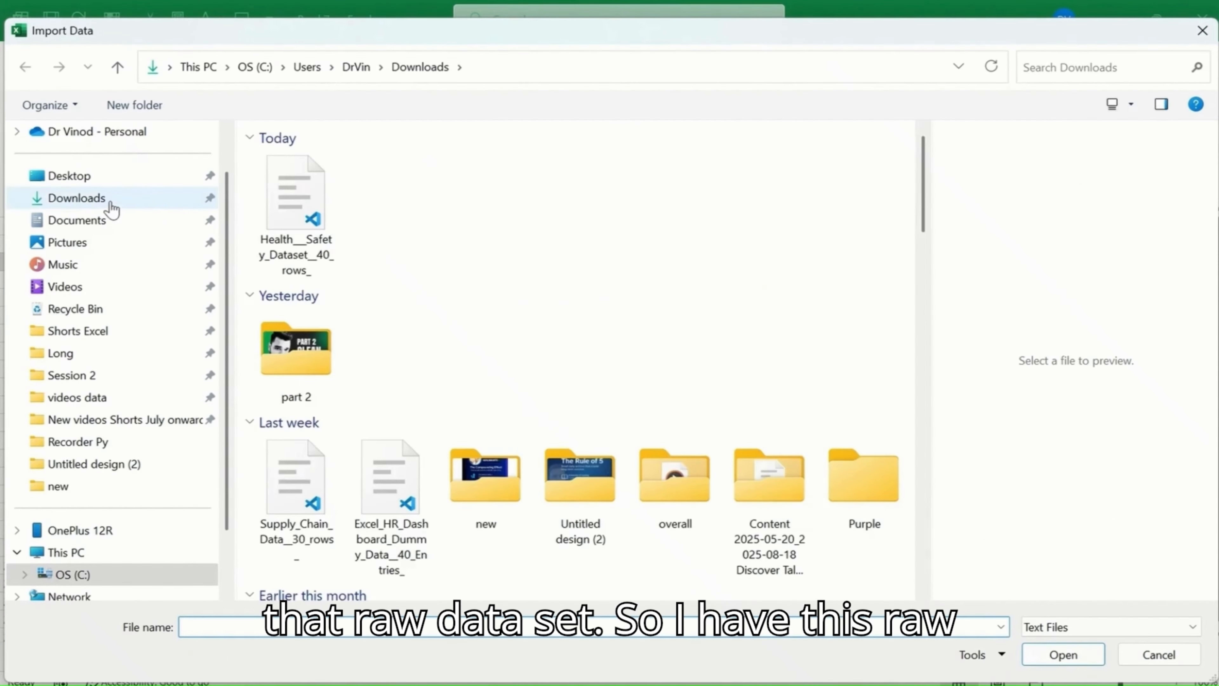
Step: Import the Health___Safety_Dataset__40_rows_ CSV file from the Downloads folder
left_click(203, 201)
left_click(303, 221)
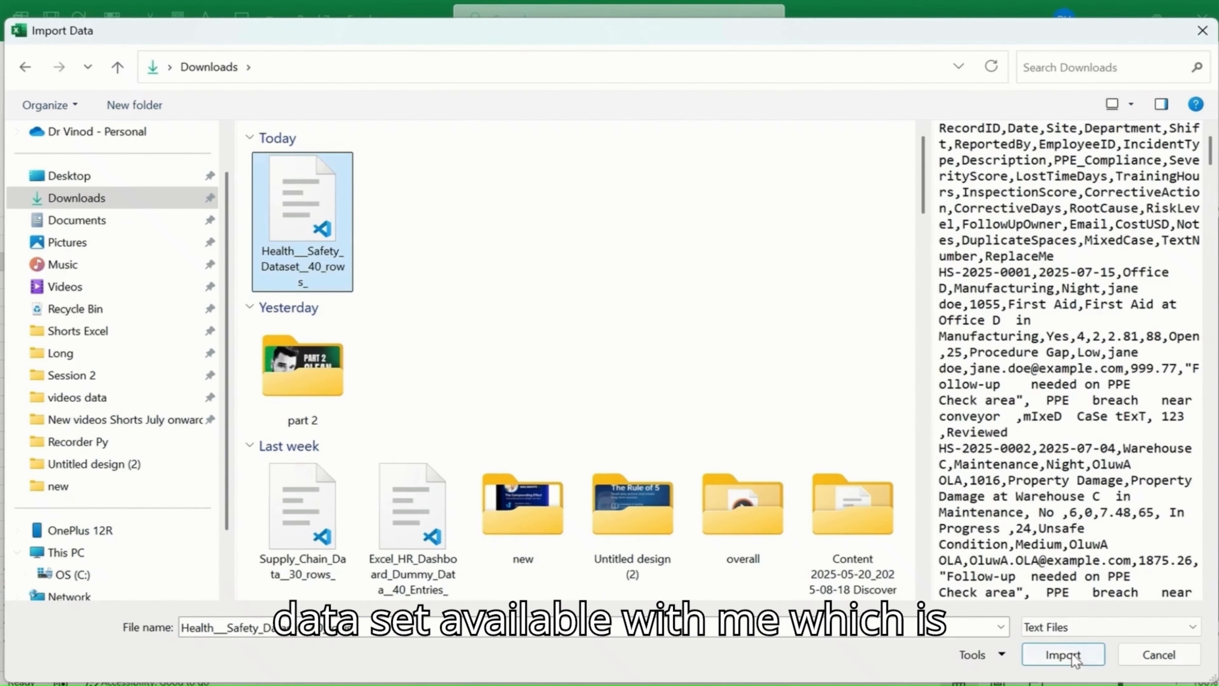
left_click(1063, 654)
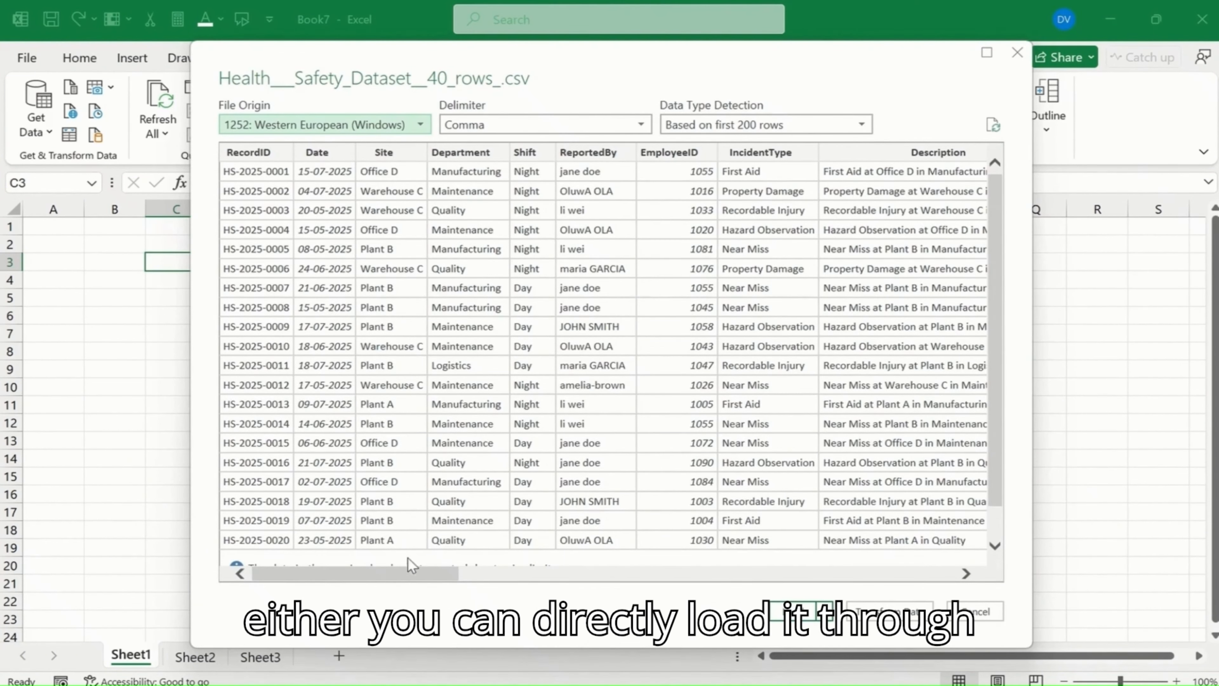
Step: Review the CSV's columns, load the data into the workbook as a table, and view the loaded query's preview
left_click_drag(411, 577, 732, 577)
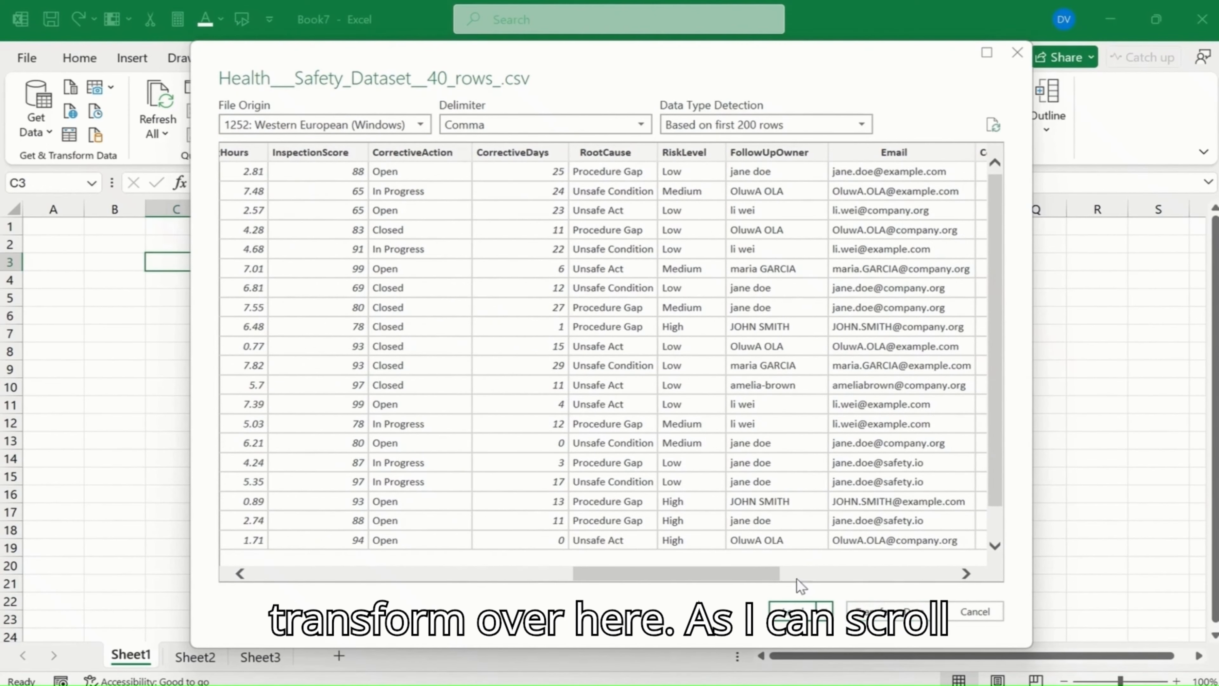
left_click_drag(735, 579, 926, 632)
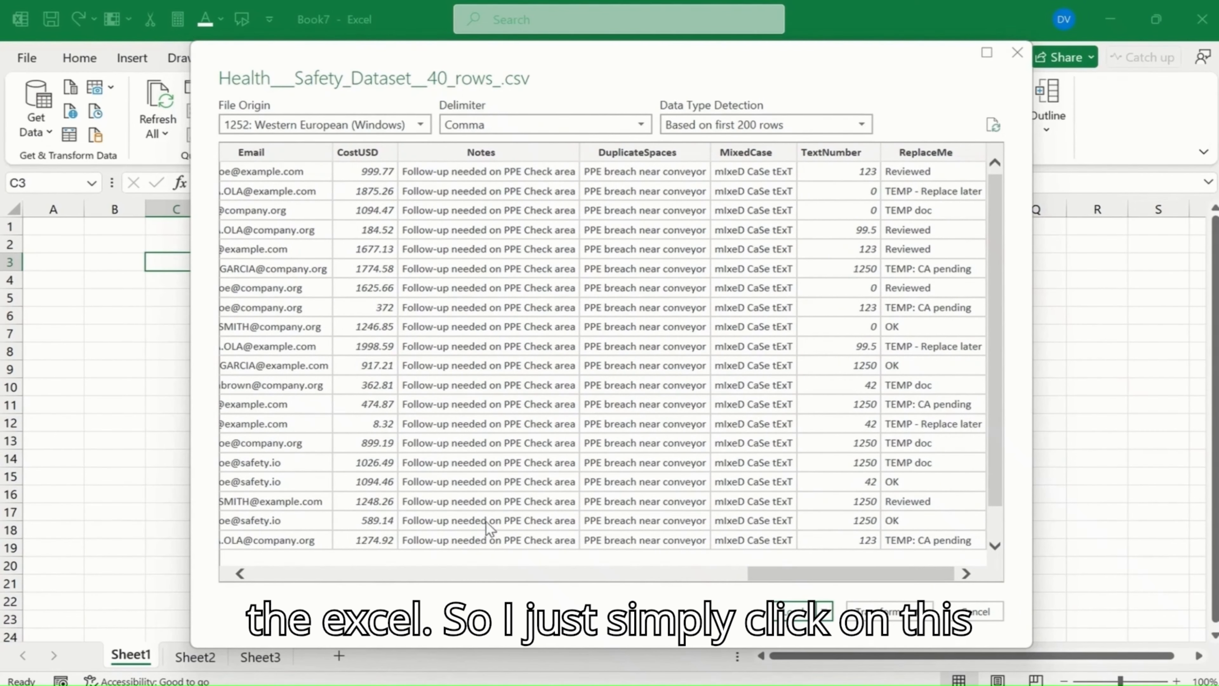
left_click(795, 615)
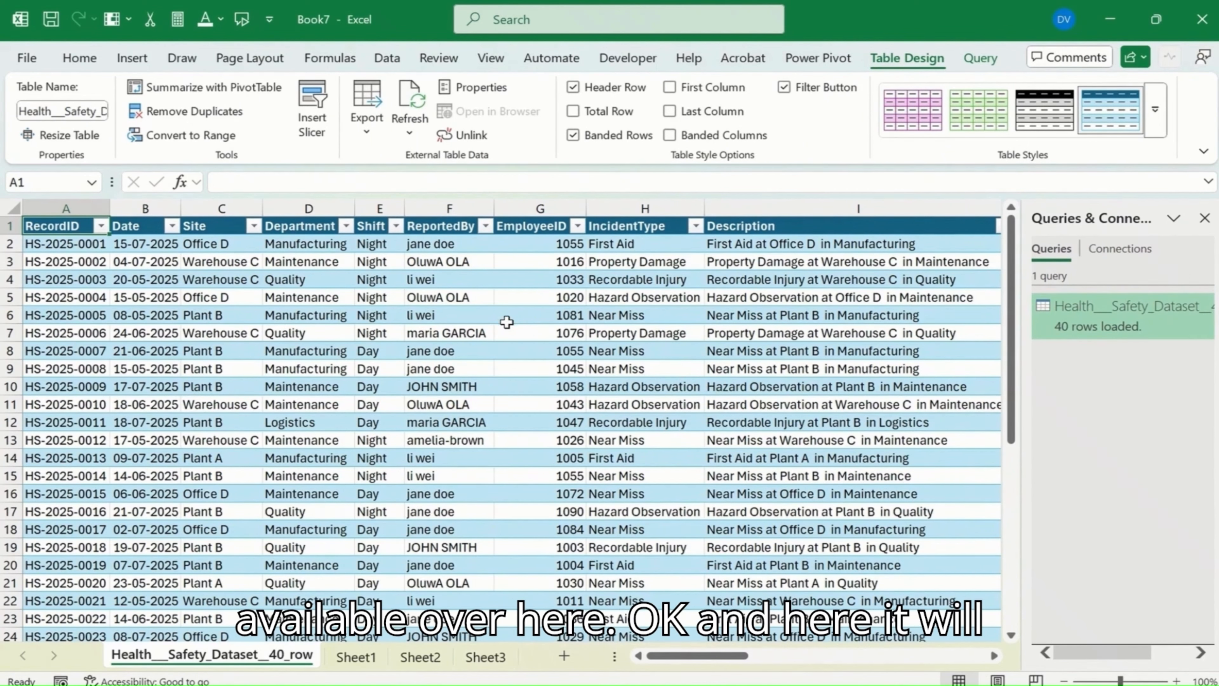
mouse_move(1069, 337)
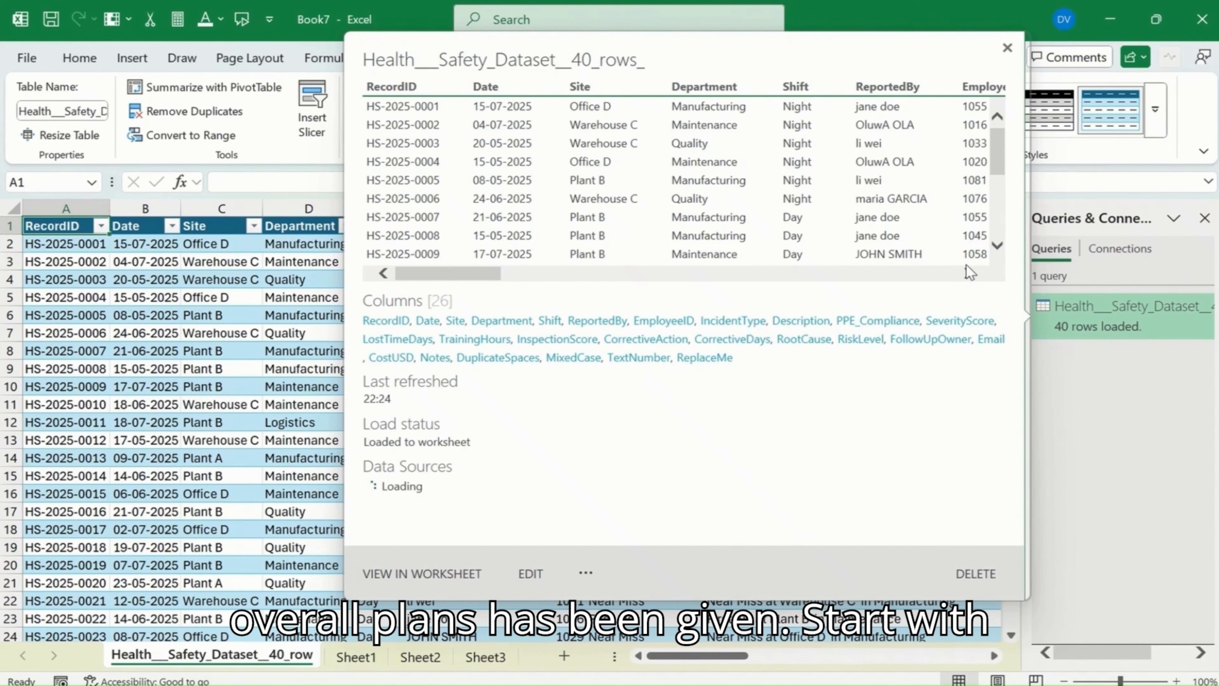
left_click(967, 274)
left_click(966, 274)
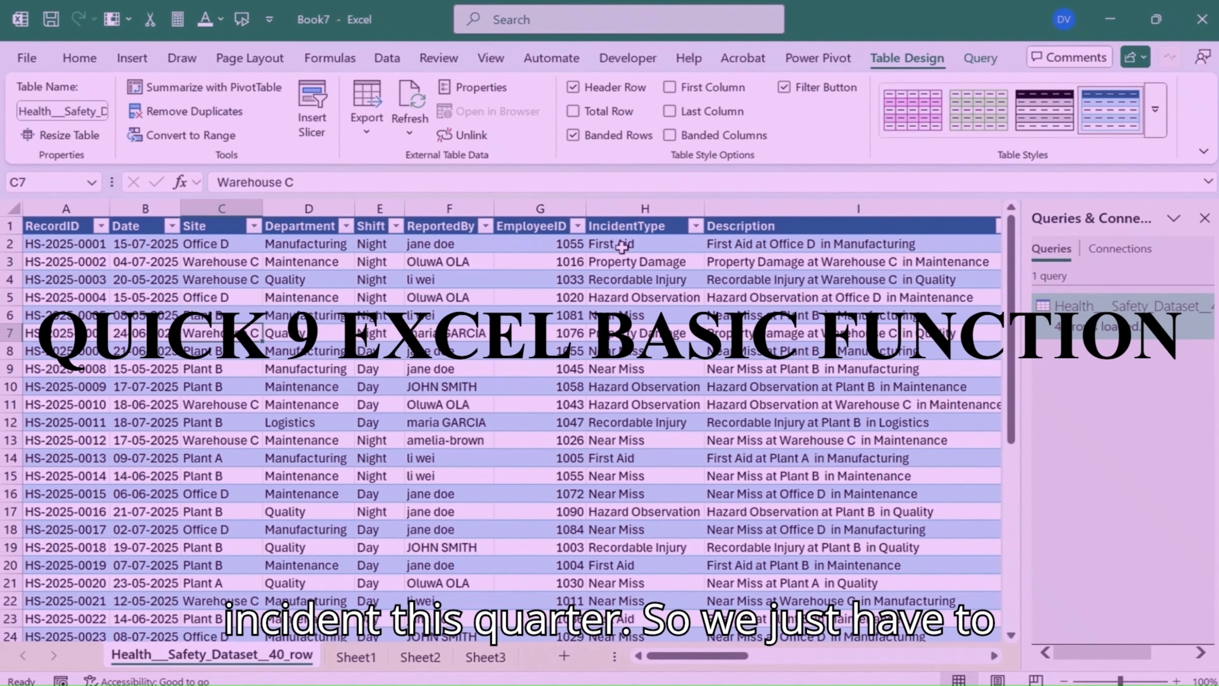
Step: Find the CostUSD column in the loaded table and go to its header cell
left_click(488, 253)
key("Right")
key("Right")
key("Right")
key("Right")
key("Right")
key("Right")
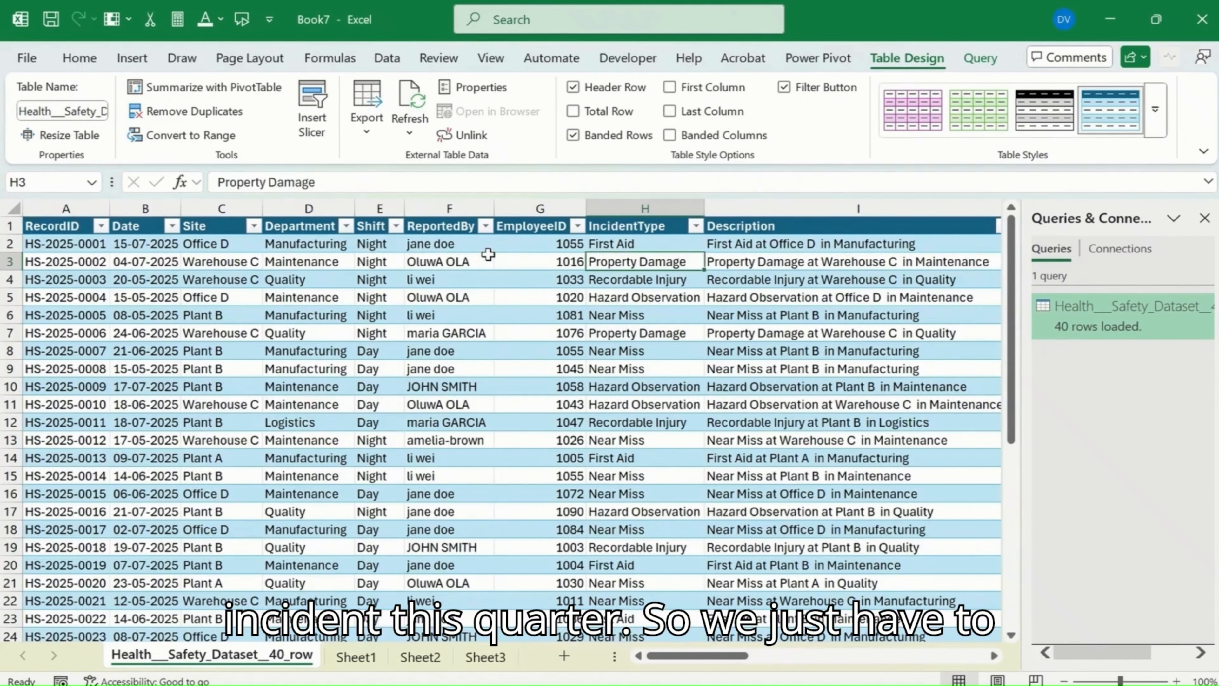
key("Right")
key("Right")
key("Right")
key("Right")
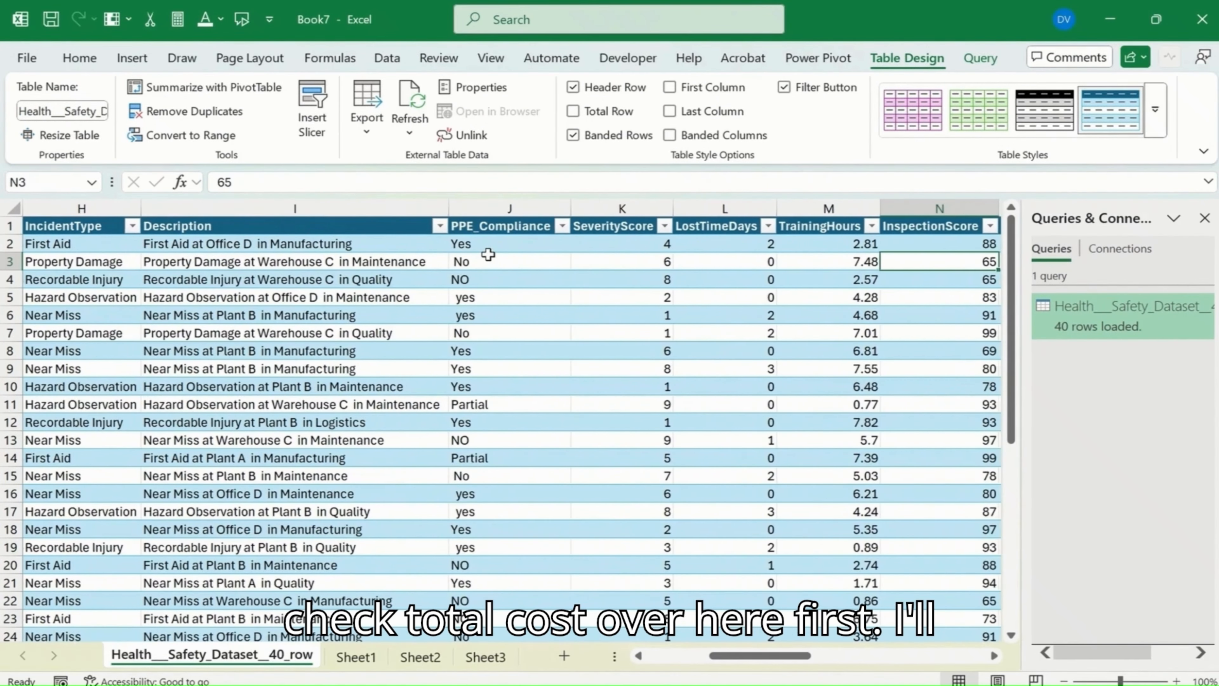
key("Right")
key("Right")
key("Right")
key("Right")
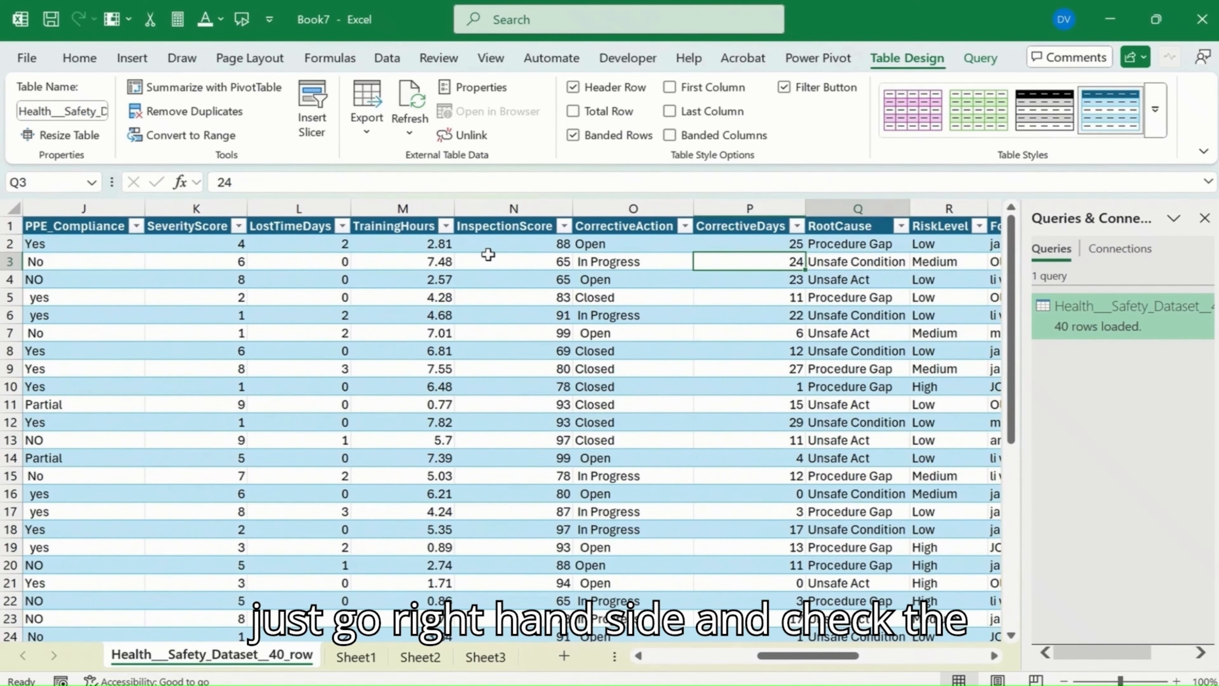
key("Right")
key("Right")
key("Right")
key("Right")
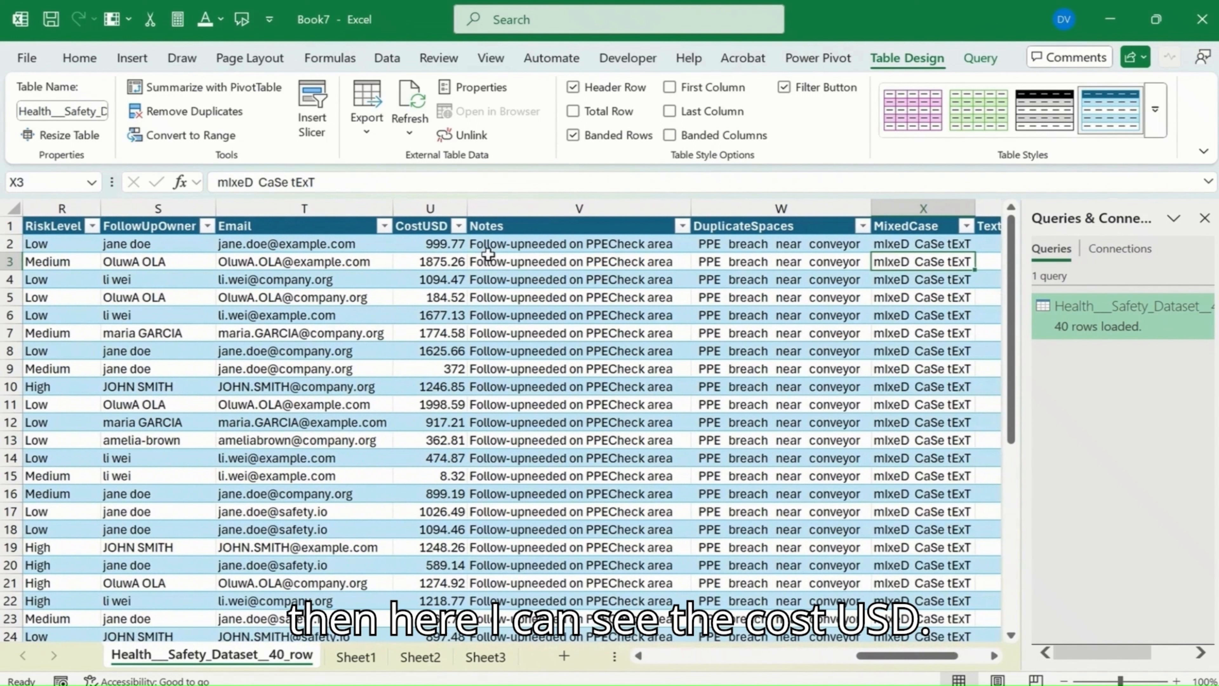
key("Left")
key("Left")
key("Left")
key("Down")
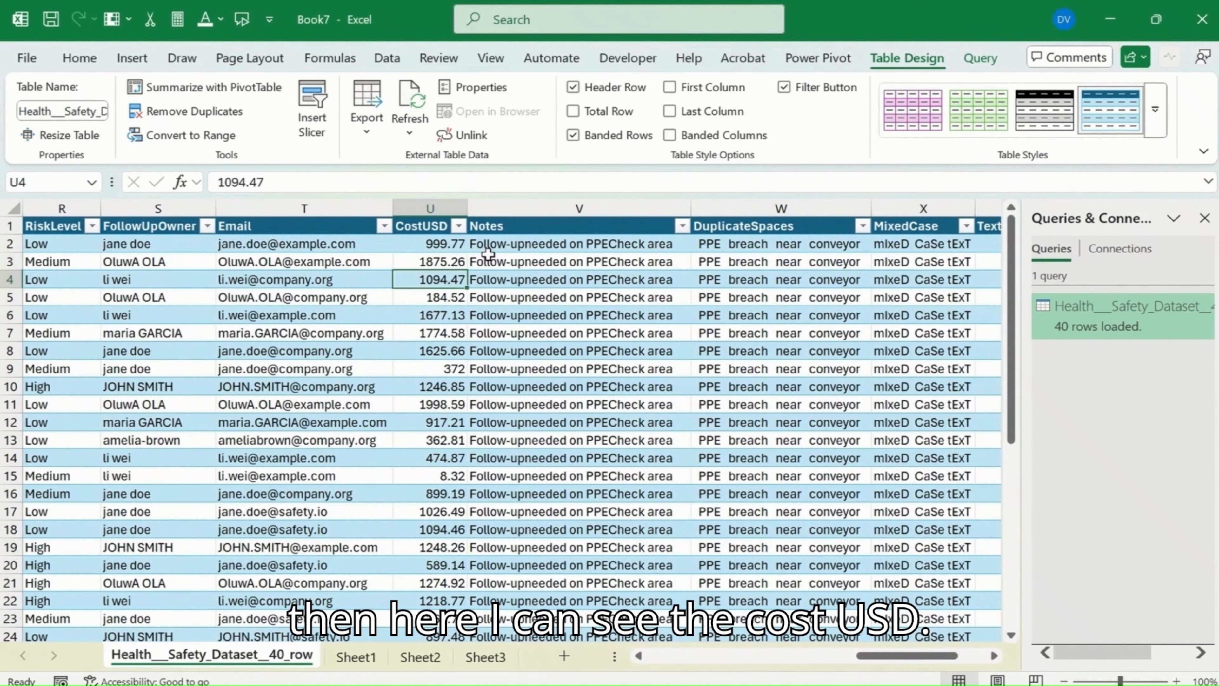
key("Up")
key("Up")
key("Up")
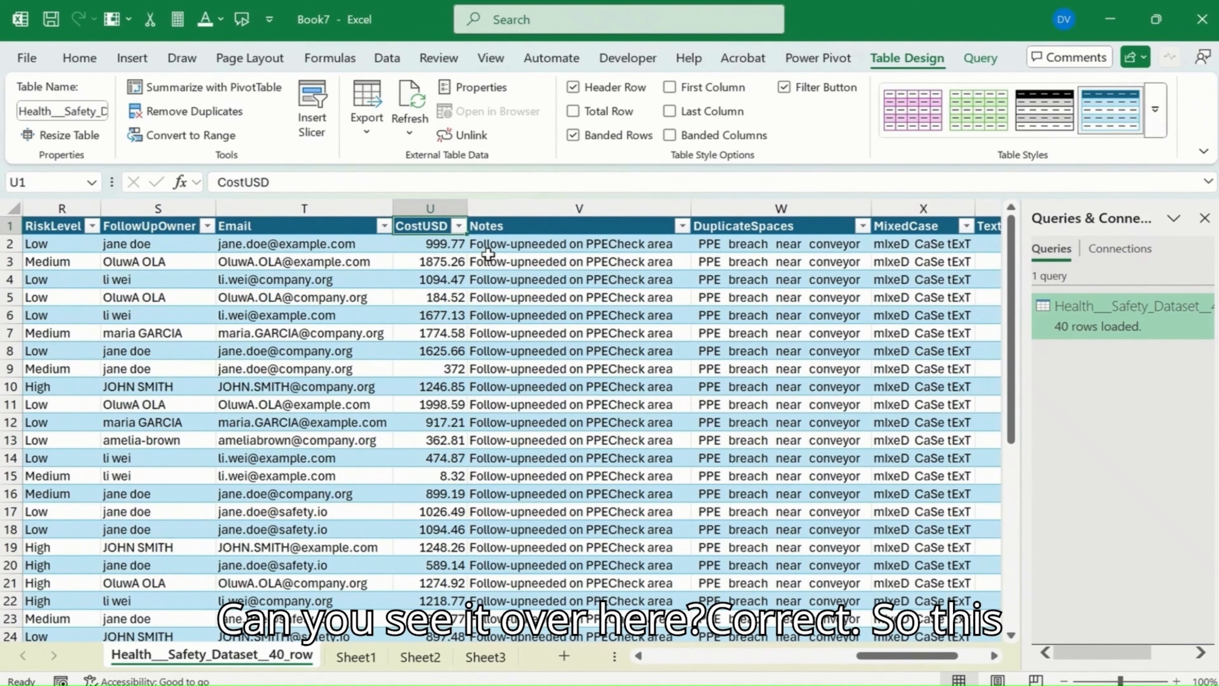
Step: Total the whole CostUSD column with a SUM formula in cell U43 below the table
key("Down")
key("Down")
key("Down")
key("Down")
key("Down")
key("Down")
key("Down")
key("Down")
key("Down")
key("Down")
key("Down")
key("Down")
key("Down")
key("Down")
key("Down")
key("Down")
key("Down")
key("Down")
key("Down")
key("Down")
key("Down")
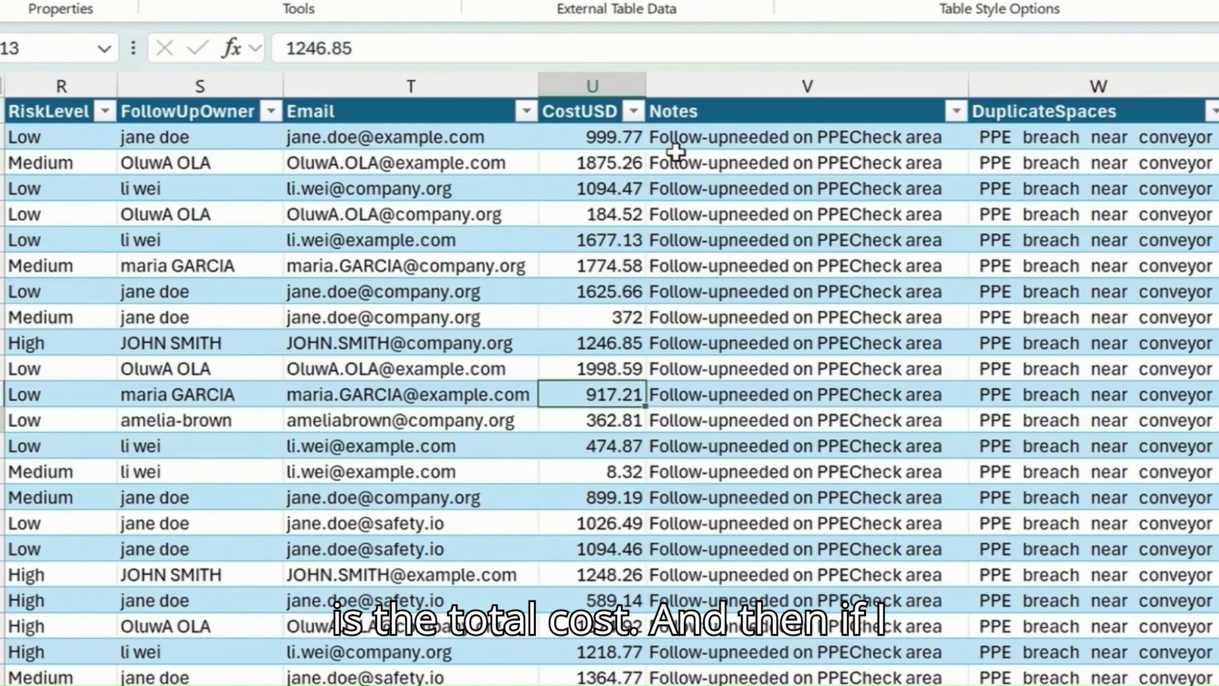
key("Down")
key("Down")
key("Down")
key("Down")
key("Down")
key("Down")
key("Down")
key("Down")
key("Up")
key("Up")
key("Up")
key("Up")
key("Up")
key("Up")
key("Up")
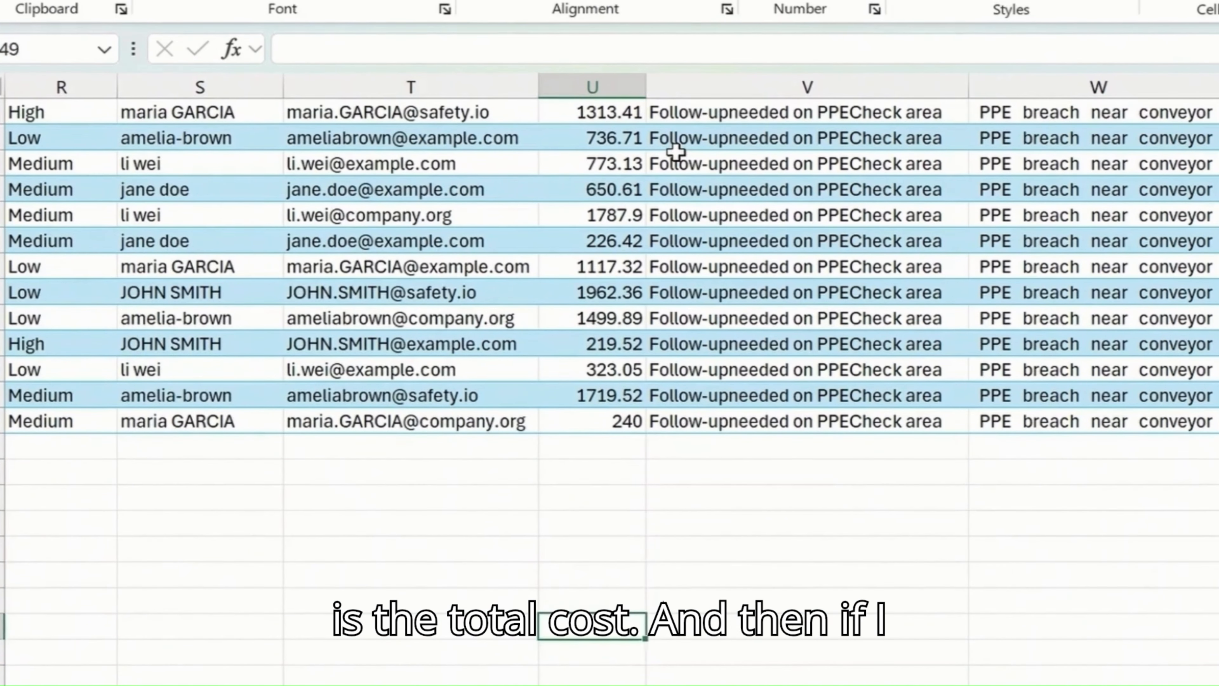
key("Up")
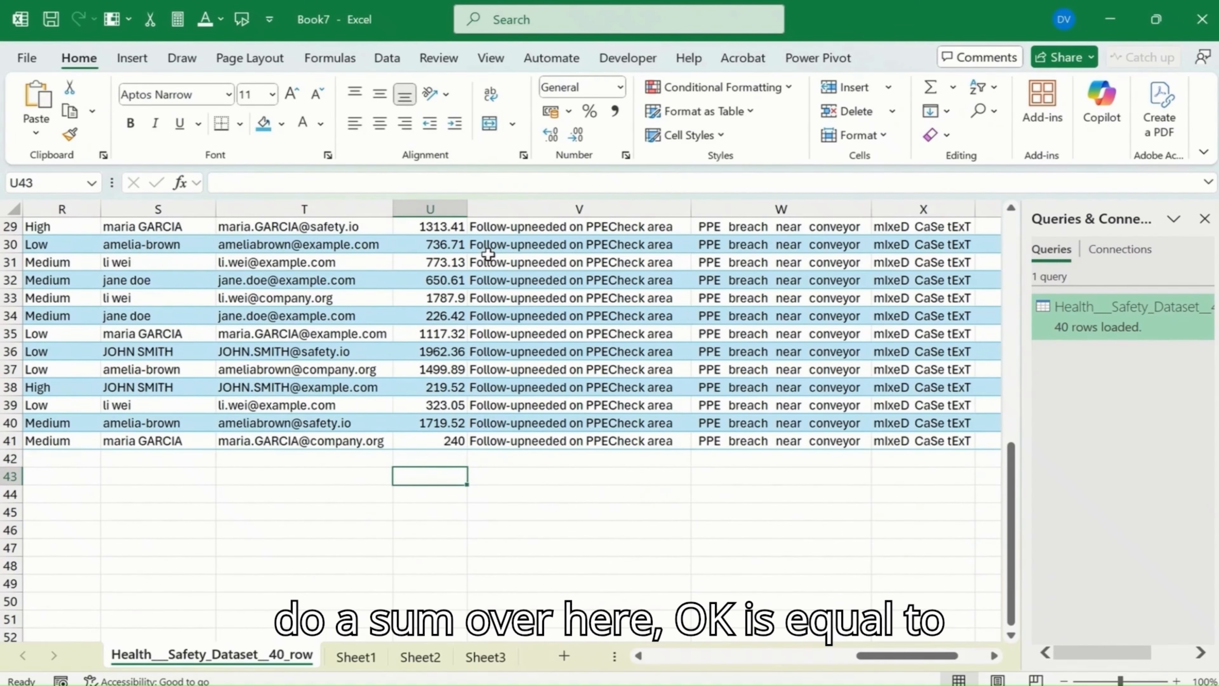
type("=sum")
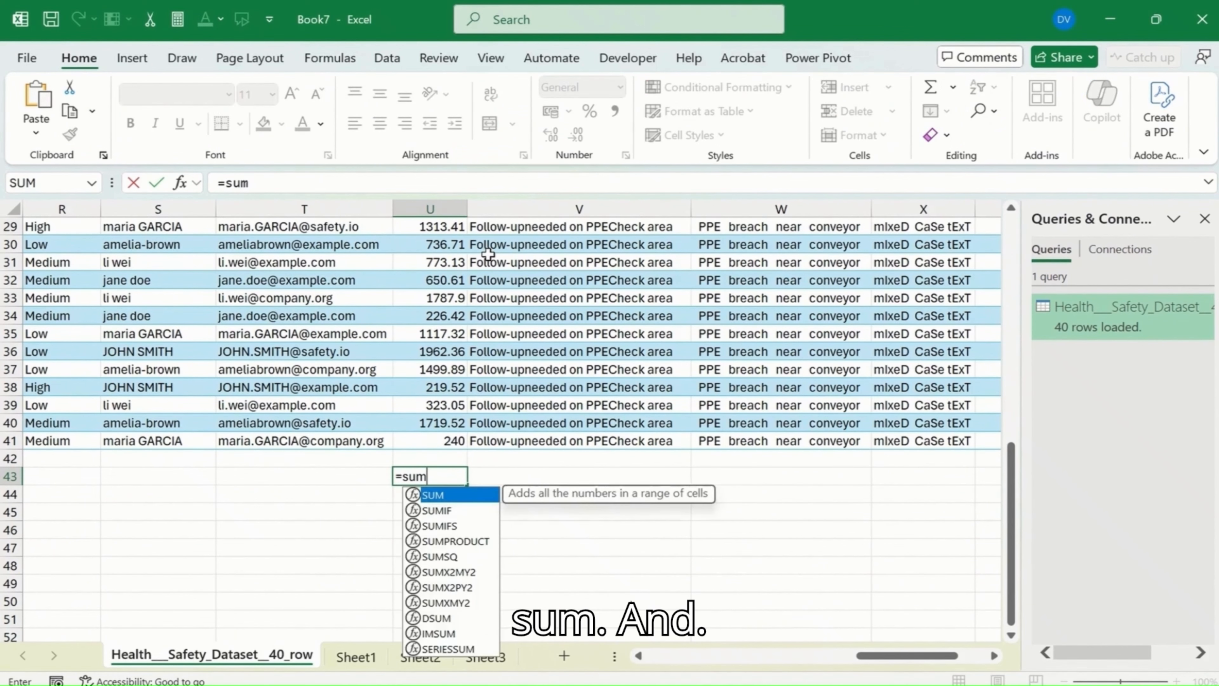
key("Tab")
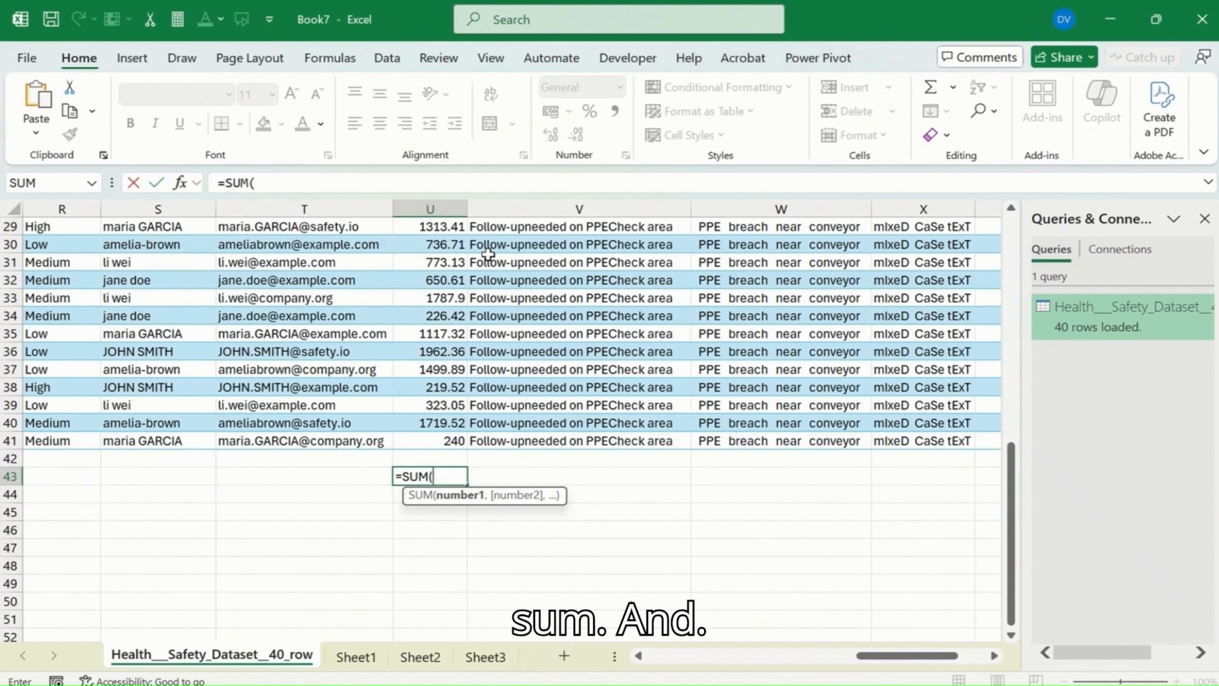
key("Up")
key("Up")
key("Up")
key("ctrl+Up")
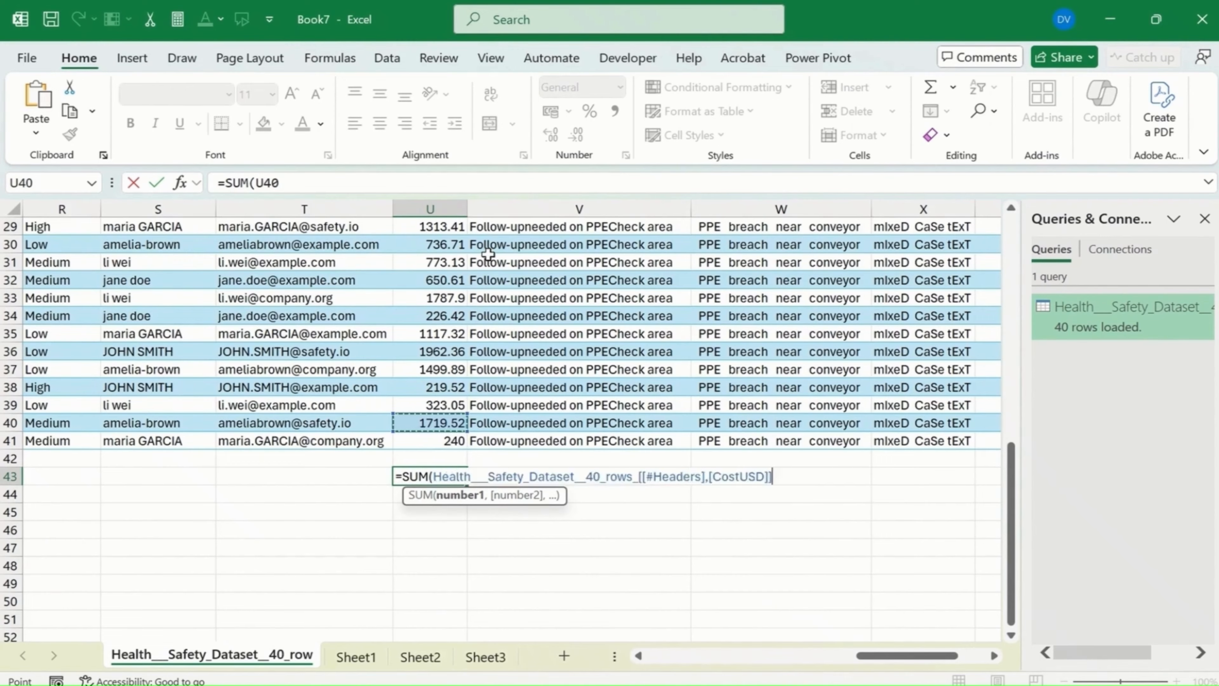
key("Down")
key("ctrl+shift+Down")
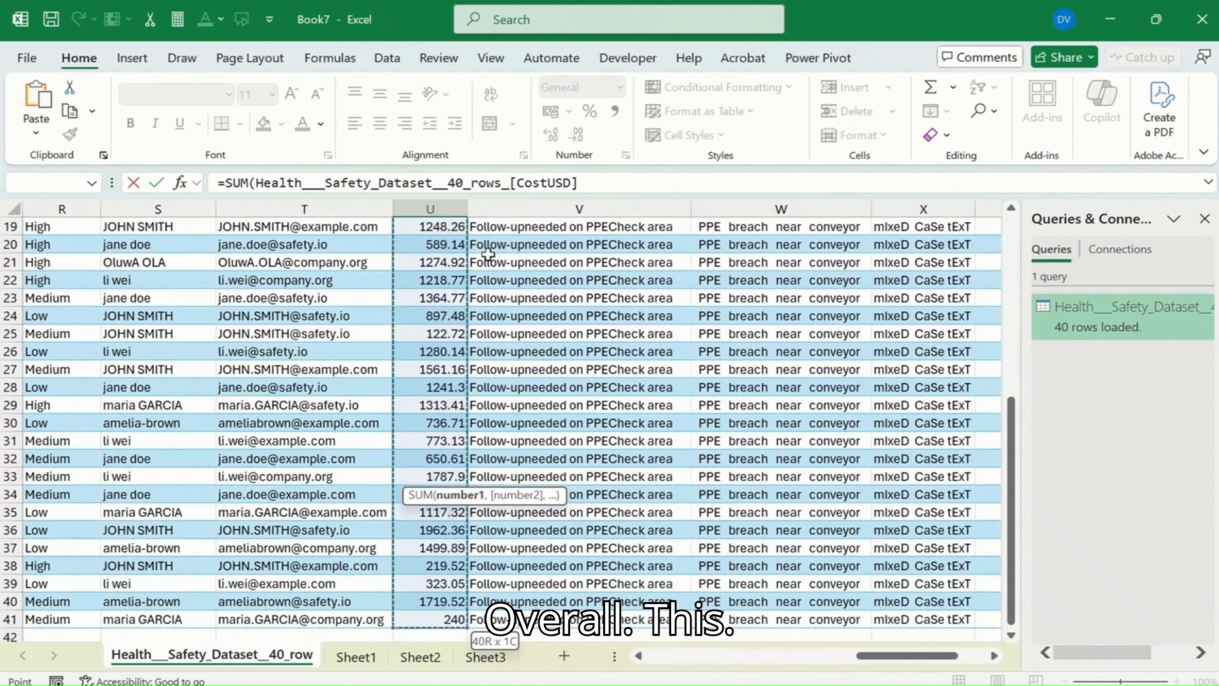
key("Return")
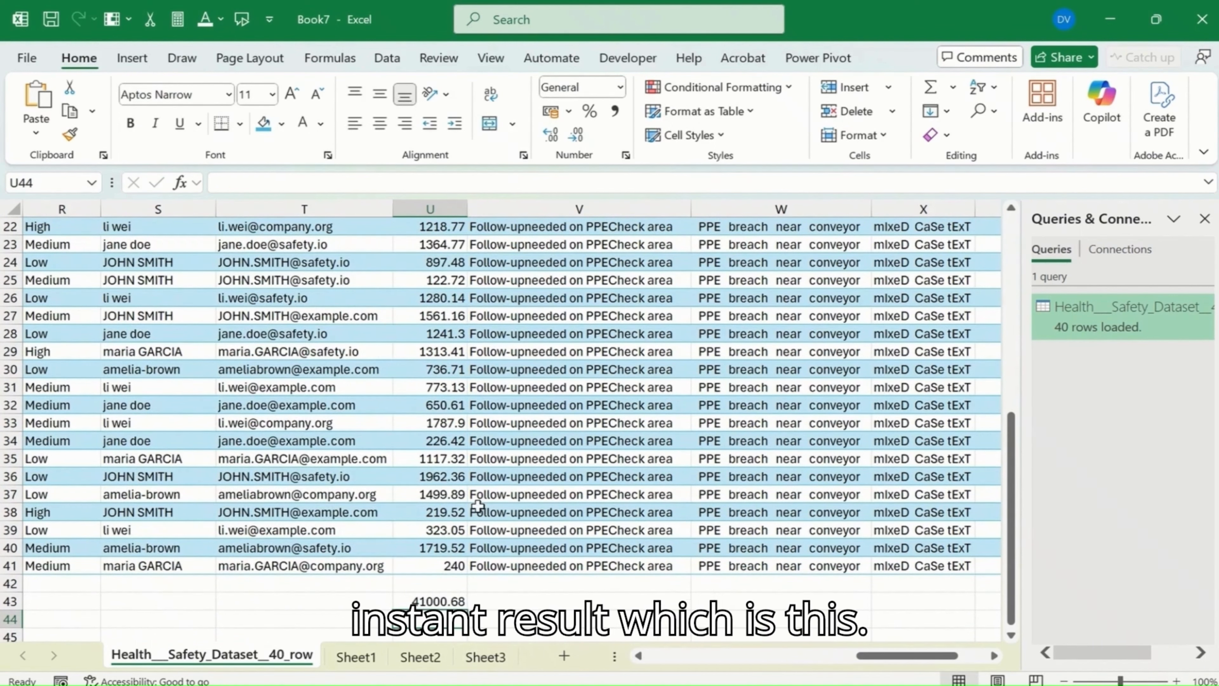
Step: Check the SUM formula in cell U43 and delete it
left_click(435, 600)
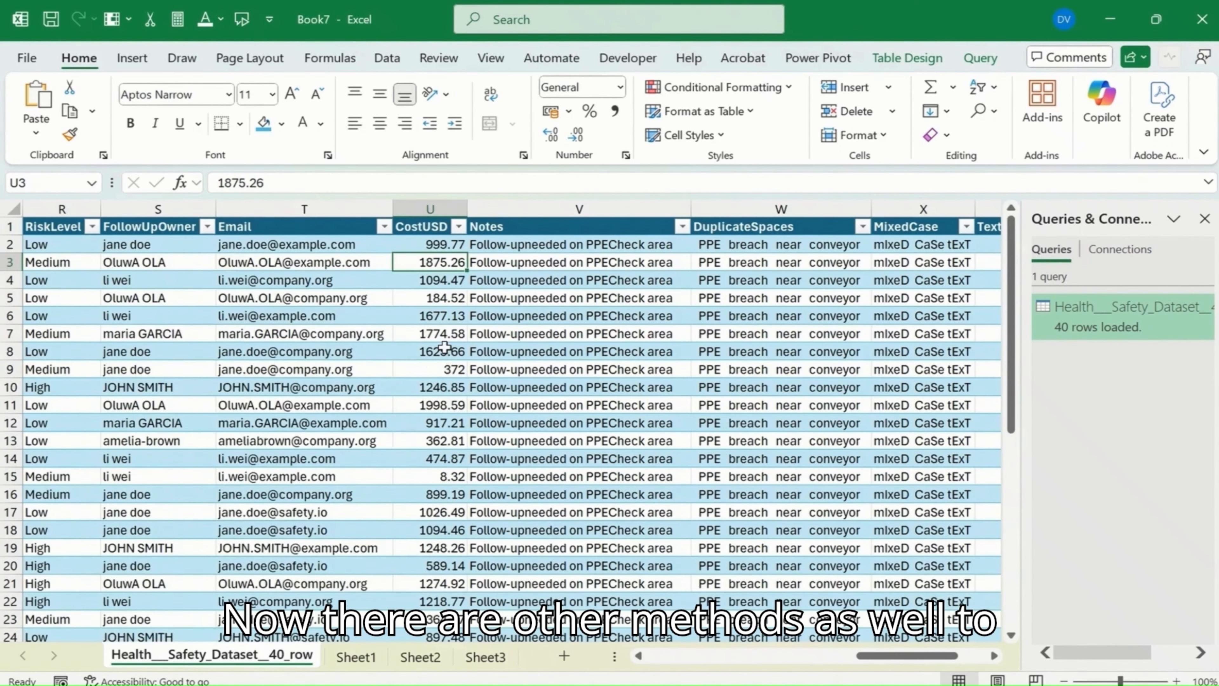
scroll(445, 346, "down", 10)
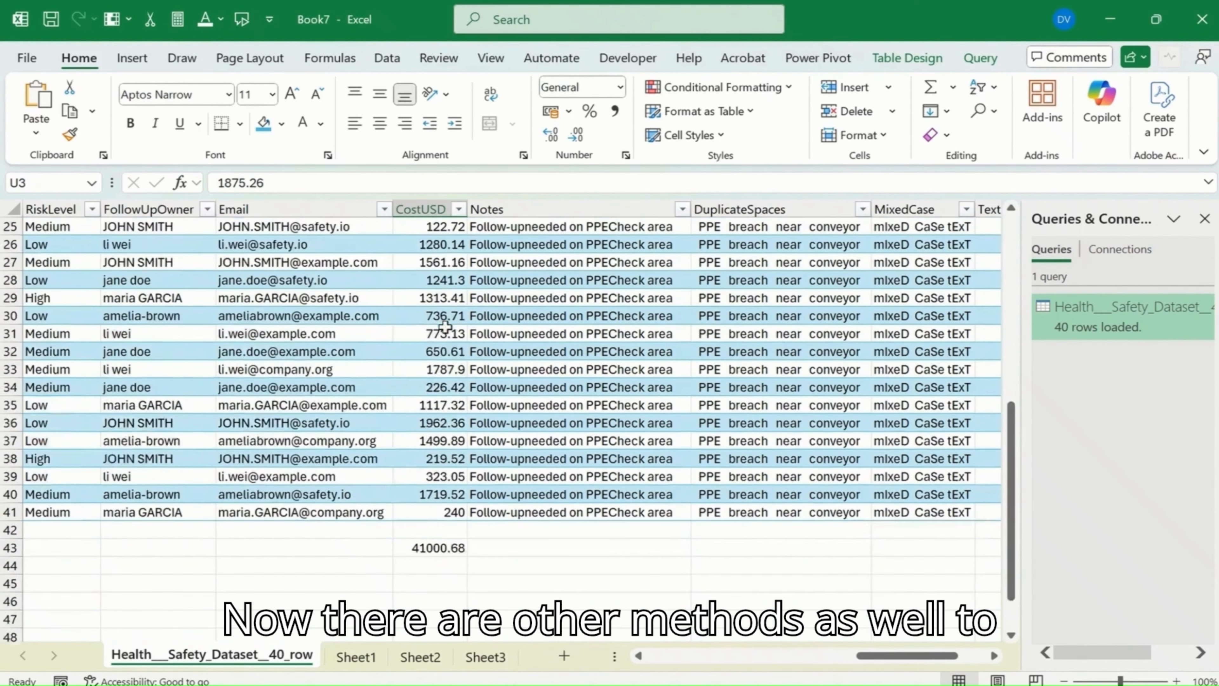
left_click(448, 440)
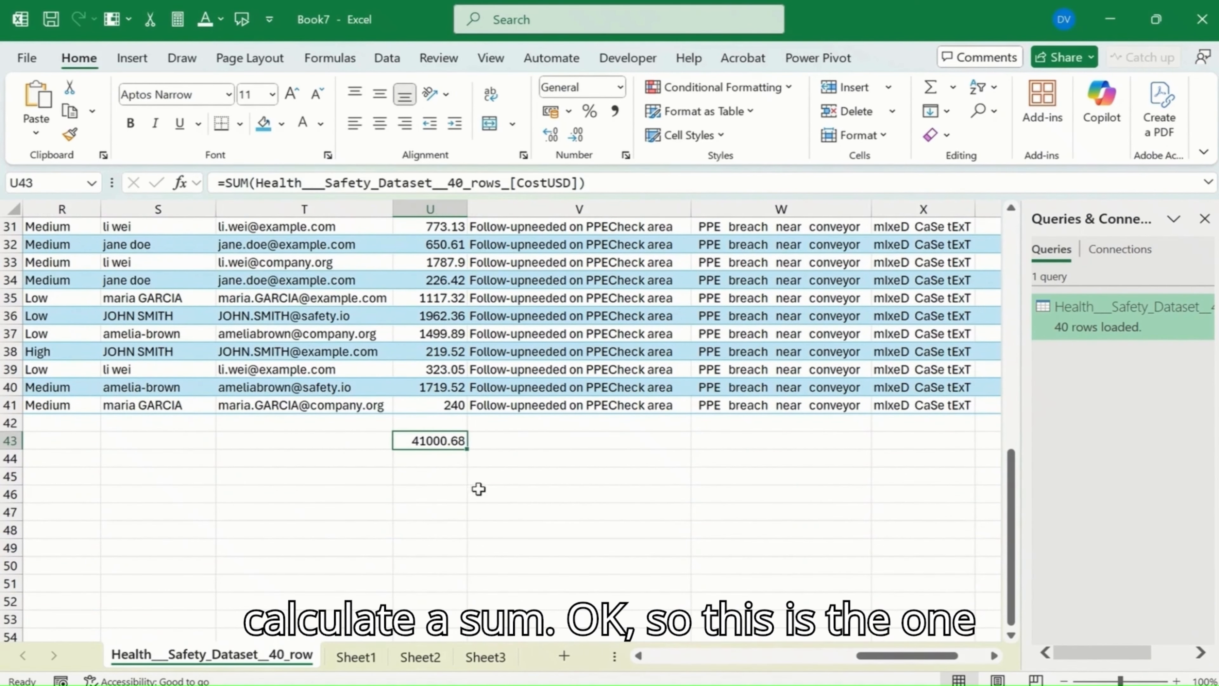
key("Delete")
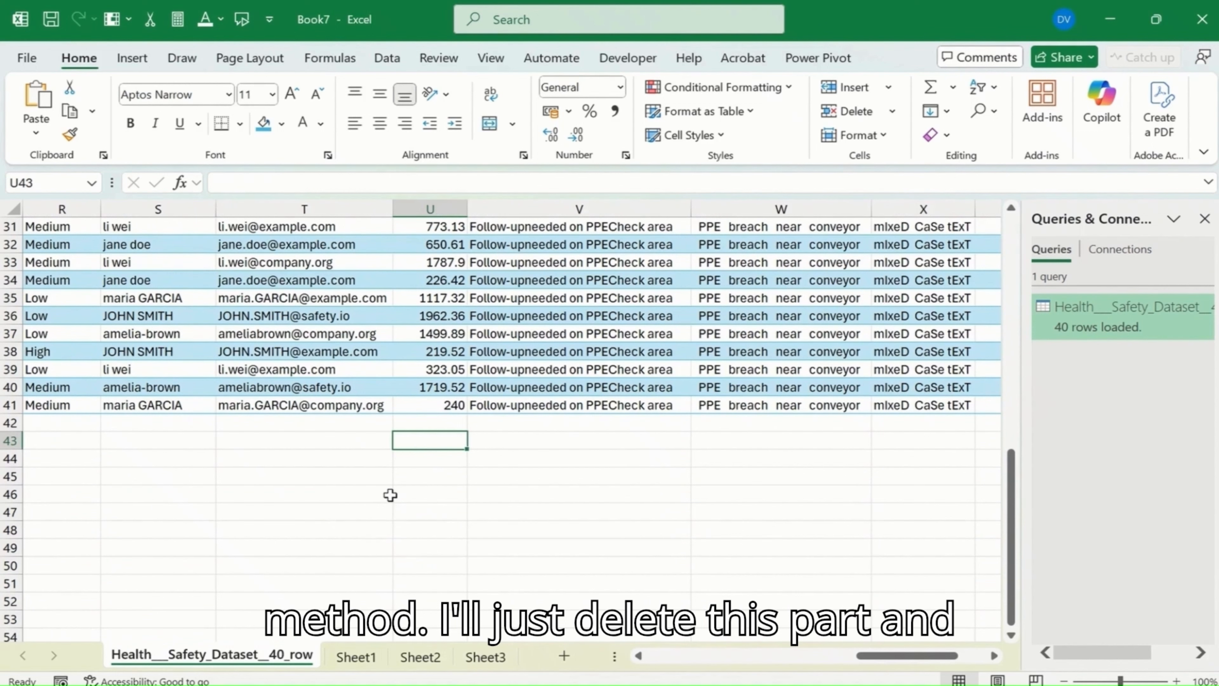
key("Up")
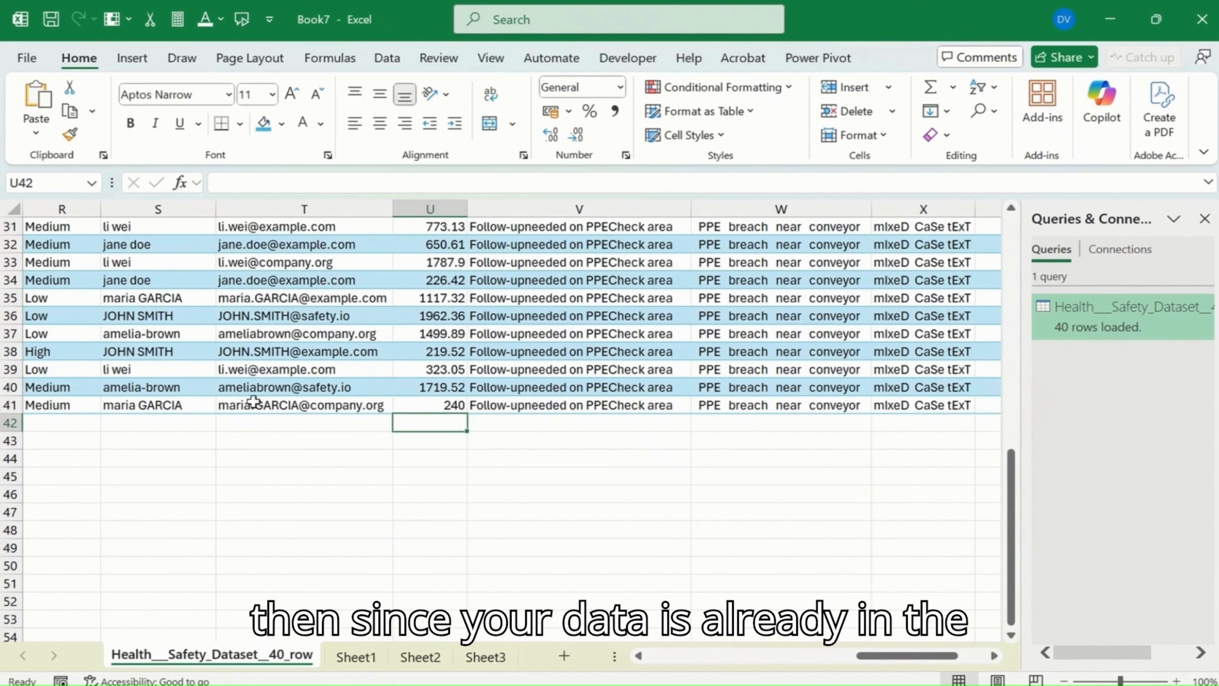
Step: Turn on the Total Row option for the health and safety table
left_click(536, 335)
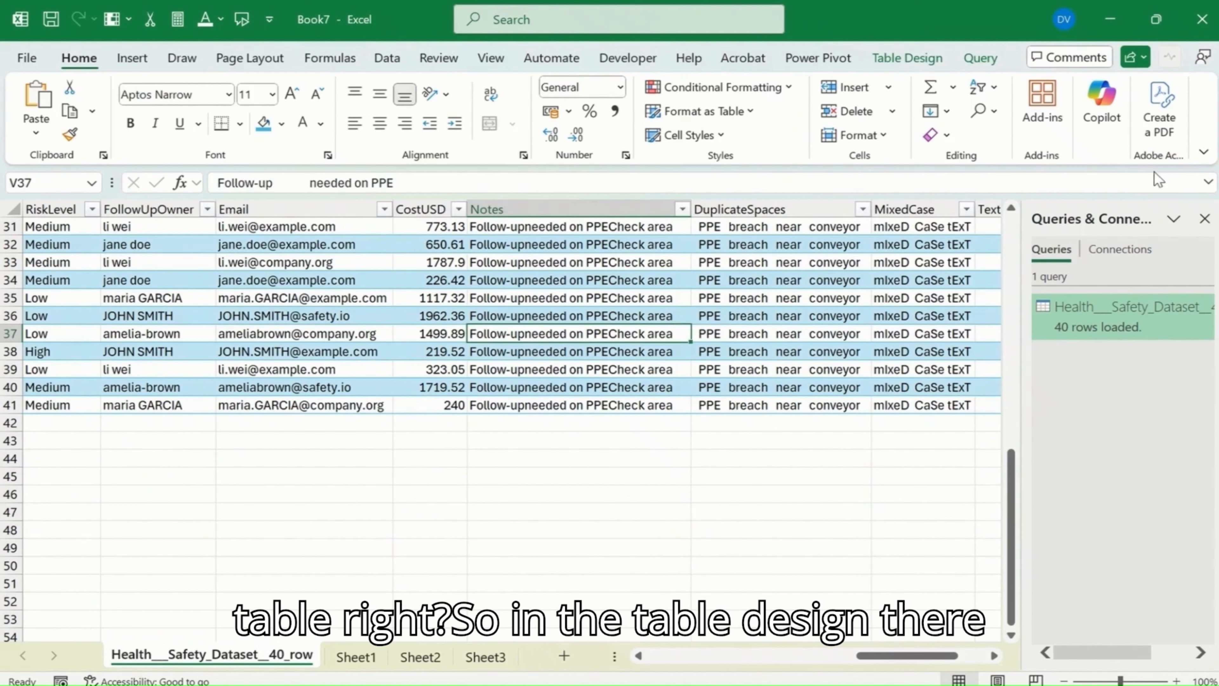
left_click(887, 62)
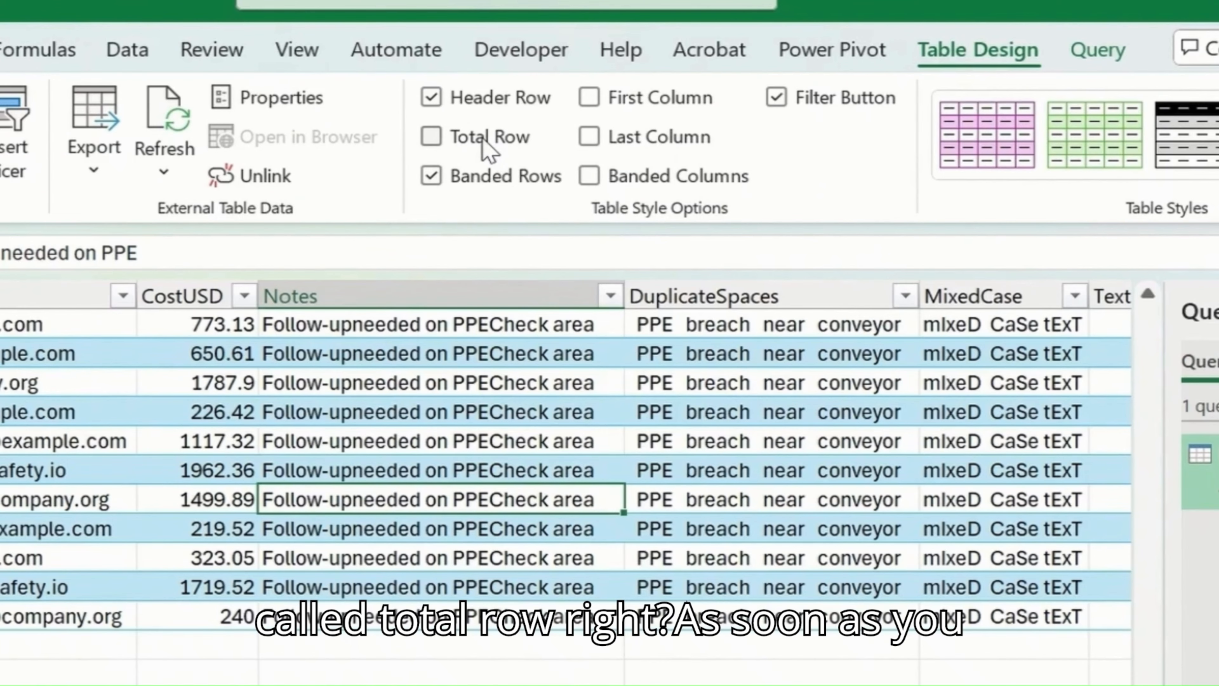
left_click(606, 111)
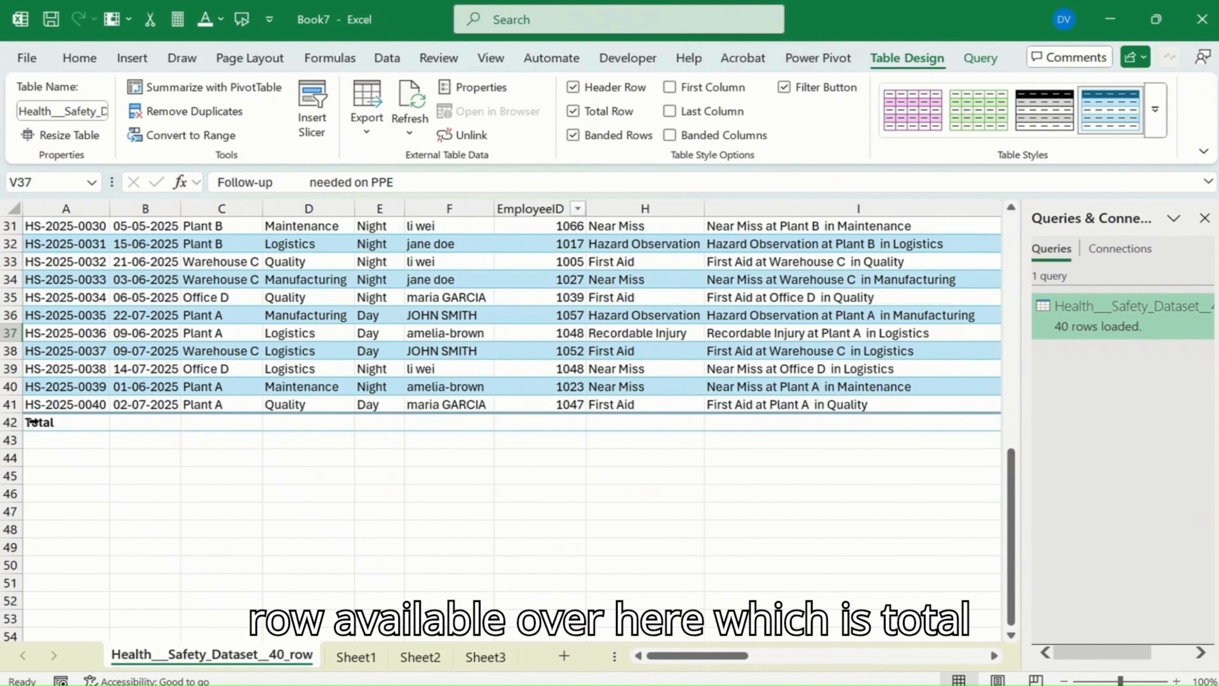
Step: Find the CostUSD column in the table and select its first data cell, U2
left_click_drag(665, 659, 779, 661)
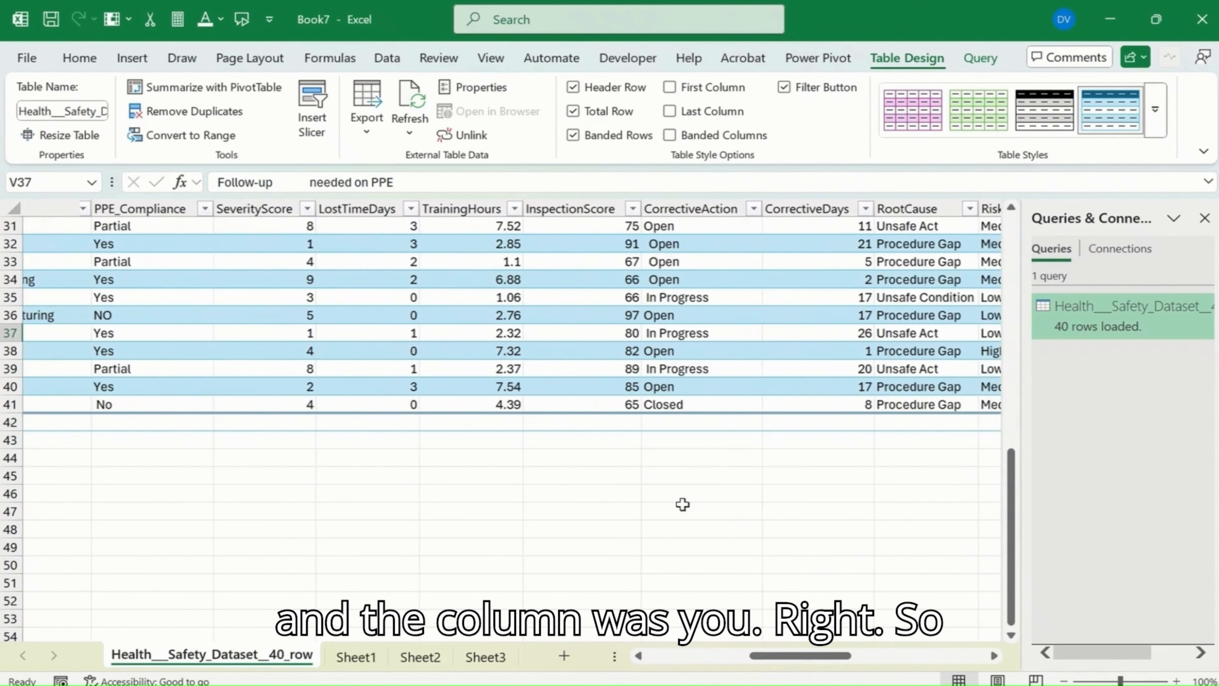
left_click(605, 405)
left_click(606, 350)
scroll(725, 402, "up", 4)
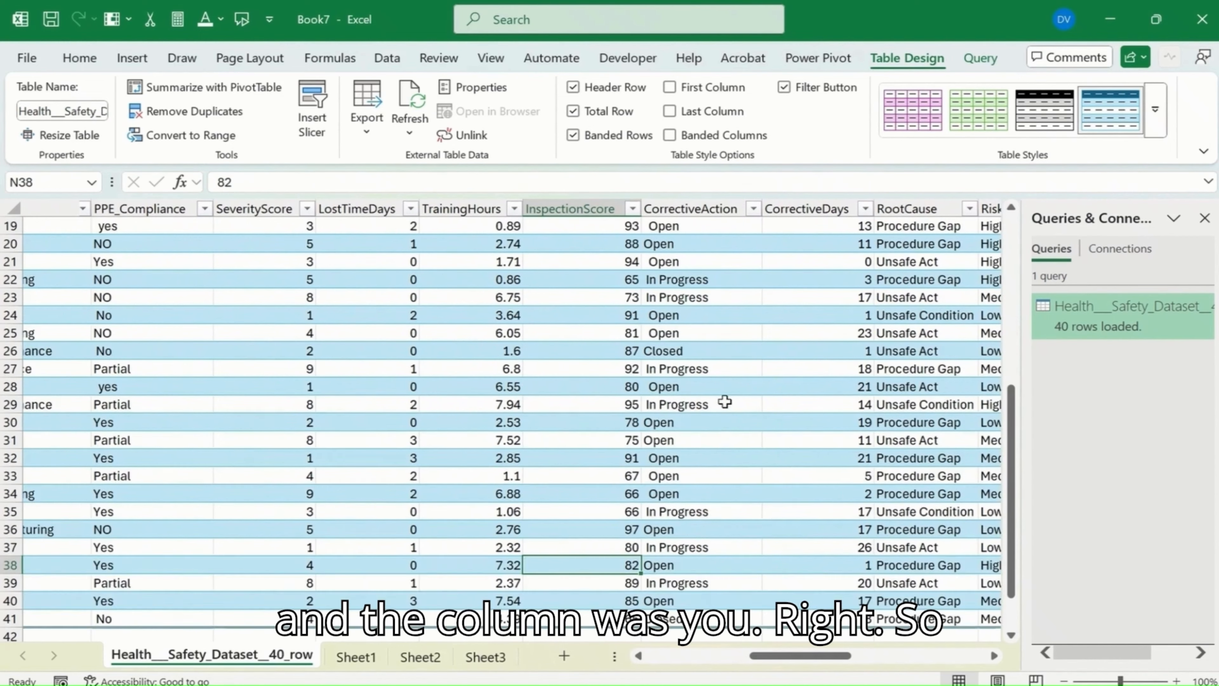
scroll(768, 432, "up", 6)
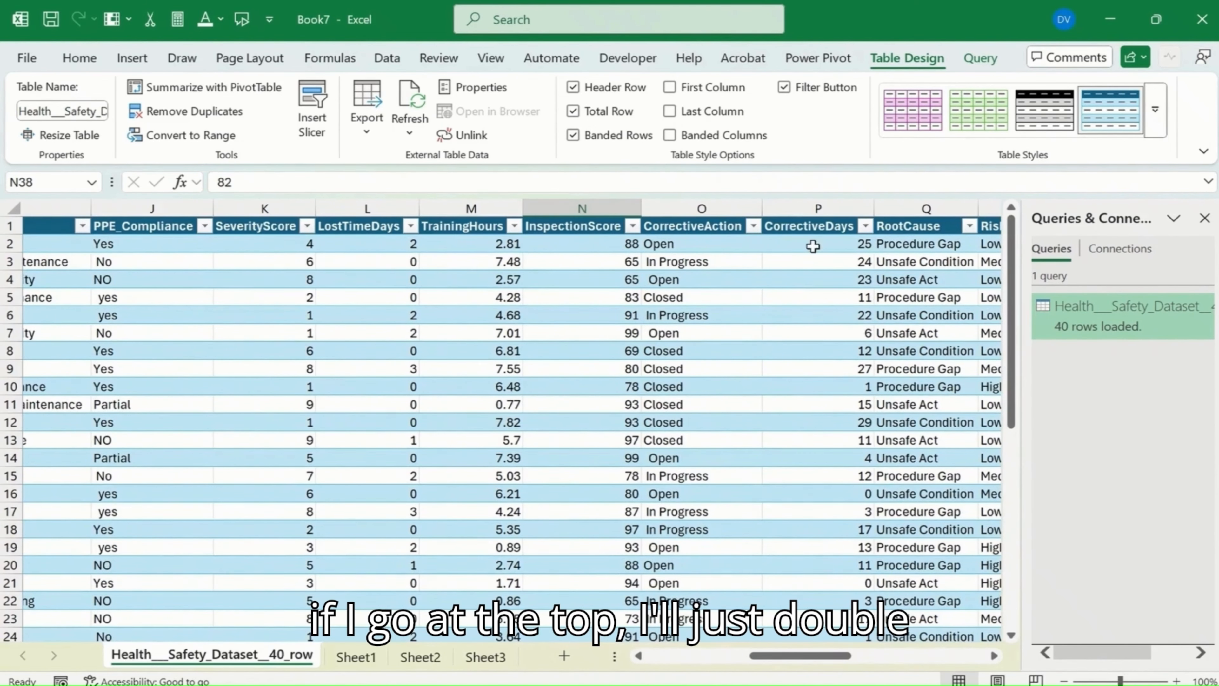
left_click(448, 249)
key("Right")
key("Right")
key("Right")
key("Right")
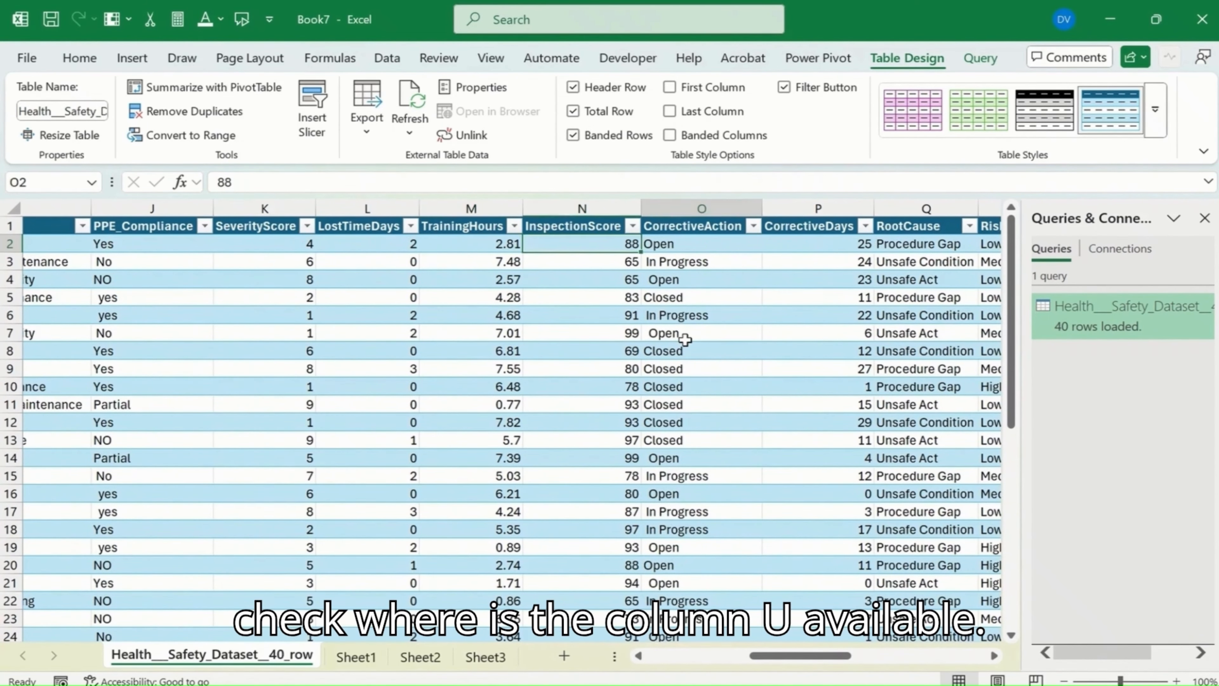
key("Right")
key("Right")
key("Right")
key("Right")
key("Right")
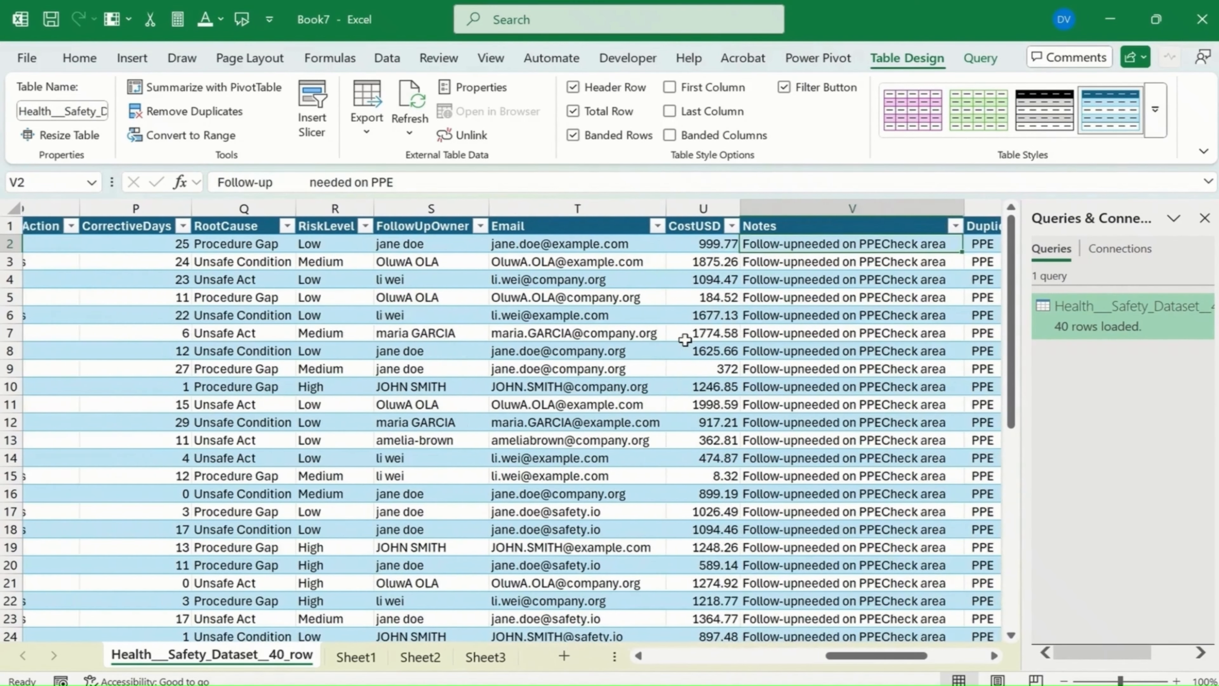
key("Left")
Step: Set the CostUSD cell of the table's total row, U42, to the Sum function and select it
scroll(554, 380, "down", 10)
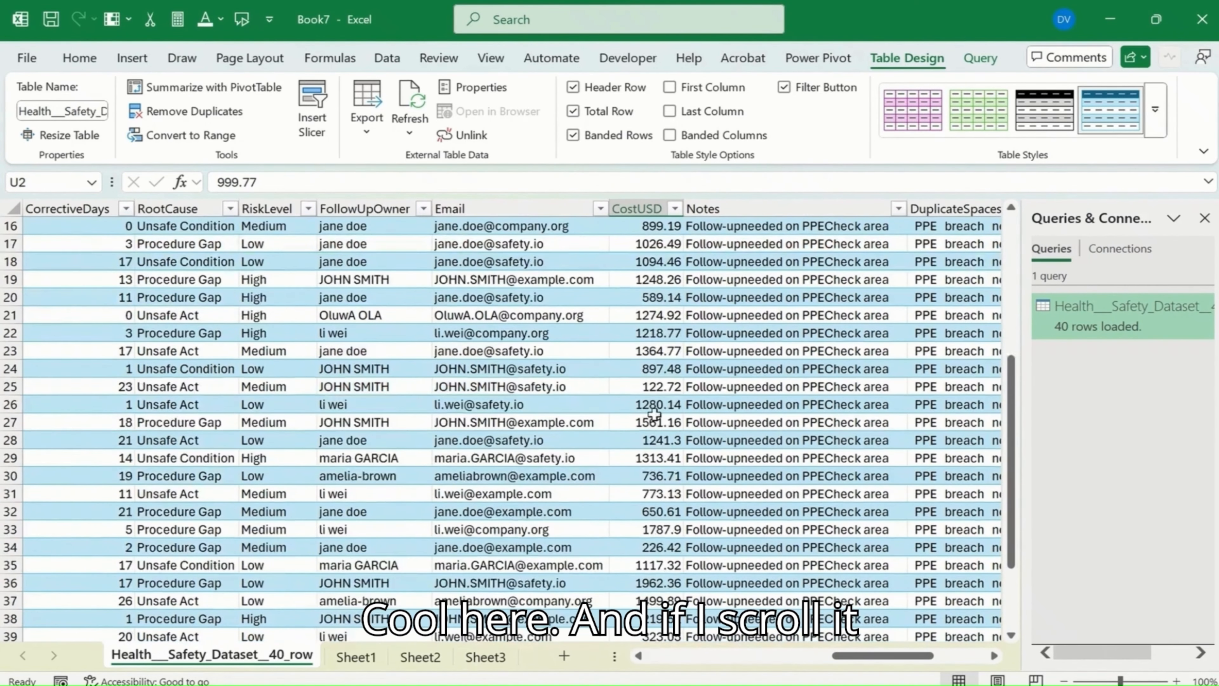
left_click(648, 423)
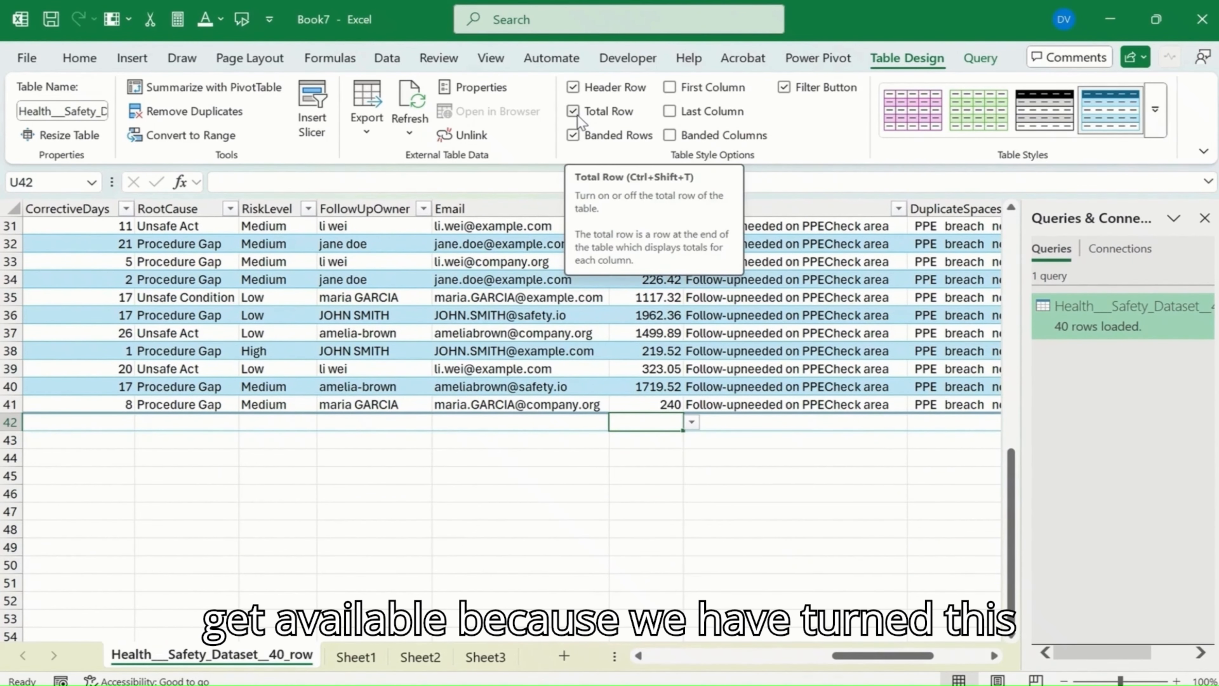
left_click(691, 422)
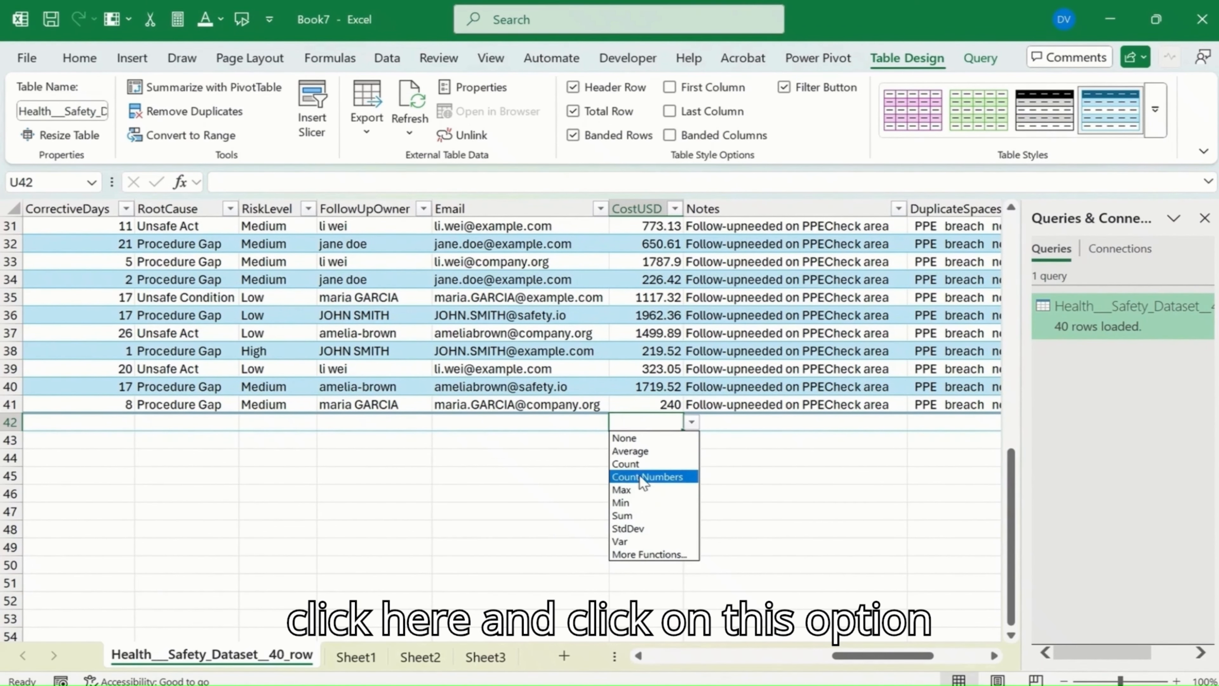
left_click(638, 518)
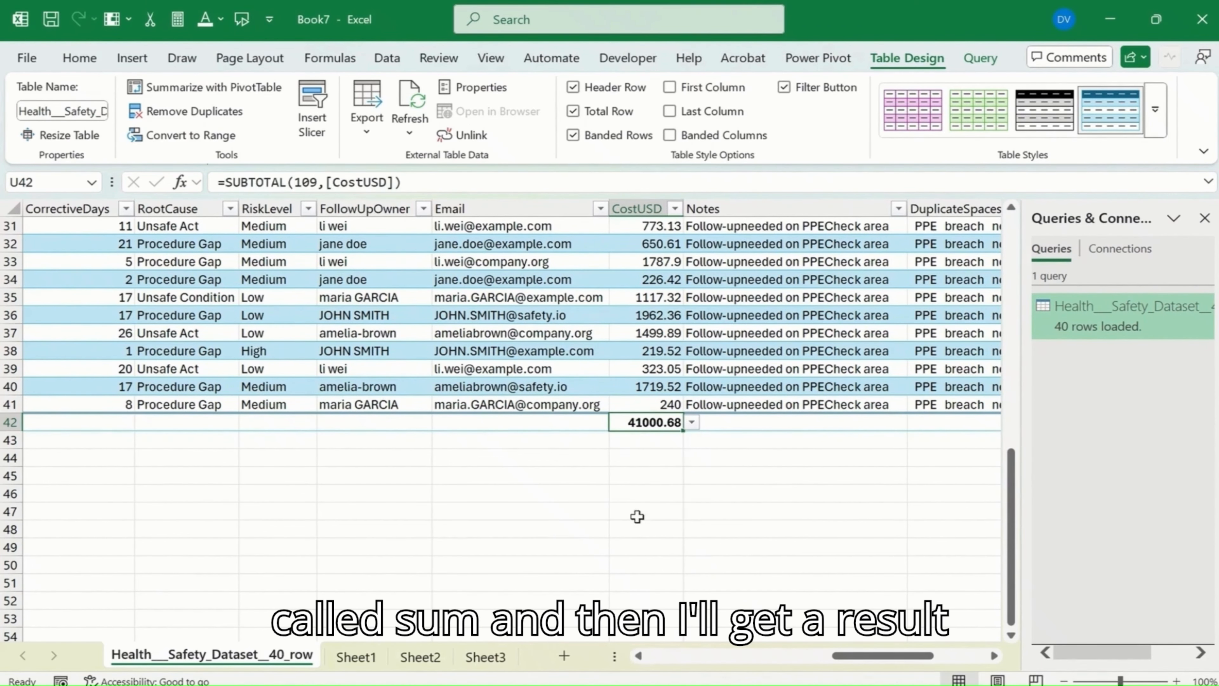
left_click(636, 462)
left_click(655, 422)
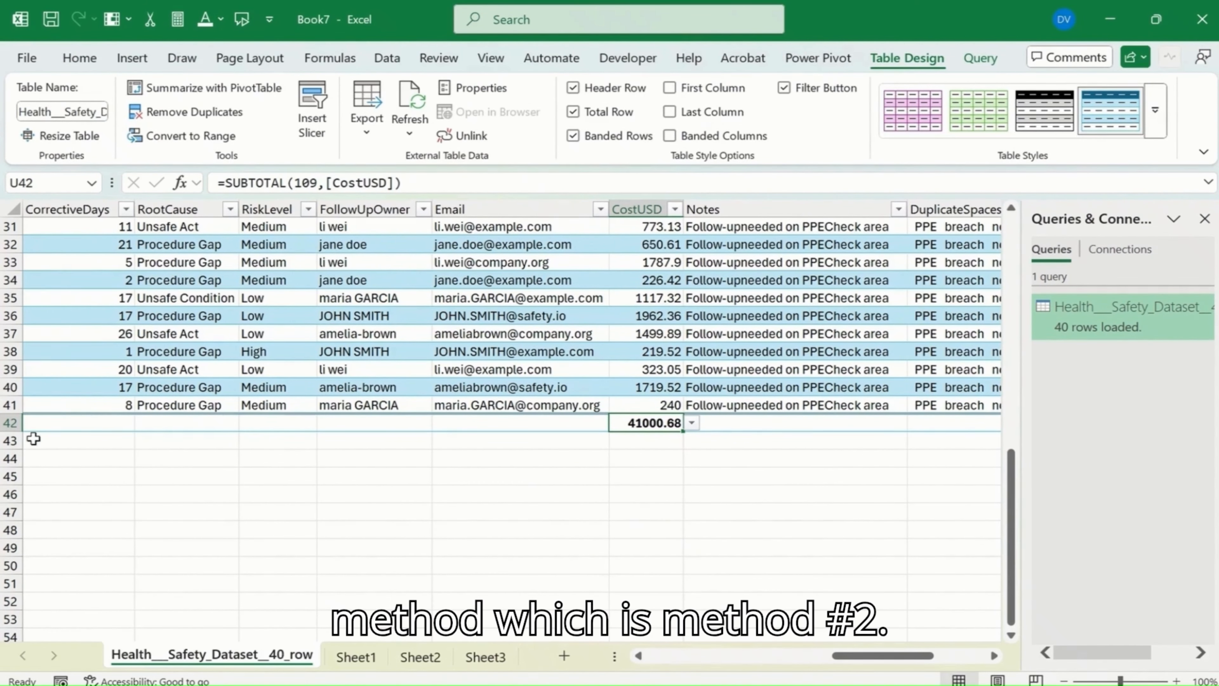
Step: Delete row 42, the total row below the health and safety table
left_click(8, 422)
right_click(8, 422)
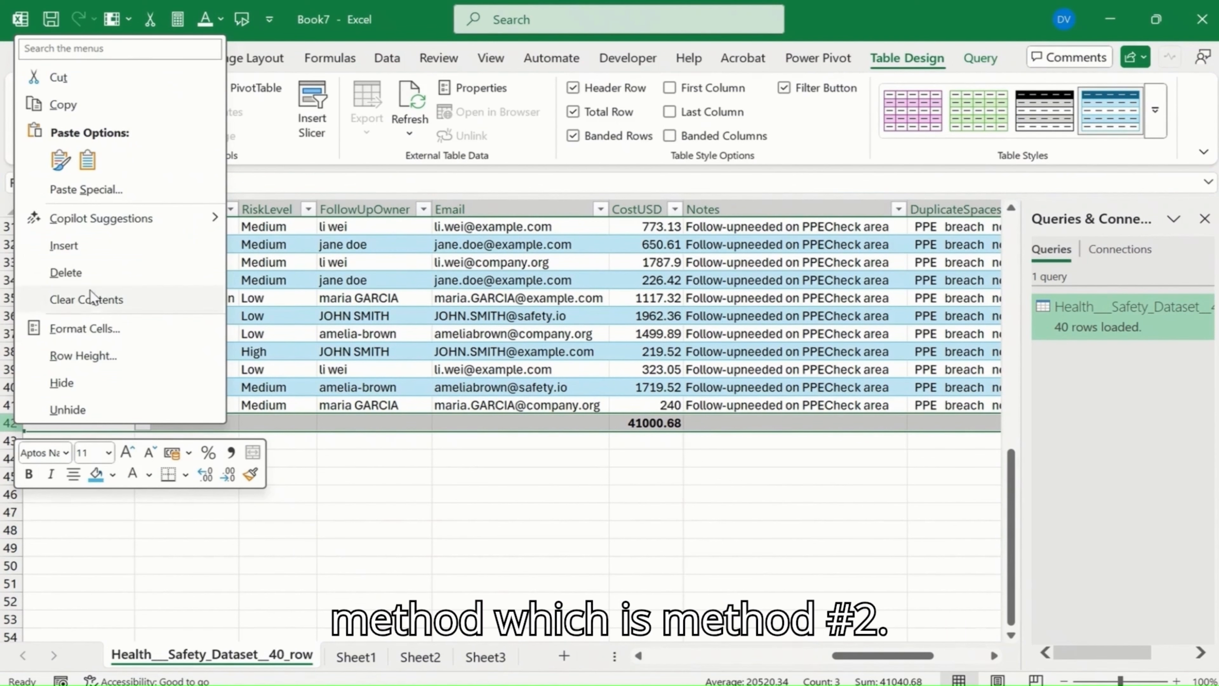
left_click(43, 270)
Step: Try AutoSum for the CostUSD column in cell U42 and undo the resulting total
left_click(658, 423)
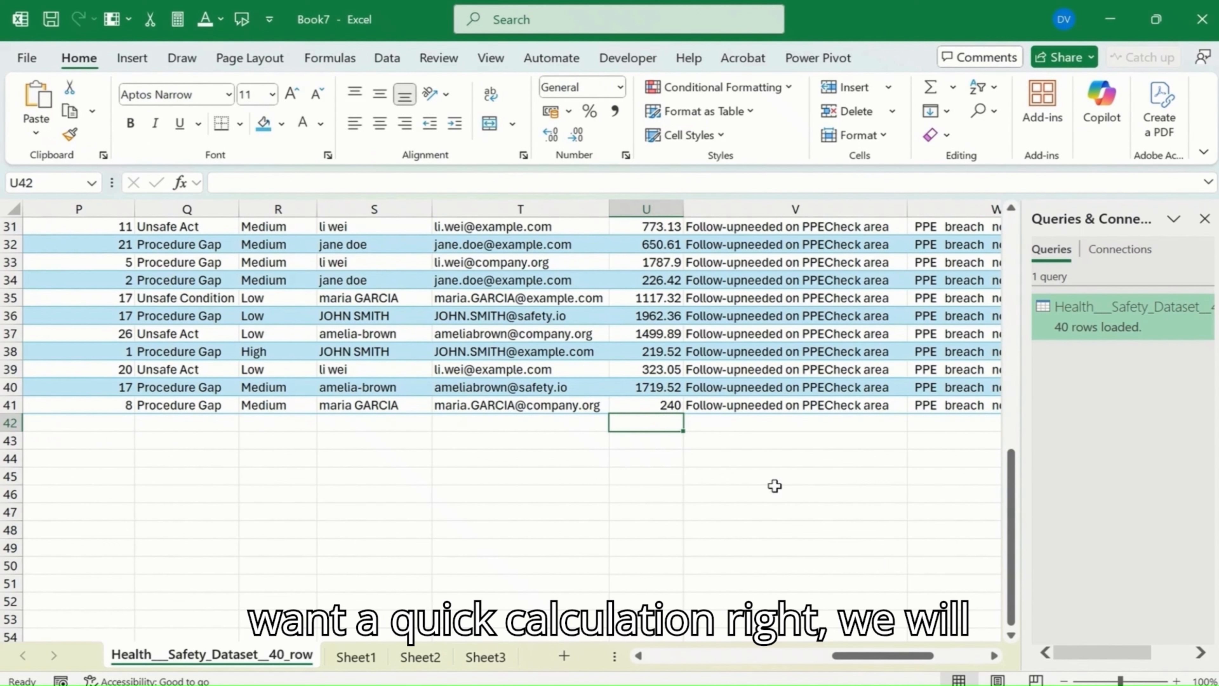
type("-")
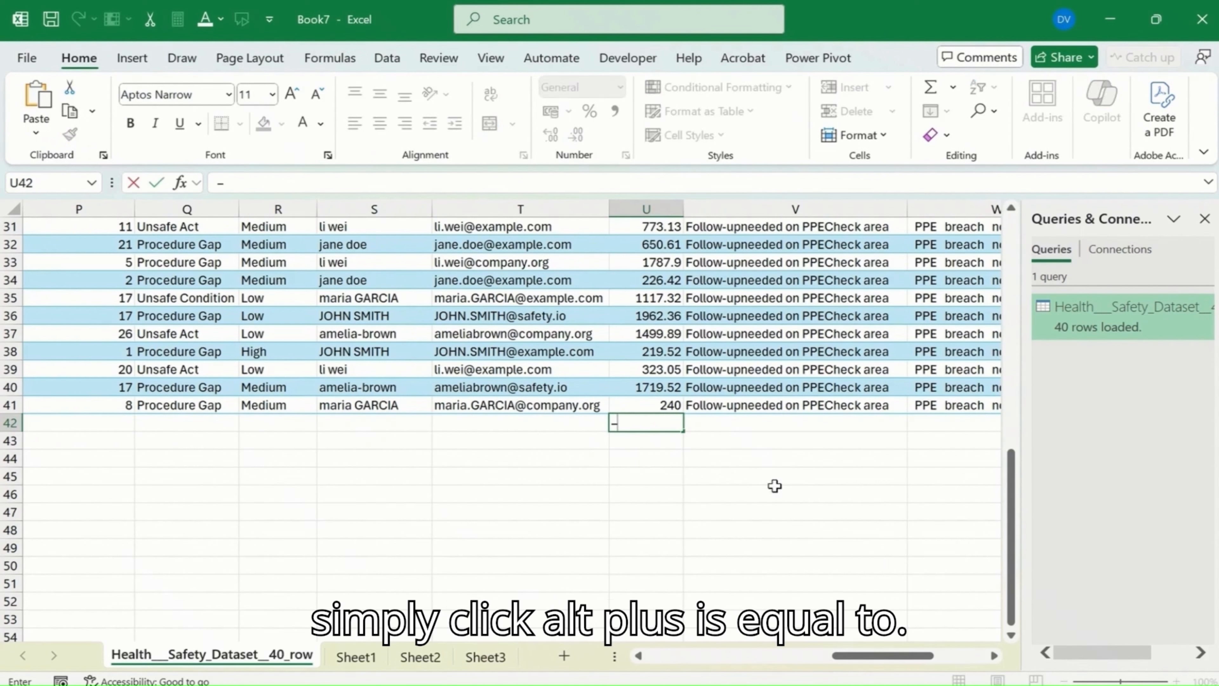
key("alt+equal")
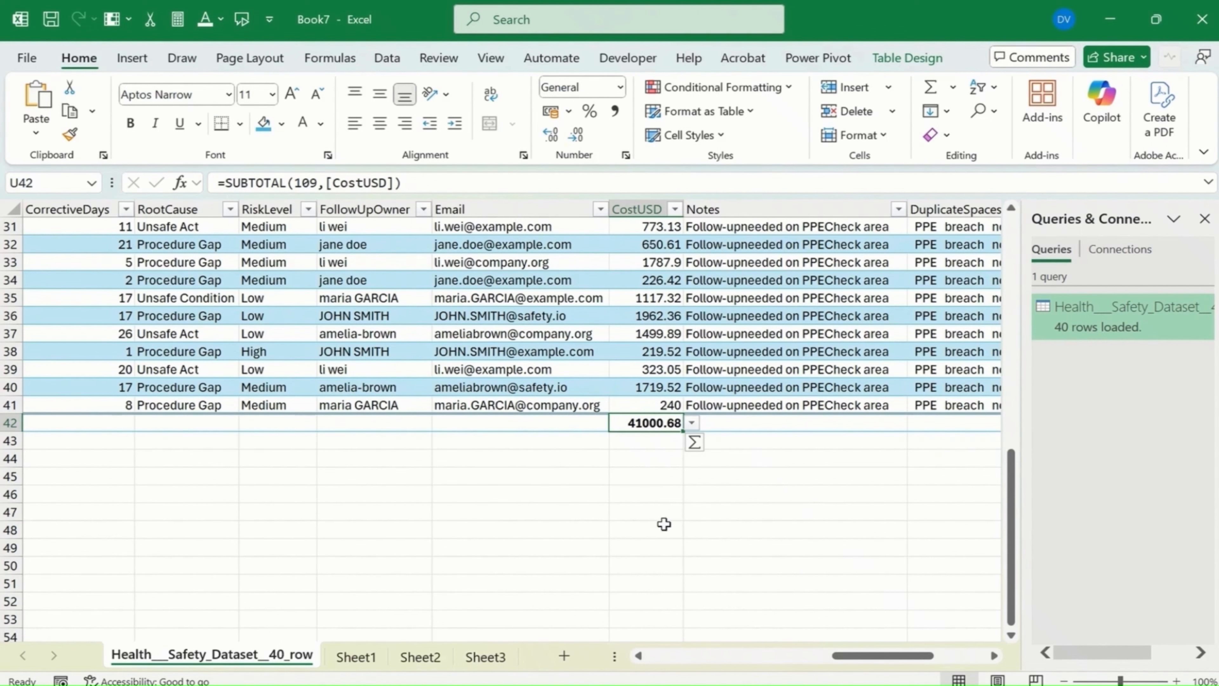
key("ctrl+z")
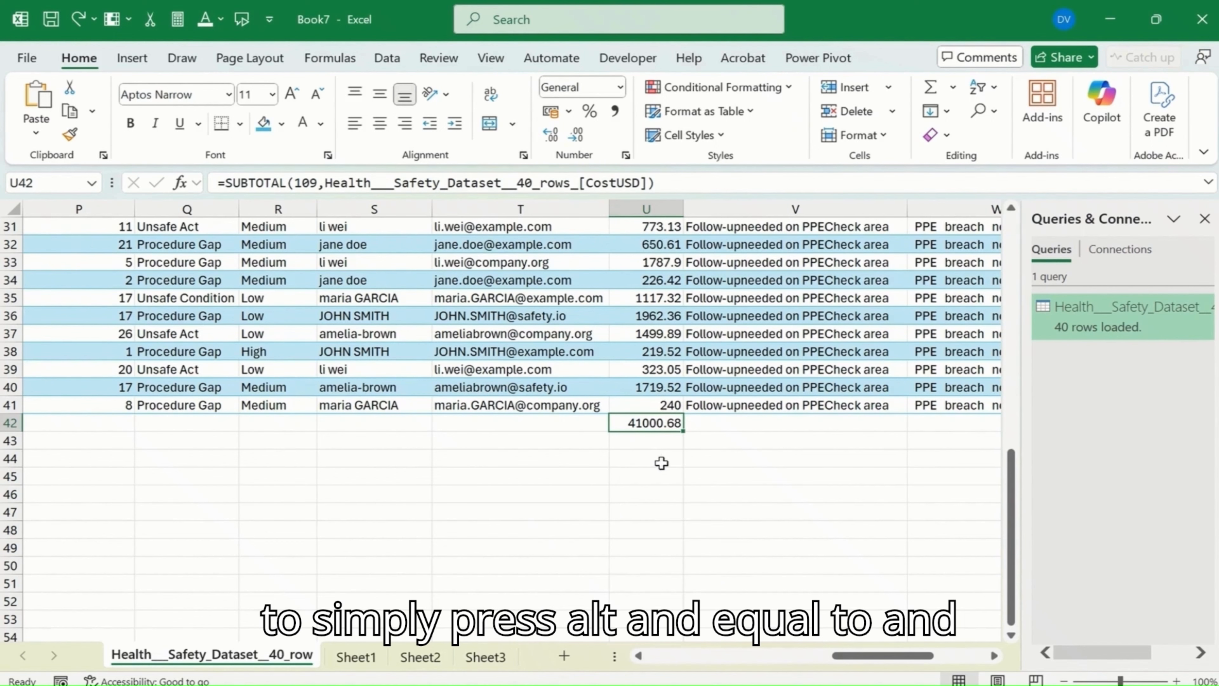
key("ctrl+z")
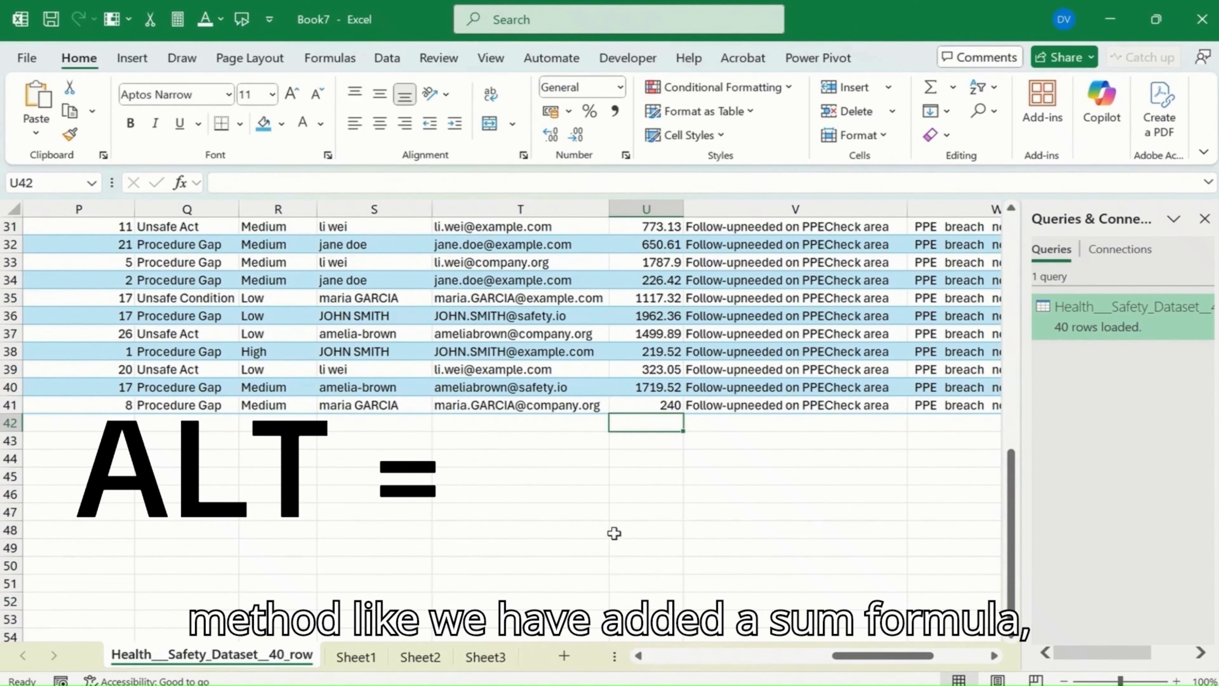
Step: Insert the SUM function in cell U42, replacing its suggested Number1 range with the table's whole CostUSD column
left_click(196, 184)
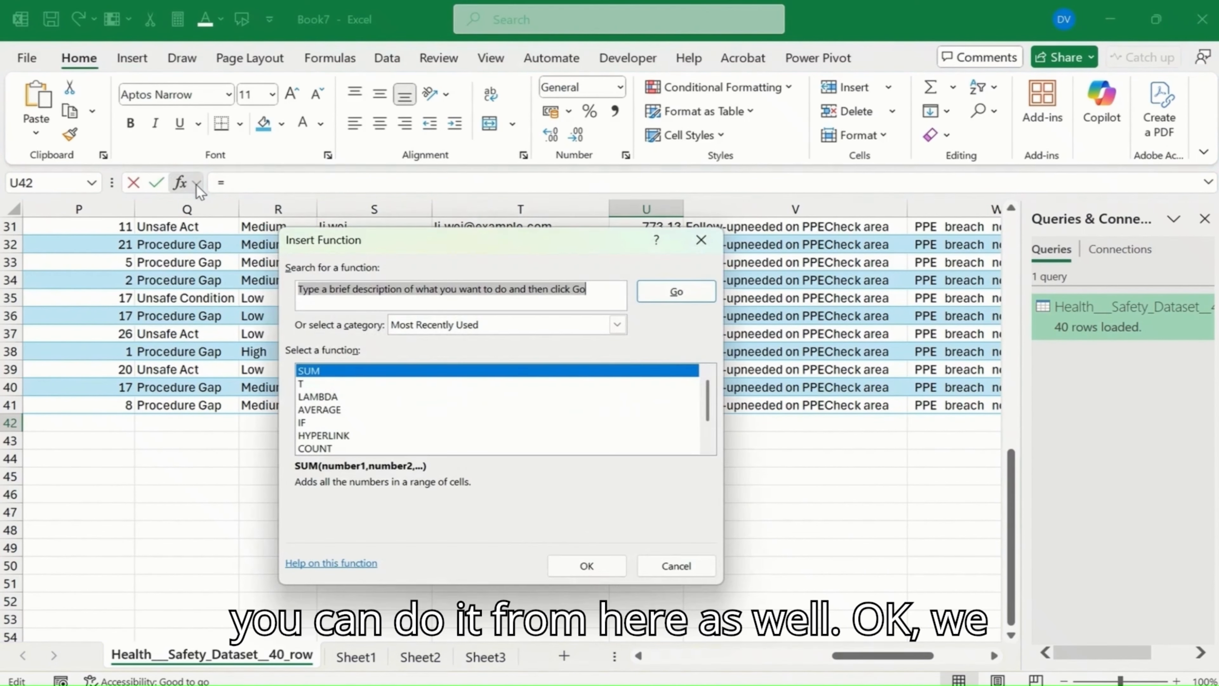
double_click(324, 369)
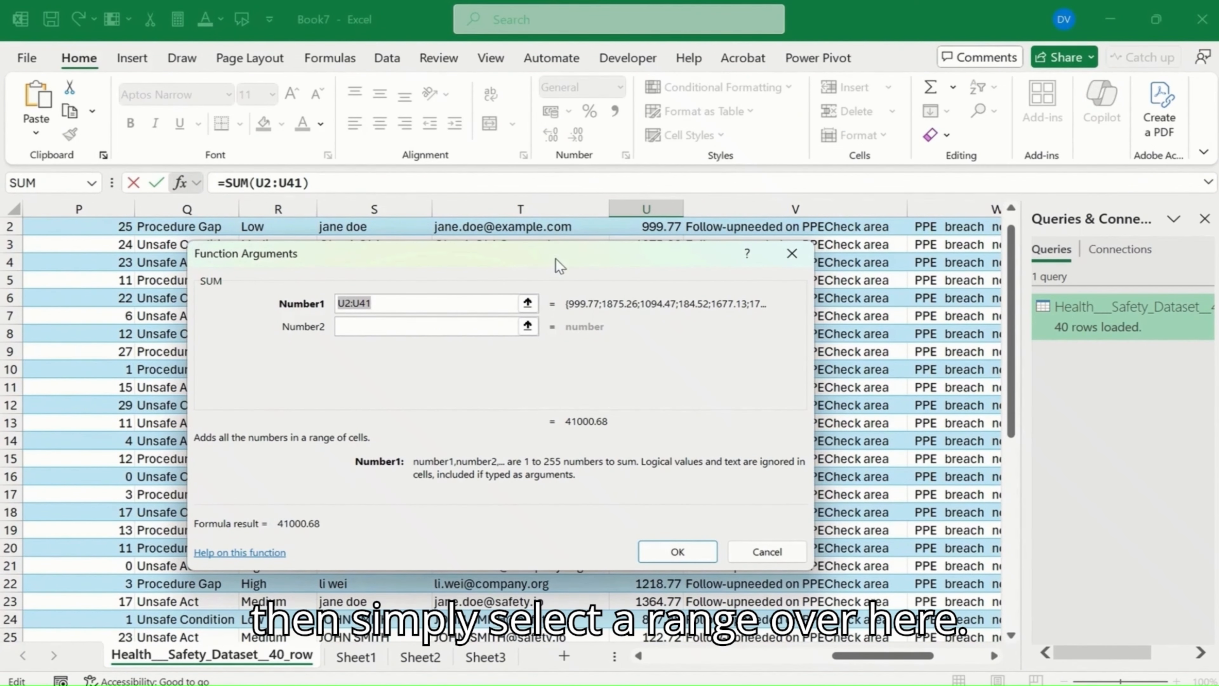
left_click_drag(557, 257, 502, 34)
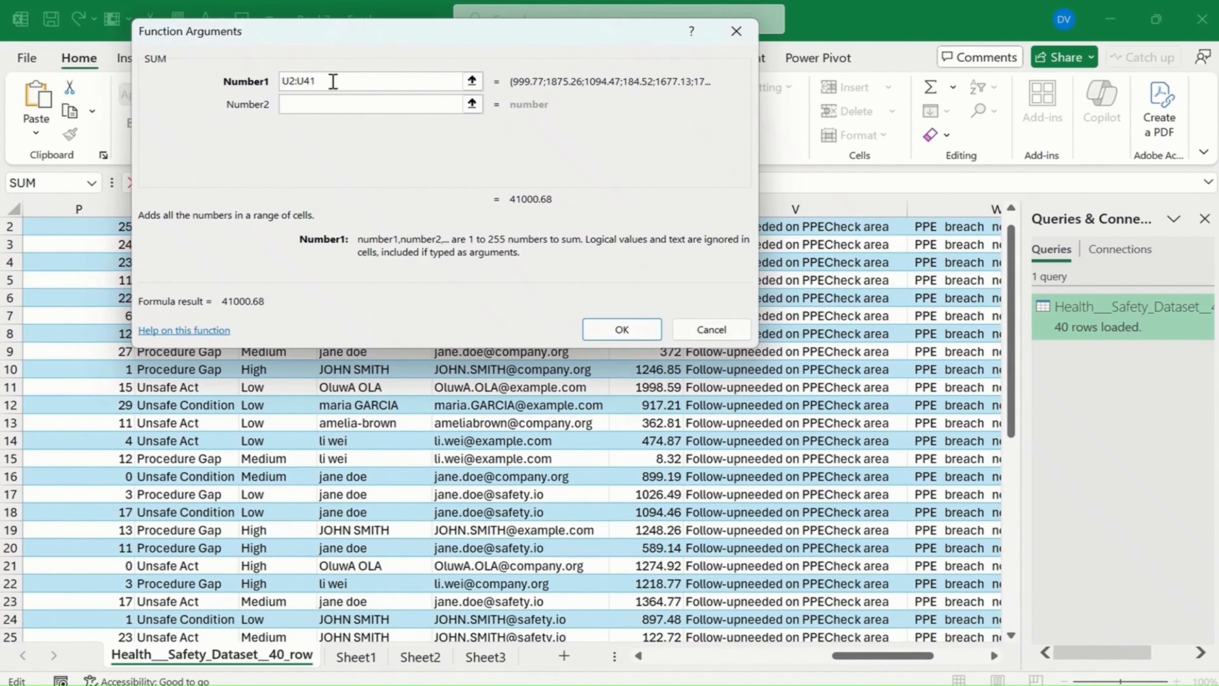
key("BackSpace")
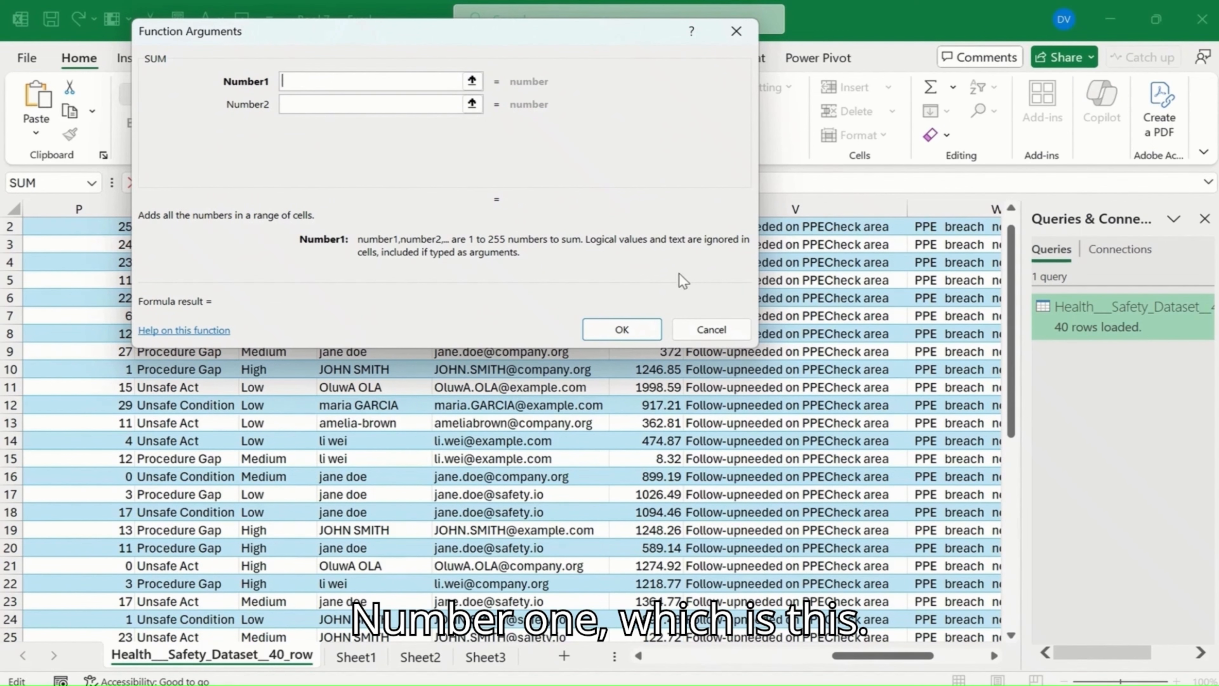
left_click_drag(511, 48, 222, 326)
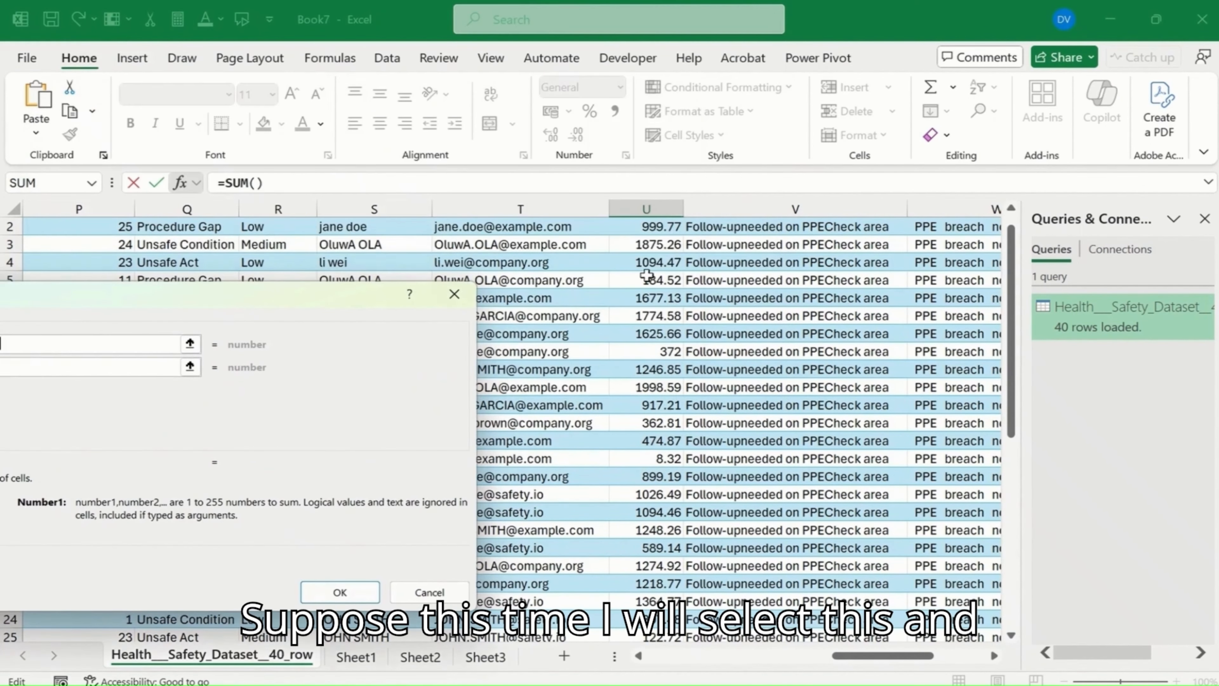
left_click(659, 245)
left_click(658, 237)
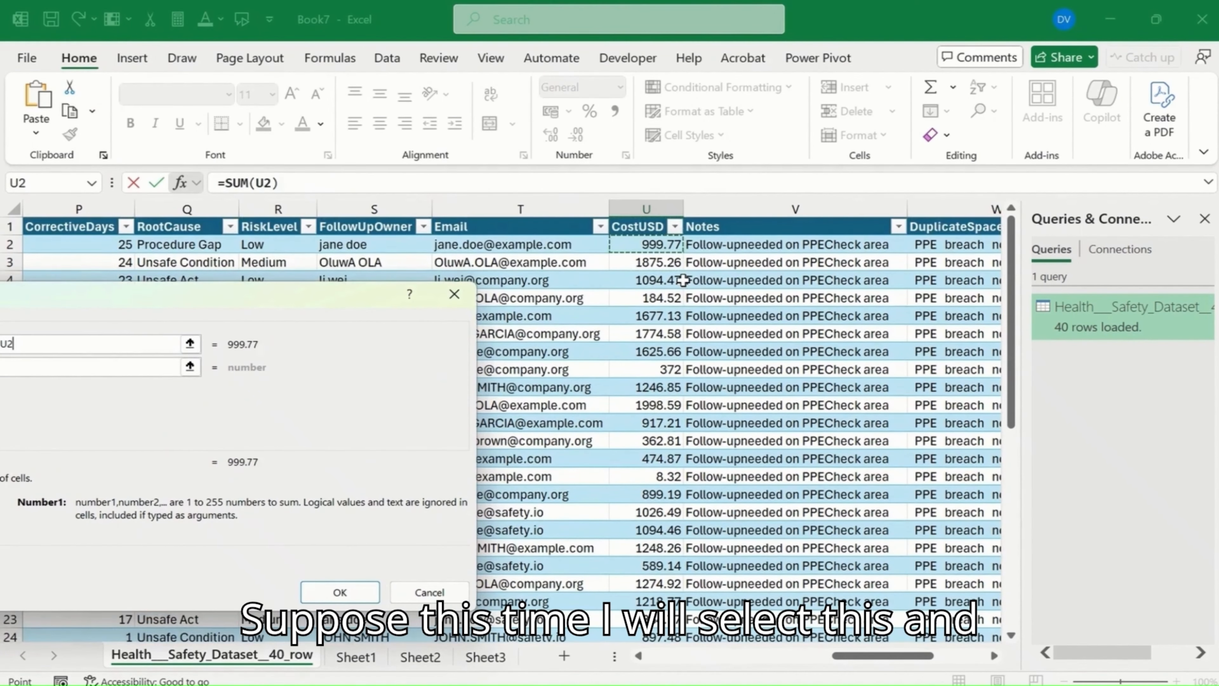
key("ctrl+shift+Down")
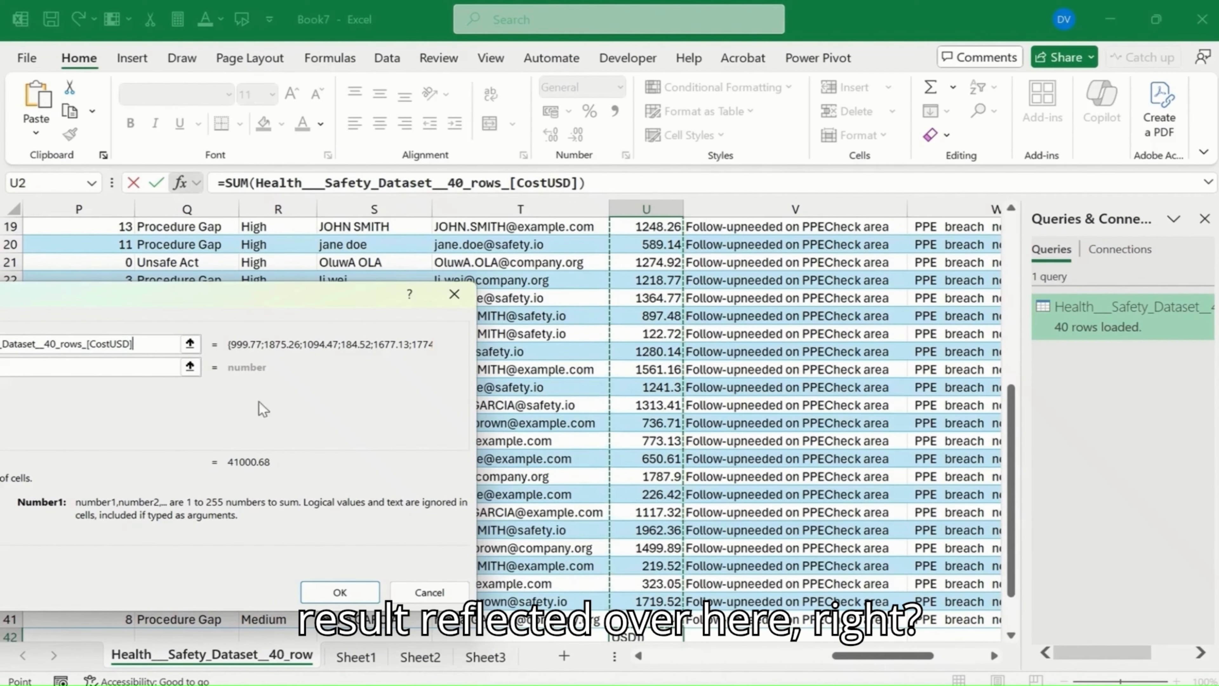
left_click_drag(261, 294, 433, 302)
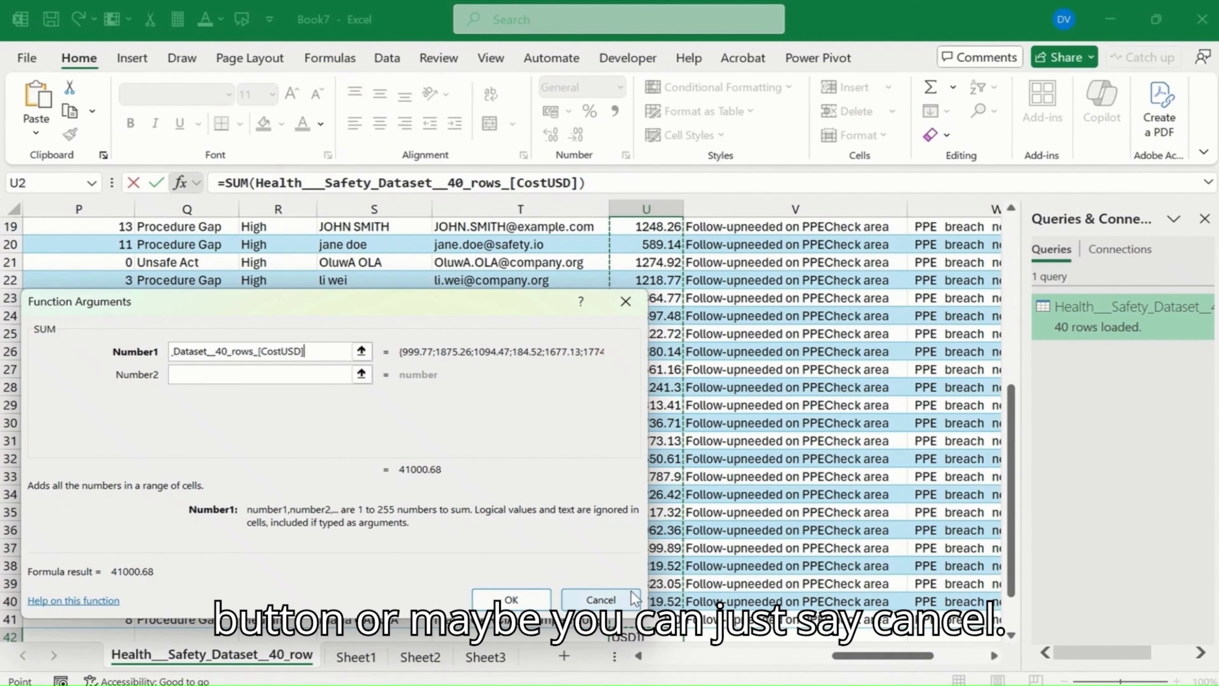
left_click(509, 599)
scroll(528, 586, "down", 3)
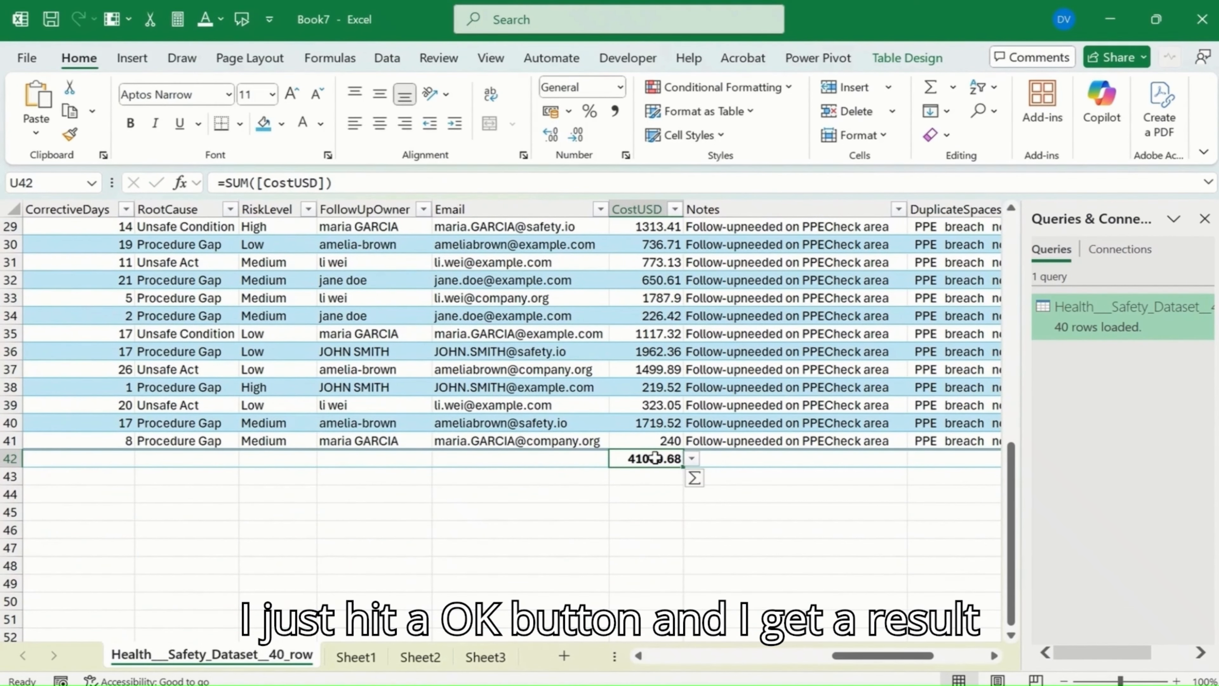
Step: Check the placement options offered for the SUM formula and delete total row 42
left_click(695, 479)
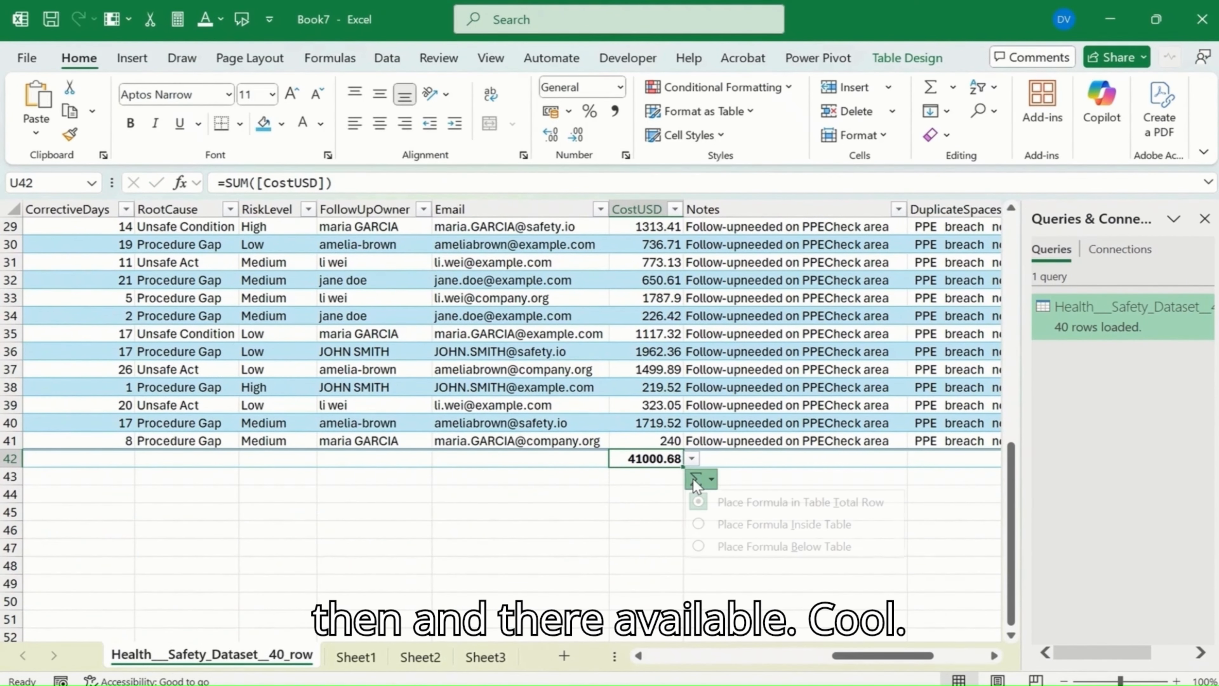
left_click(571, 512)
left_click(6, 459)
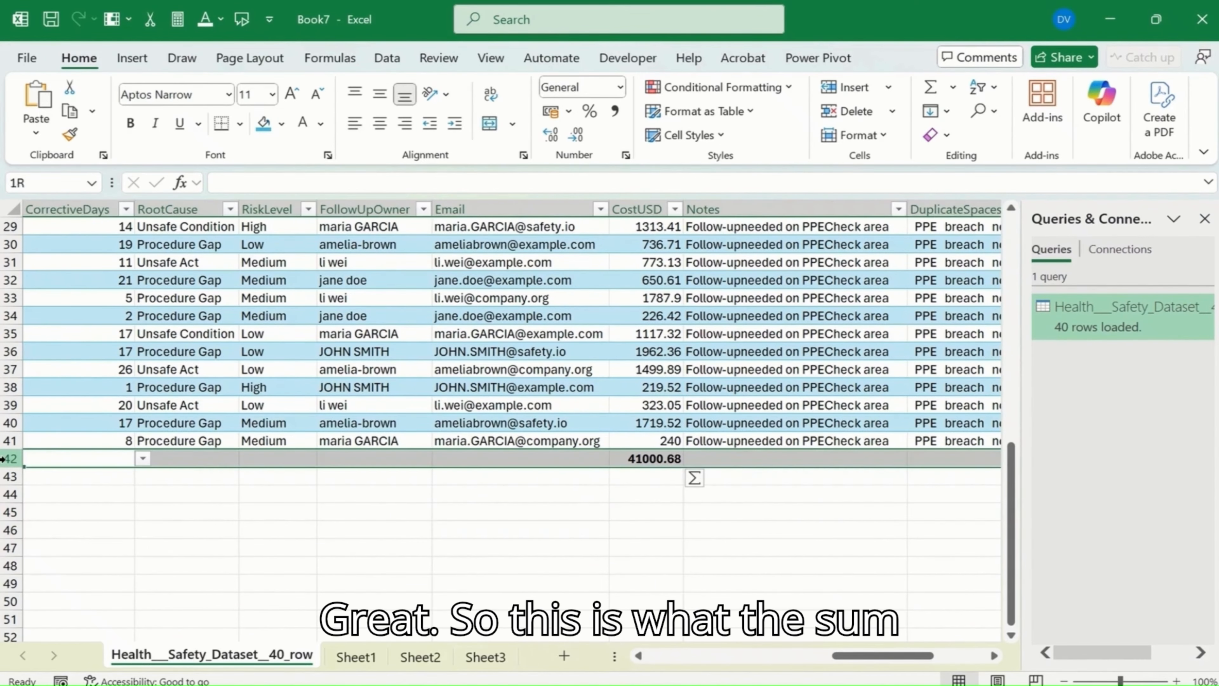
right_click(5, 459)
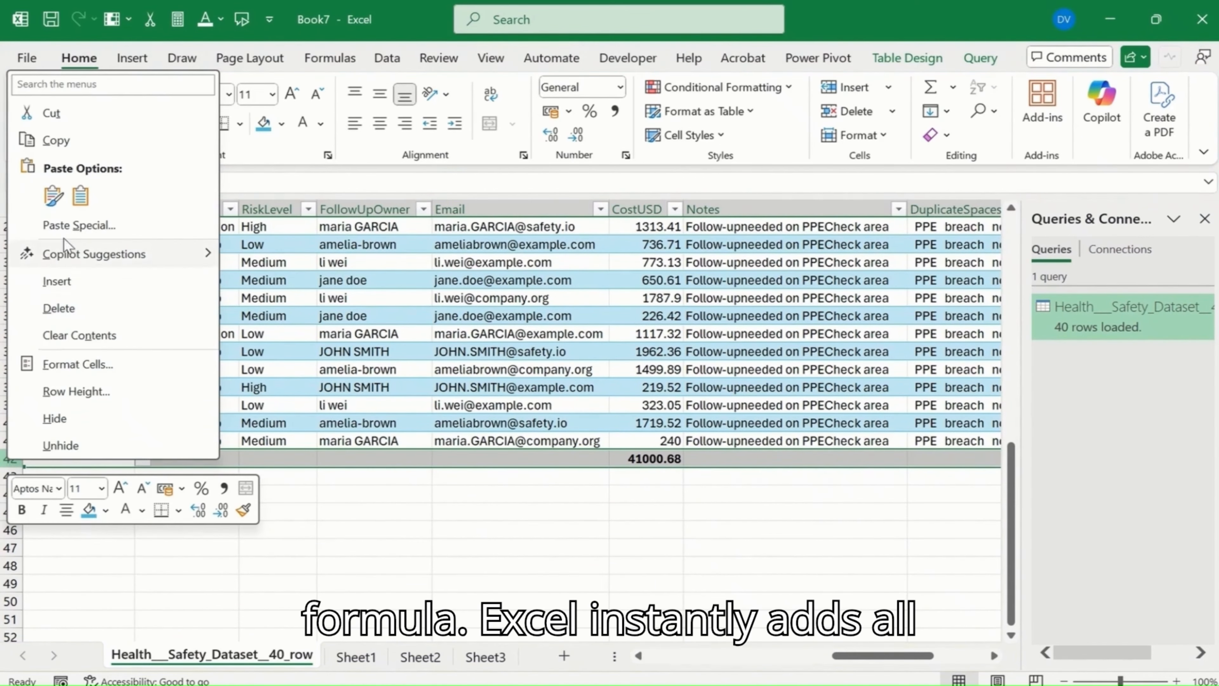
left_click(62, 308)
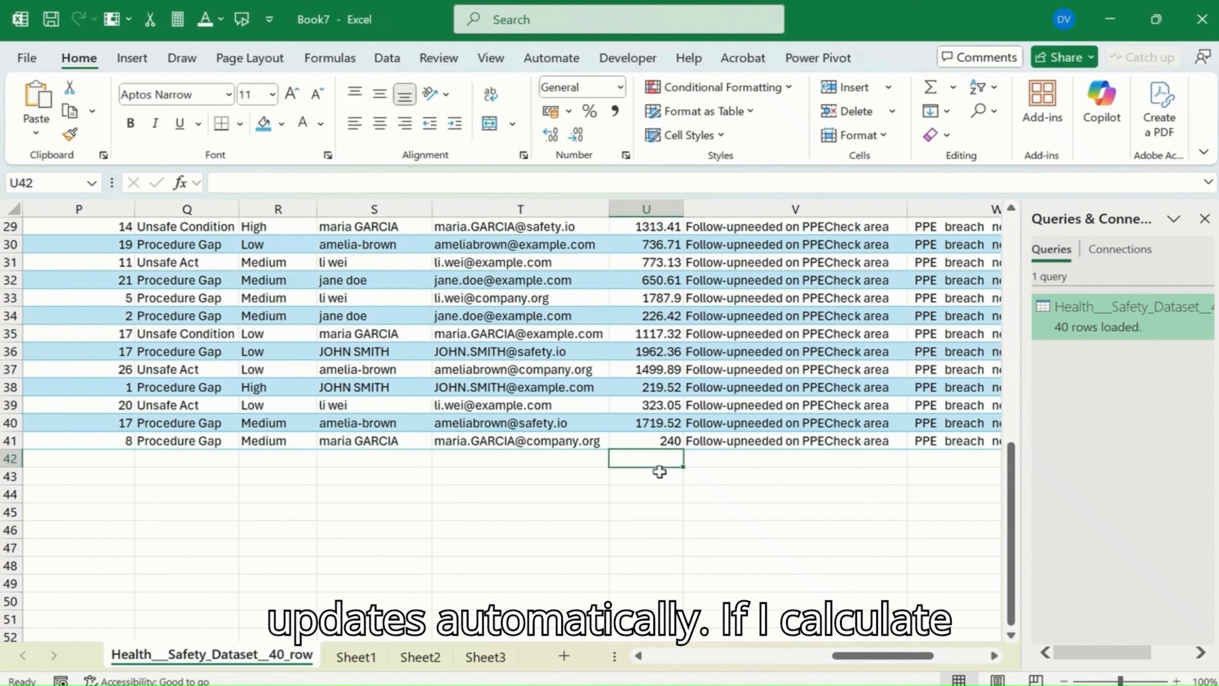
Step: Total the CostUSD column with AutoSum in cell U42 and insert a blank table row at row 40
key("alt+equal")
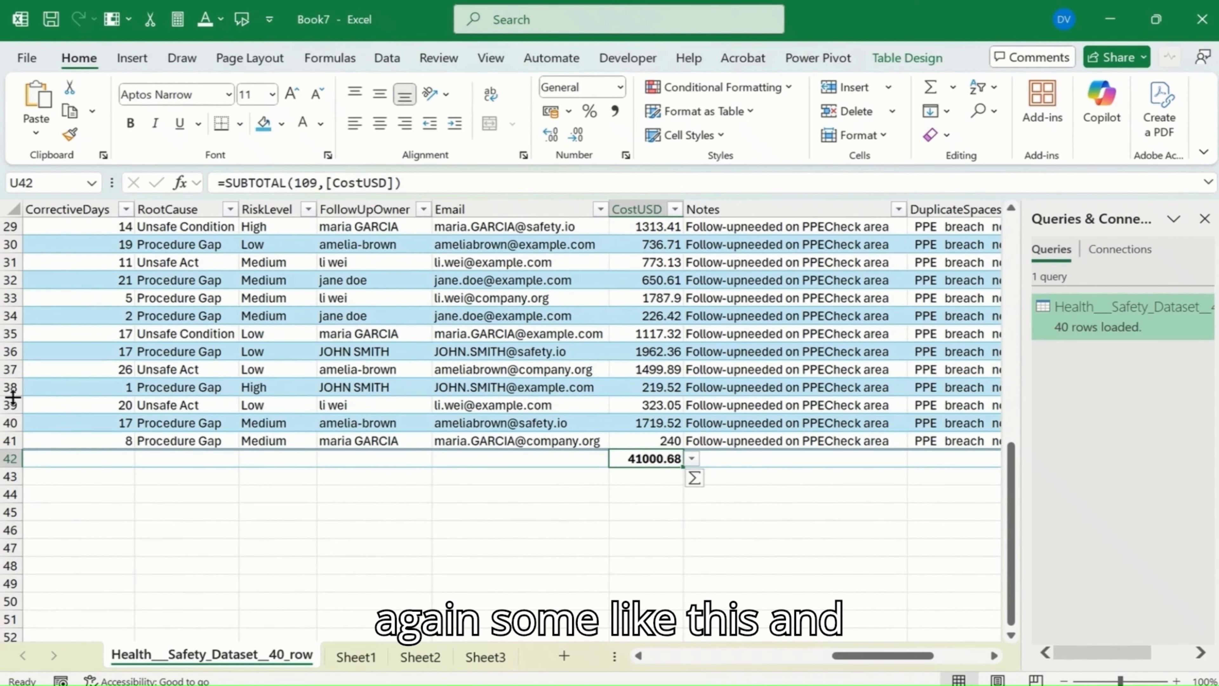
right_click(11, 422)
type("i")
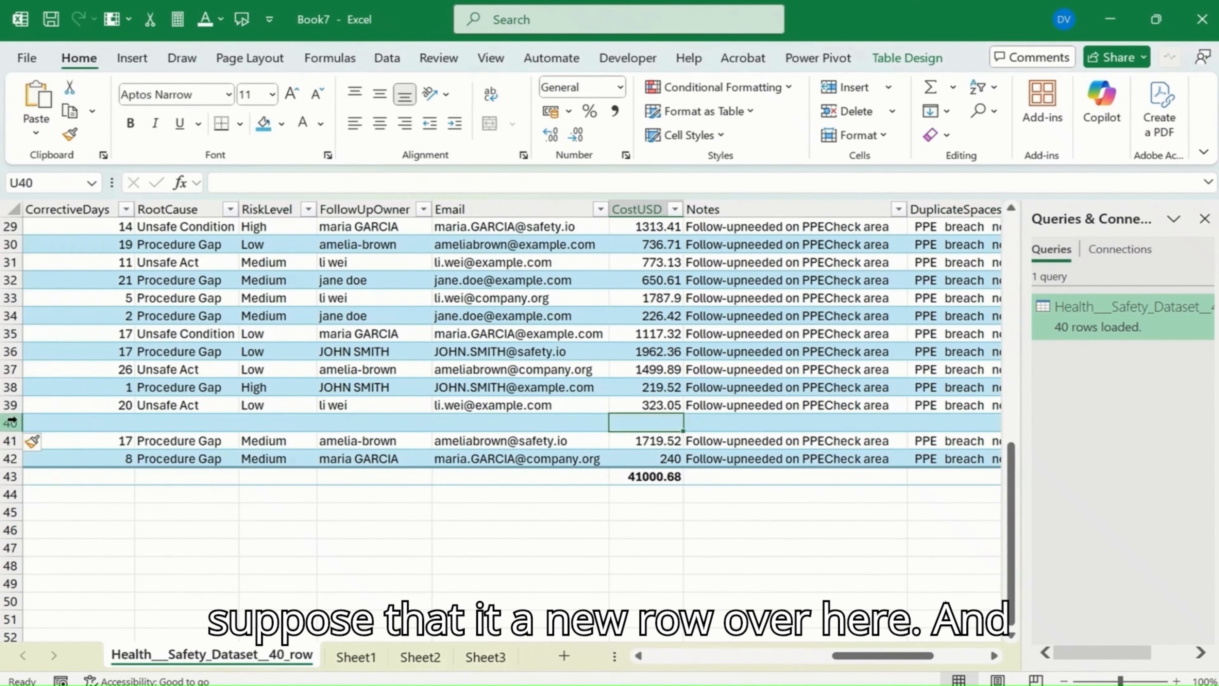
type("800")
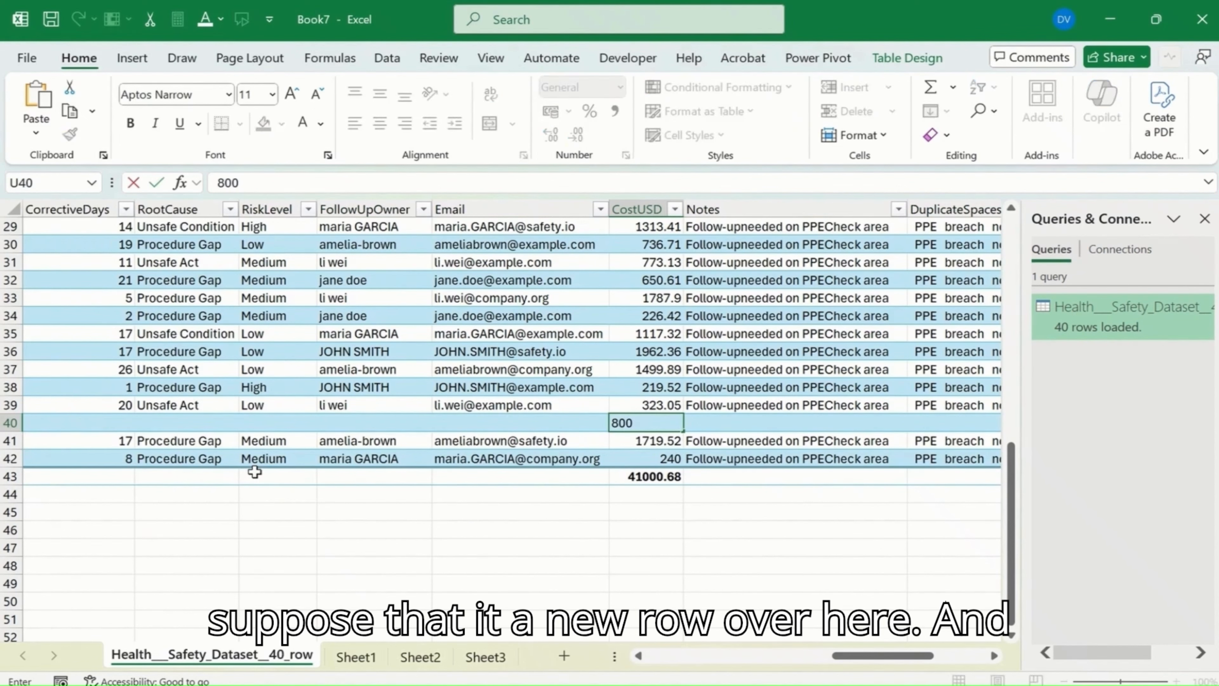
Step: Enter 800 as the new row's CostUSD in cell U40 and check the column's total formula
key("Return")
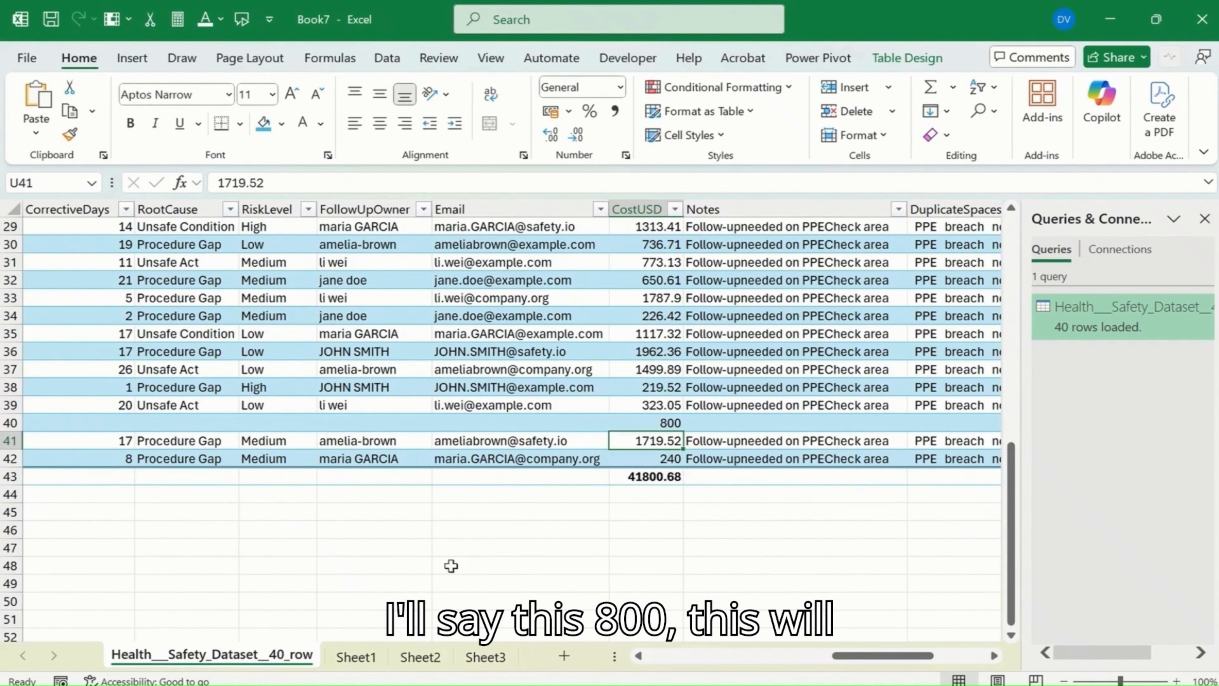
left_click(646, 477)
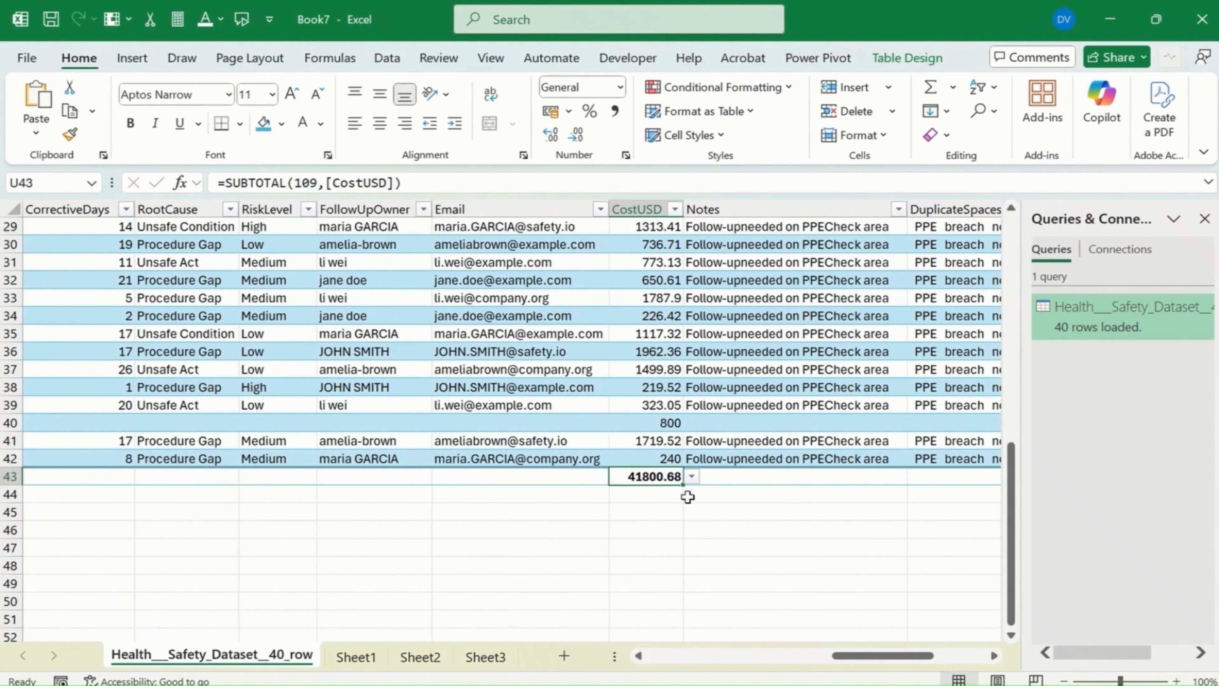
Step: Delete the inserted row 40 that holds only the 800 CostUSD entry
left_click(10, 422)
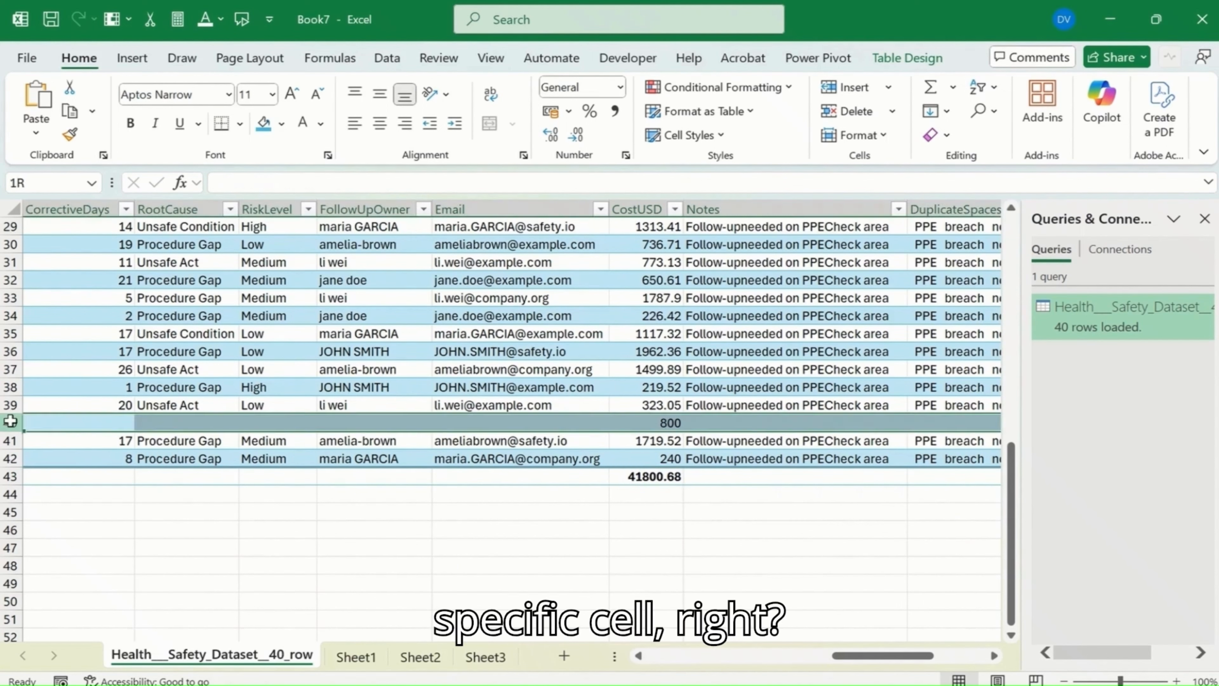
right_click(10, 424)
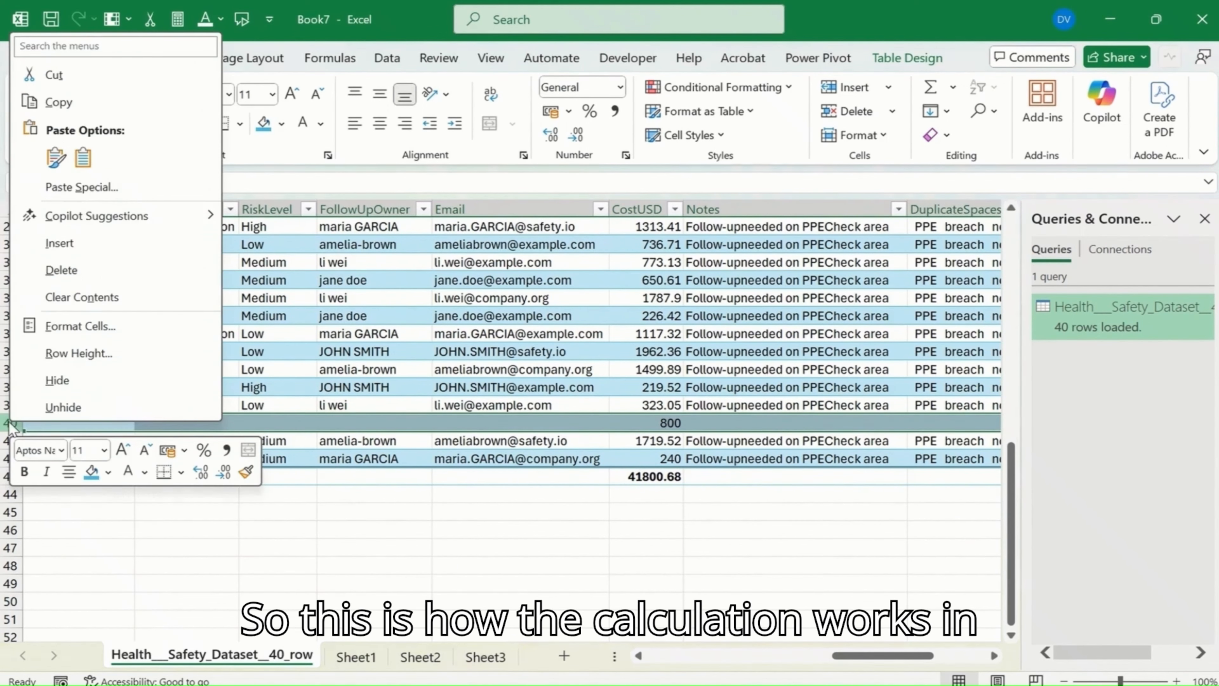
left_click(126, 272)
Step: Clear the CostUSD total in cell U42 and turn off the table's Total Row
left_click(643, 462)
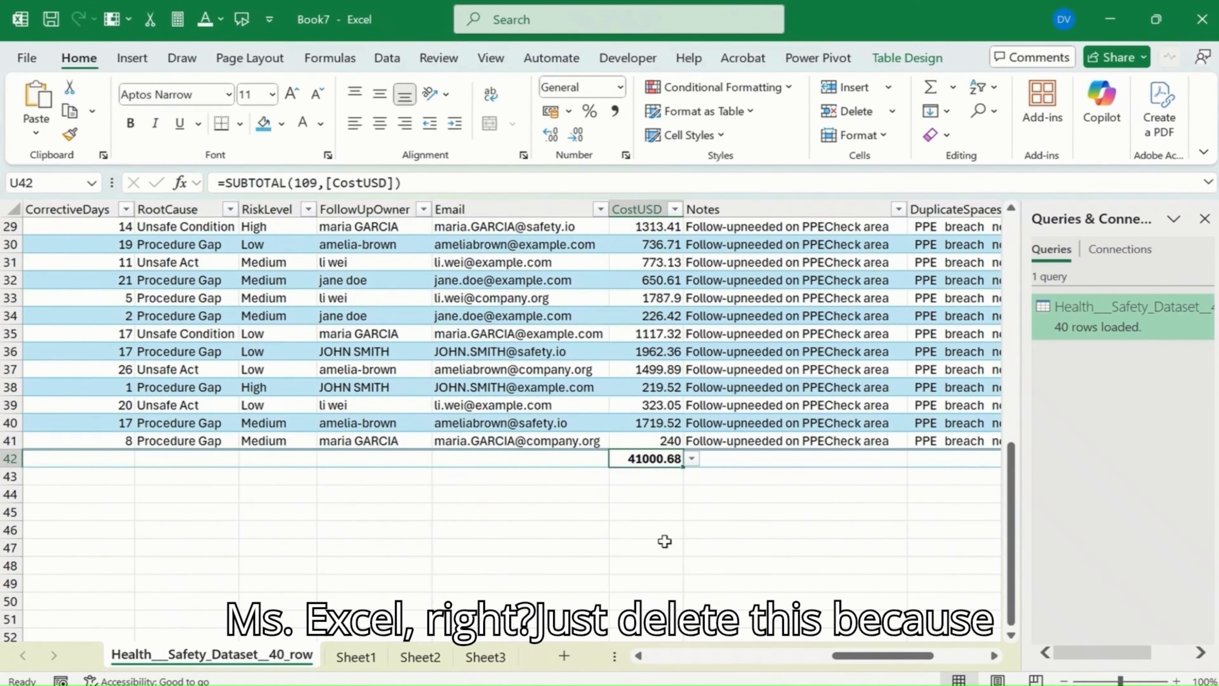
key("Delete")
left_click(647, 547)
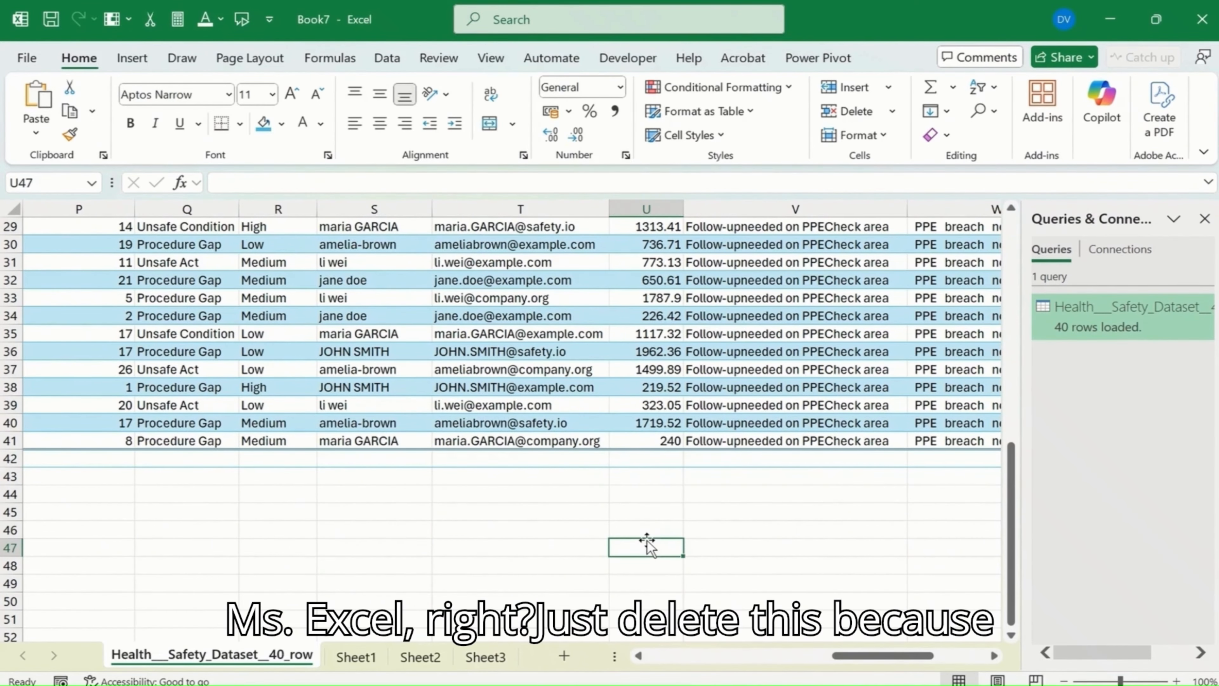
left_click(615, 422)
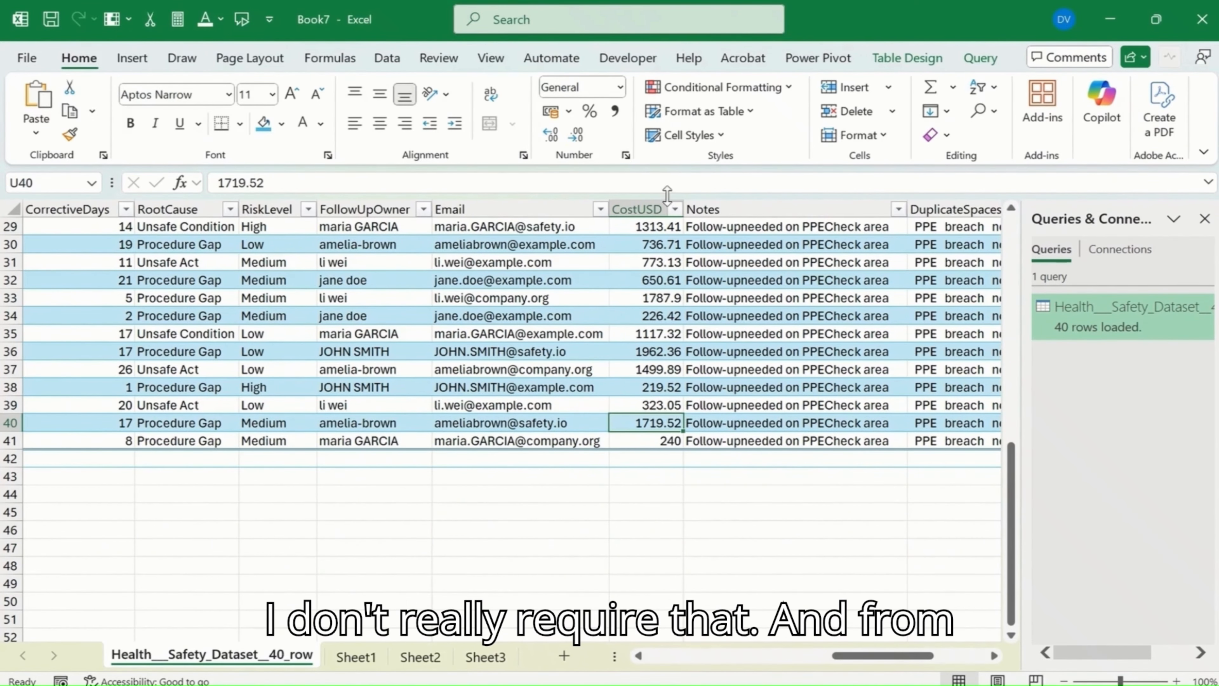
left_click(909, 55)
left_click(572, 111)
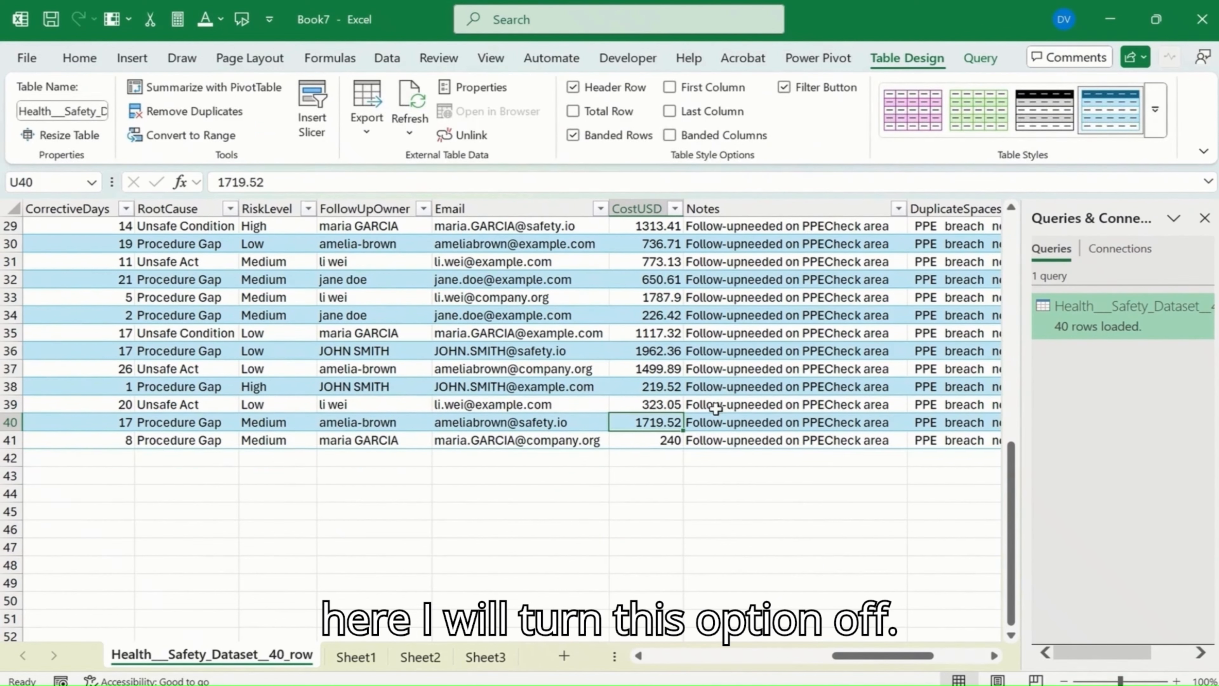
Step: Find the InspectionScore column in the table and select its header cell N1
left_click(626, 456)
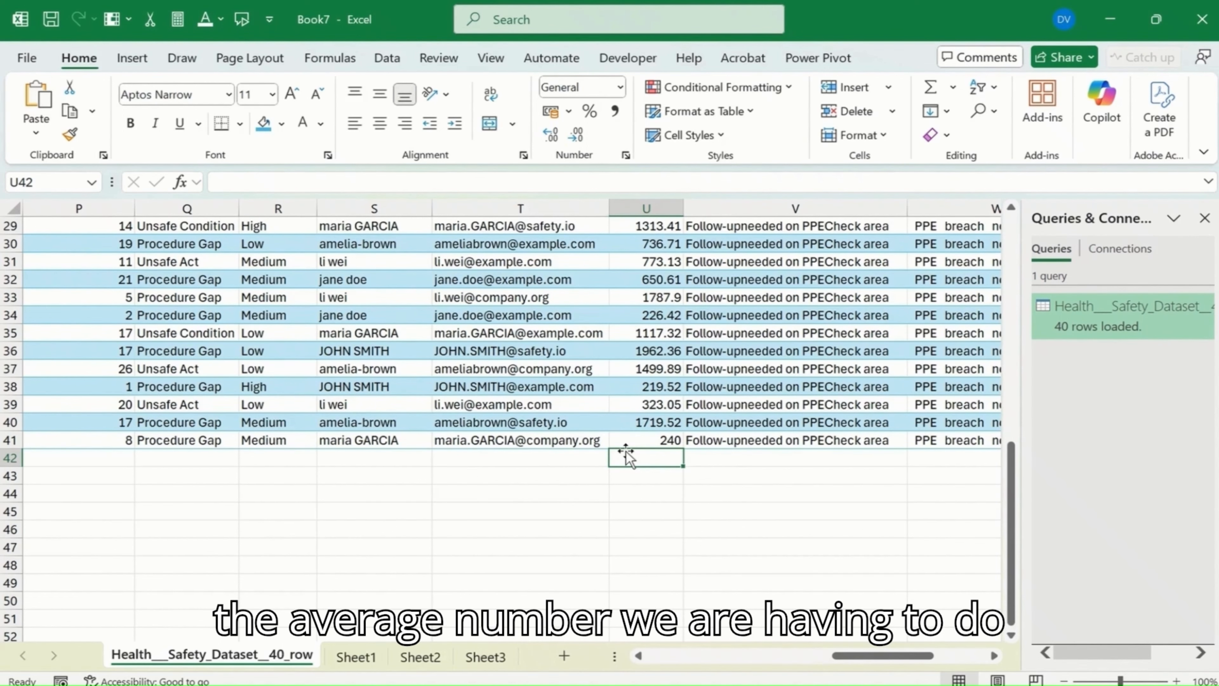
scroll(653, 452, "up", 9)
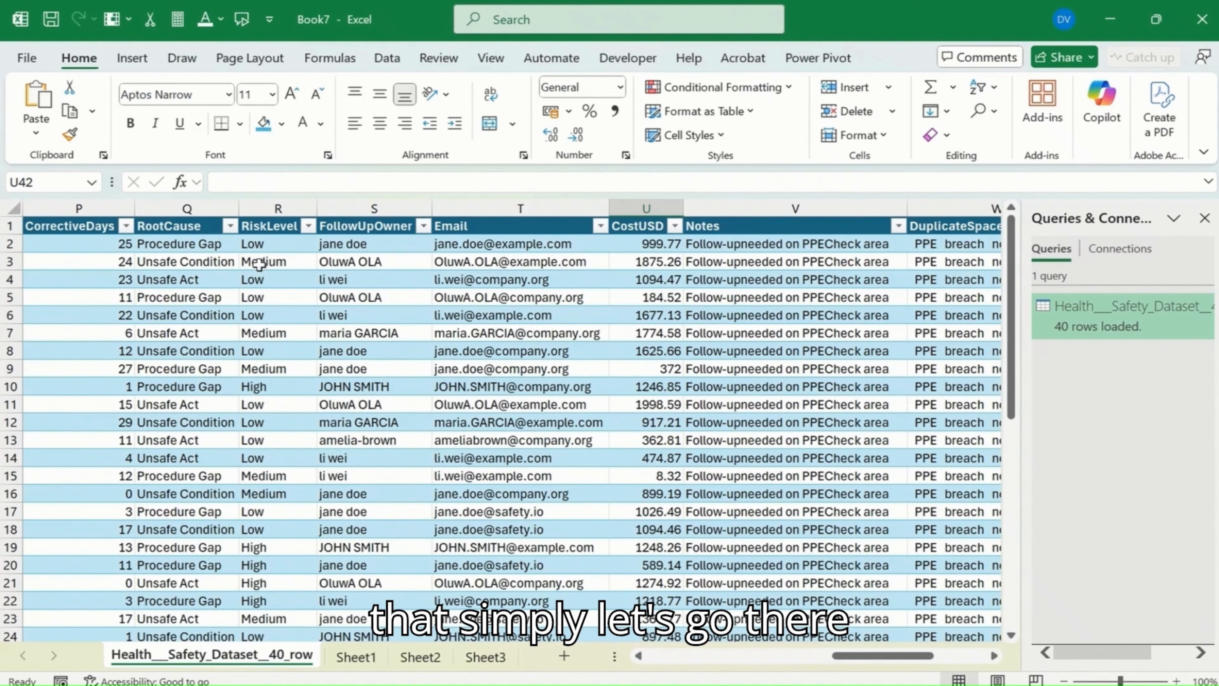
left_click(243, 276)
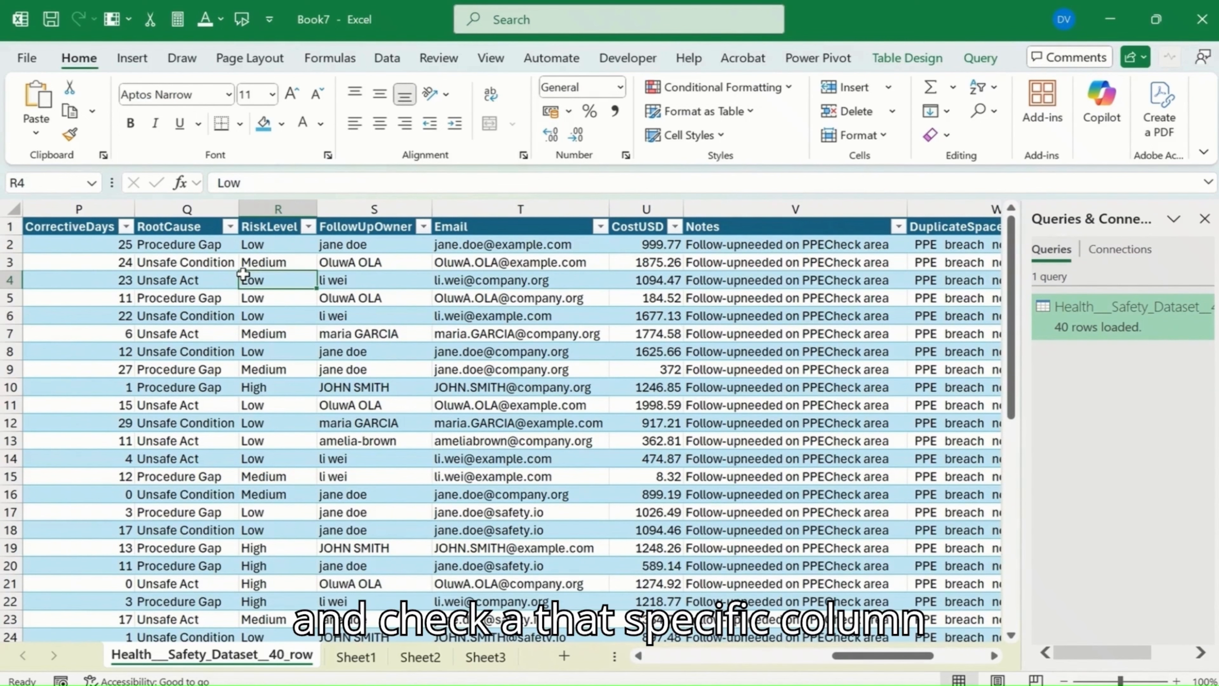
key("Right")
key("Right")
key("Right")
key("Right")
key("Right")
key("Right")
key("Right")
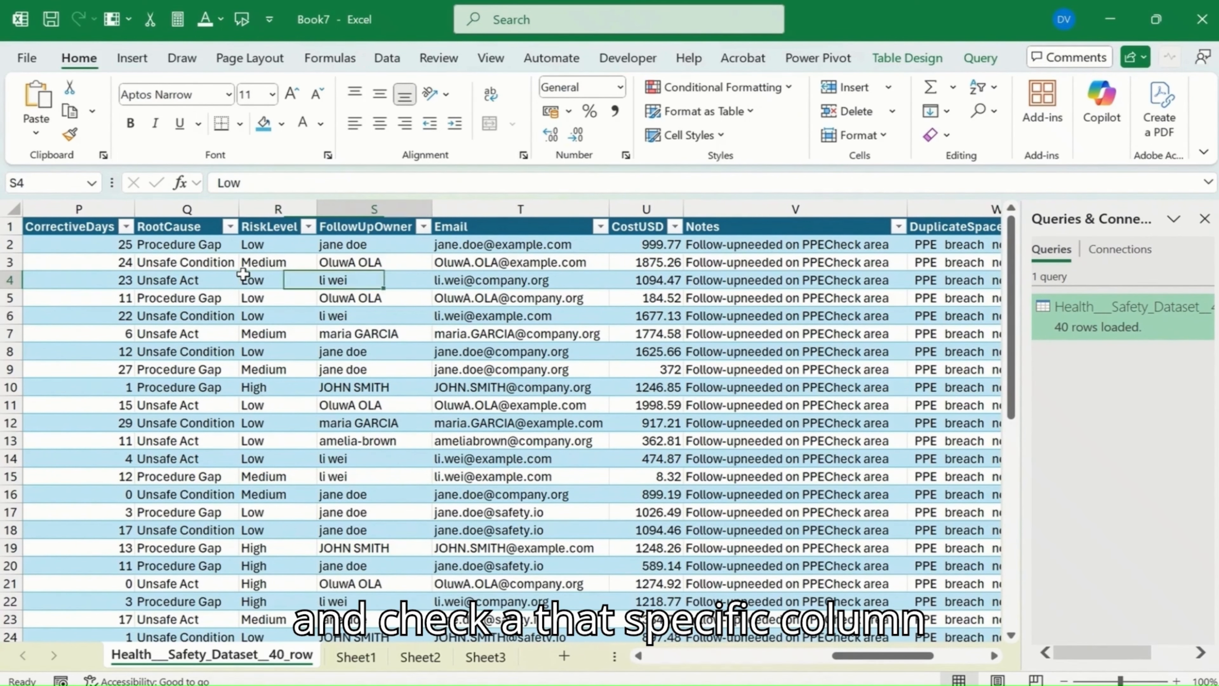
key("Left")
key("Left")
key("Left")
key("Left")
key("Left")
key("Left")
key("Left")
key("Left")
key("Left")
key("Left")
key("Left")
key("Left")
key("Left")
key("Left")
key("Left")
key("Left")
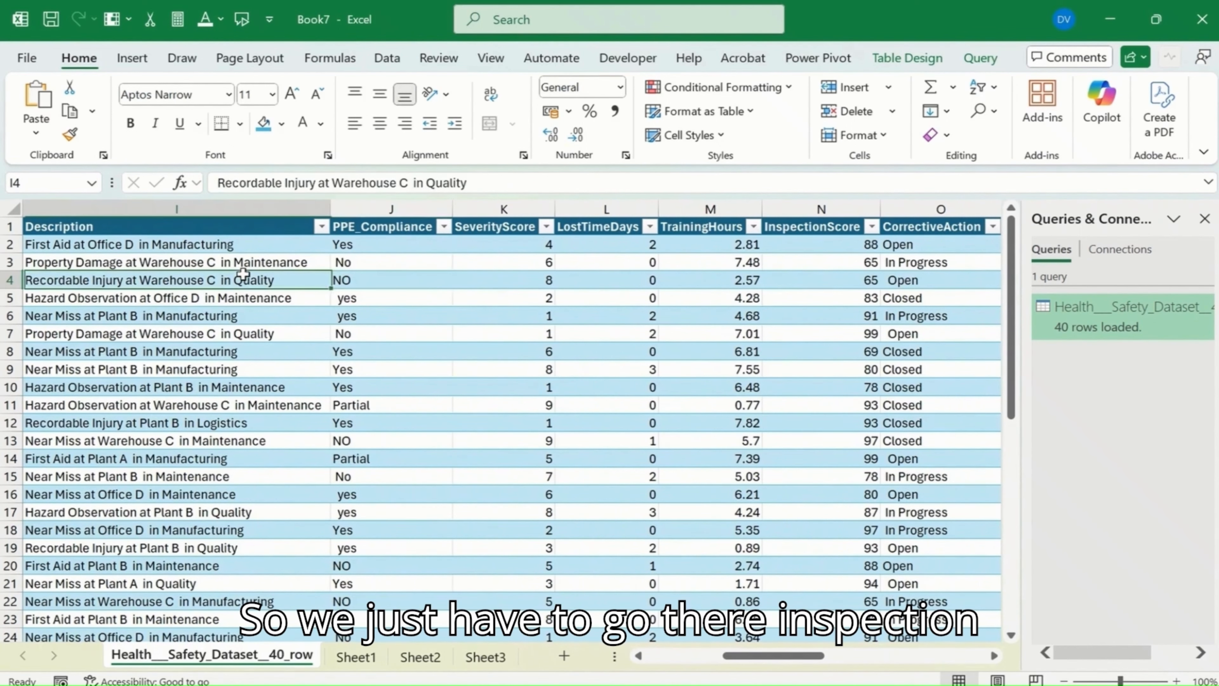
key("Right")
key("Right")
key("Right")
key("Right")
key("Right")
key("Right")
key("Left")
key("Up")
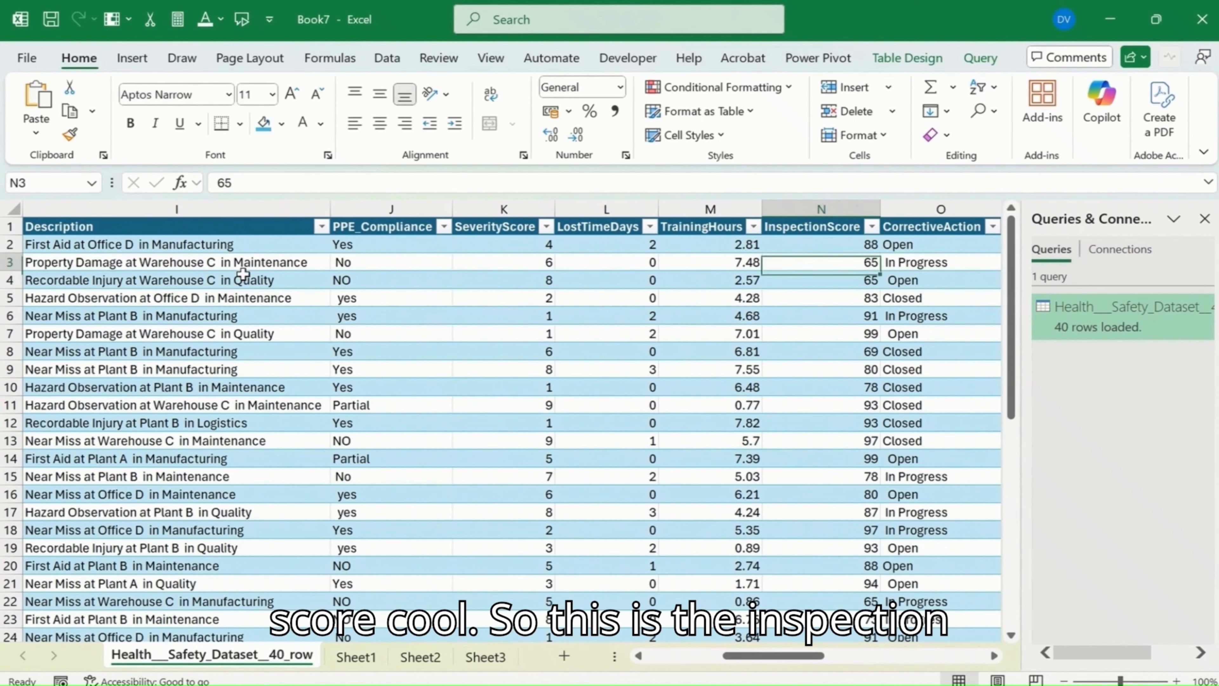
key("Up")
key("Up")
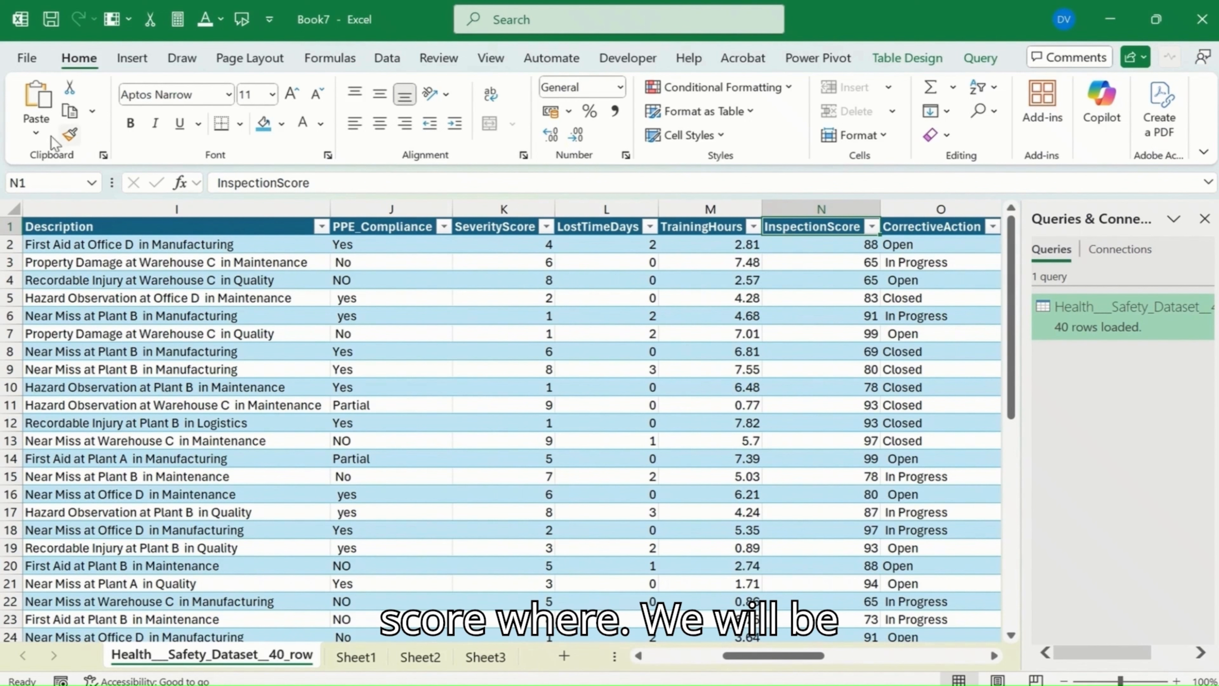
Step: Highlight the InspectionScore header with a yellow fill and black text
left_click(281, 124)
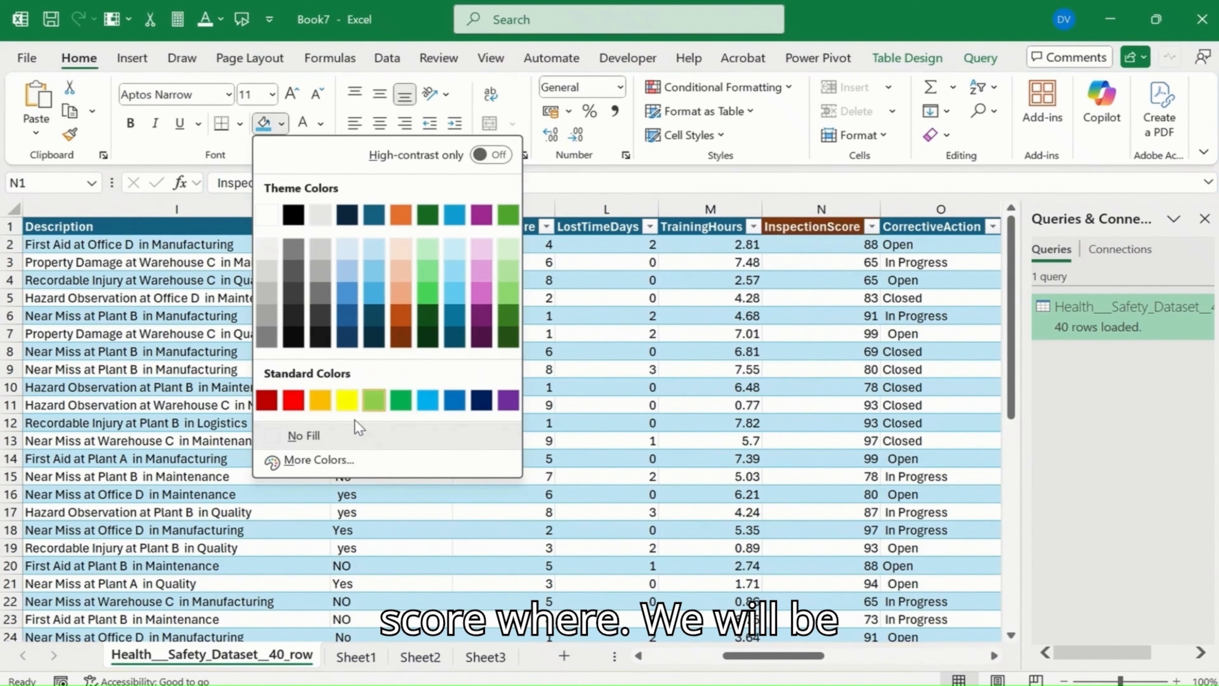
left_click(347, 400)
left_click(816, 279)
left_click(821, 225)
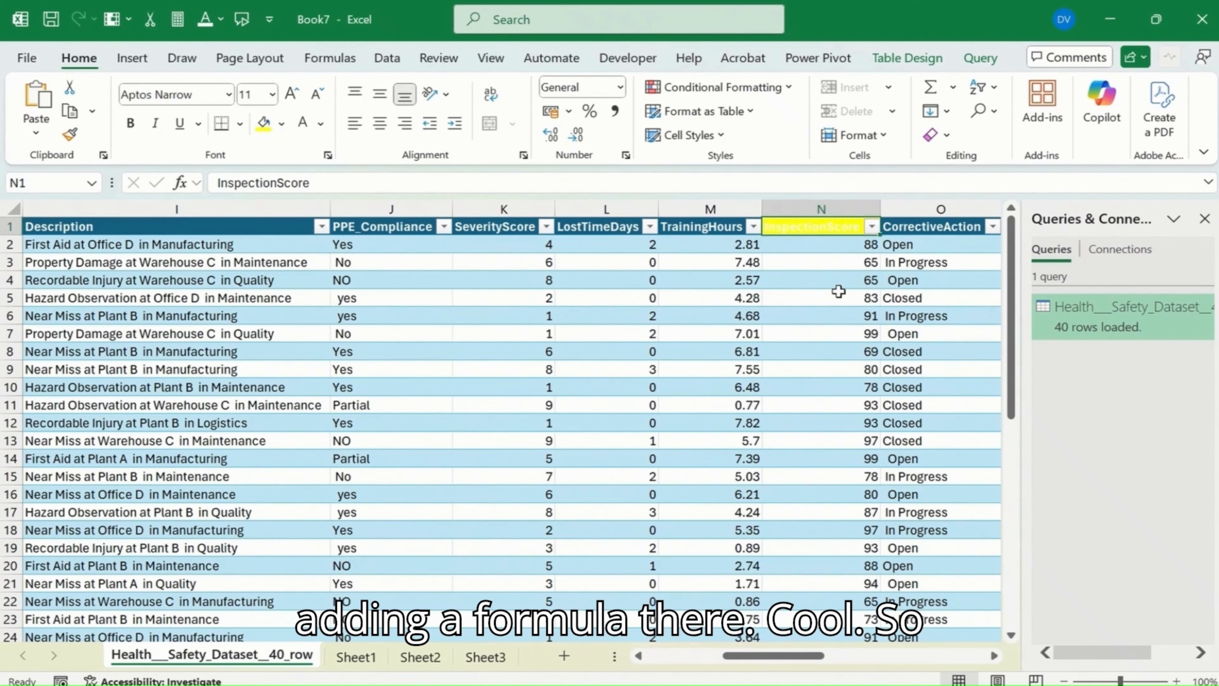
left_click(320, 124)
left_click(335, 188)
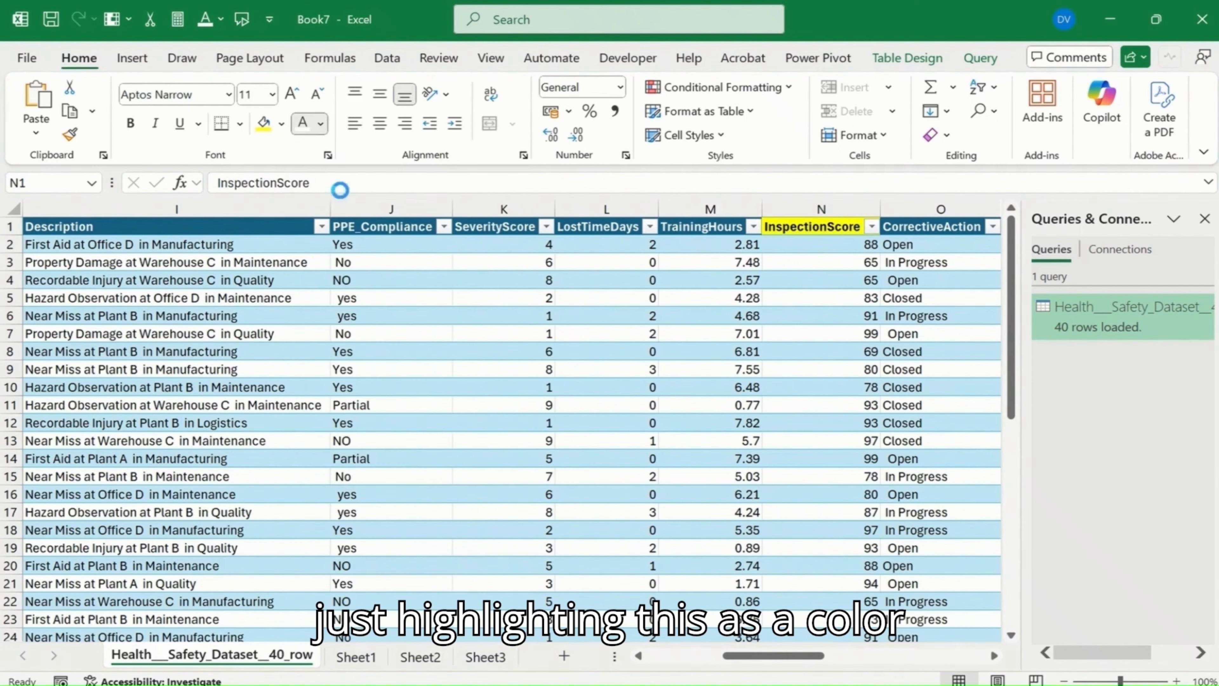
left_click(829, 301)
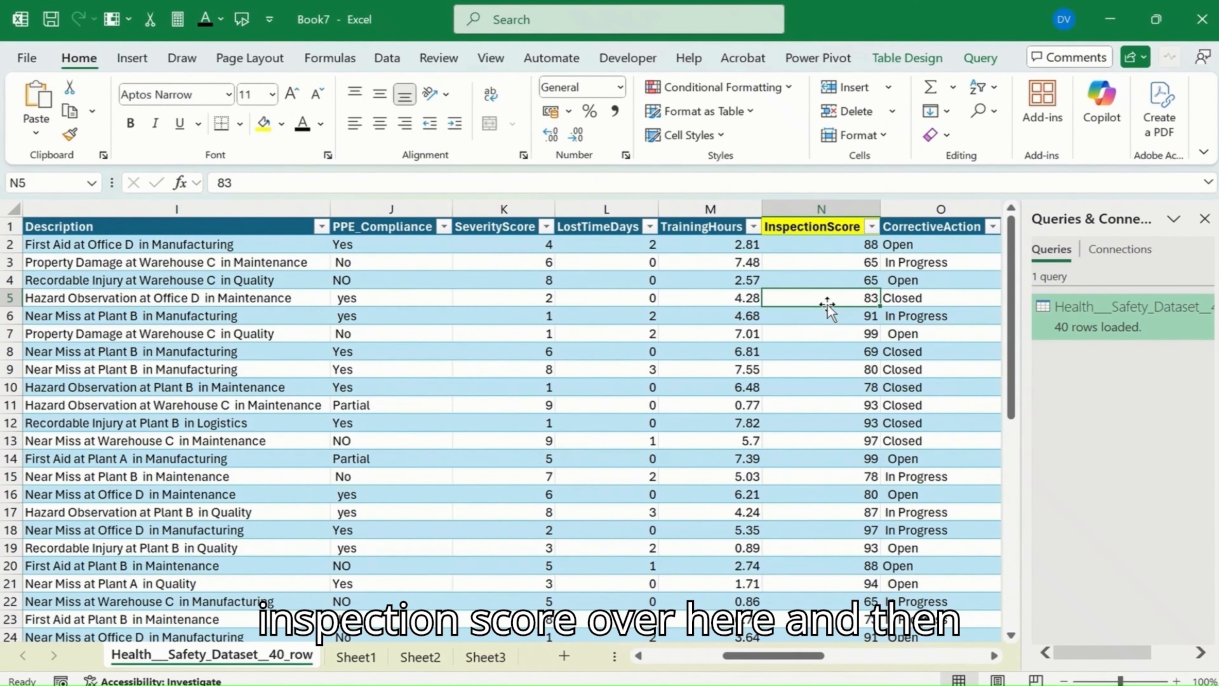
Step: Calculate the average of the whole InspectionScore column in cell N42 with the AVERAGE function
left_click(835, 419)
scroll(854, 461, "down", 9)
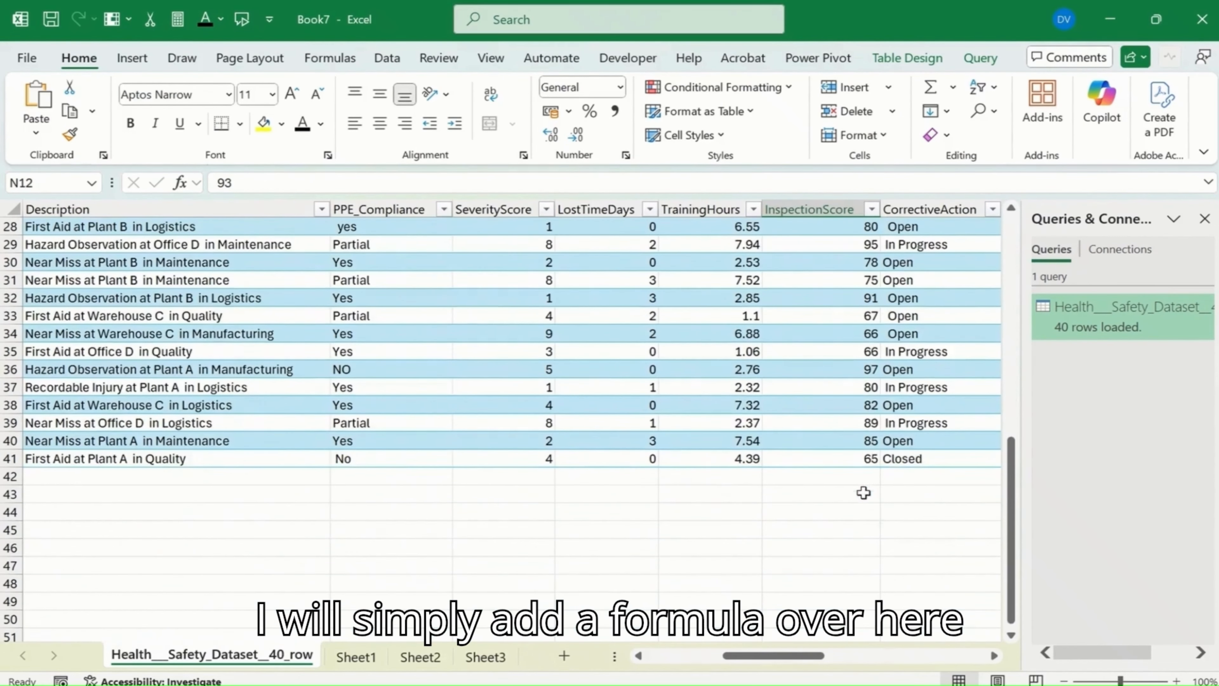
scroll(863, 493, "down", 4)
left_click(841, 261)
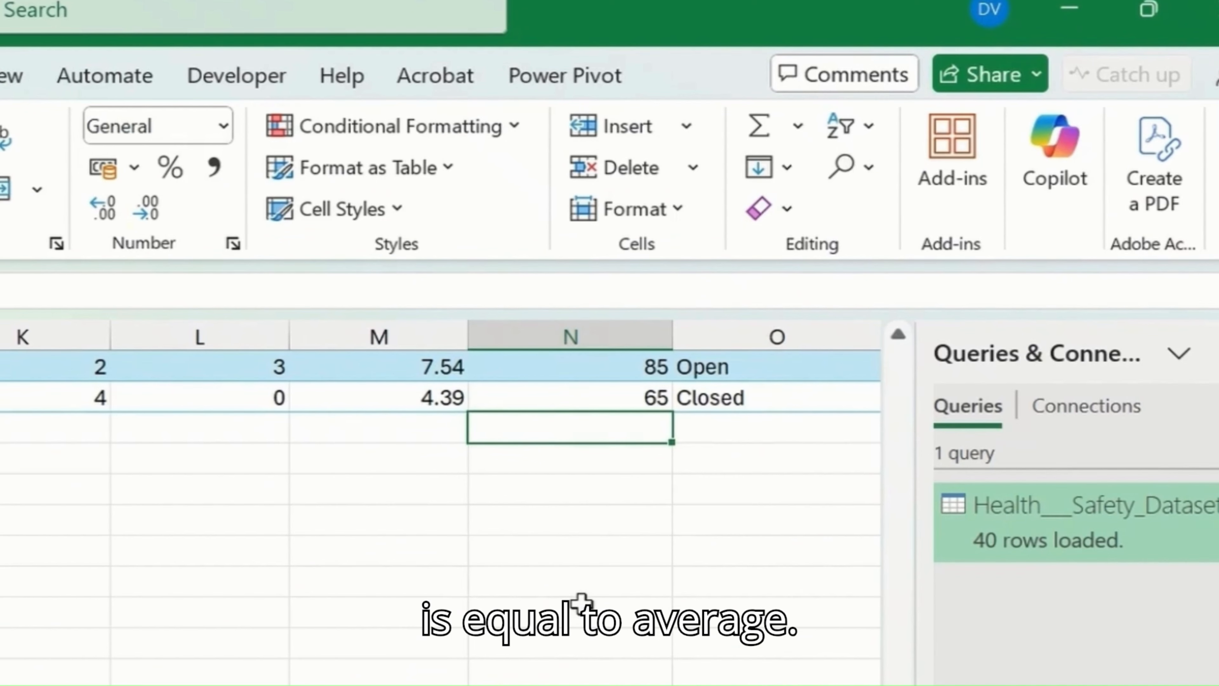
type("=")
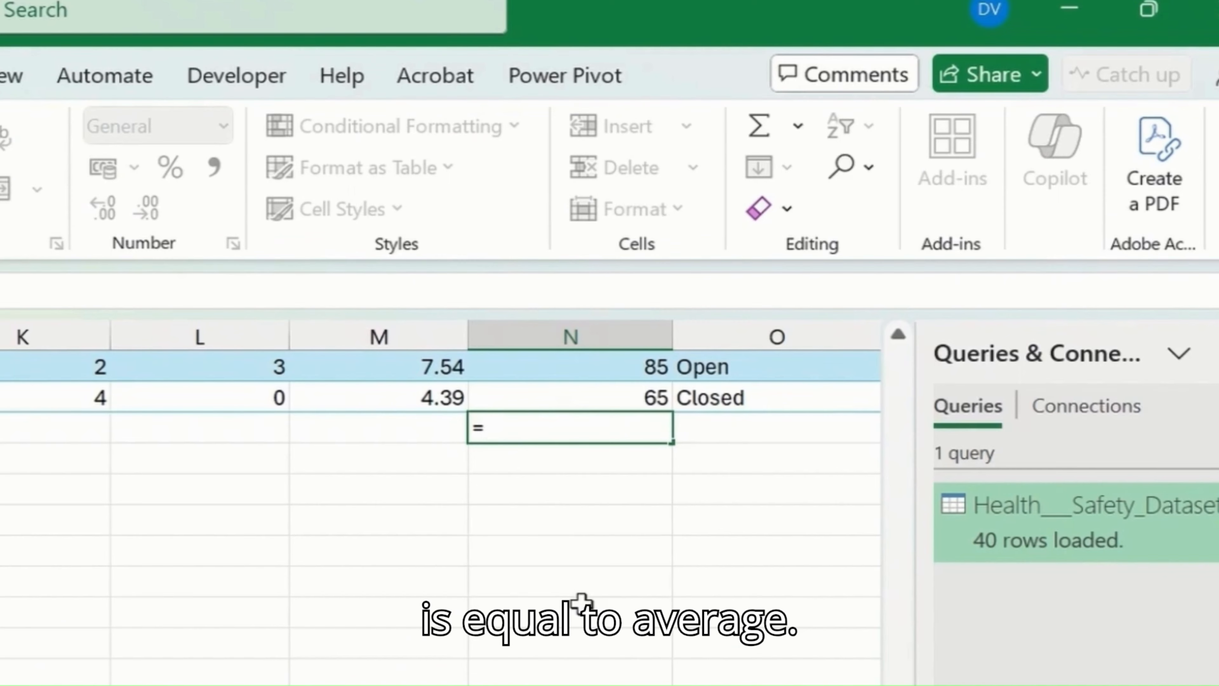
type("aver")
key("Tab")
scroll(576, 624, "up", 1)
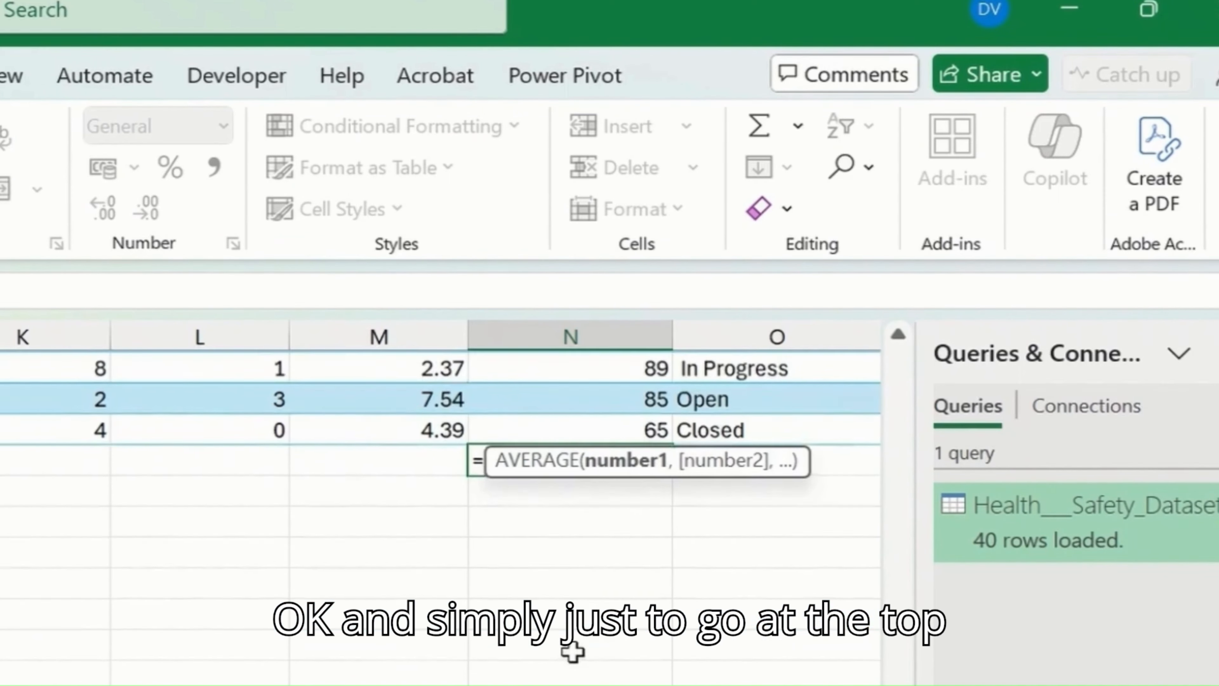
scroll(593, 578, "up", 4)
left_click(604, 579)
key("ctrl+Up")
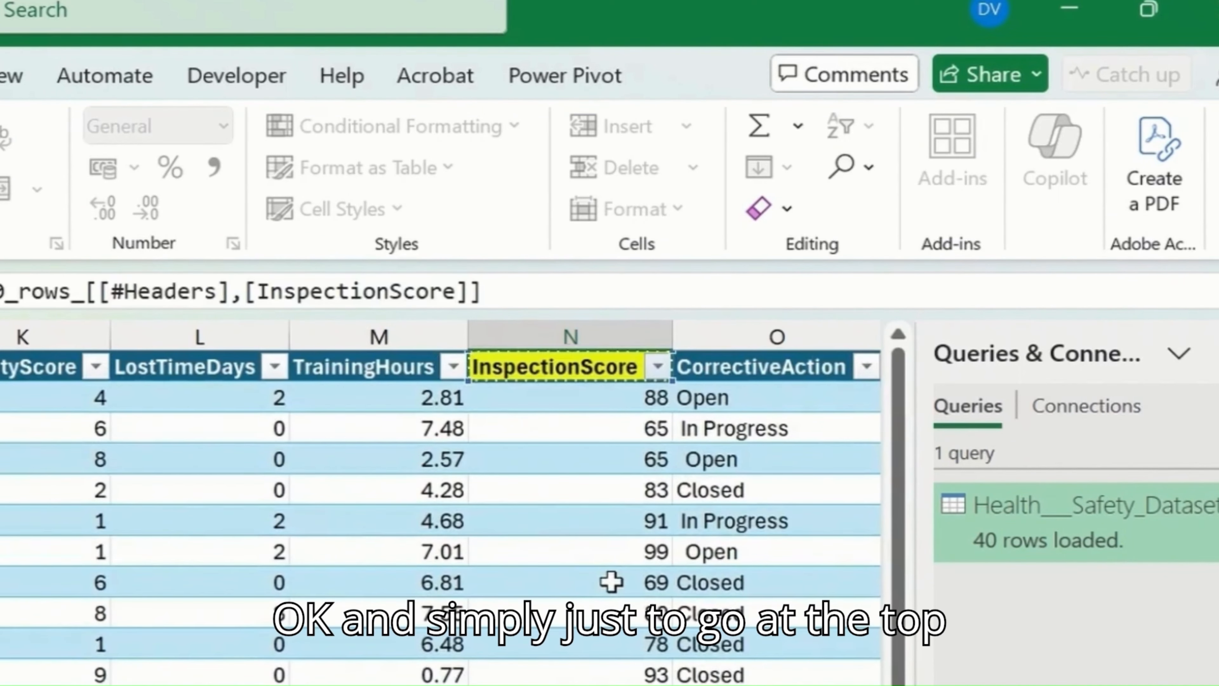
key("ctrl+shift+Down")
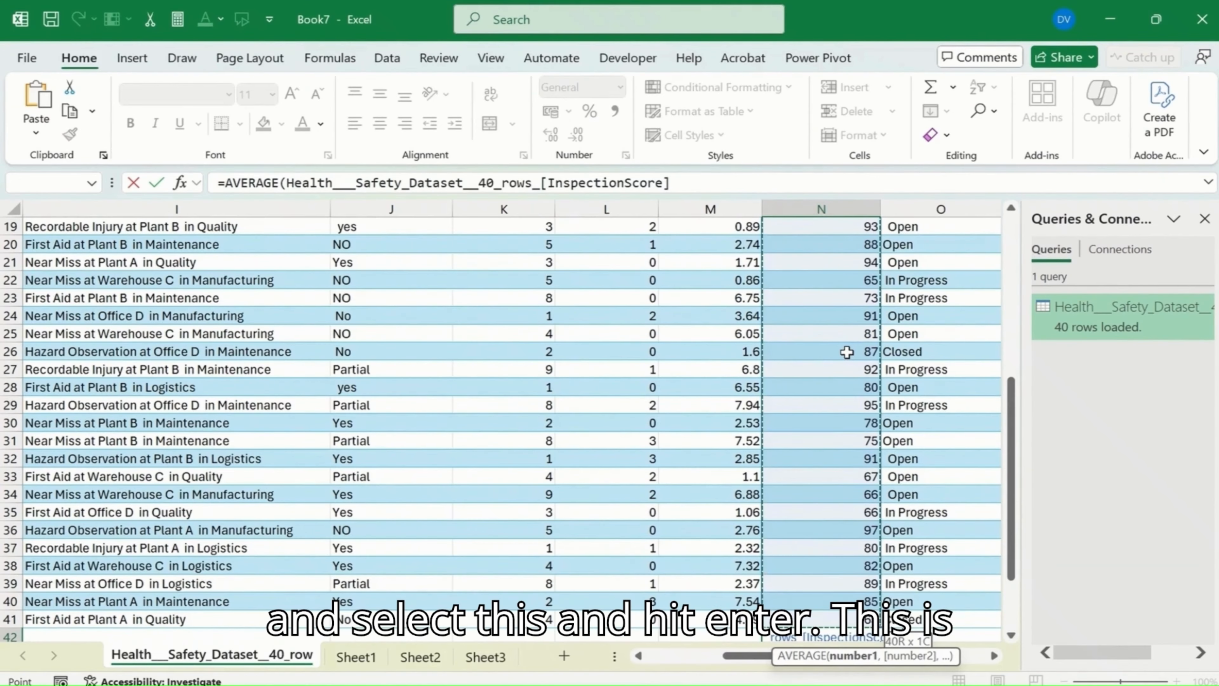
key("Return")
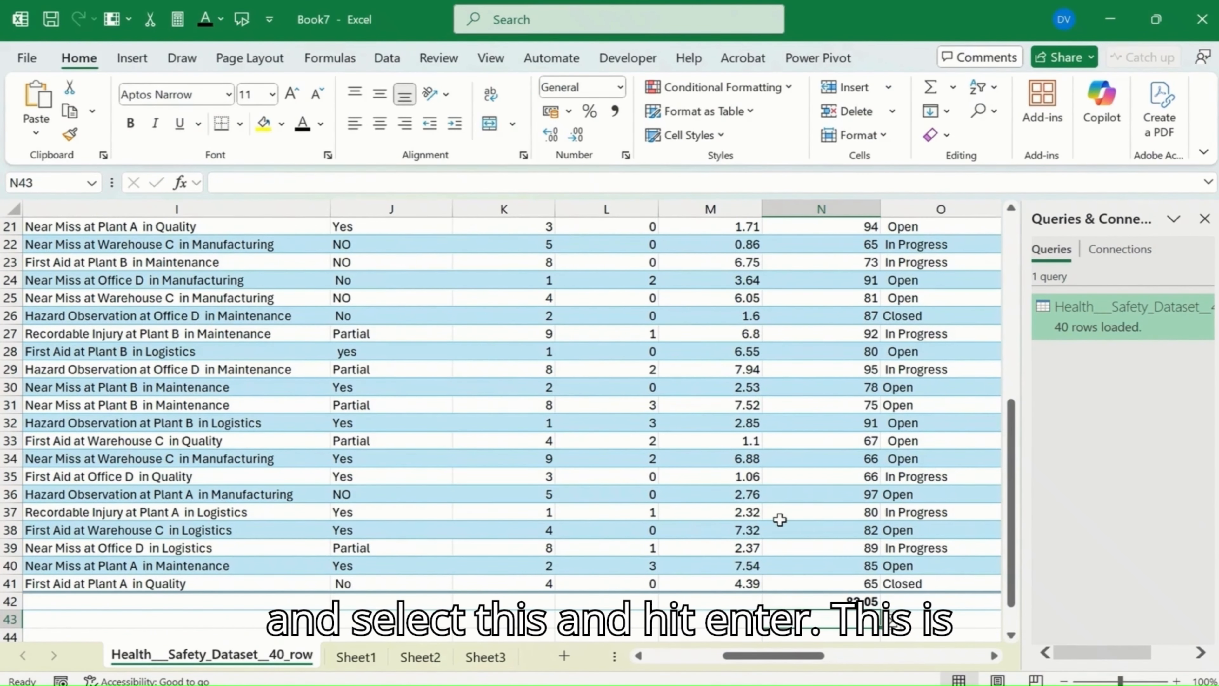
Step: Check the average formula in cell N42 and the table's Total Row option
left_click(825, 601)
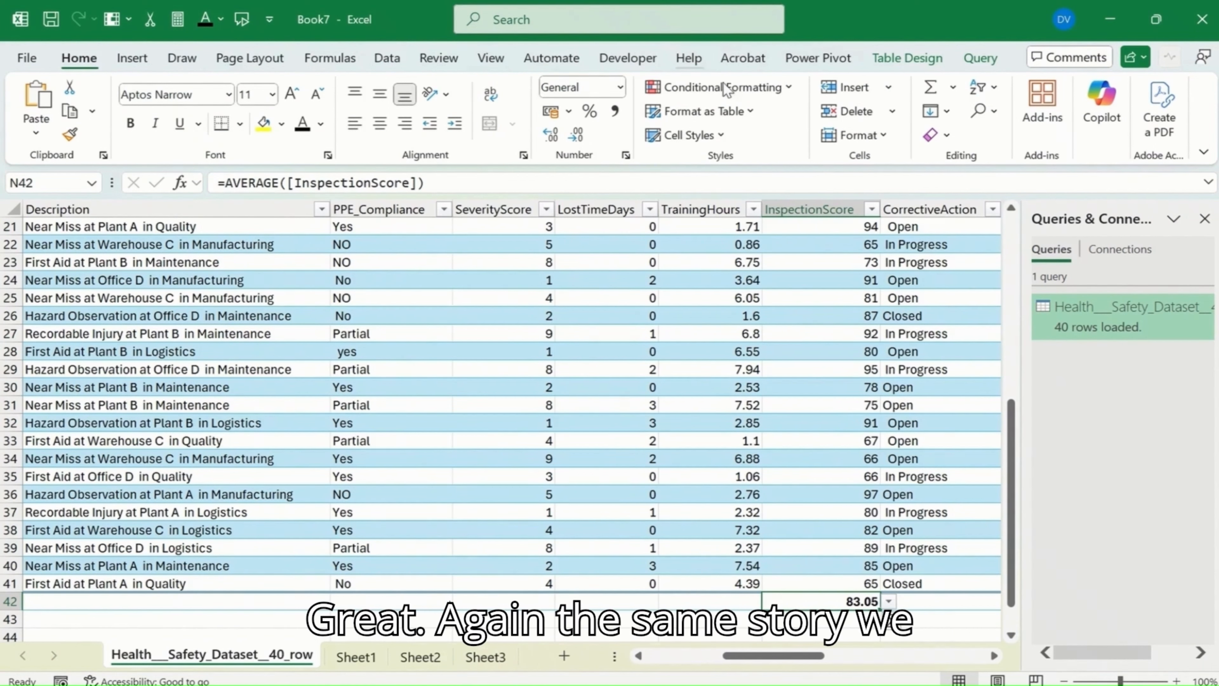
left_click(900, 60)
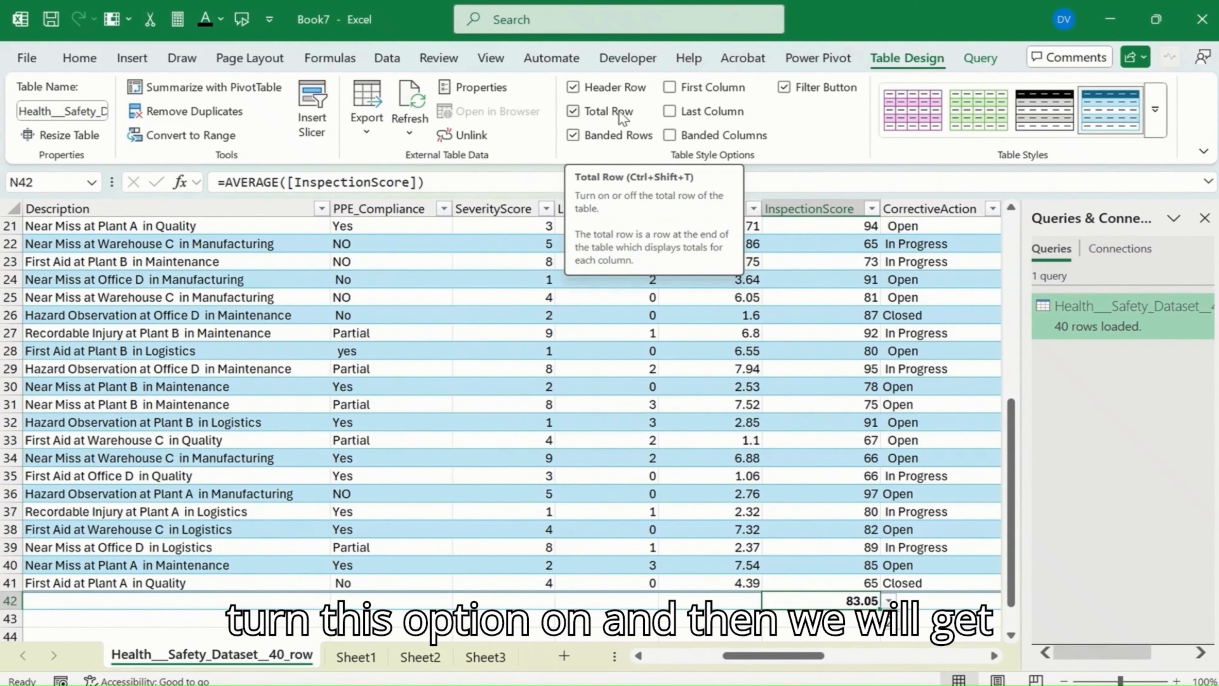
left_click(797, 547)
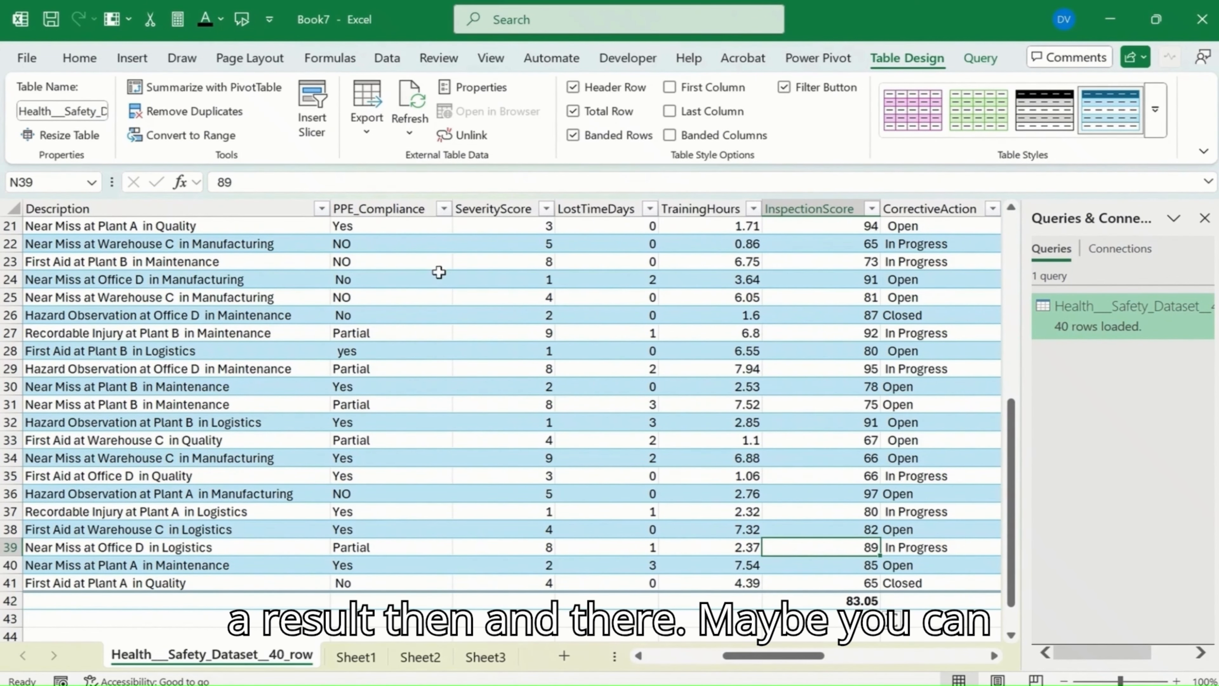
Step: View the Insert Function options for cell N39 and cancel without inserting a function
left_click(181, 182)
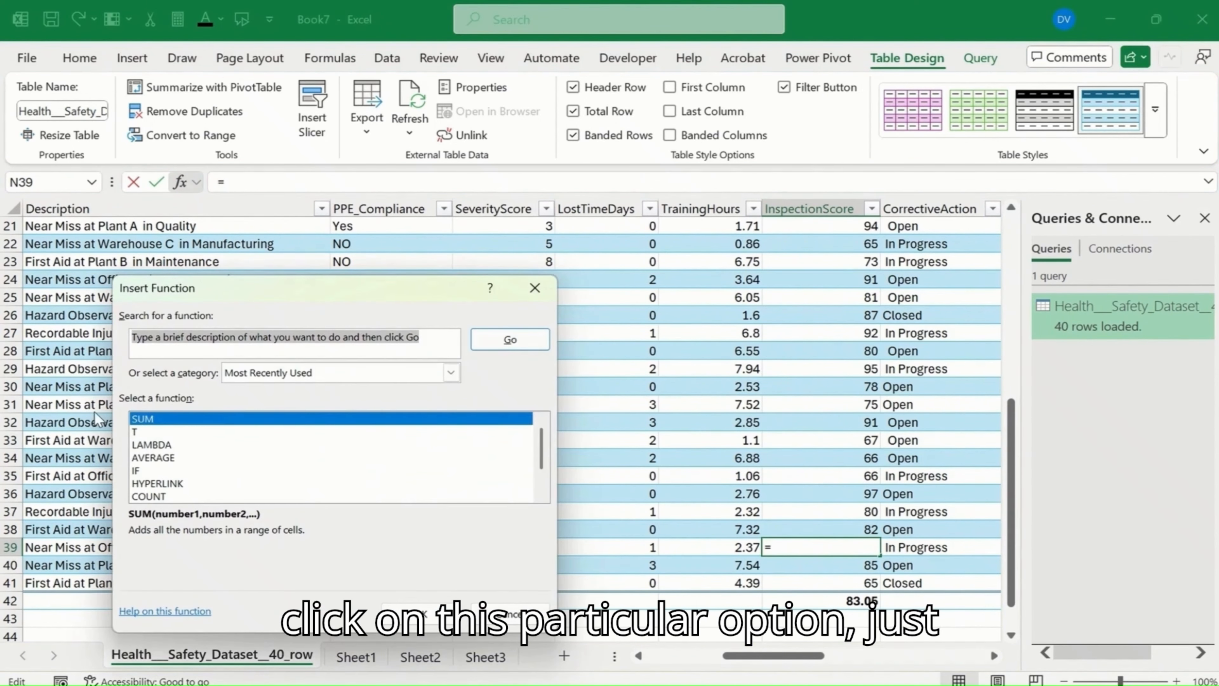
key("Escape")
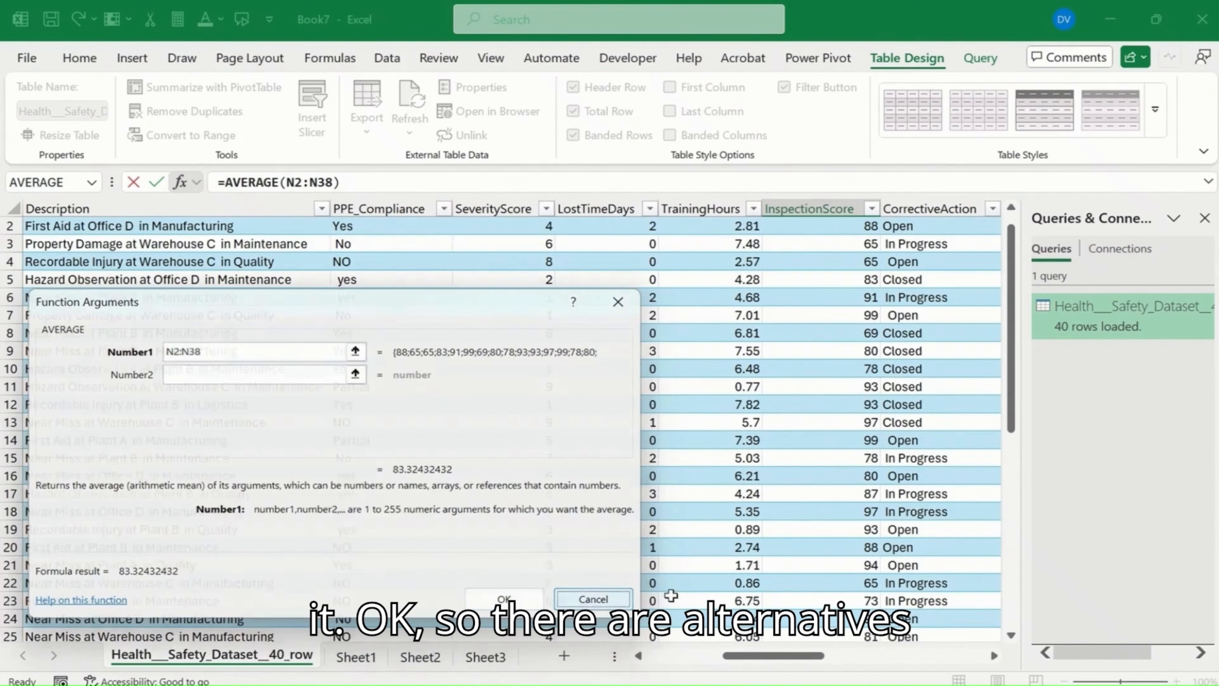
left_click(595, 598)
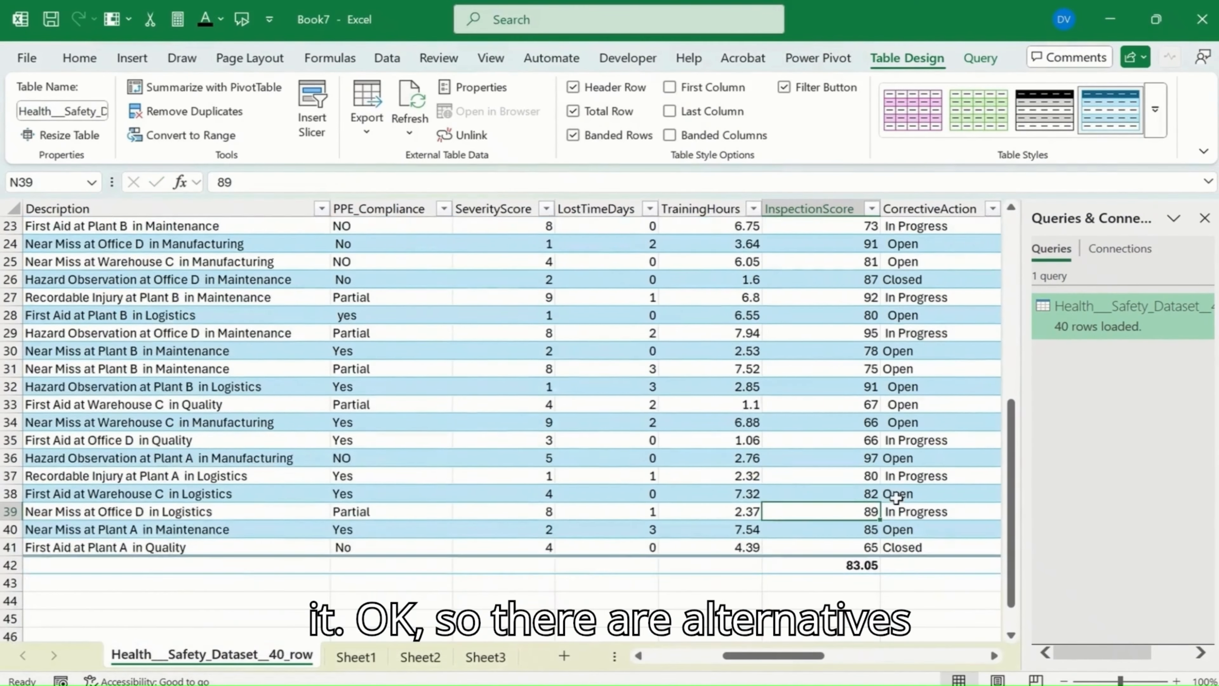
Step: Replace the AVERAGE formula in cell N42 with the subtotal average =SUBTOTAL(101,[InspectionScore])
scroll(896, 497, "down", 1)
left_click(838, 513)
key("Delete")
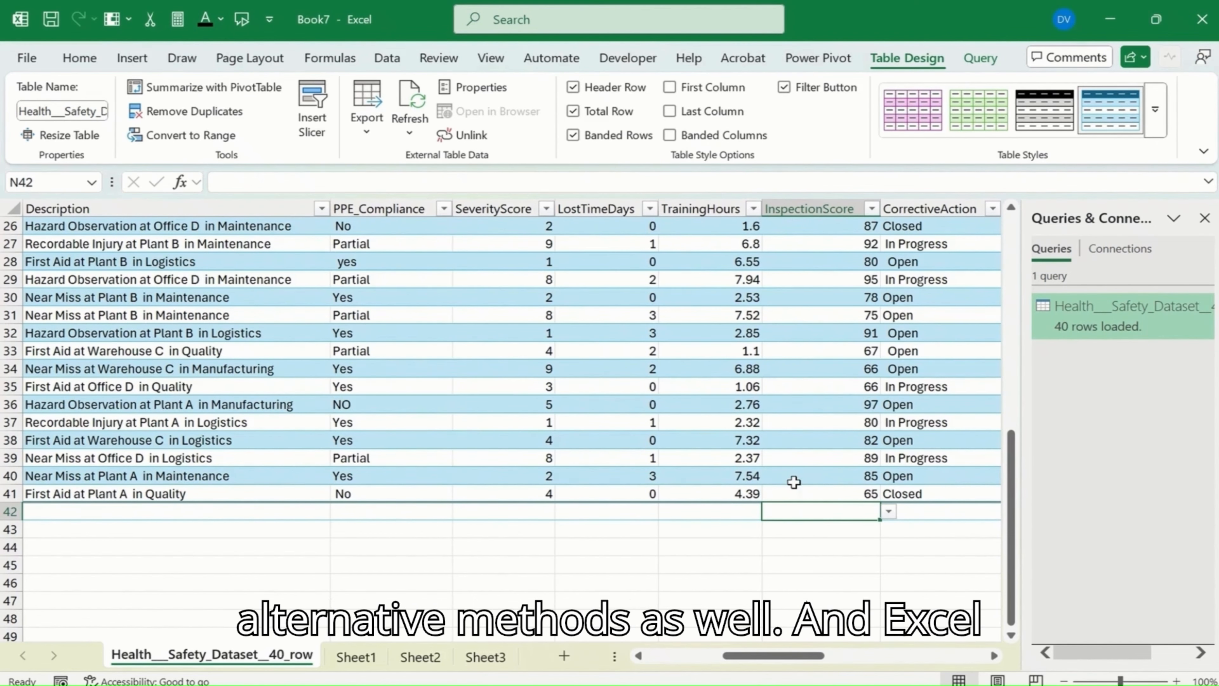
key("ctrl+z")
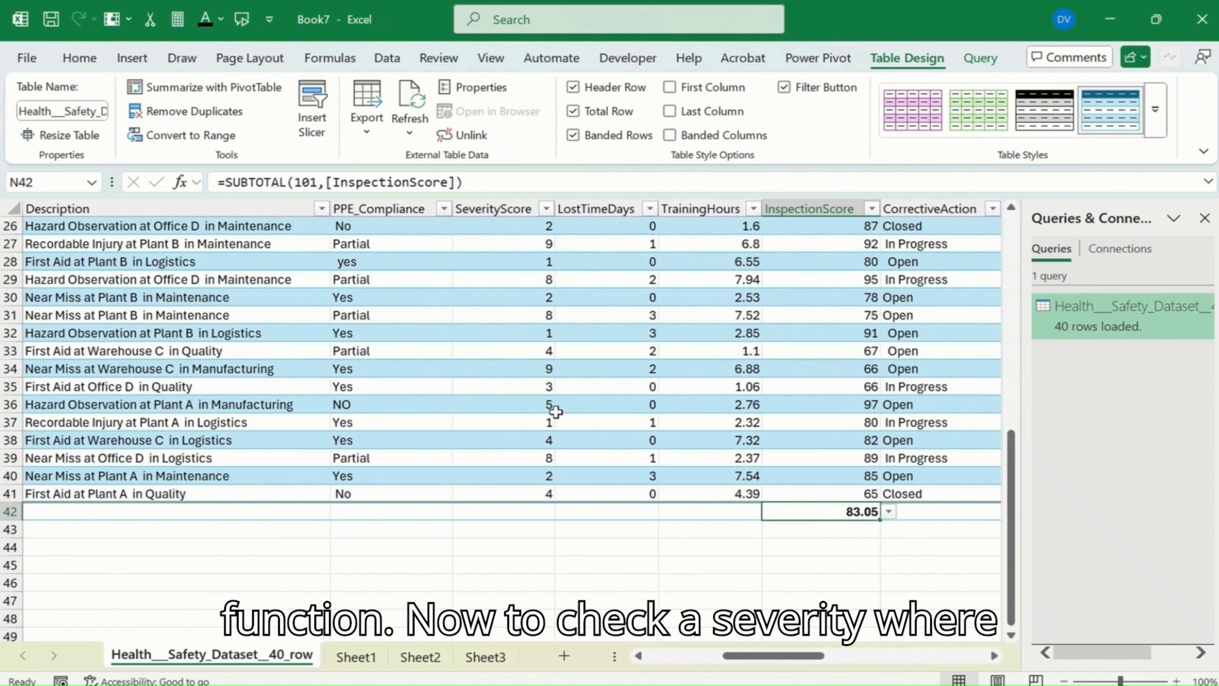
Step: Examine the distinct values in the SeverityScore column's filter list and close it without filtering
scroll(567, 356, "up", 8)
scroll(568, 356, "up", 1)
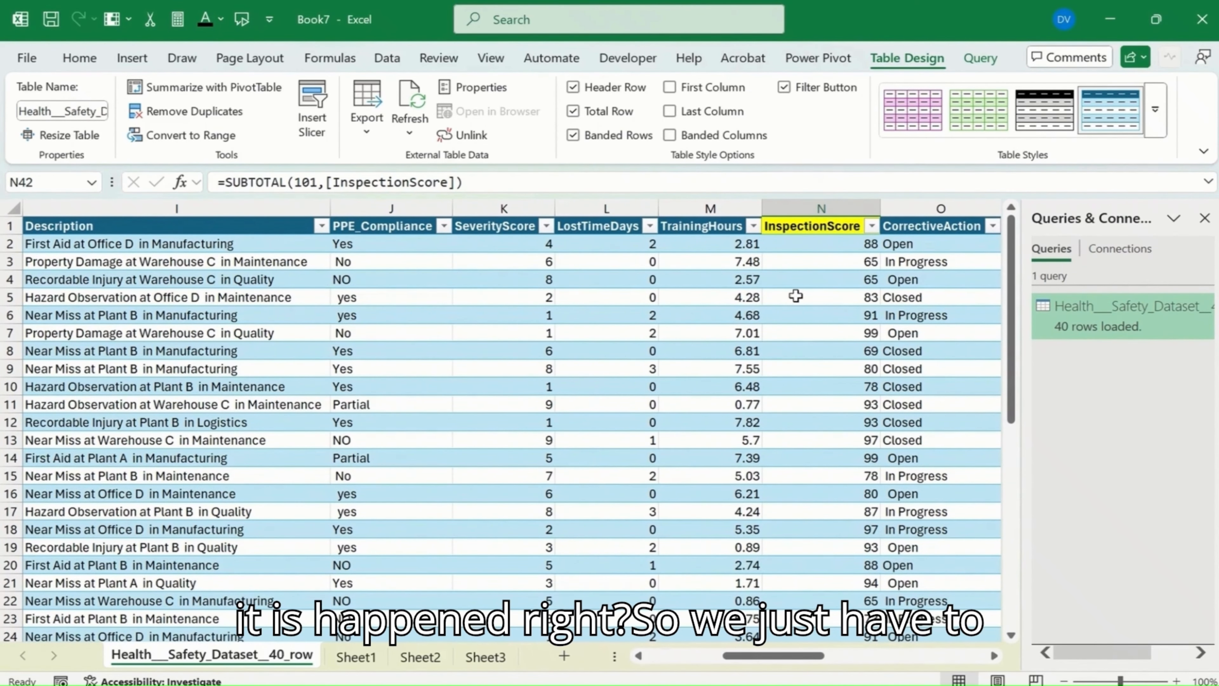
left_click(787, 266)
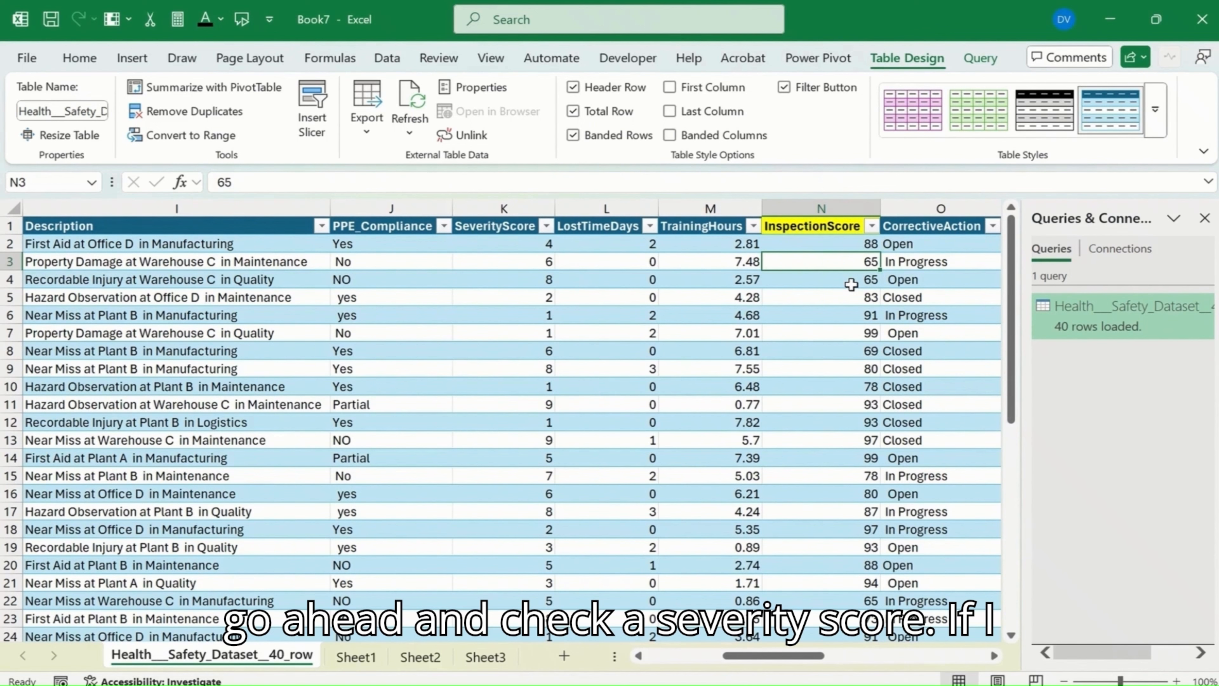
key("Left")
key("Left")
key("Left")
left_click(546, 226)
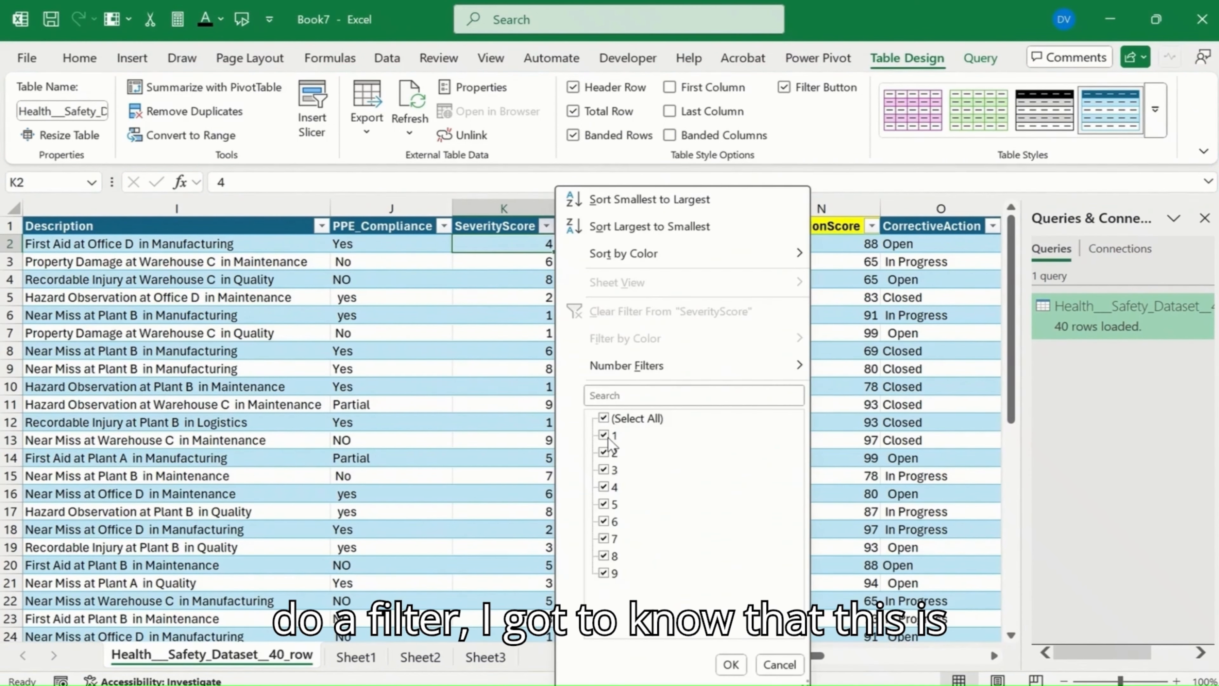
left_click(514, 370)
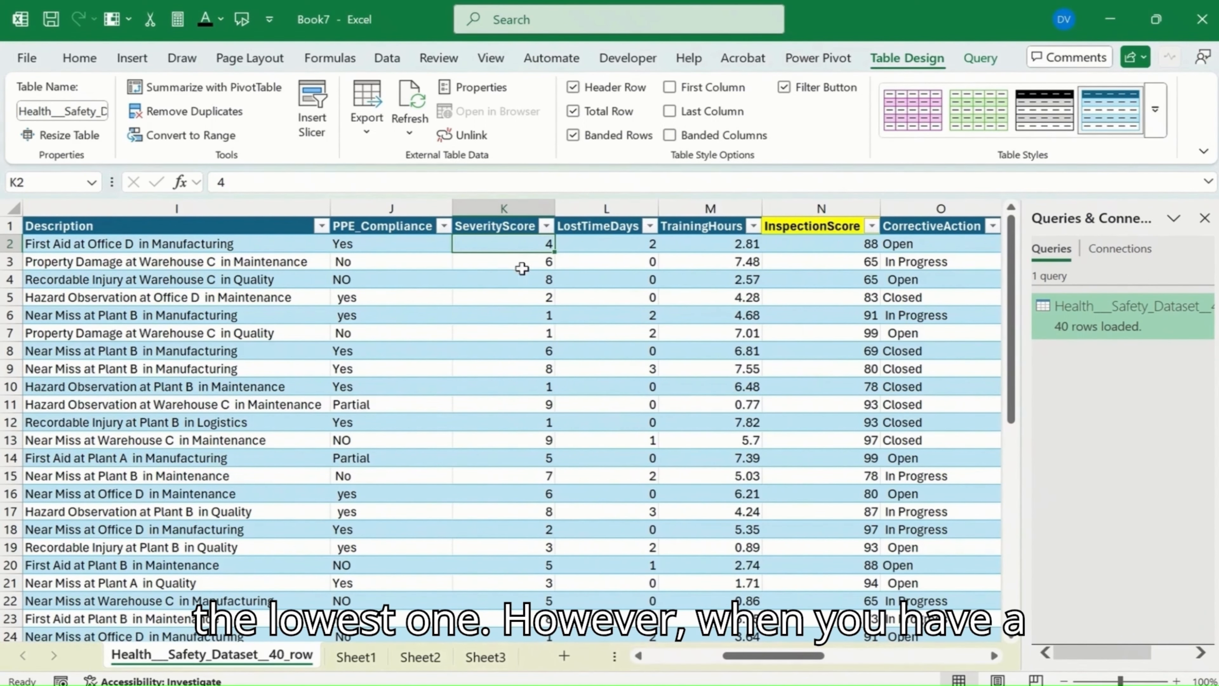
Step: Set the SeverityScore cell K42 in the table's total row to the Min summary function
left_click(509, 318)
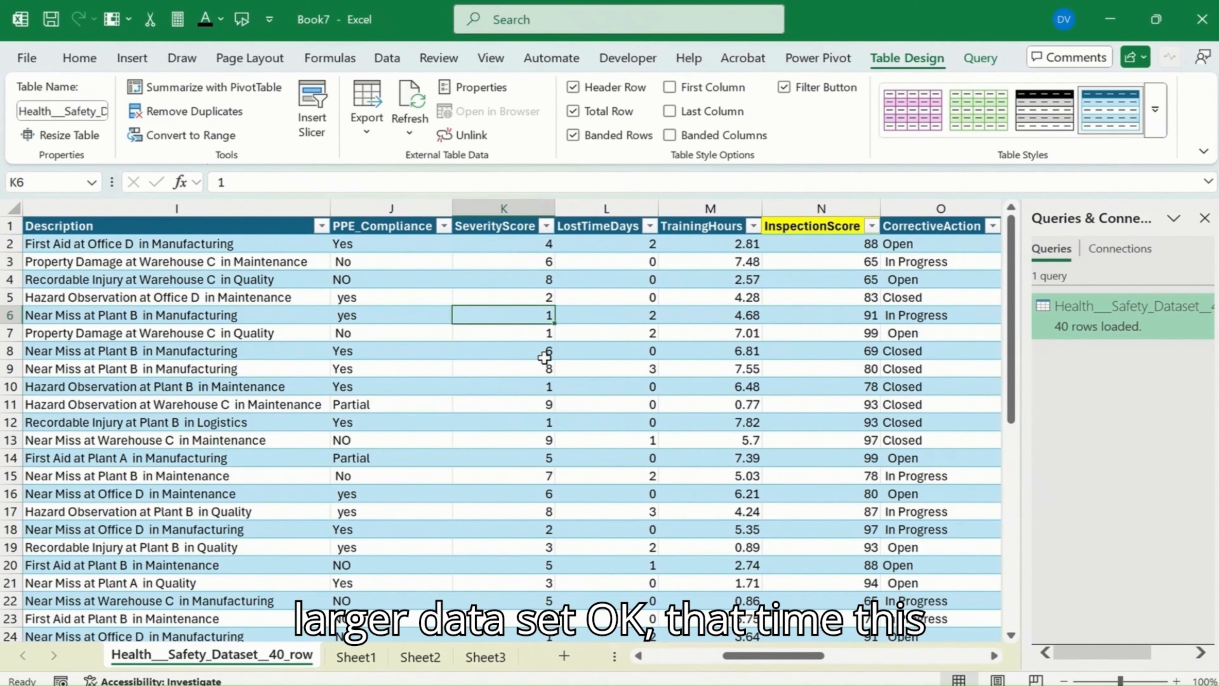
key("ctrl+Down")
key("Down")
key("Down")
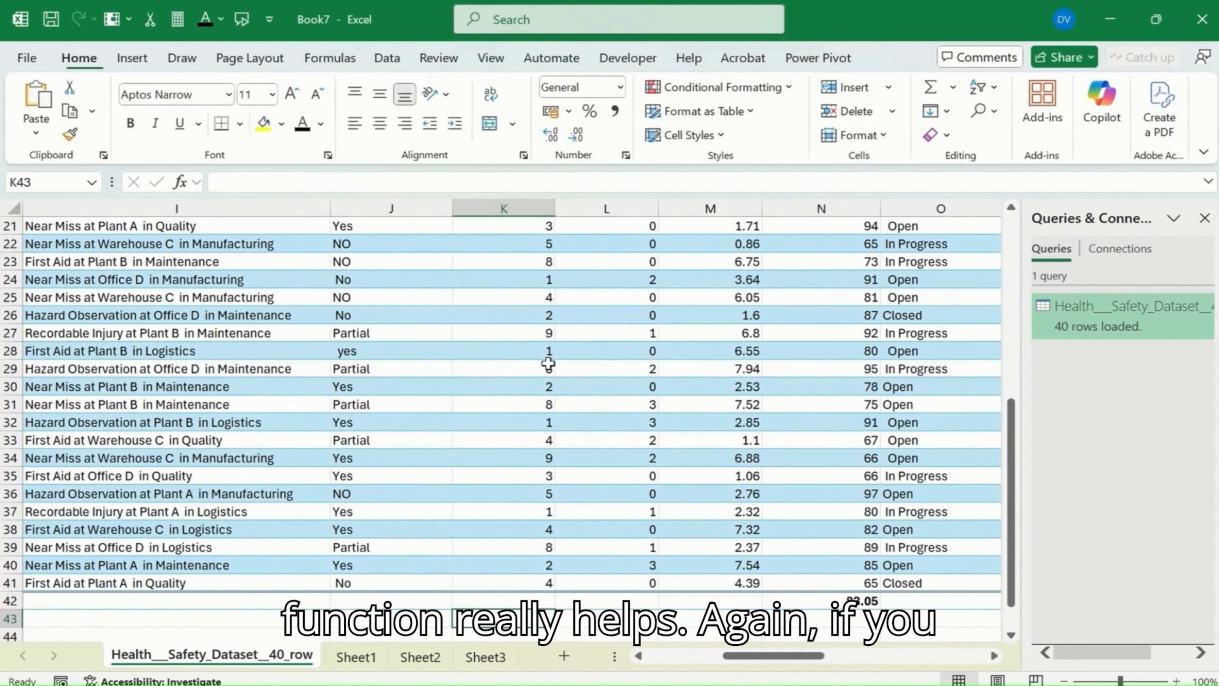
key("Up")
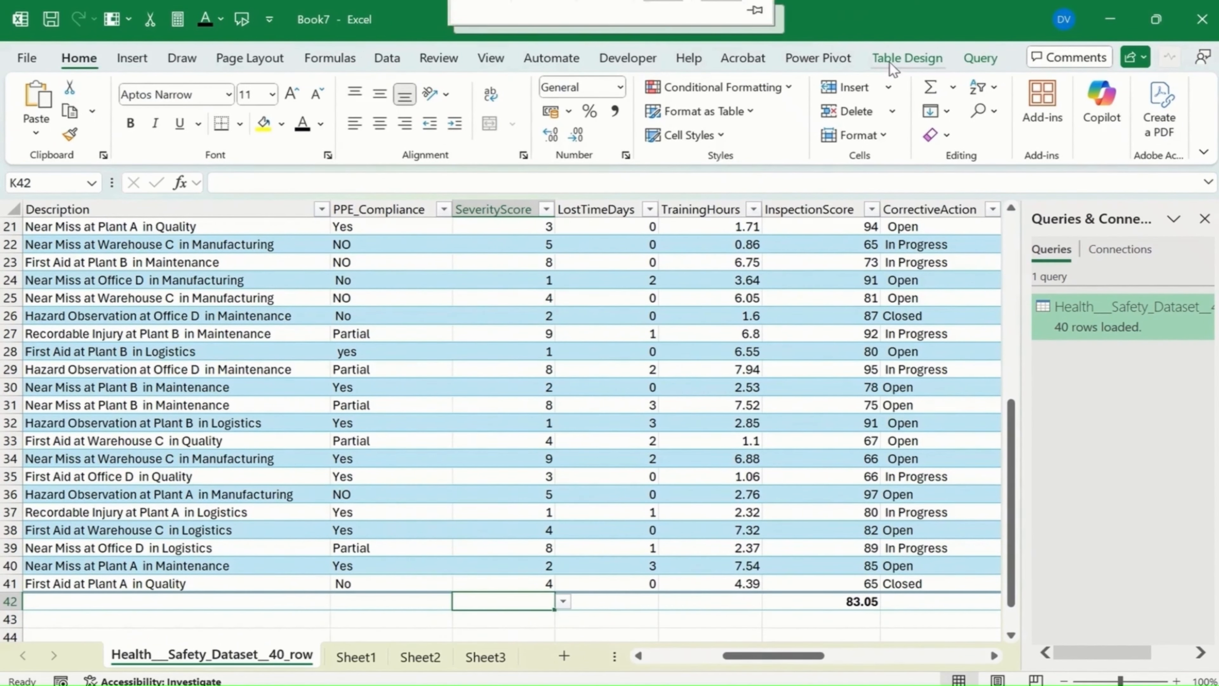
left_click(889, 62)
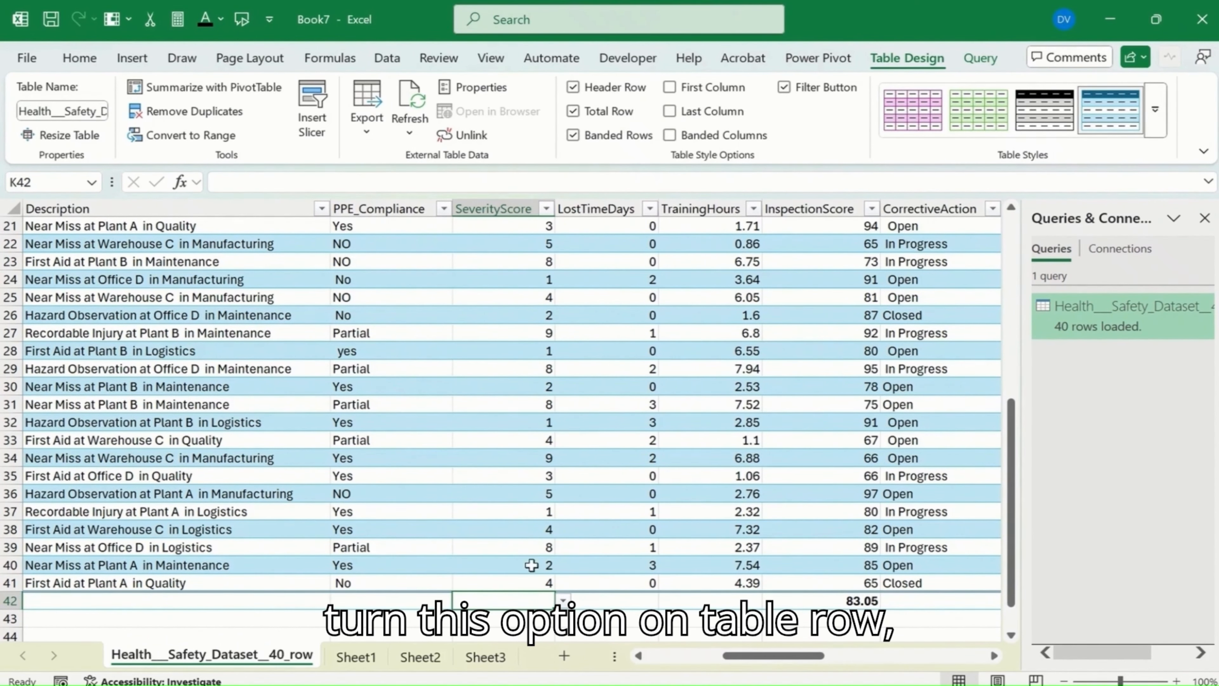
left_click(561, 600)
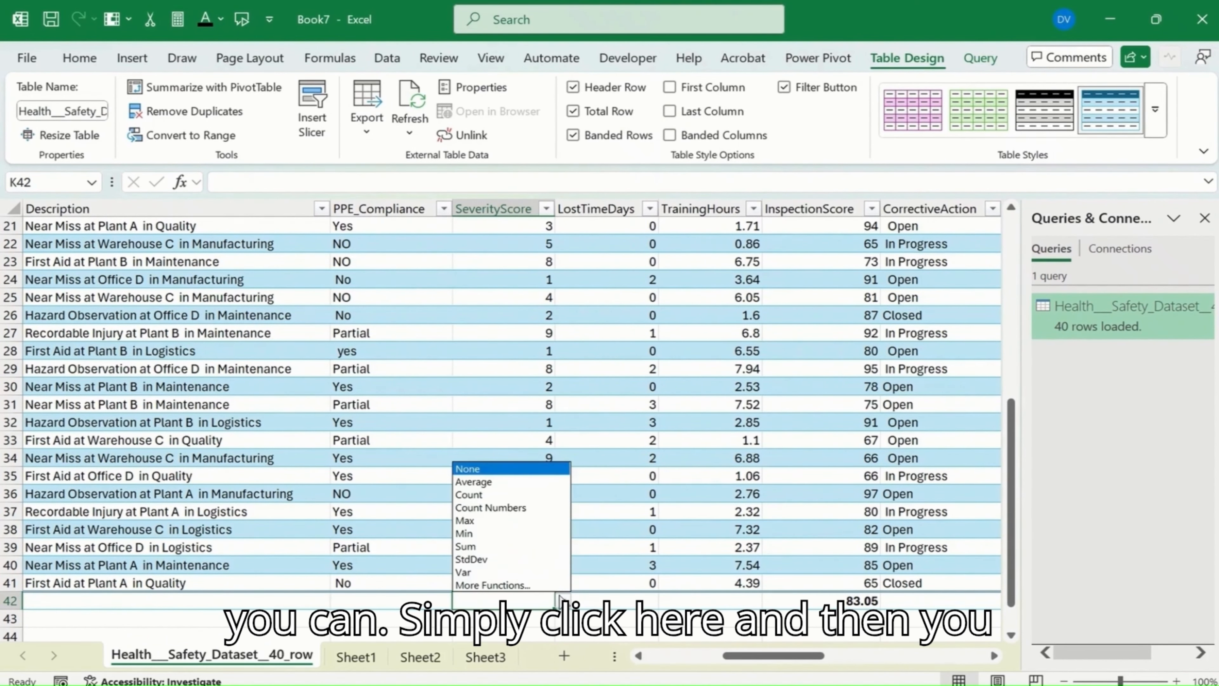
left_click(499, 534)
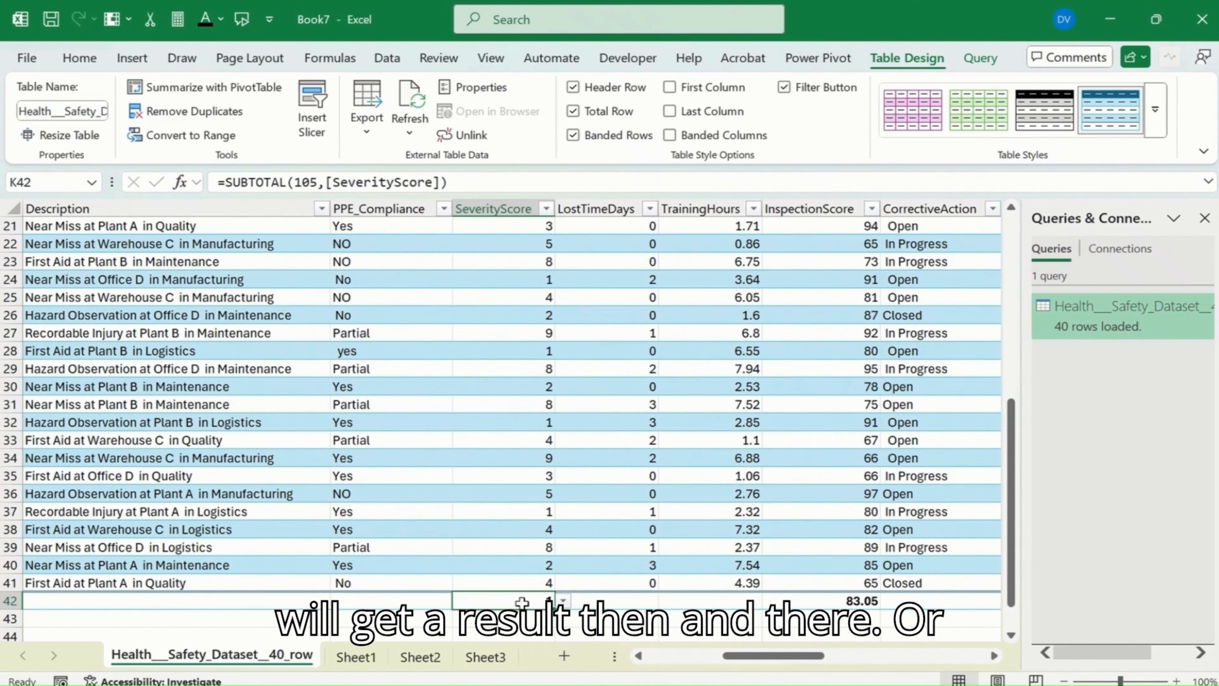
Step: Calculate the minimum of the whole SeverityScore column in cell K43 with the MIN function
scroll(521, 602, "down", 1)
left_click(521, 566)
type("=min")
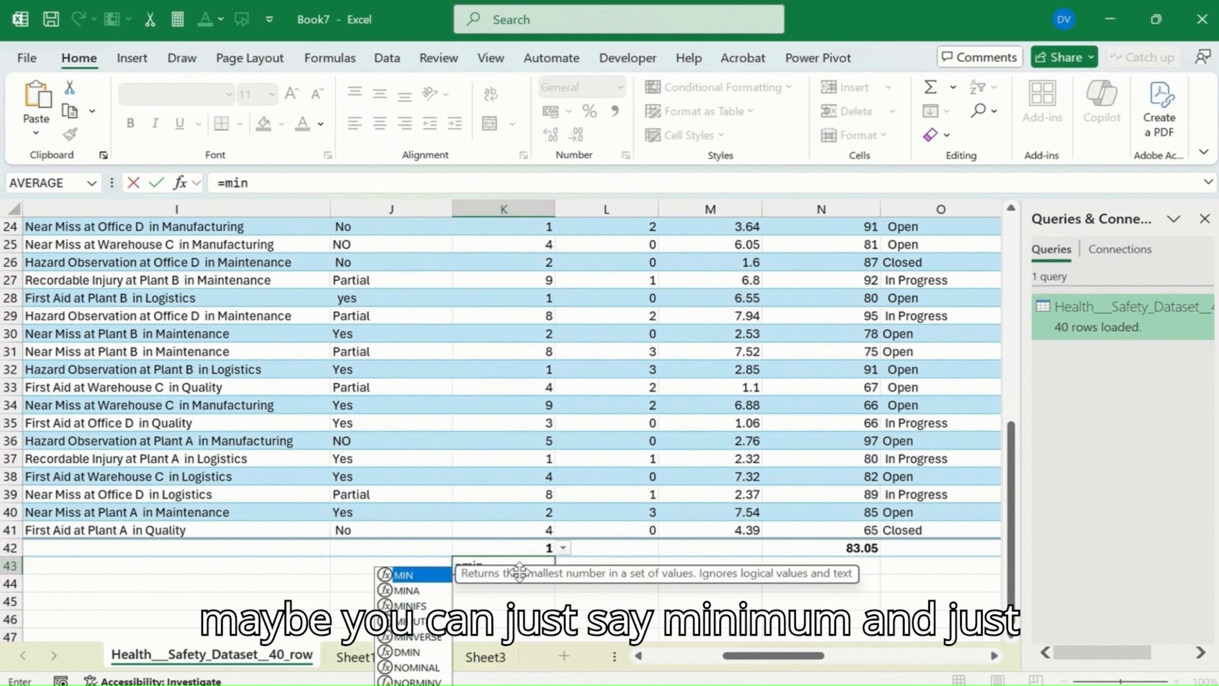
key("Tab")
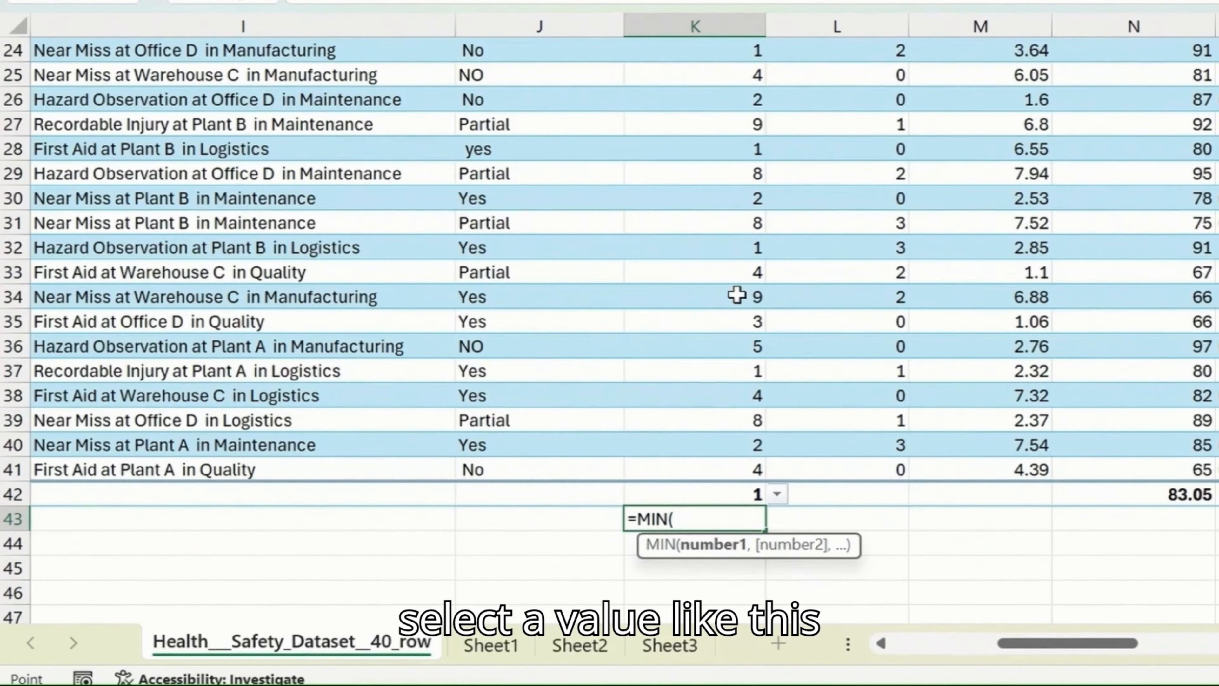
left_click(736, 295)
key("ctrl+Up")
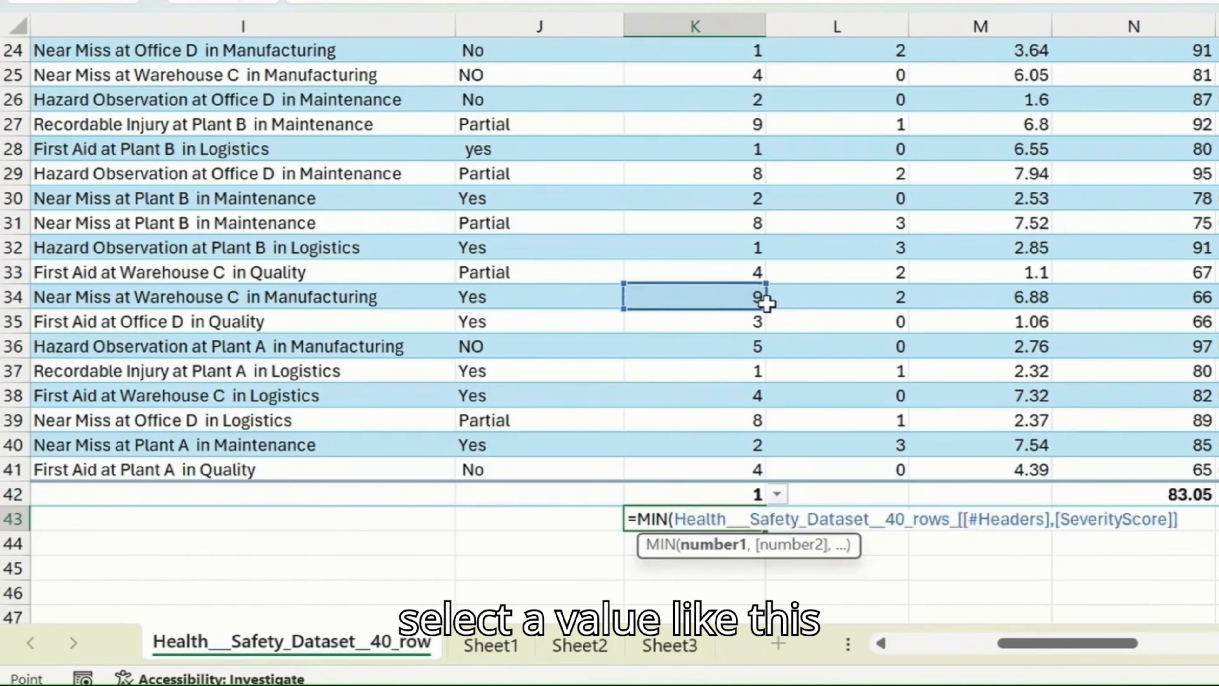
key("Down")
key("ctrl+shift+Down")
key("shift+Up")
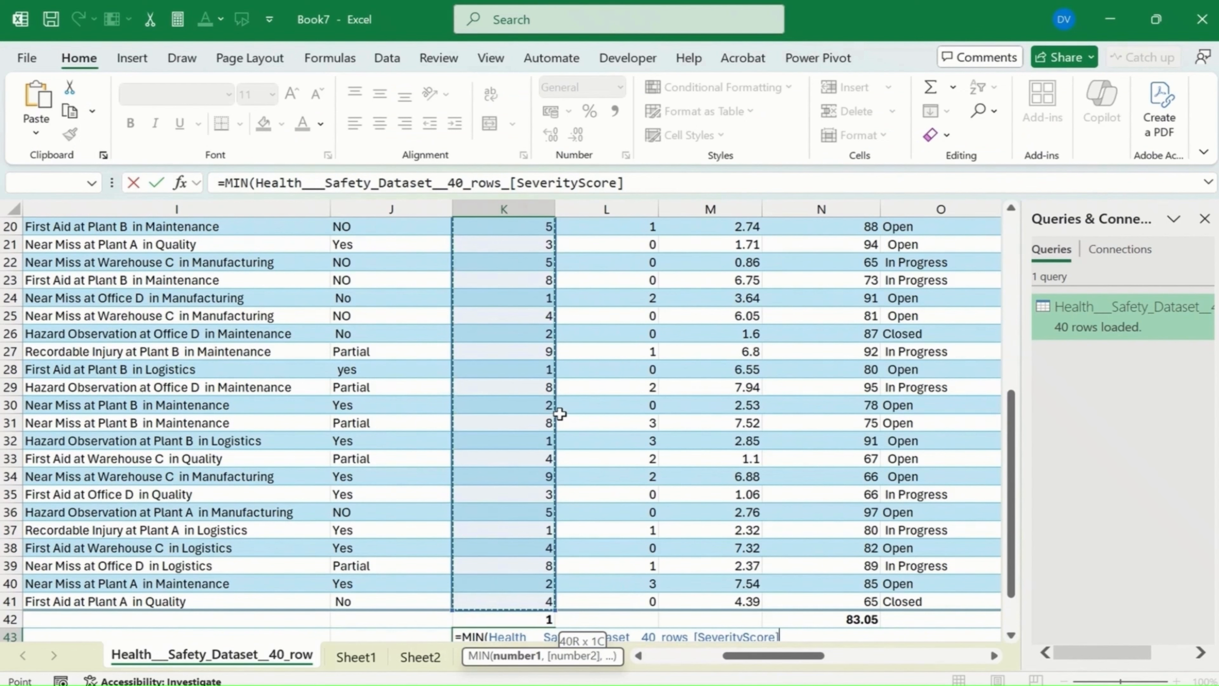
type(")")
key("Return")
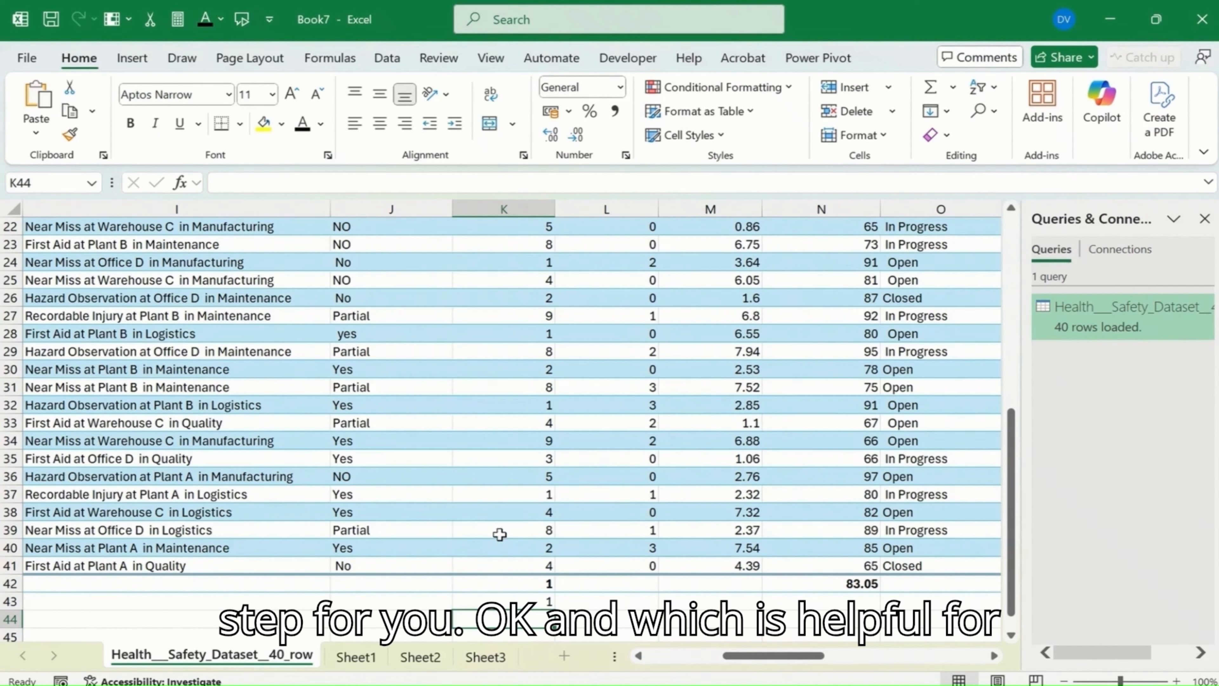
Step: Clear the severity minimum formulas in K42 and K43 together with the InspectionScore average in N42
left_click_drag(520, 587, 835, 622)
key("Delete")
left_click_drag(481, 479, 481, 487)
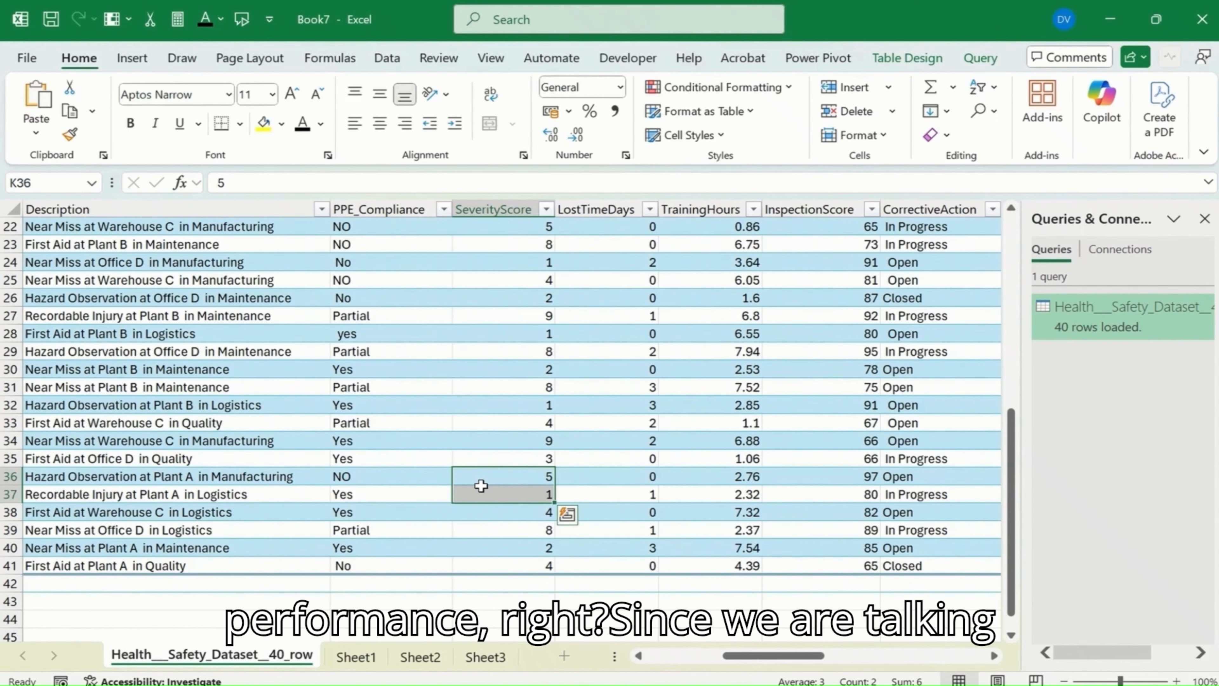
Step: Set the SeverityScore cell K42 in the table's total row to the Max summary function
scroll(481, 486, "up", 7)
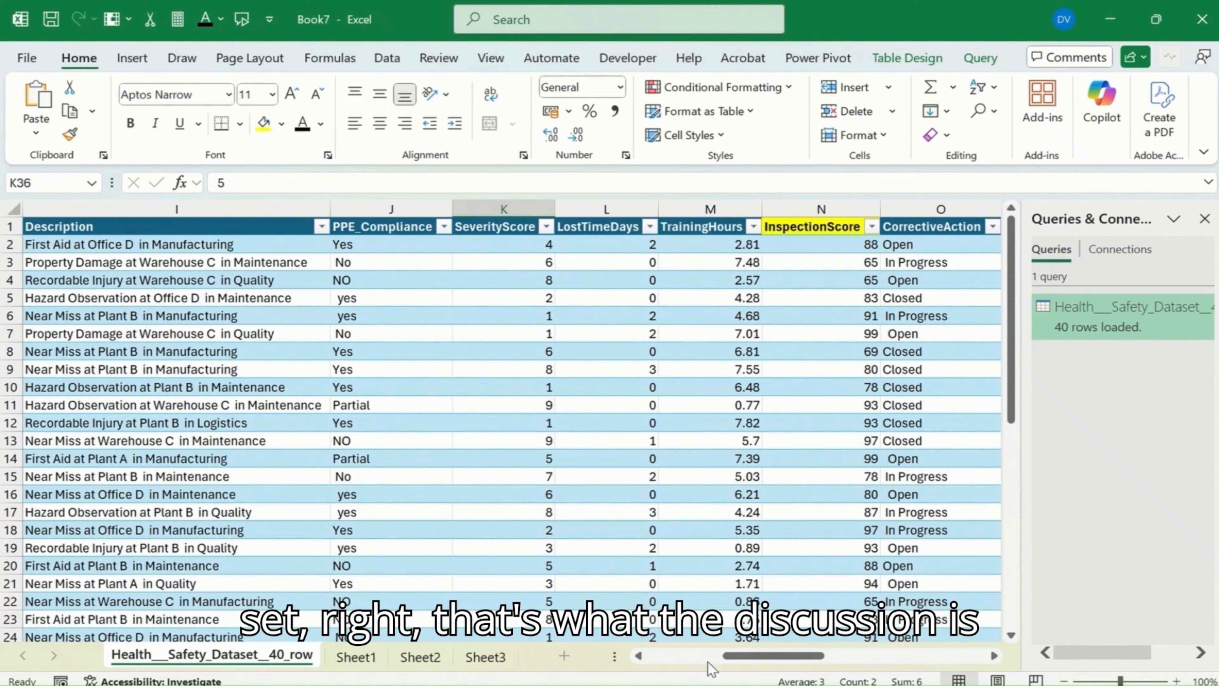
left_click_drag(756, 659, 686, 661)
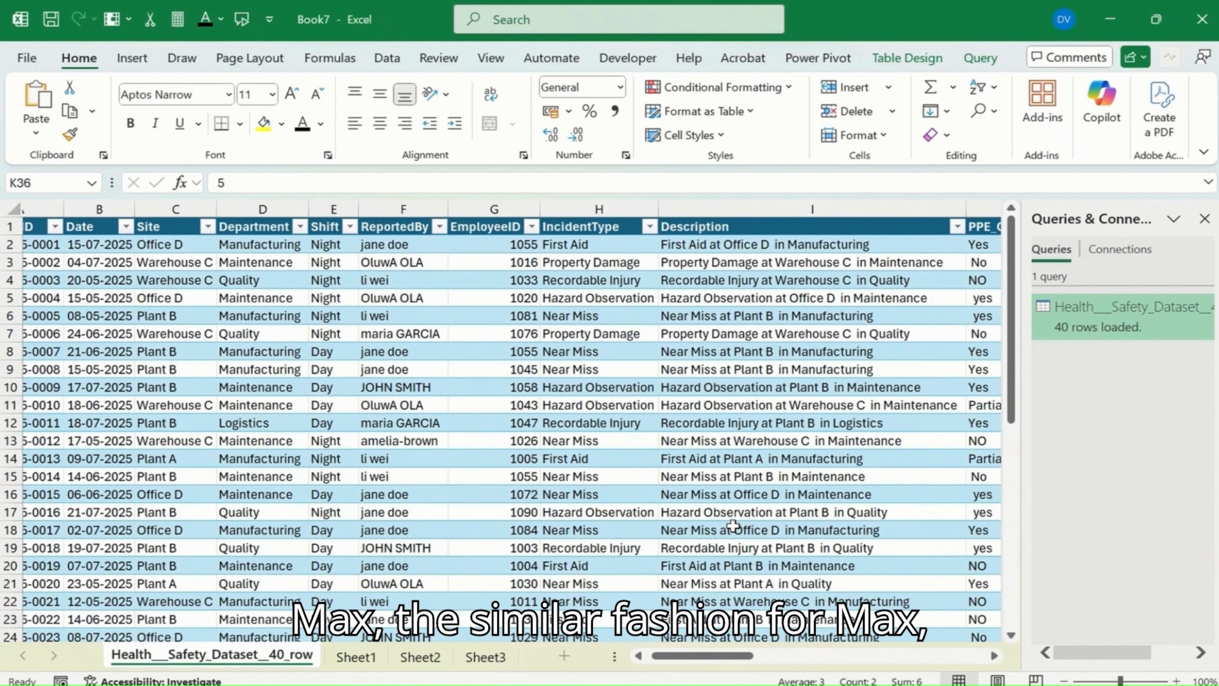
left_click(816, 280)
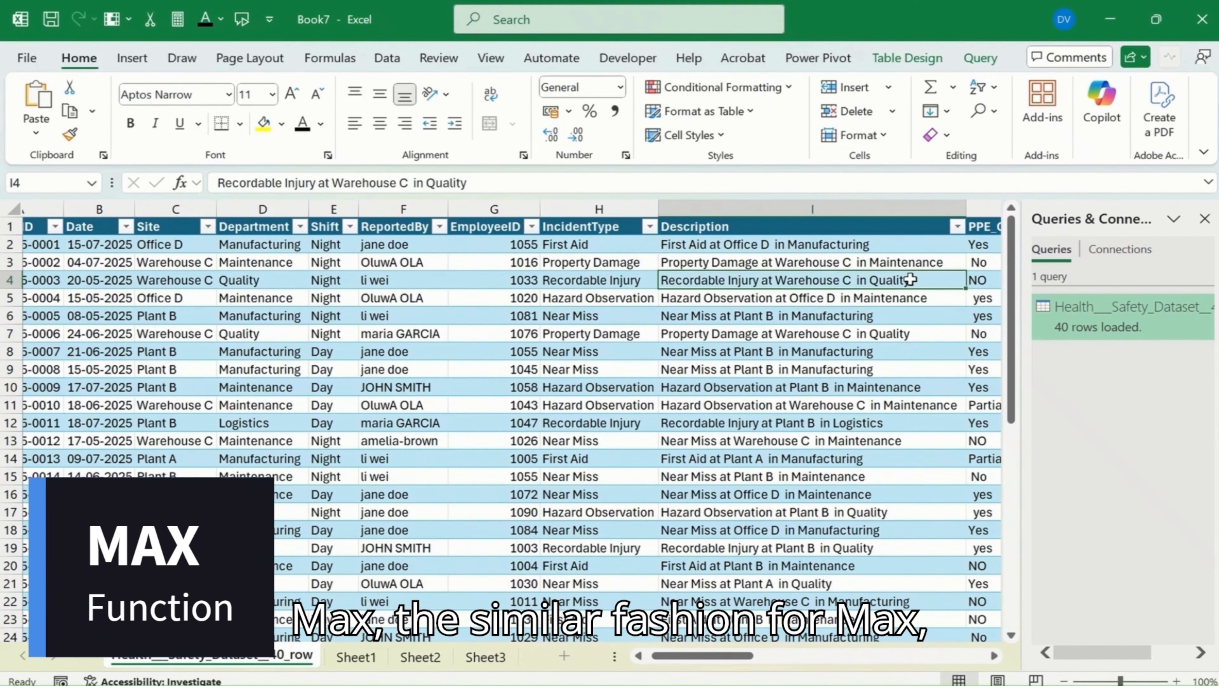
key("Right")
key("Right")
key("Right")
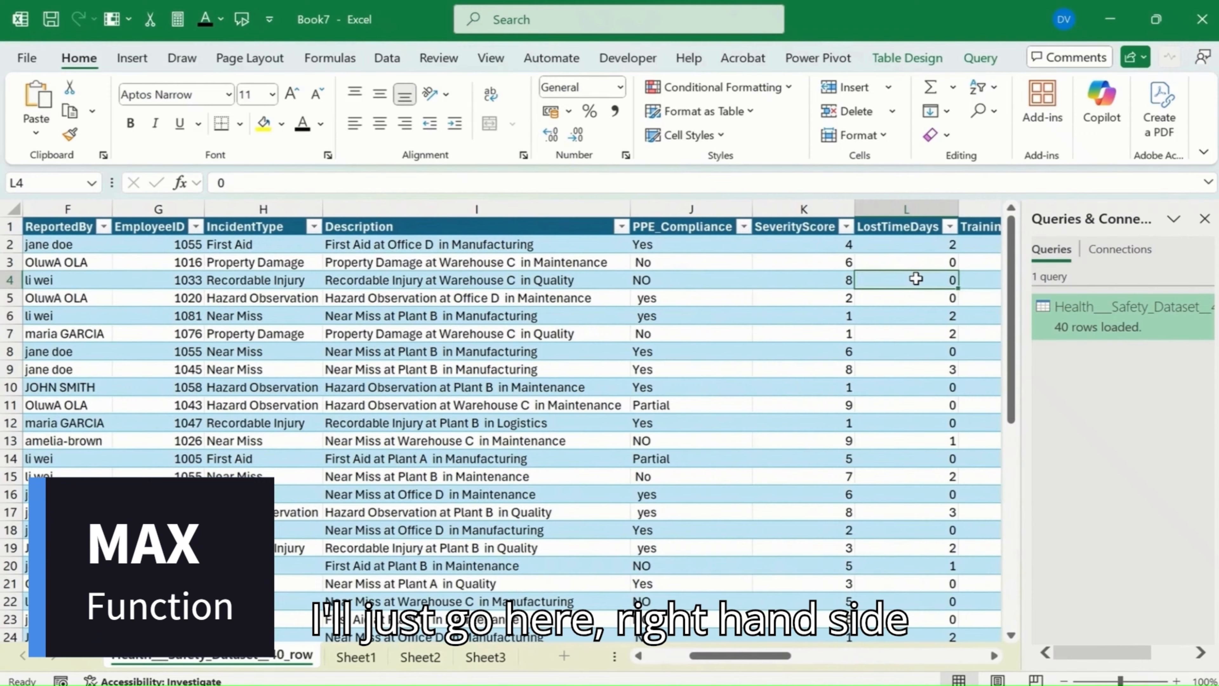
key("Left")
scroll(893, 348, "down", 10)
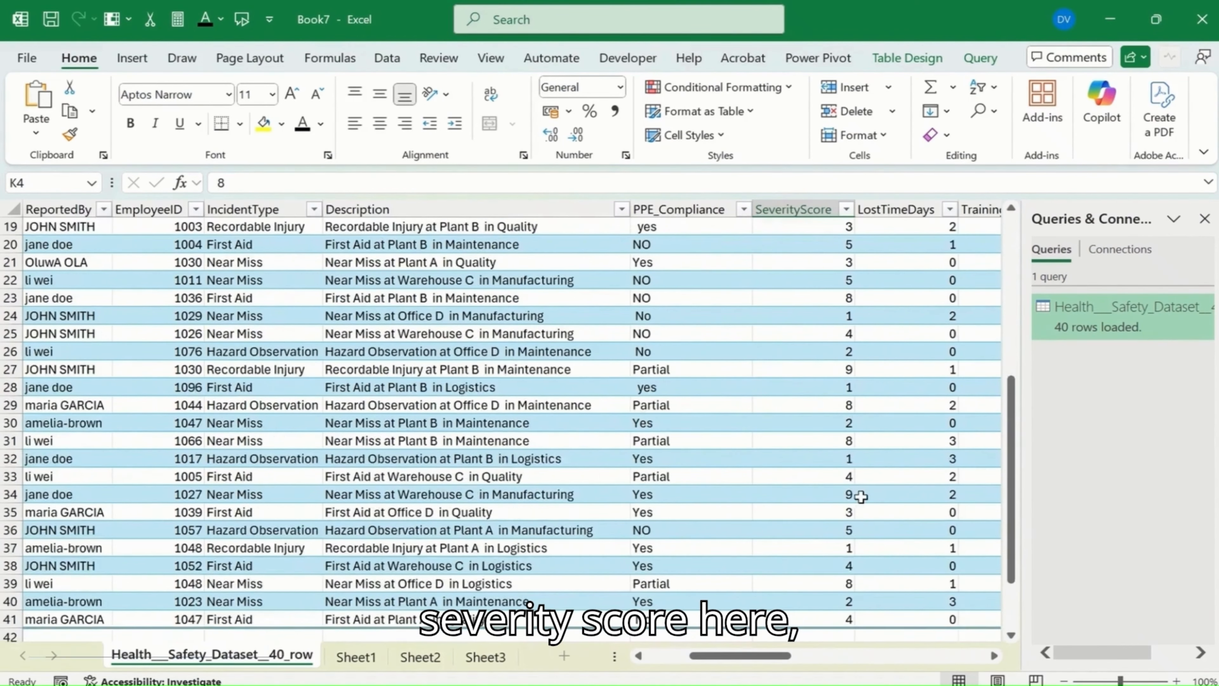
left_click(833, 422)
left_click(863, 436)
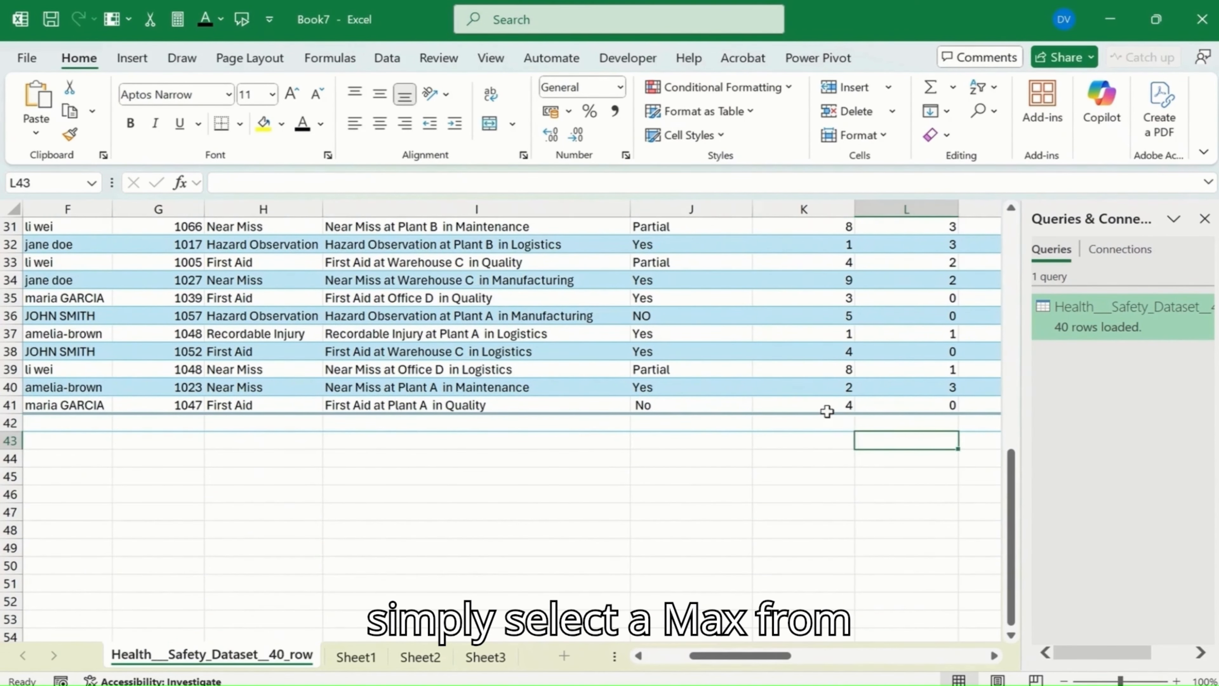
left_click(837, 420)
left_click(863, 423)
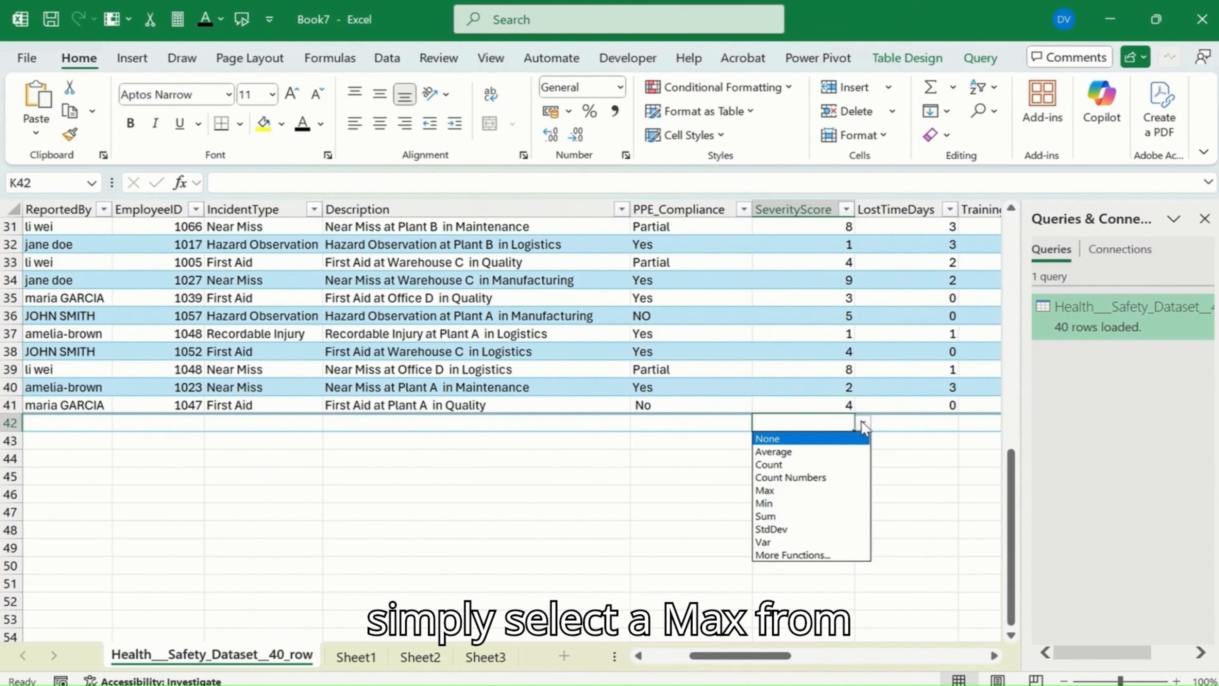
left_click(810, 489)
Step: Calculate the maximum of the whole SeverityScore column in cell K43 with the MAX function
left_click(818, 441)
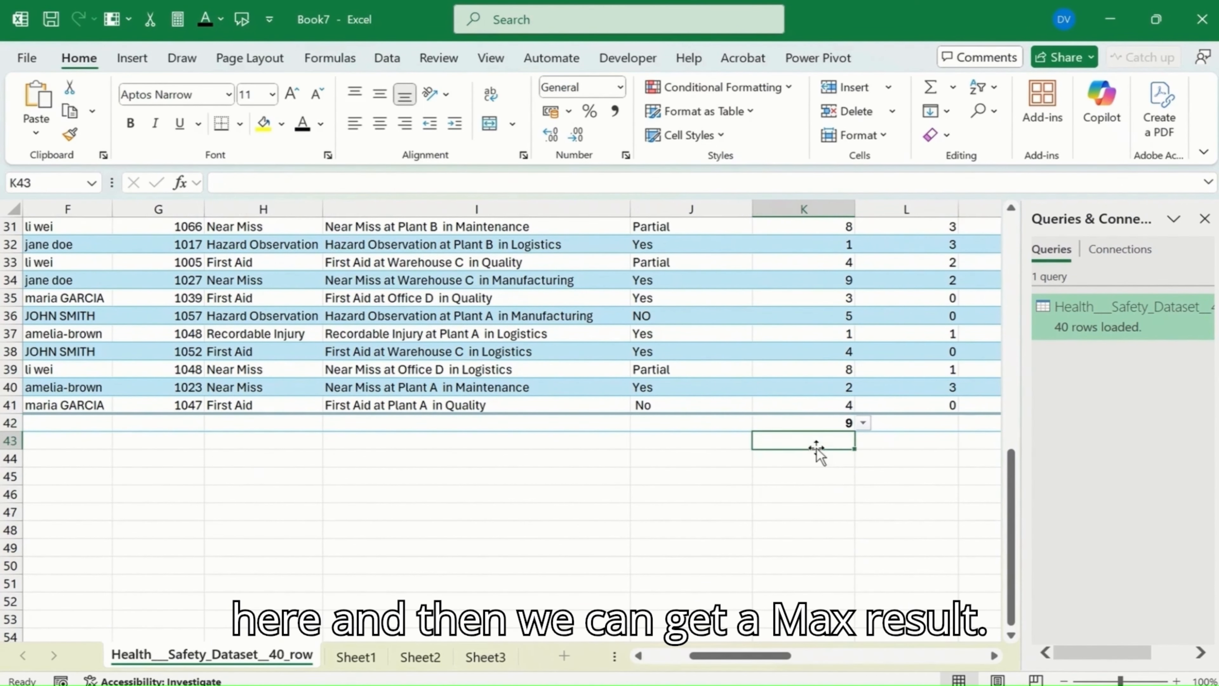
type("=")
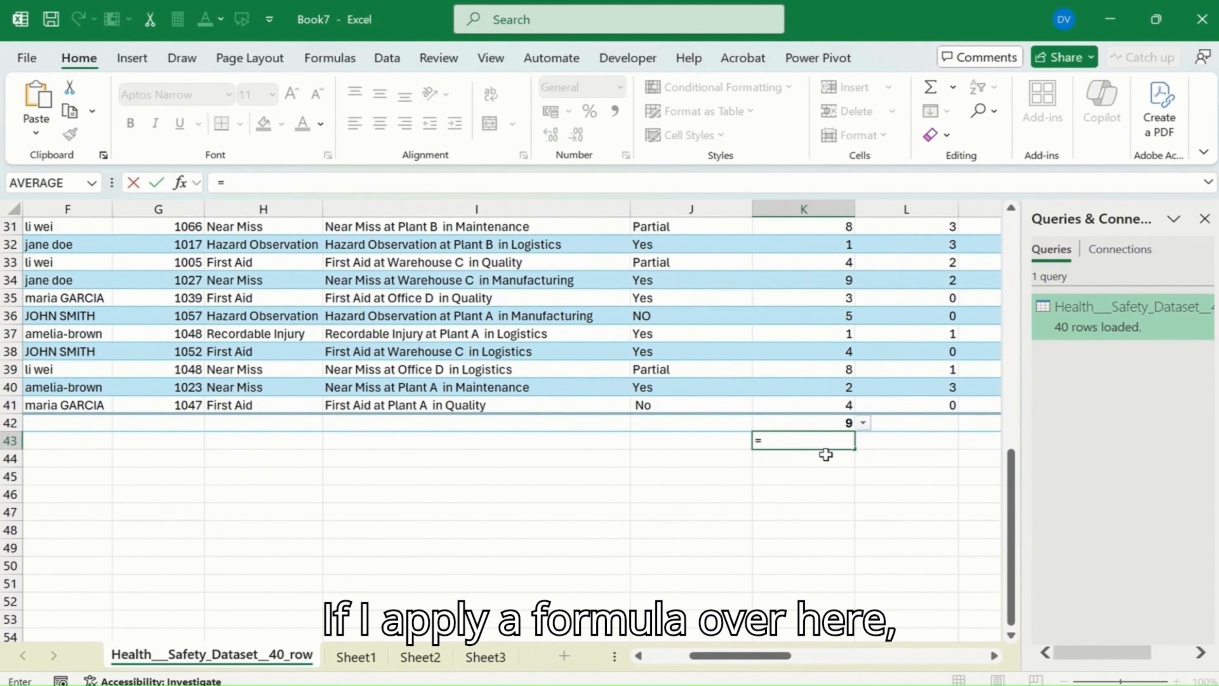
type("max")
key("Tab")
left_click(791, 351)
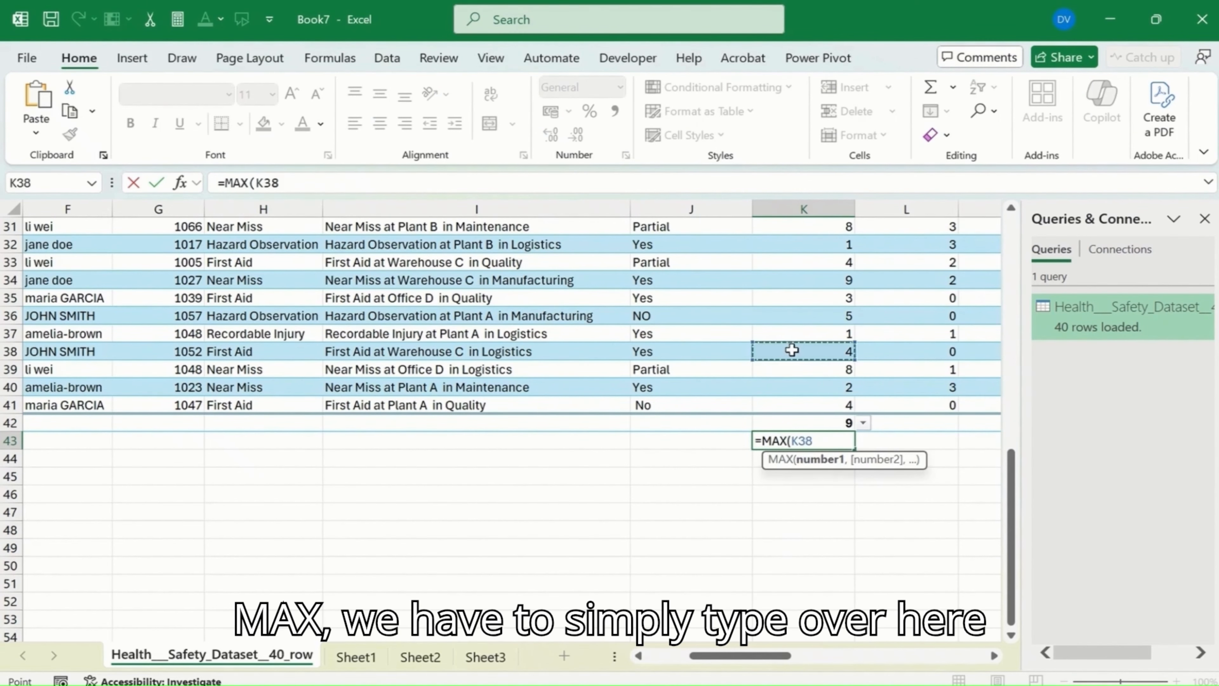
key("ctrl+Up")
key("Down")
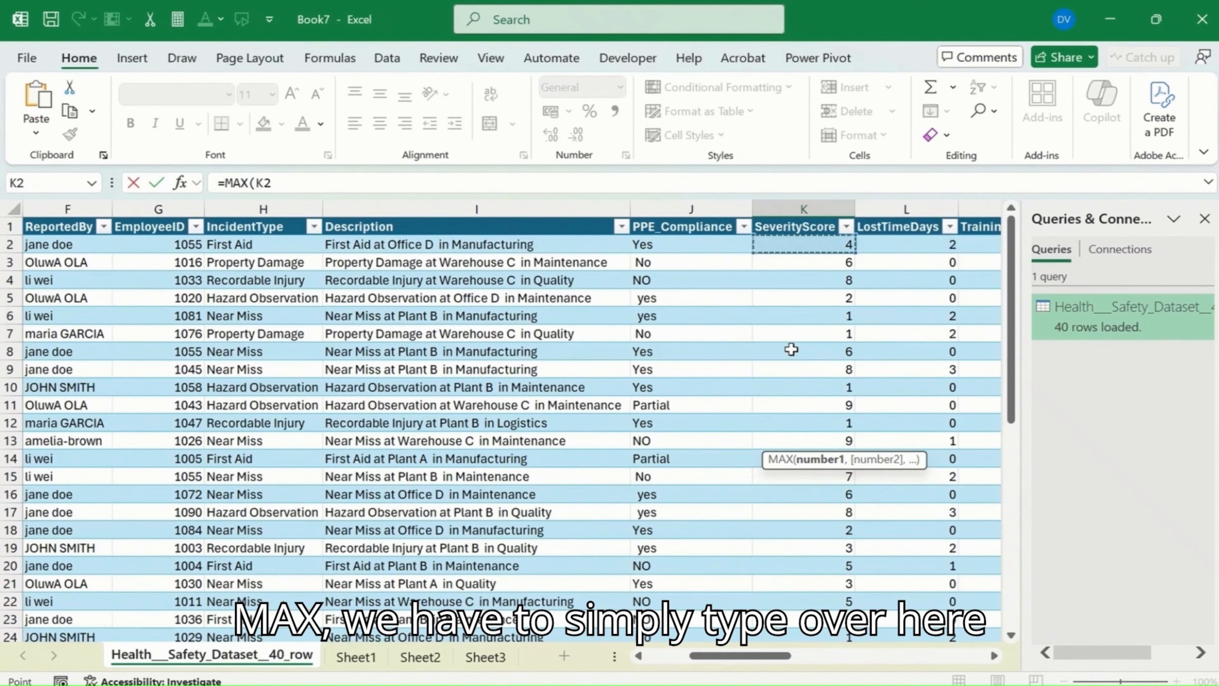
key("ctrl+shift+Down")
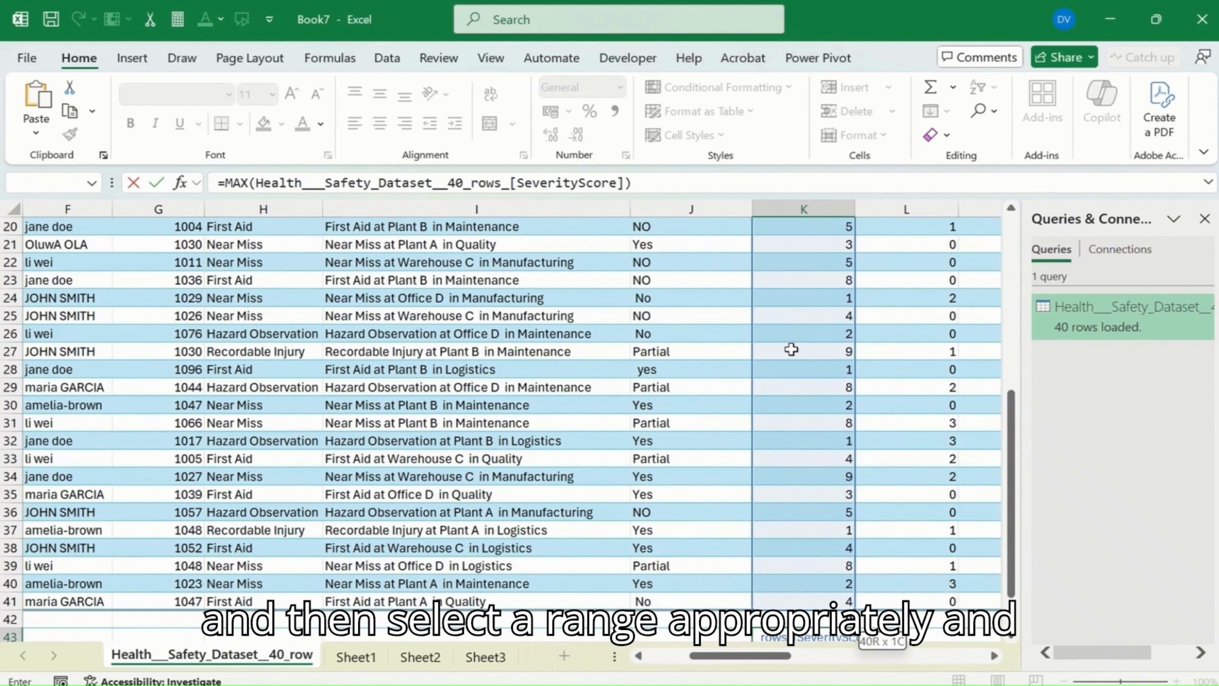
key("Return")
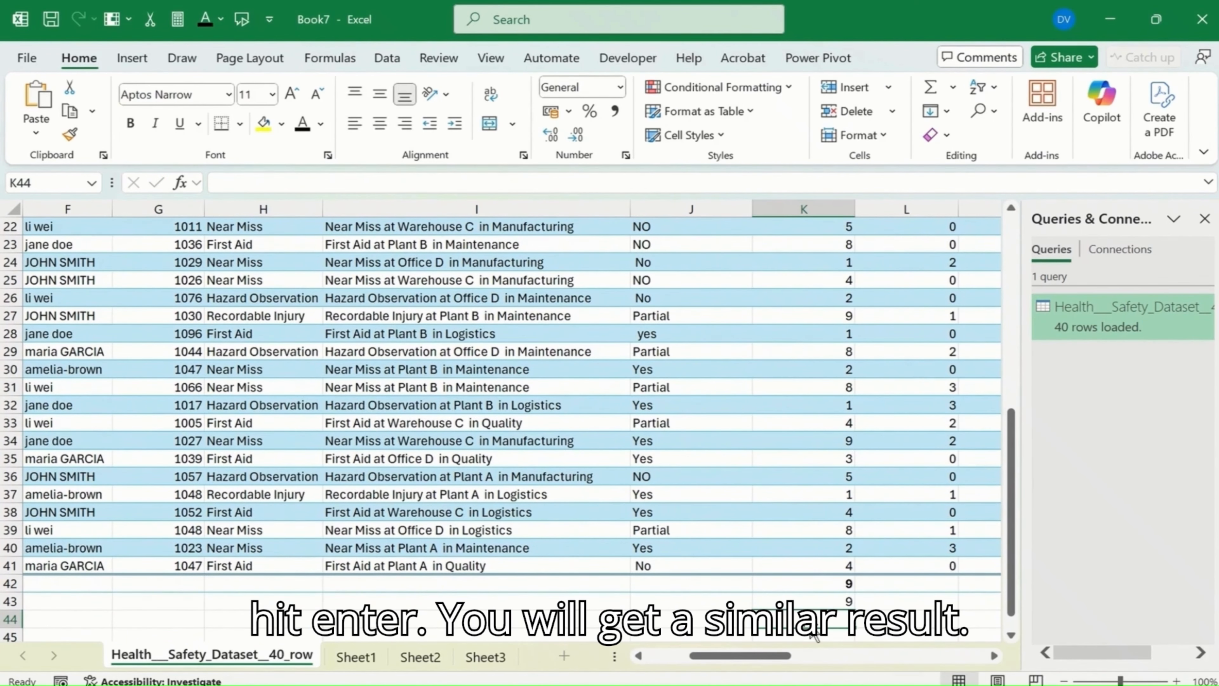
Step: Switch the SeverityScore total in cell K42 from Max to the Min summary function
left_click(810, 601)
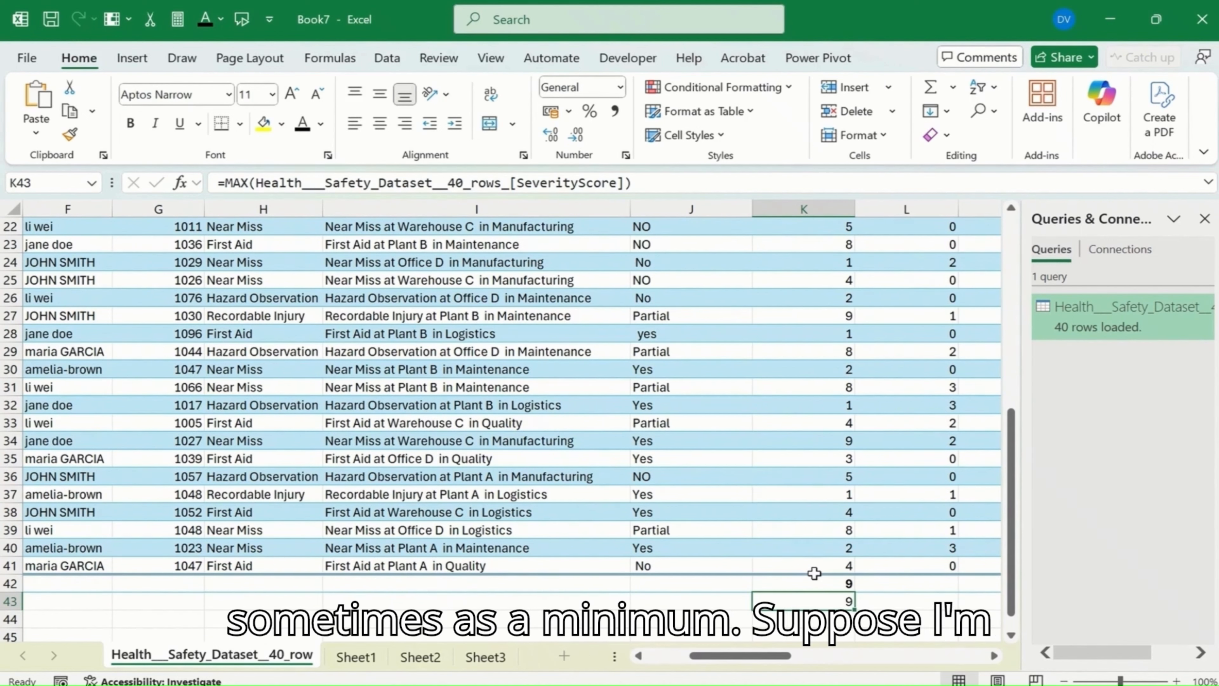
left_click(814, 574)
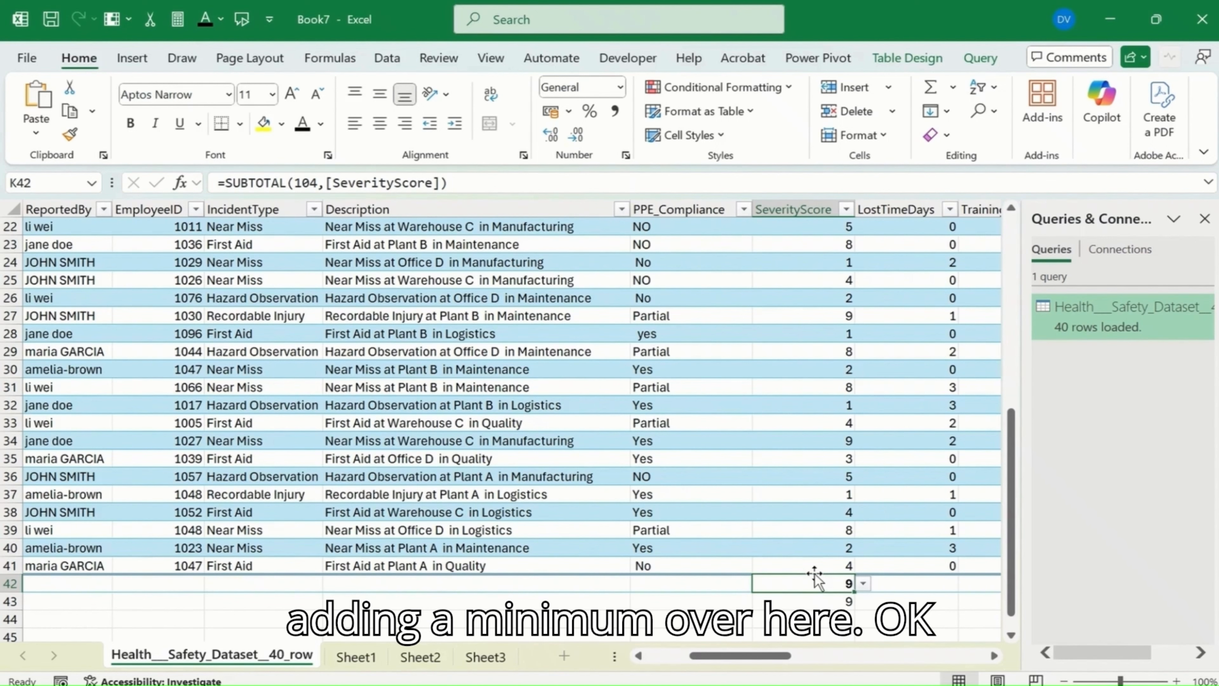
left_click(862, 582)
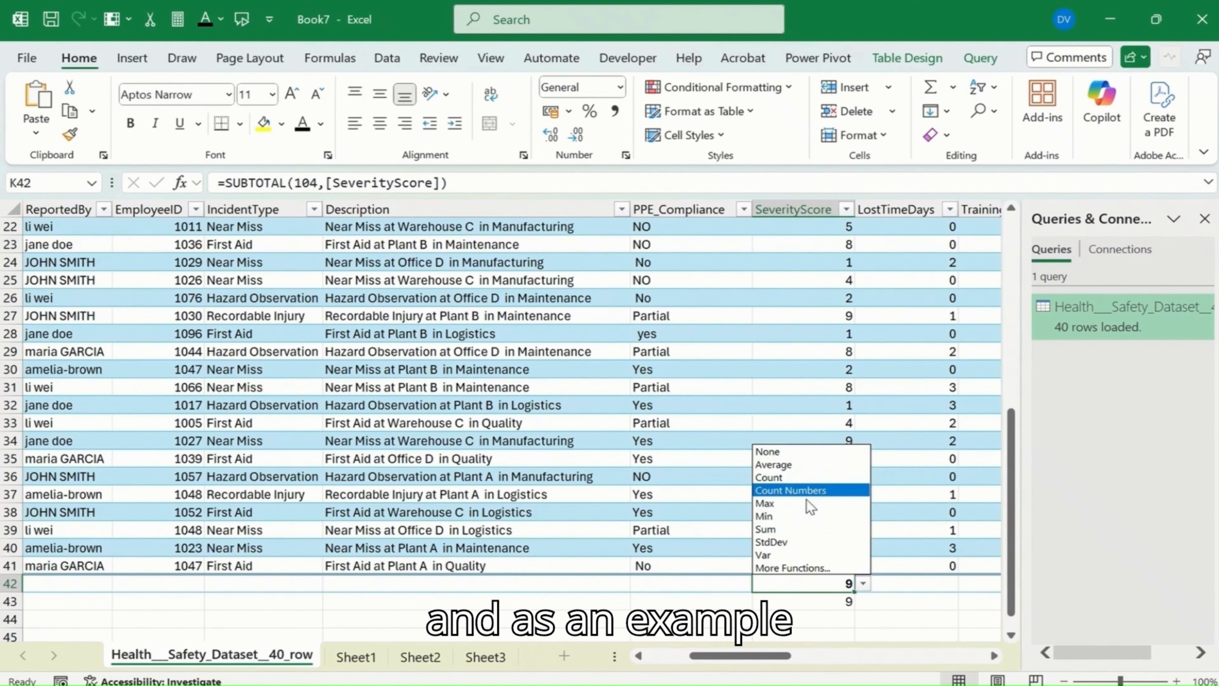
left_click(806, 516)
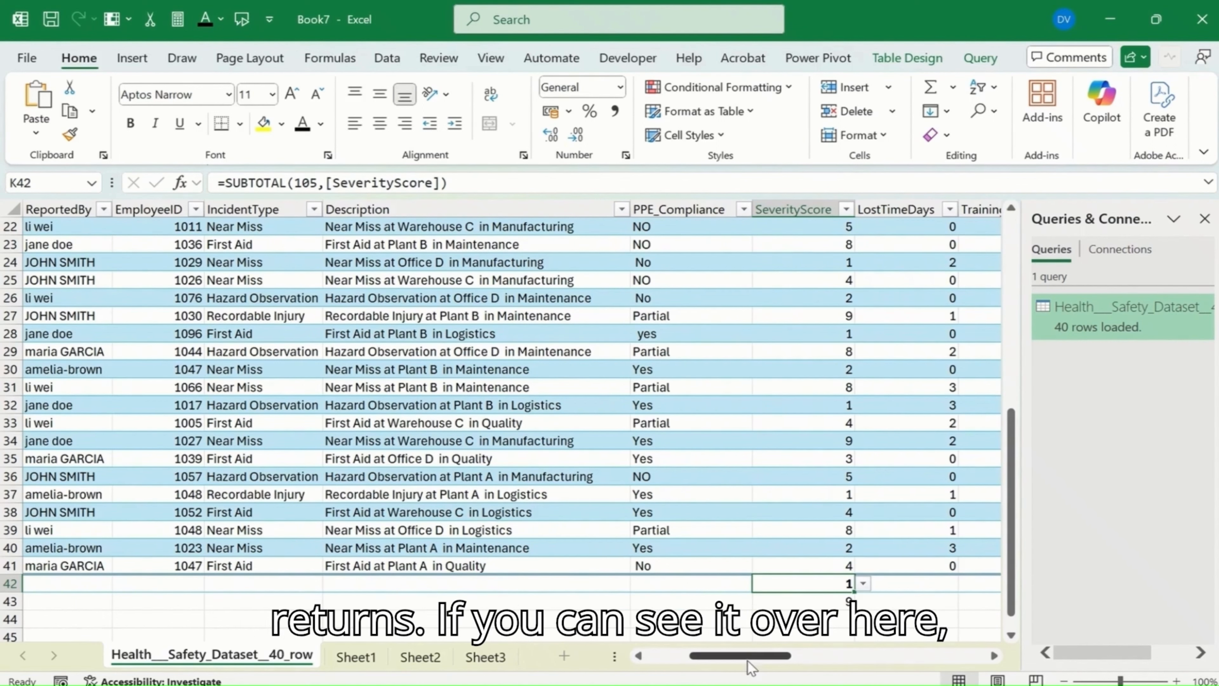
Step: Compare the maximum severity formula in K43 with the minimum severity subtotal in K42
left_click(838, 612)
left_click(833, 603)
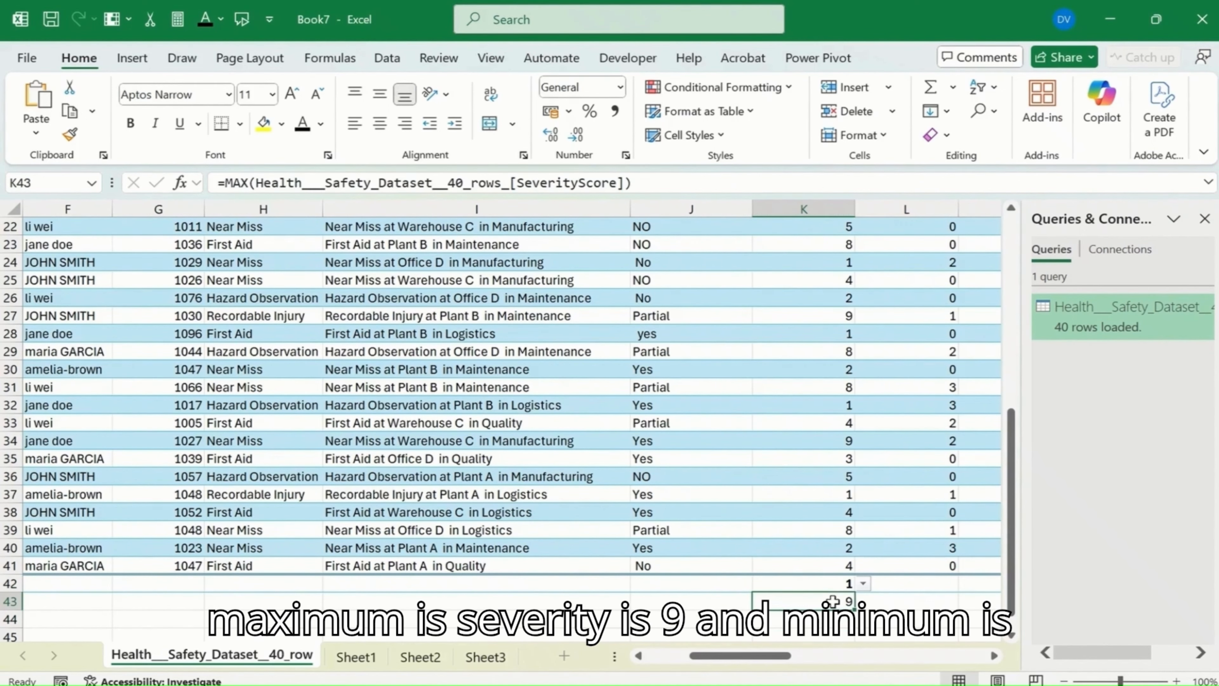
left_click(826, 583)
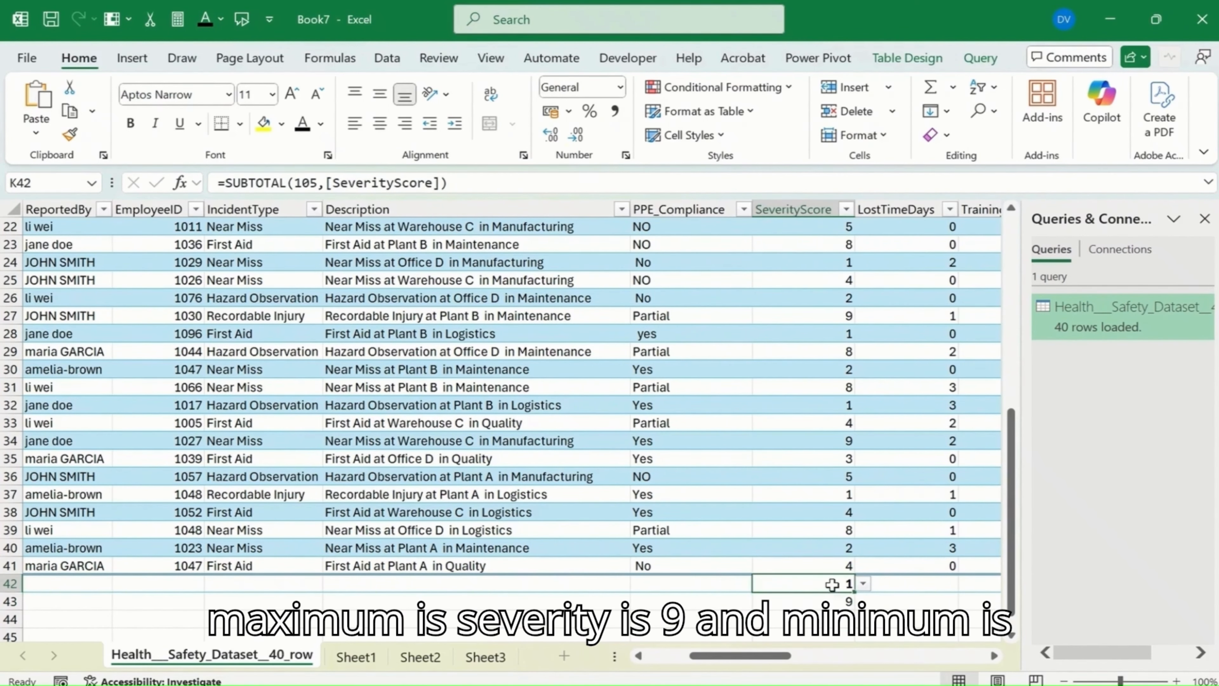
Step: Review the SeverityScore MAX formula in K43 and look over the values in the LostTimeDays column
left_click(822, 604)
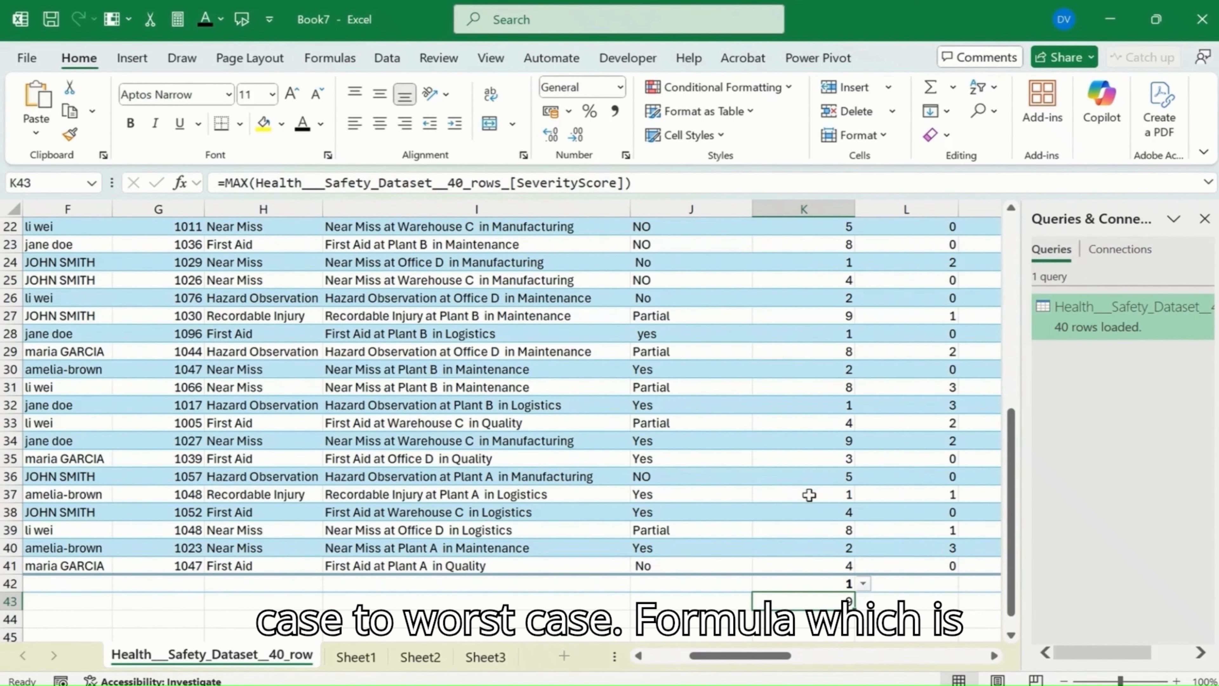
left_click(682, 495)
scroll(681, 504, "up", 2)
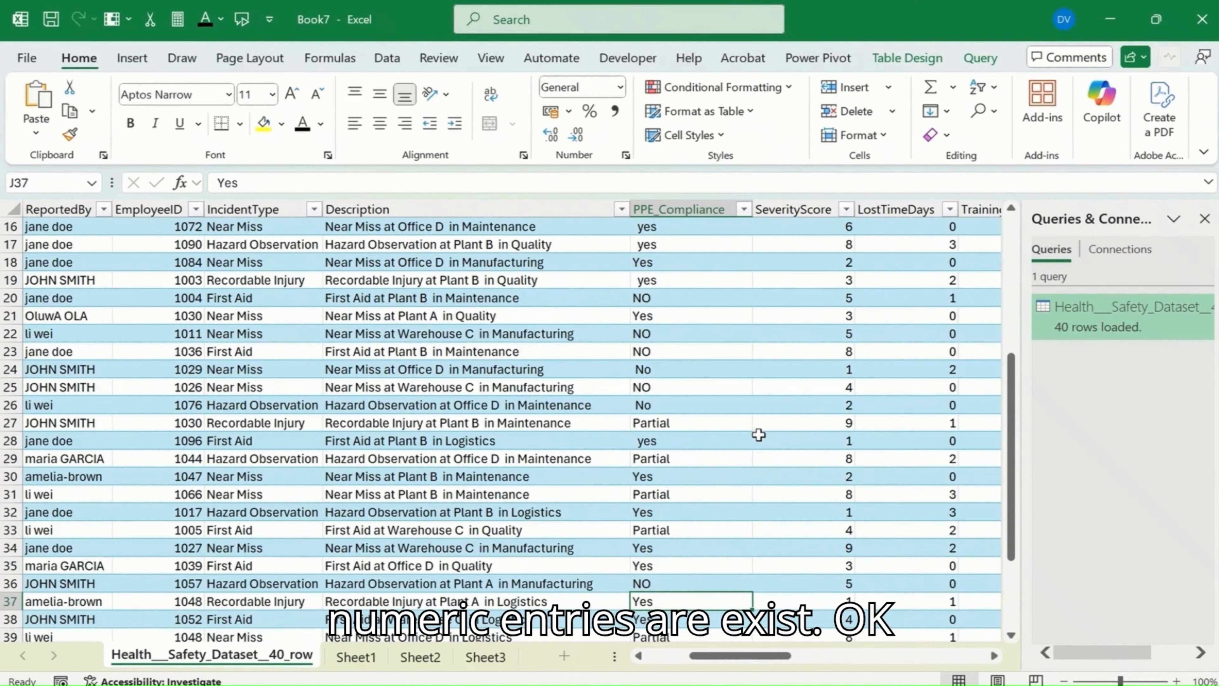
scroll(763, 432, "up", 5)
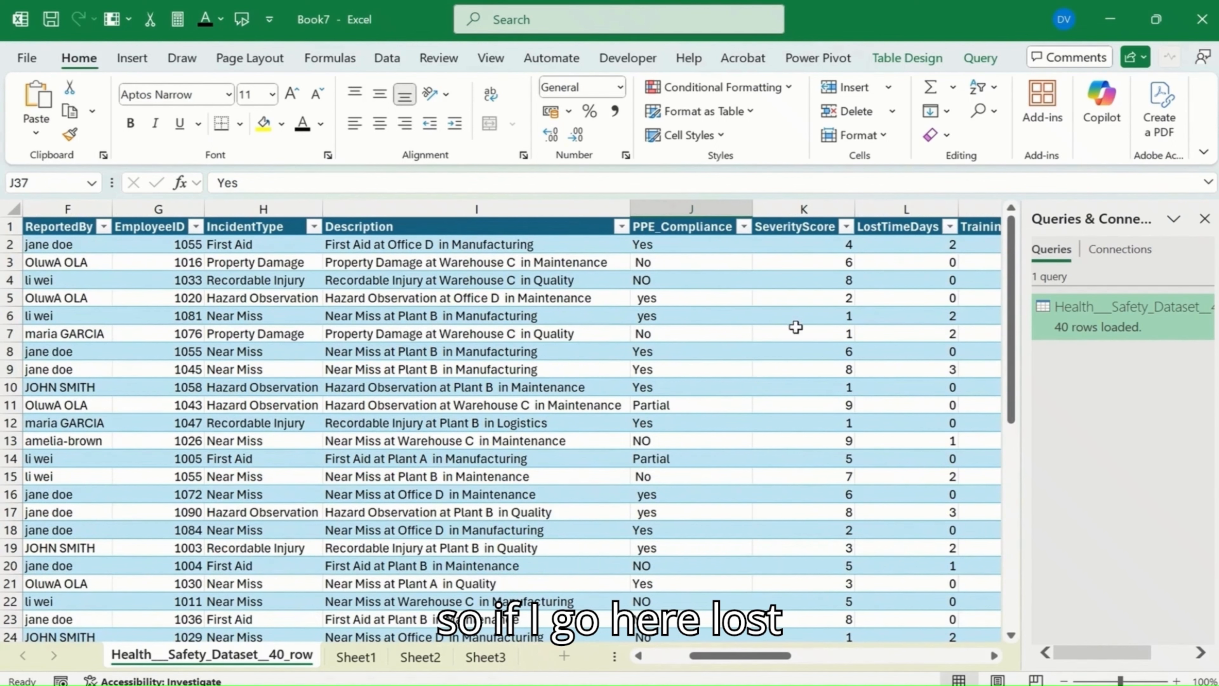
left_click(897, 230)
left_click(906, 245)
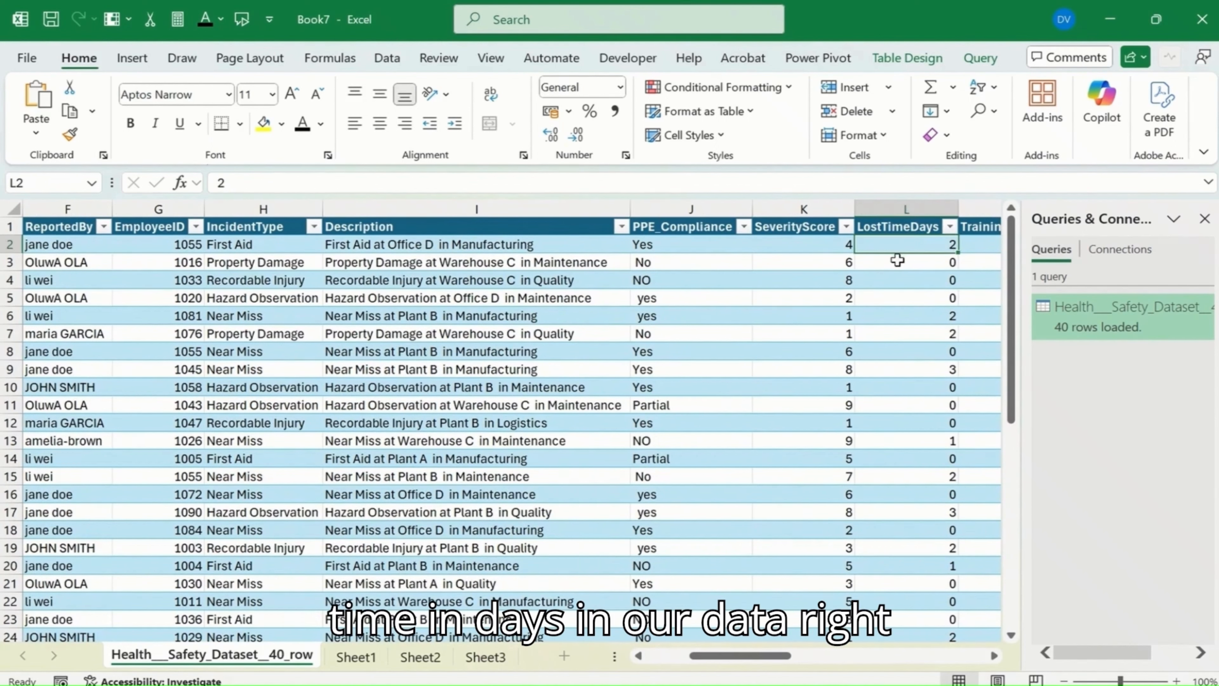
left_click(928, 199)
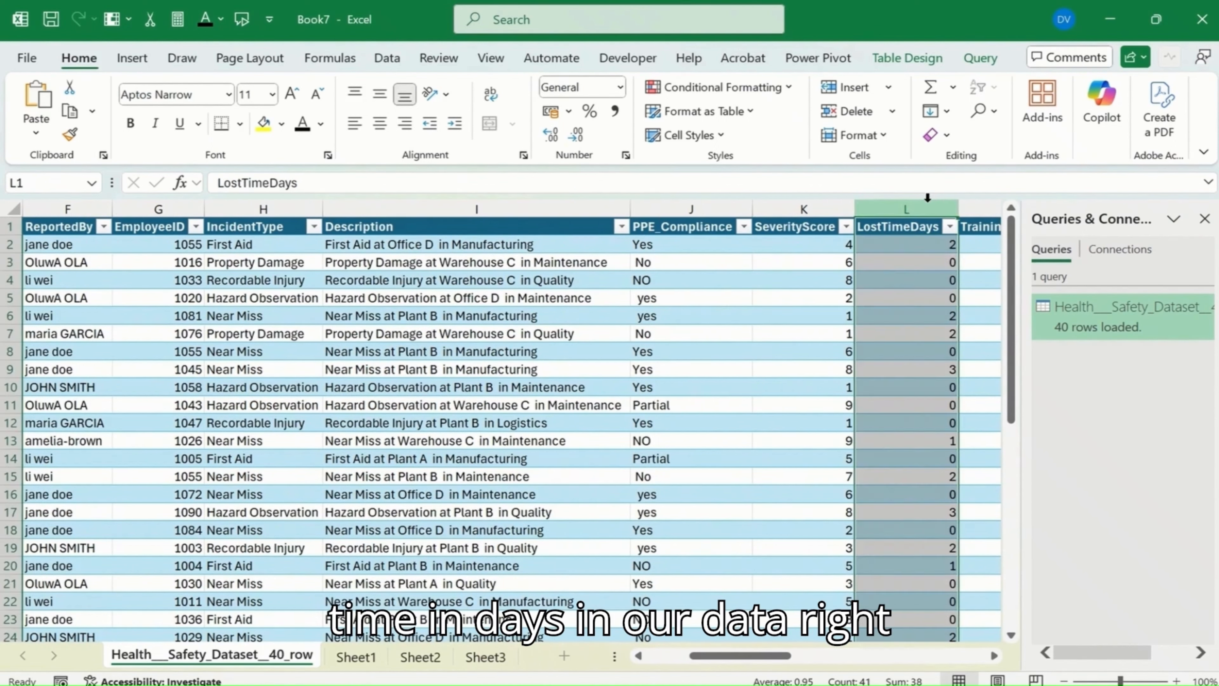
left_click(925, 246)
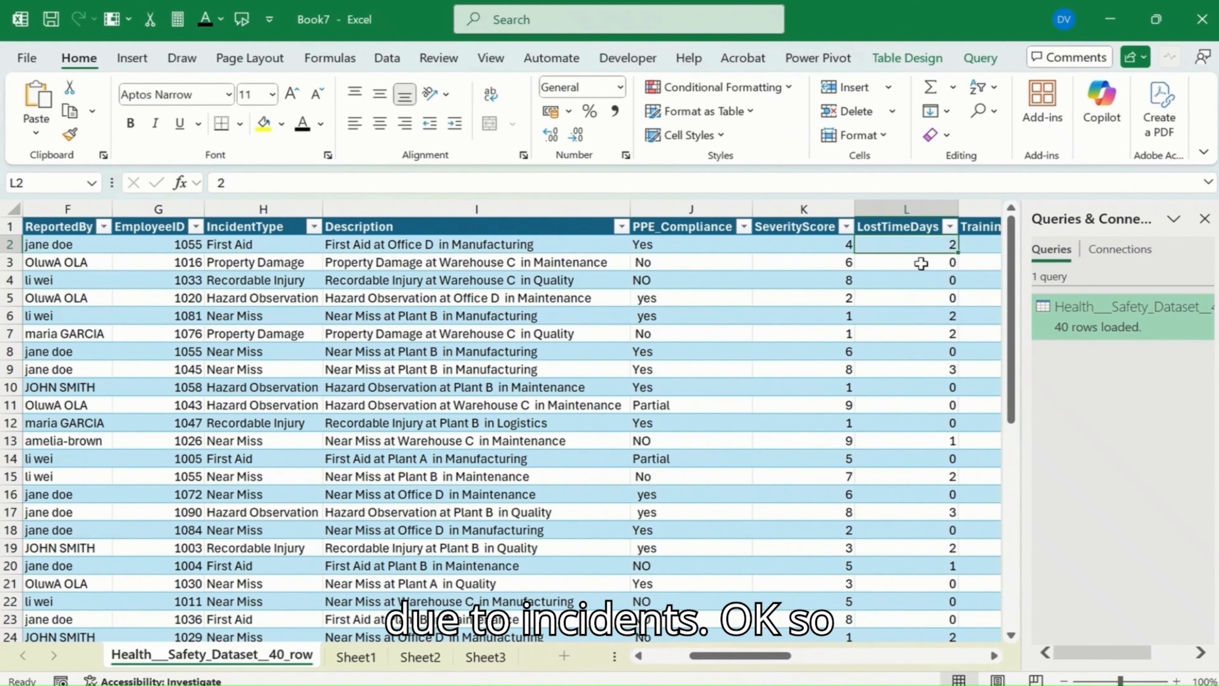
Step: Set the LostTimeDays cell L42 in the table's total row to the Count summary function
scroll(892, 466, "down", 6)
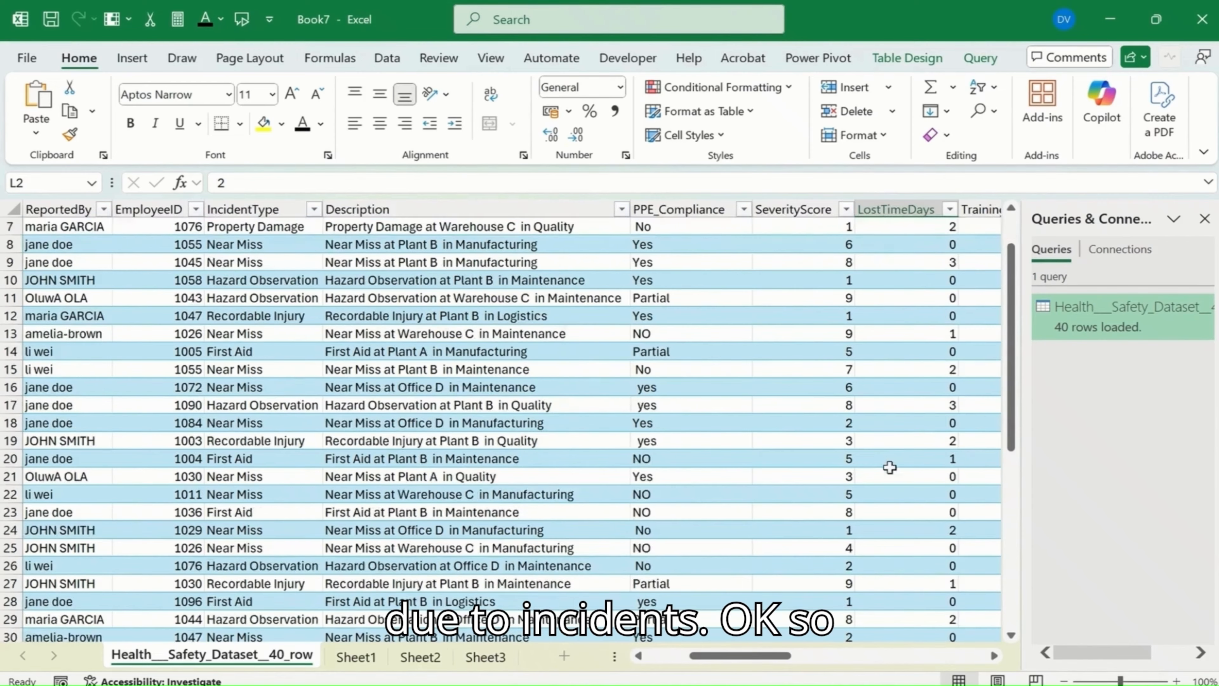
scroll(891, 465, "down", 3)
left_click(955, 476)
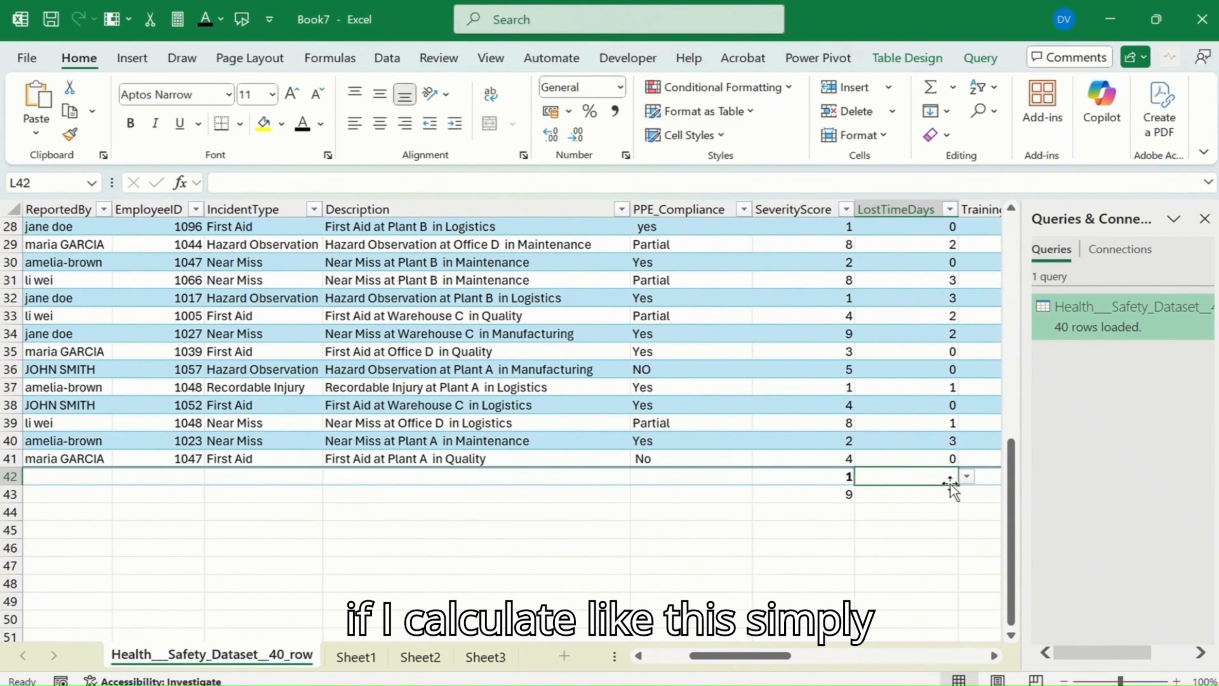
left_click(966, 476)
left_click(902, 517)
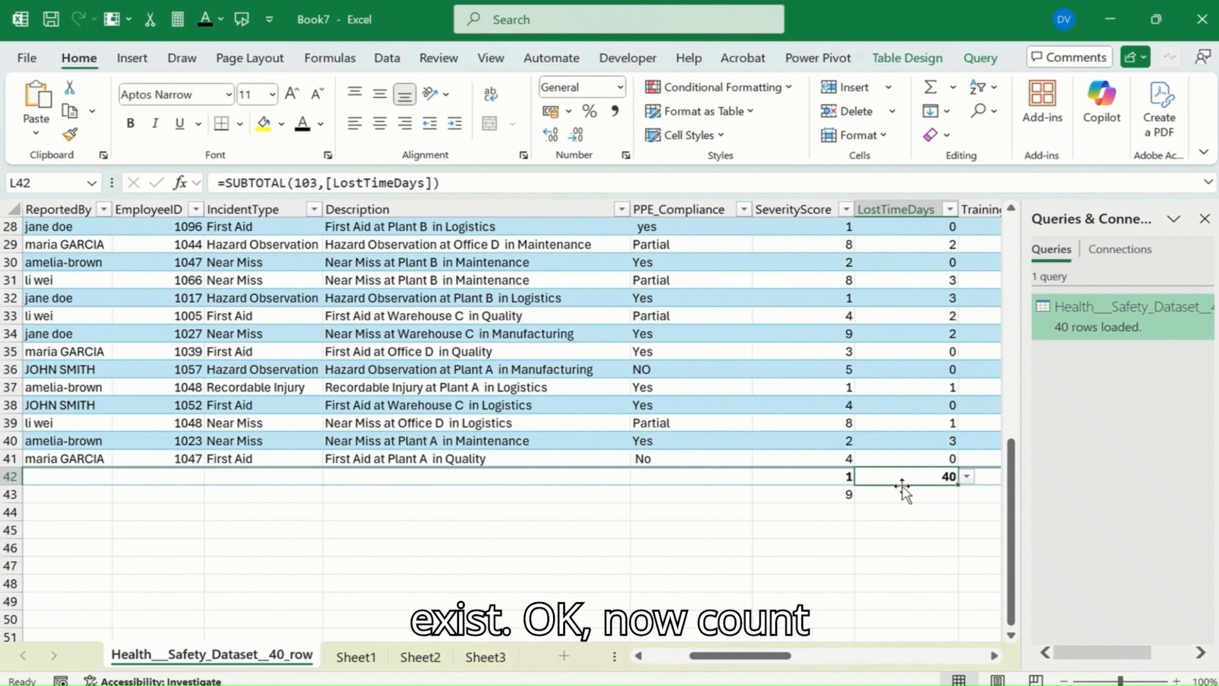
Step: Go to the ReportedBy column and look through its text entries
left_click(832, 511)
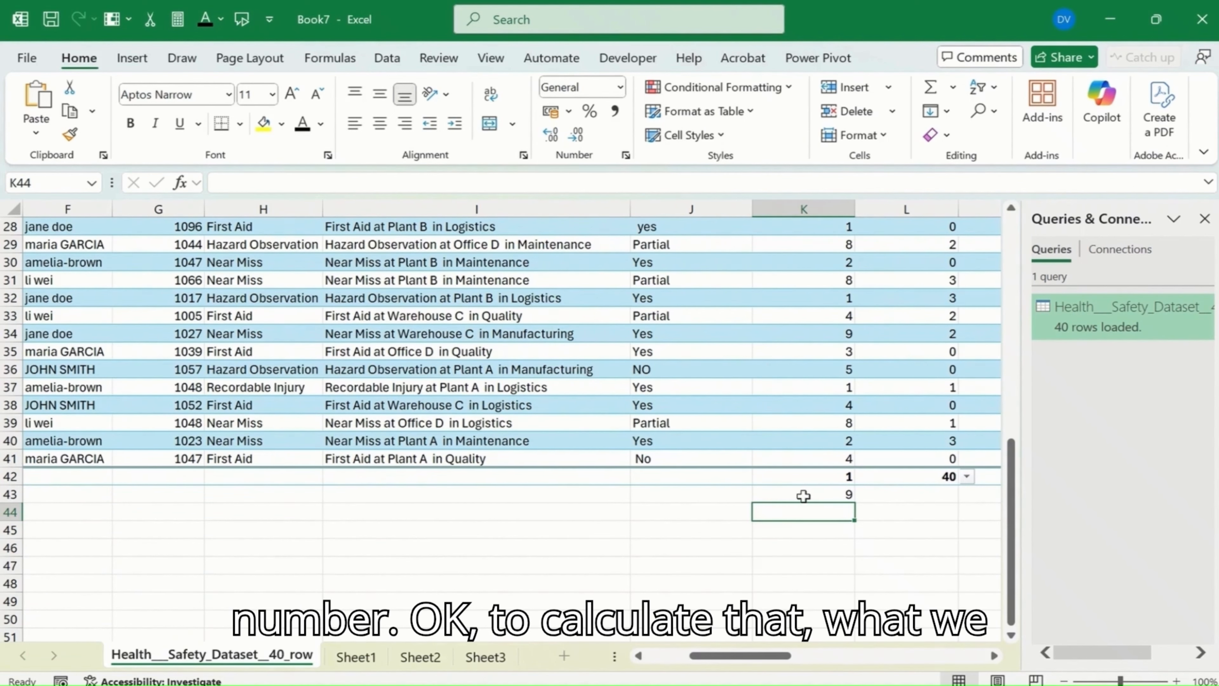
left_click(703, 507)
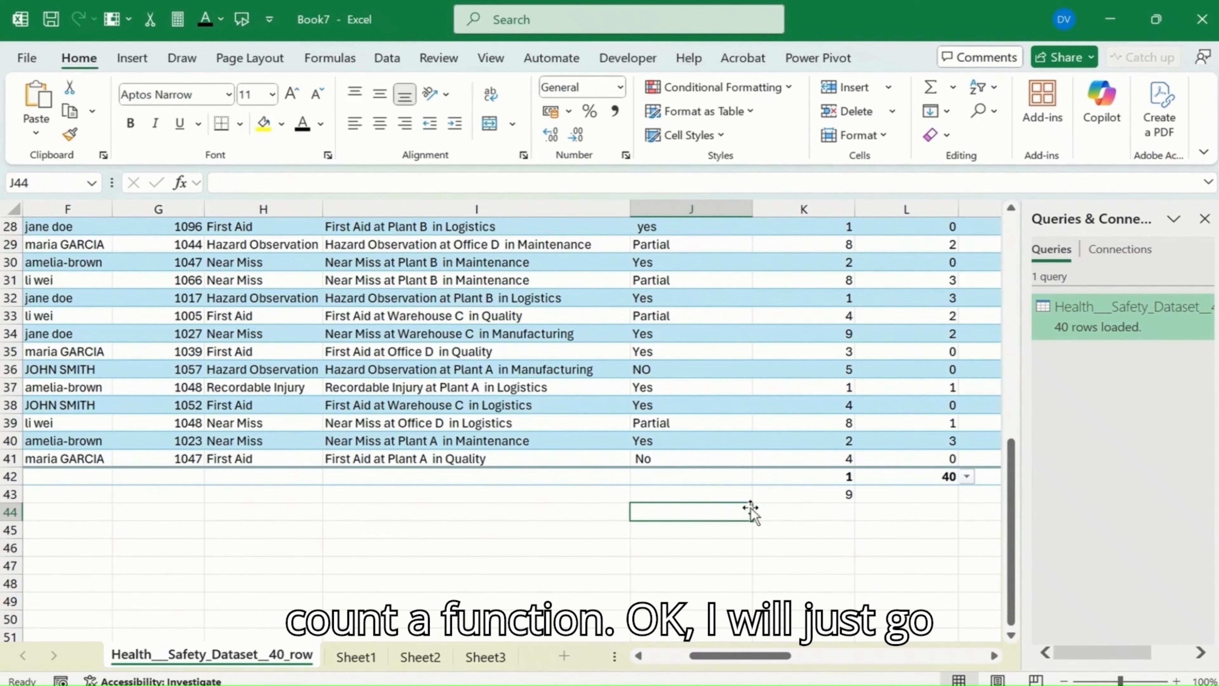
key("Left")
key("Left")
key("Left")
key("Left")
key("Left")
key("Left")
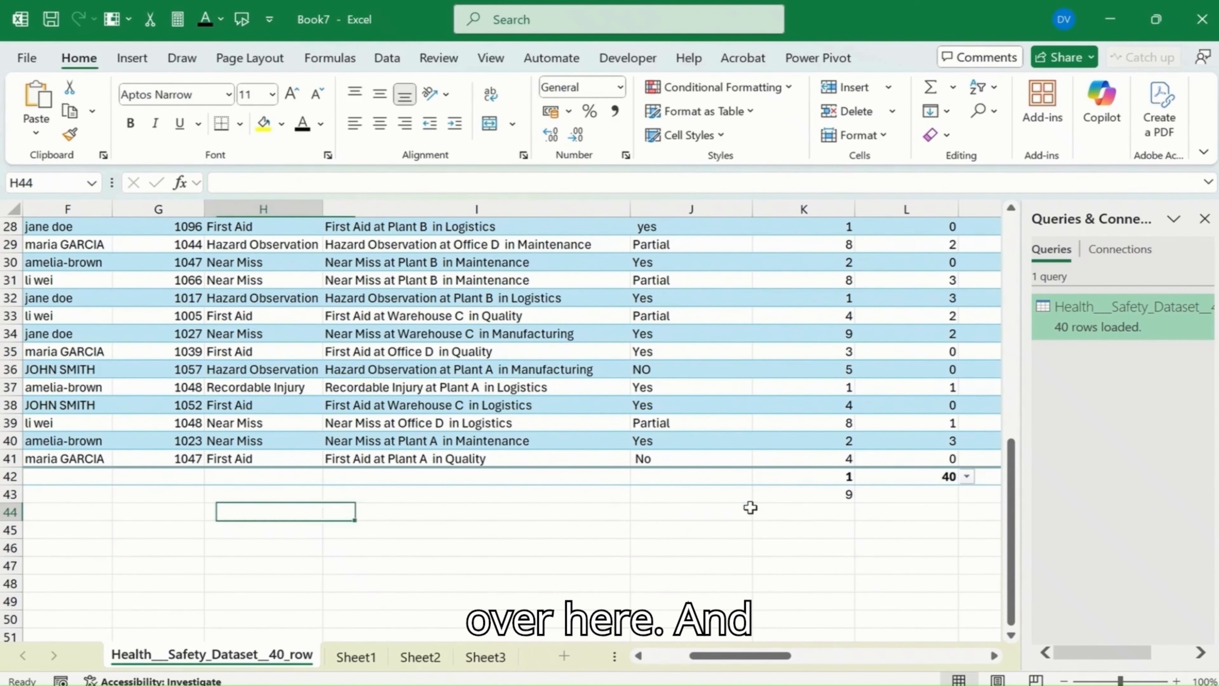
key("Right")
key("Right")
key("Up")
key("Up")
key("Up")
key("Up")
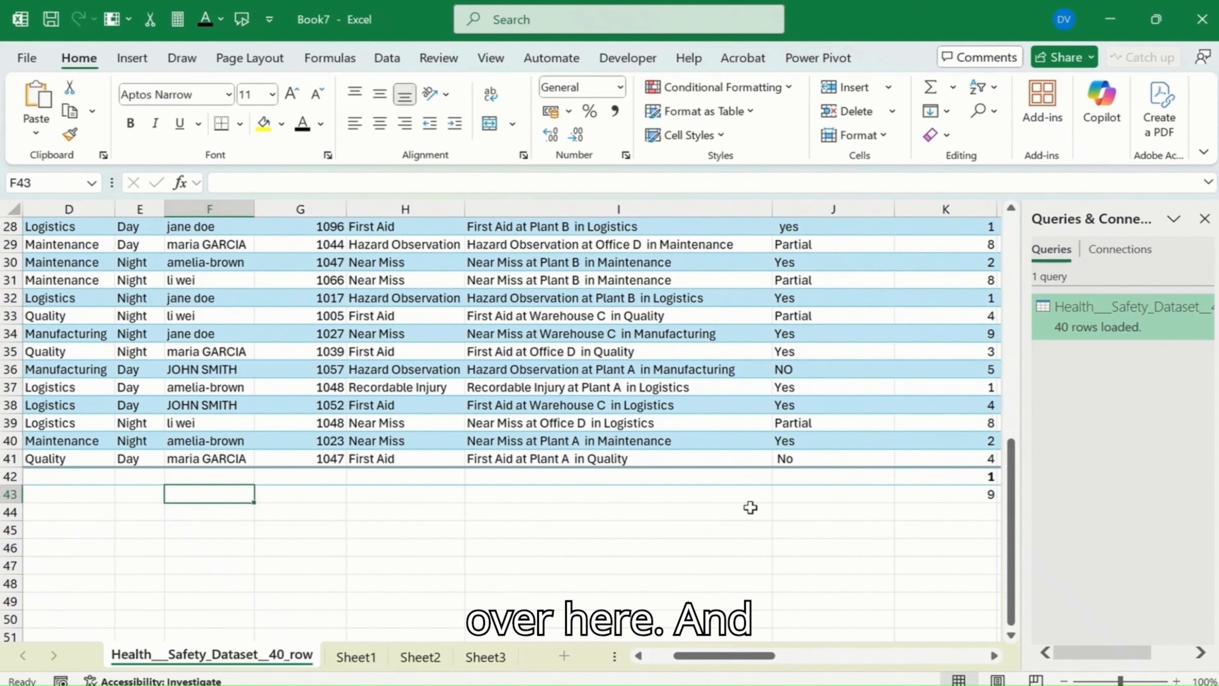
scroll(435, 506, "up", 9)
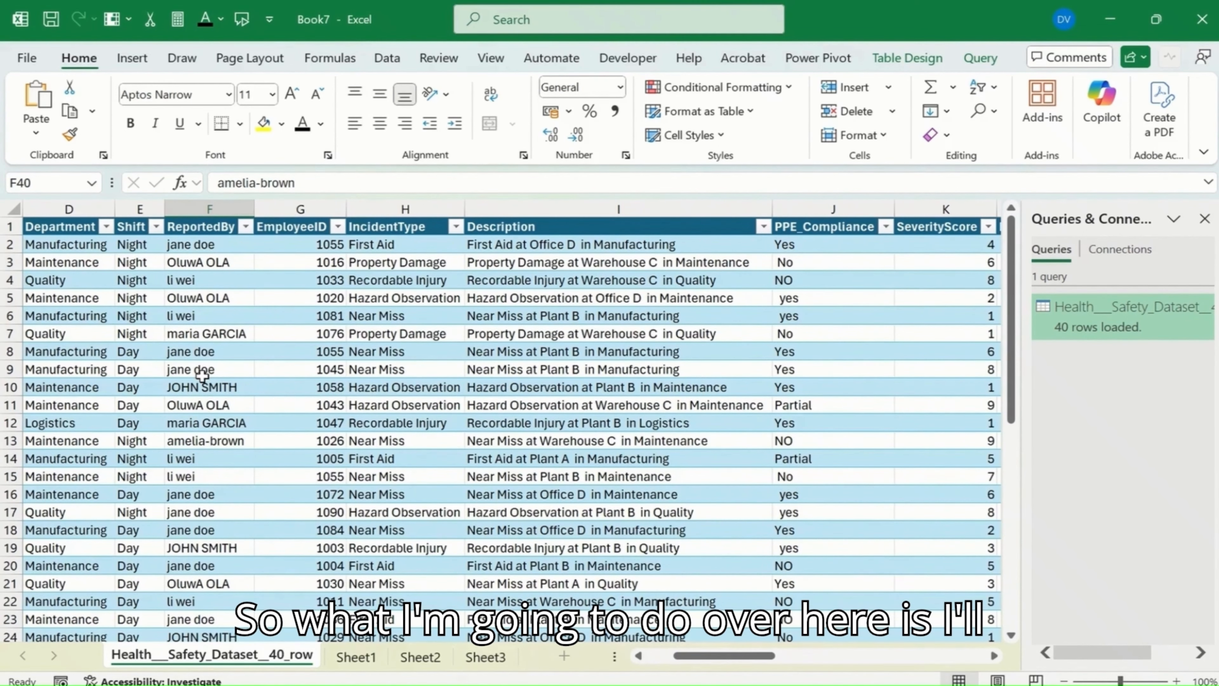
scroll(202, 376, "down", 9)
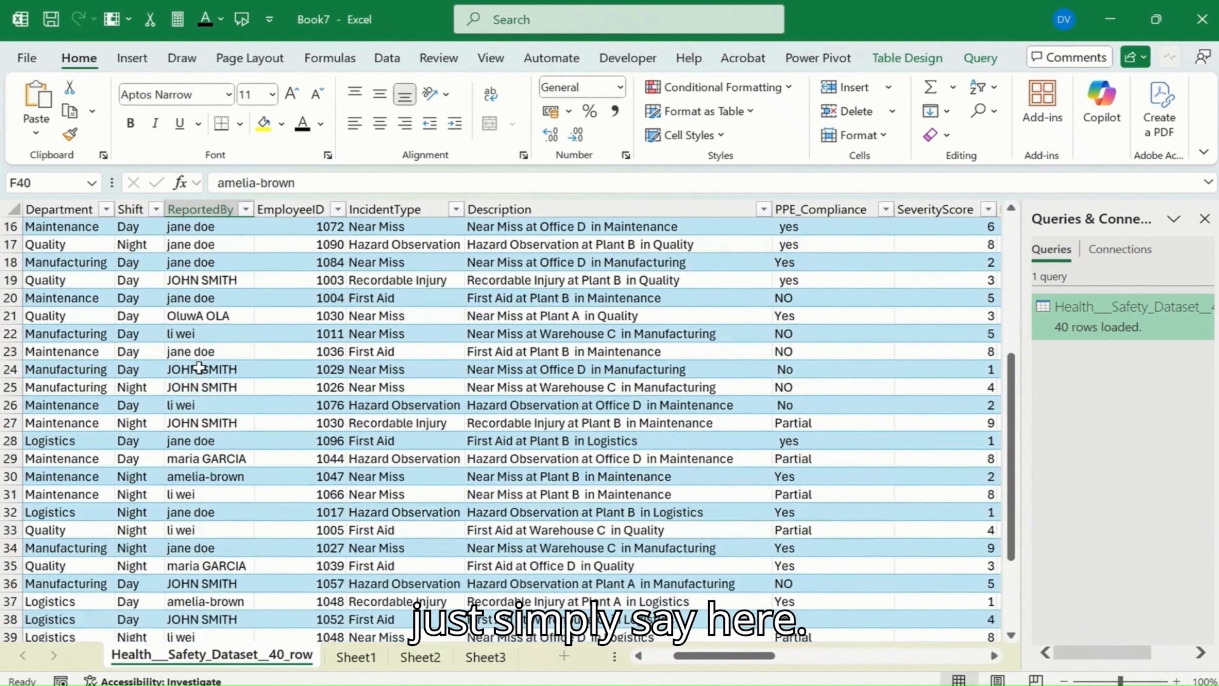
Step: Count the non-empty entries of the whole ReportedBy column in cell F43 with the COUNTA function
left_click(185, 491)
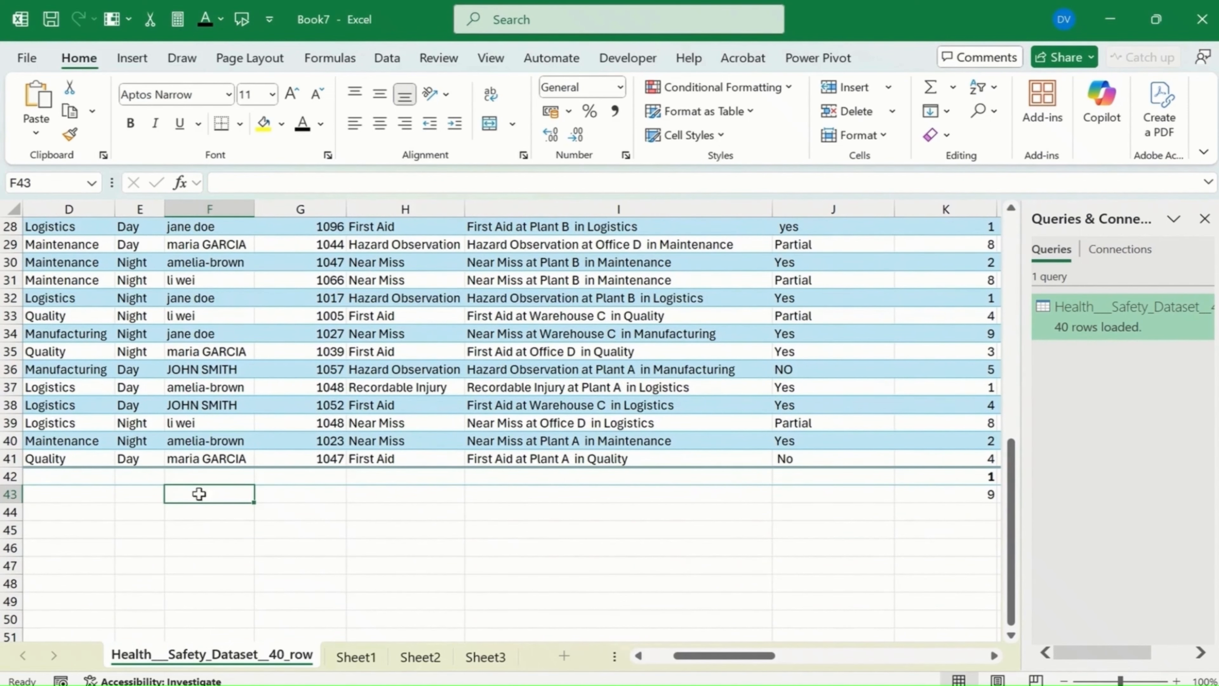
type("=")
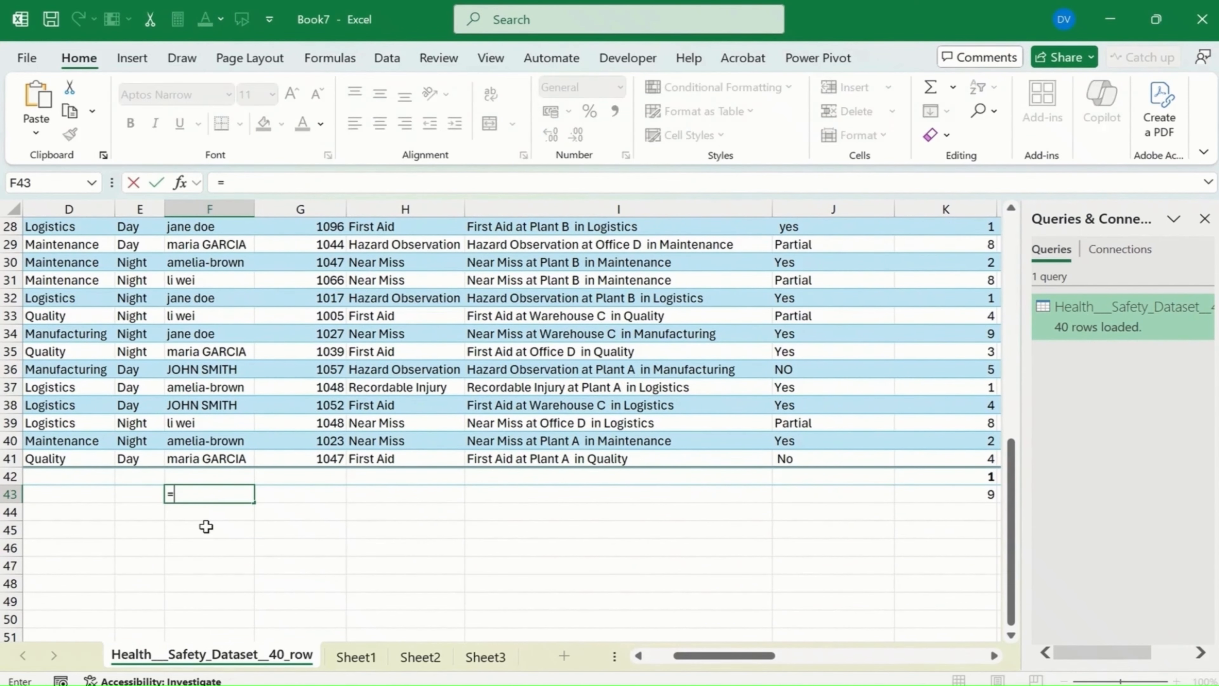
type("counta")
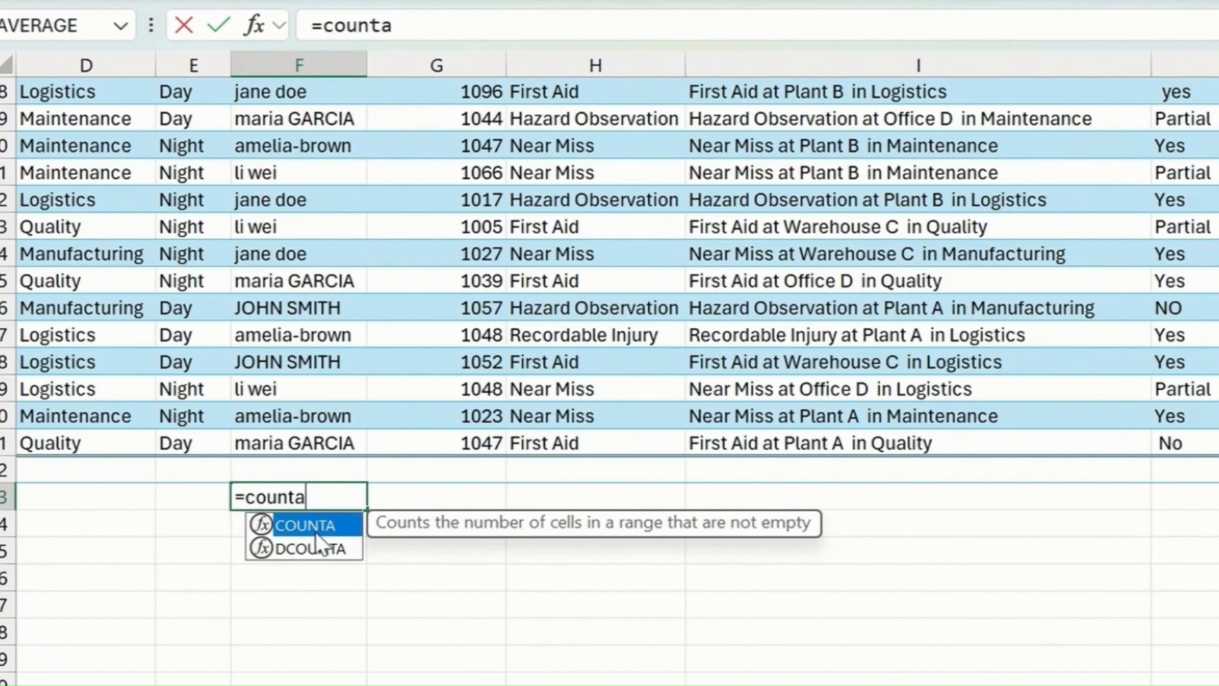
double_click(321, 526)
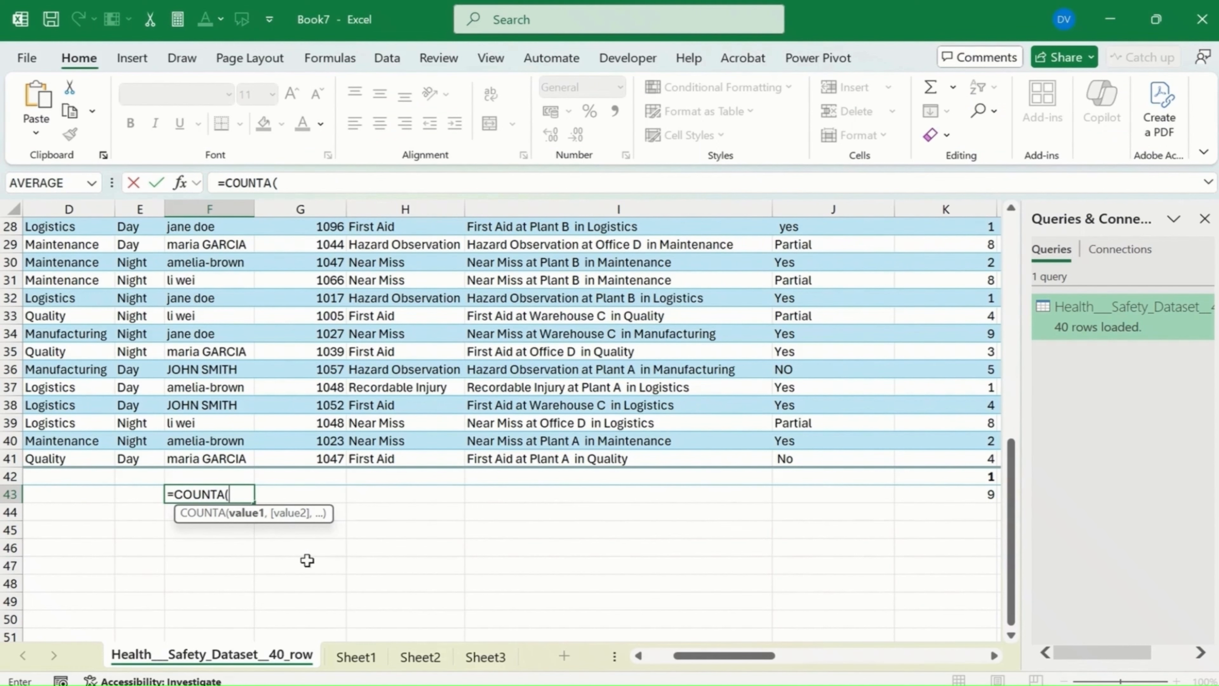
left_click_drag(223, 440, 211, 131)
left_click_drag(225, 243, 216, 624)
left_click_drag(210, 617, 211, 582)
key("Return")
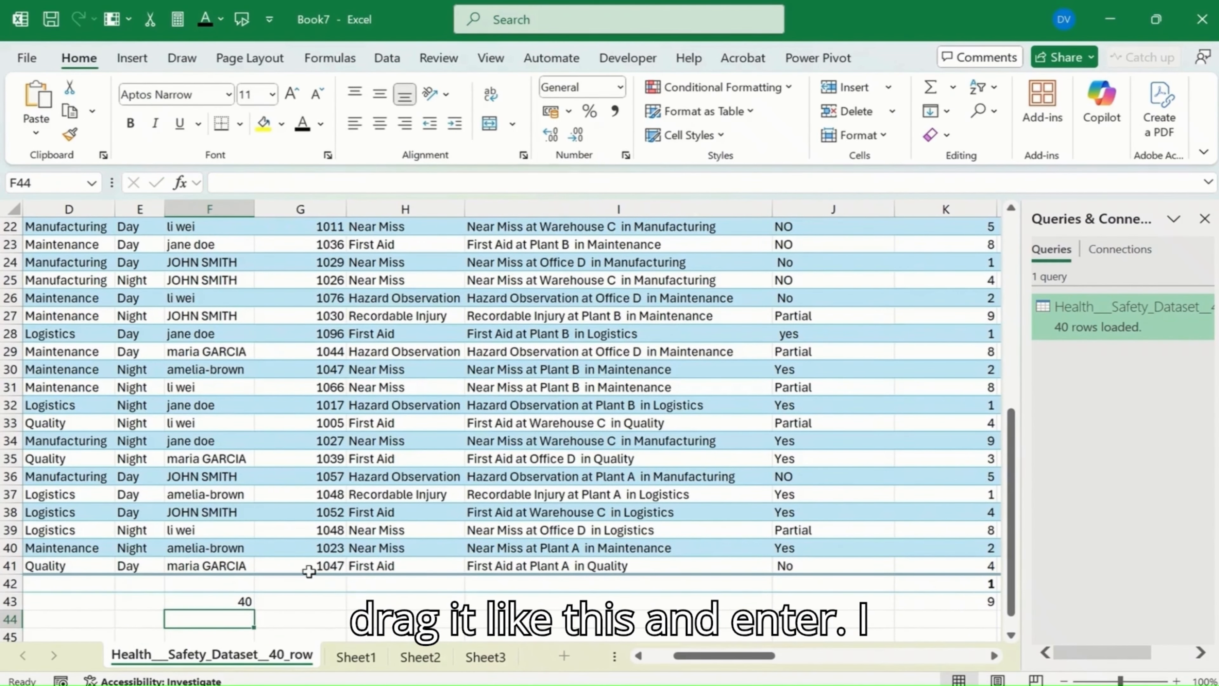
Step: Find the COUNTA function for the ReportedBy total cell F42 and insert it over the range F2:F41
left_click(234, 599)
left_click(236, 583)
left_click(262, 585)
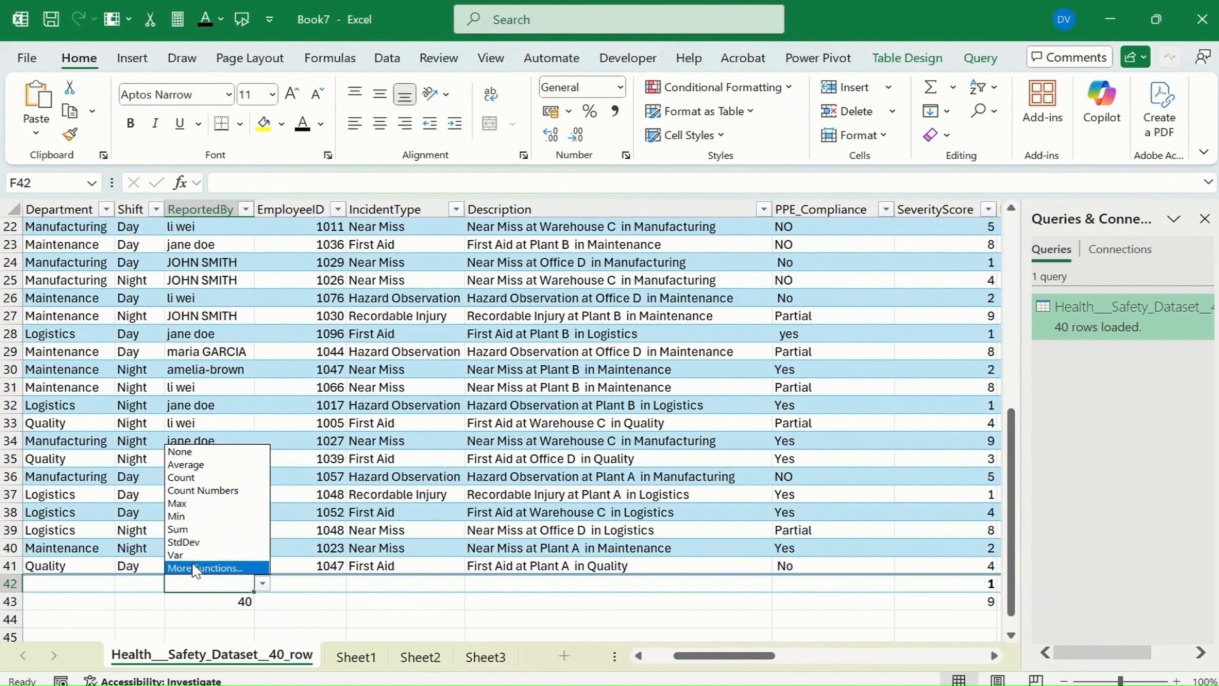
left_click(209, 569)
type("COUNTA")
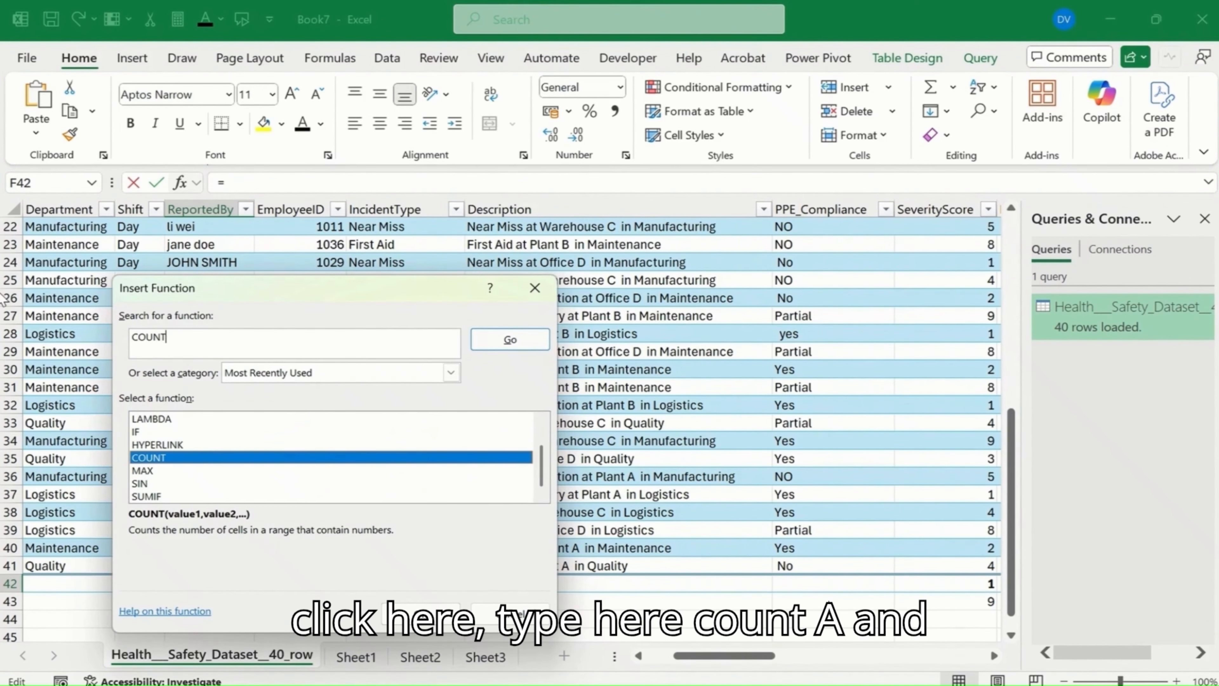
left_click(507, 338)
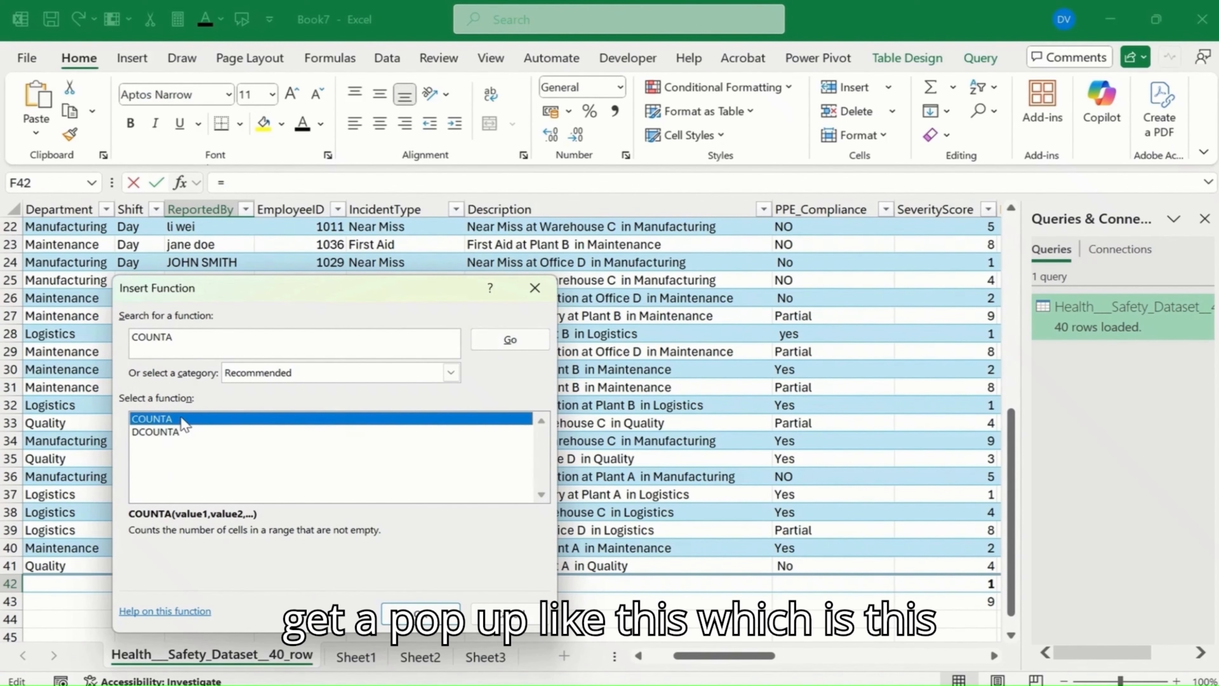
left_click(420, 611)
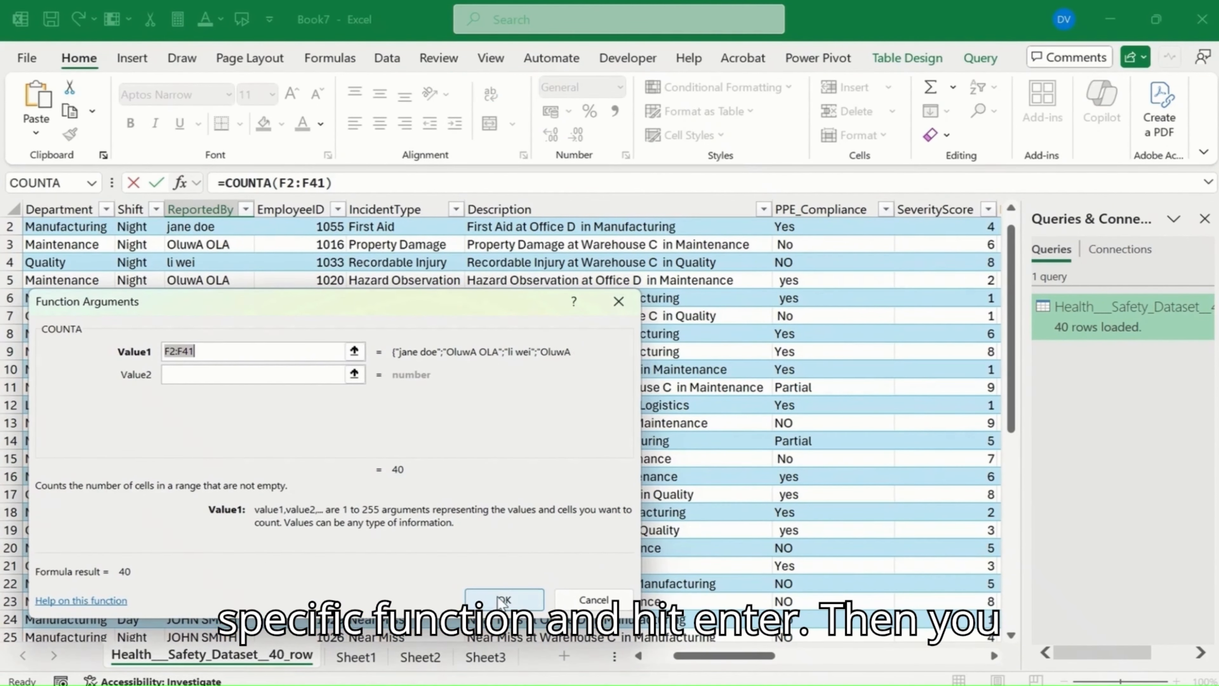
left_click(504, 599)
scroll(288, 629, "down", 2)
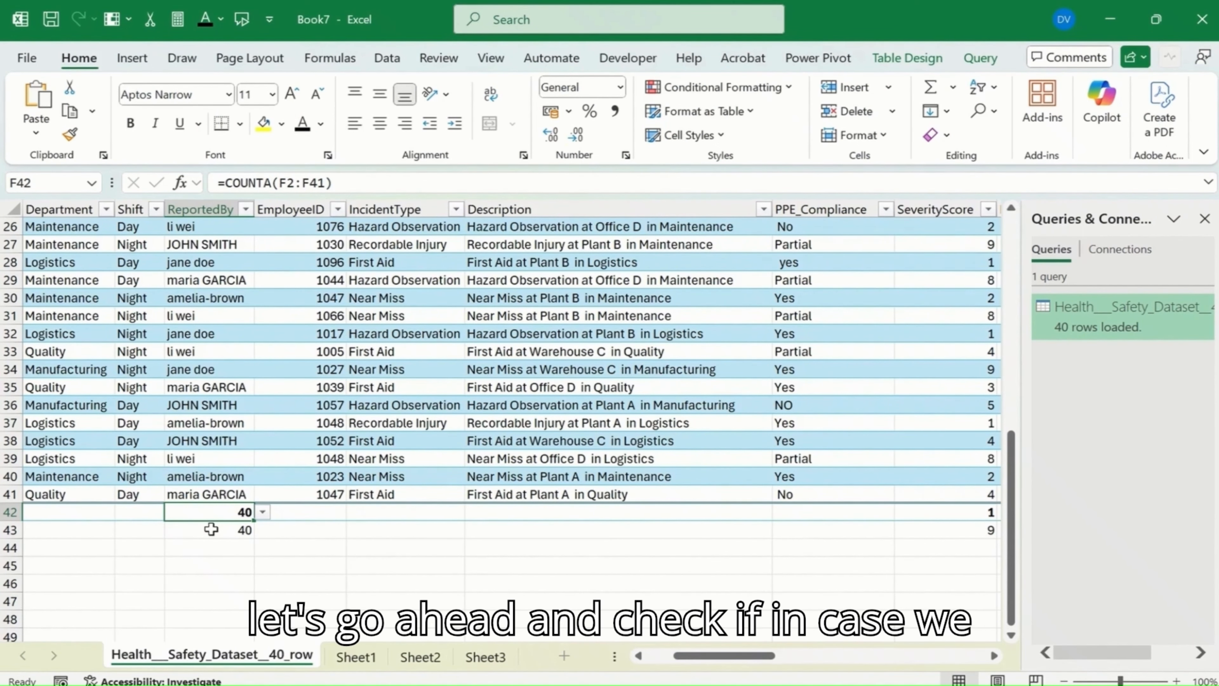
Step: Insert a new table column between TrainingHours and InspectionScore
scroll(244, 504, "up", 8)
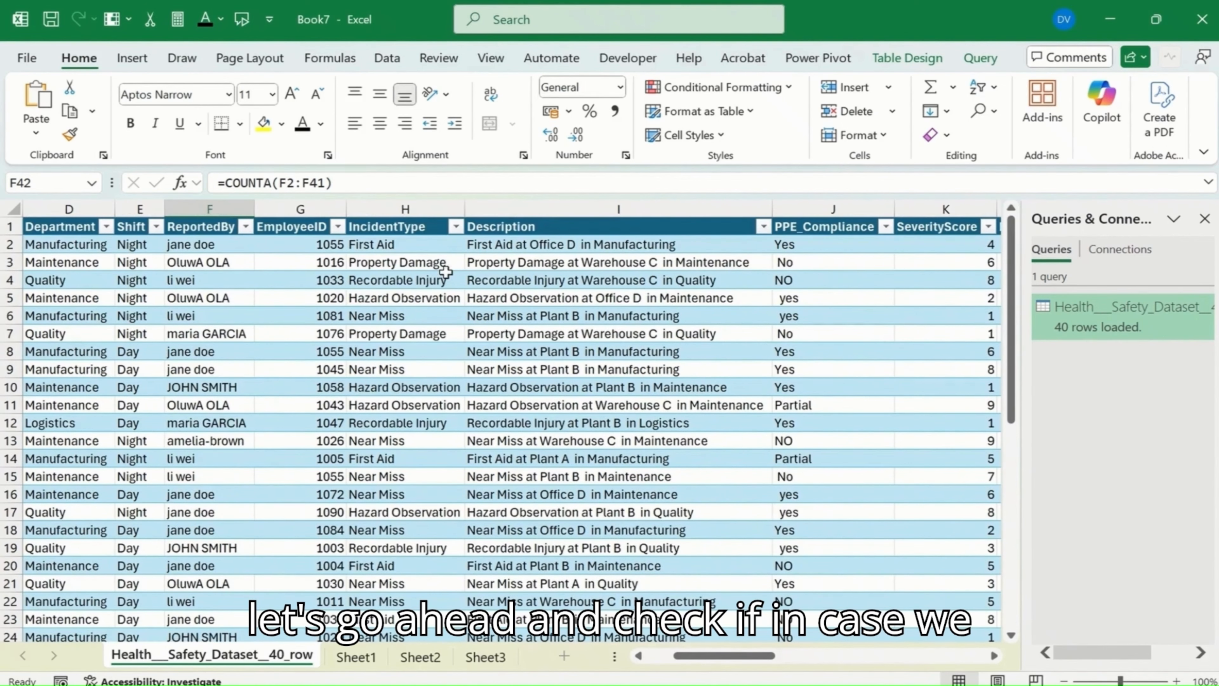
left_click(595, 244)
key("Right")
key("Right")
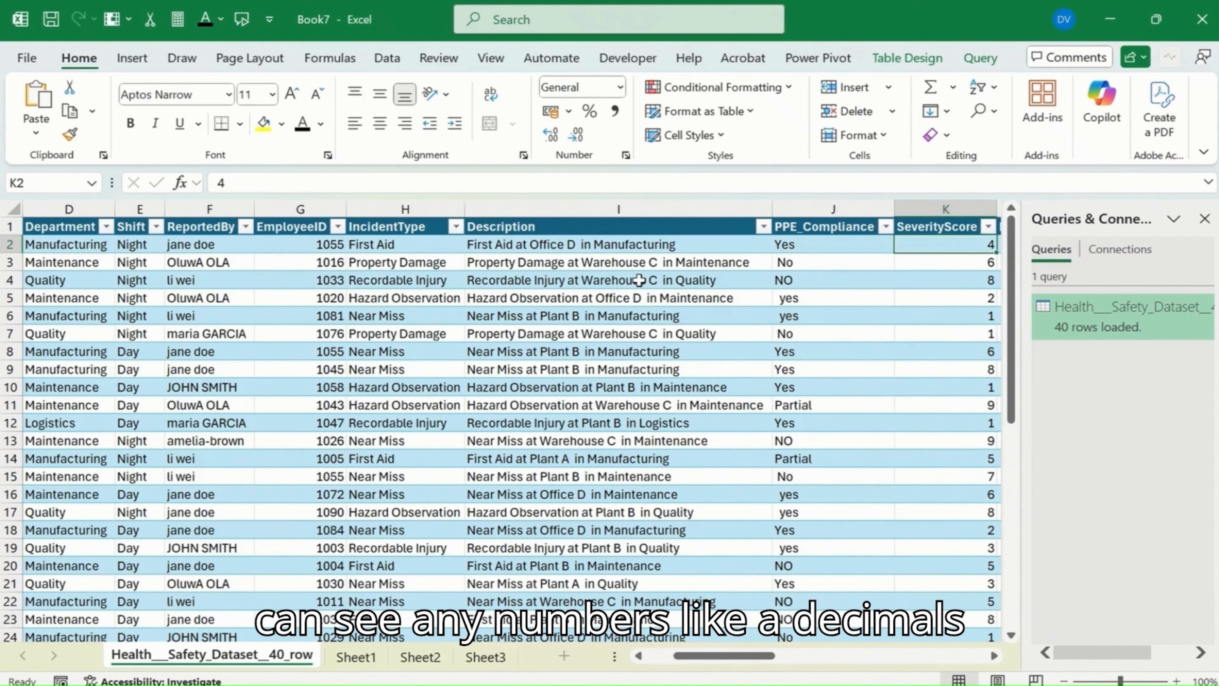
key("Right")
key("Right")
key("Right")
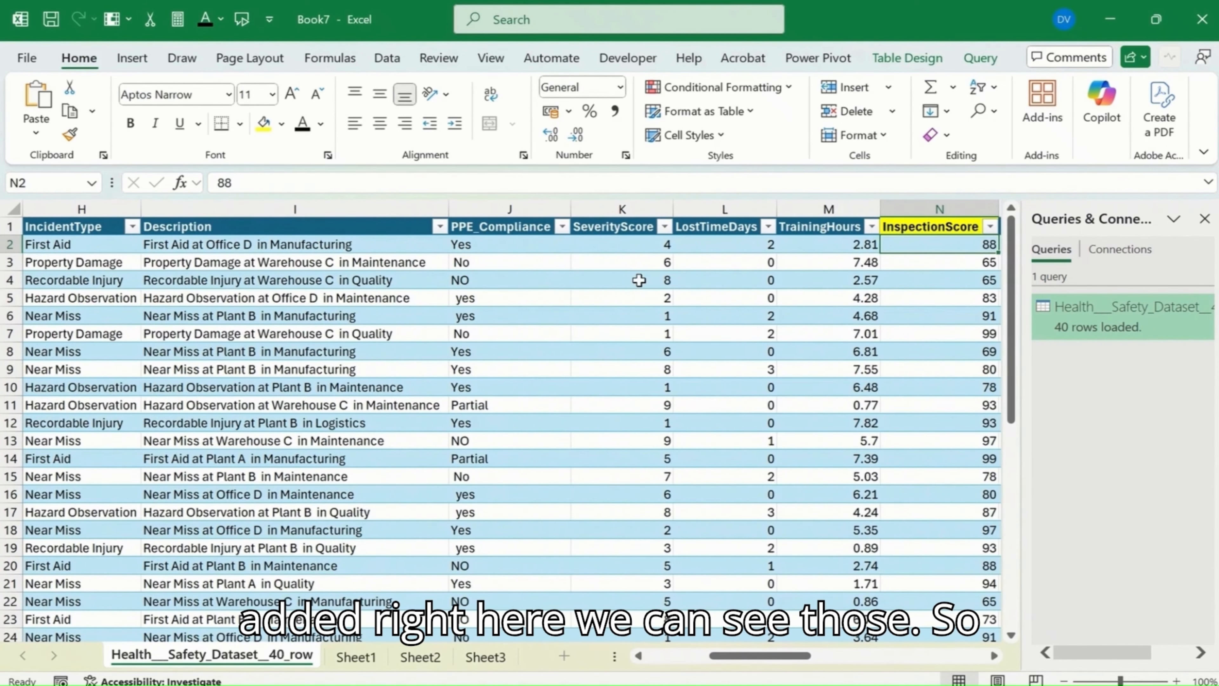
key("Left")
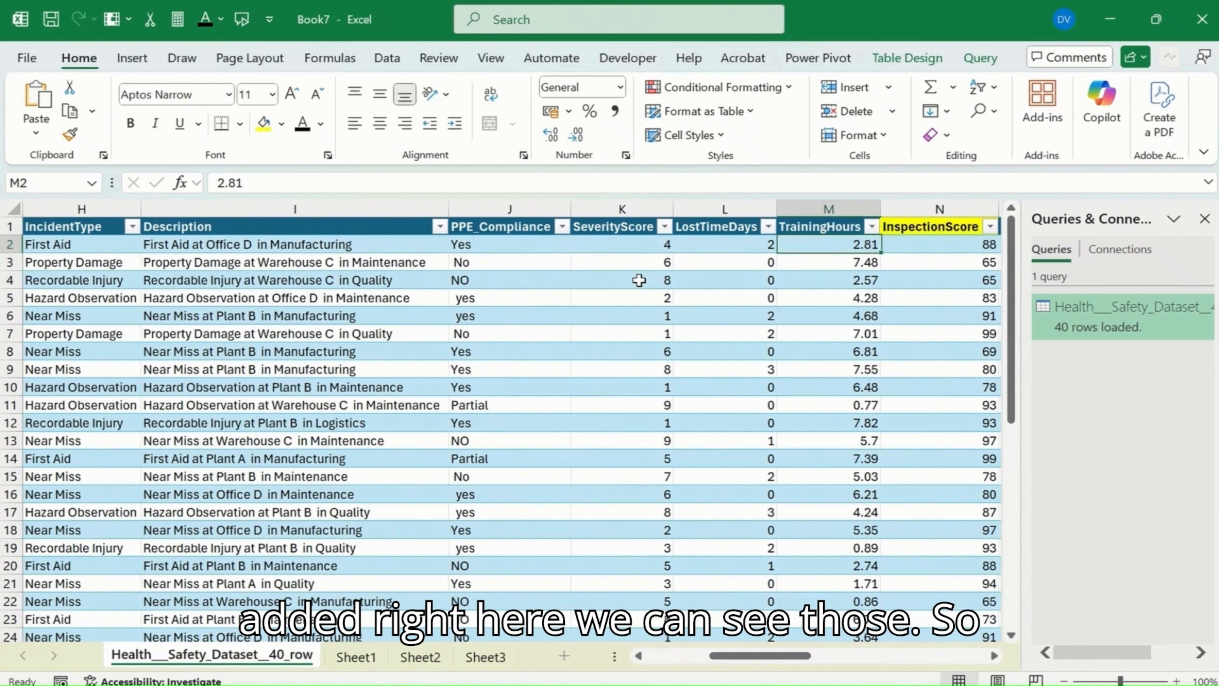
left_click(907, 205)
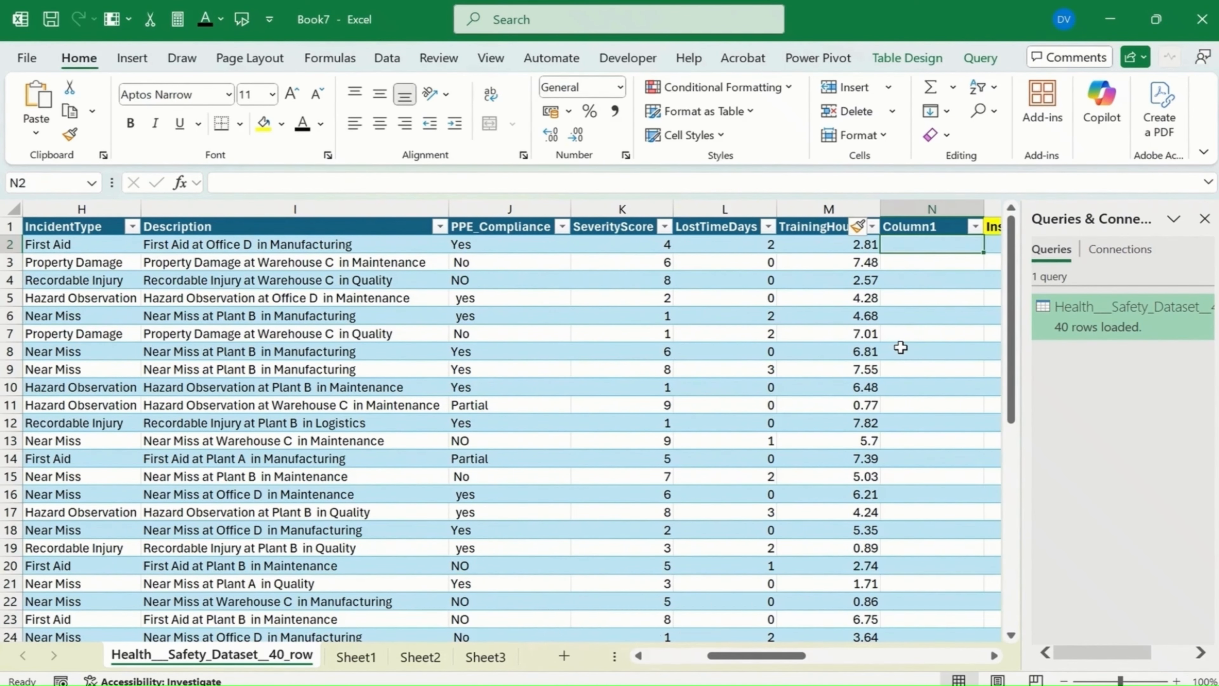
Step: Round the TrainingHours values to 1 decimal in the new Column1 with a ROUND formula starting in cell N2
type("=roun")
key("Tab")
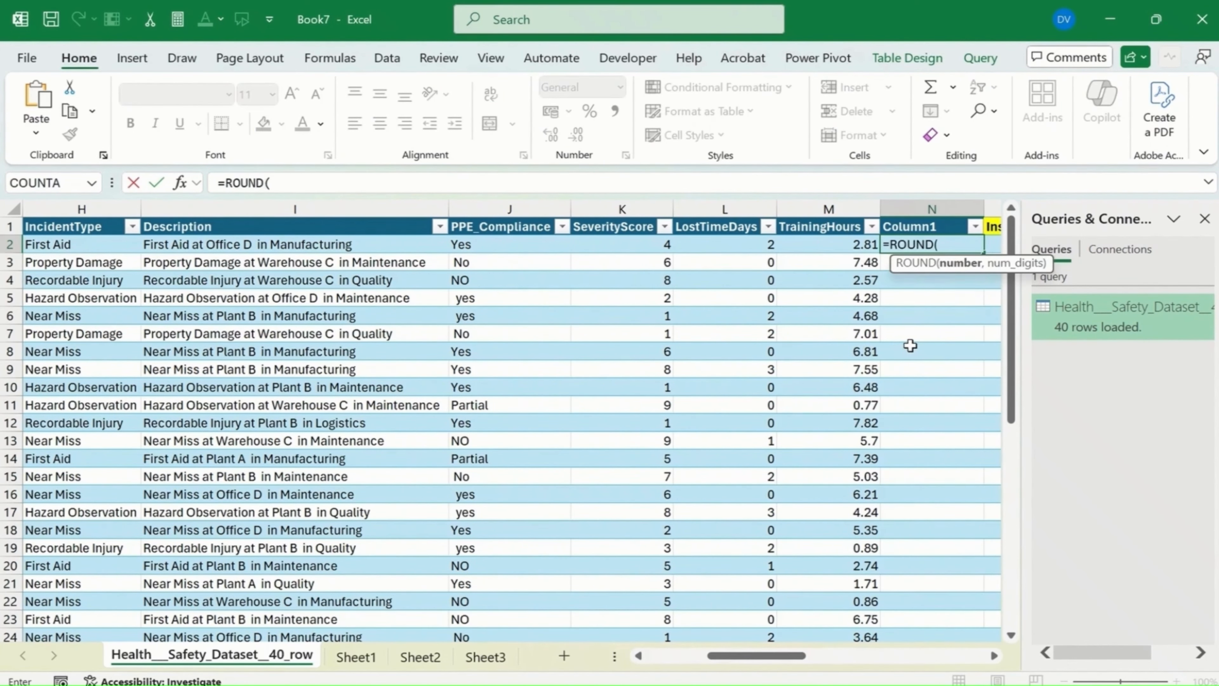
left_click(902, 249)
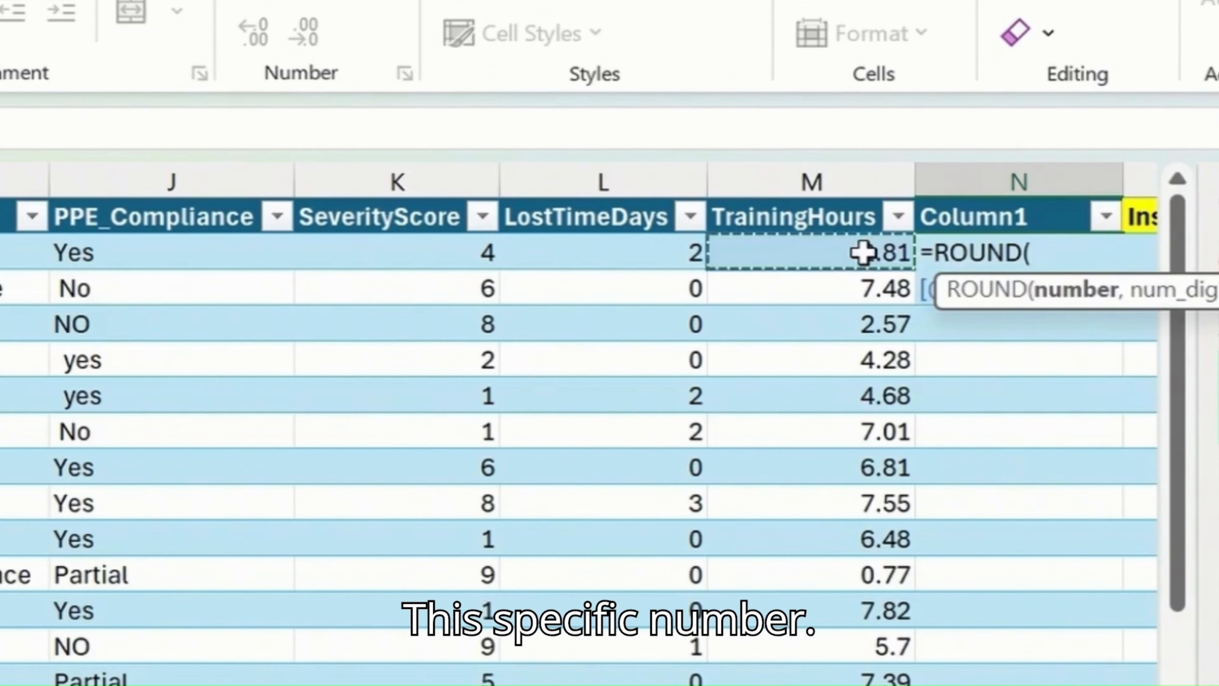
left_click(177, 134)
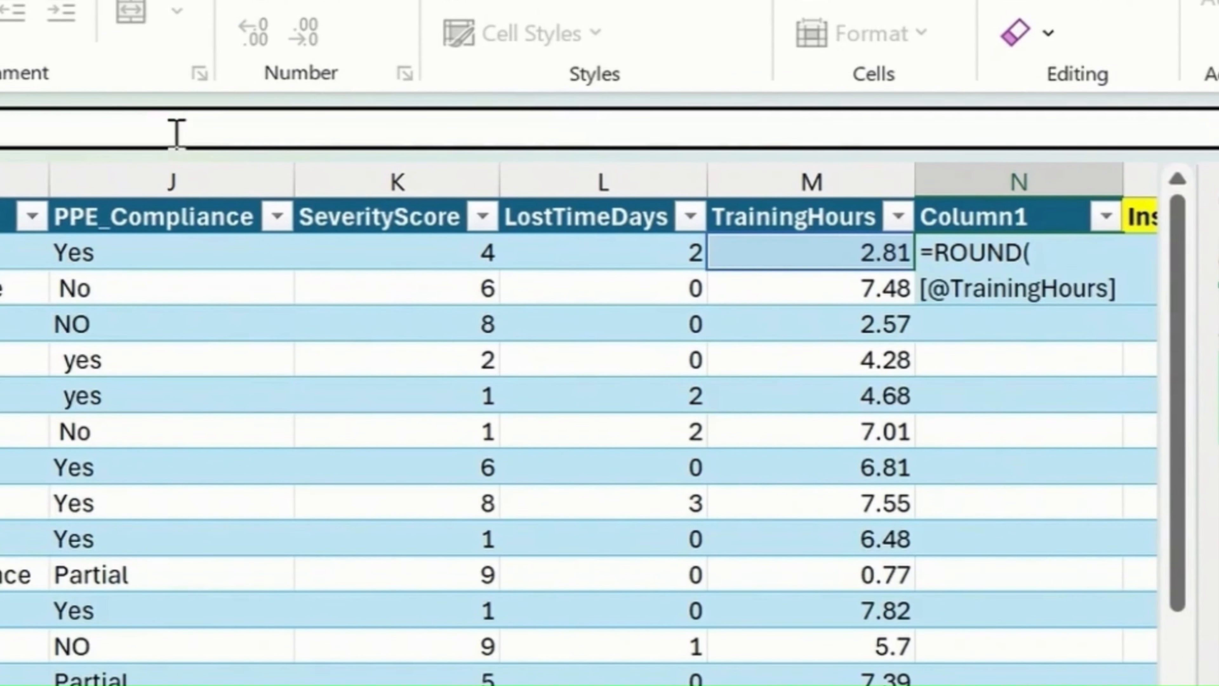
type(",")
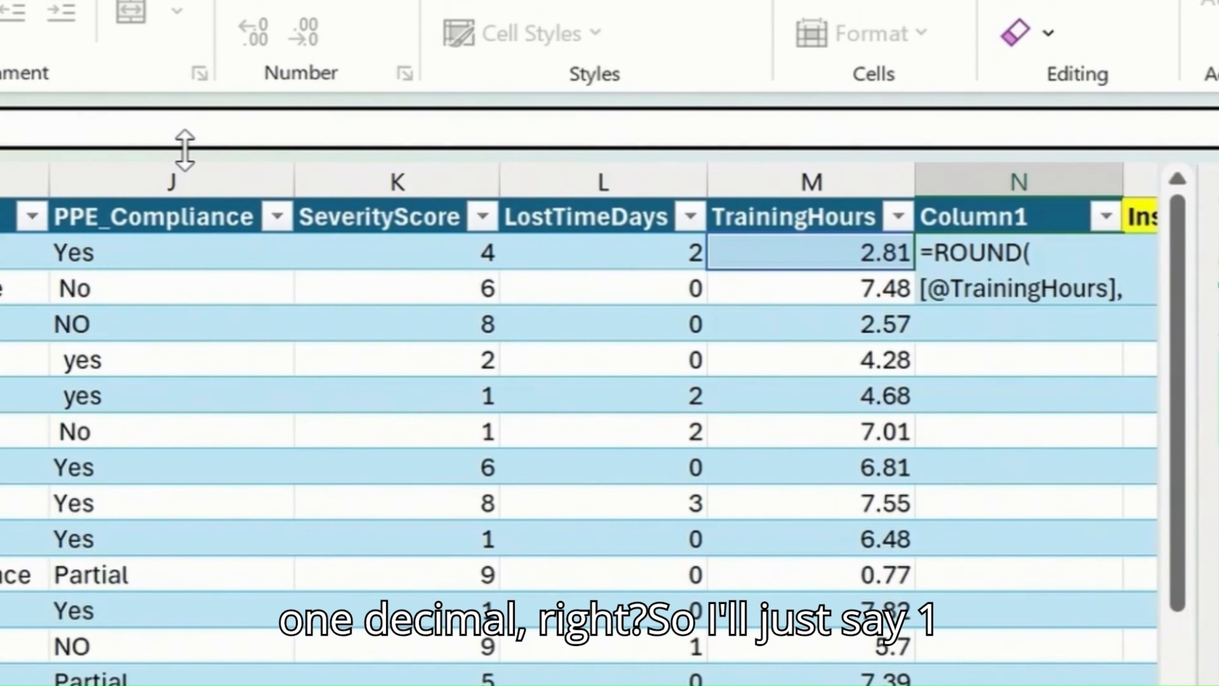
type("1)")
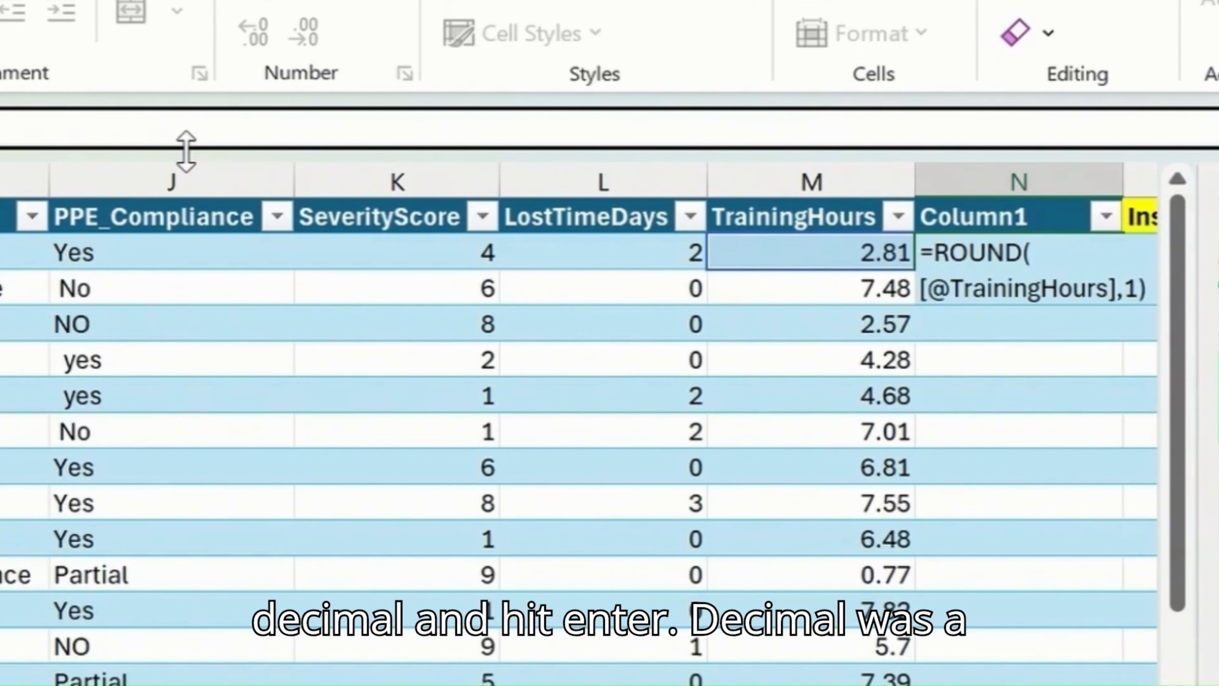
key("Return")
left_click(887, 257)
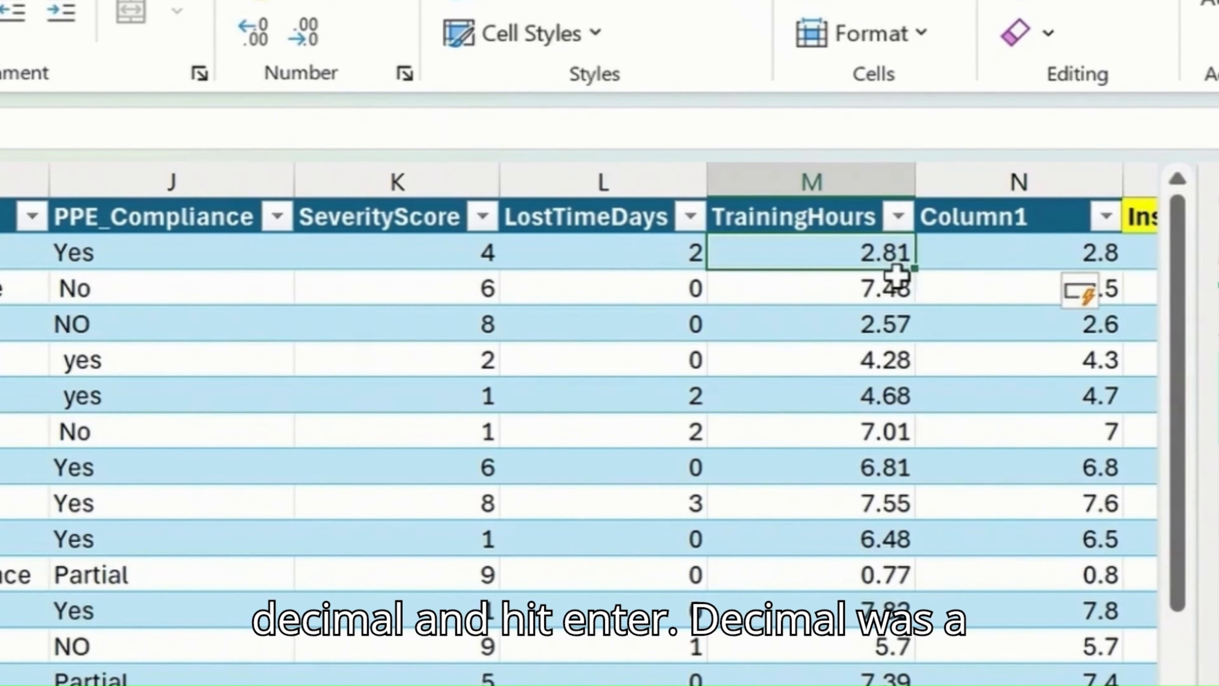
left_click(1038, 259)
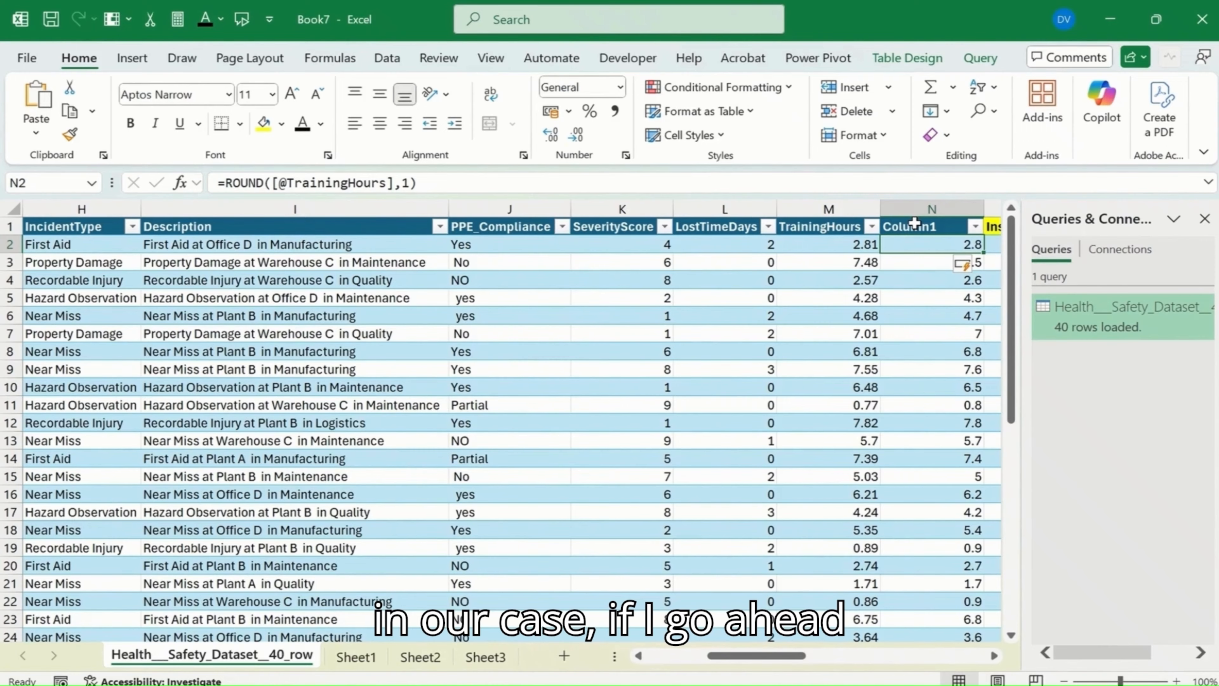
Step: Round the CostUSD value in V40 up to 0 decimals with the ROUNDUP function in cell V43 and compare both cells
key("Right")
key("Right")
key("Right")
key("Right")
key("Right")
key("Right")
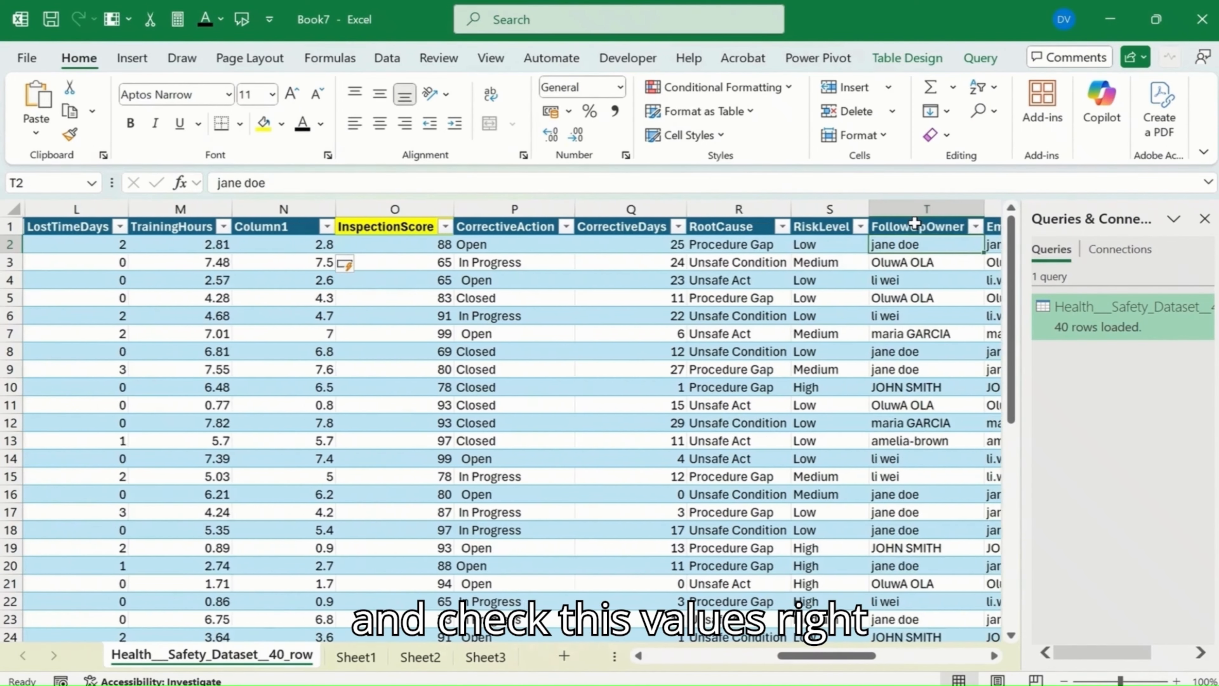
key("Right")
key("Right")
key("Right")
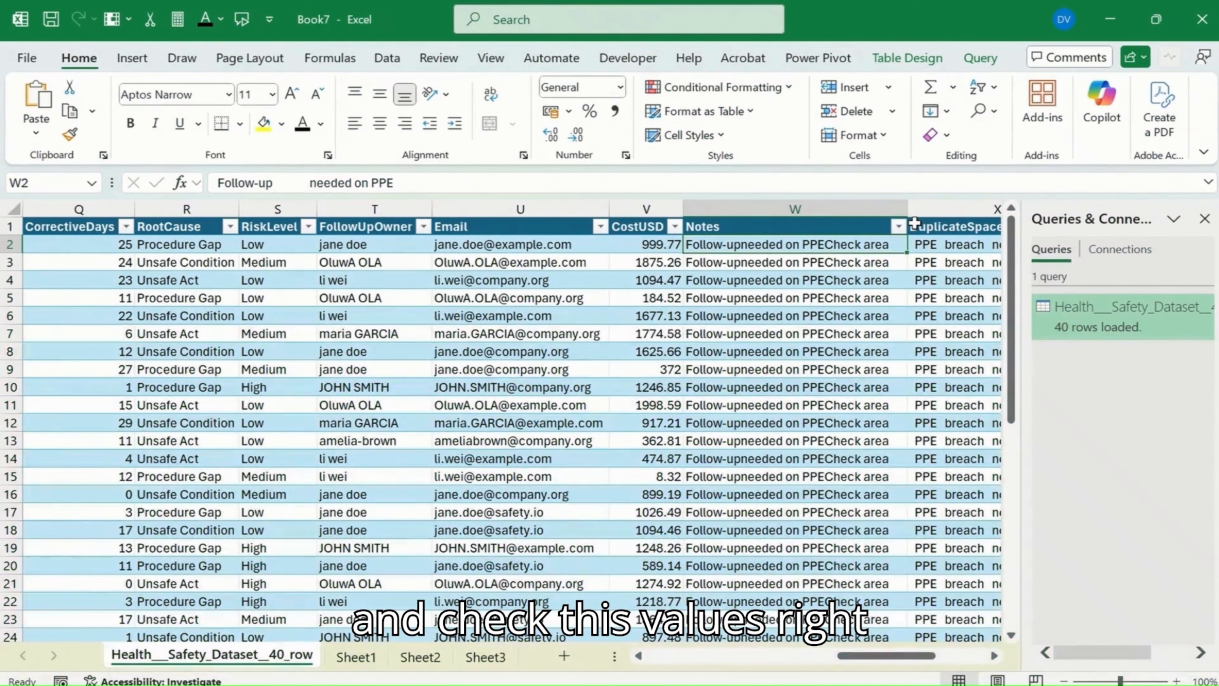
key("Left")
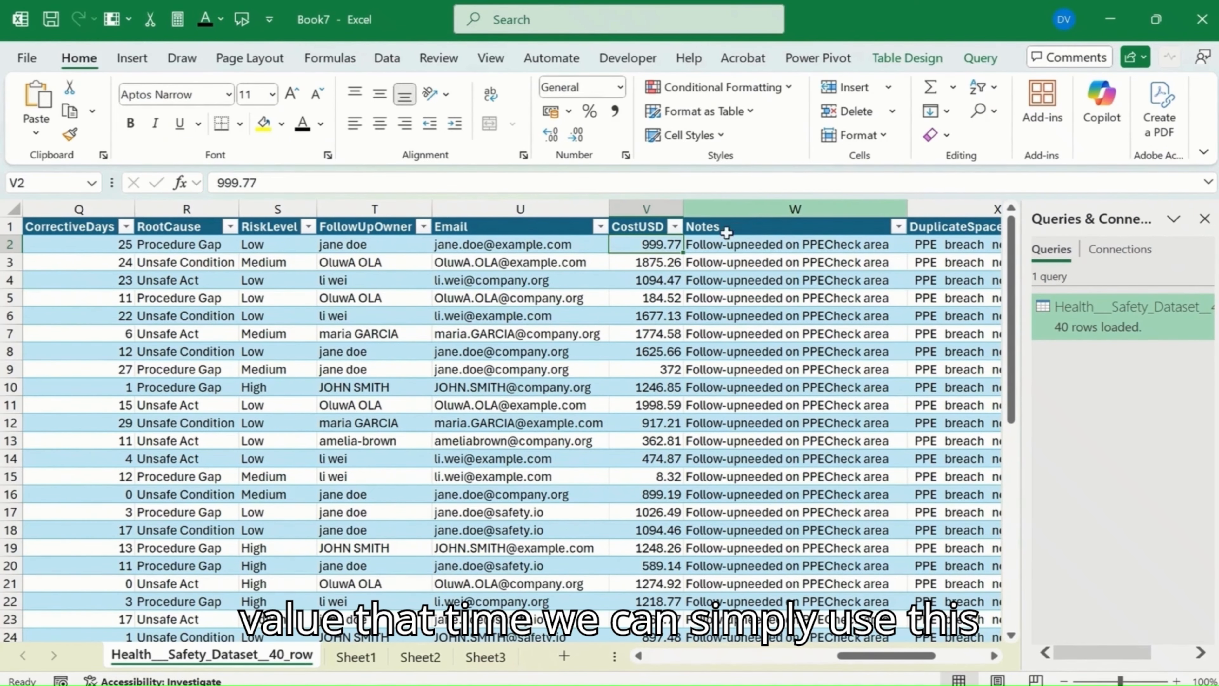
scroll(645, 387, "down", 10)
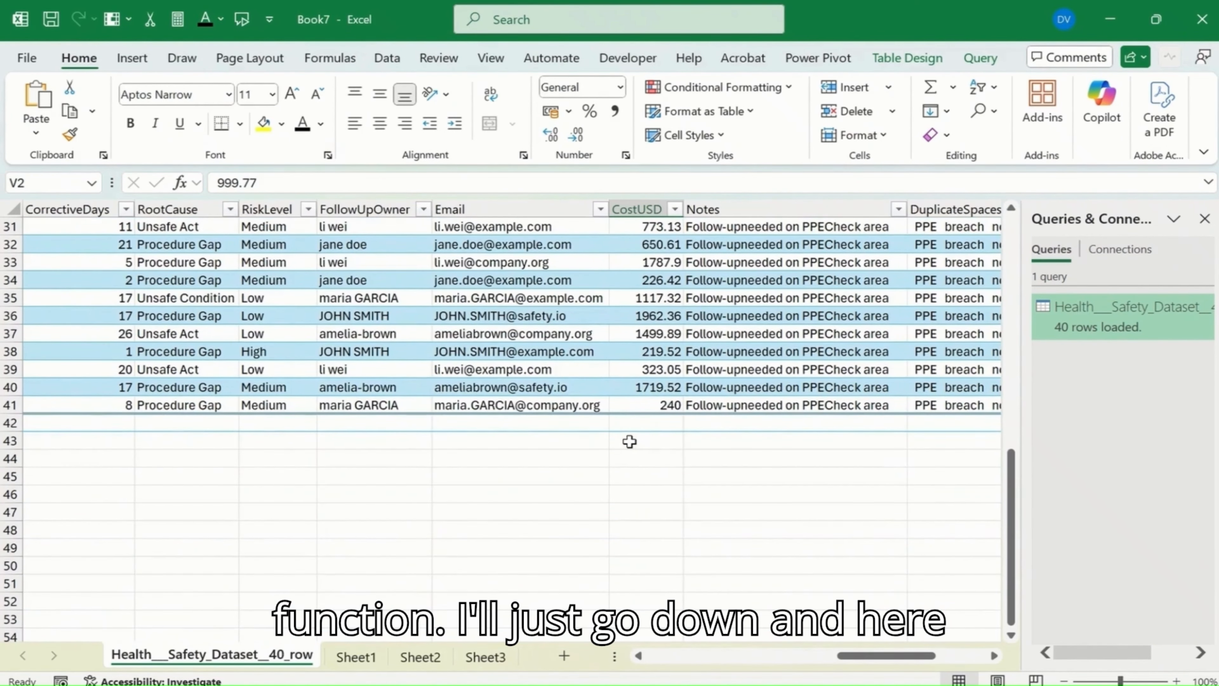
left_click(629, 442)
type("=")
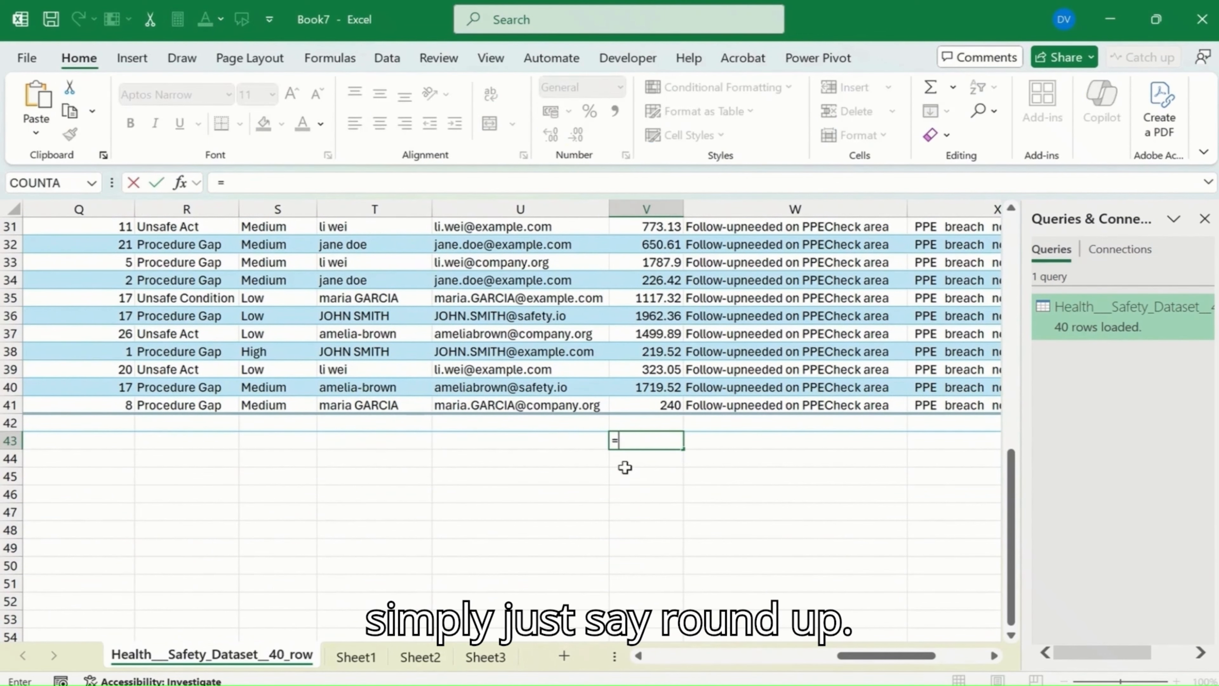
type("roundup")
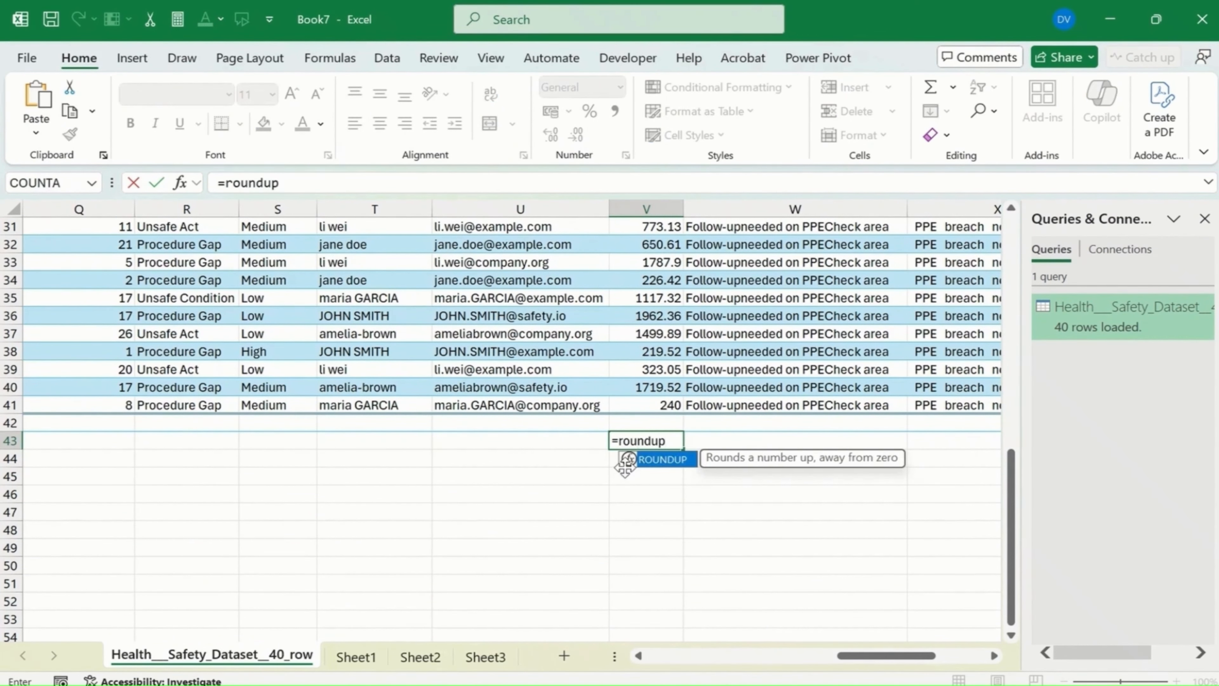
key("Tab")
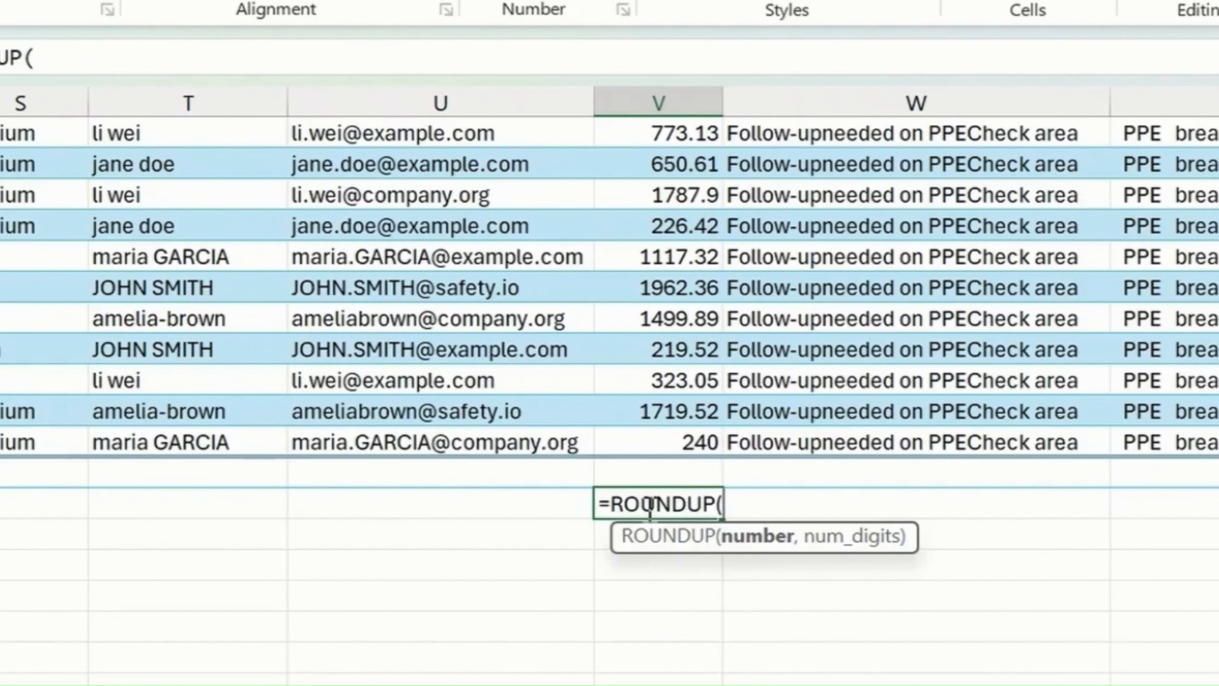
left_click(649, 384)
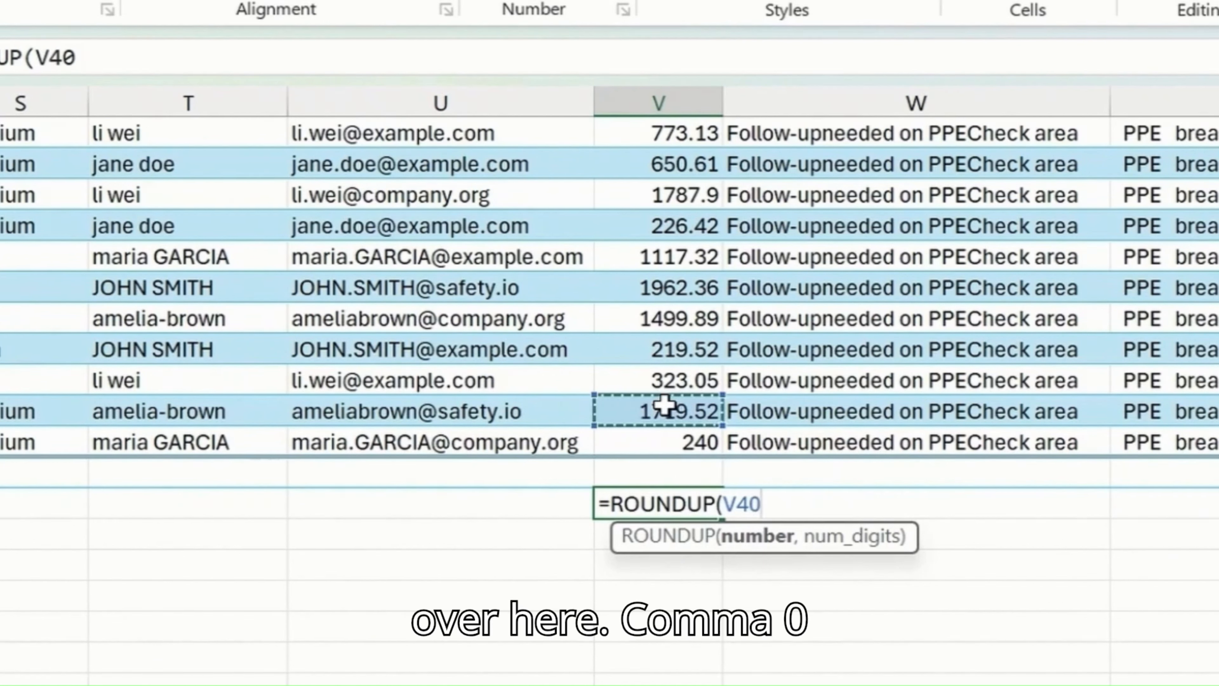
type(",0)")
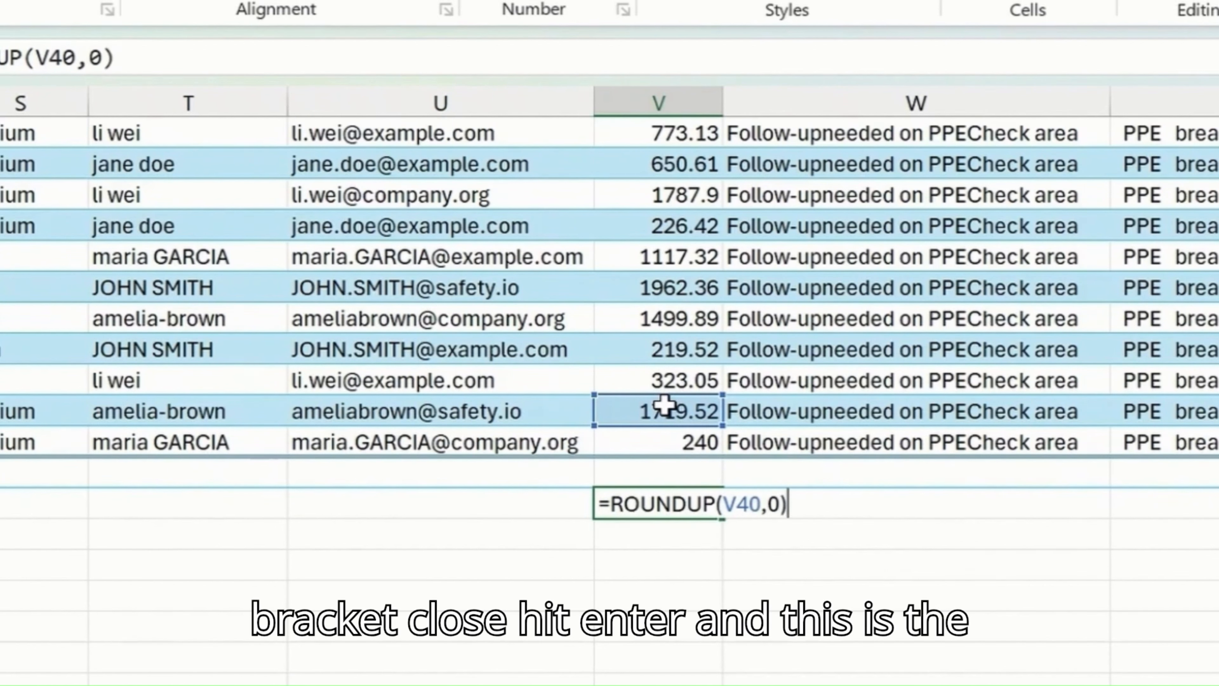
key("Return")
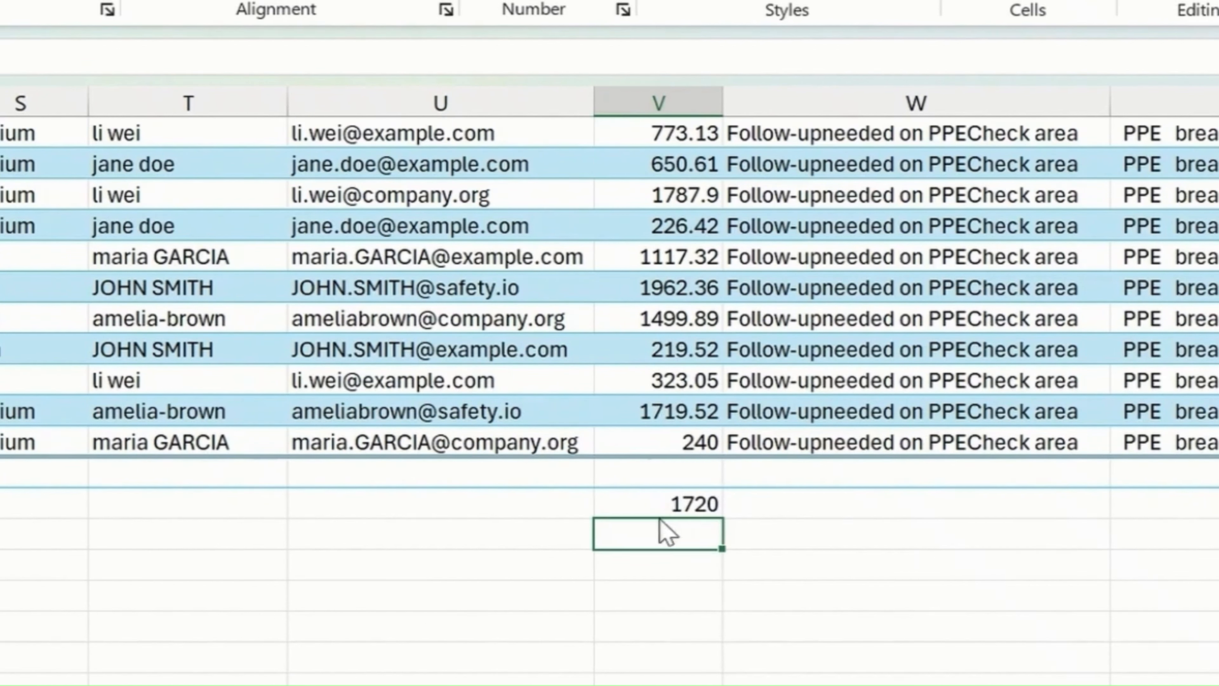
left_click(681, 412)
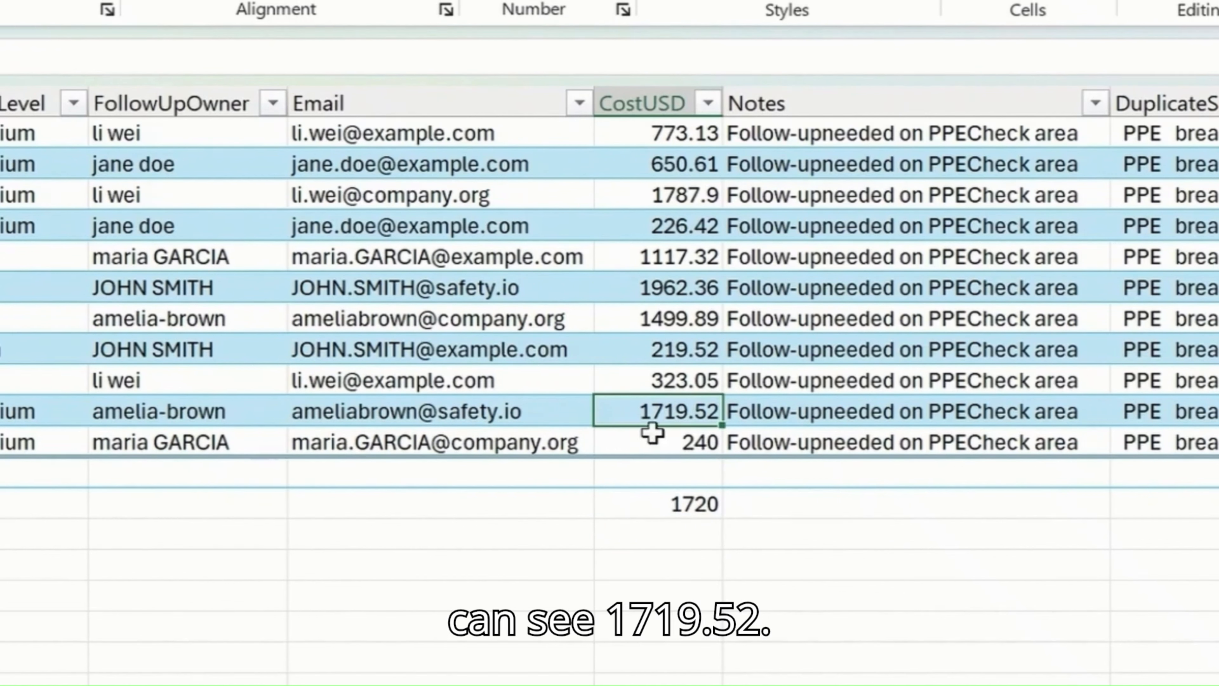
left_click(674, 508)
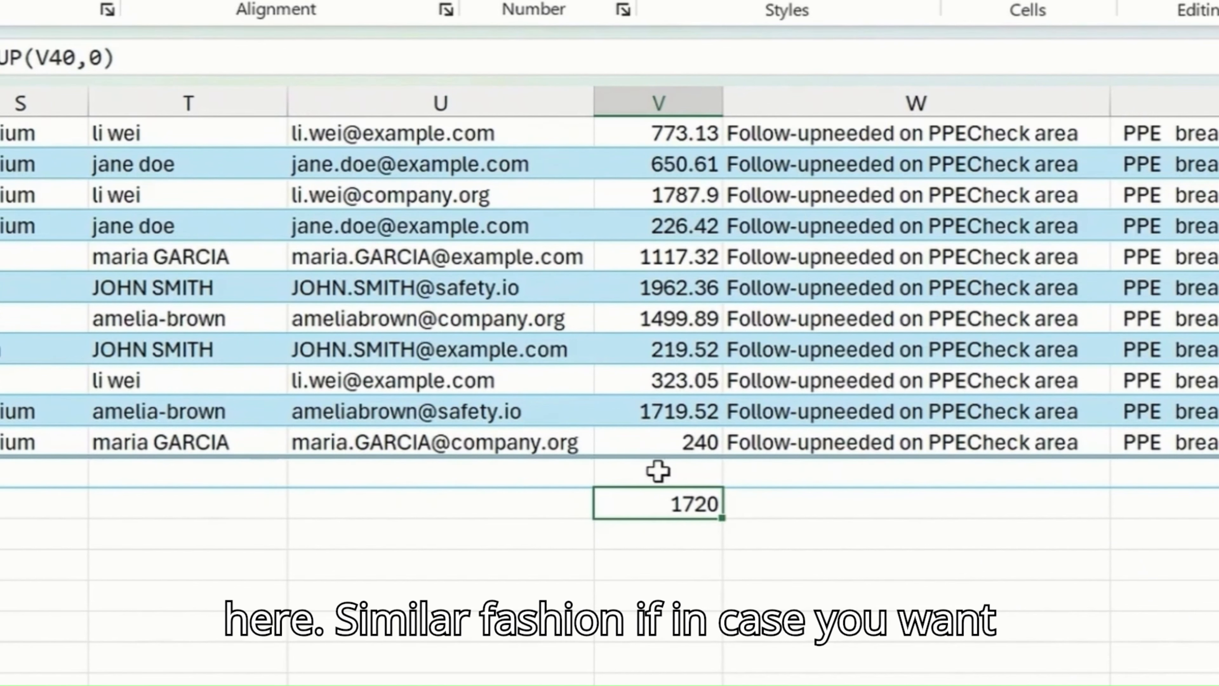
Step: Round the CostUSD value in V40 down to 0 decimals with ROUNDDOWN in cell V44 and compare it with the ROUNDUP cell
key("Return")
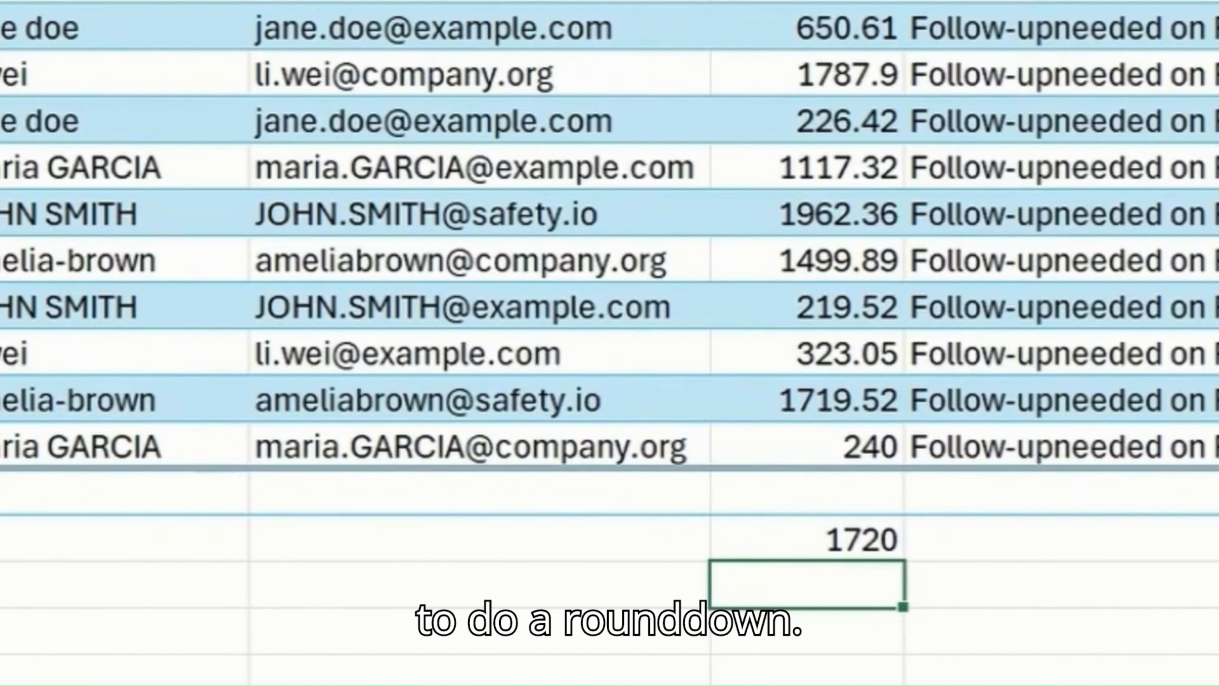
type("=round")
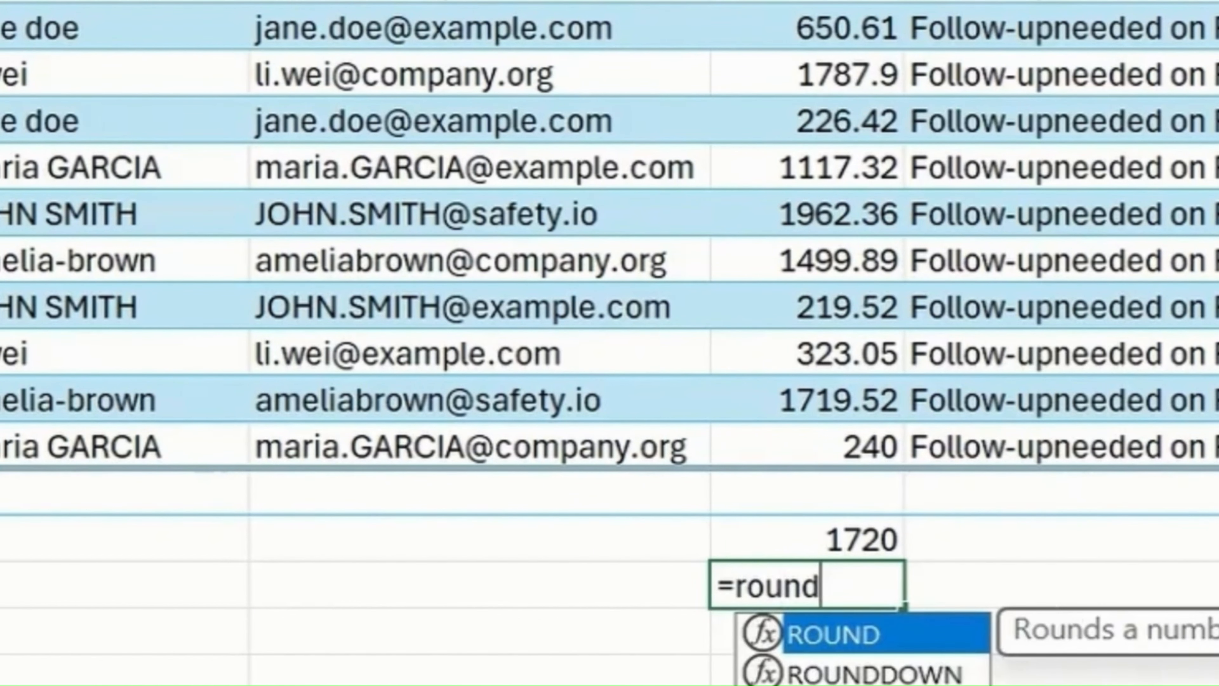
left_click(950, 672)
double_click(950, 672)
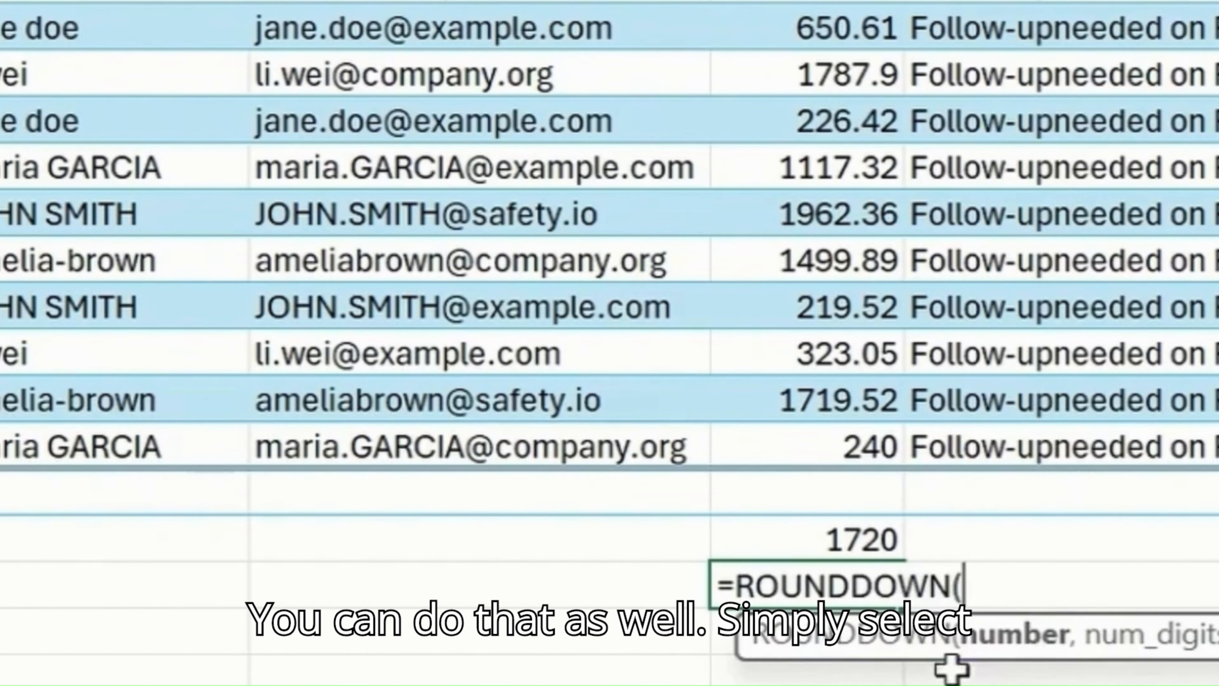
left_click(879, 391)
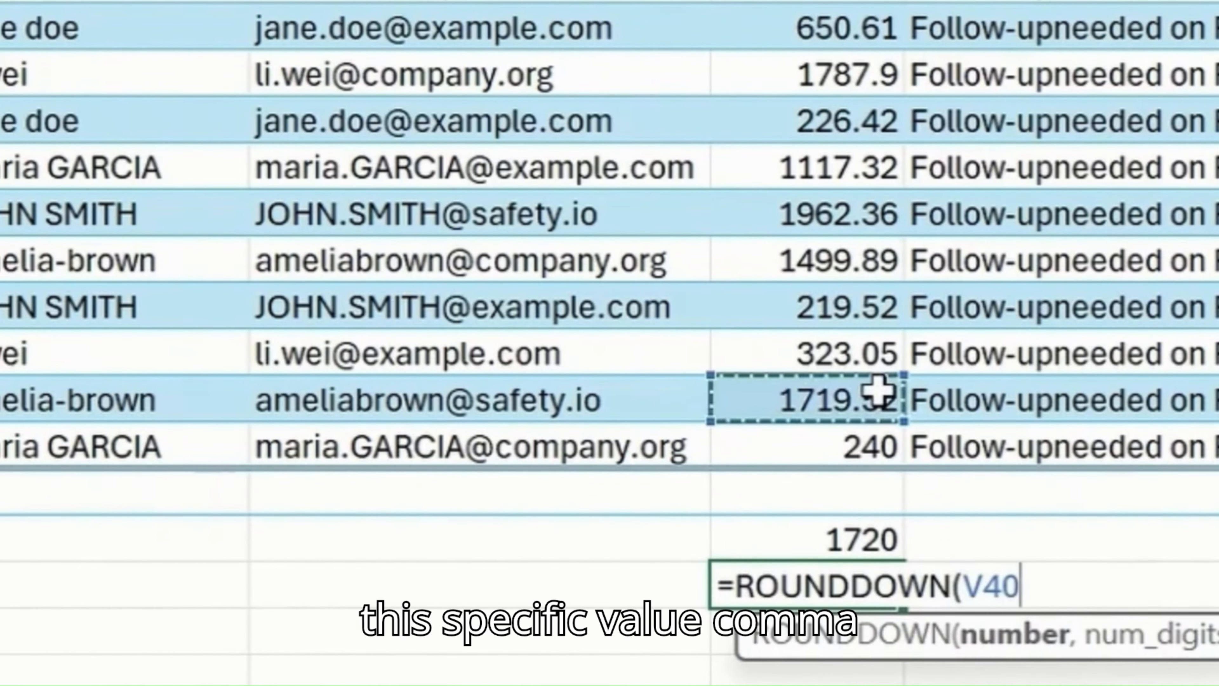
type(",")
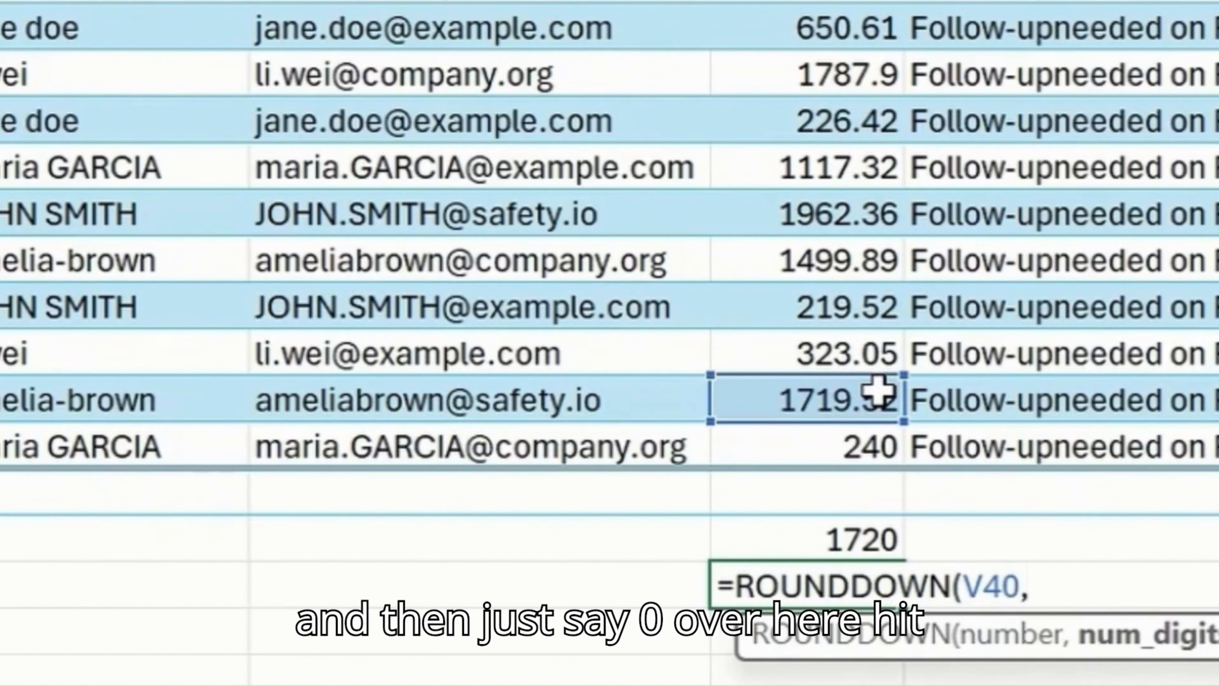
type("0")
key("Return")
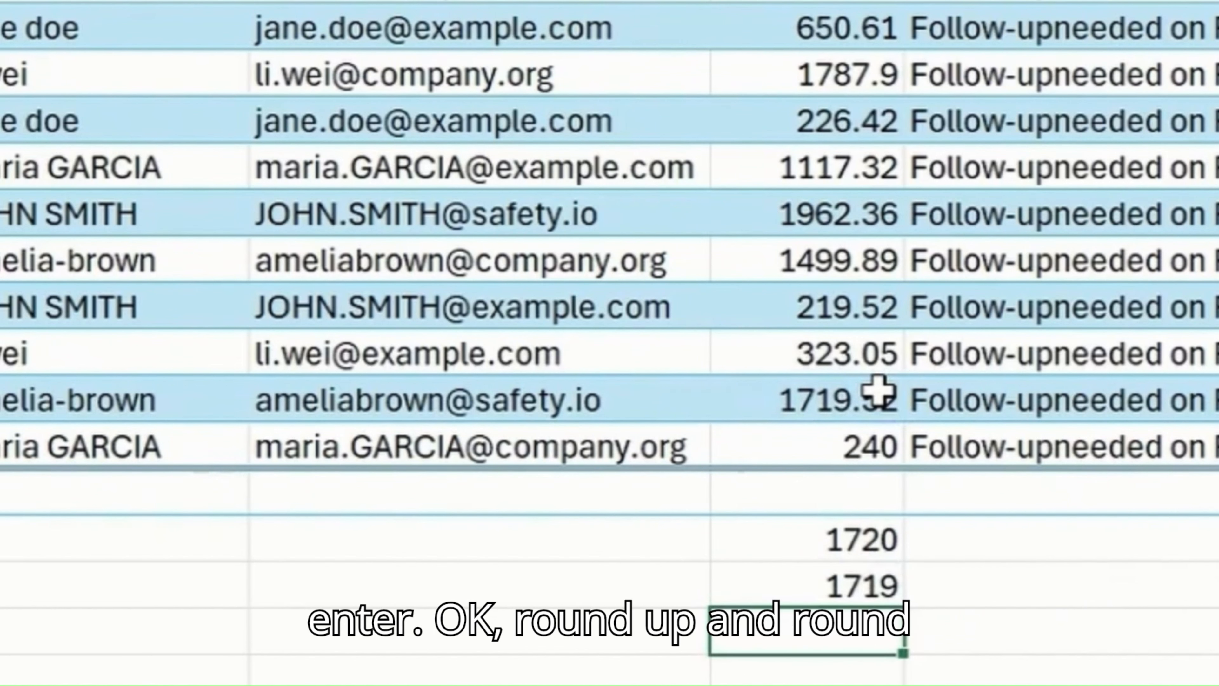
left_click(888, 540)
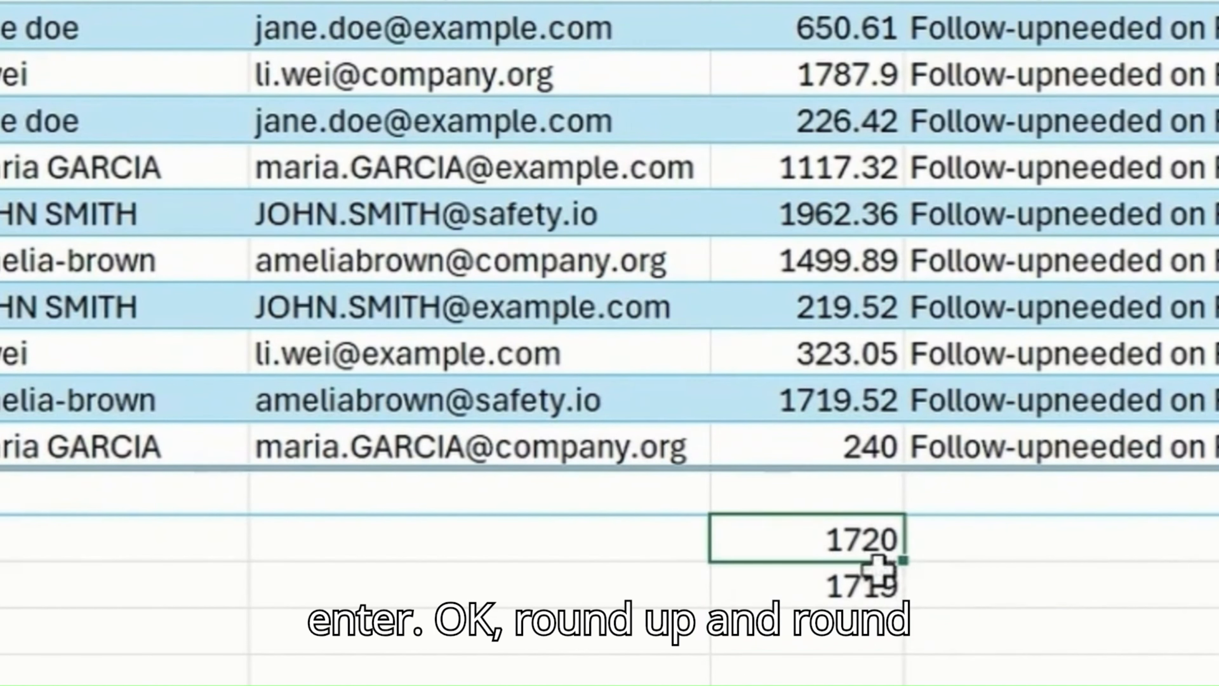
left_click(869, 572)
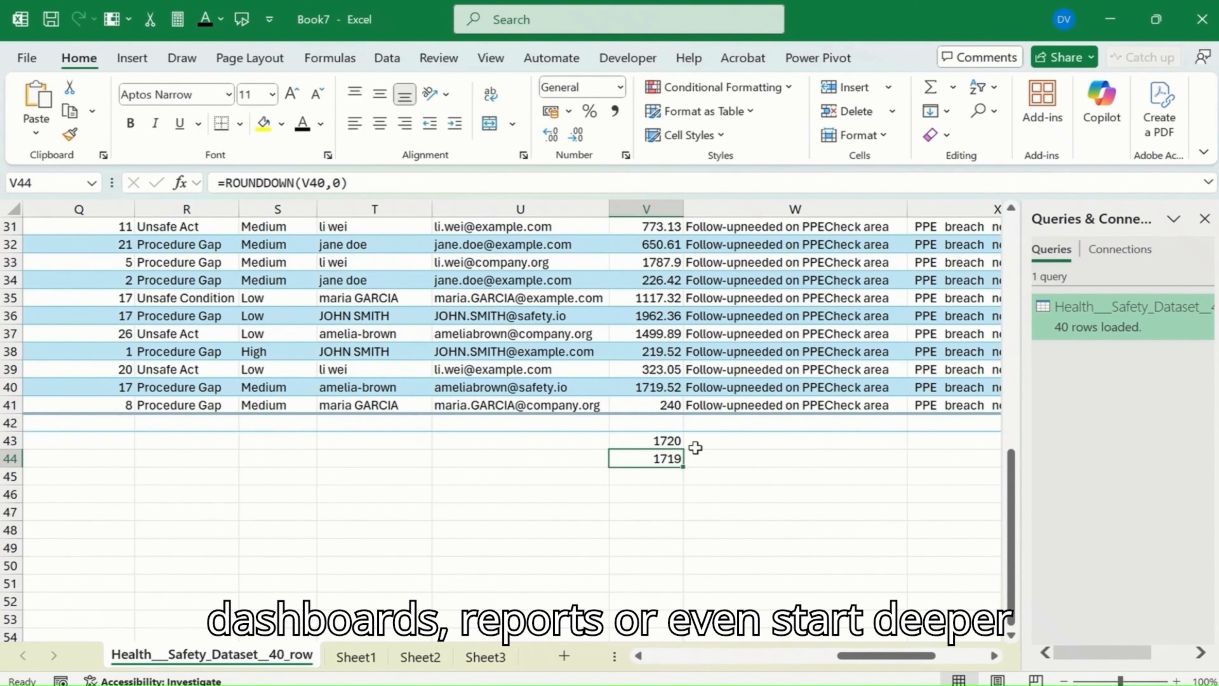
scroll(456, 401, "up", 10)
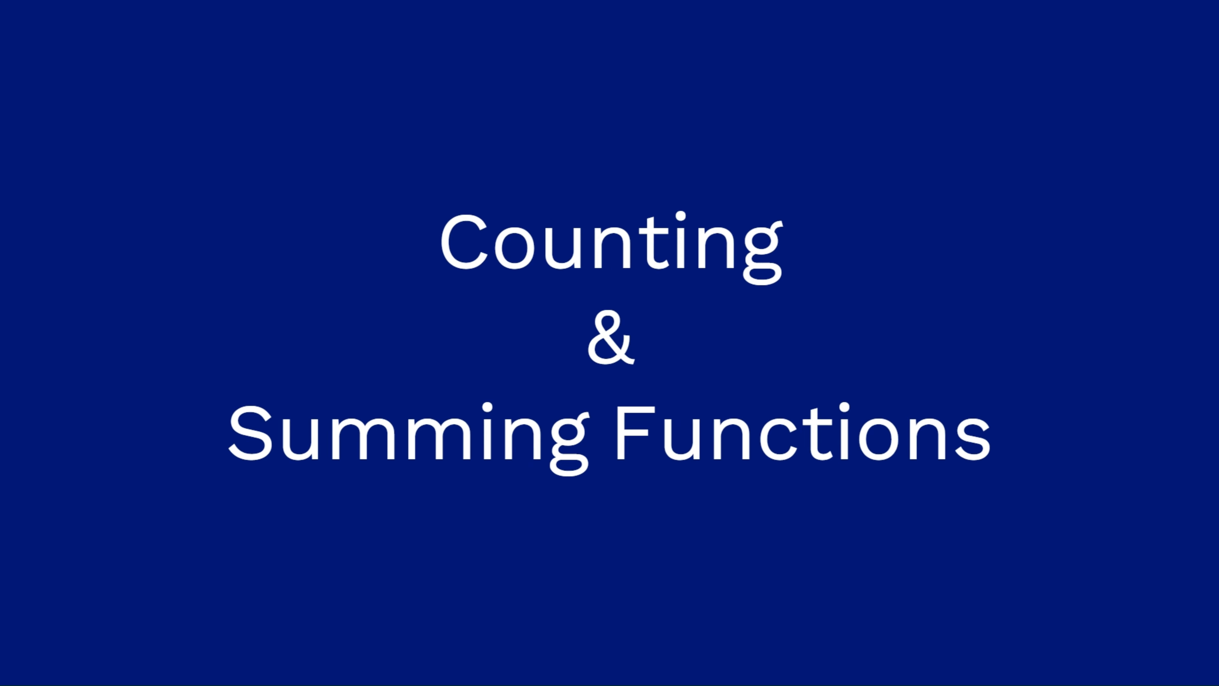
Step: In the Book2 workbook, enter the formula =Counif in cell AA2, beside the table's ReplaceMe column
left_click(361, 326)
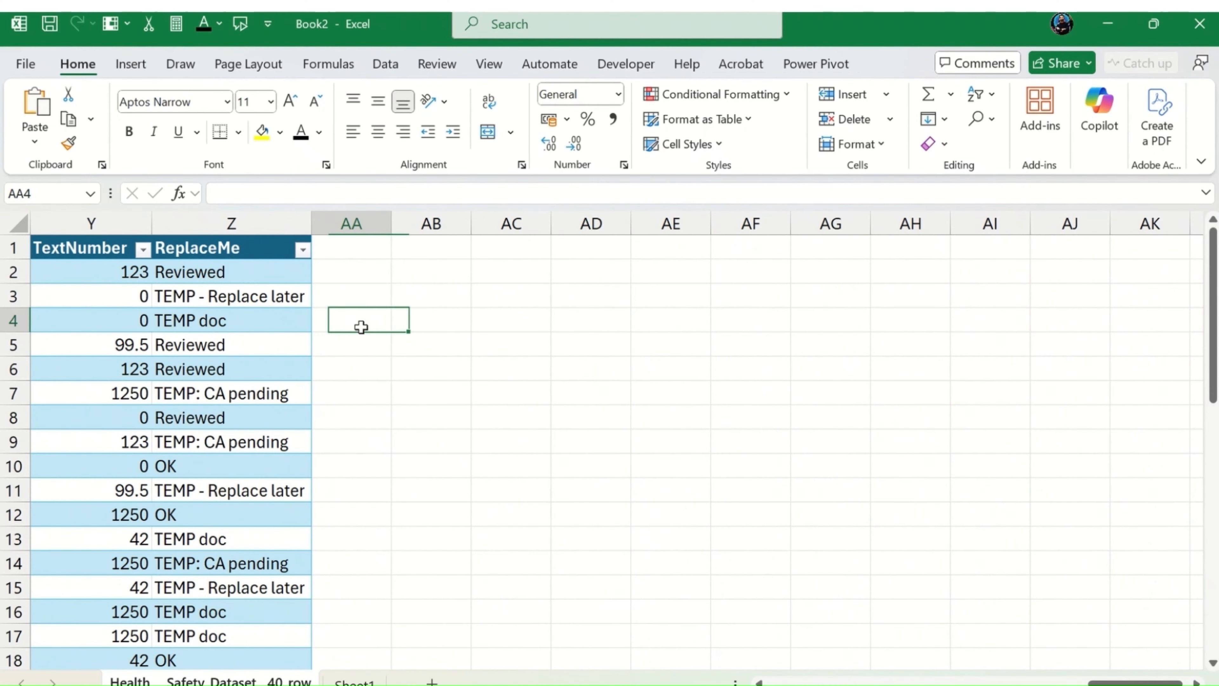
key("Left")
key("Up")
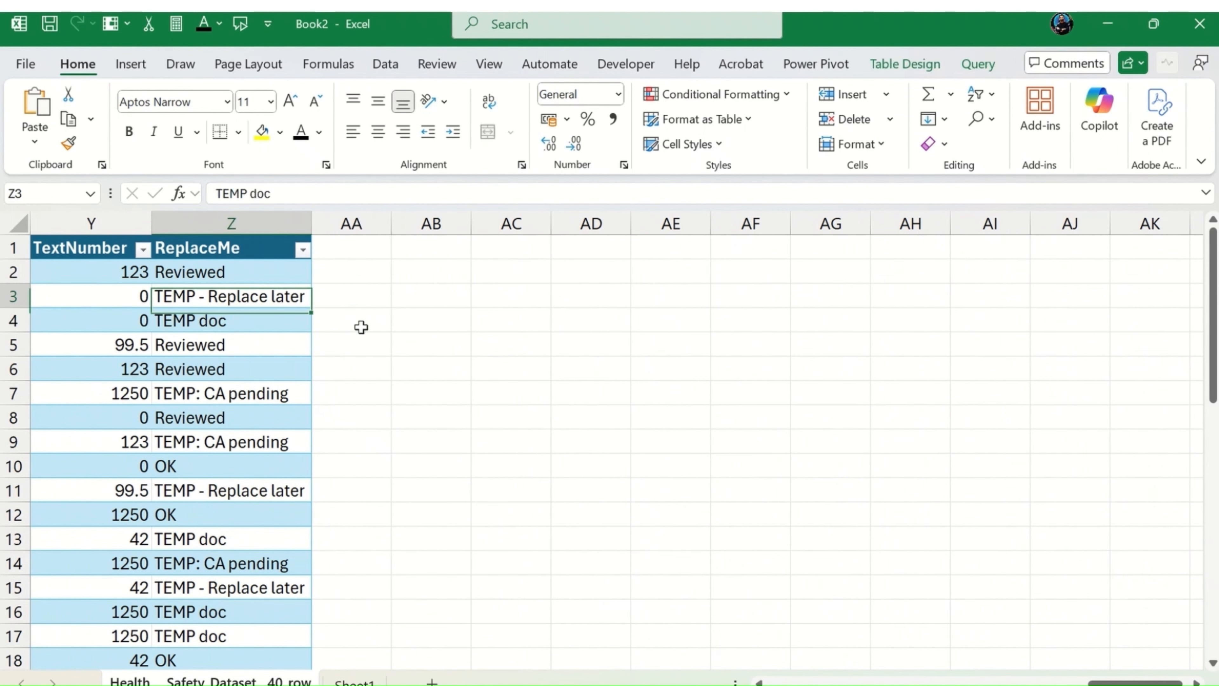
key("Right")
key("Up")
key("Up")
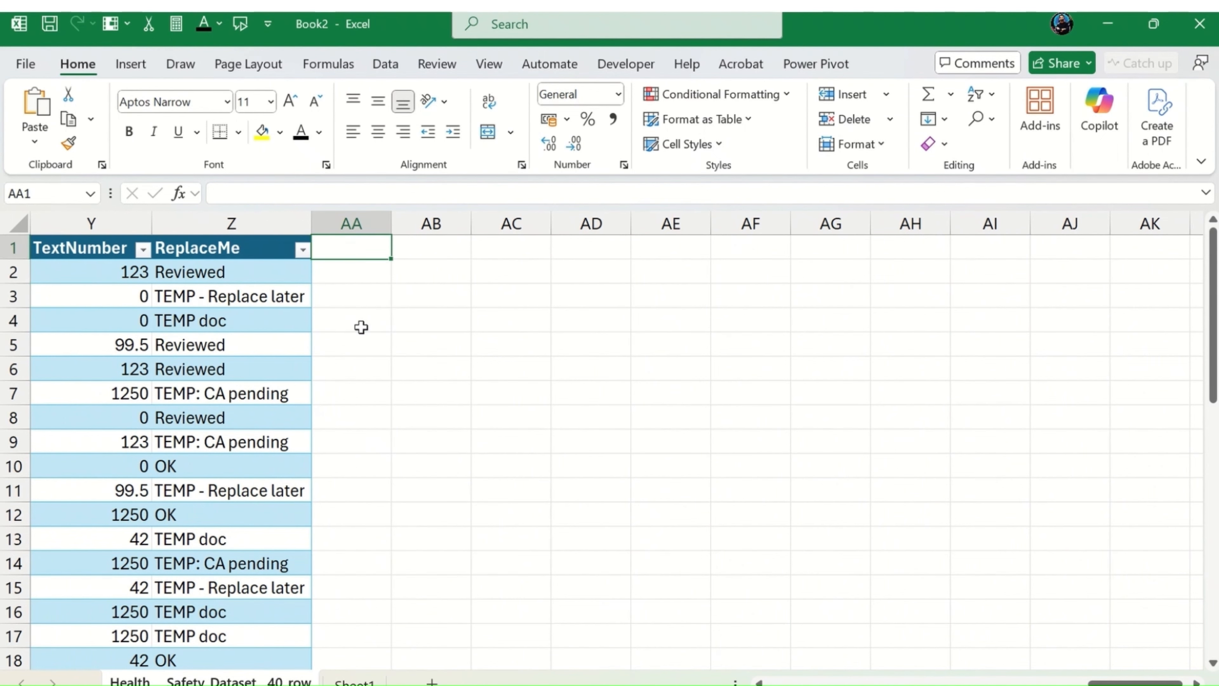
key("Down")
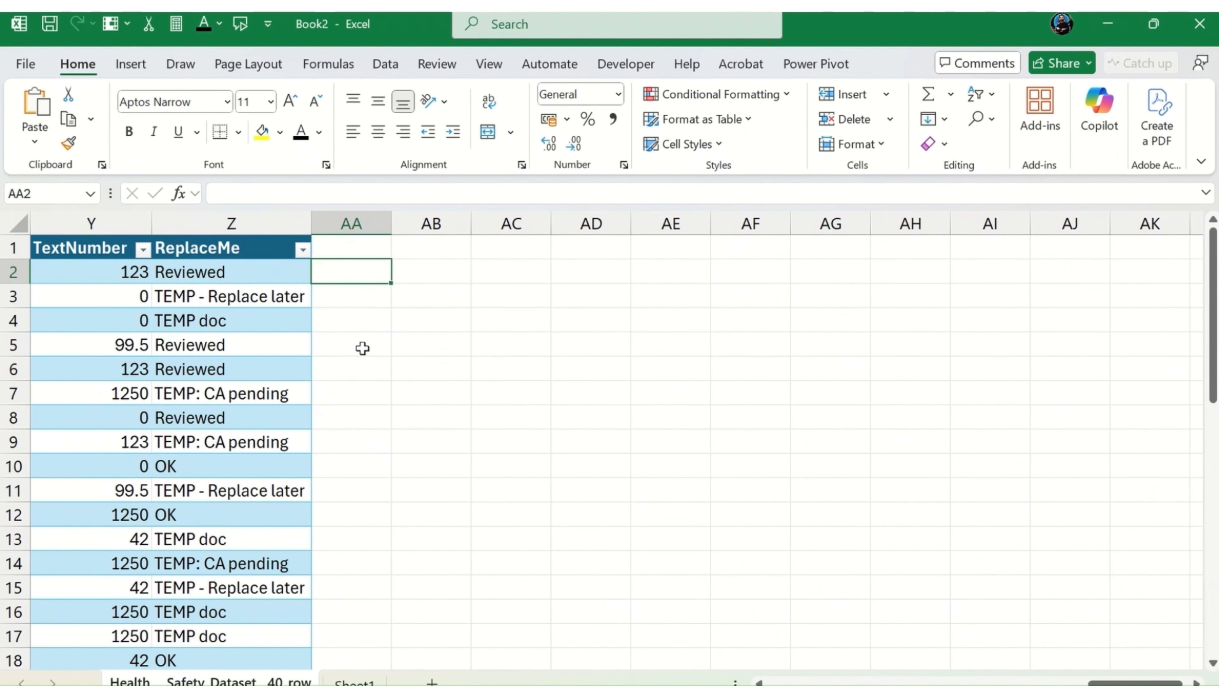
type("-")
key("BackSpace")
type("=Counif")
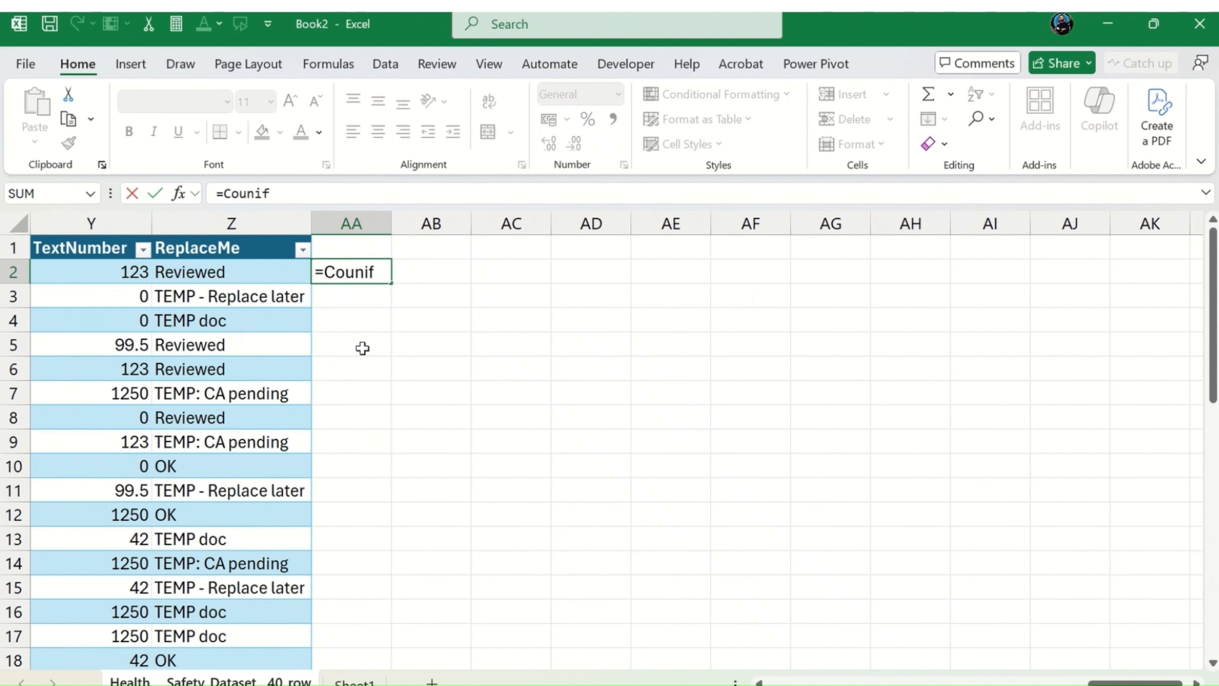
key("Tab")
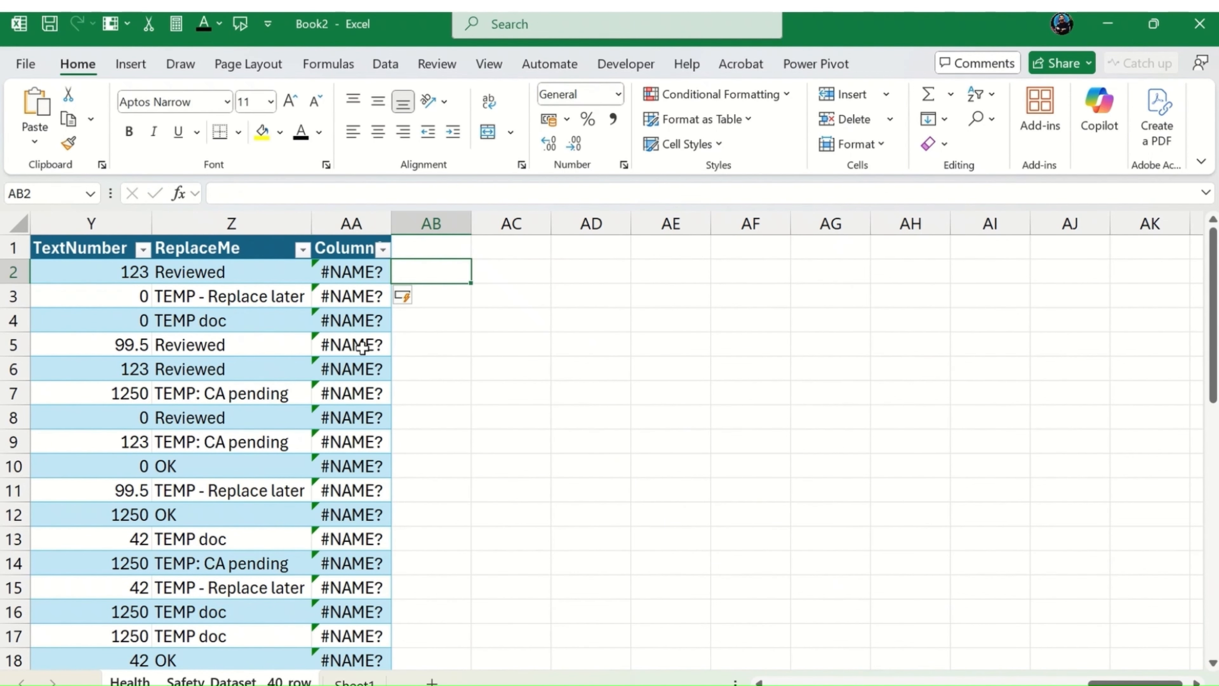
Step: Correct the misspelled function in cell AA2 so that the formula starts with =COUNTIF(
key("Left")
left_click(335, 193)
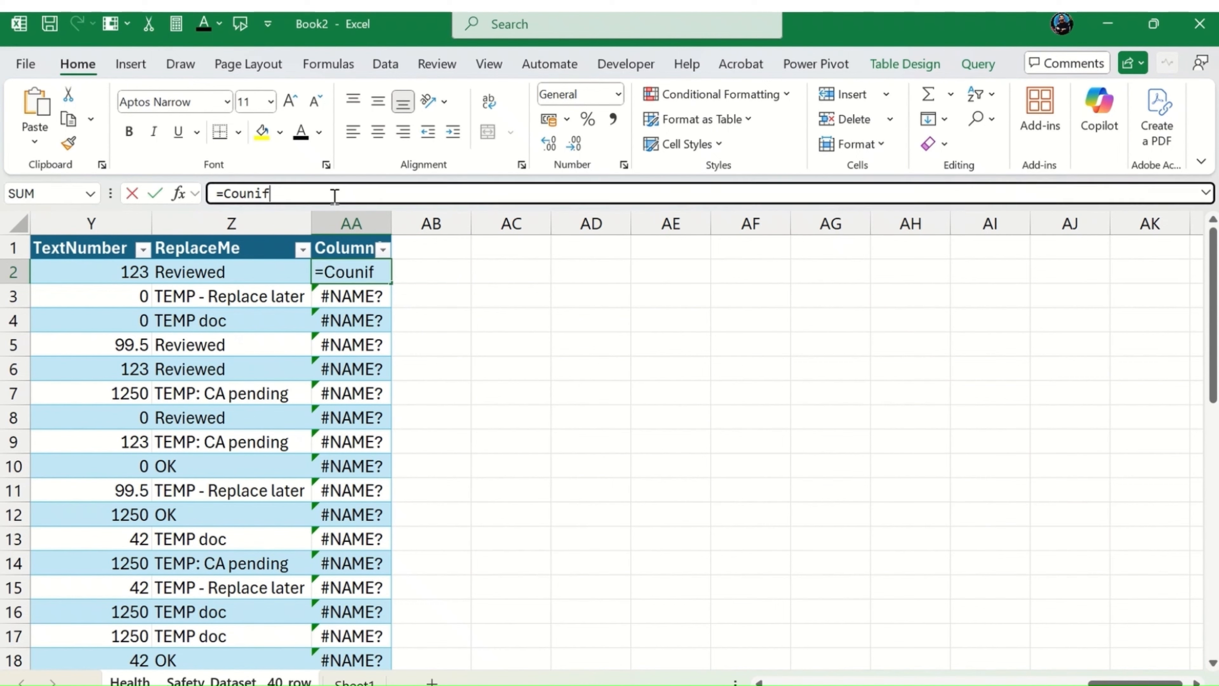
key("BackSpace")
key("BackSpace")
key("BackSpace")
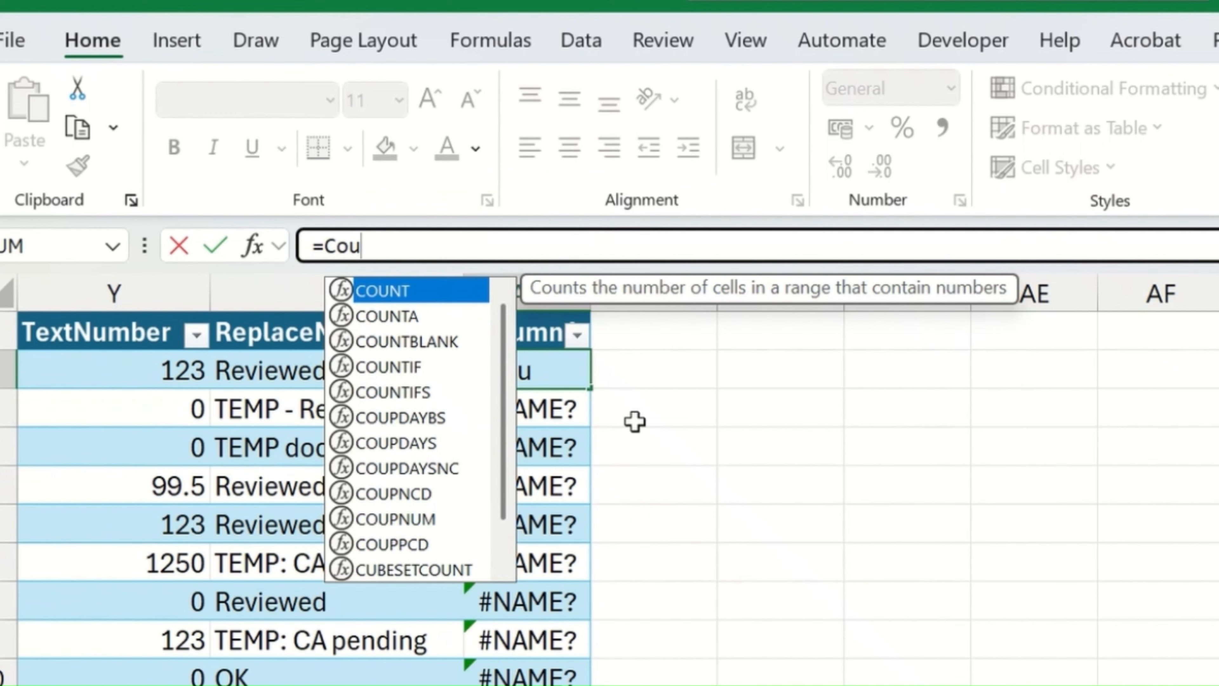
key("Down")
key("Down")
key("Down")
key("Tab")
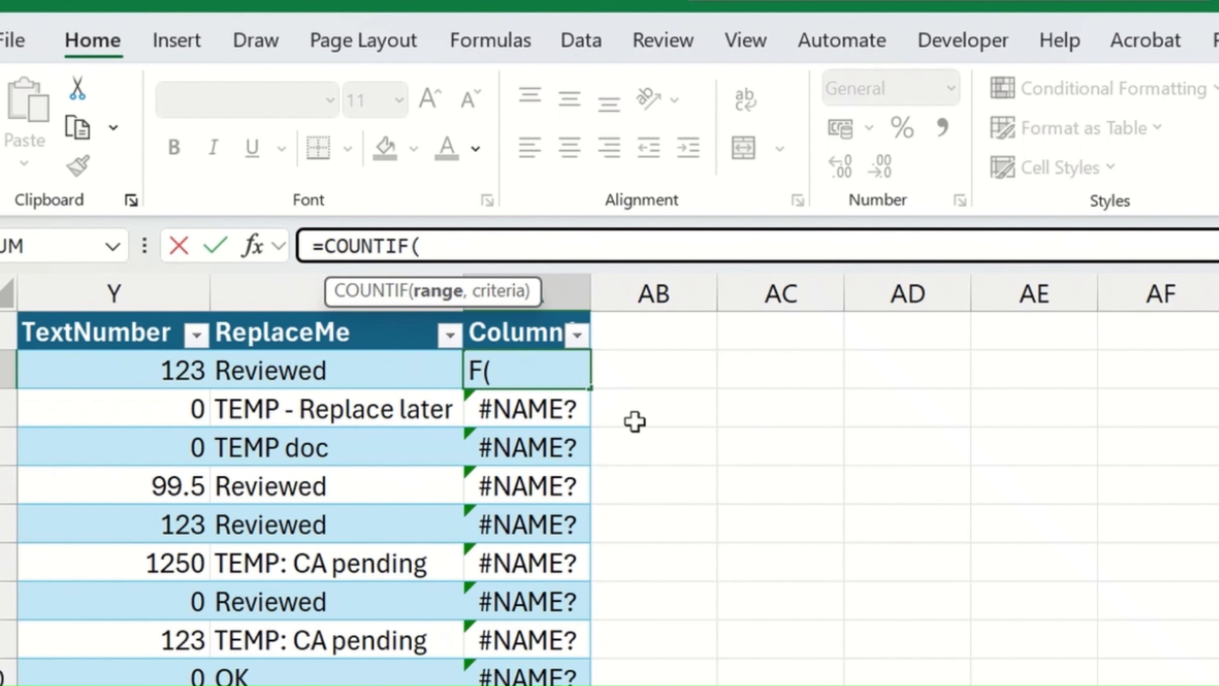
key("Left")
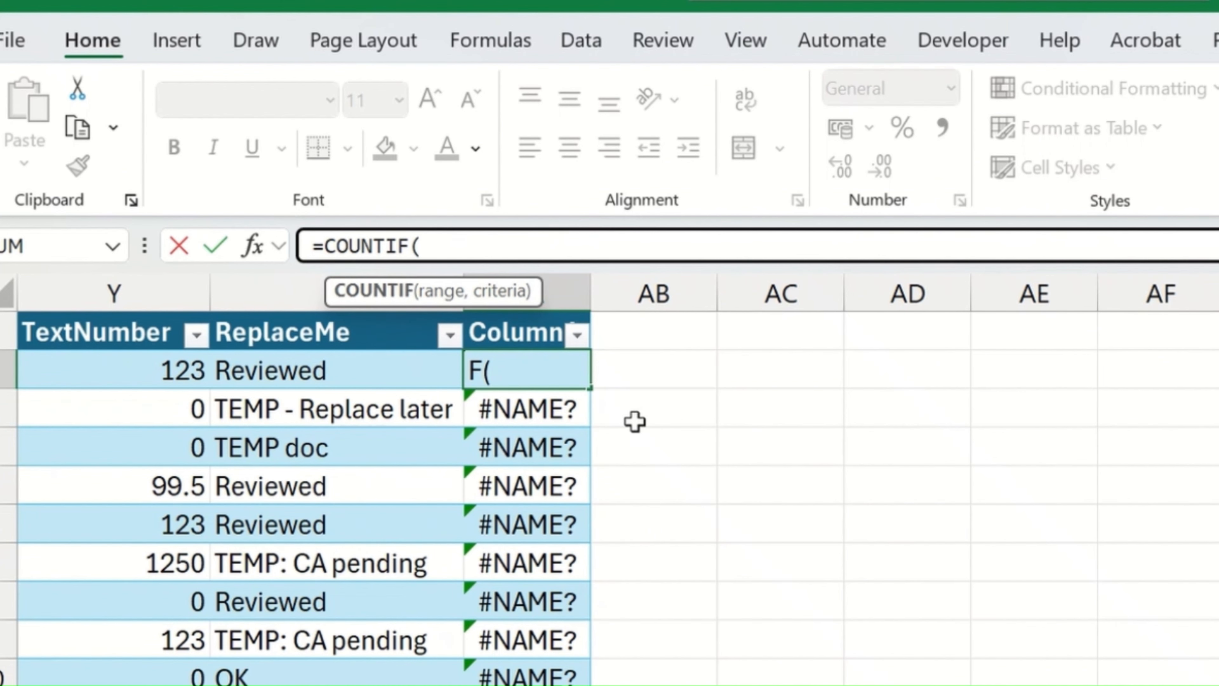
key("Right")
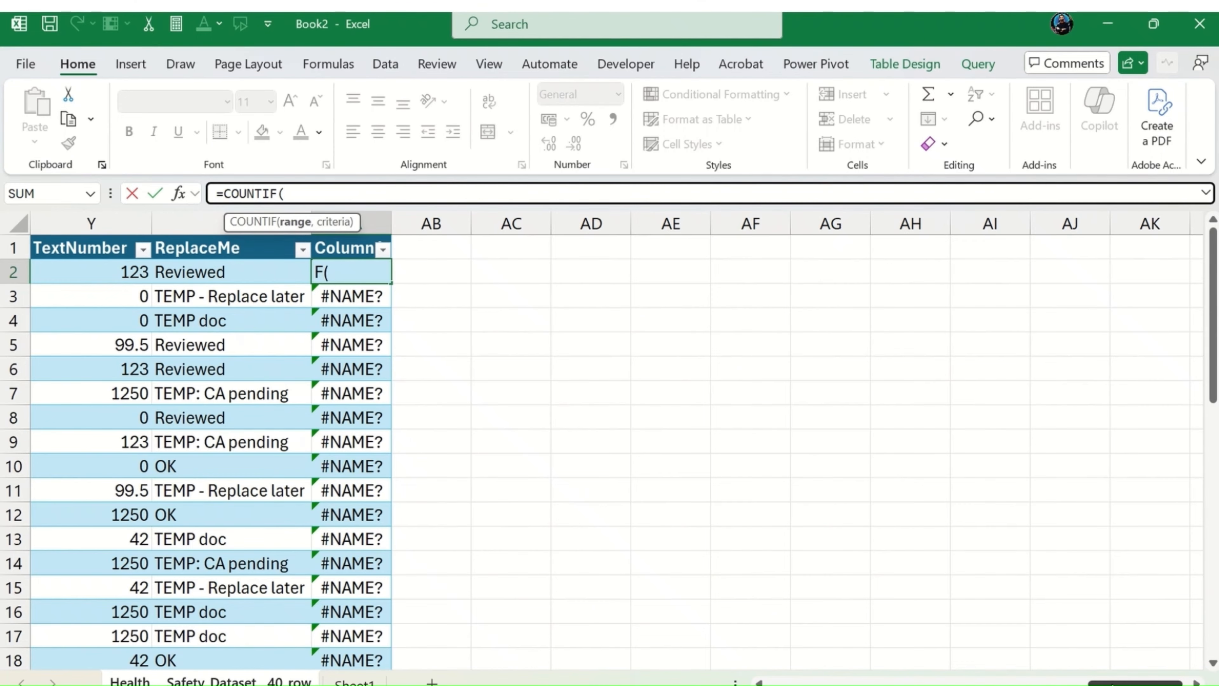
left_click_drag(1089, 682, 856, 682)
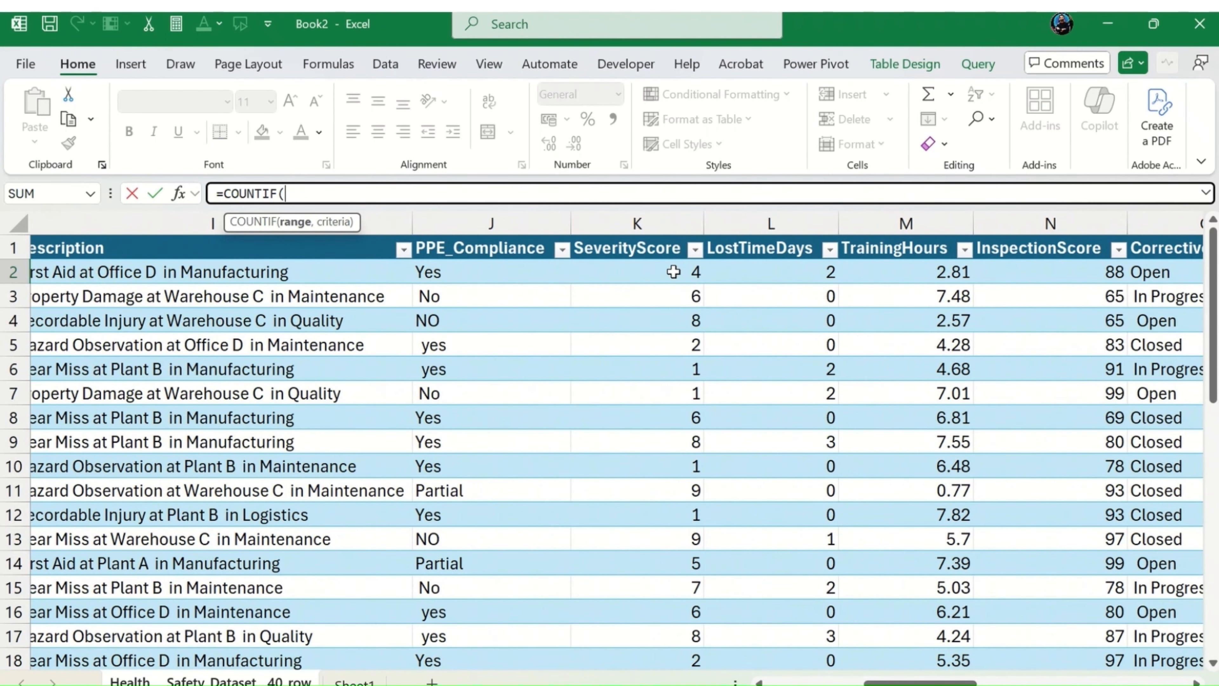
left_click(673, 272)
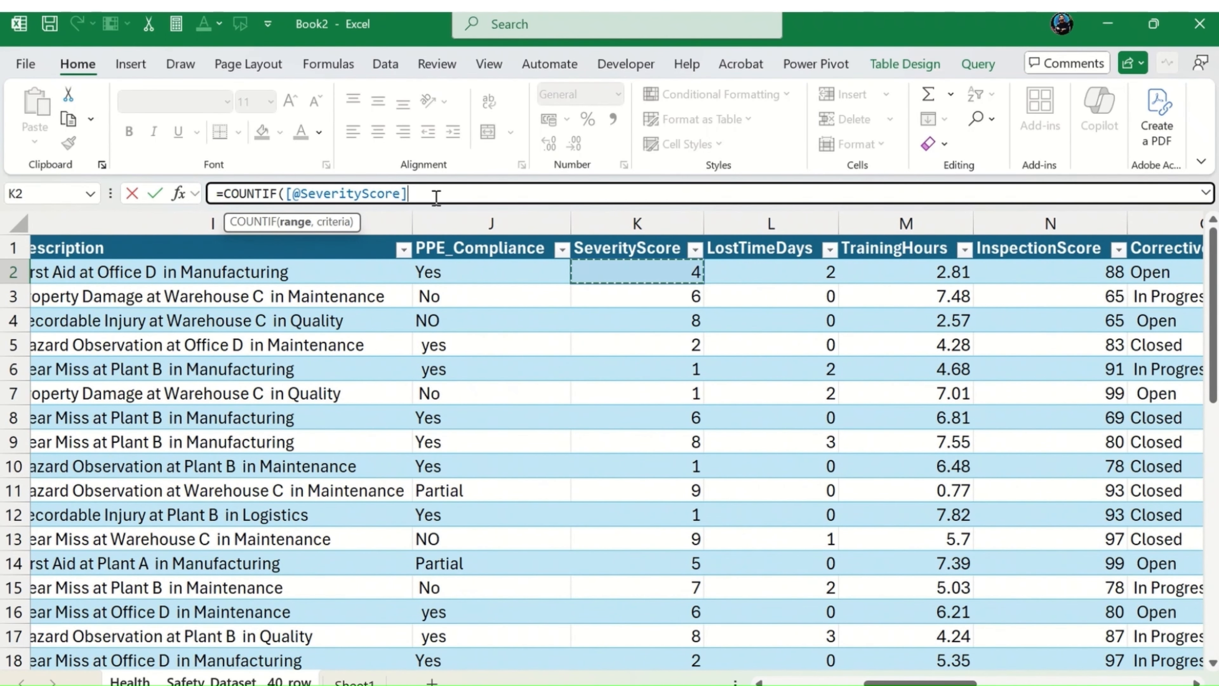
key("BackSpace")
key("BackSpace")
key("BackSpace")
key("BackSpace")
key("BackSpace")
key("BackSpace")
key("BackSpace")
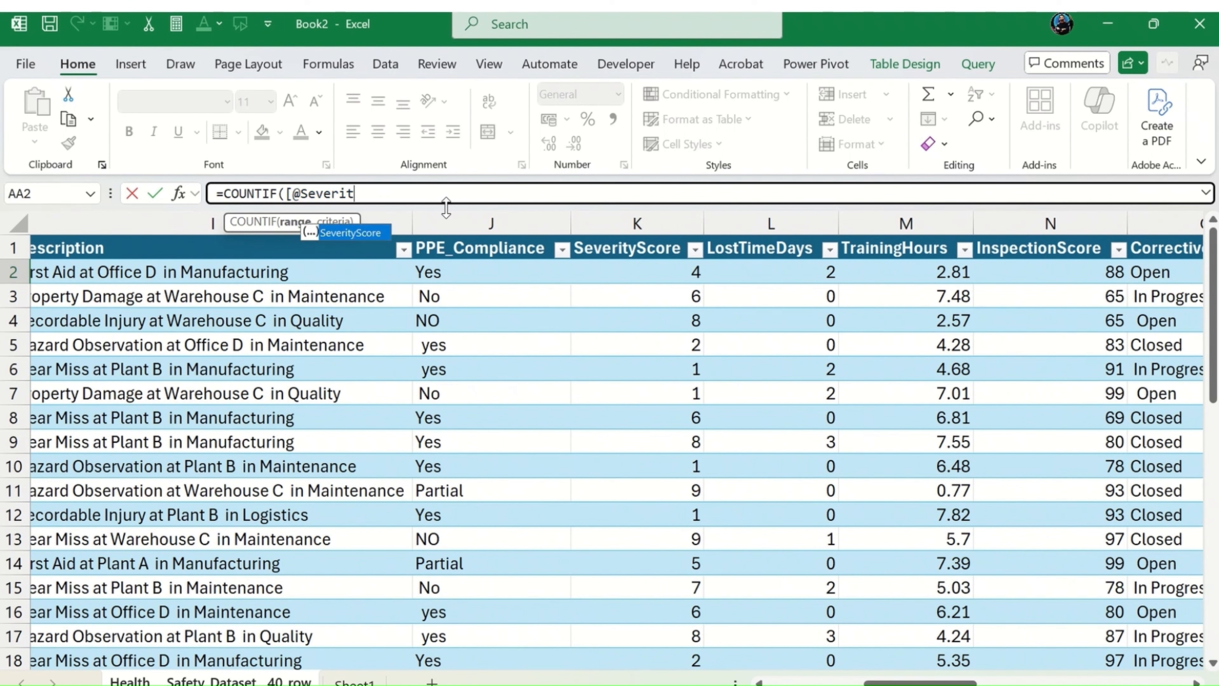
key("BackSpace")
key("BackSpace")
key("BackSpace")
key("BackSpace")
key("BackSpace")
key("BackSpace")
key("BackSpace")
key("BackSpace")
key("BackSpace")
Step: Complete the COUNTIF formula in AA2 with the SeverityScore range K2:K41 and the criteria ">=7"
type("K")
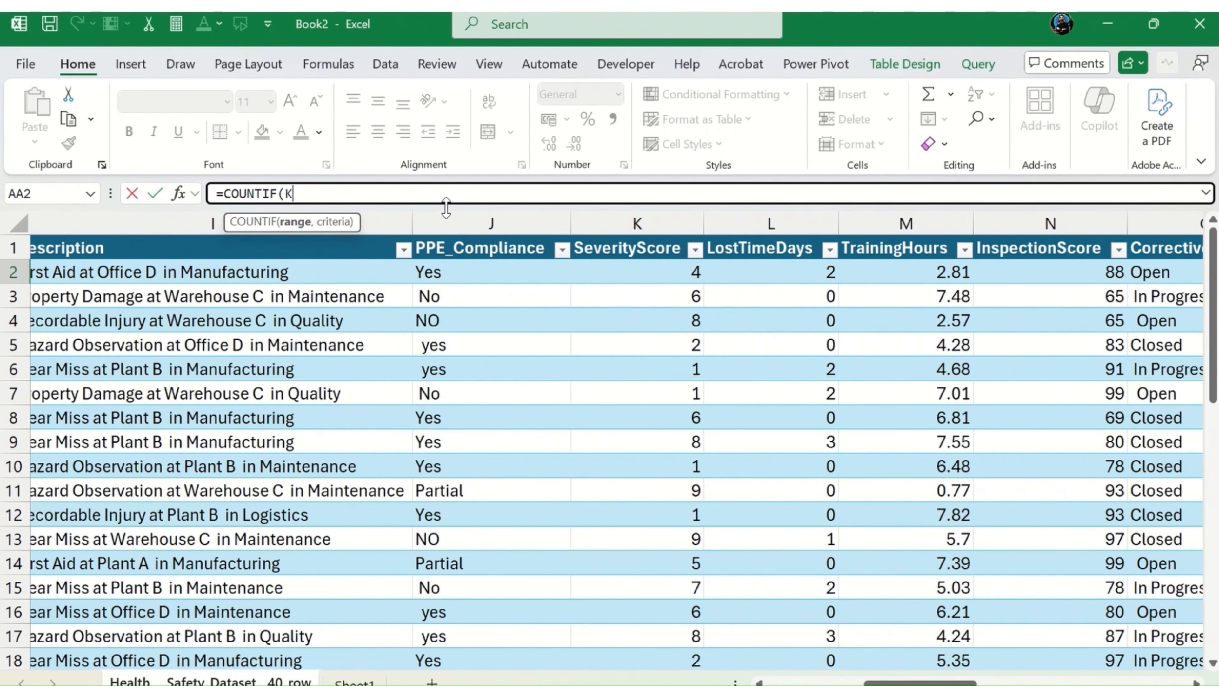
type("2")
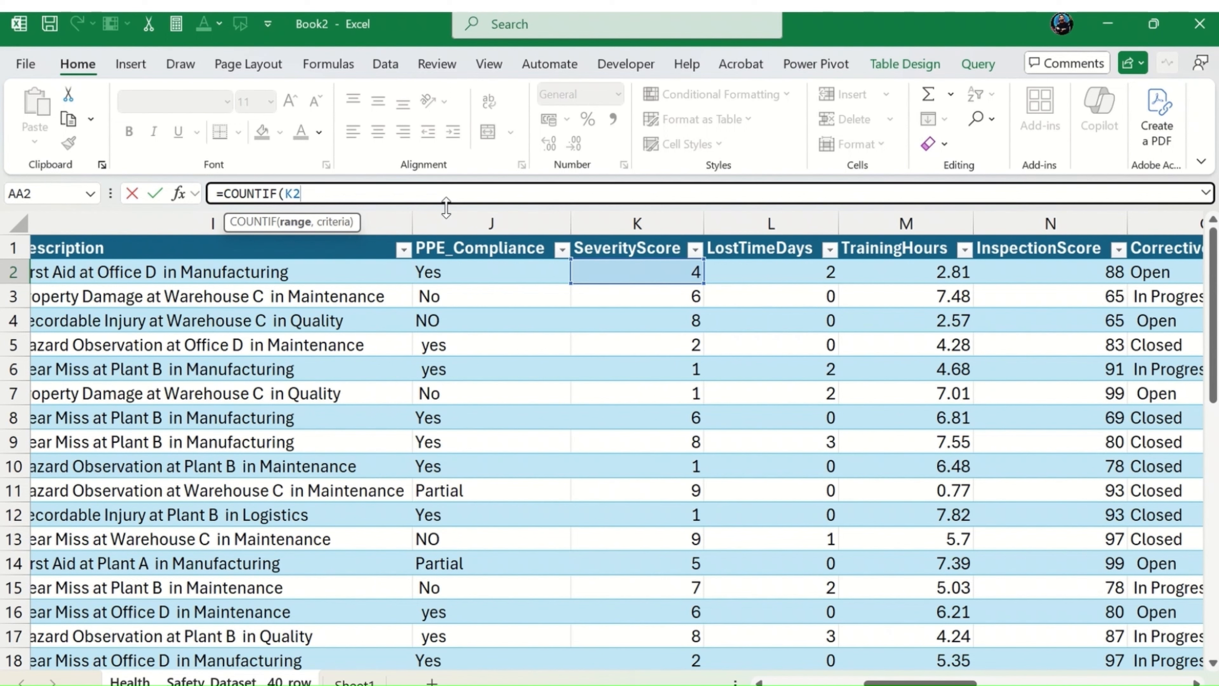
type(":K")
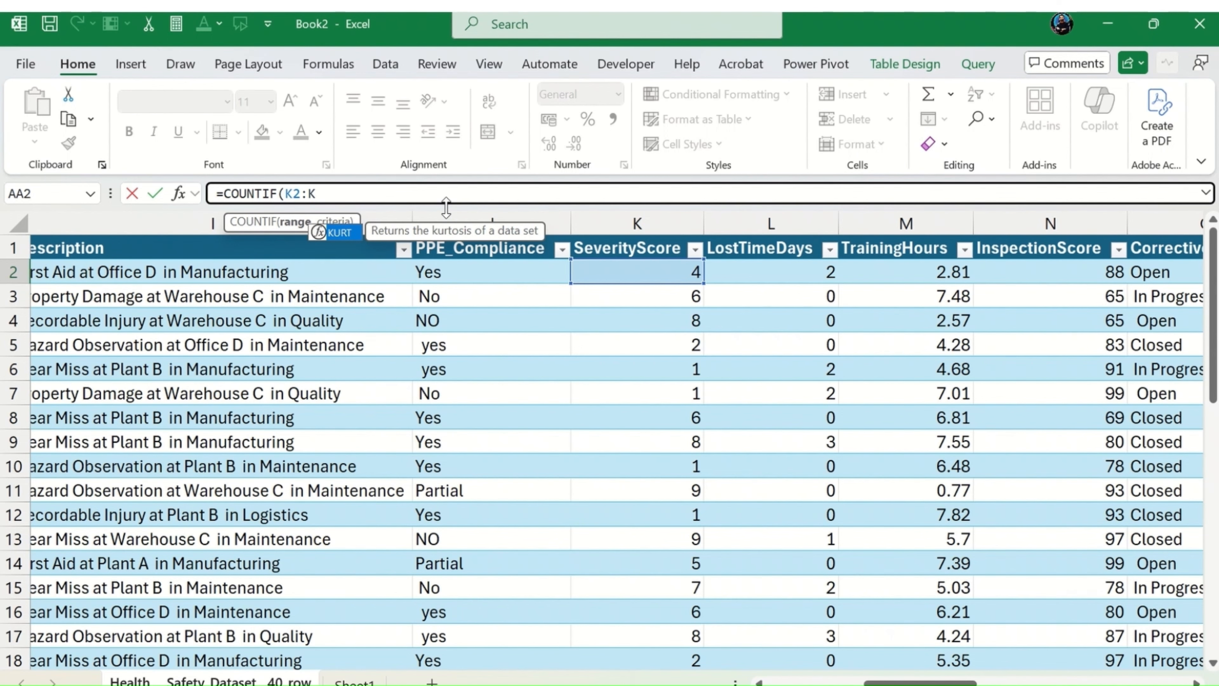
type("41")
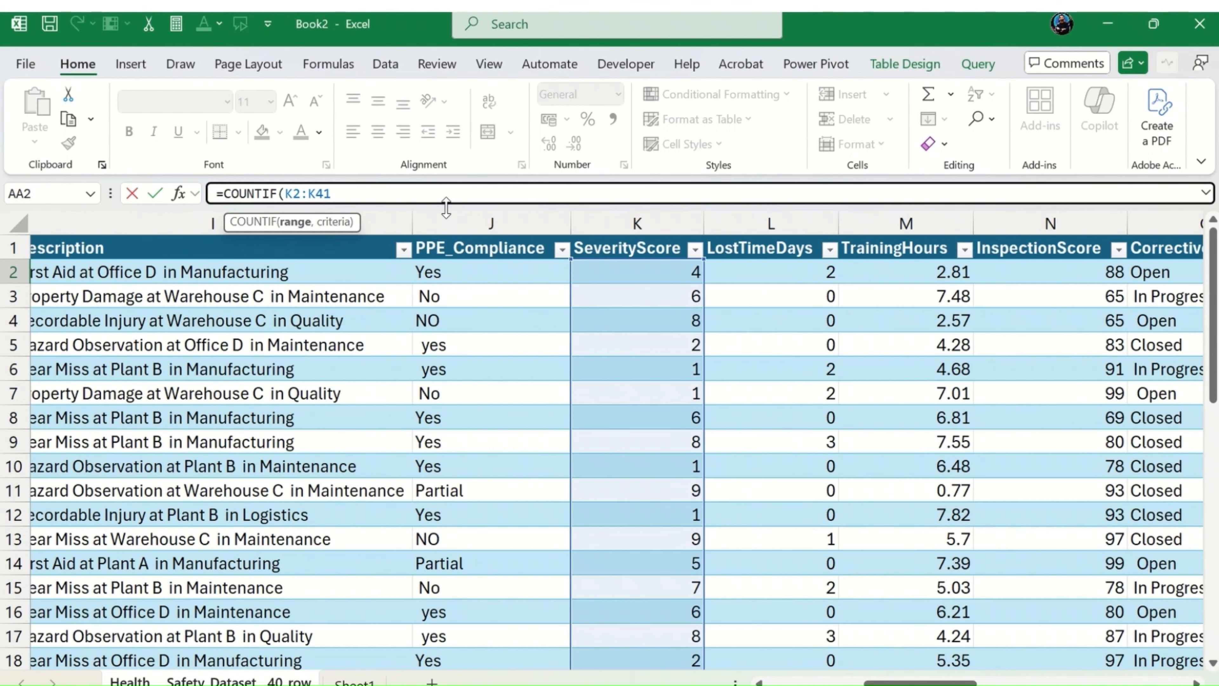
type(",\"")
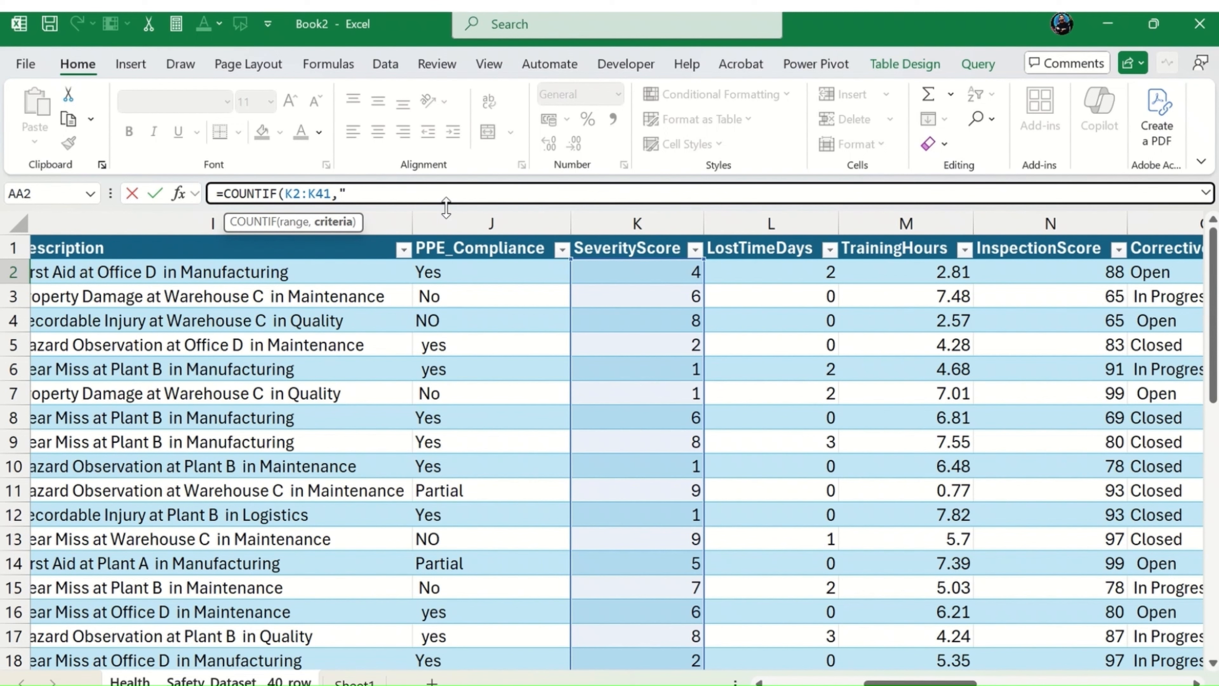
type(">=7")
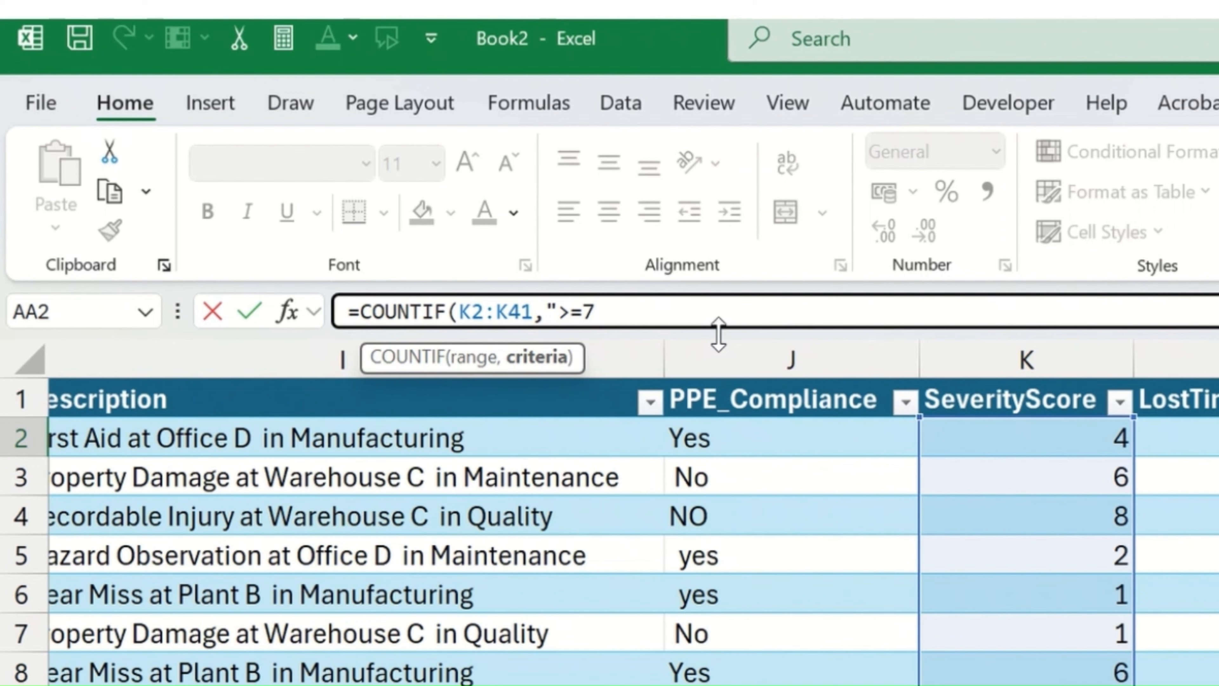
type("\")")
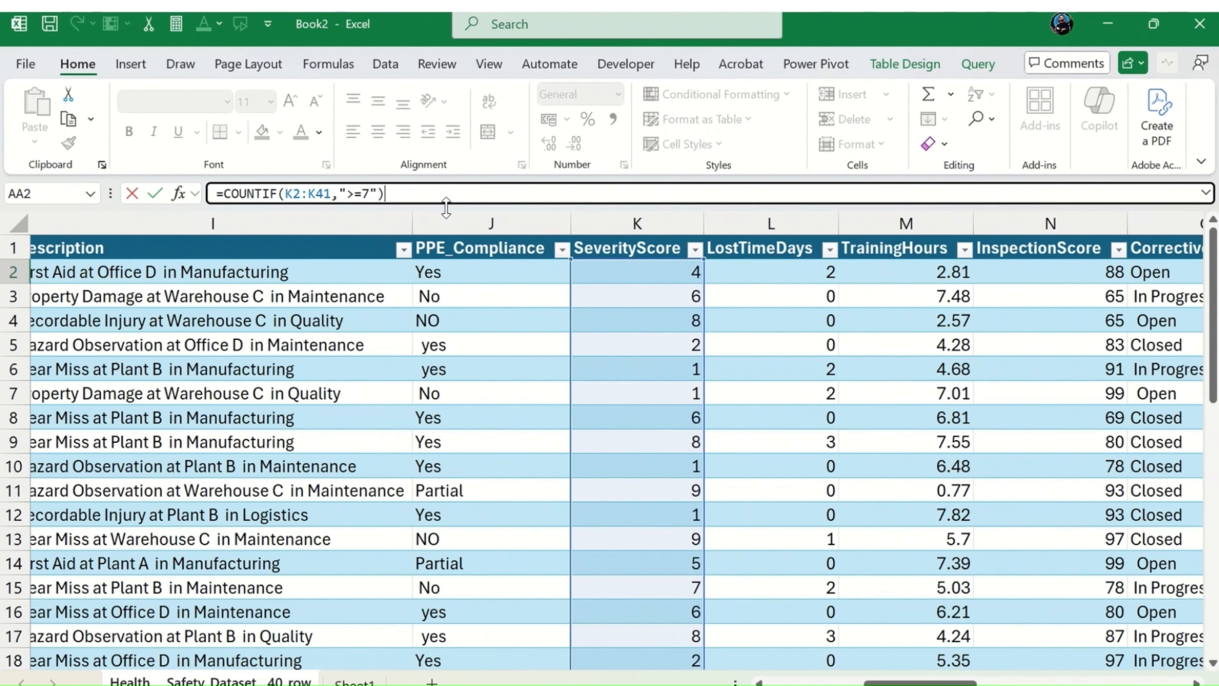
Step: Make the COUNTIF range absolute as $K$2:$K$41 and commit the formula in AA2
double_click(302, 193)
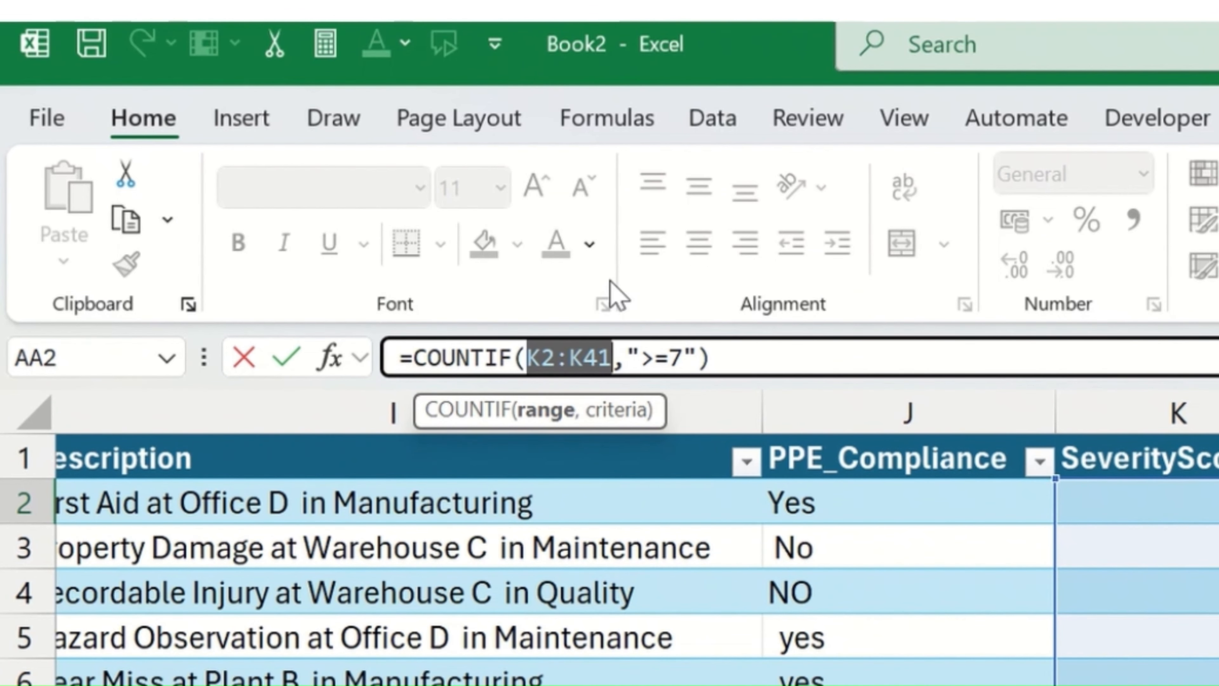
key("F4")
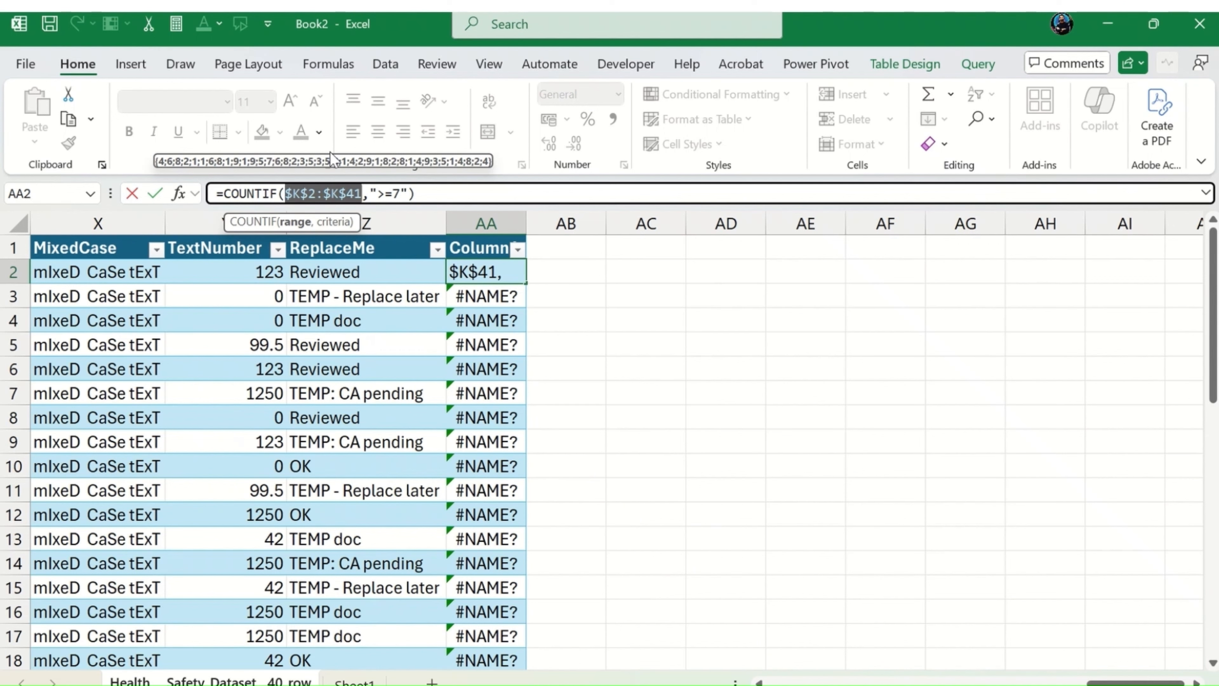
key("ctrl+Return")
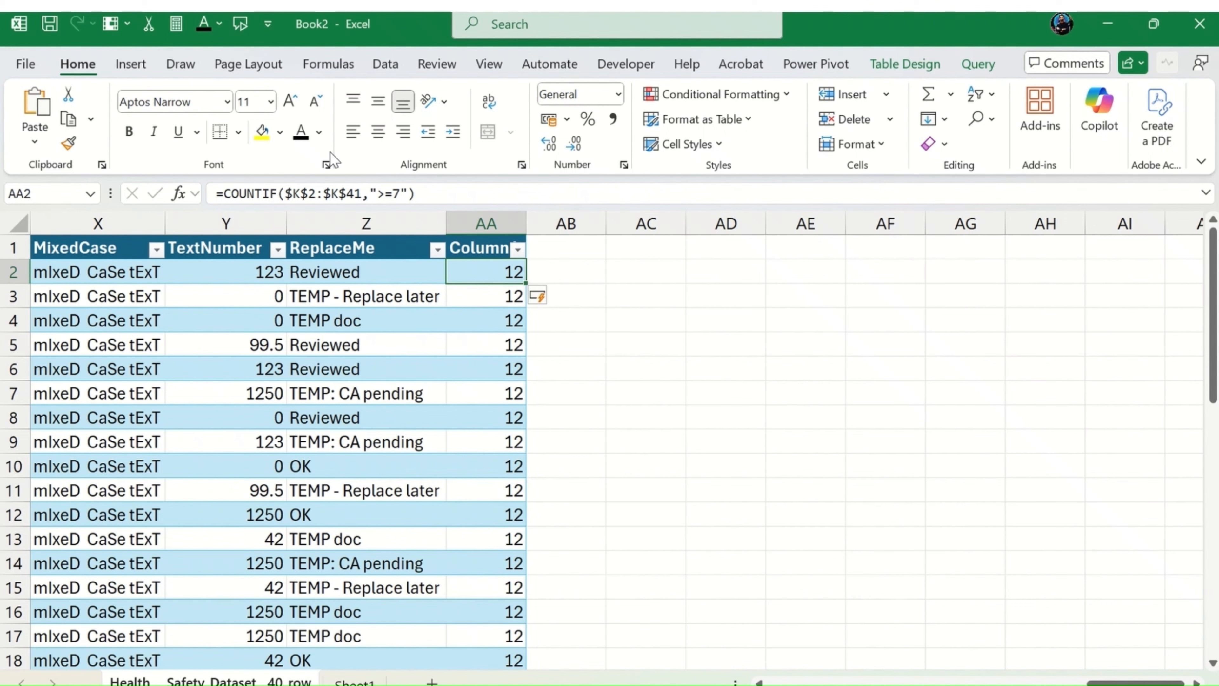
Step: Rename the header of the new table column in cell AA1 to countif
key("Down")
key("Down")
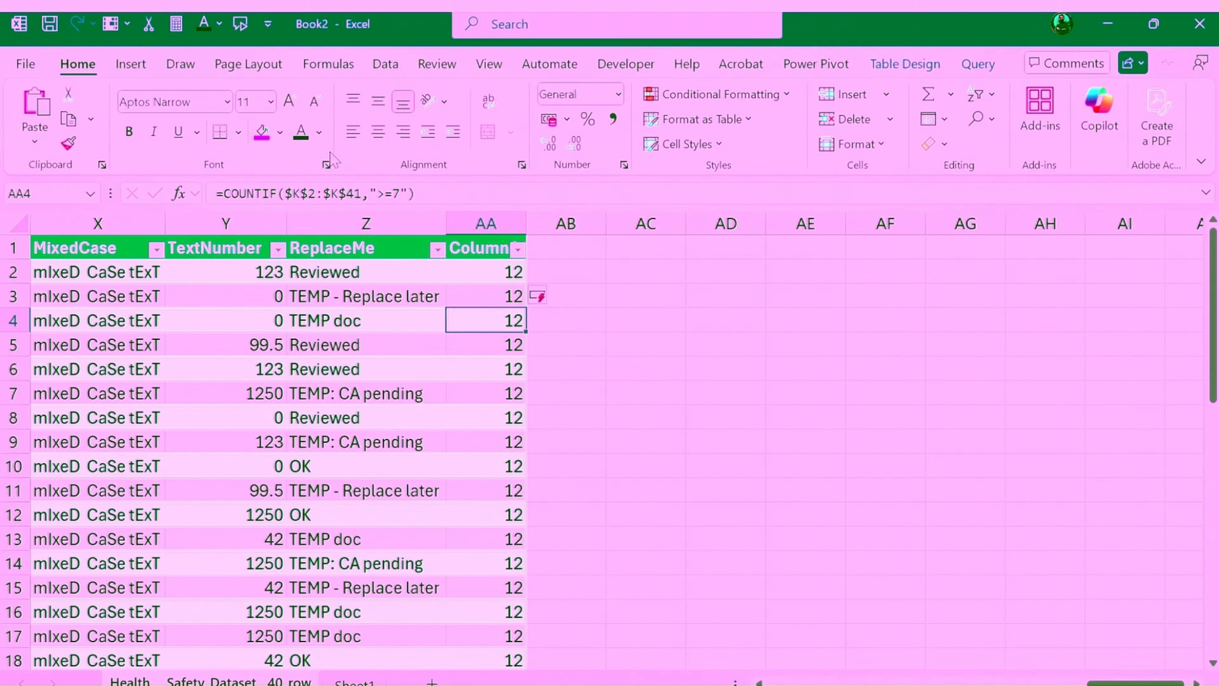
key("ctrl+Down")
key("Up")
key("ctrl+Up")
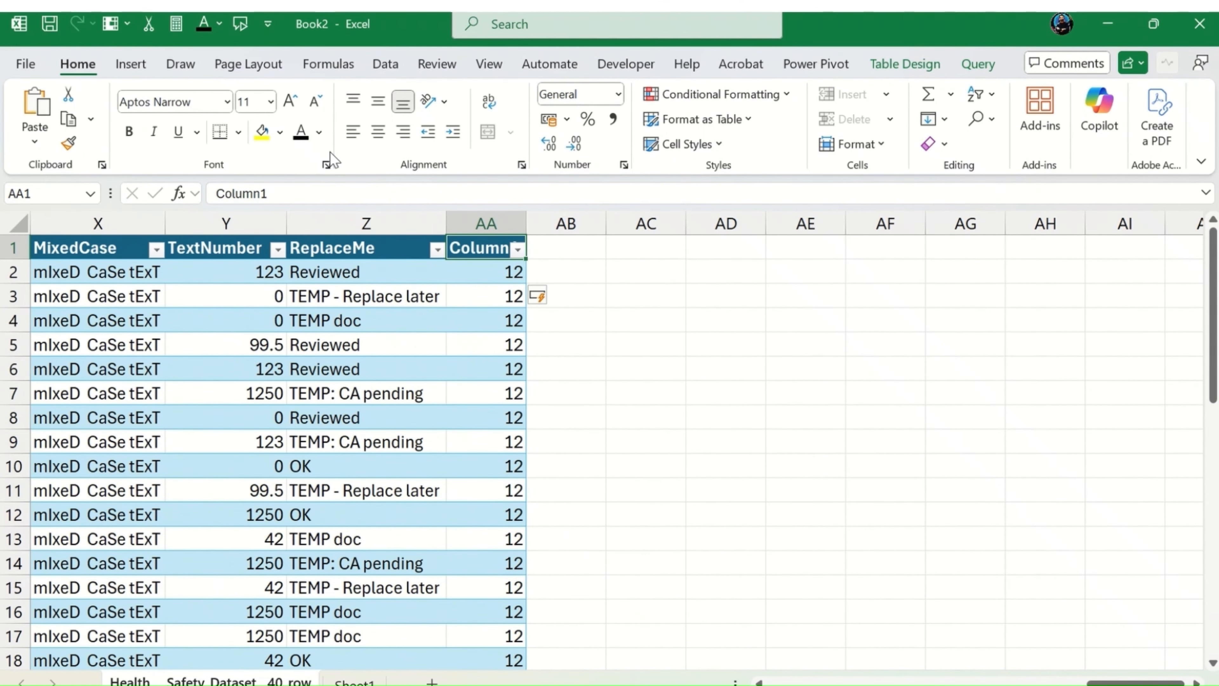
key("Right")
key("Left")
type("countif")
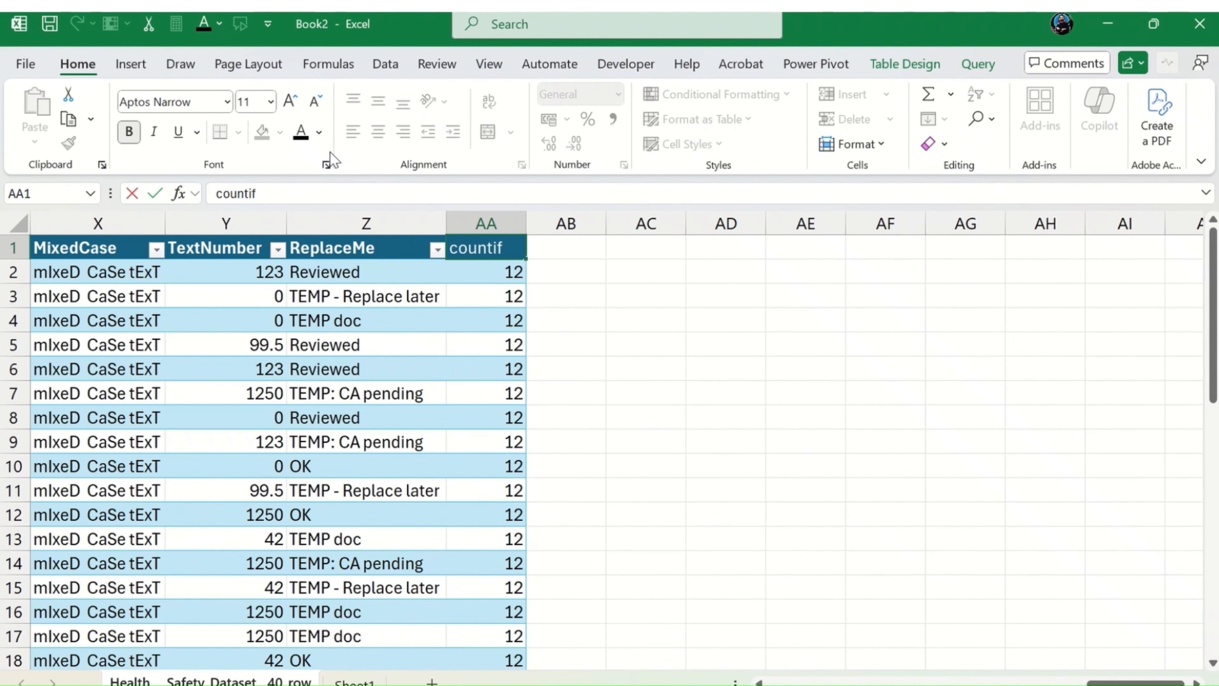
key("Return")
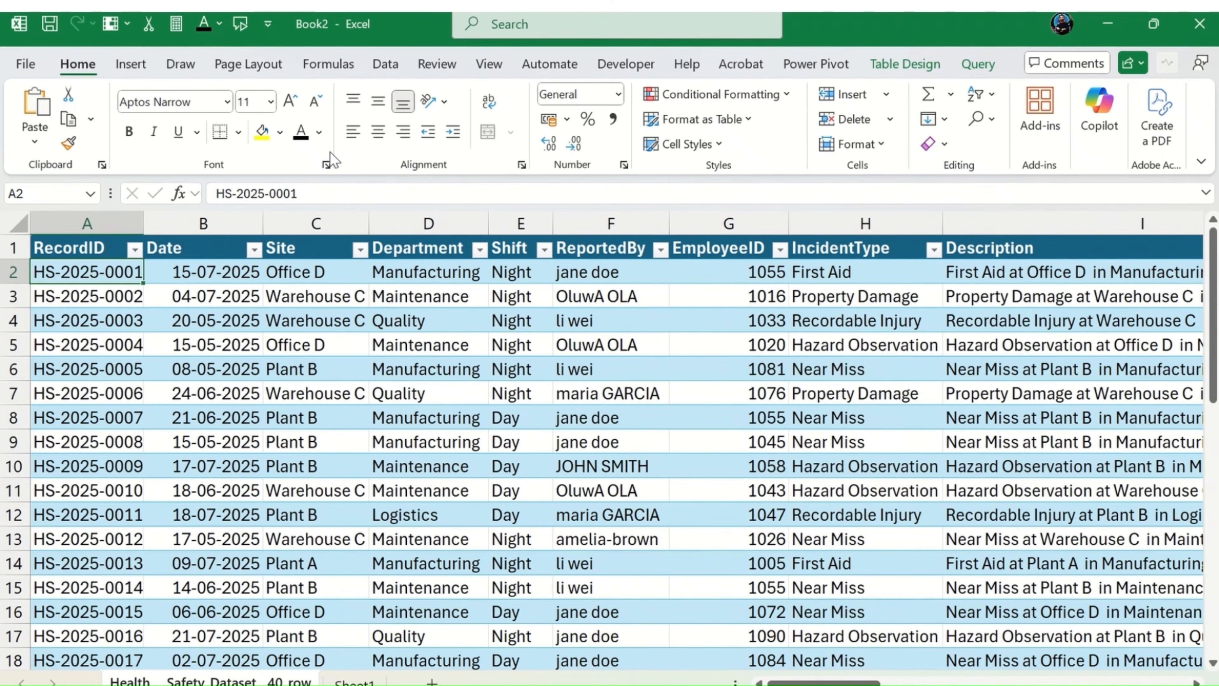
Step: Add a new table column headed countifs in cell AB1, beside the countif column
key("Right")
key("Up")
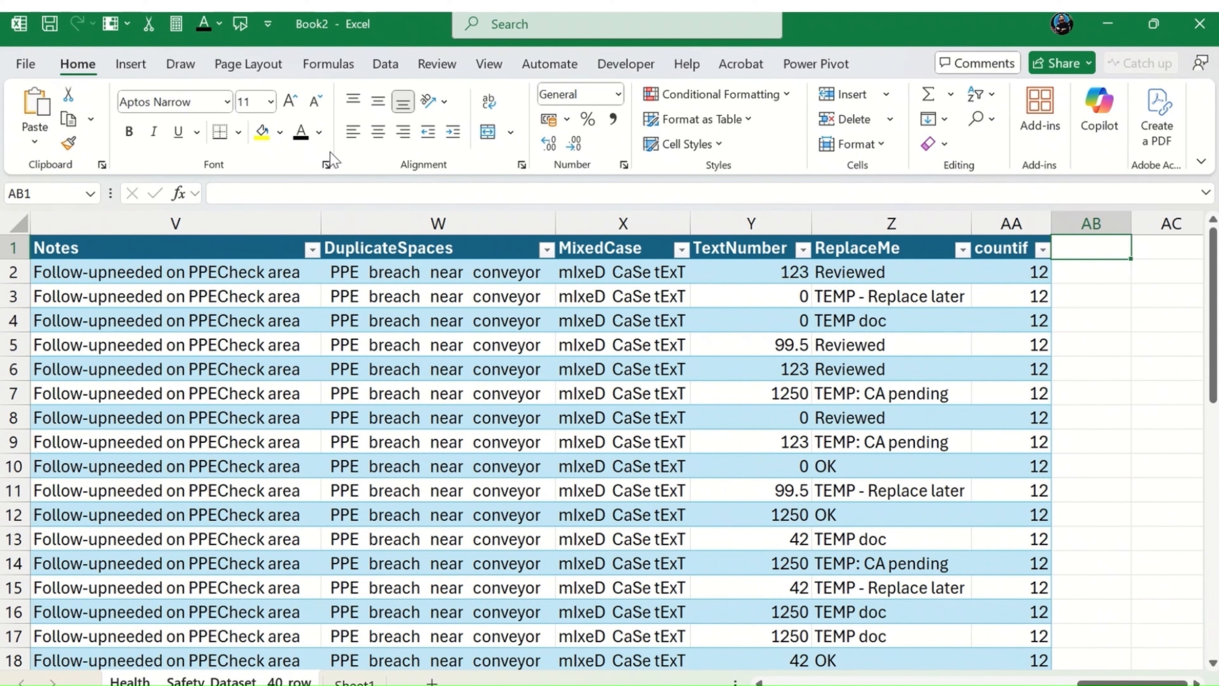
key("Left")
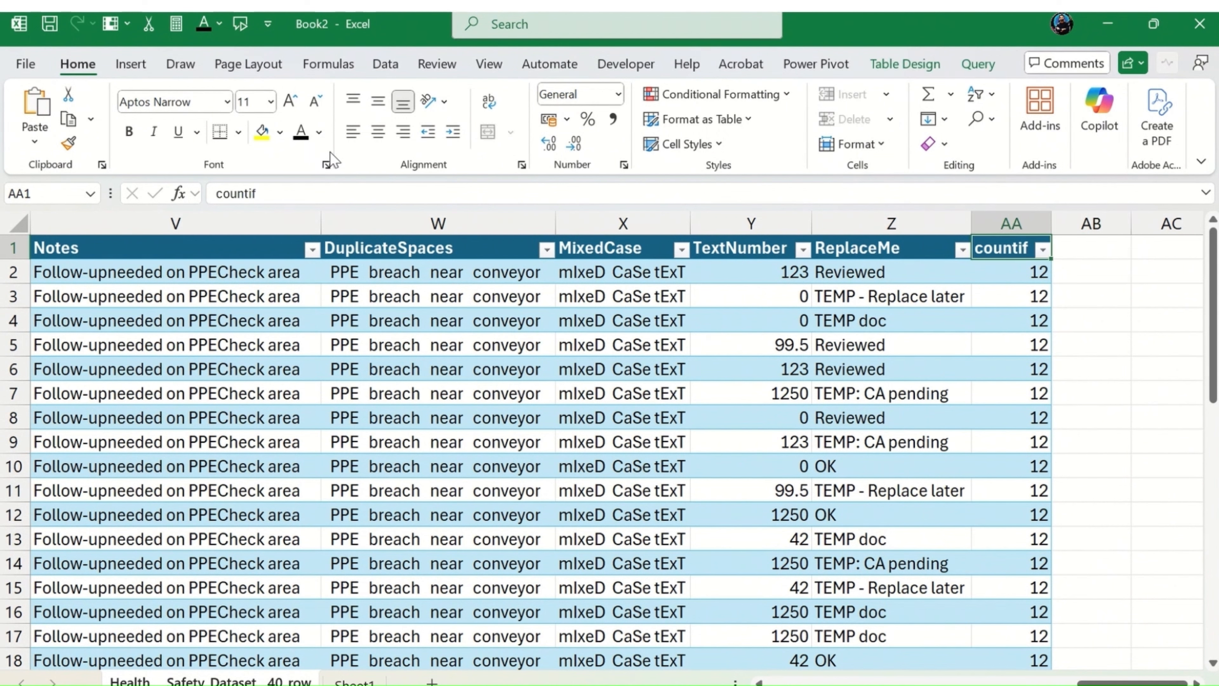
key("Right")
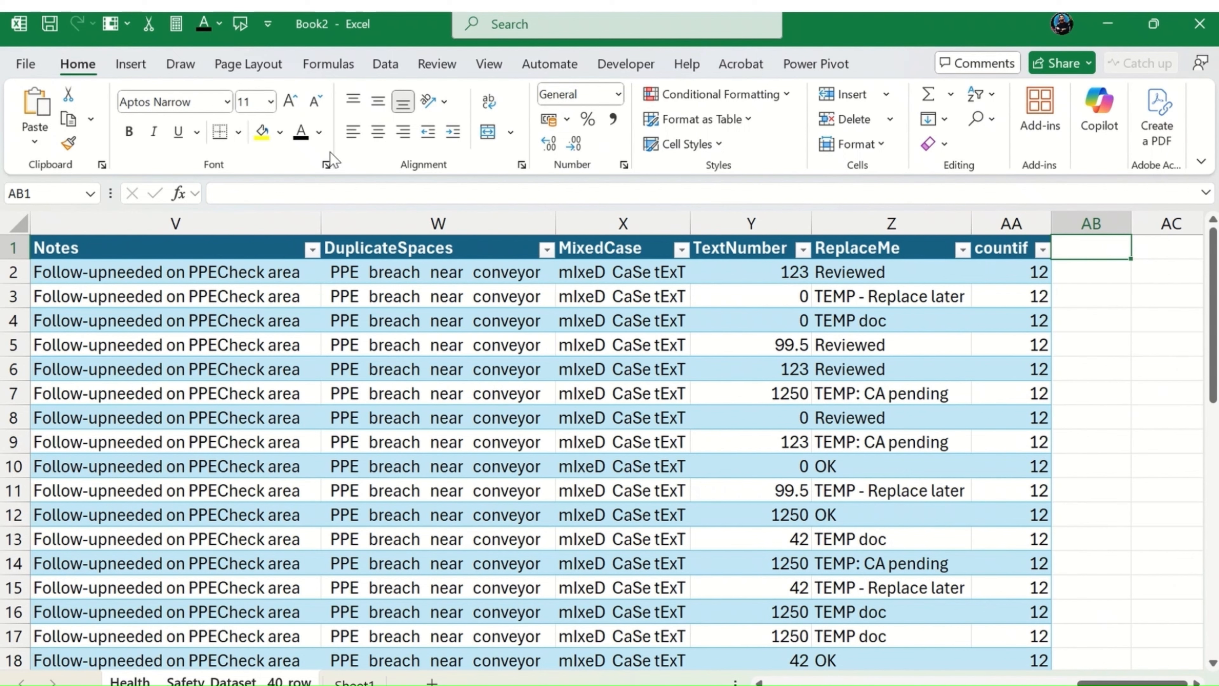
type("=")
key("BackSpace")
type("countifs")
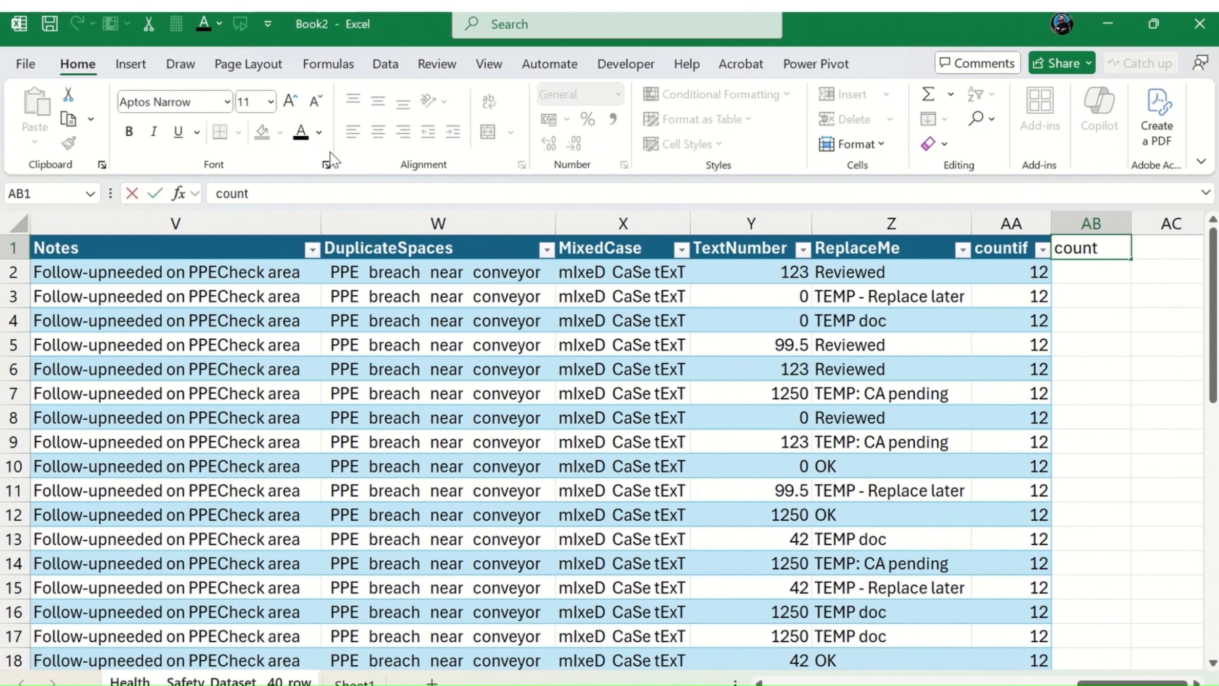
key("Return")
Step: Start a formula in cell AB2 with the COUNTIFS function
type("=")
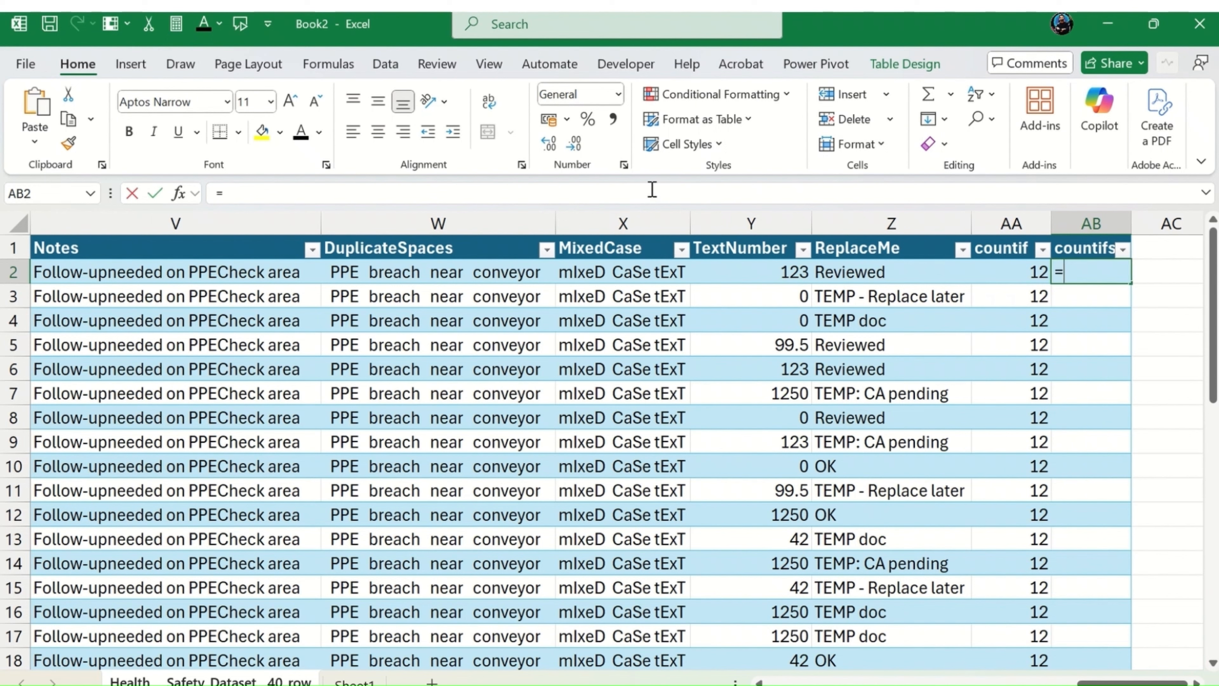
type("countif")
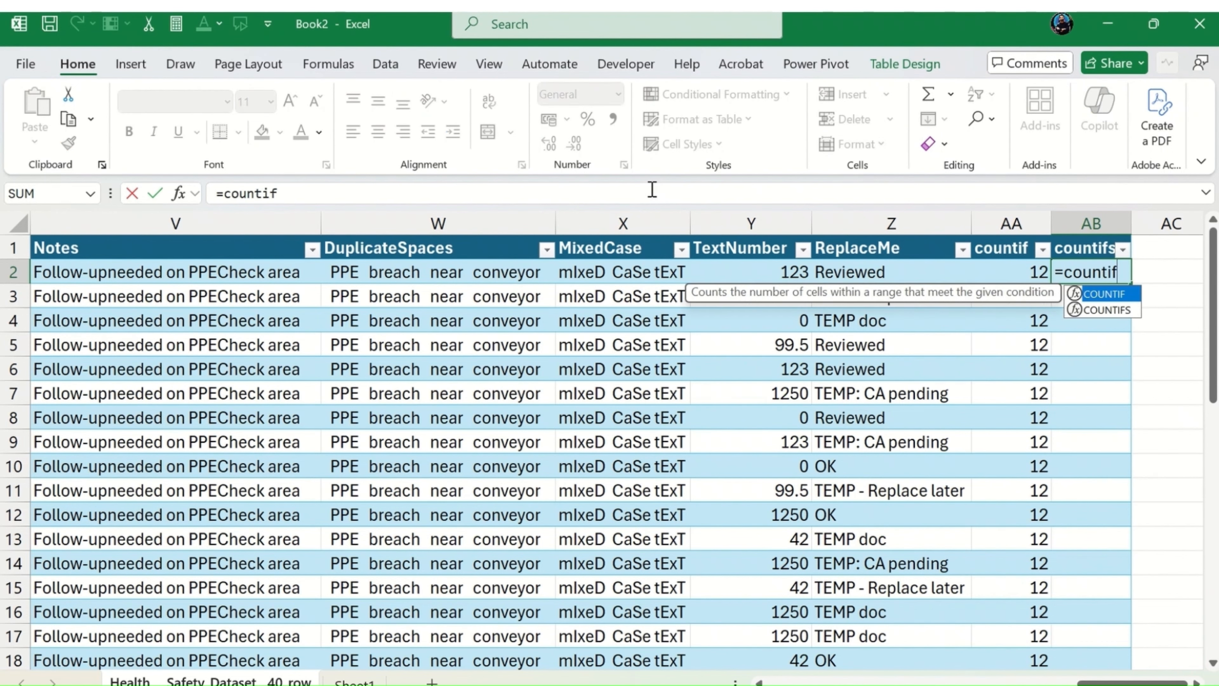
key("Down")
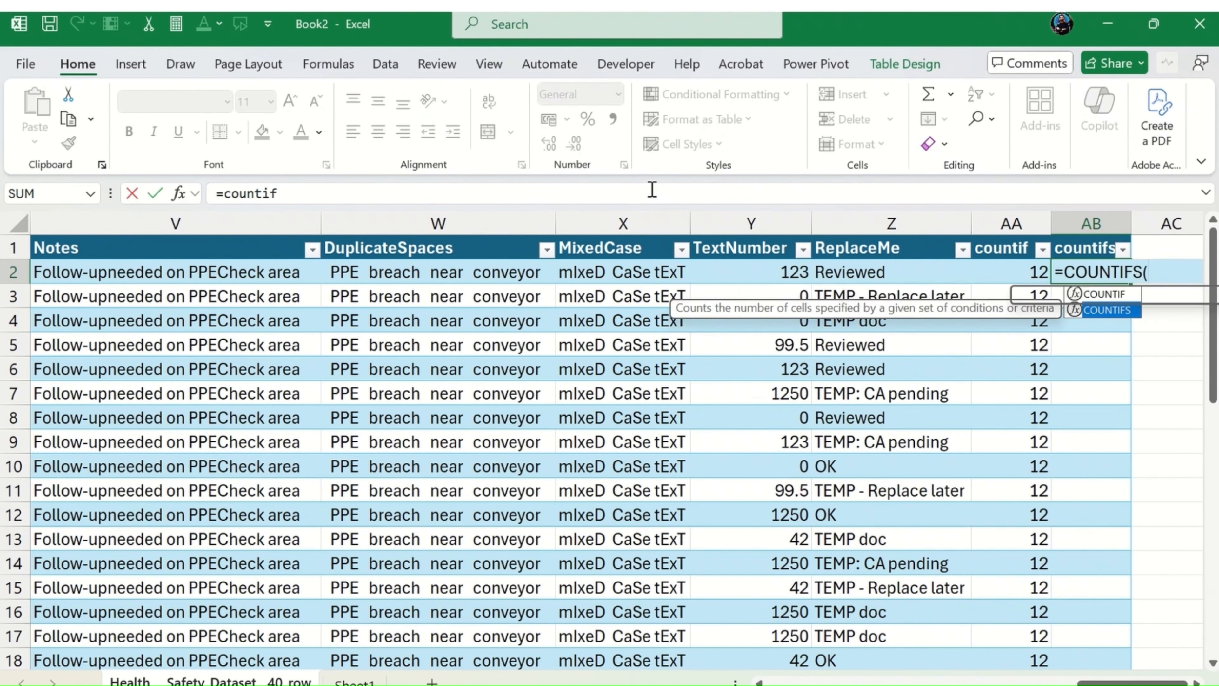
key("Tab")
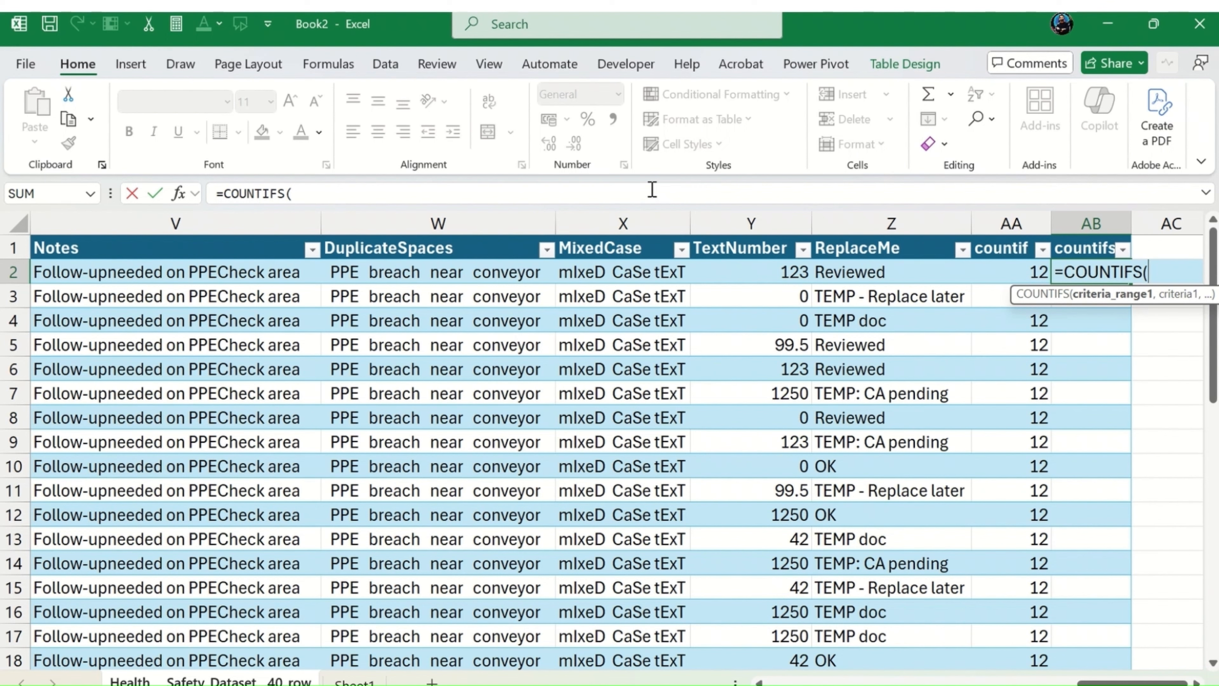
Step: Enter K2:K41 as the first criteria range of the COUNTIFS formula in AB2
type("K2:K")
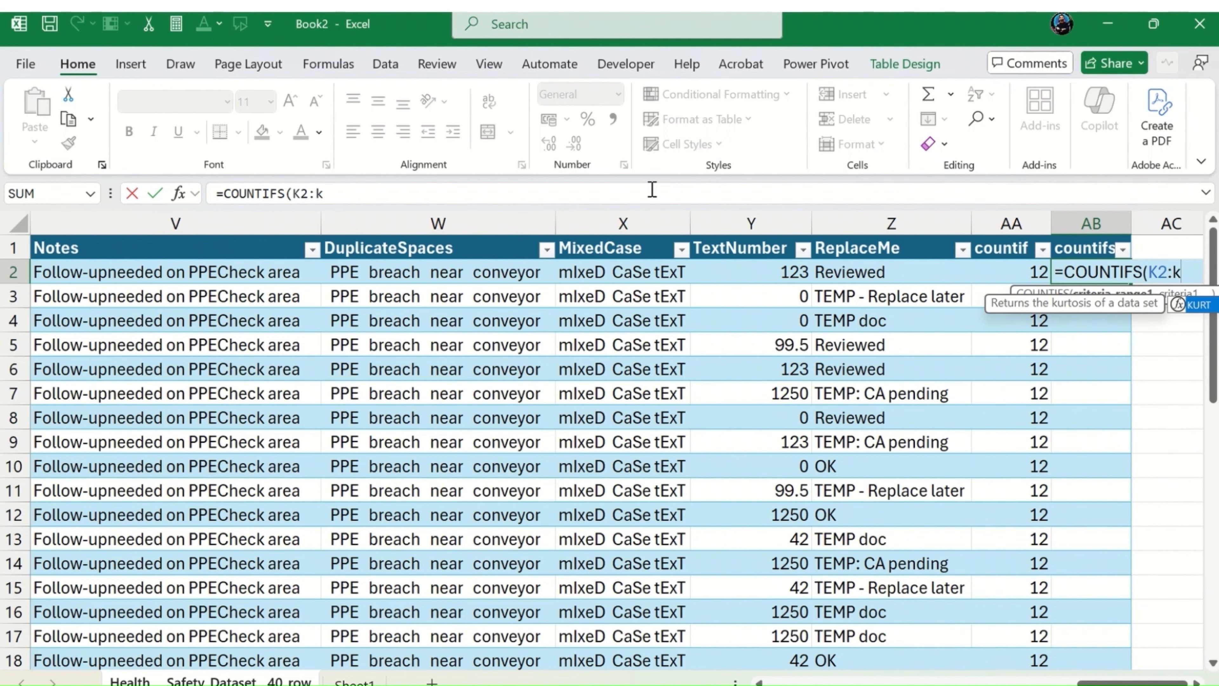
key("BackSpace")
type("K41")
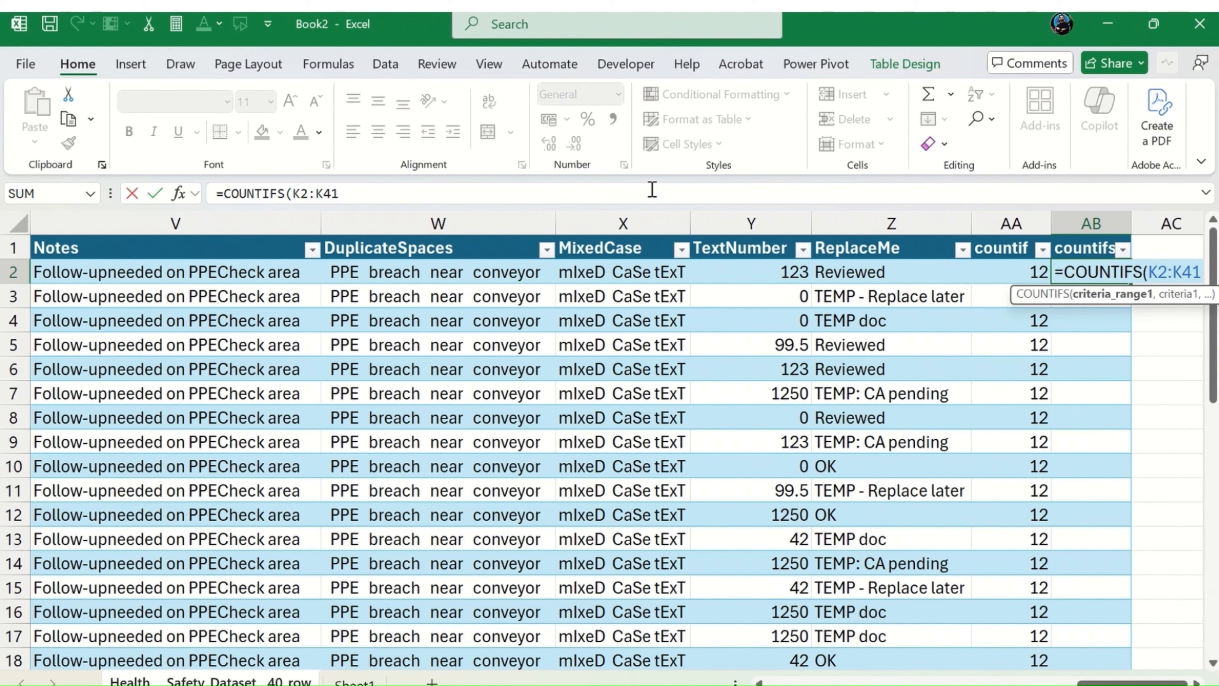
type(",")
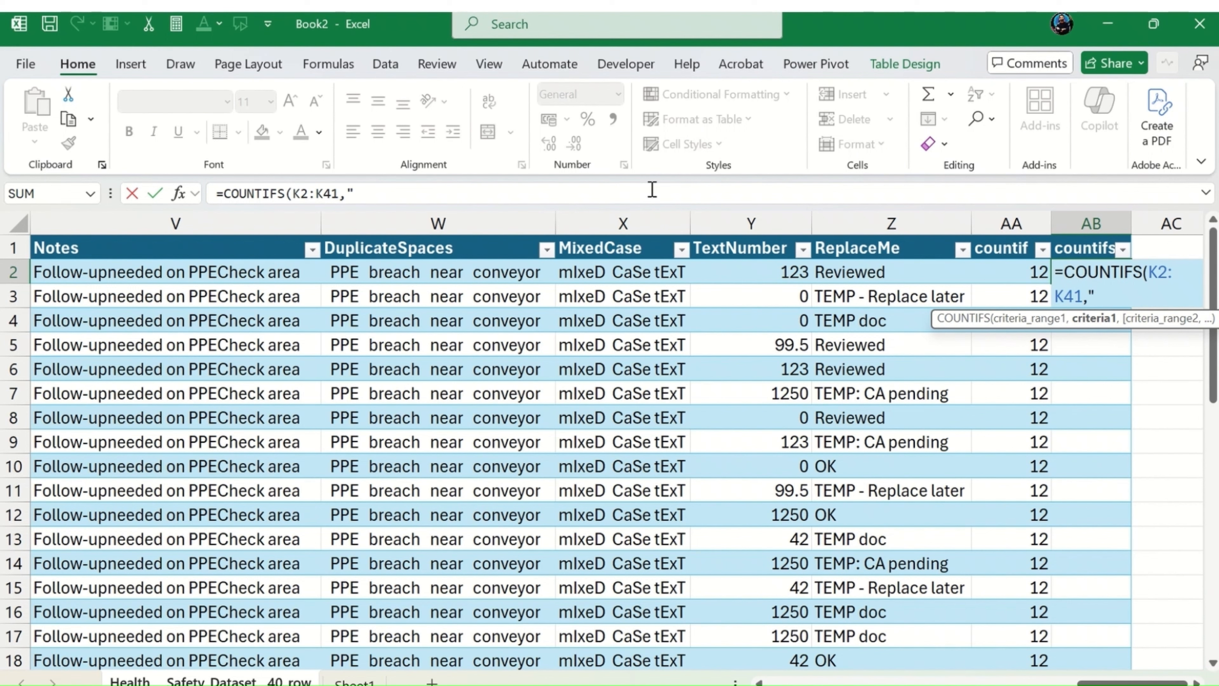
type("\">=7\",")
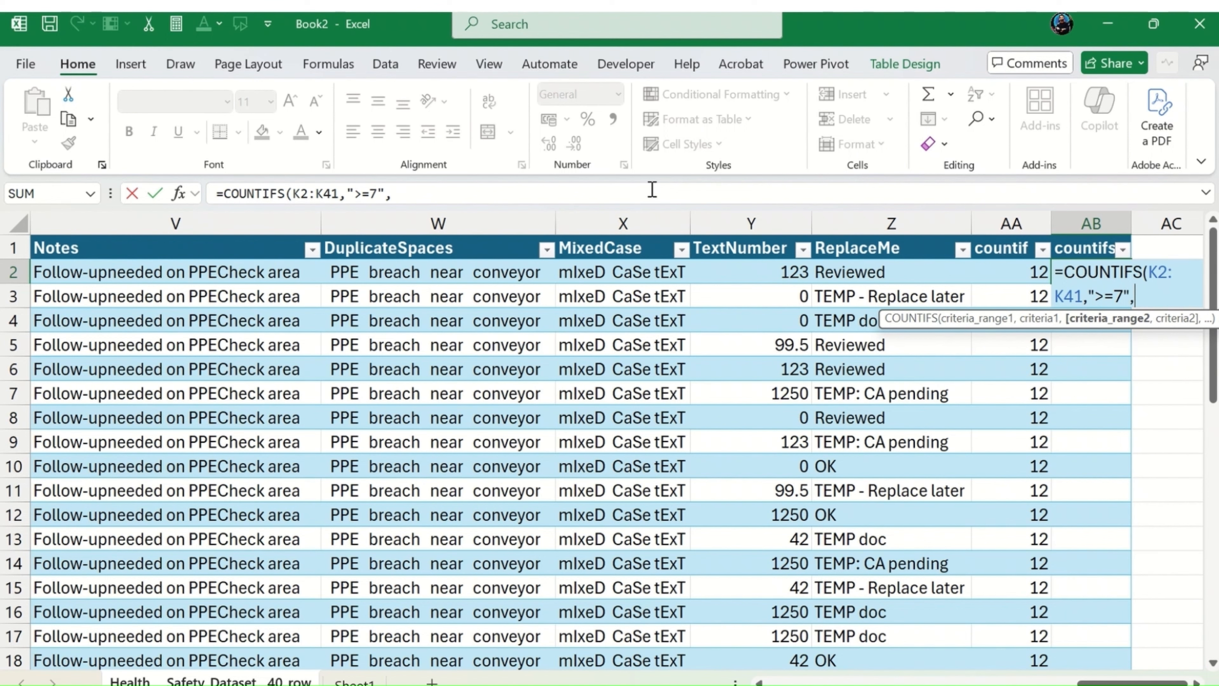
key("Left")
key("Left")
key("Left")
key("Left")
key("Left")
key("Left")
key("Left")
key("Left")
key("Left")
key("Left")
key("Left")
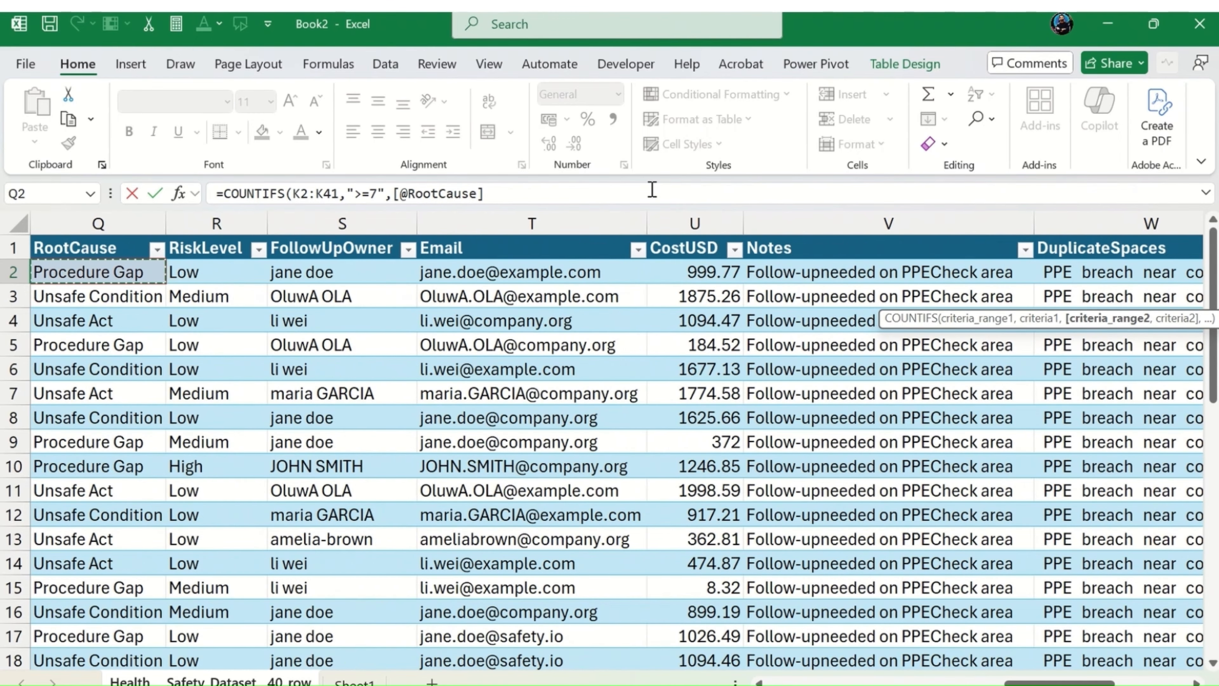
key("Left")
key("Left")
key("Left")
key("Left")
key("Left")
key("Left")
key("Left")
key("Left")
key("Left")
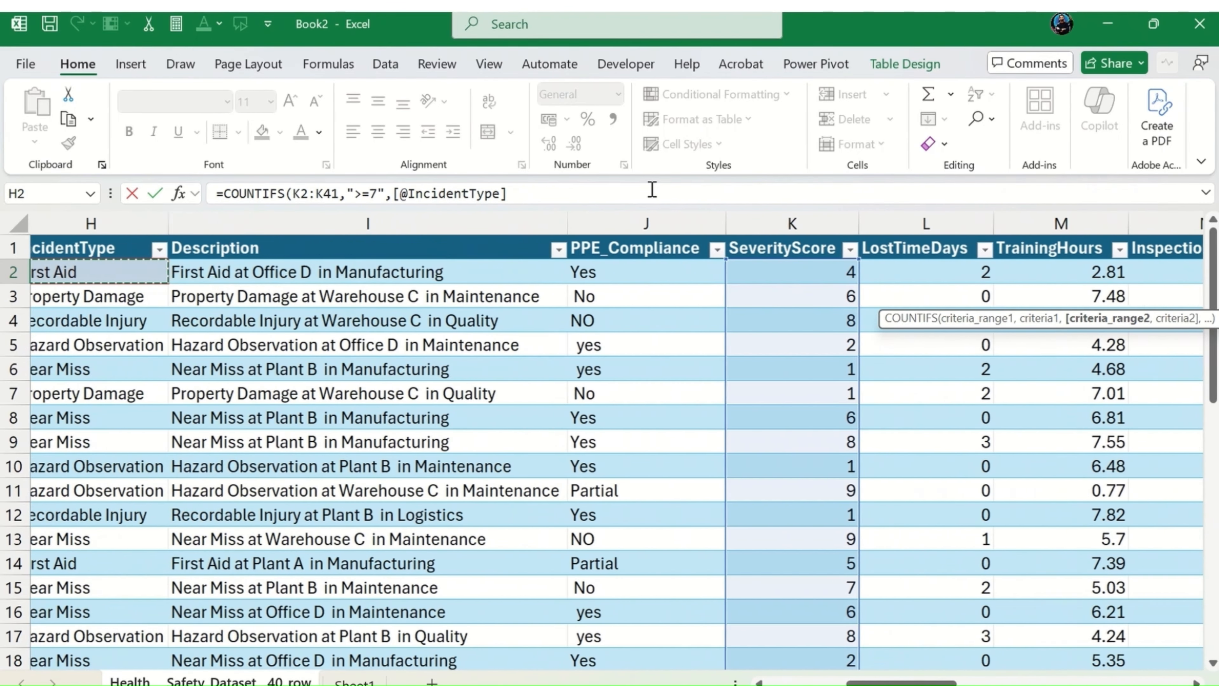
key("Right")
key("Right")
key("Right")
key("Right")
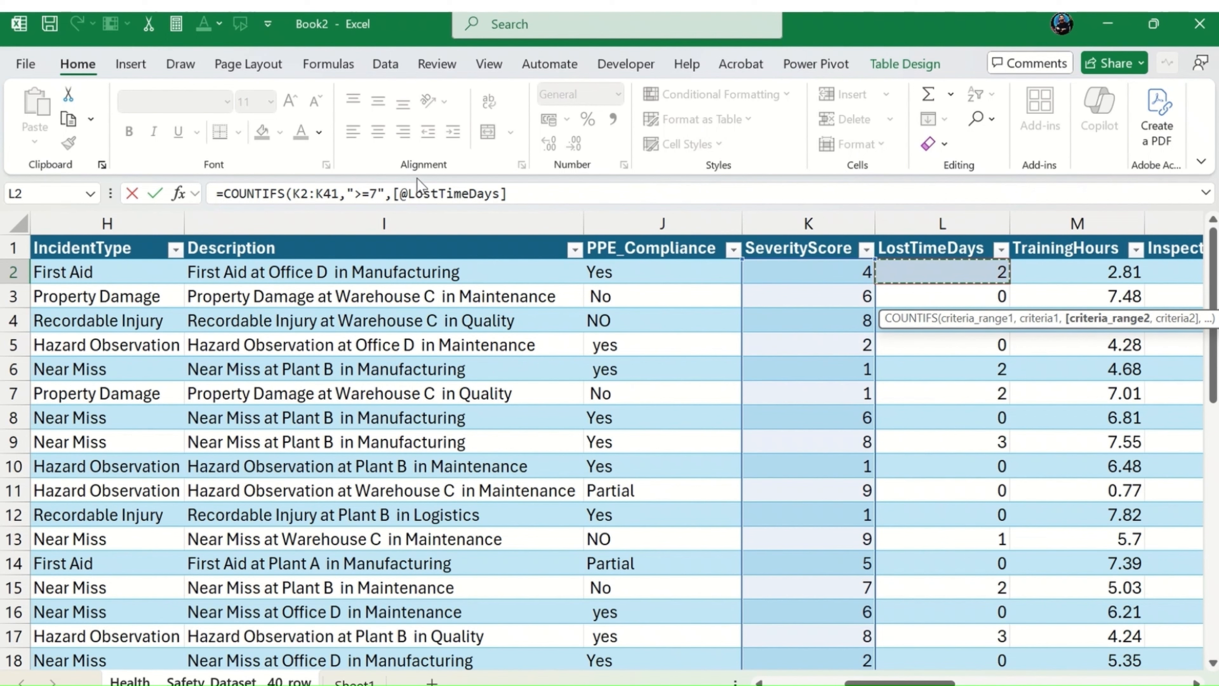
left_click_drag(393, 192, 540, 185)
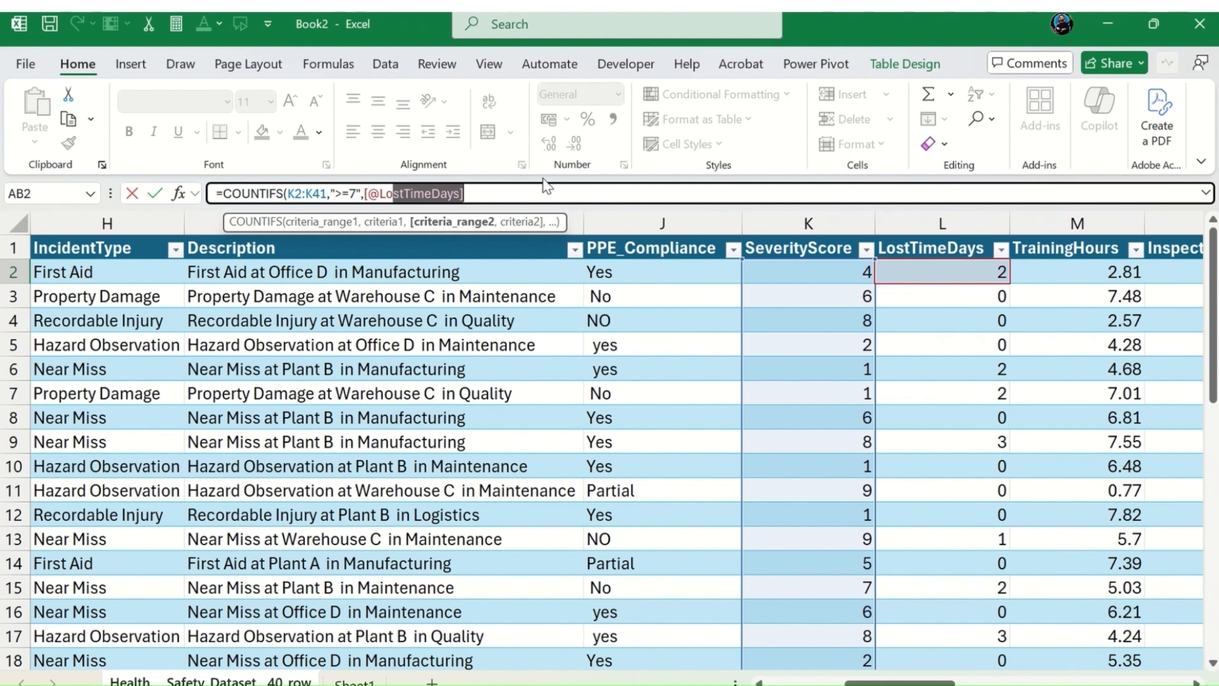
key("BackSpace")
key("BackSpace")
key("BackSpace")
key("BackSpace")
key("BackSpace")
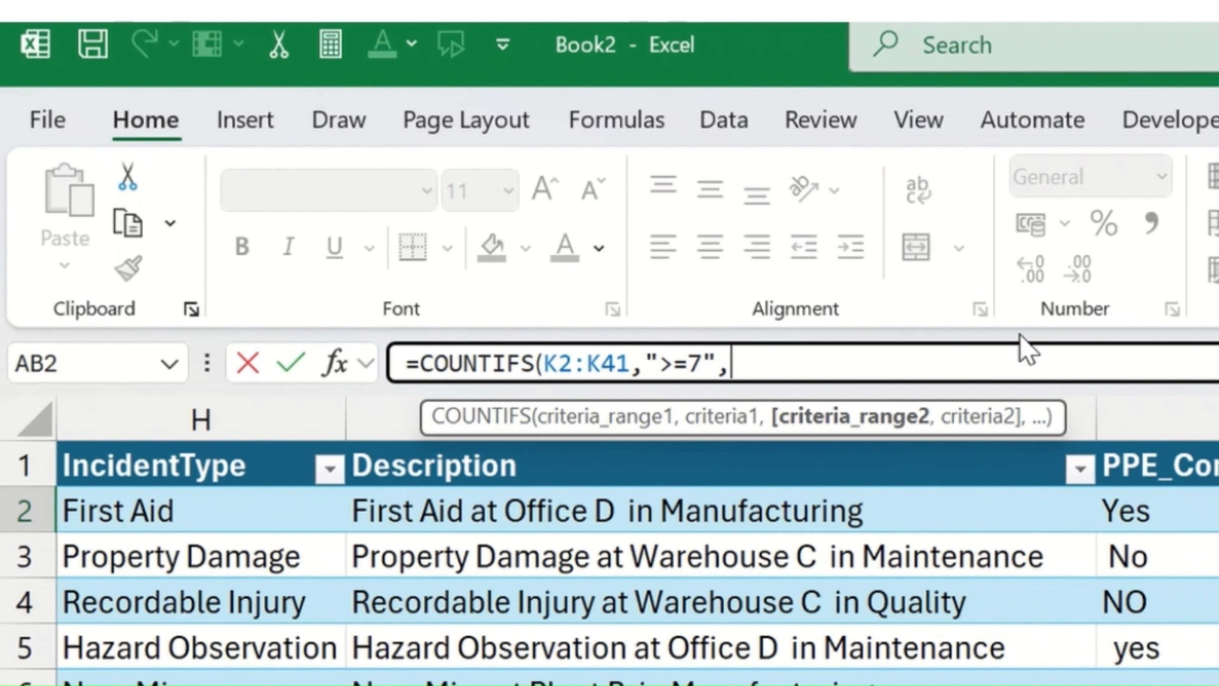
Step: Add L2:L41 with the criterion ">0" as the second COUNTIFS condition and close the parenthesis
type("L2:L")
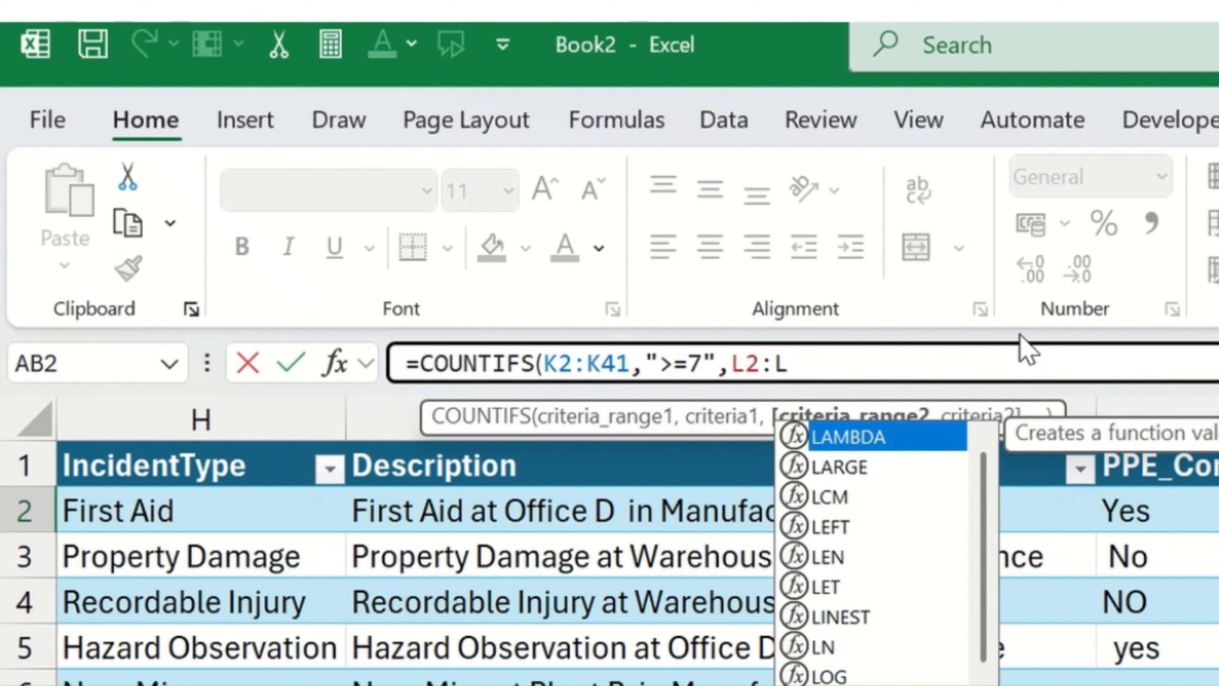
type("4")
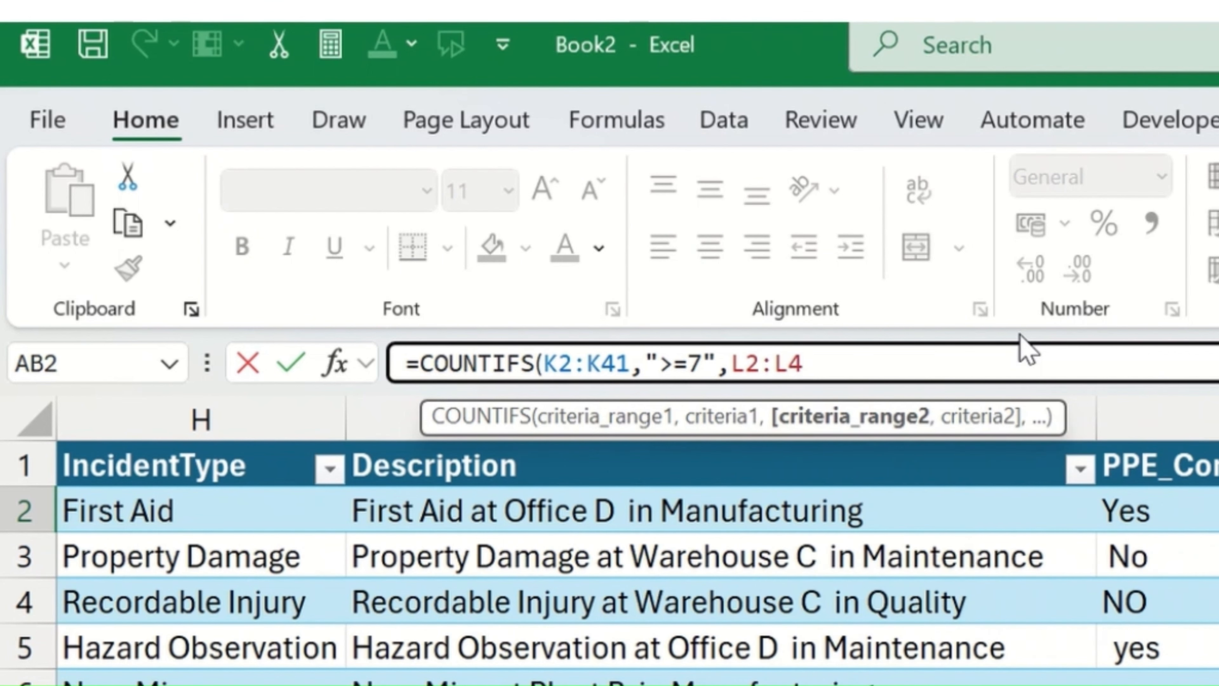
type("1,")
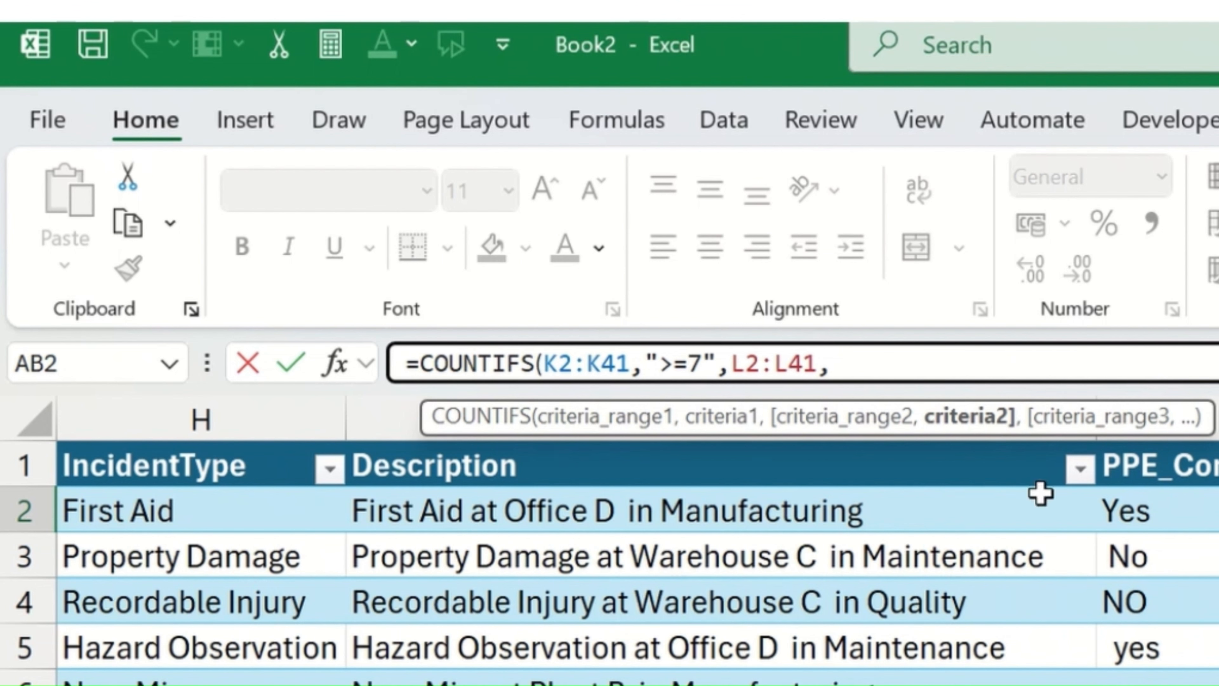
type("\">0\")")
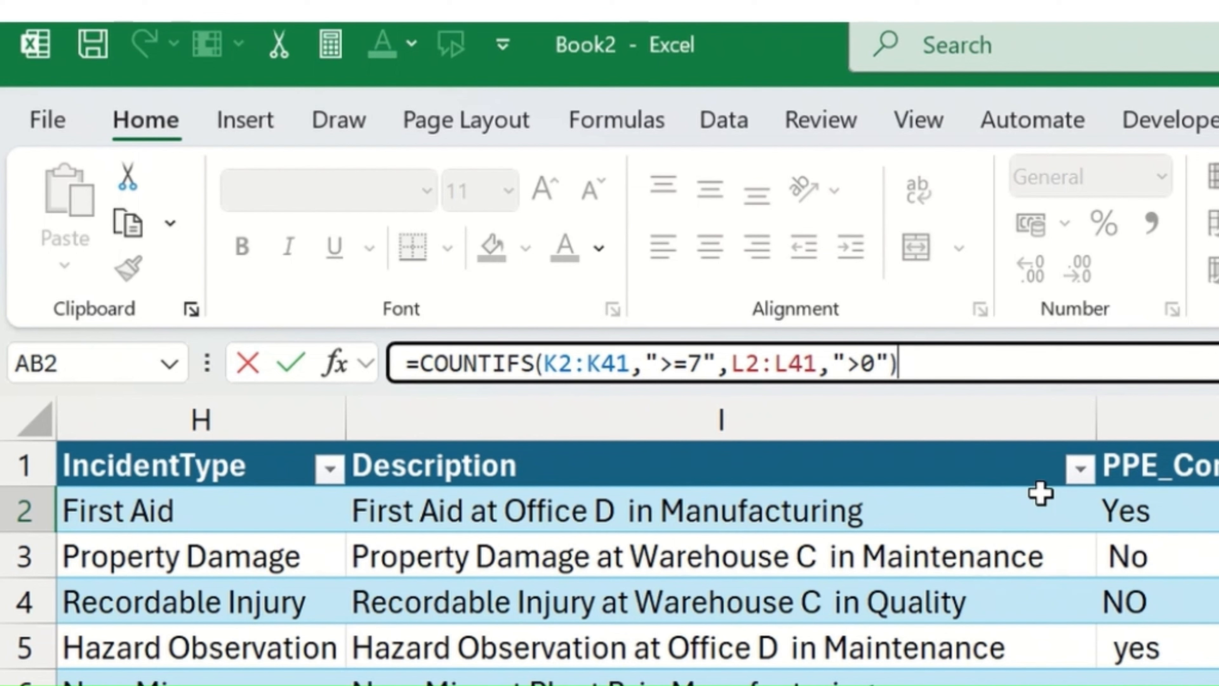
Step: Make both COUNTIFS ranges absolute as $K$2:$K$41 and $L$2:$L$41 and commit the formula in AB2
left_click_drag(616, 370, 629, 369)
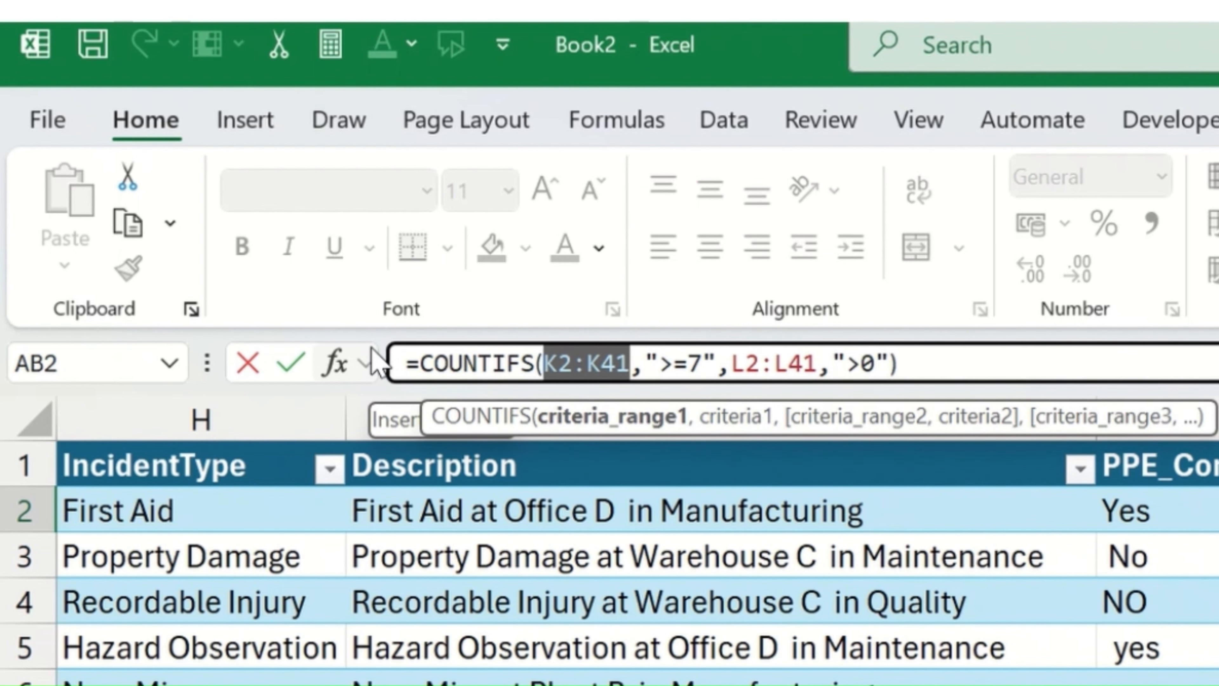
key("F4")
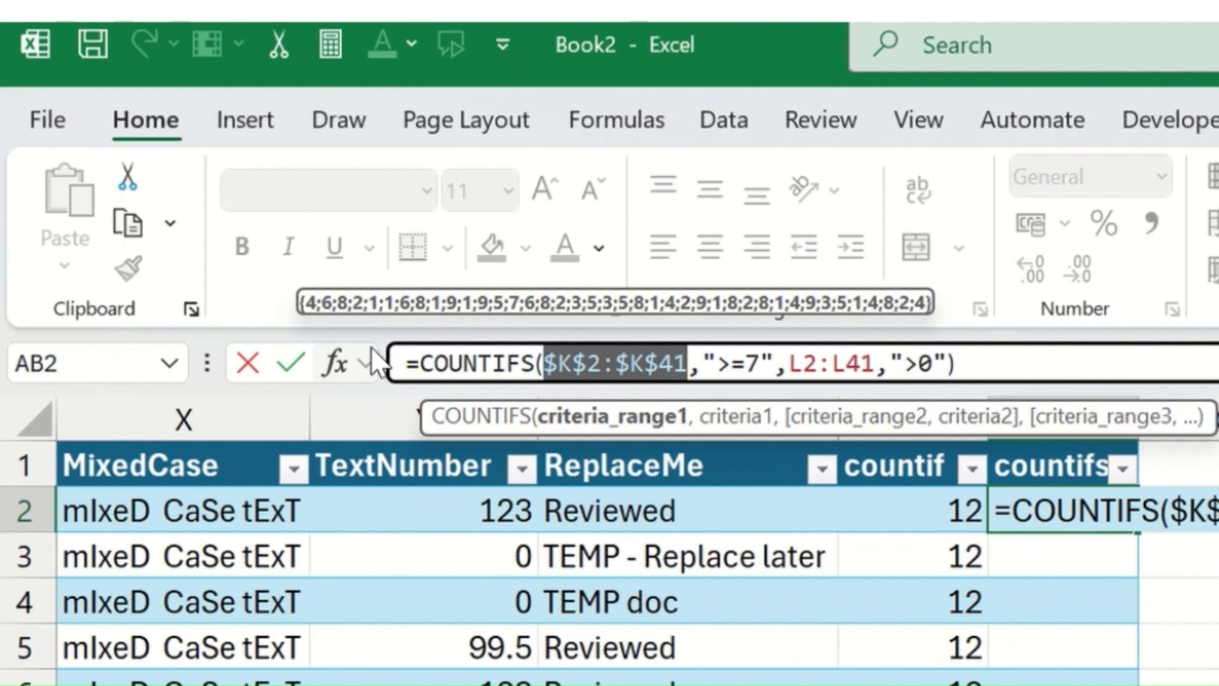
left_click_drag(789, 364, 875, 364)
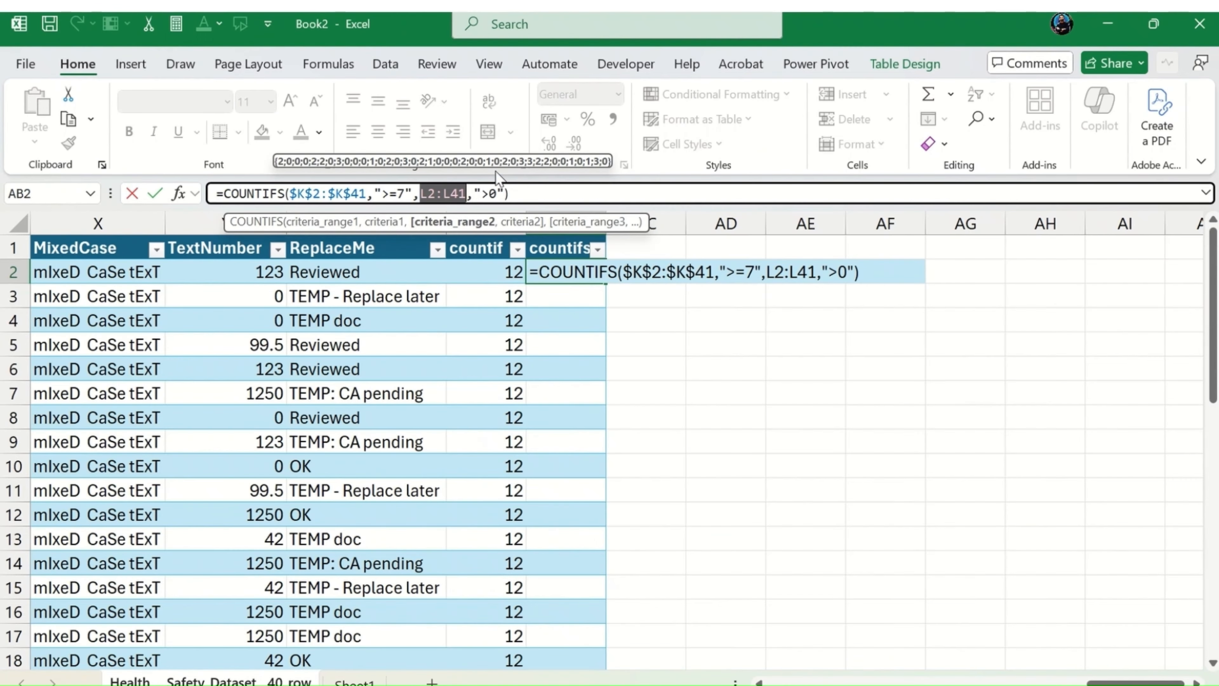
key("F4")
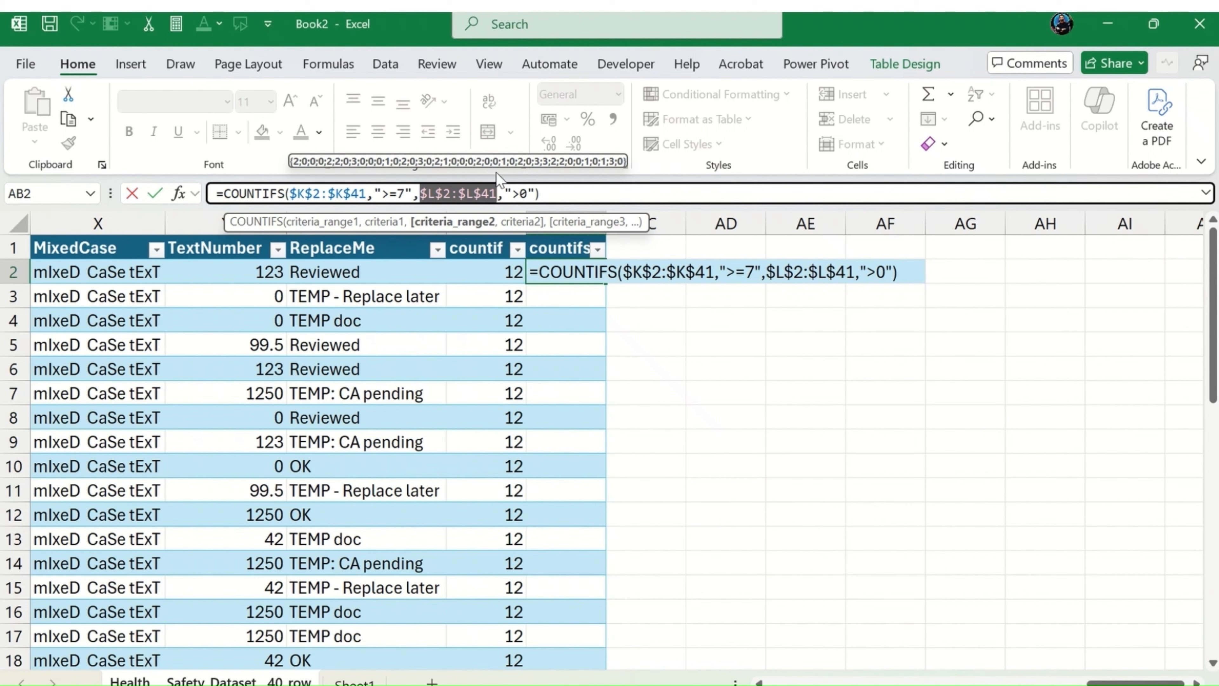
key("Return")
key("Up")
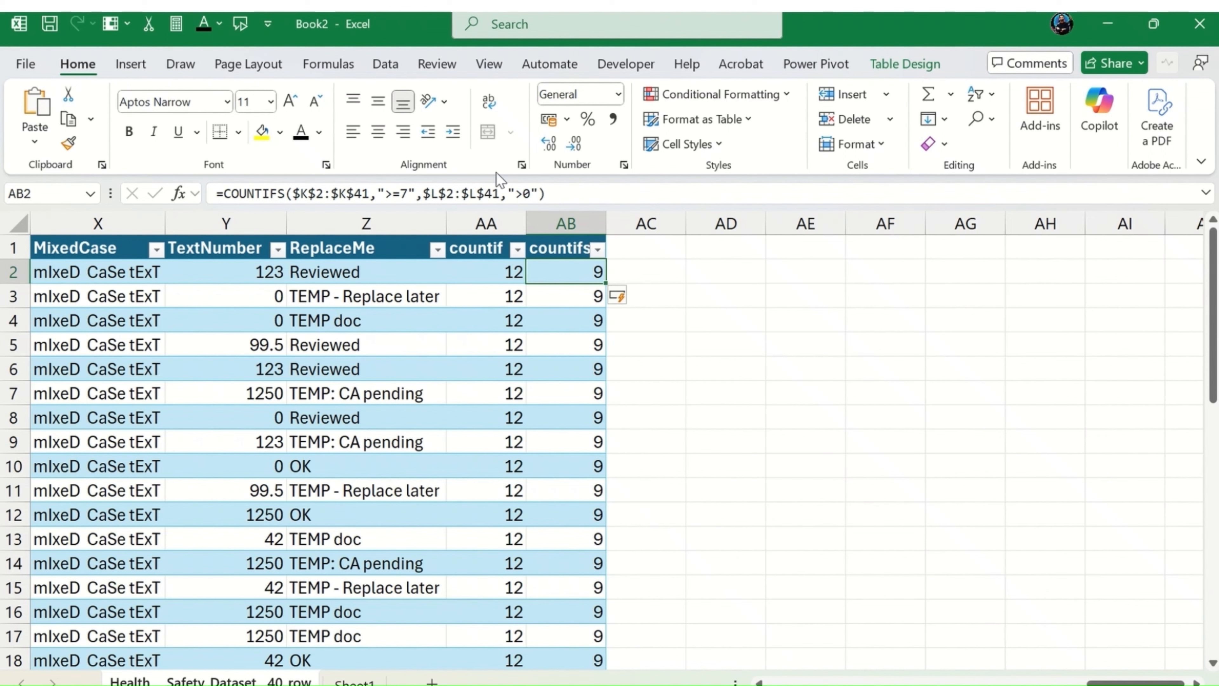
key("Left")
key("Left")
key("Right")
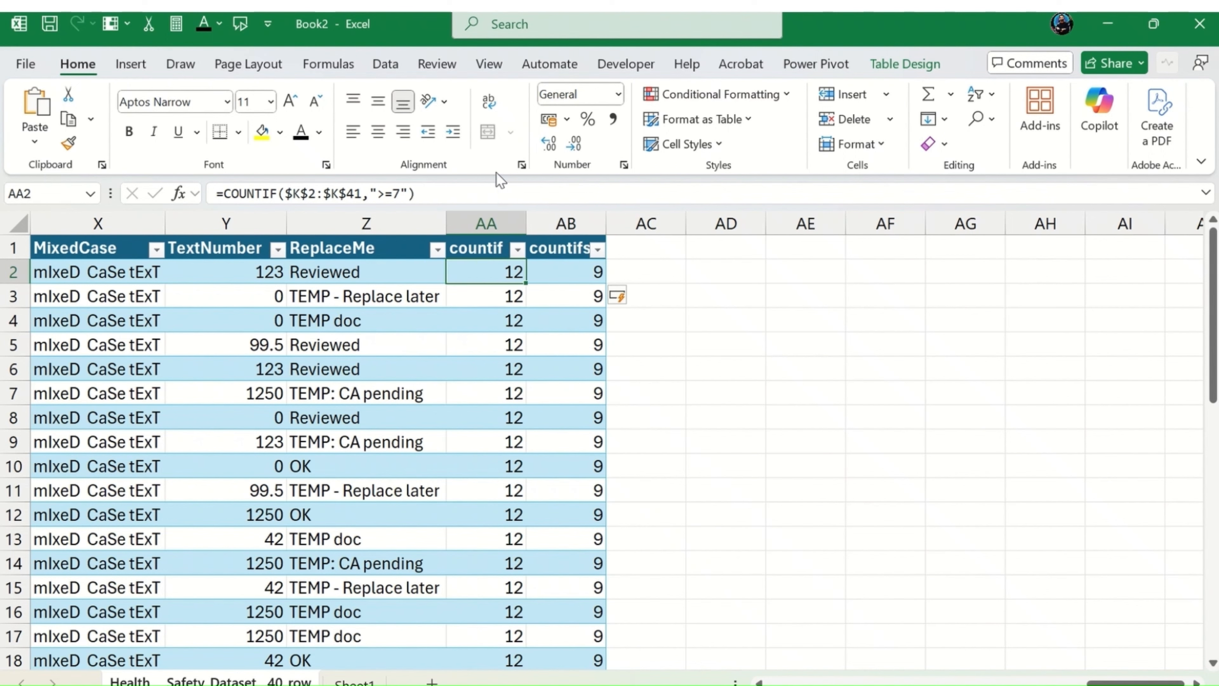
key("Up")
key("Right")
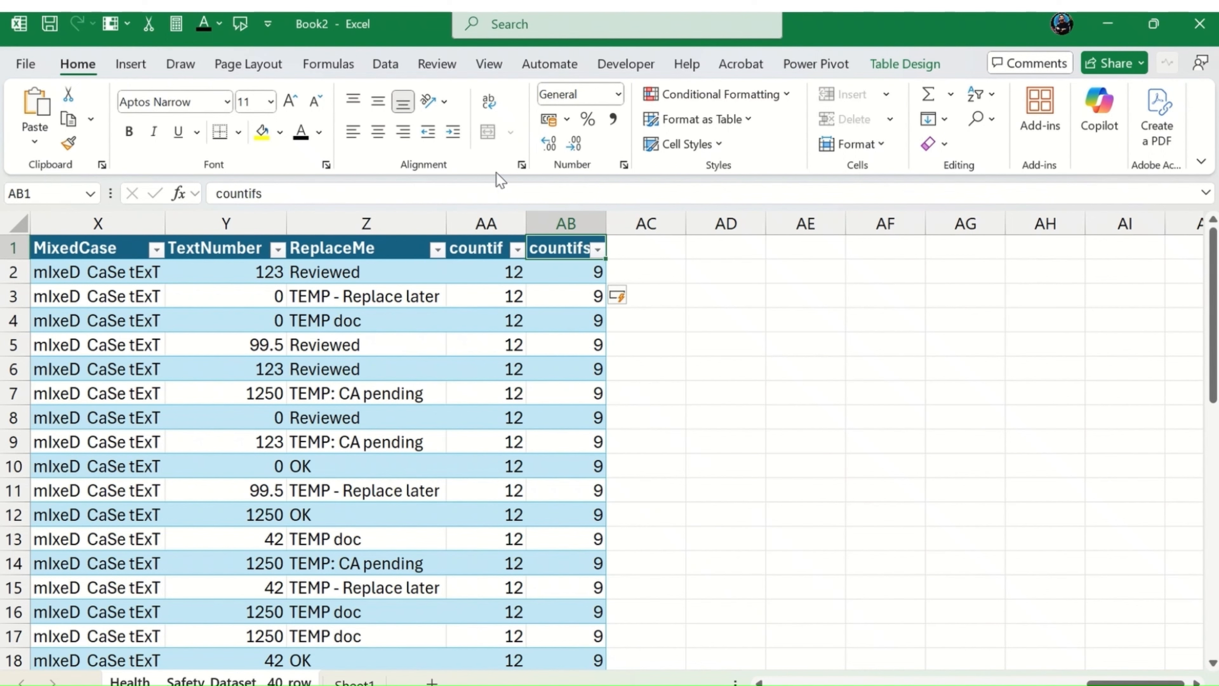
key("Down")
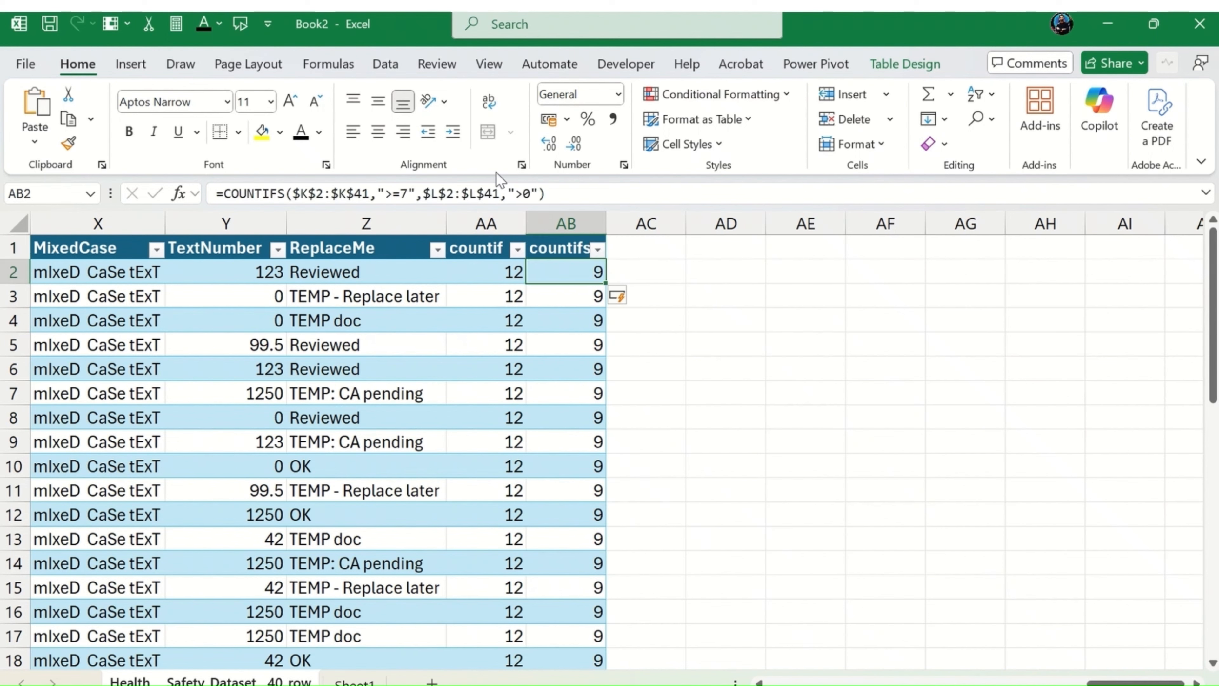
Step: Add a new table column headed SUMIF in cell AC1, beside the countifs column
key("Right")
key("Up")
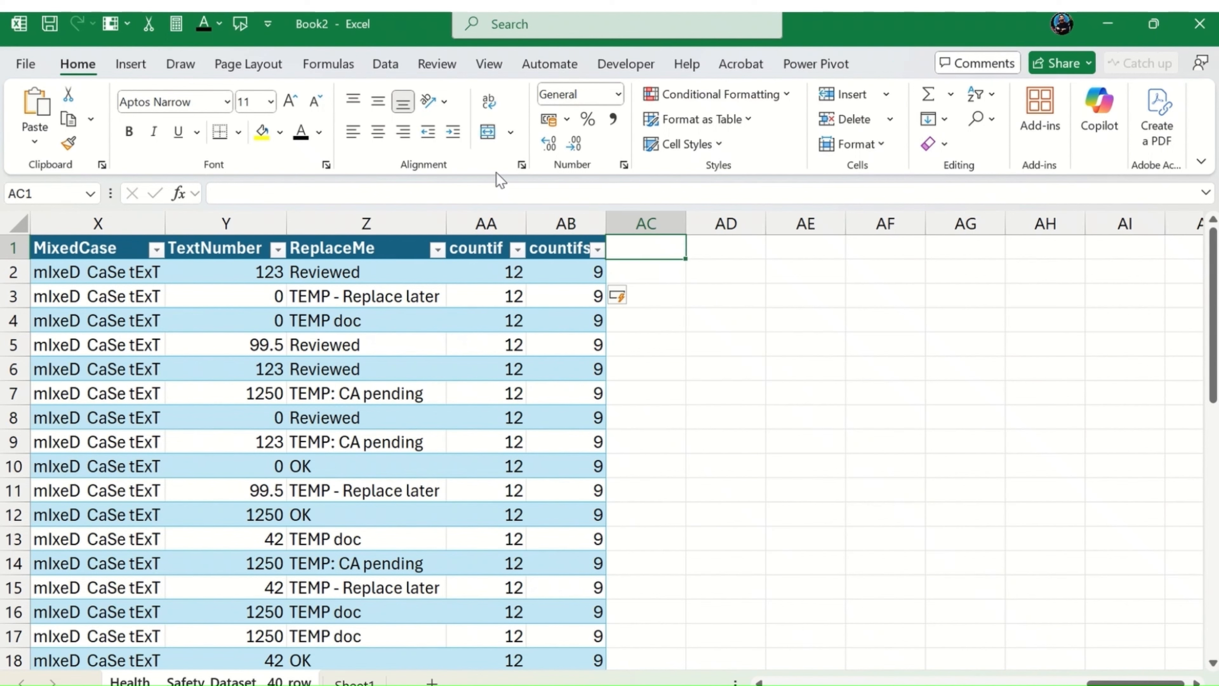
type("SUMIF")
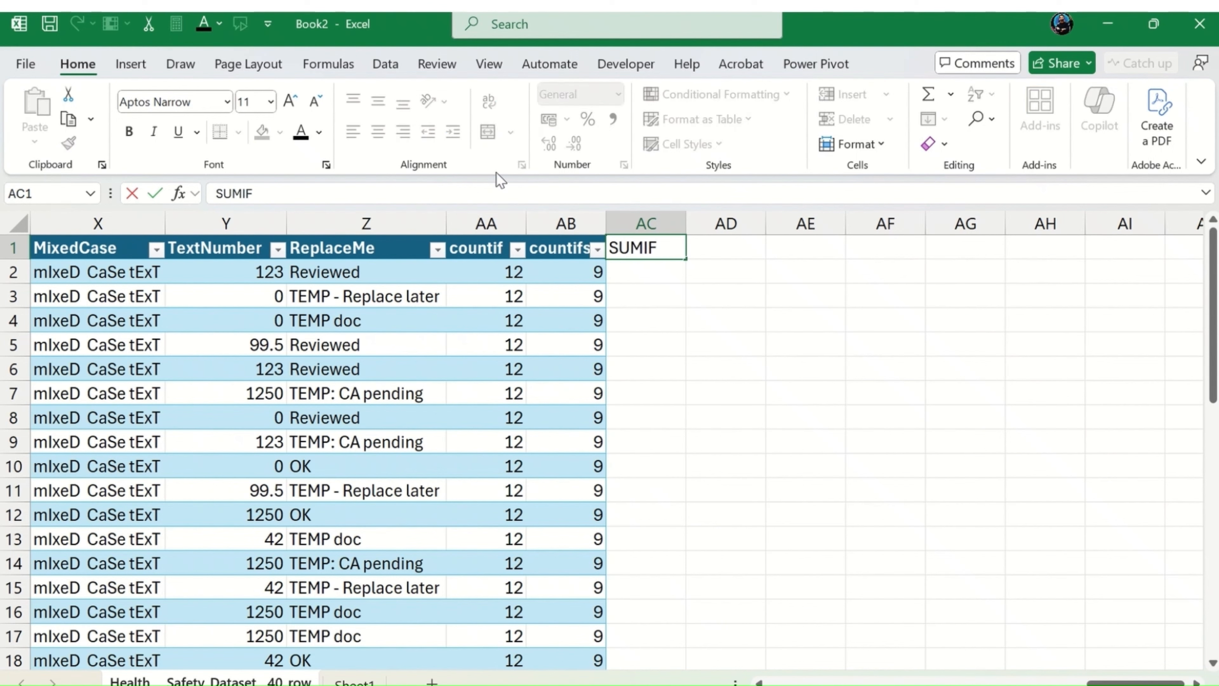
key("Return")
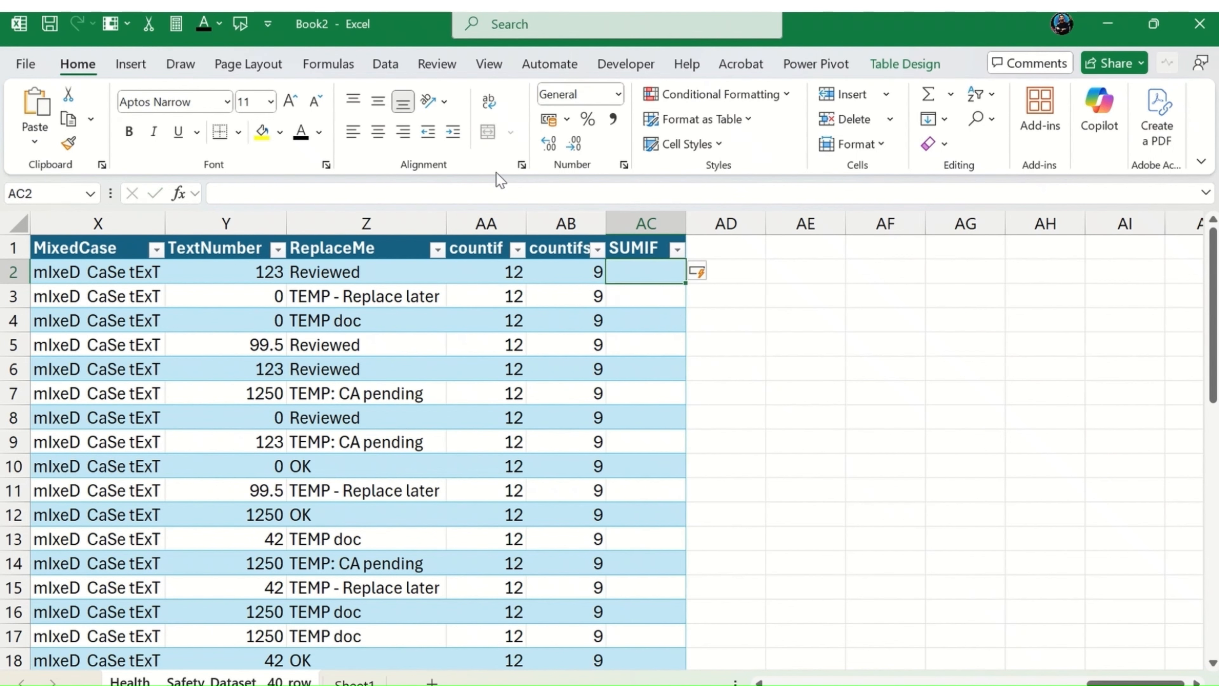
type("=SUMIF")
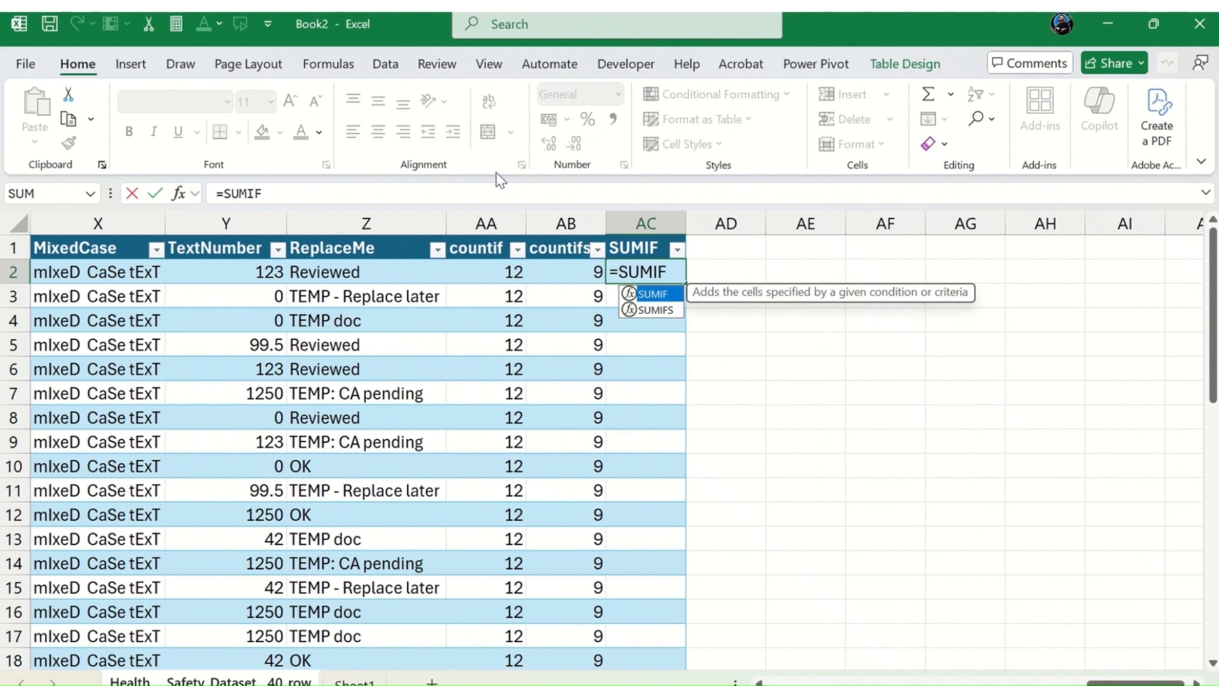
type("(")
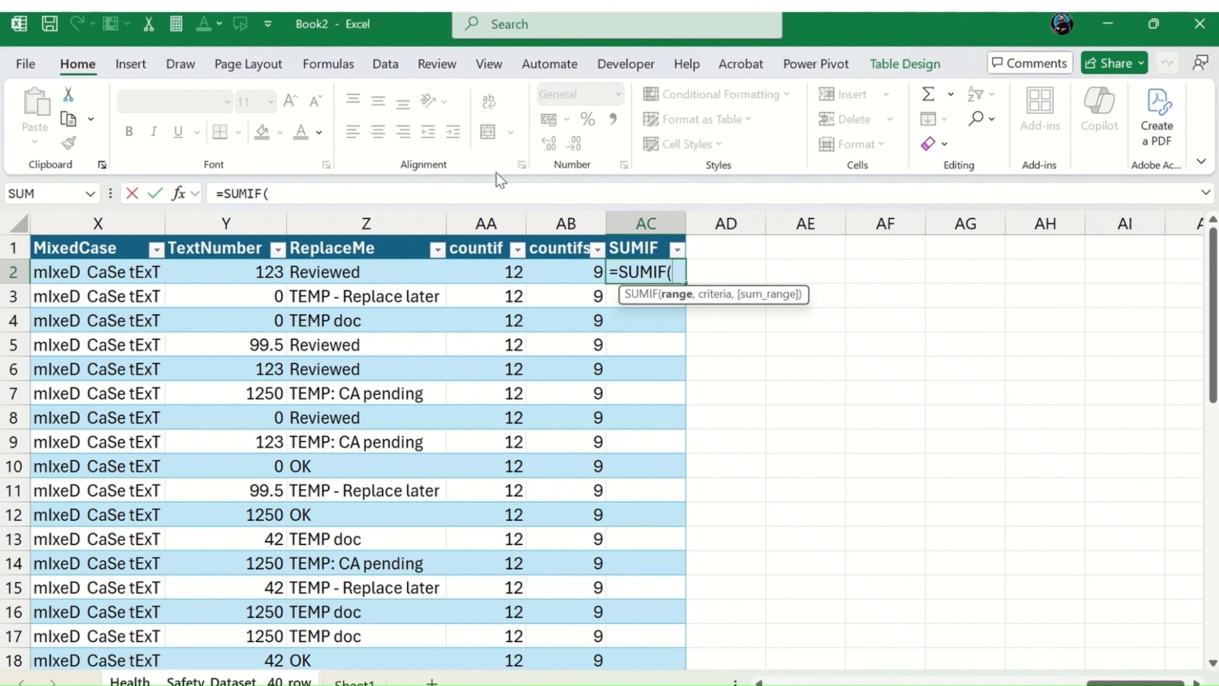
key("Escape")
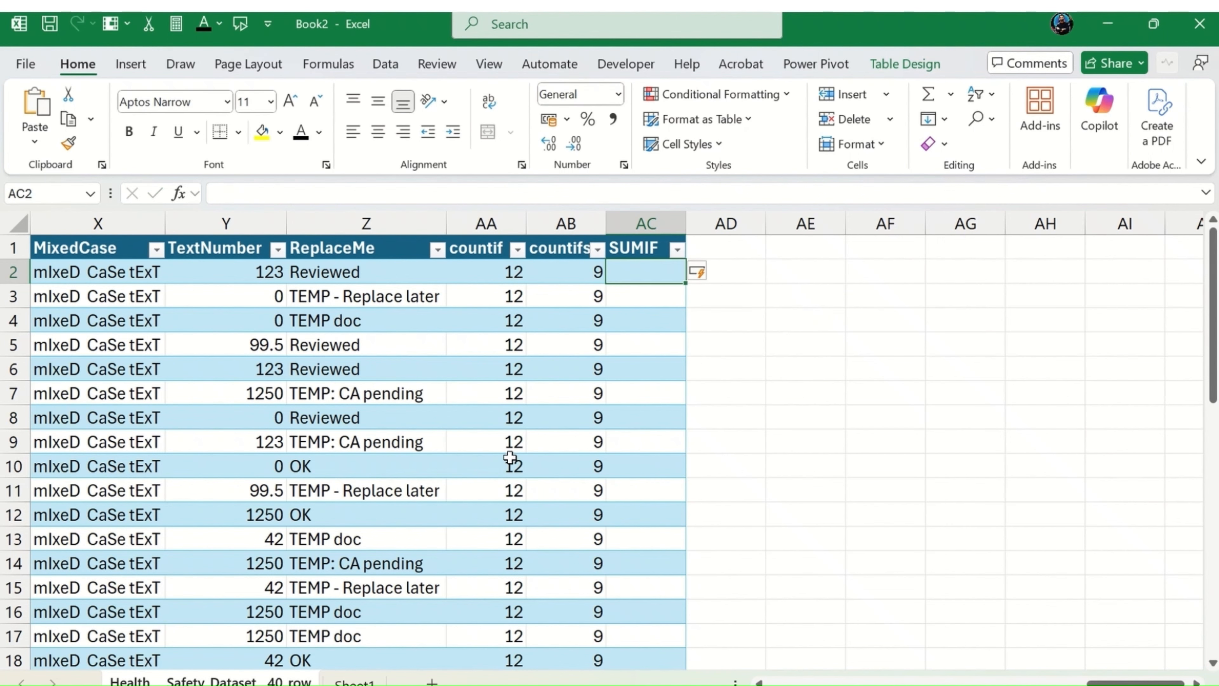
Step: Copy the arguments $K$2:$K$41,">=7" from the COUNTIF formula in AA2, leaving that formula unchanged
left_click(500, 274)
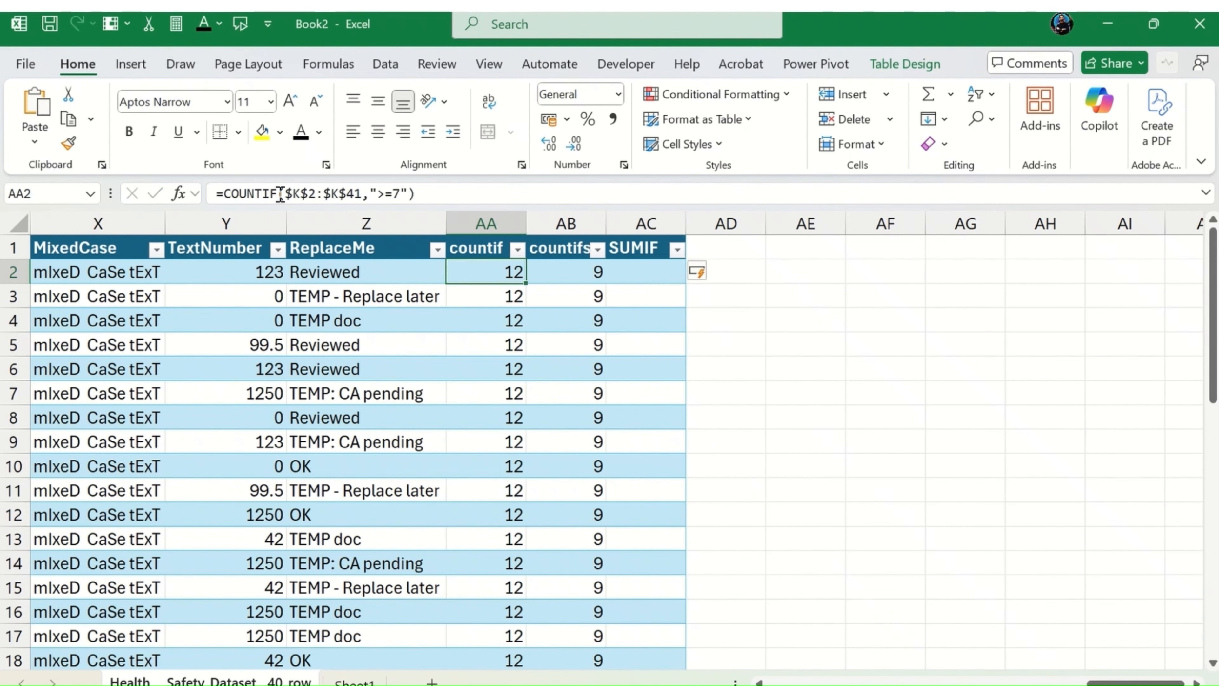
left_click_drag(286, 193, 409, 194)
key("ctrl+c")
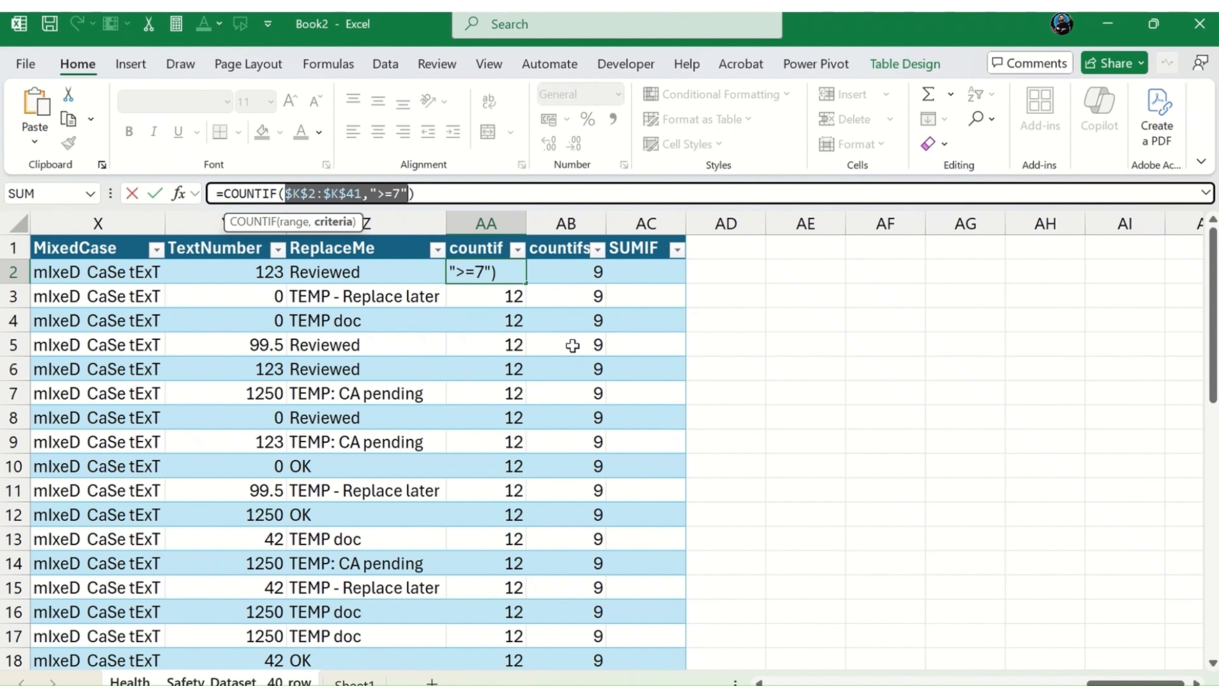
key("Escape")
Step: Start a SUMIF formula in cell AC2 and paste the copied arguments $K$2:$K$41,">=7" into it
left_click(697, 271)
left_click(646, 255)
left_click(644, 270)
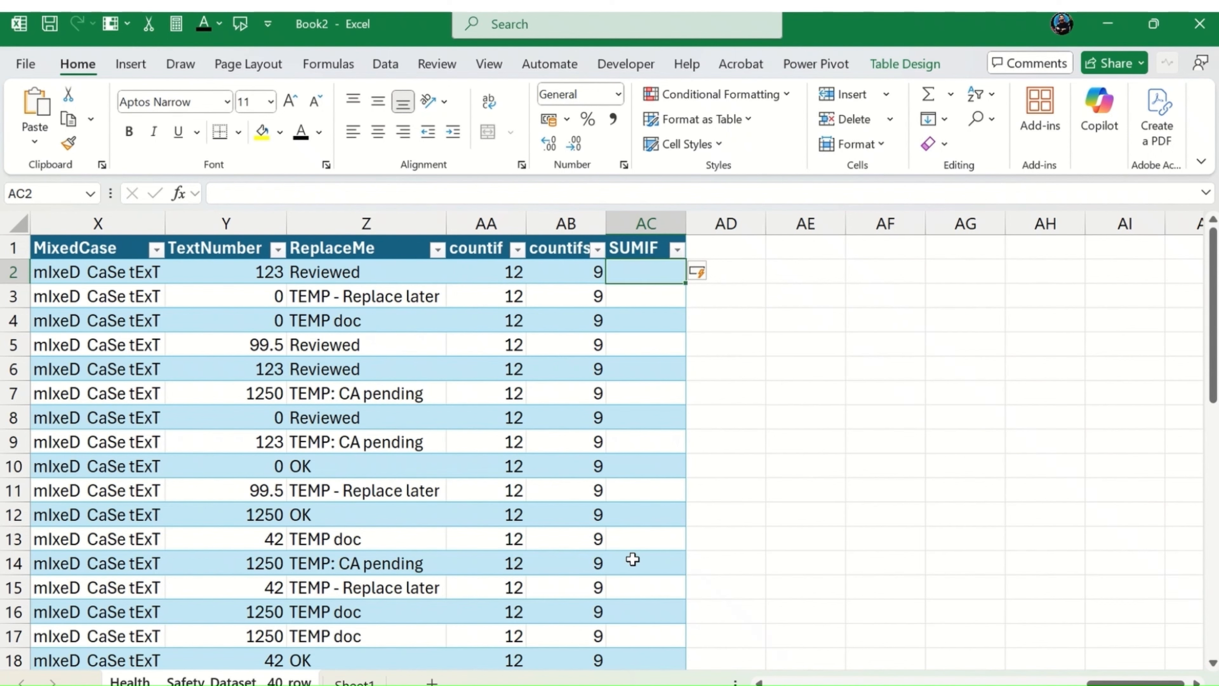
type("=SUMIF(")
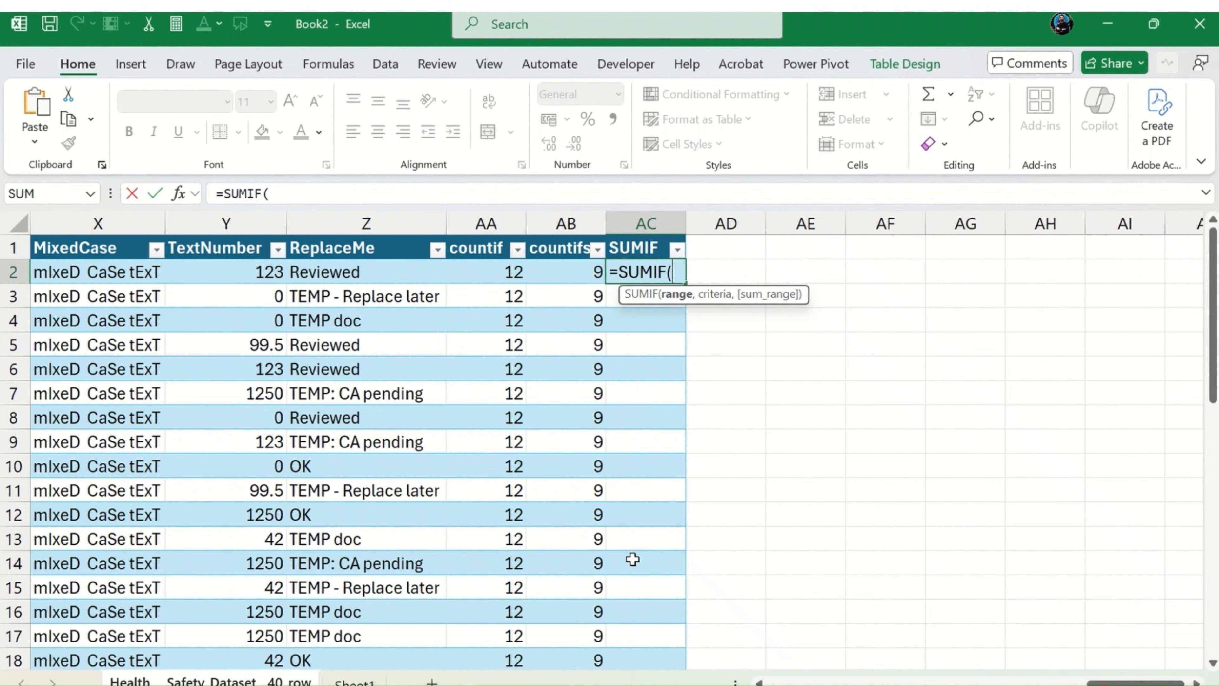
left_click(283, 192)
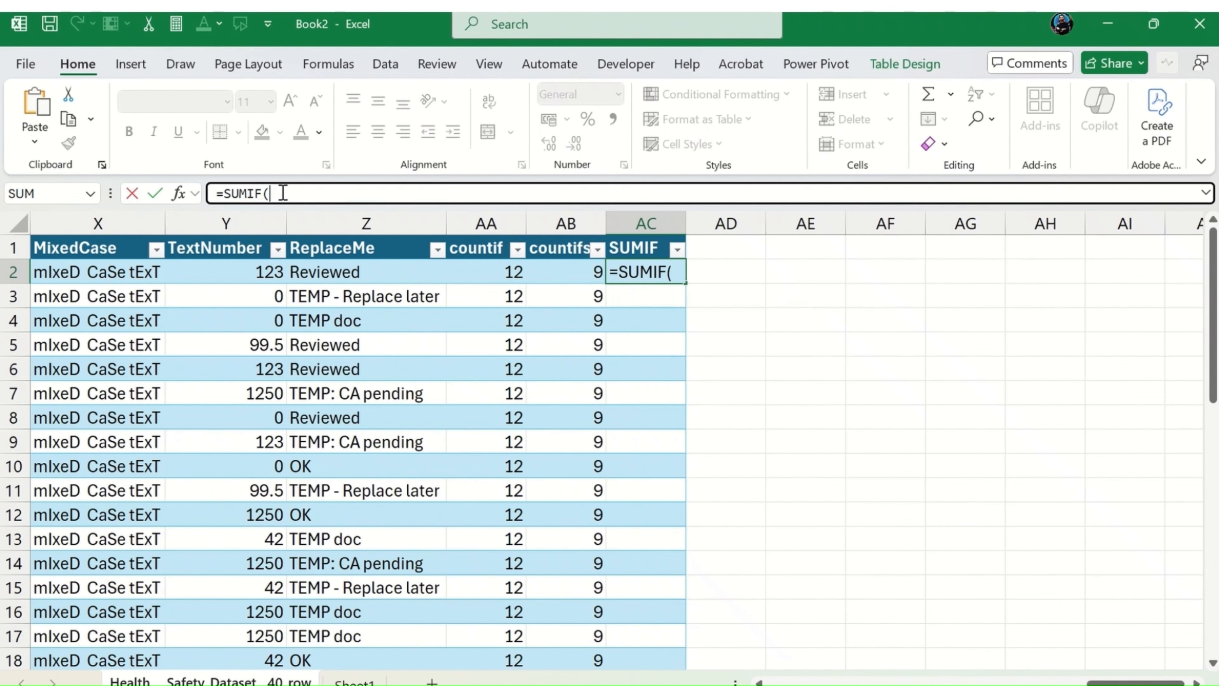
key("ctrl+v")
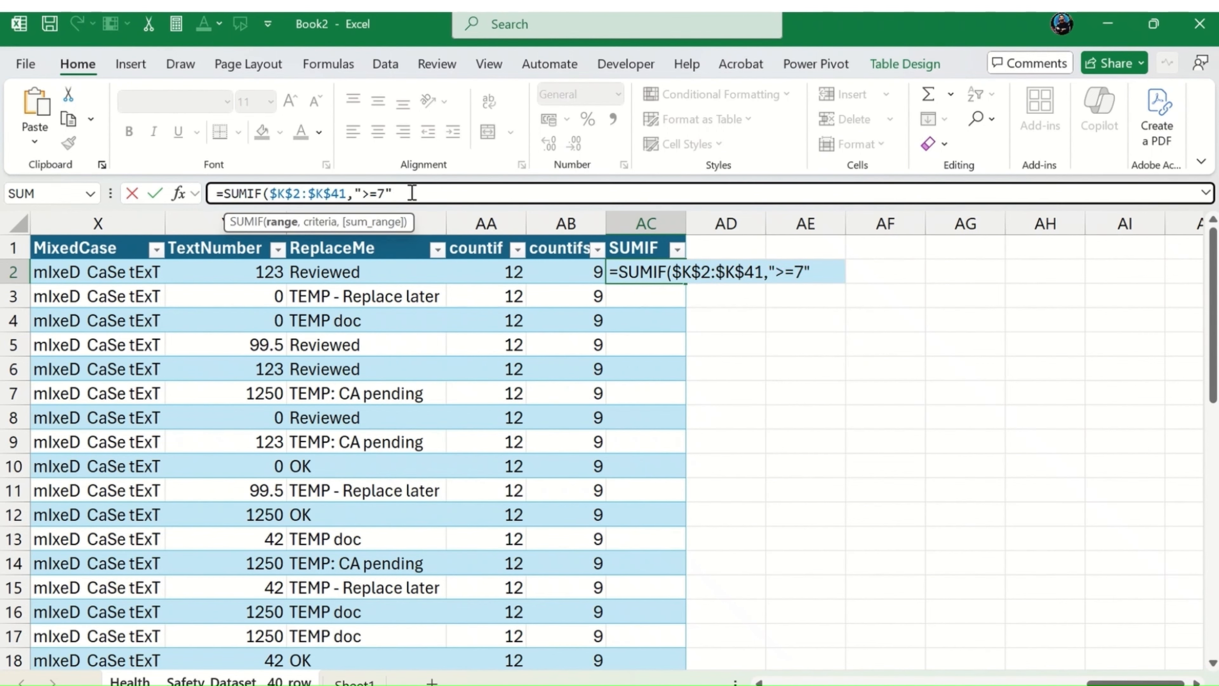
Step: Change the SUMIF criterion in AC2 to ">=8" and continue to the sum range argument
left_click(476, 194)
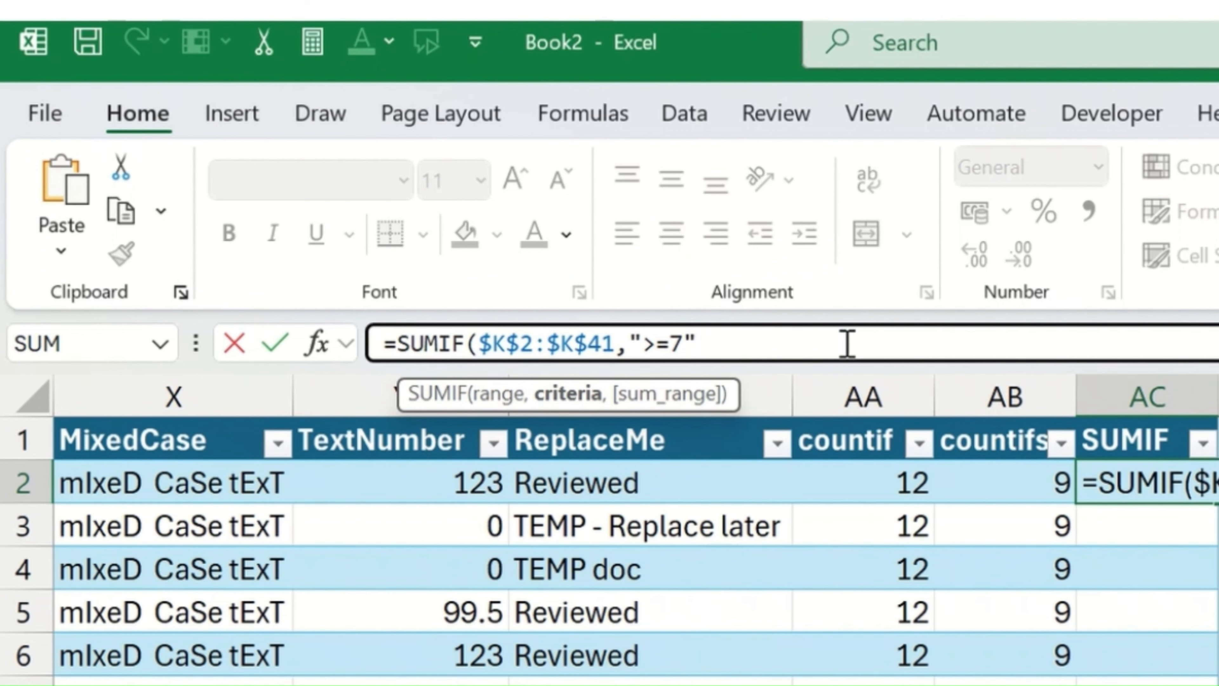
key("Delete")
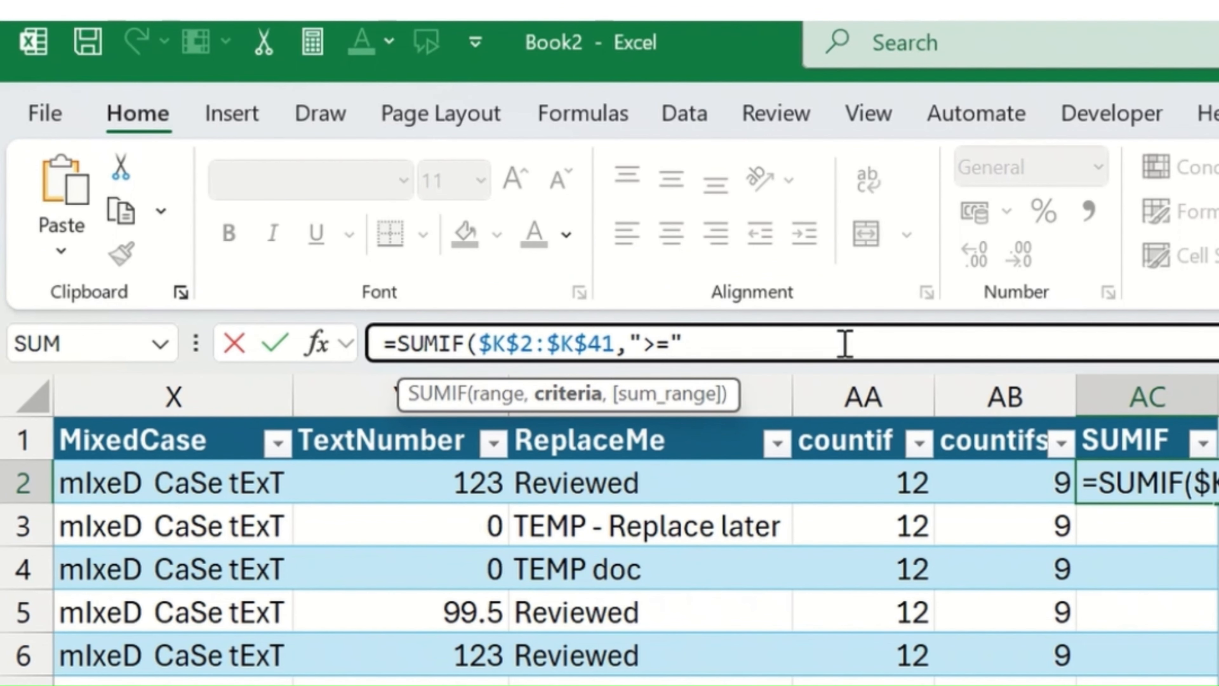
type("8")
key("Right")
type(",")
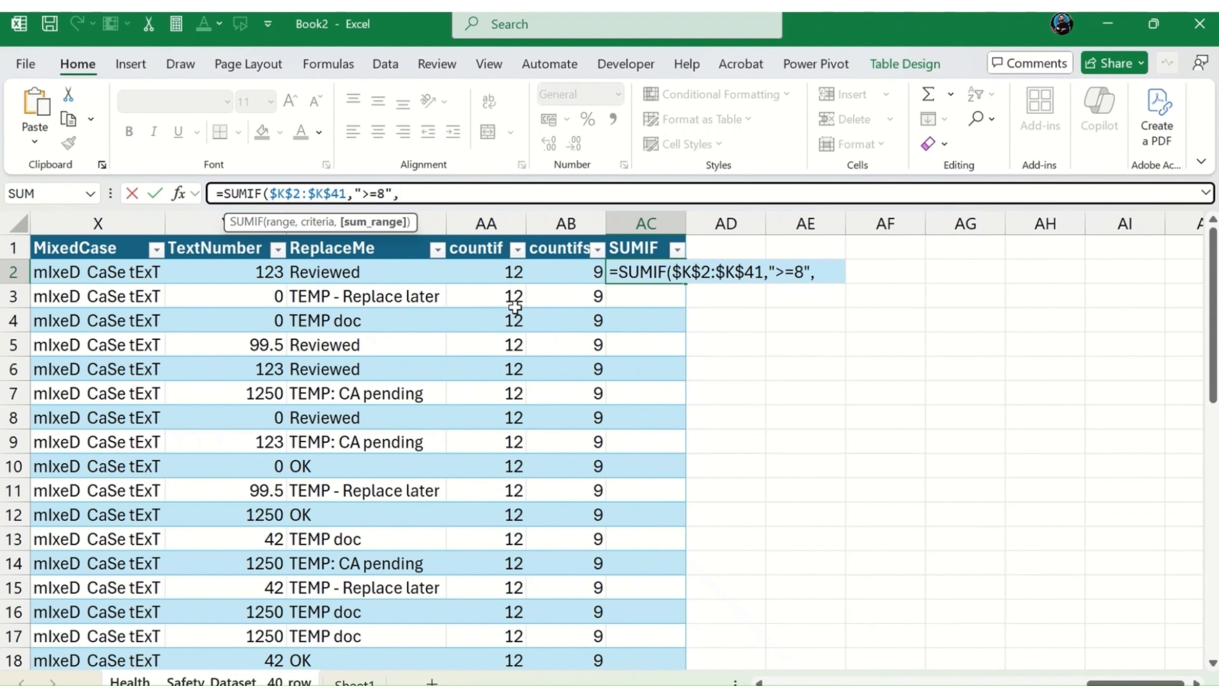
Step: Try to use the CostUSD cell U2 as the sum range of the SUMIF formula in AC2
left_click(902, 531)
key("Left")
key("Left")
key("Left")
key("Left")
key("Left")
key("Left")
key("Left")
key("Left")
key("Left")
key("Left")
key("Left")
key("Left")
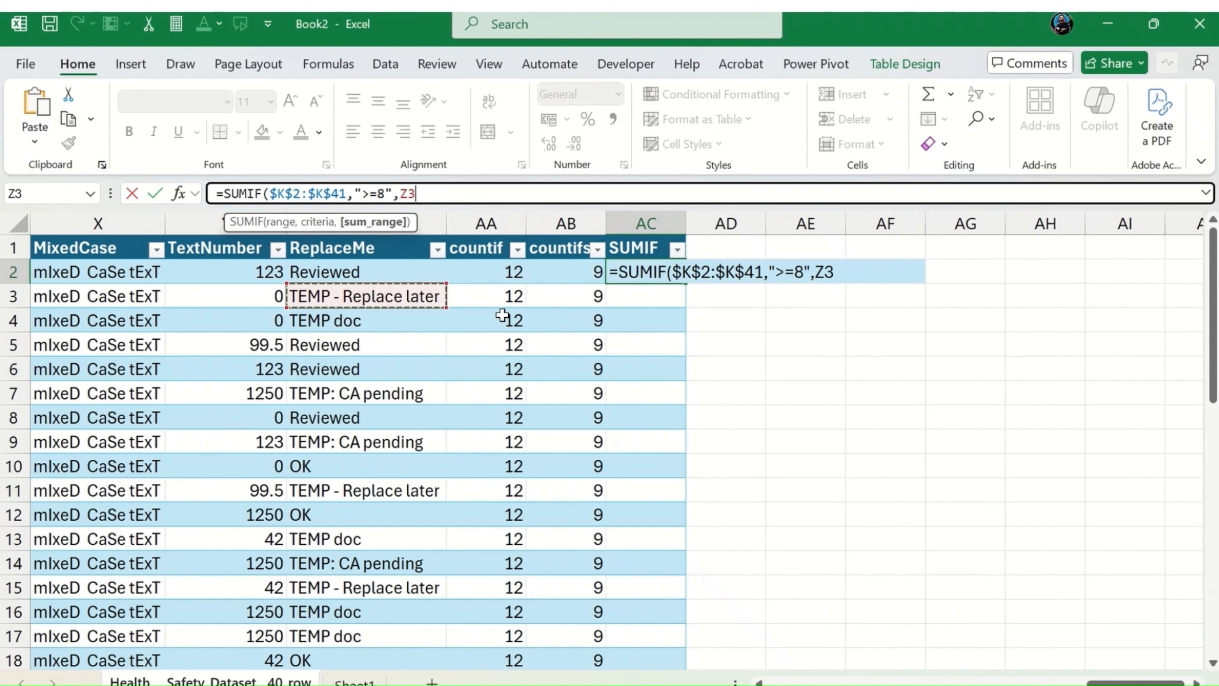
key("Right")
key("Right")
key("Right")
key("Right")
key("Right")
key("Right")
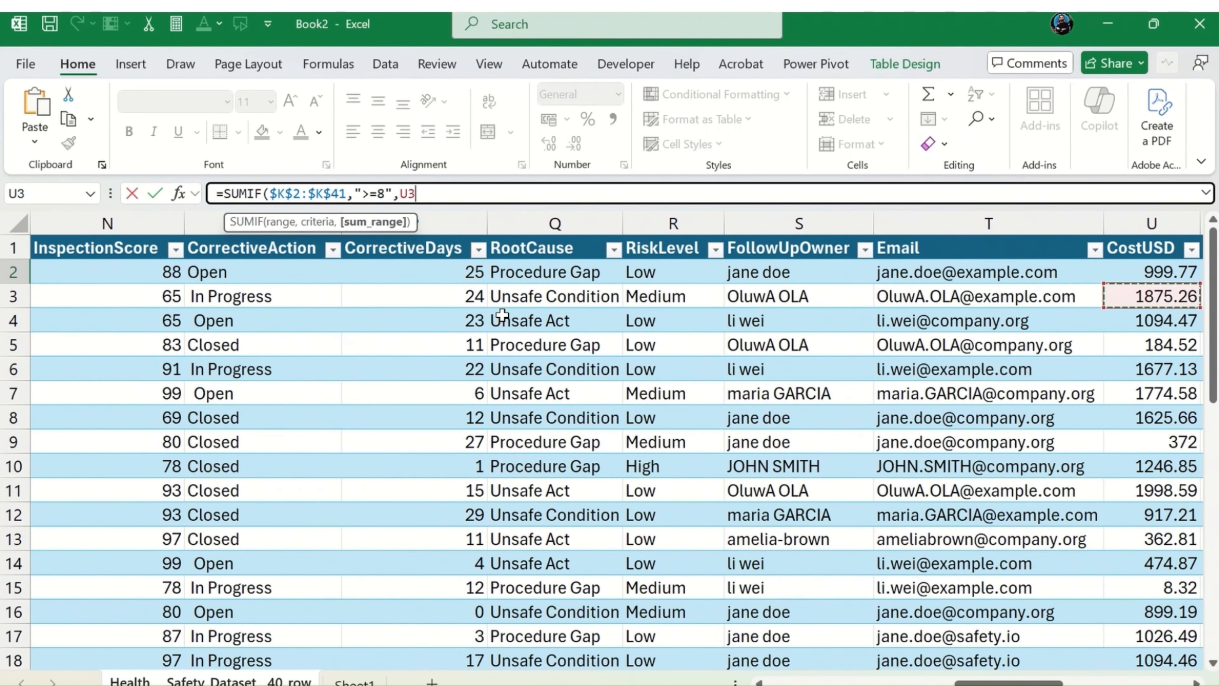
key("Up")
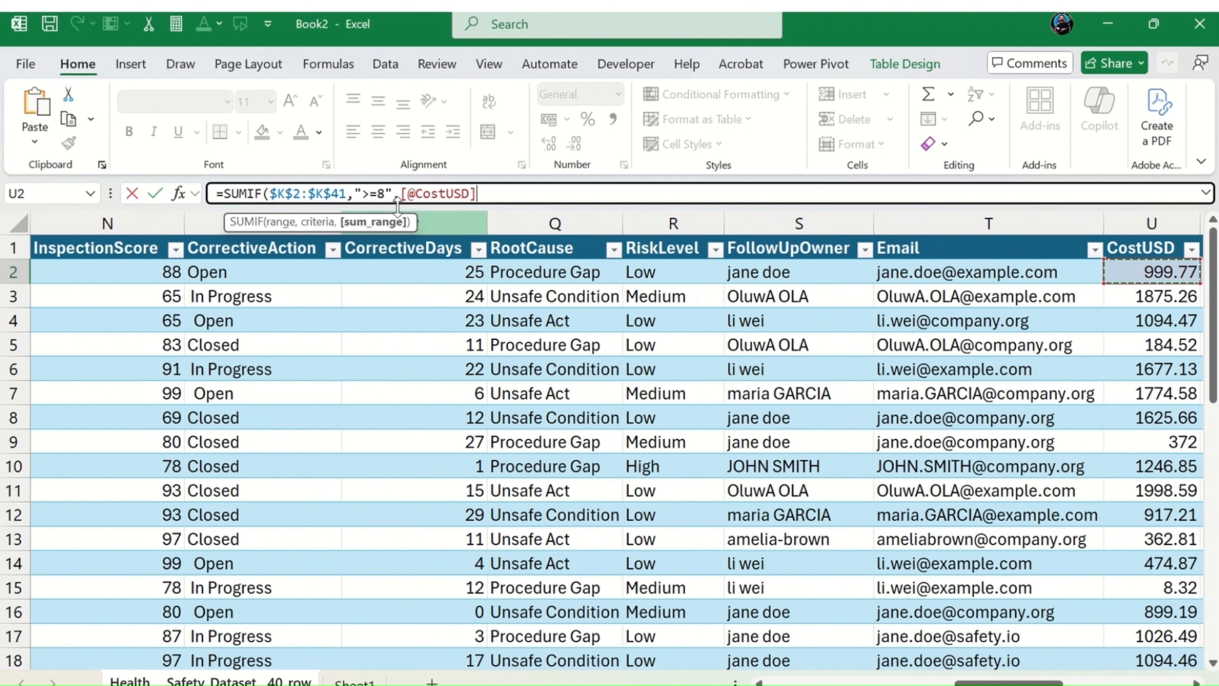
left_click_drag(401, 193, 491, 190)
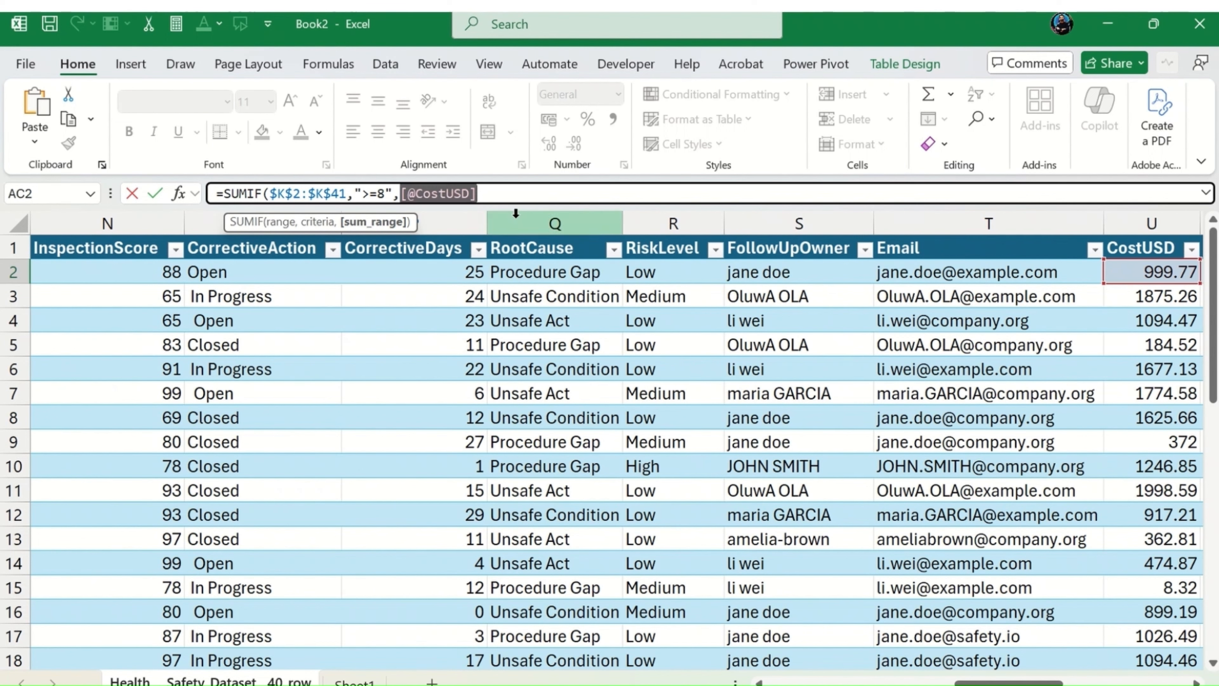
type("u")
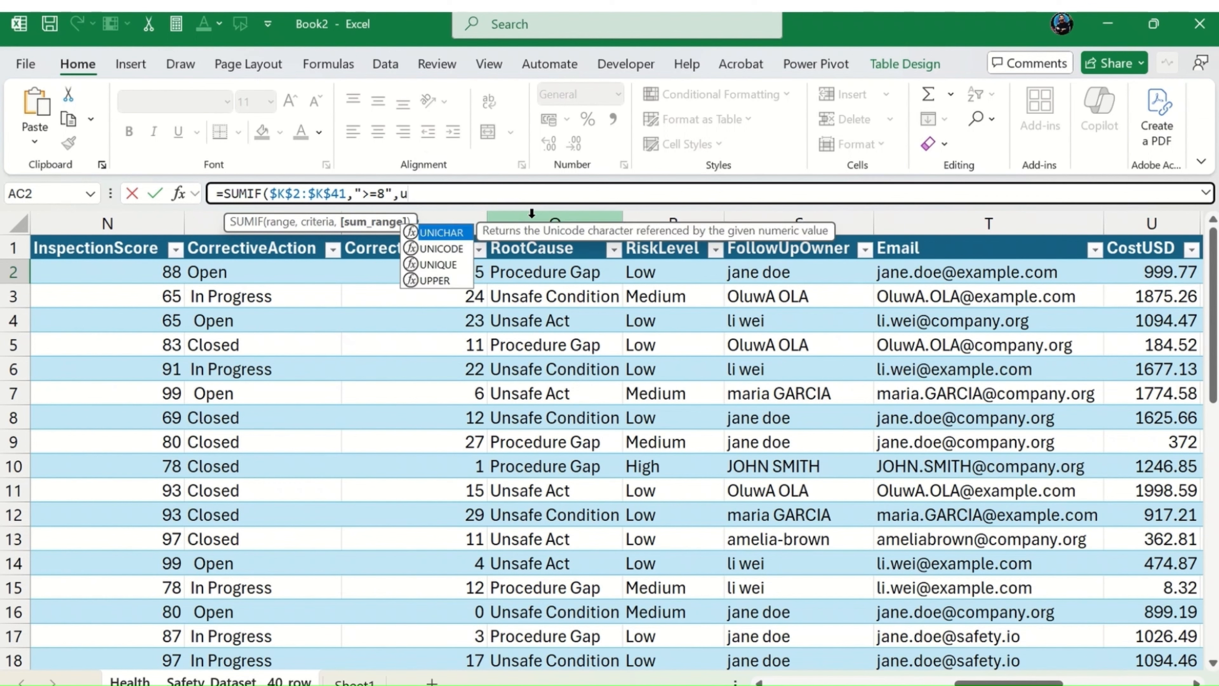
type("2:")
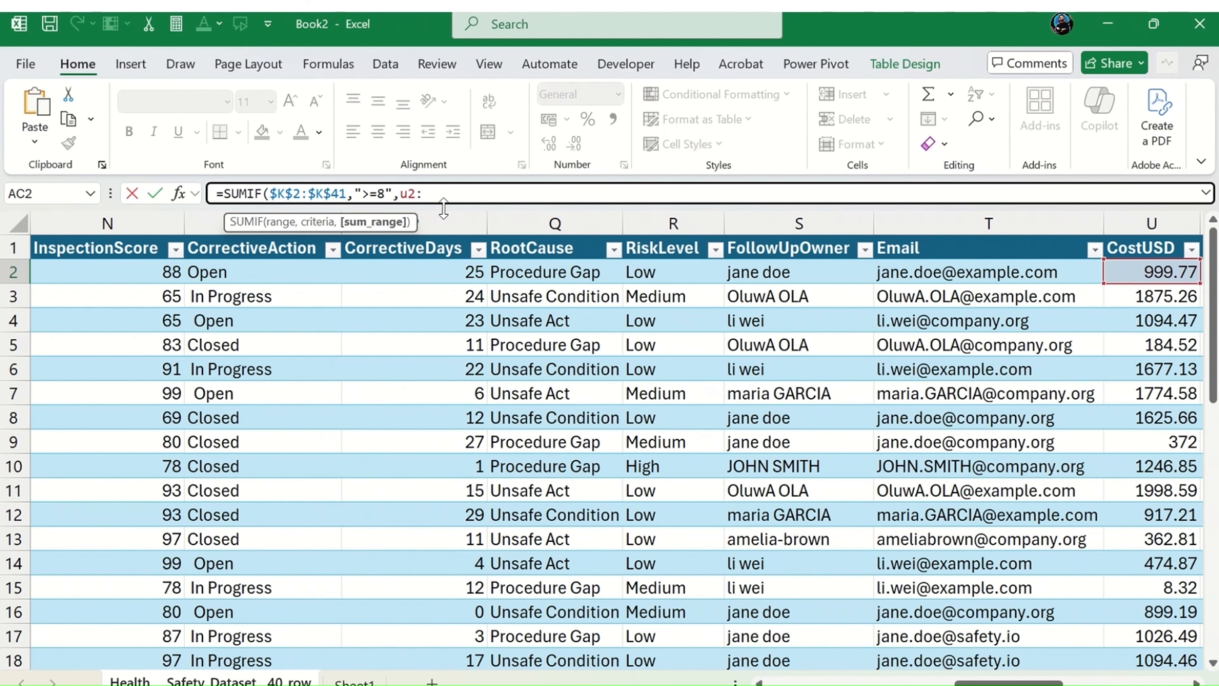
type("u41")
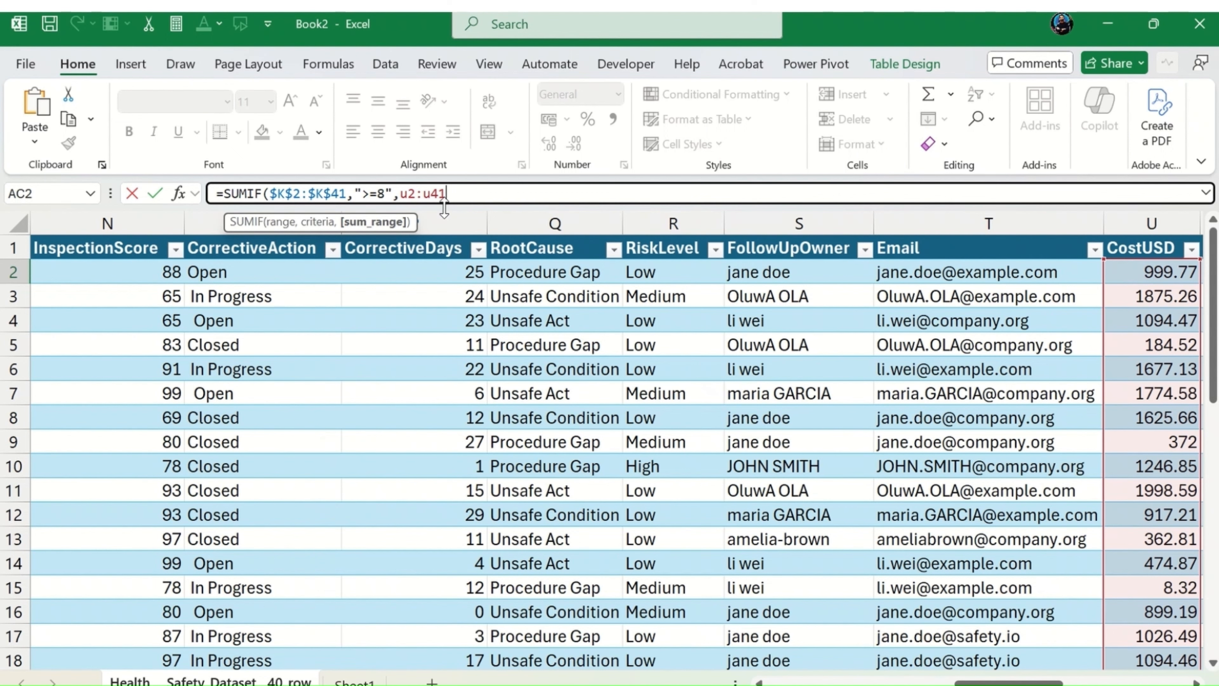
type(")")
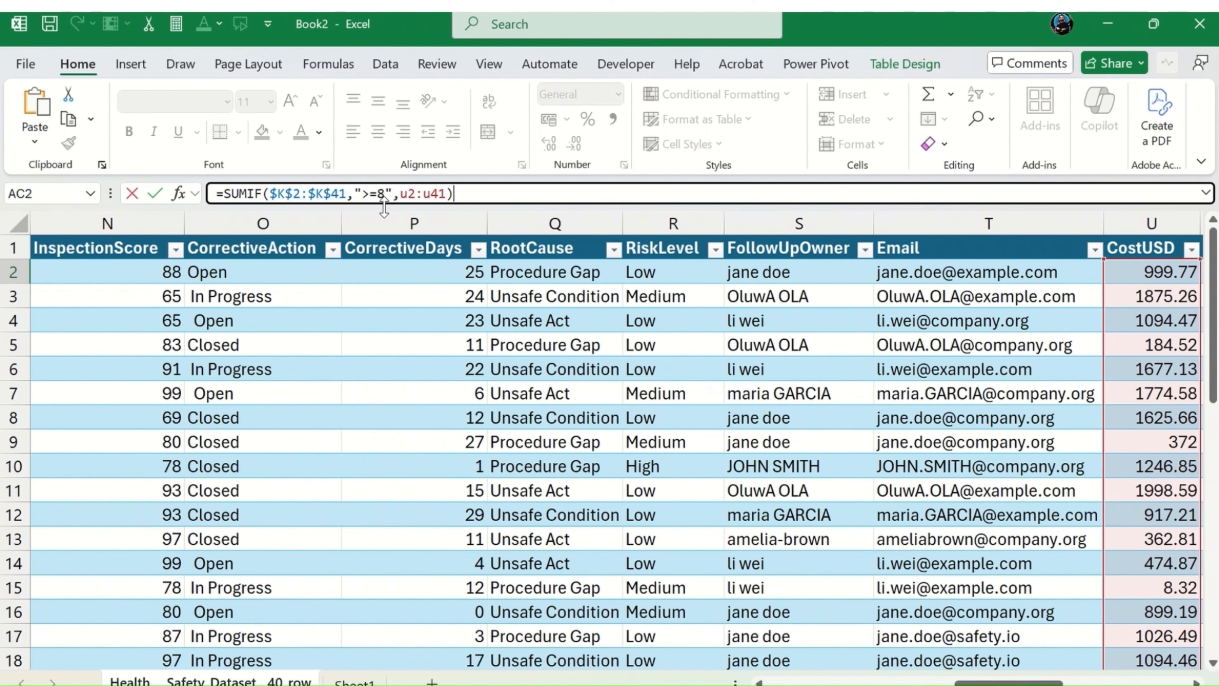
Step: Make the SUMIF sum range absolute as $U$2:$U$41 and enter the formula in AC2
left_click_drag(401, 193, 446, 193)
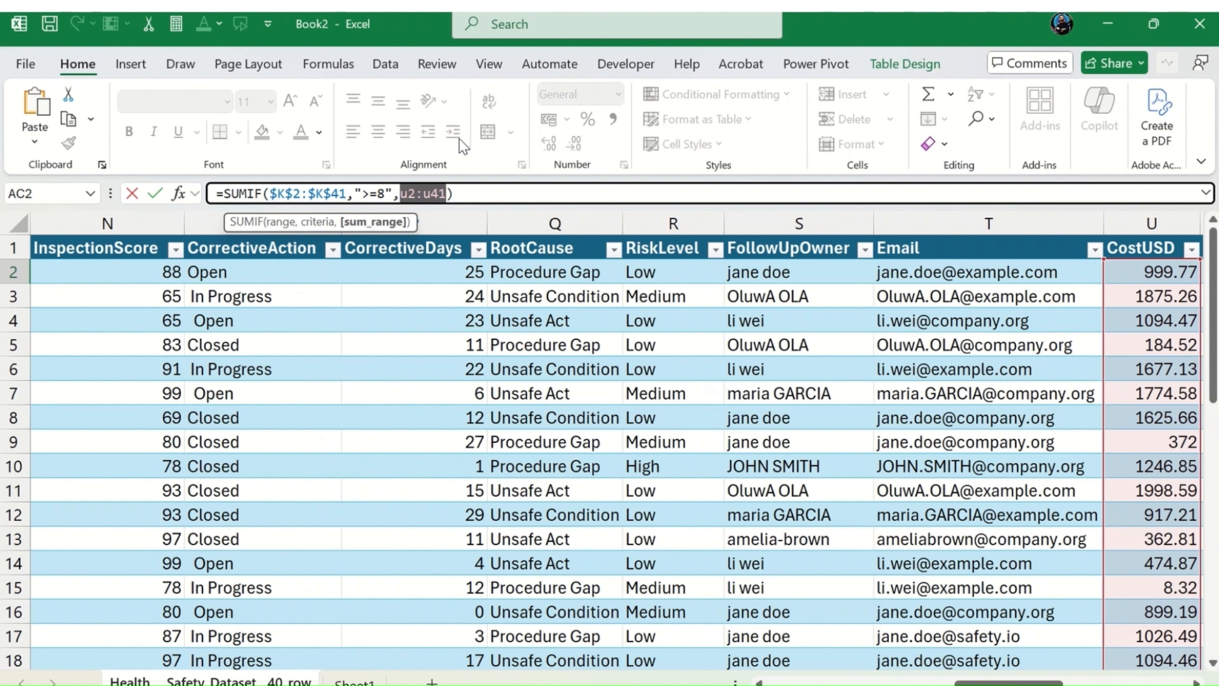
key("F4")
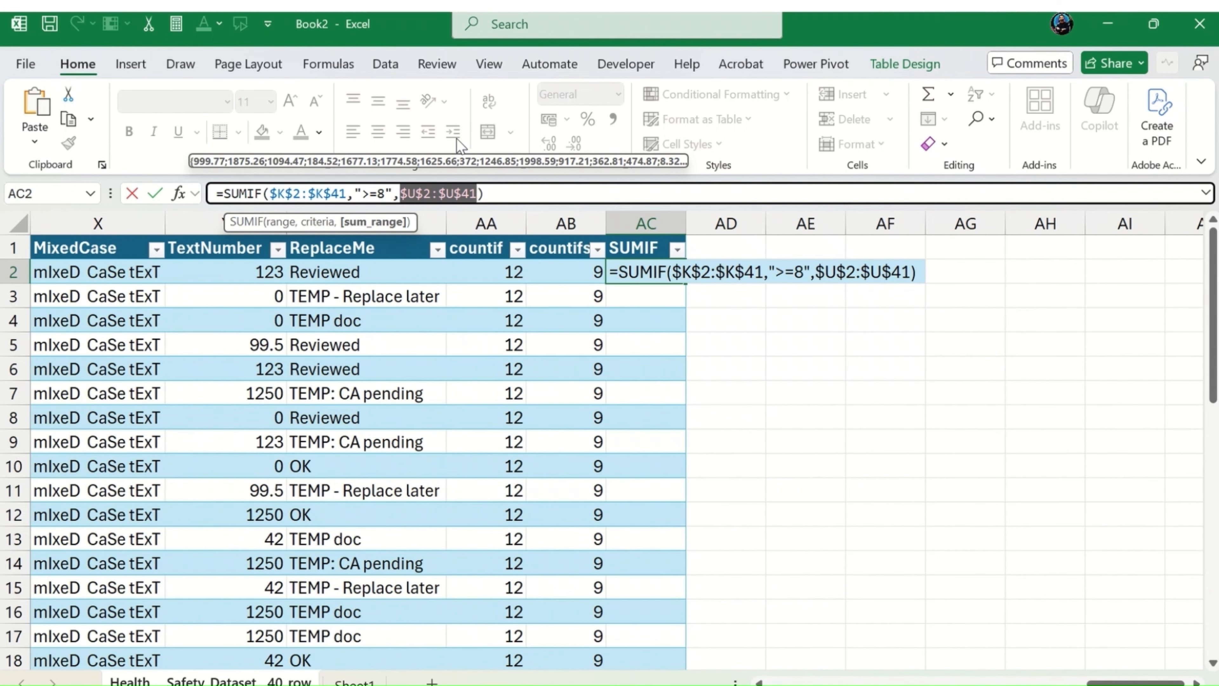
key("Return")
key("Up")
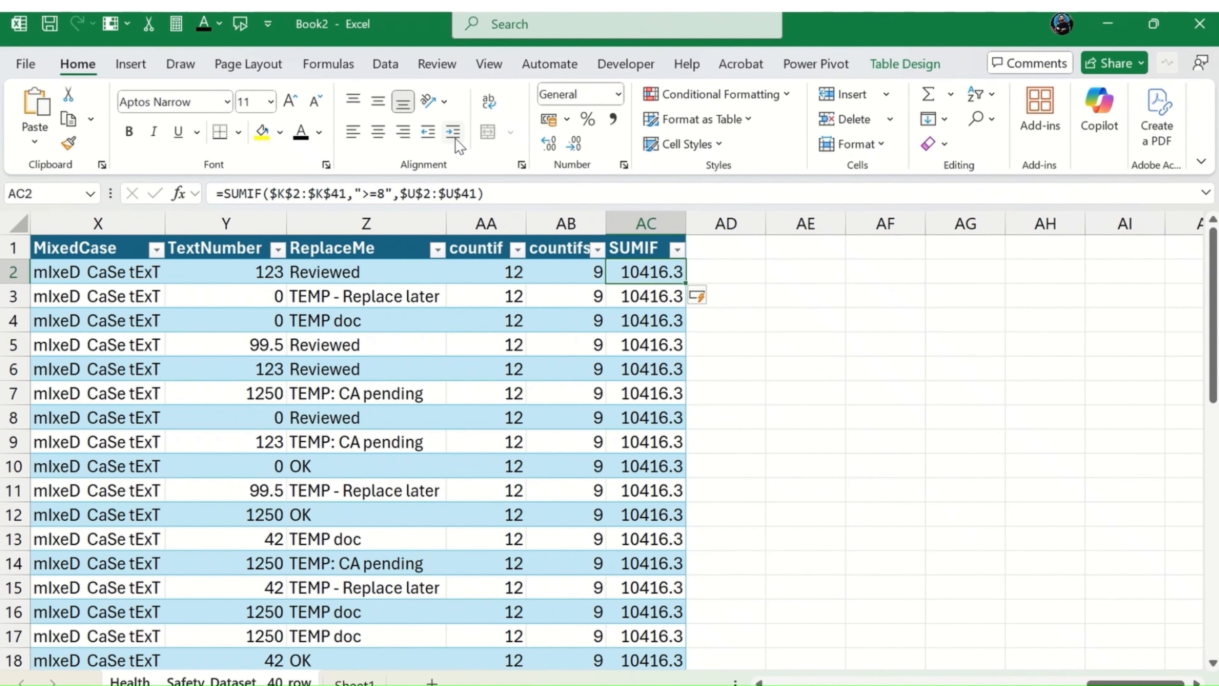
Step: Examine the SUMIF column cells from AC2 downwards to compare their formulas and results
key("Down")
key("Down")
key("Up")
key("Up")
key("Left")
key("Right")
key("Down")
key("Down")
key("Down")
key("Down")
key("Down")
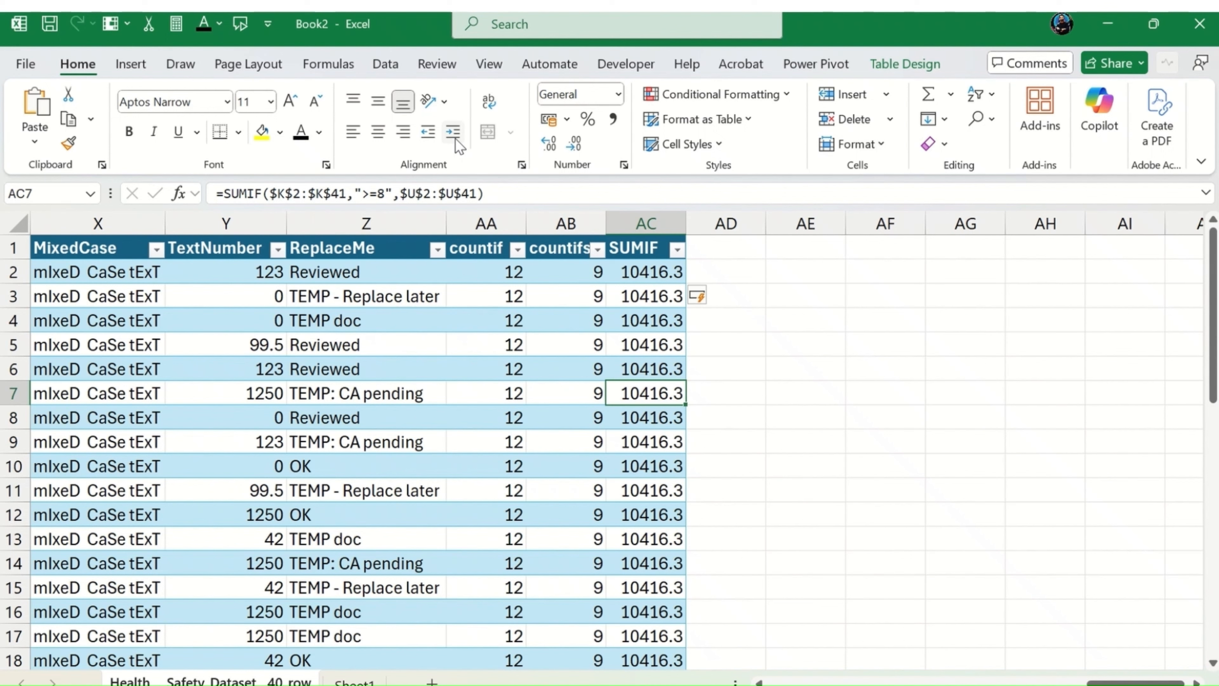
Step: Add a new table column headed SUMIFS in cell AD1, beside the SUMIF column
key("Right")
key("Up")
key("Up")
key("Up")
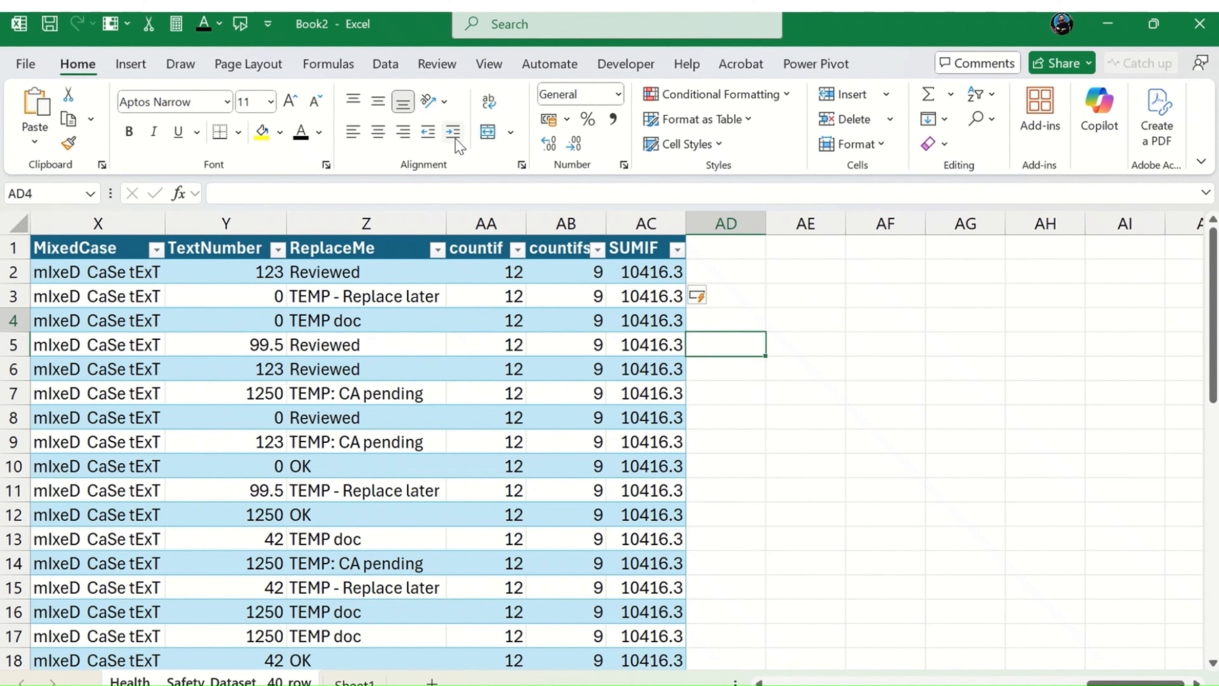
key("Up")
key("Up")
key("Up")
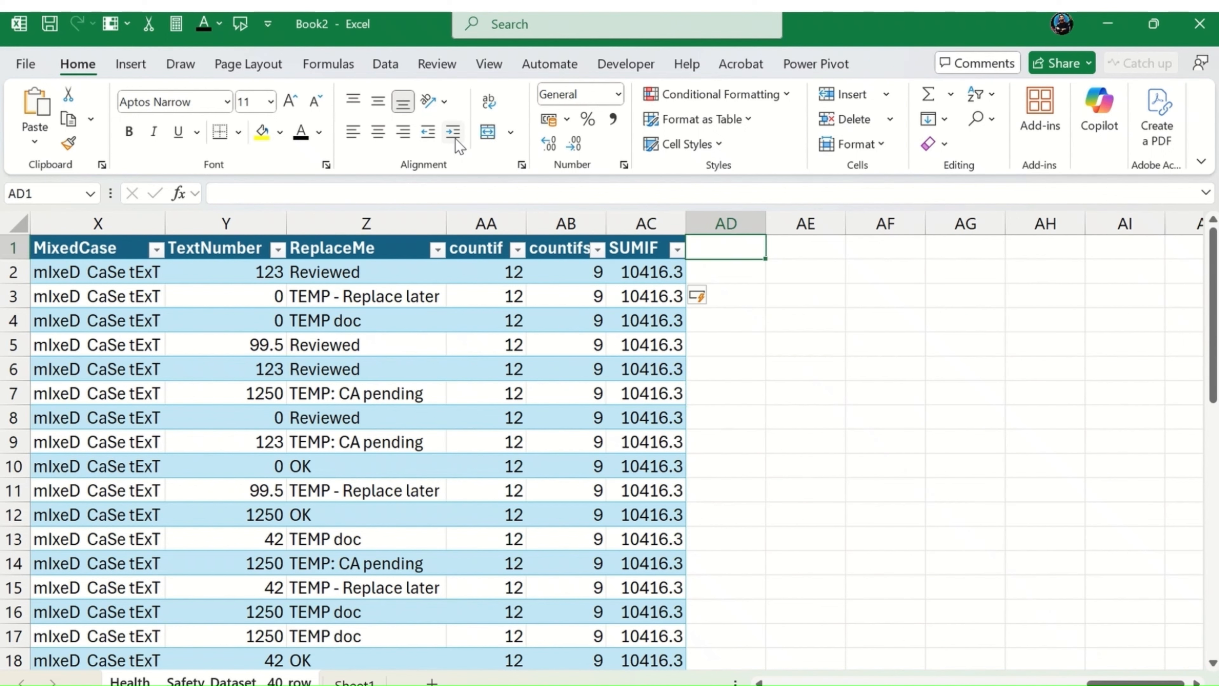
type("SUMIFS")
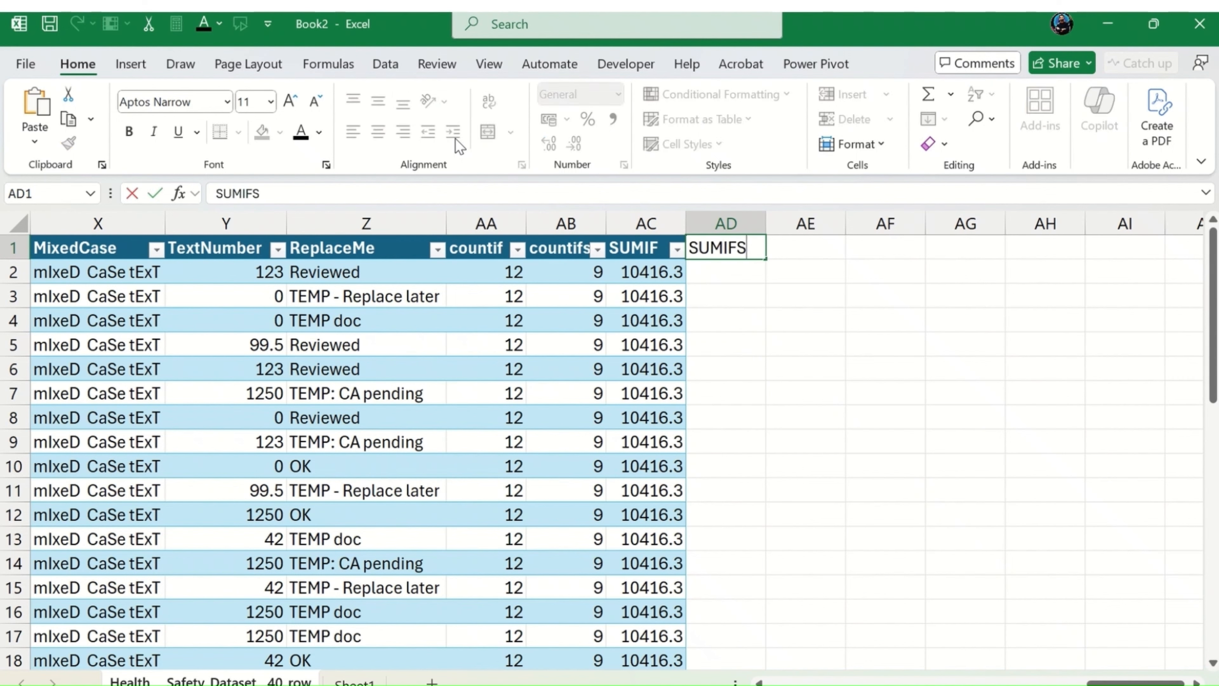
key("Return")
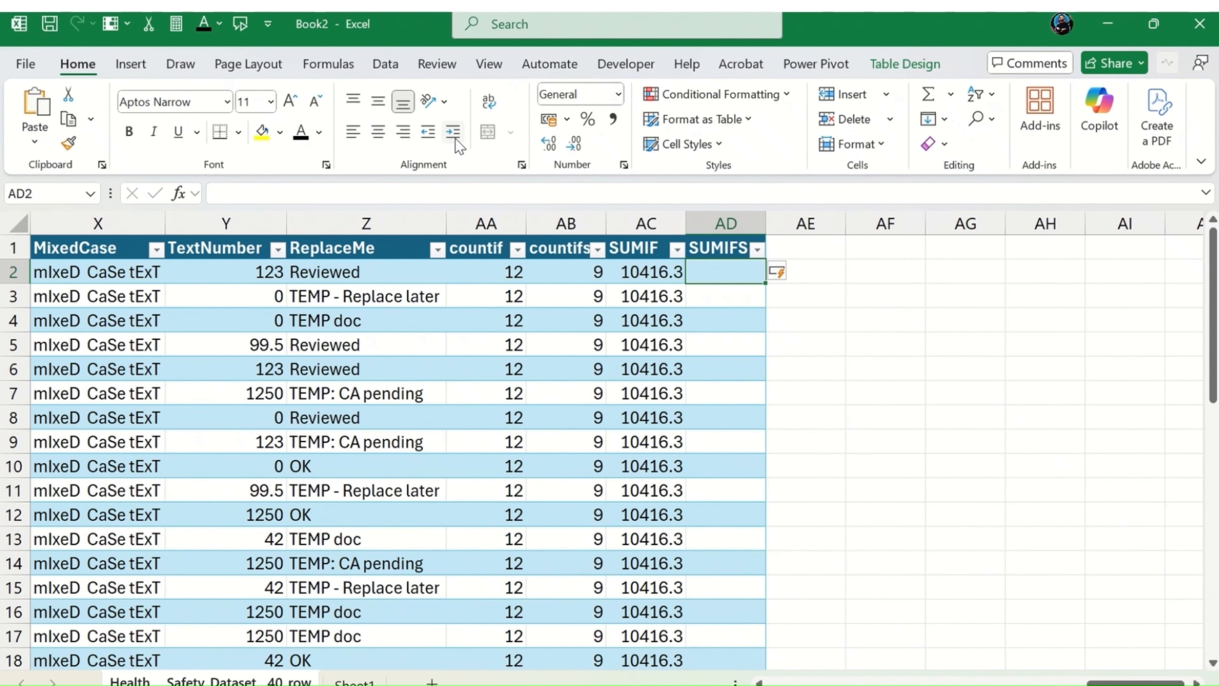
Step: Start a SUMIFS formula in cell AD2
type("=us")
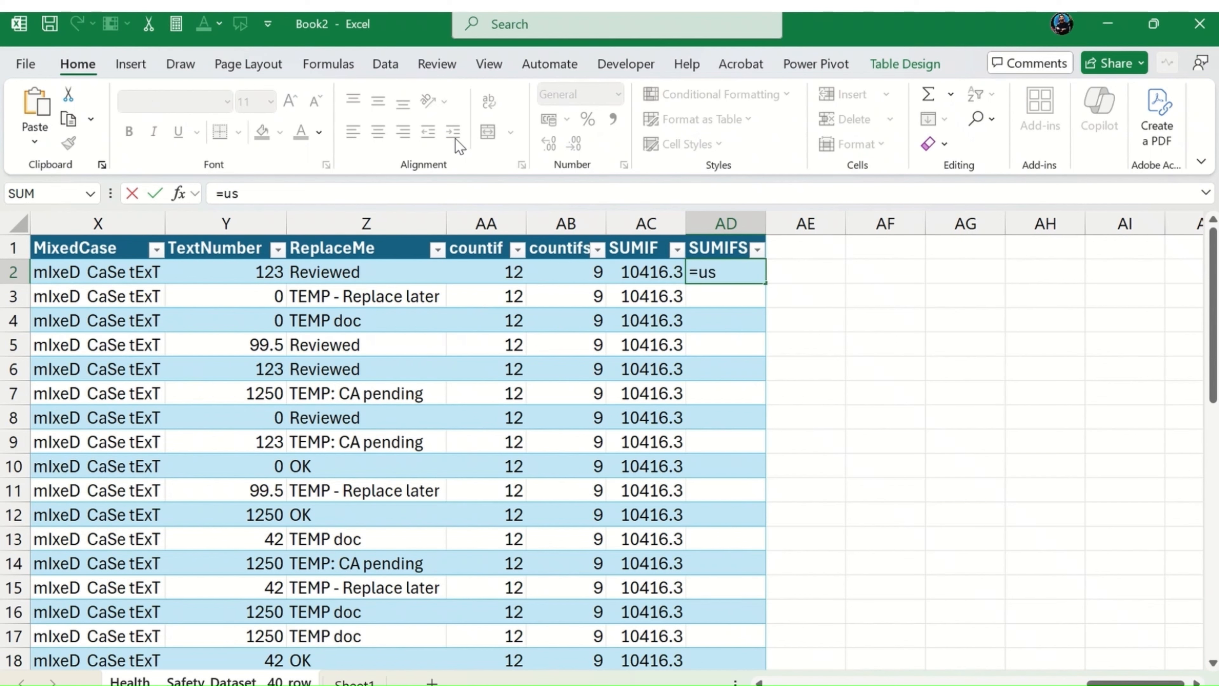
key("BackSpace")
key("BackSpace")
type("sum")
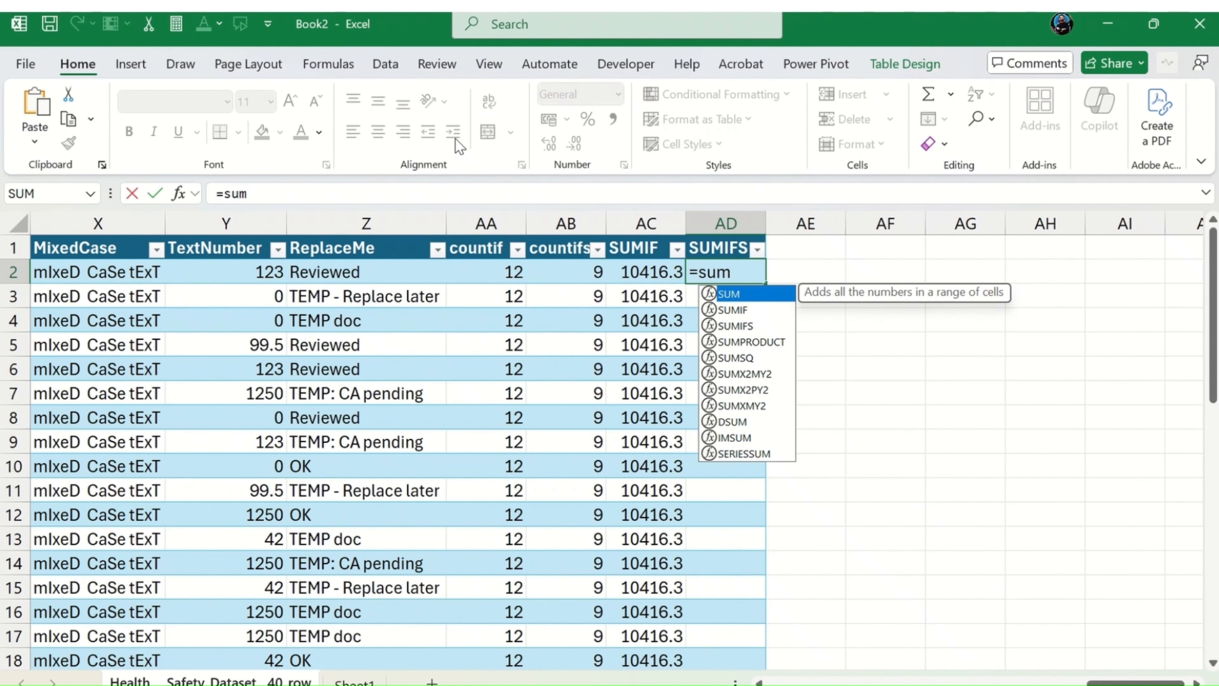
type("ifs")
key("Tab")
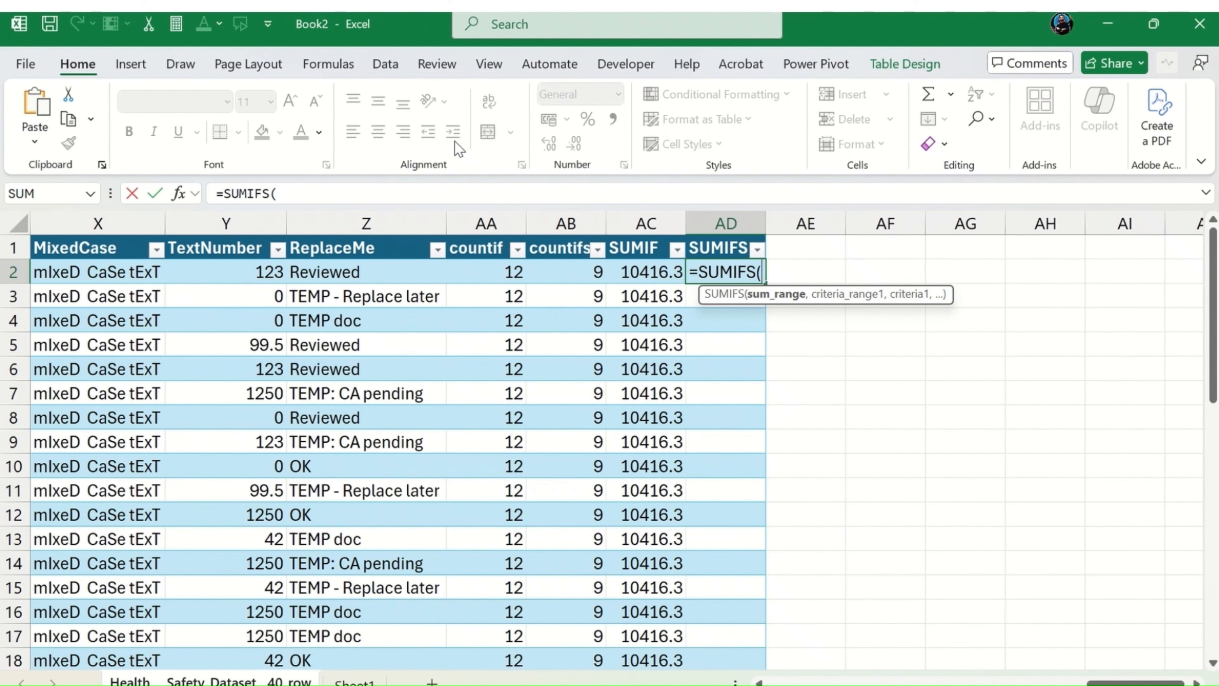
Step: Try to use the CostUSD cell U2 as the sum range of the SUMIFS formula in AD2
key("Left")
key("Left")
key("Left")
key("Left")
key("Left")
key("Left")
key("Left")
key("Left")
key("Left")
key("Left")
key("Left")
key("Left")
key("Left")
key("Left")
key("Left")
key("Left")
key("Left")
key("Right")
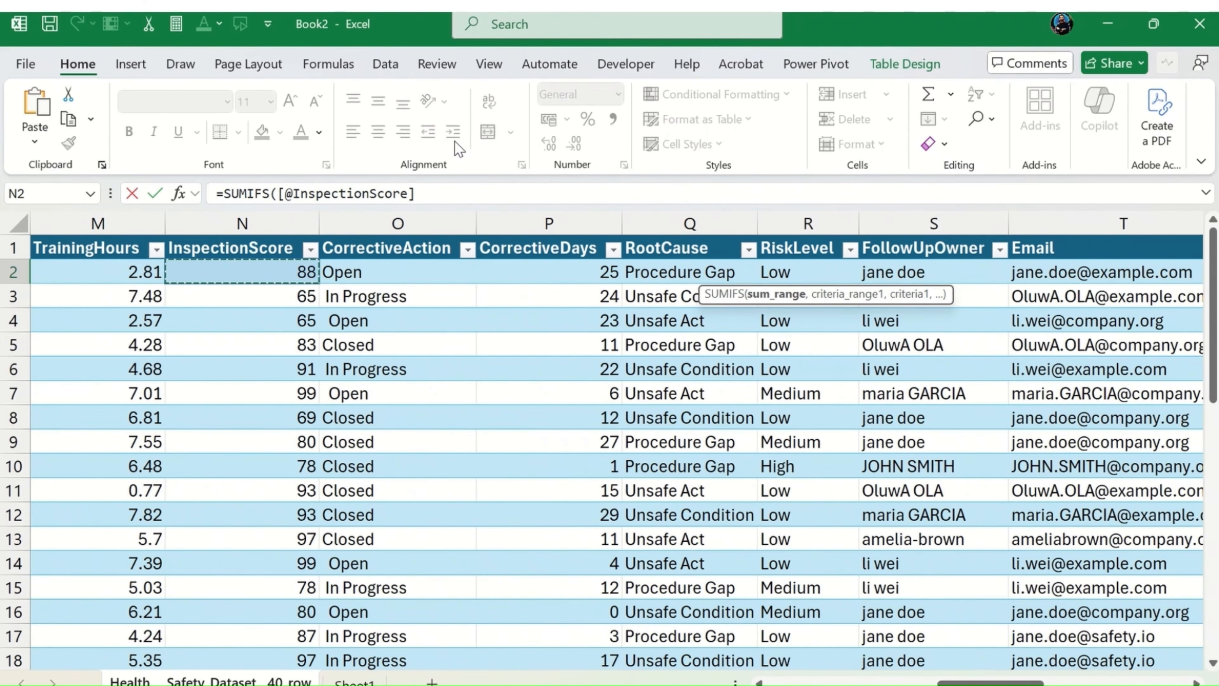
key("Right")
key("Right")
key("Right")
key("Right")
key("Right")
key("Right")
key("Right")
key("Right")
key("Right")
key("Right")
key("Right")
key("Right")
key("Left")
key("Left")
key("Left")
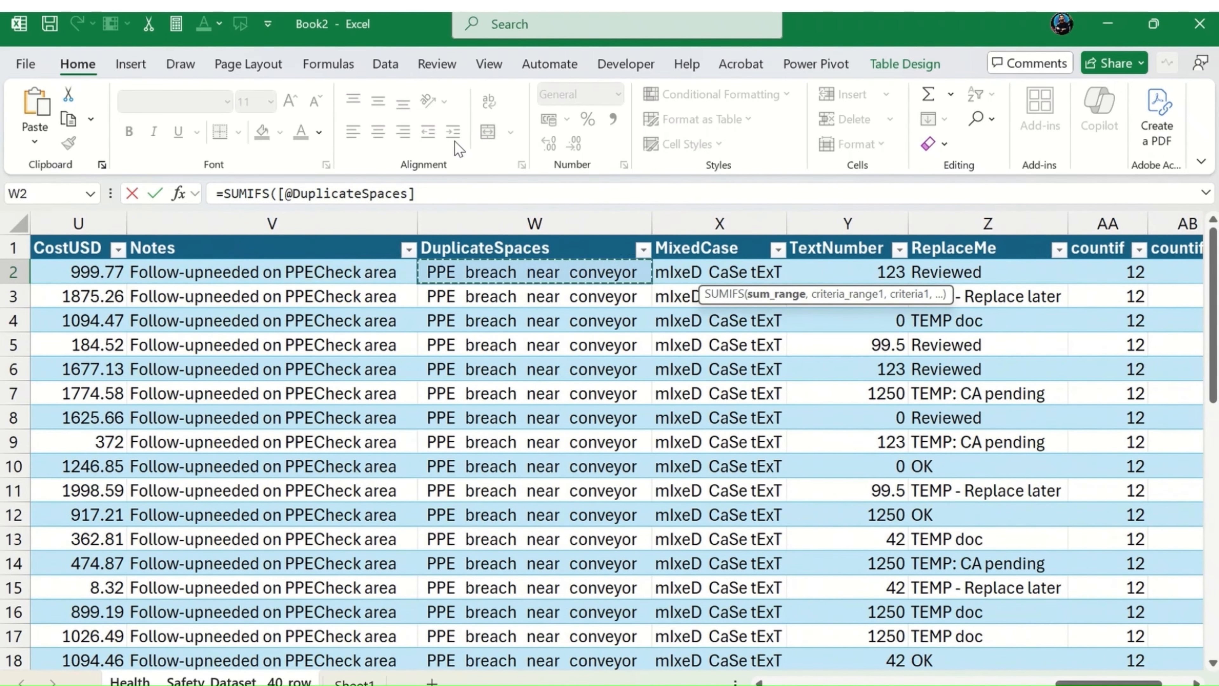
key("Left")
key("Left")
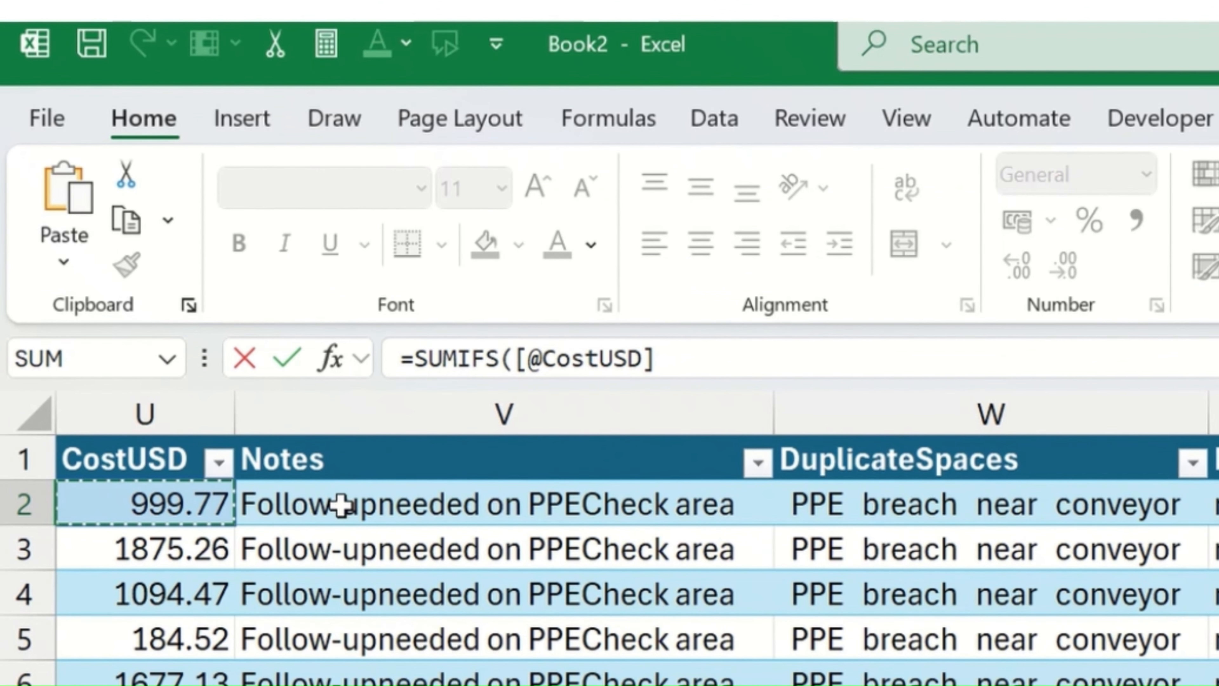
left_click(523, 357)
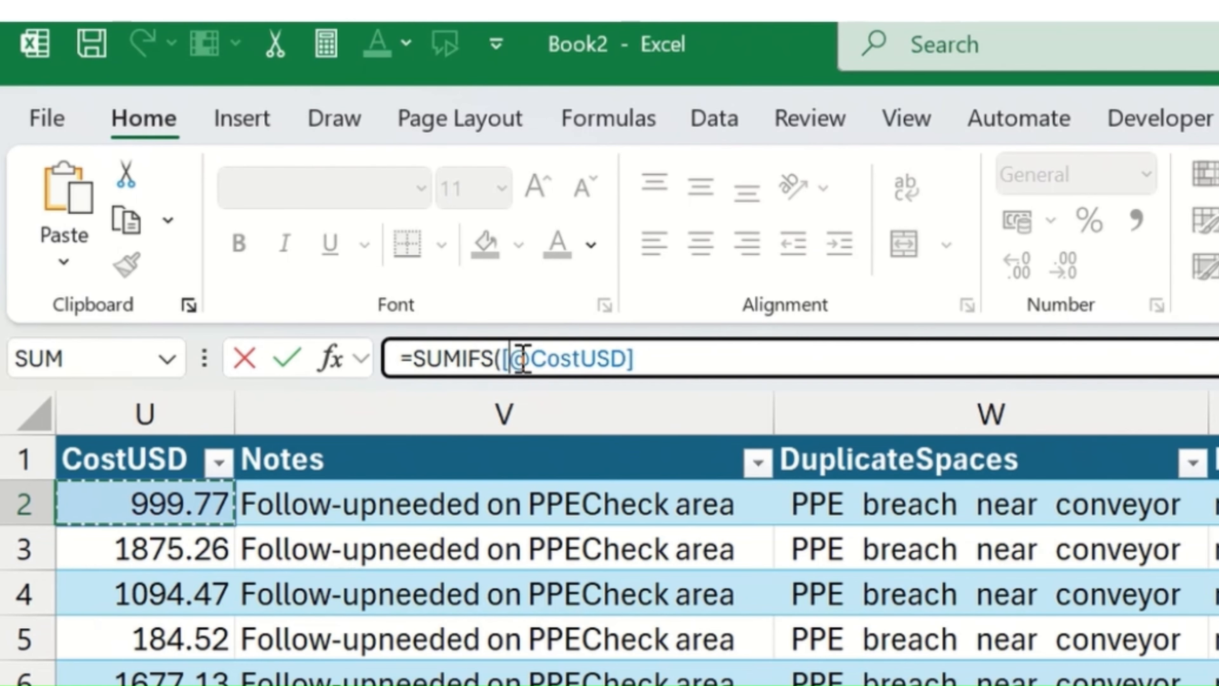
left_click_drag(522, 358, 702, 359)
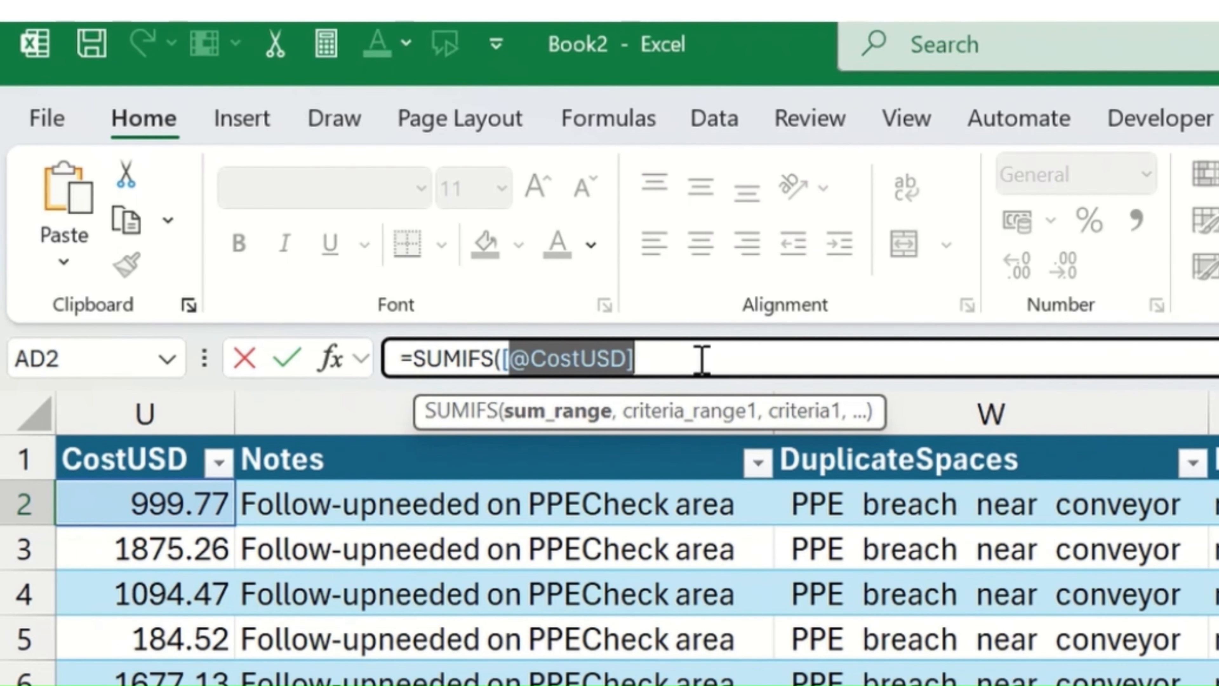
key("BackSpace")
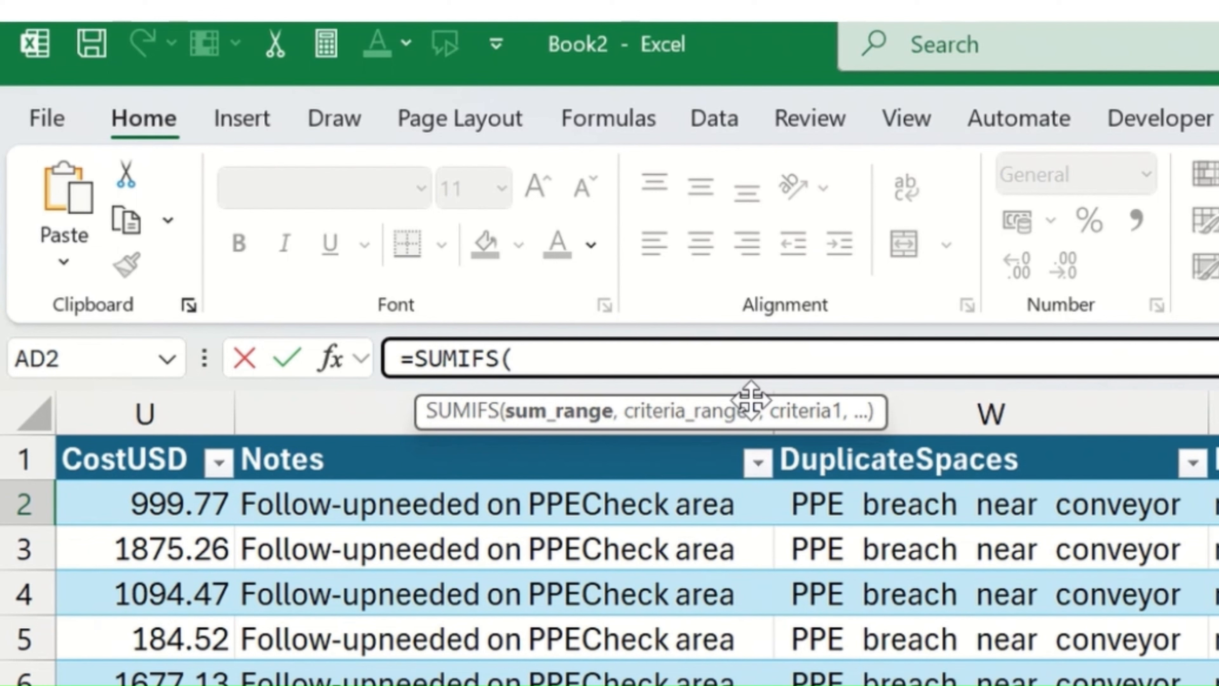
type("u")
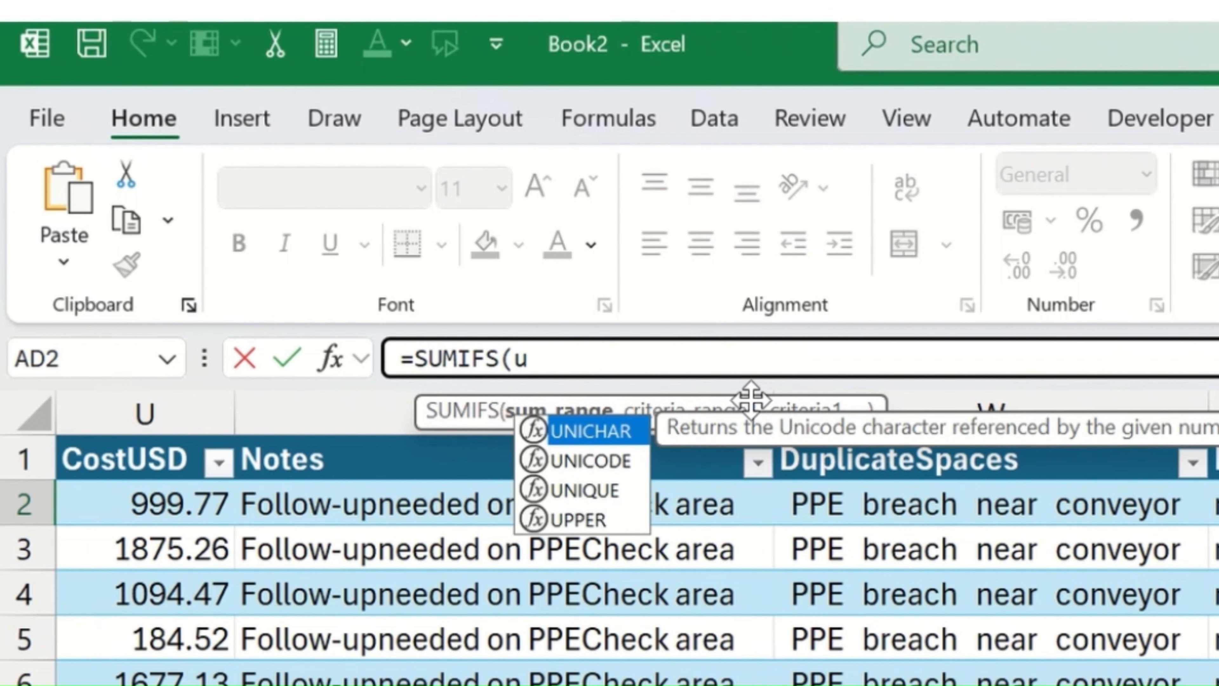
key("Escape")
key("BackSpace")
type("U2")
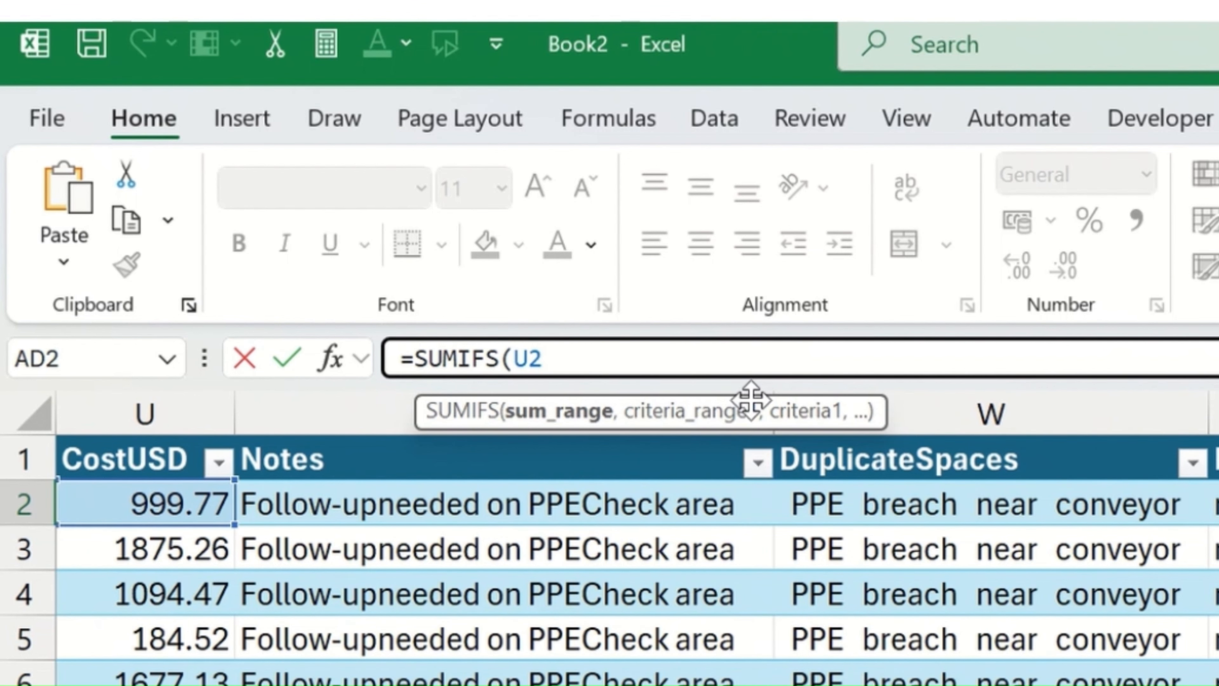
type(":U")
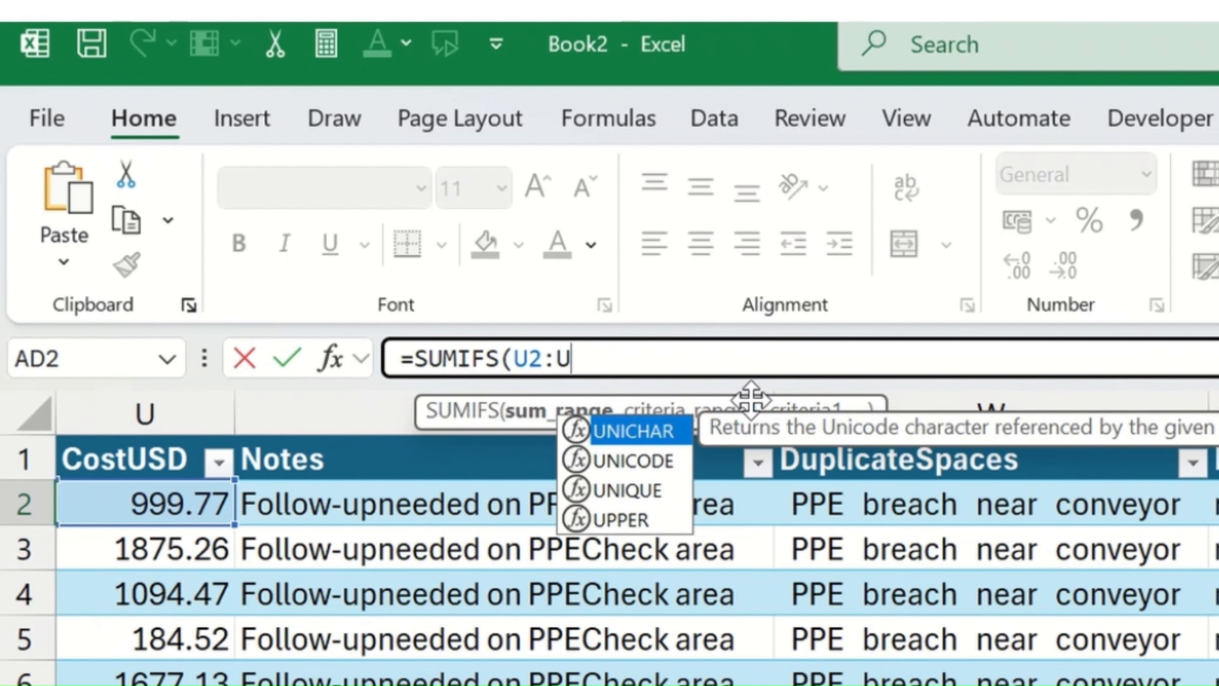
type("41")
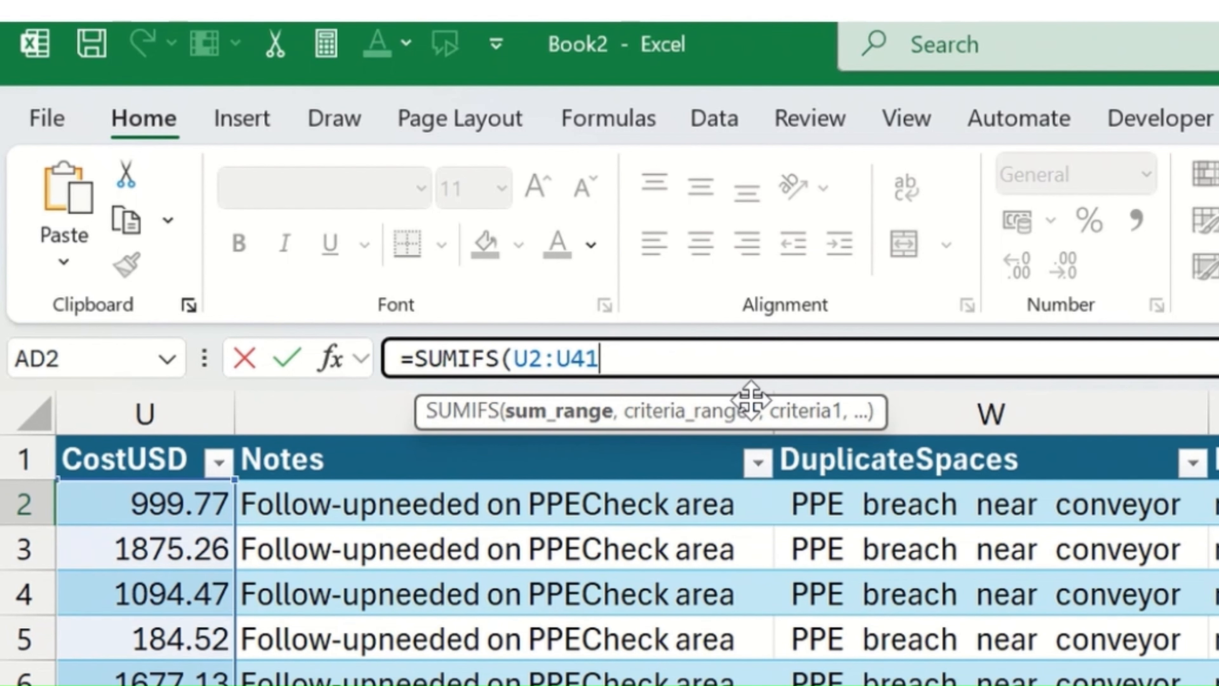
type(",")
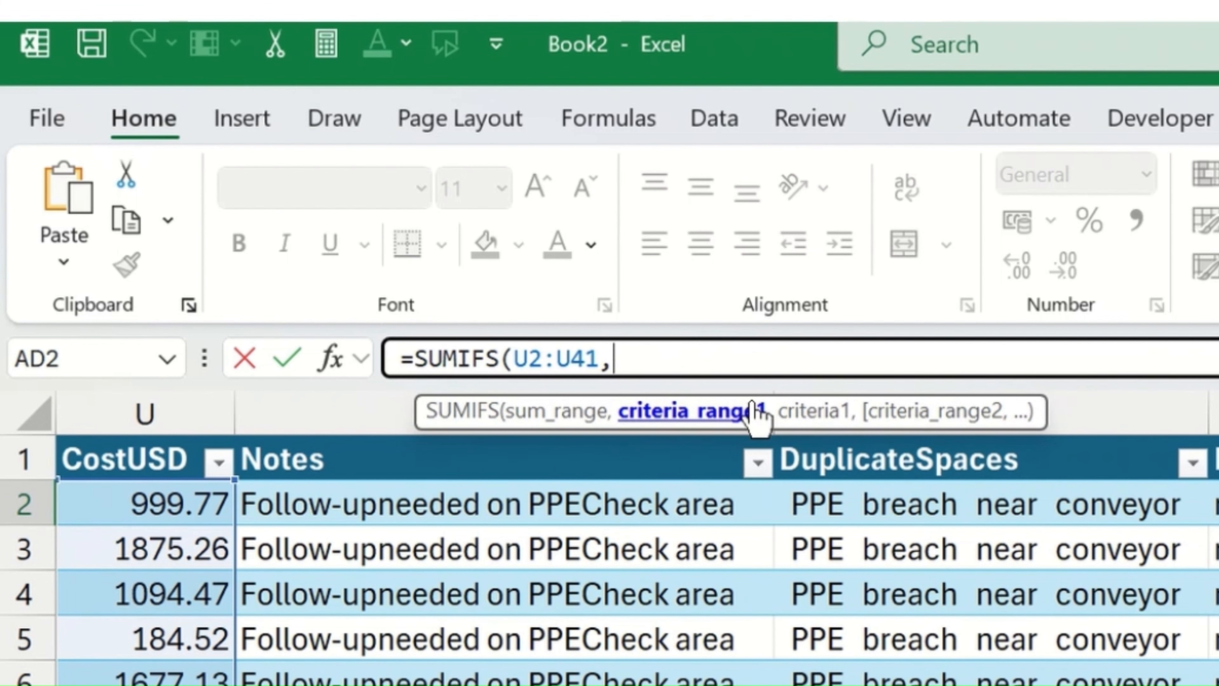
type("C2:C")
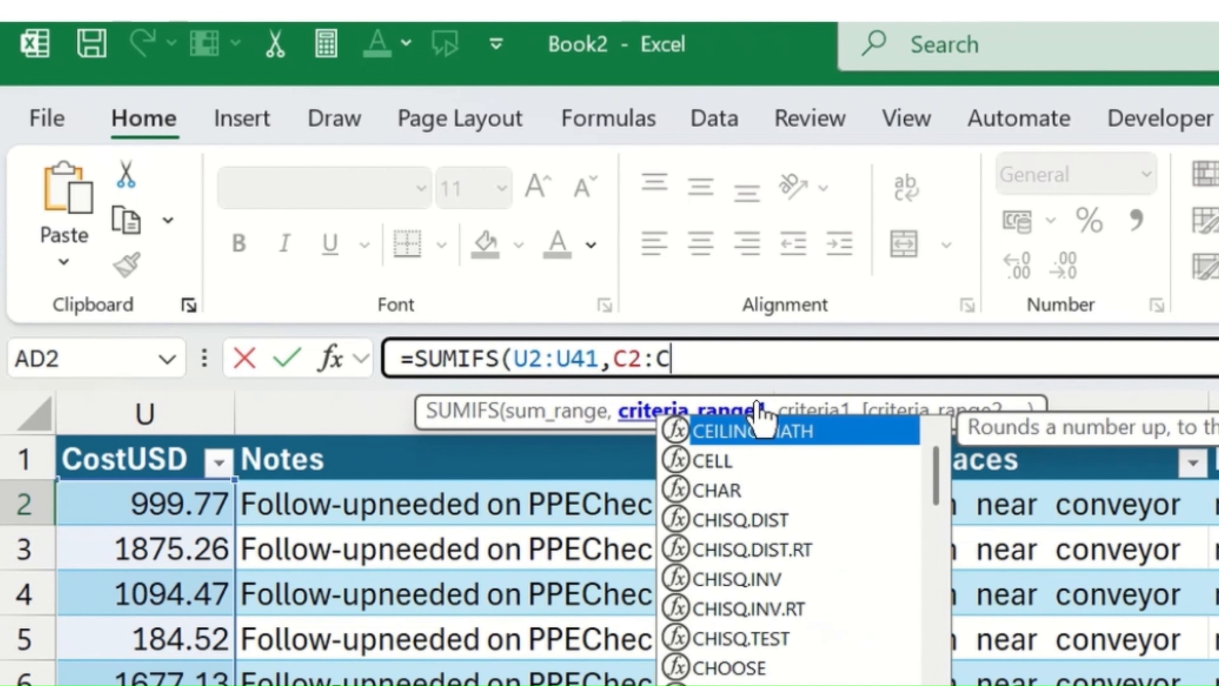
type("41,")
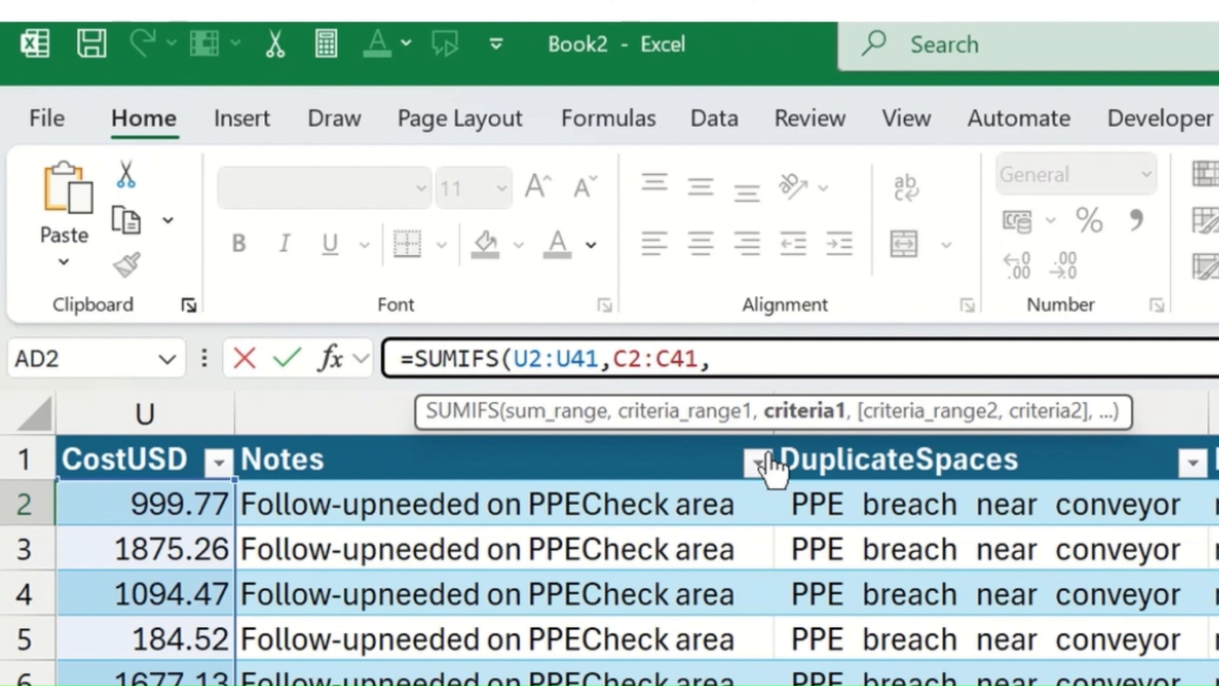
Step: Set the first criteria range of the SUMIFS formula to the Site column, C2:C41, and continue to its criterion
scroll(636, 538, "left", 10)
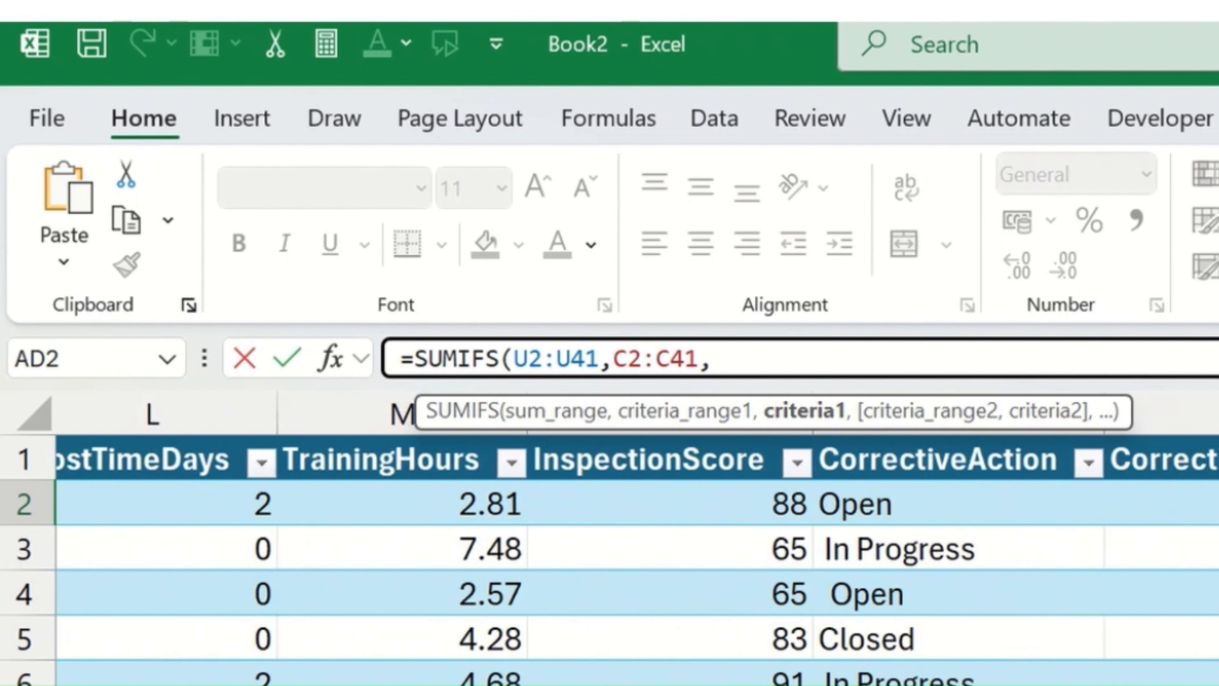
scroll(637, 538, "left", 8)
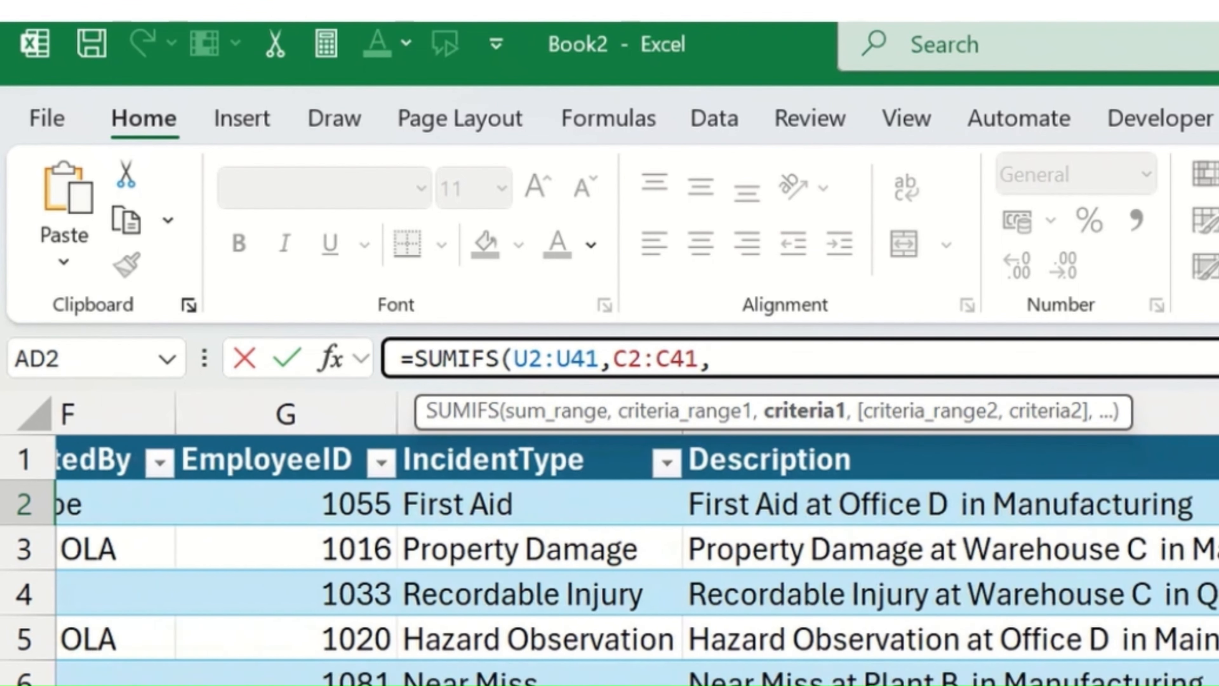
scroll(297, 504, "left", 5)
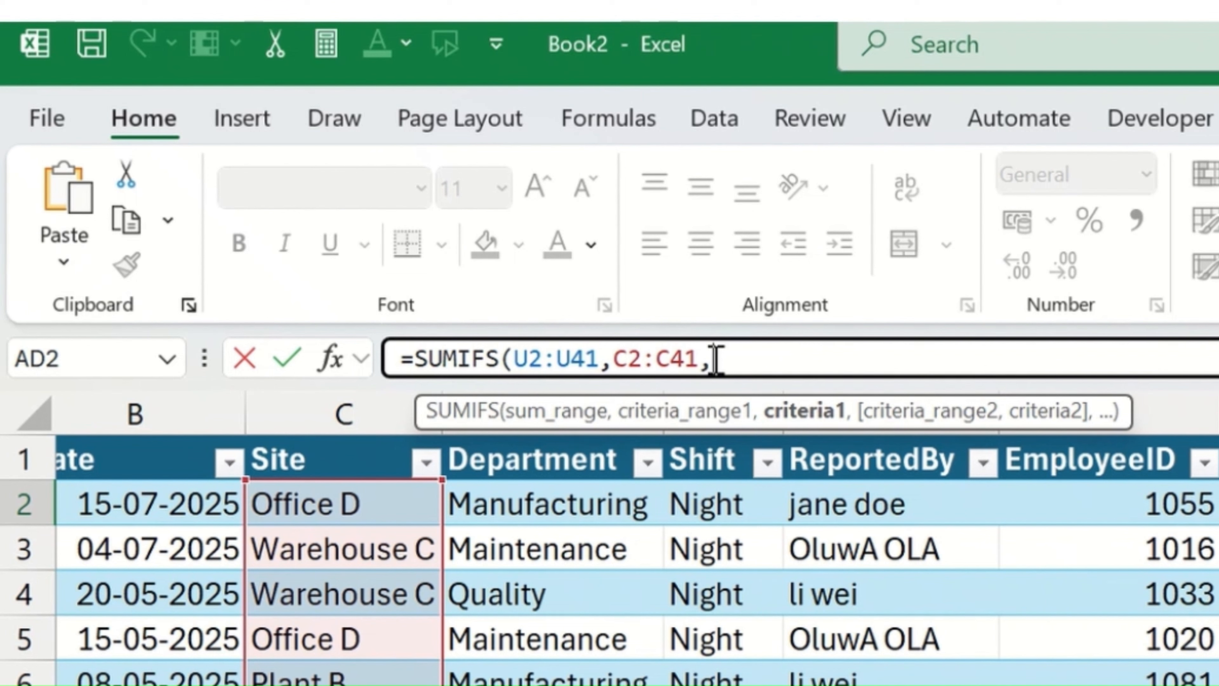
Step: Set the first criterion of the SUMIFS formula to "Office D" and continue to the second criteria range
type("\"Office D")
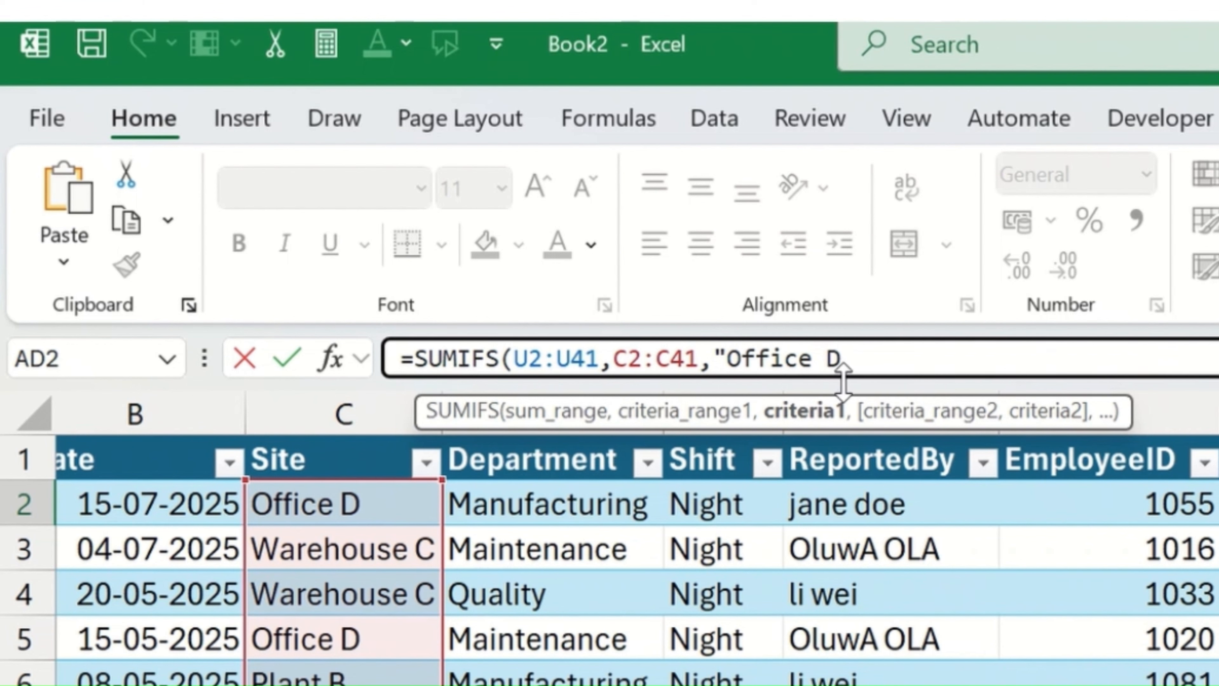
type("\",")
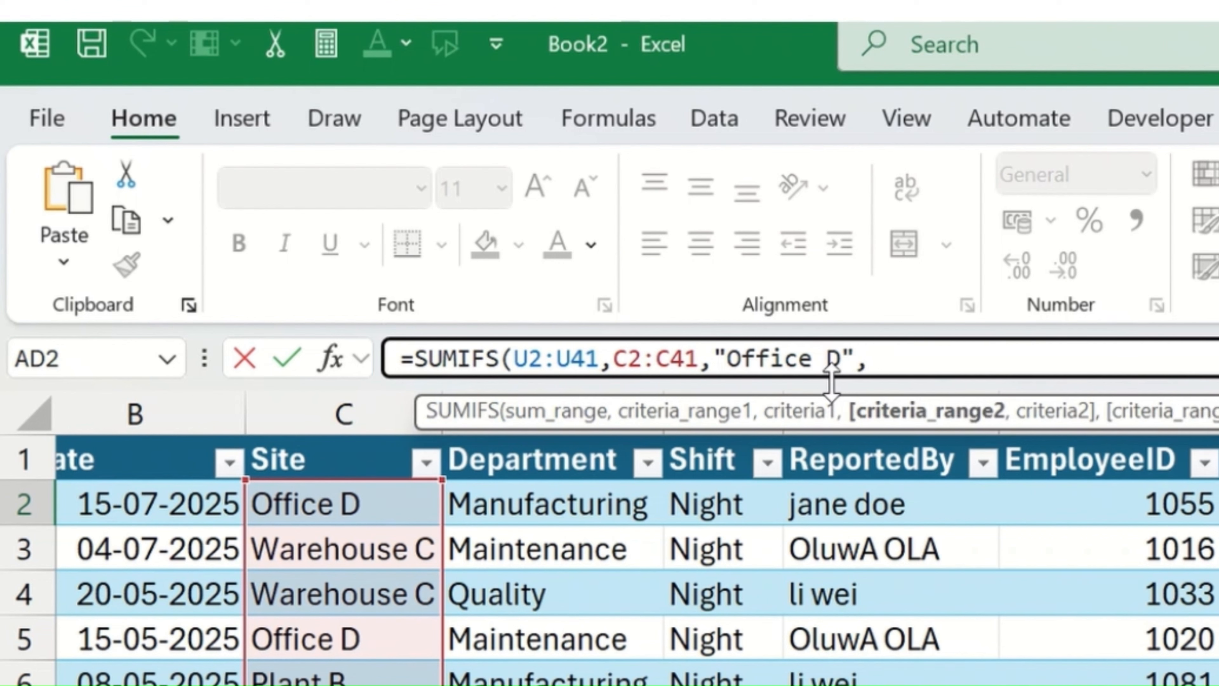
Step: Set the second criteria range of the SUMIFS formula to the Date column, B2:B41, and open its quoted criterion
scroll(624, 551, "left", 3)
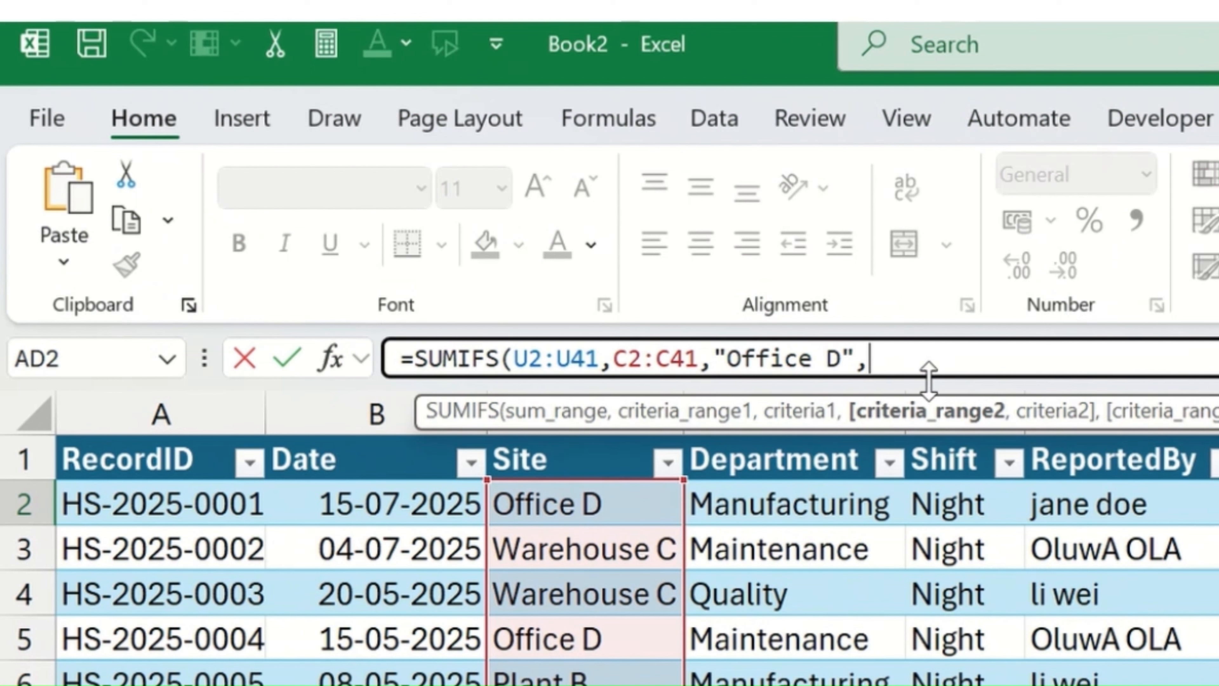
type("b")
type("2:")
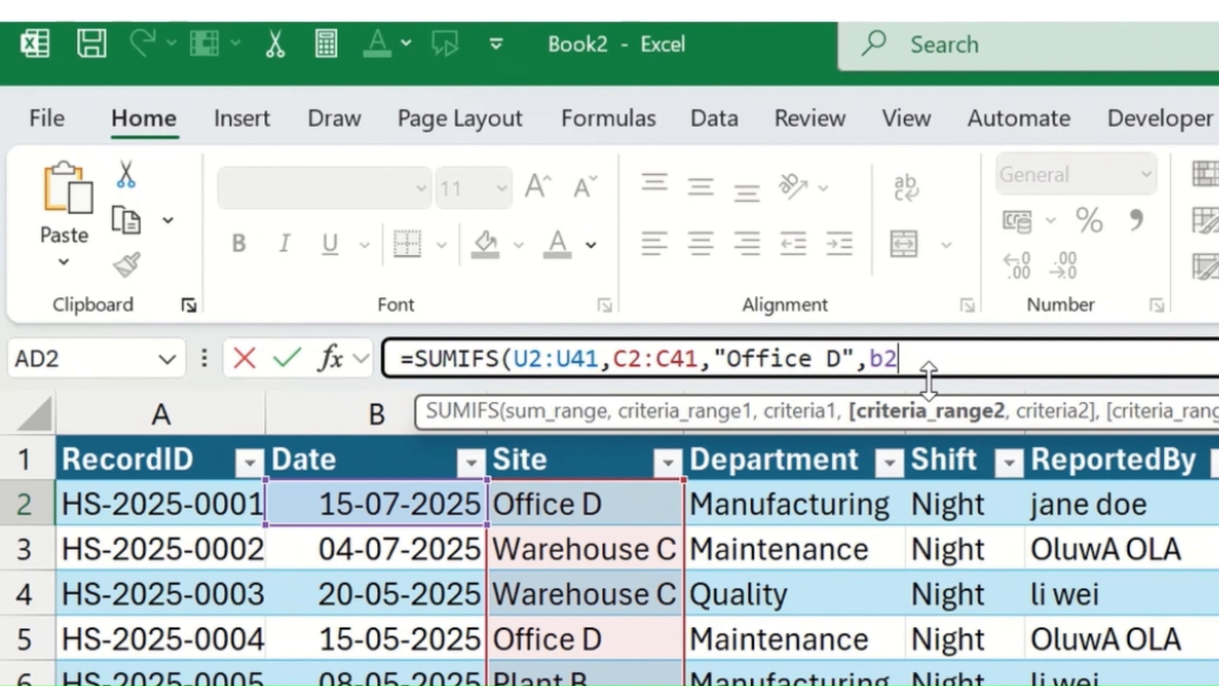
type("b")
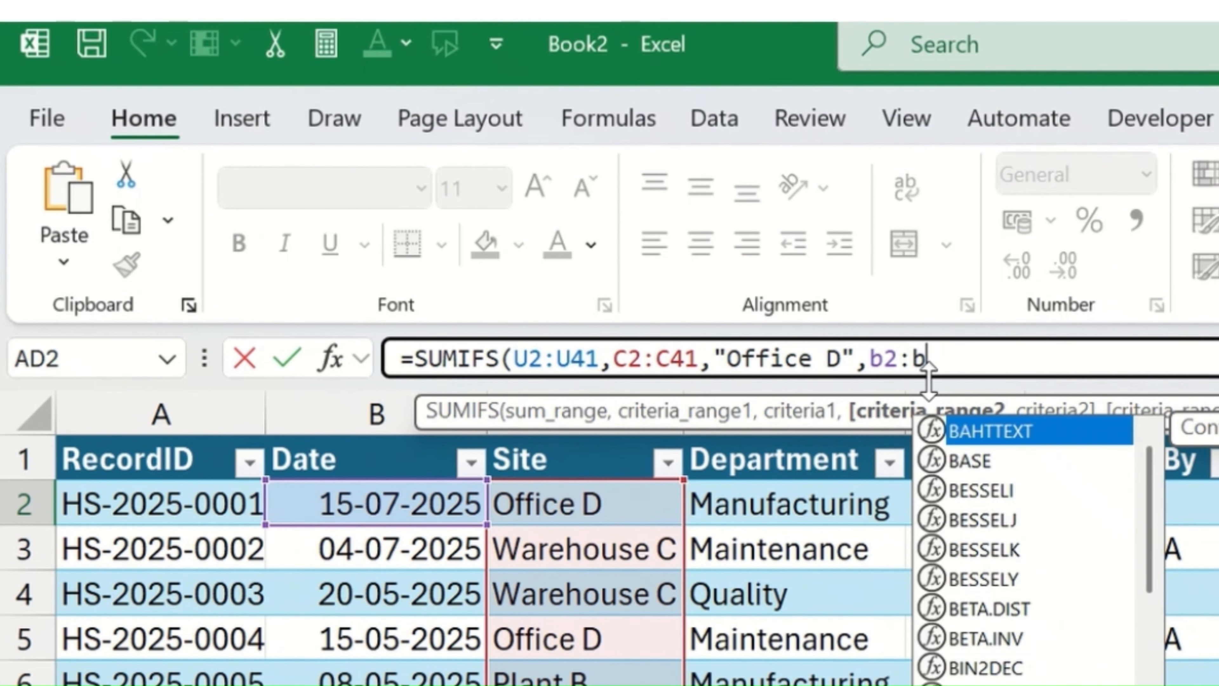
type("3")
key("BackSpace")
type("41")
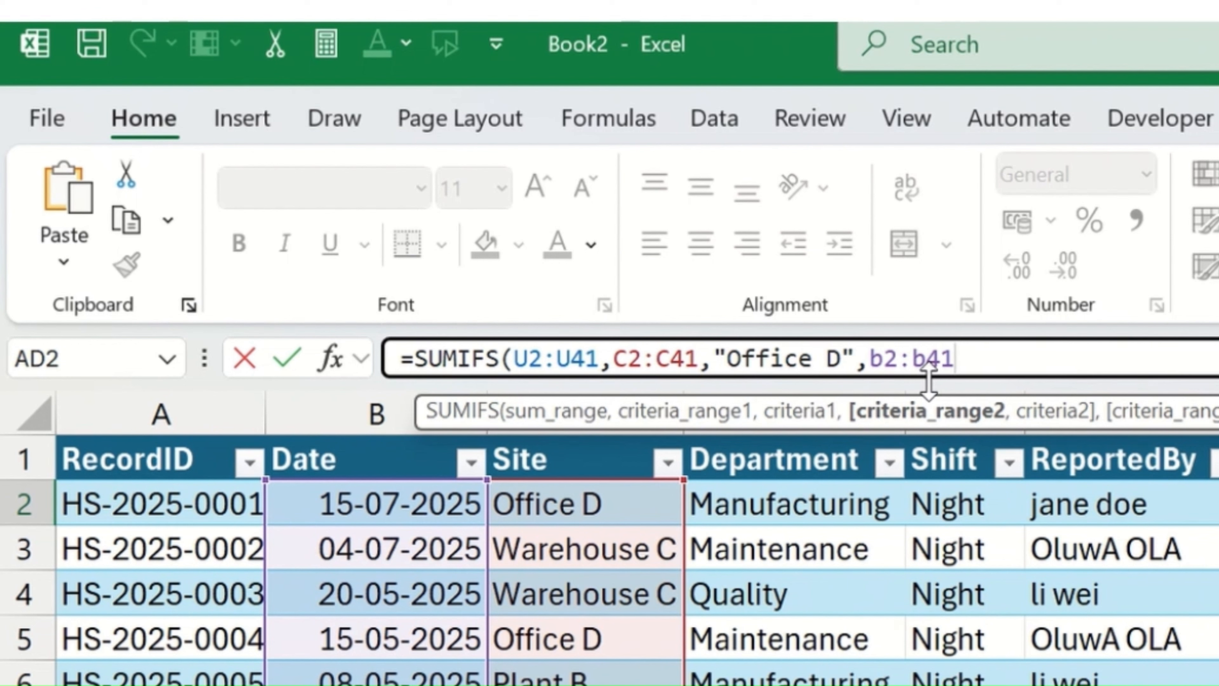
type(",\"")
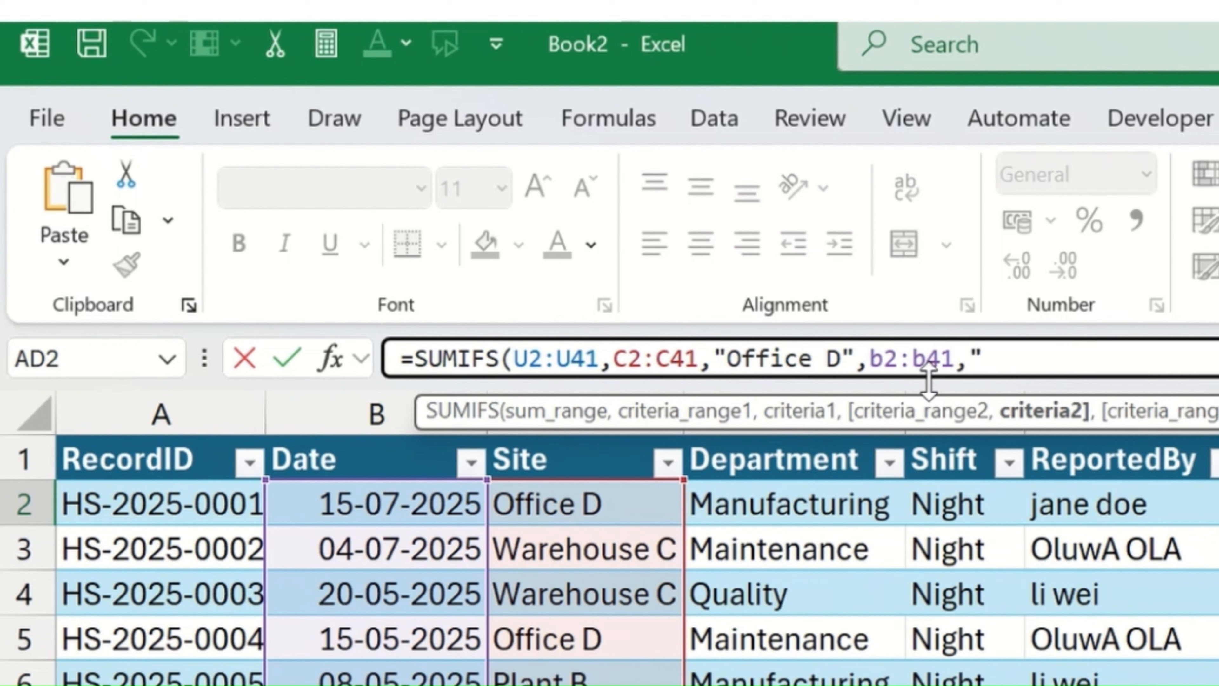
type(">=2025")
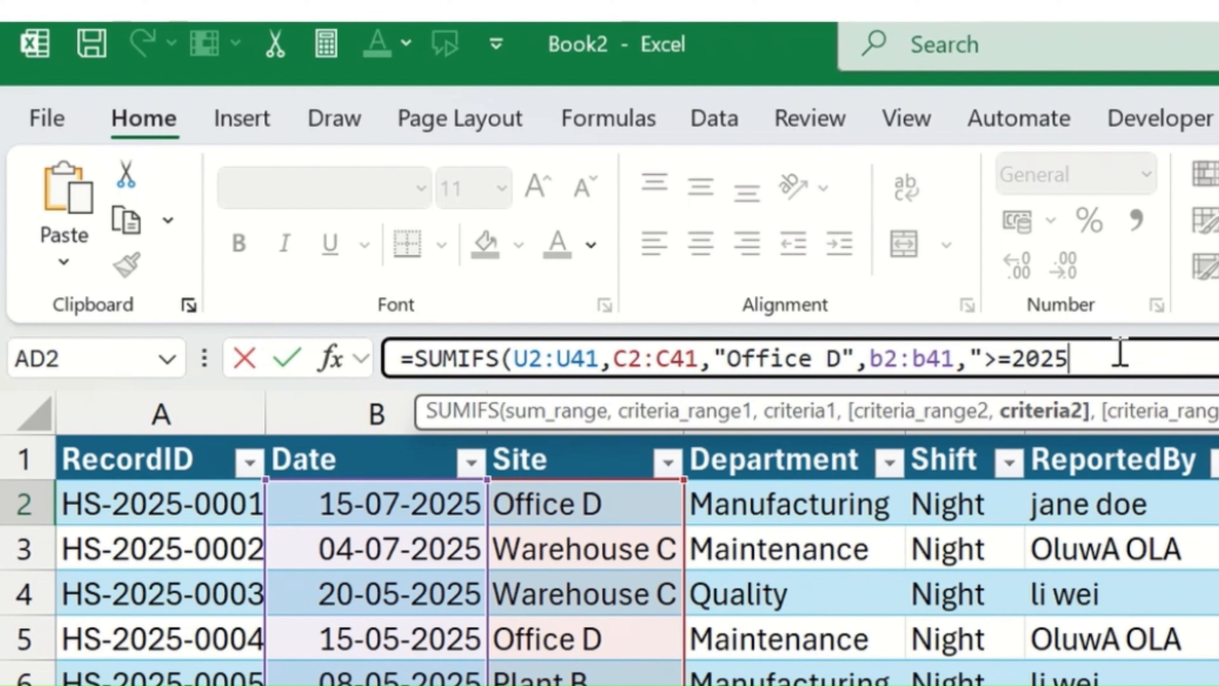
Step: Set the second criterion to dates ">=2025-01-01" and close the SUMIFS formula's parenthesis
type("-01-")
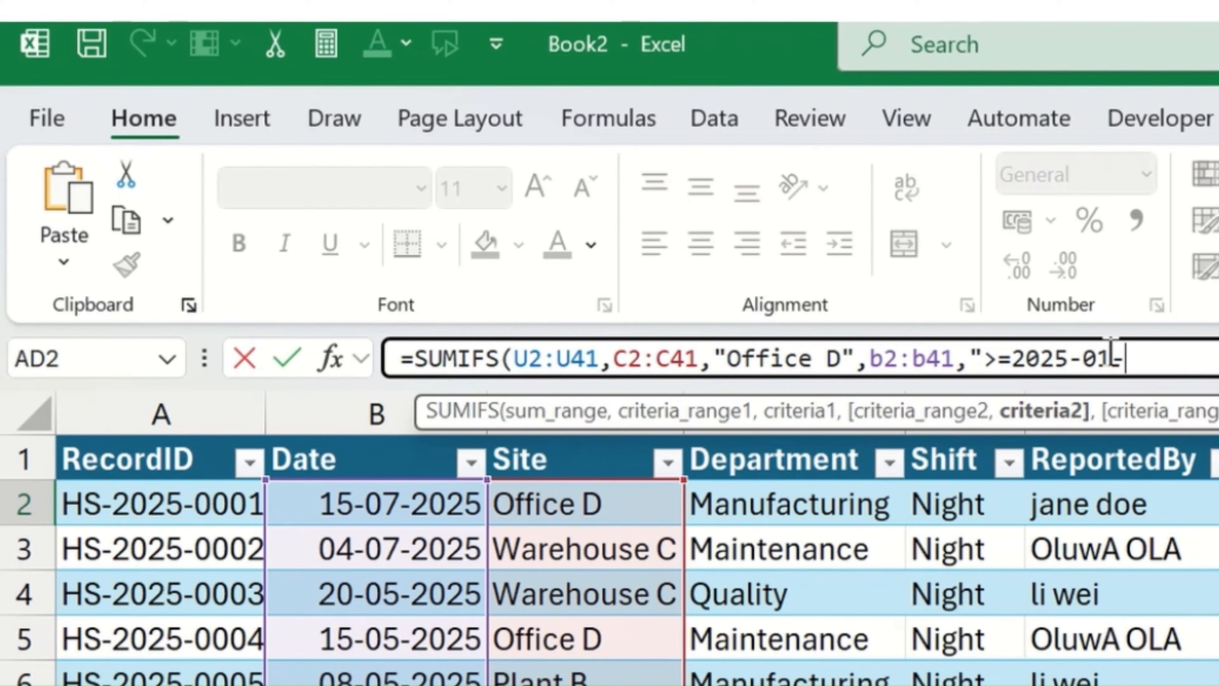
type("01")
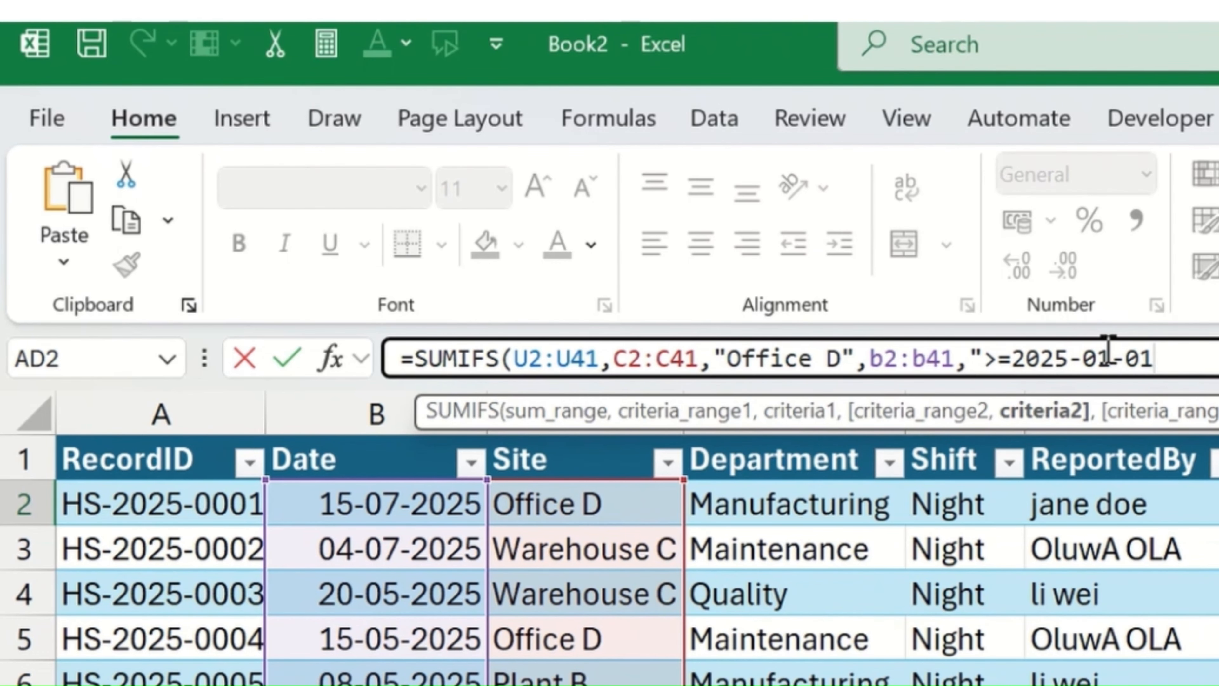
type("\")")
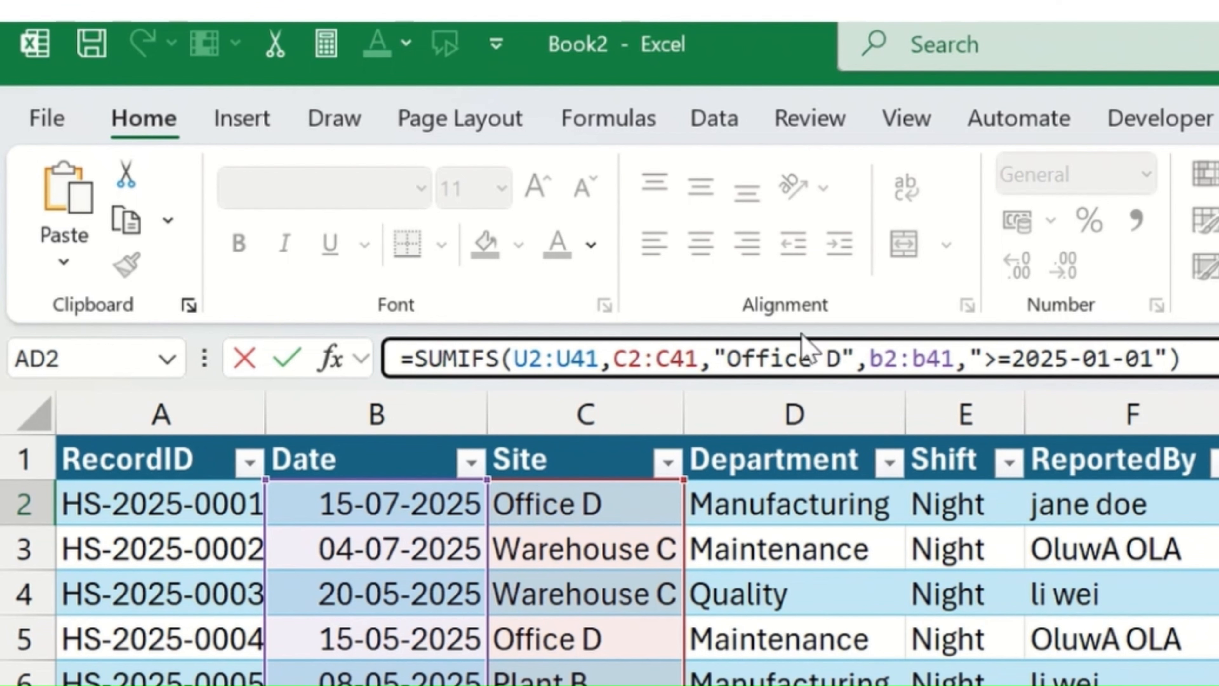
Step: Make the U2:U41, C2:C41 and B2:B41 ranges in the SUMIFS formula absolute and enter the formula in AD2
left_click_drag(521, 360, 599, 358)
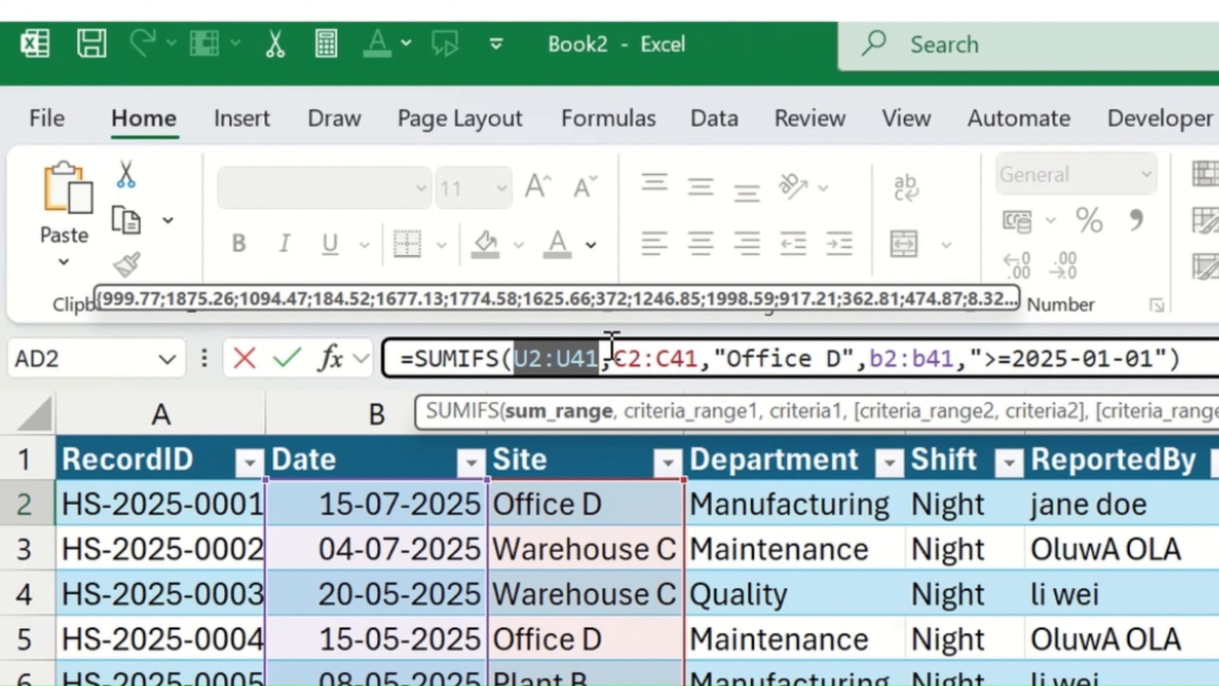
key("F4")
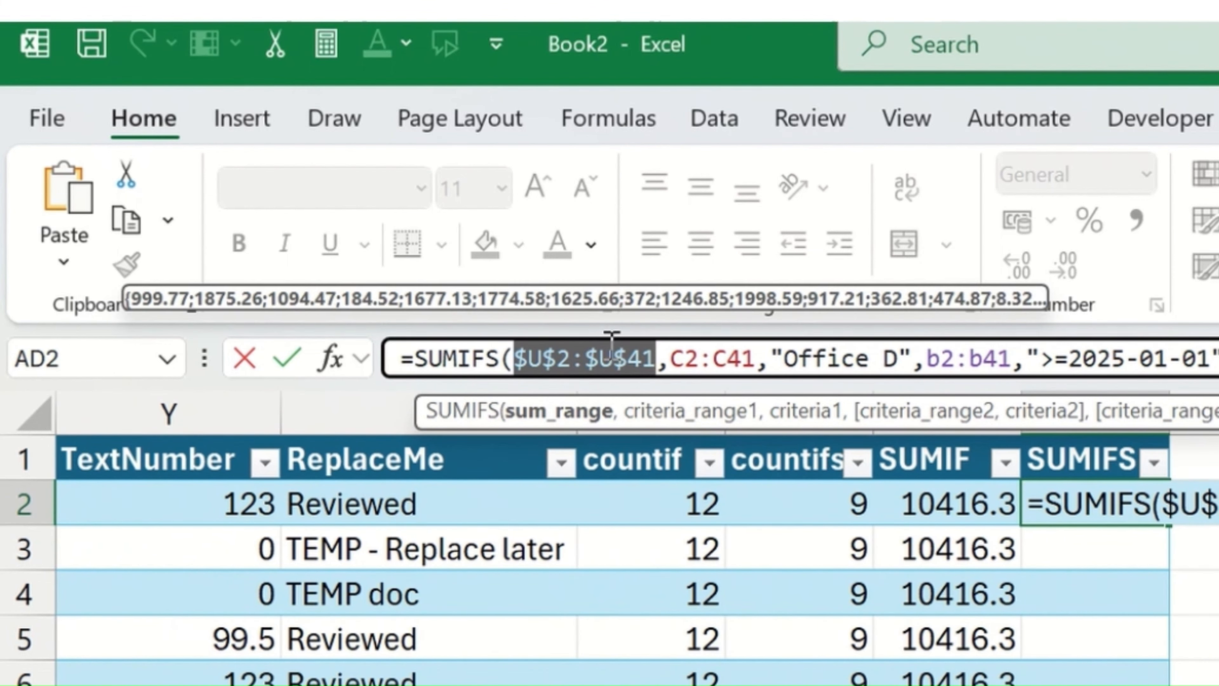
left_click_drag(674, 358, 757, 358)
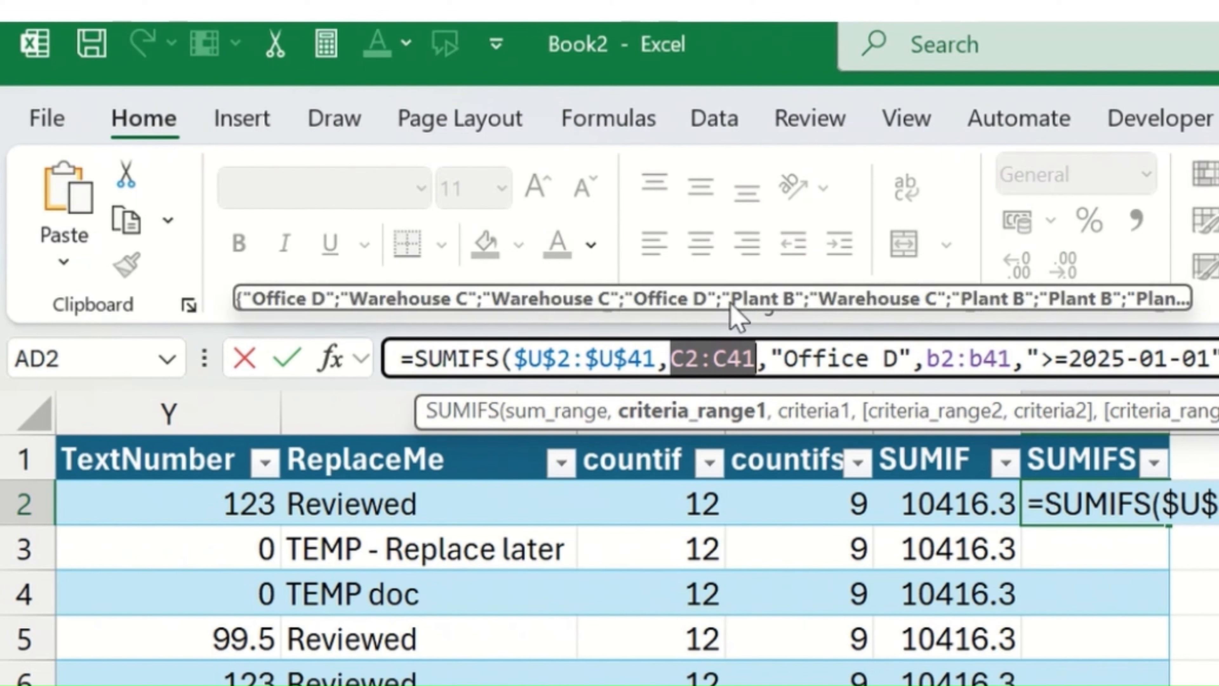
key("F4")
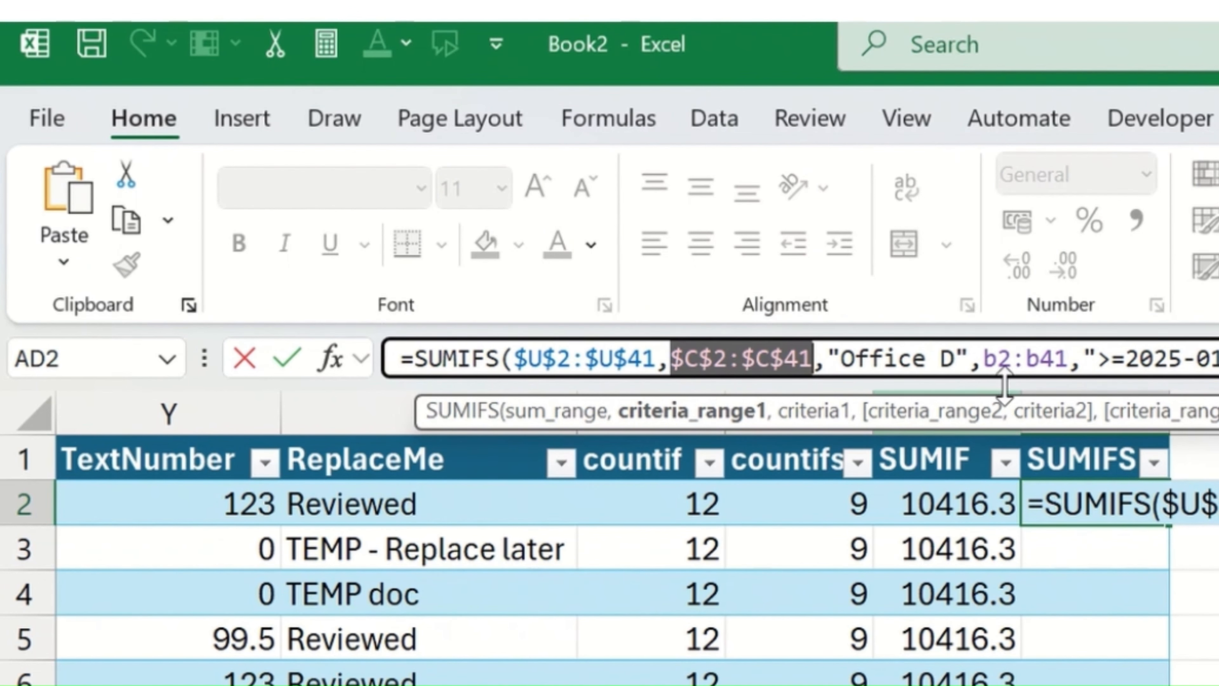
left_click_drag(984, 357, 1068, 358)
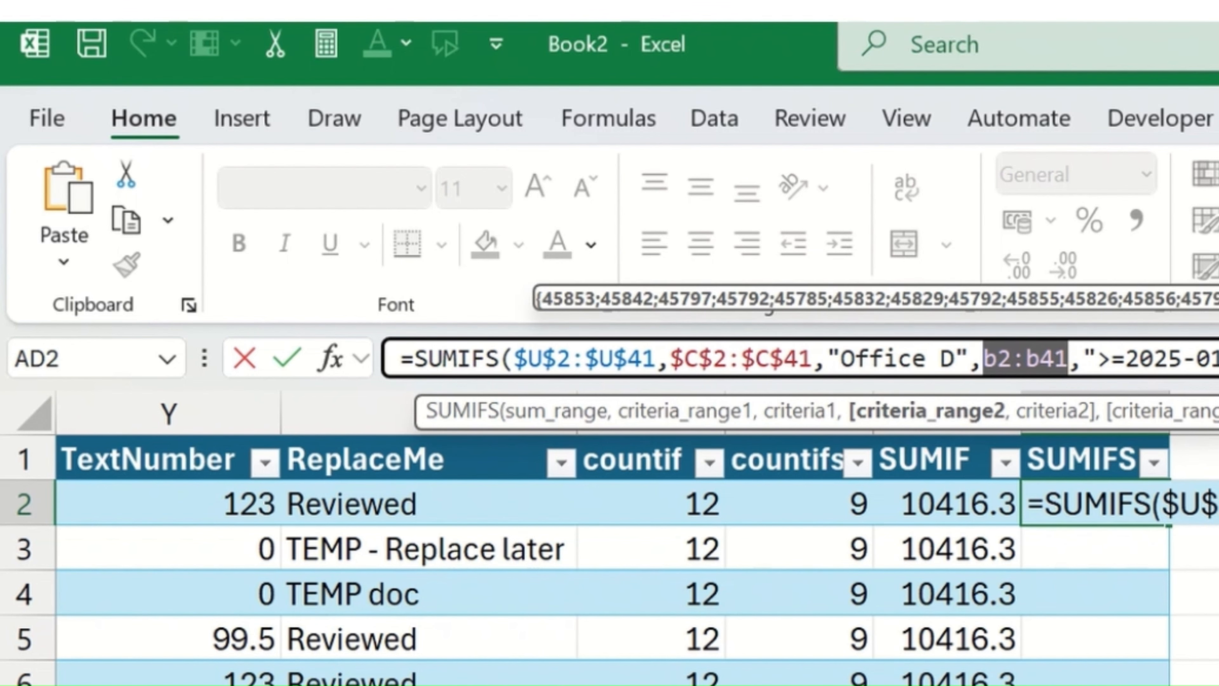
key("F4")
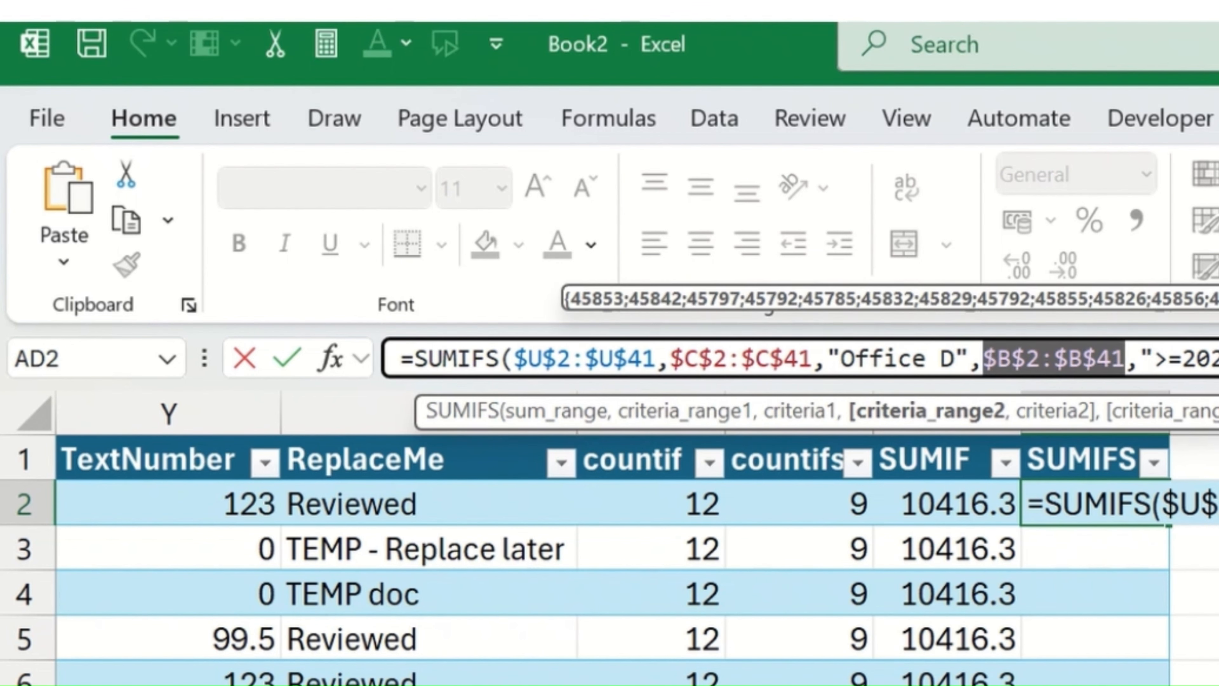
left_click(745, 194)
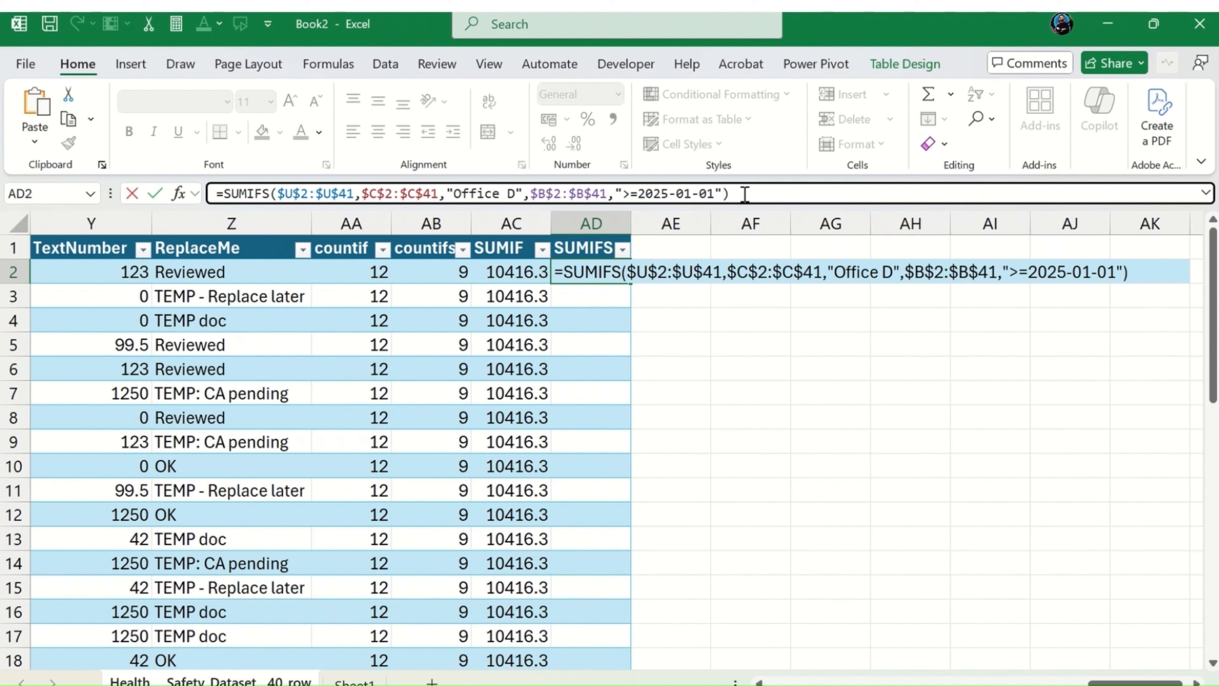
key("ctrl+Return")
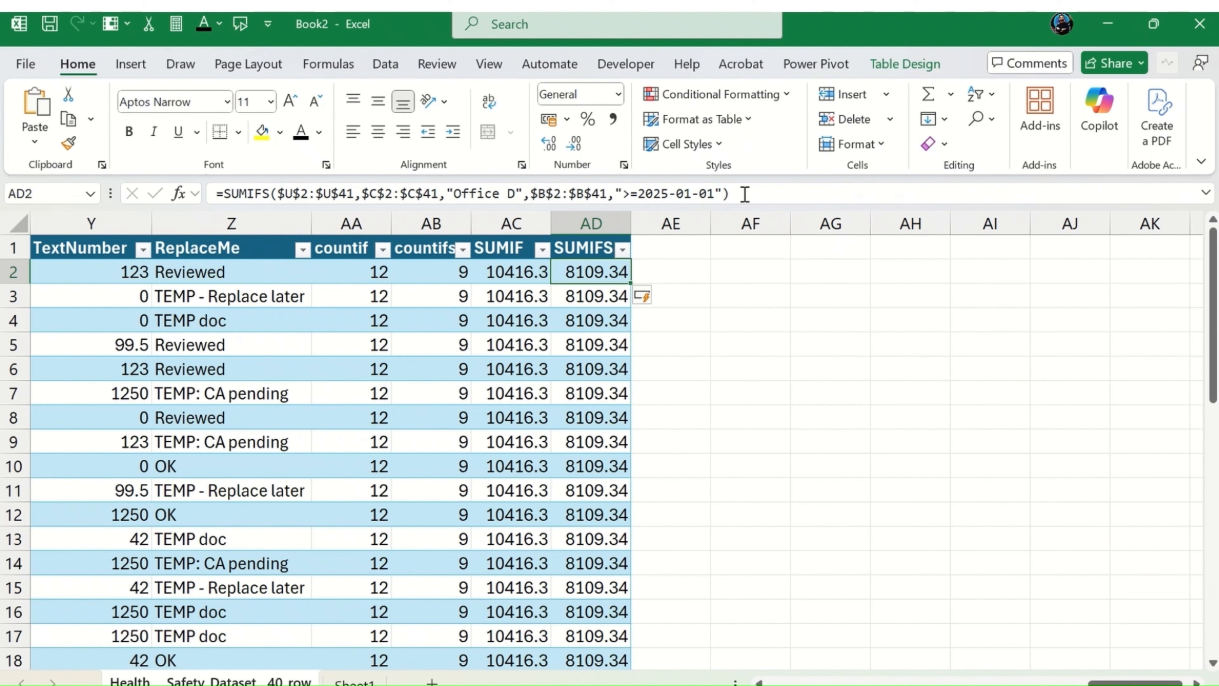
Step: Add a SUMPRODUCT column header in cell AE1 and fit the width of column AE to it
key("Down")
key("Down")
key("Down")
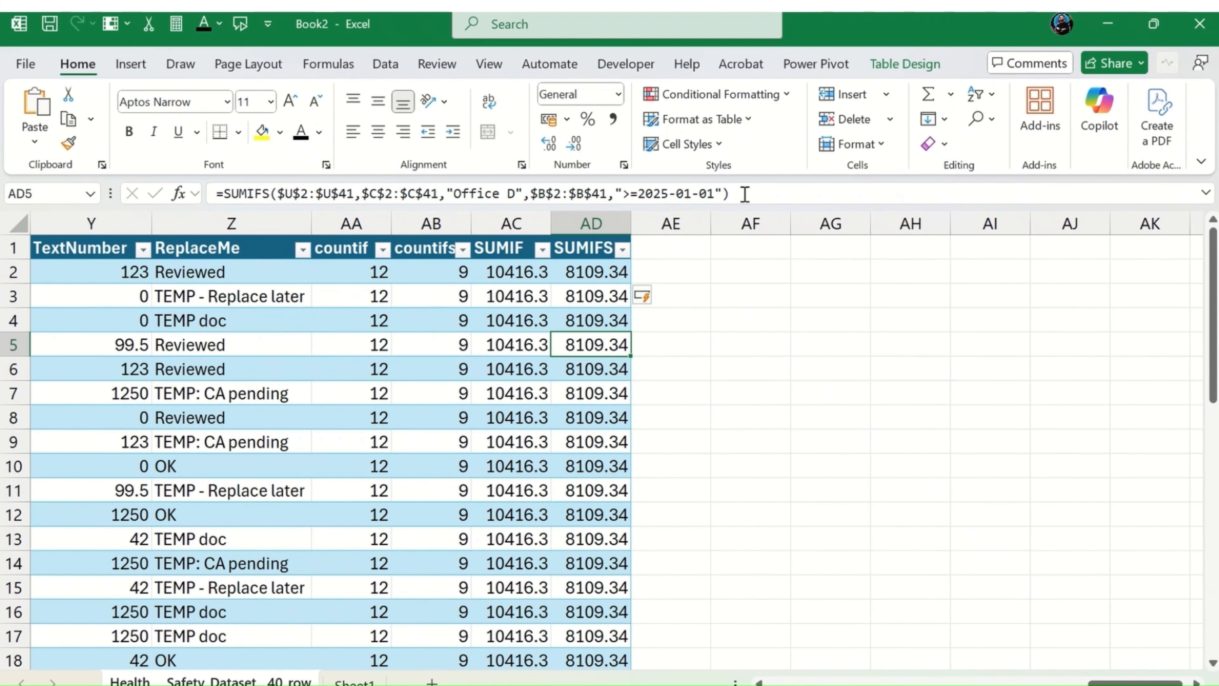
key("Up")
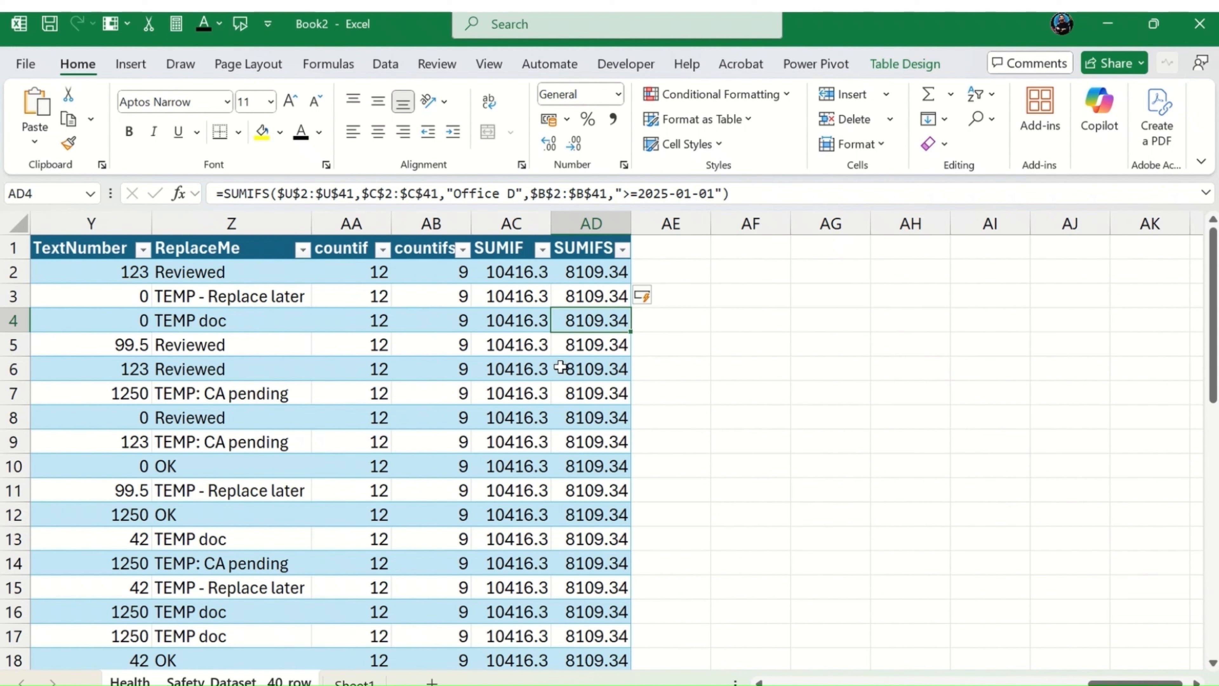
key("Right")
key("Up")
key("Up")
key("Up")
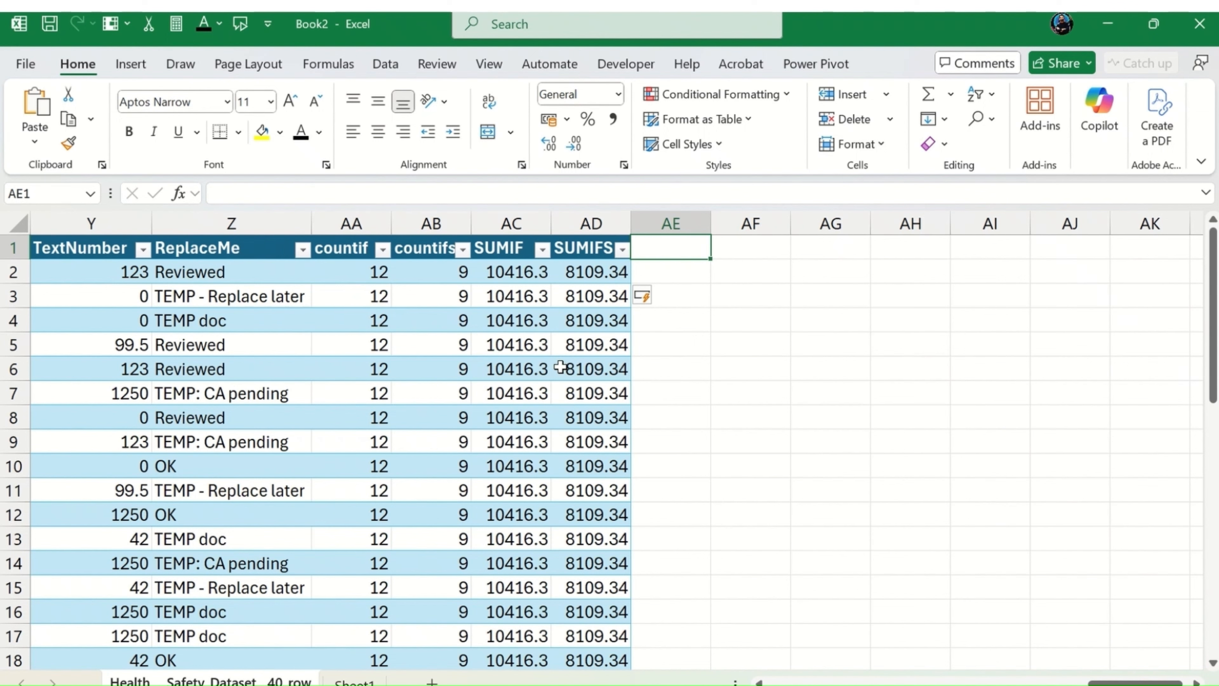
type("SUMPRODUCT")
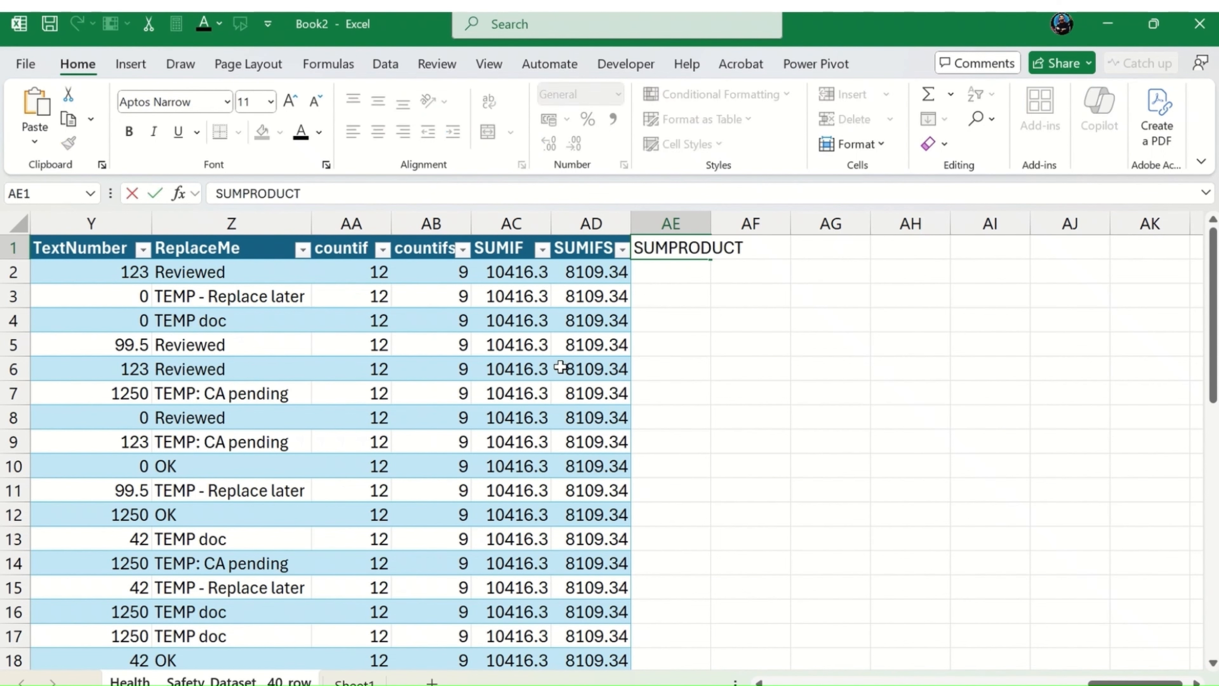
key("Return")
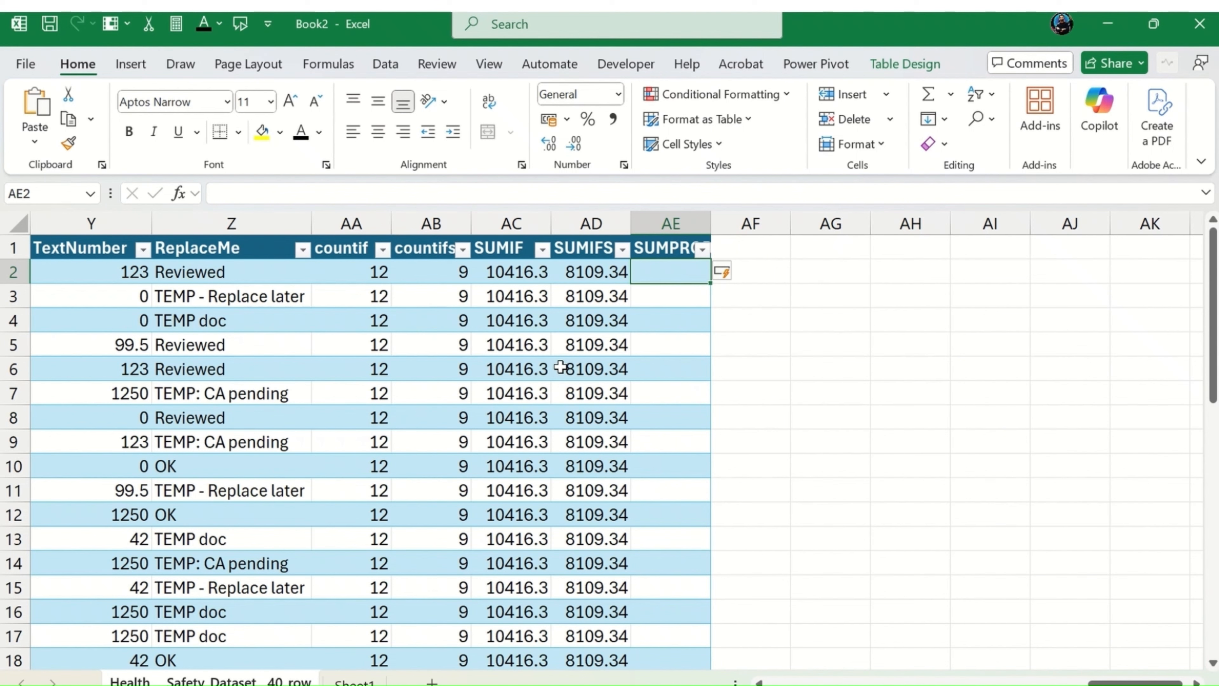
double_click(711, 222)
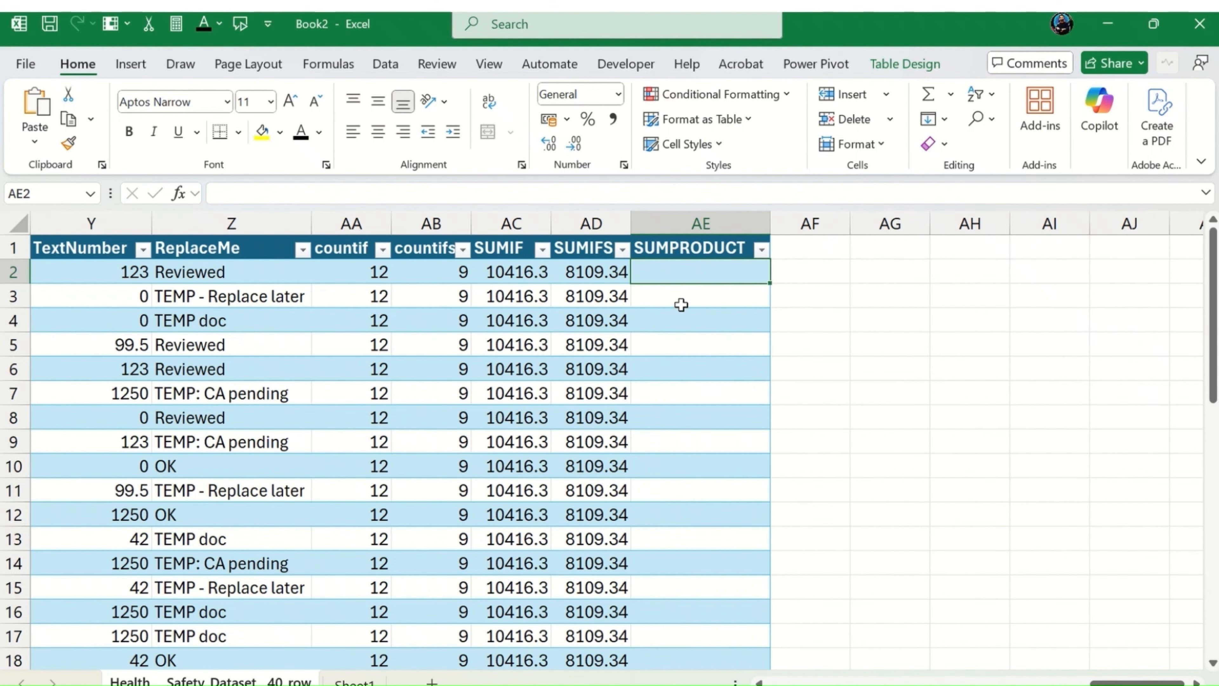
Step: Start a SUMPRODUCT formula in cell AE2 with K2:K41 as its first array
type("=sump")
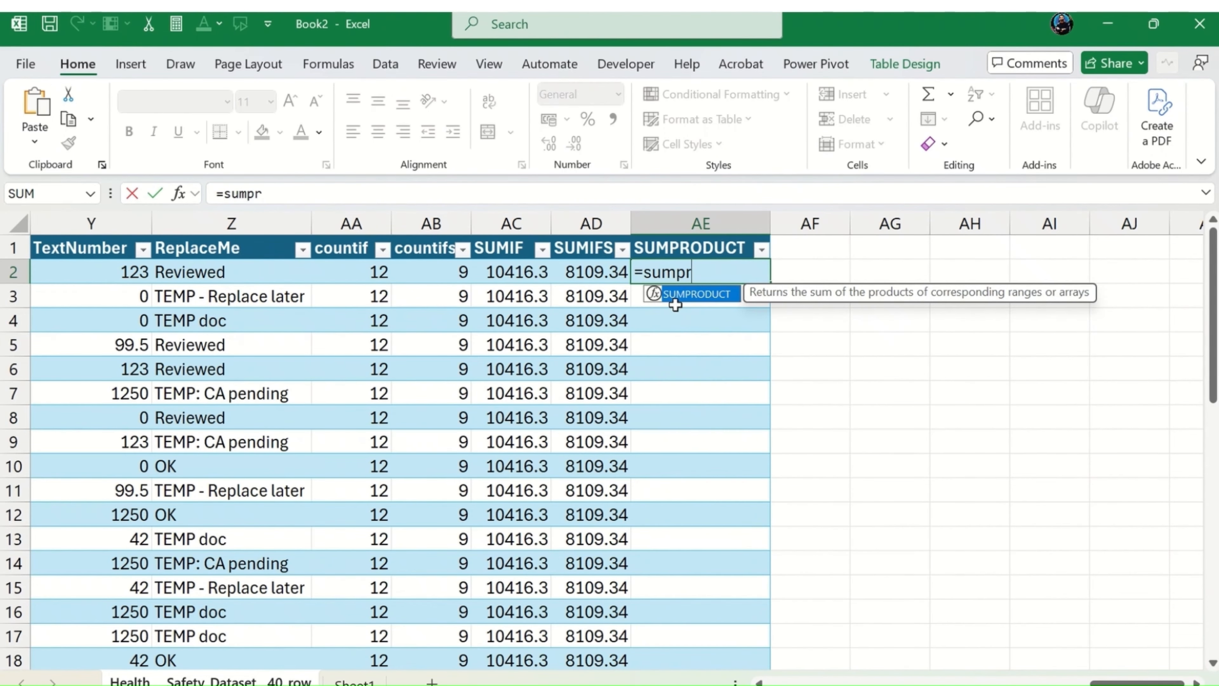
type("r")
key("Tab")
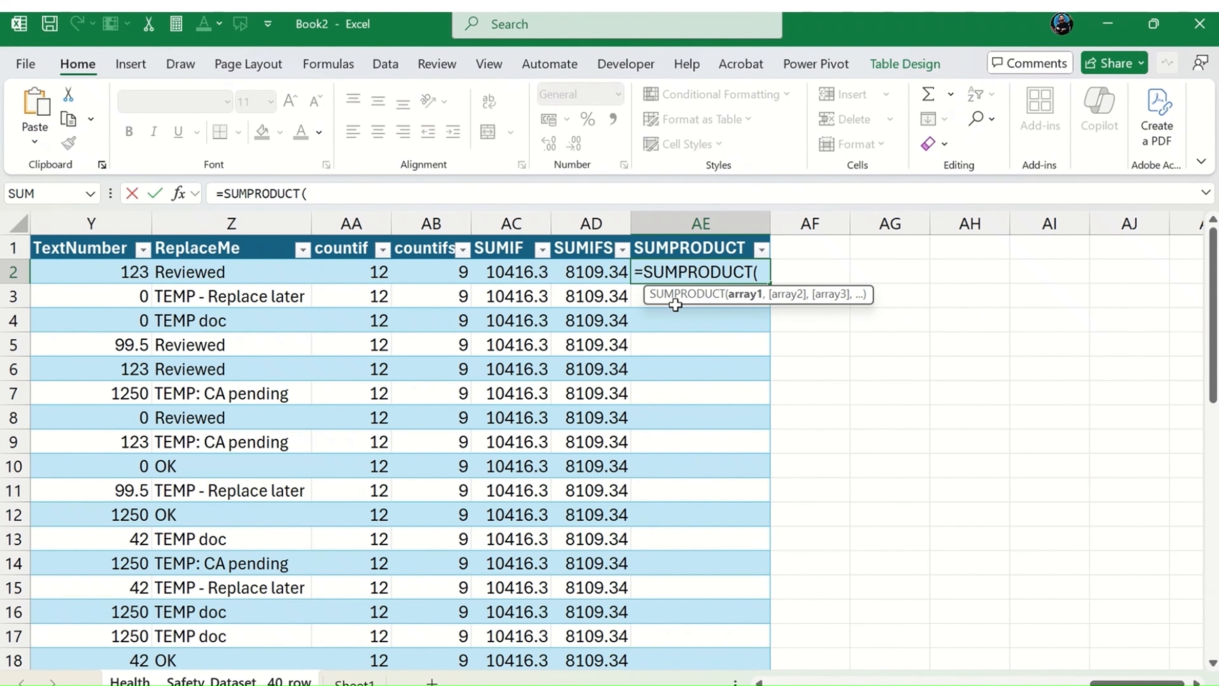
type("k")
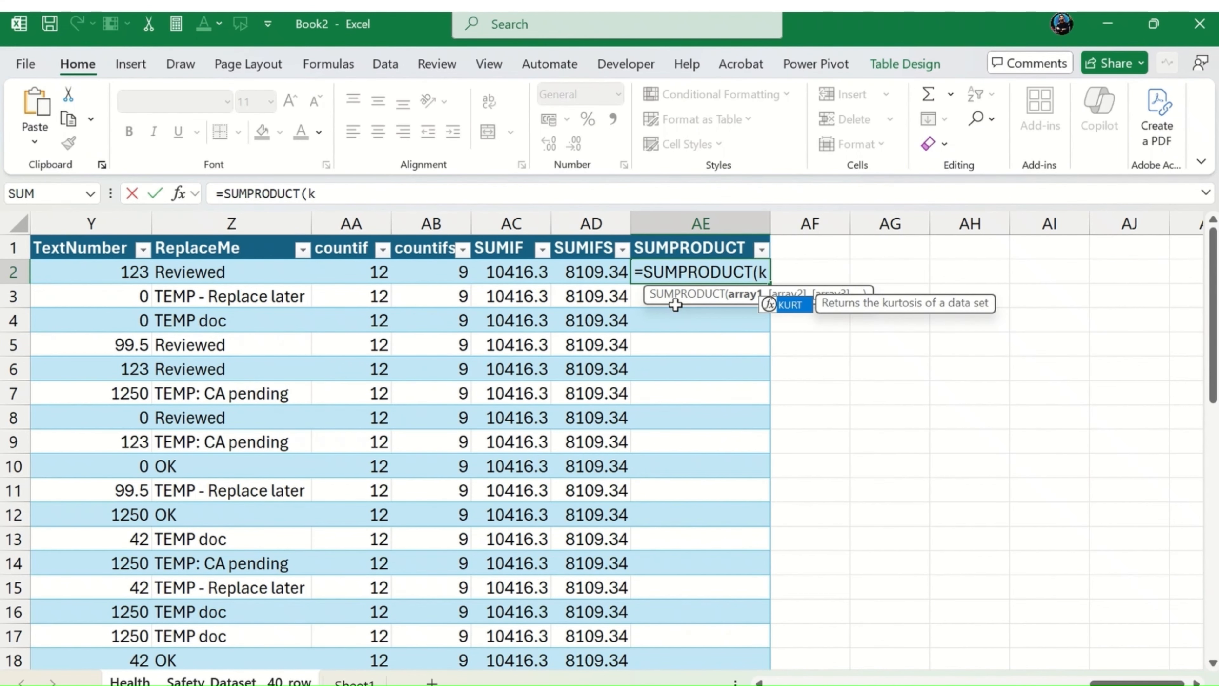
type("2")
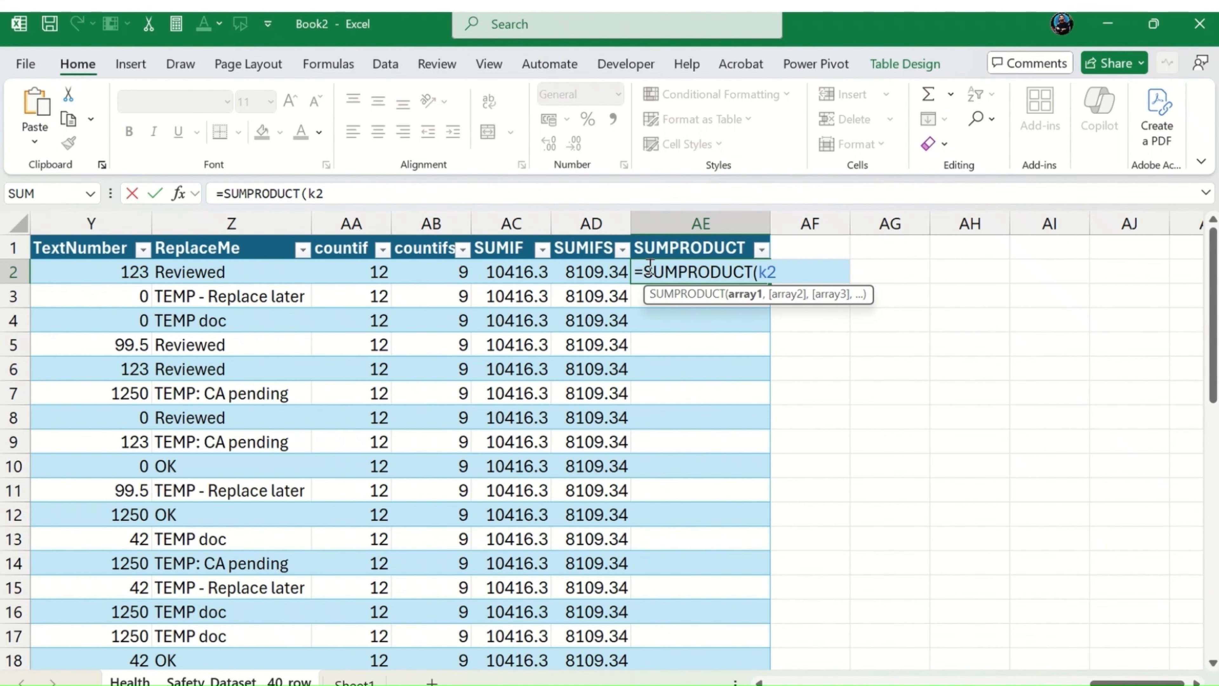
type(":k")
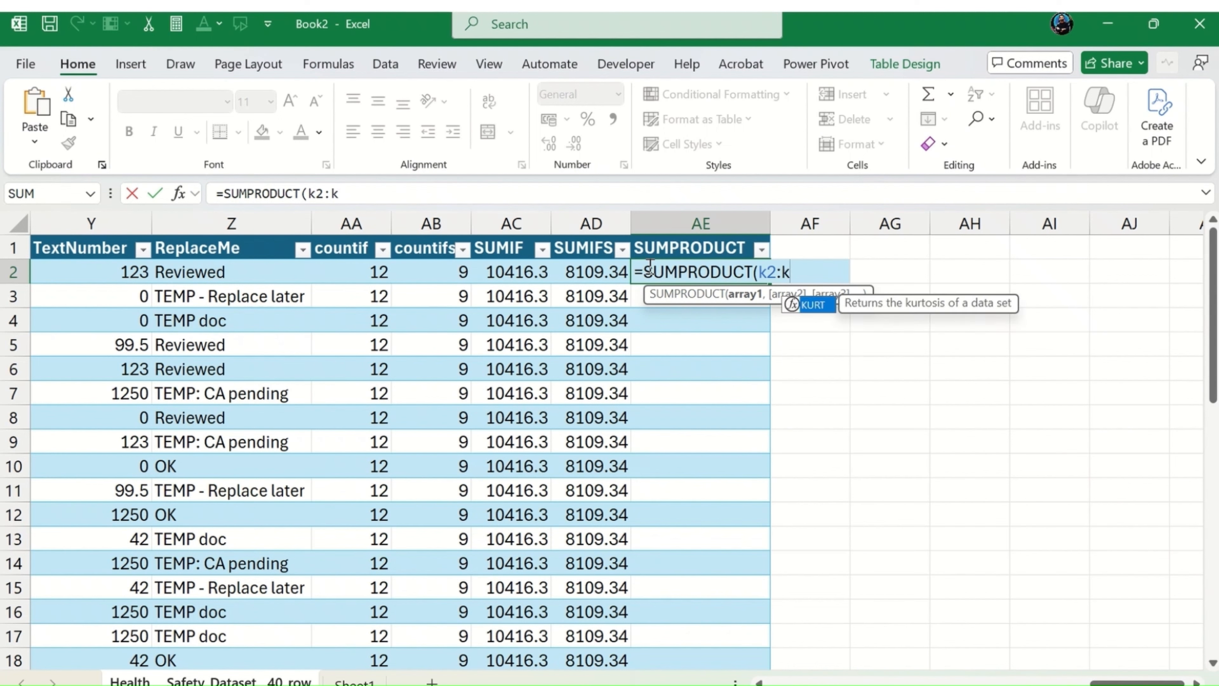
type("41")
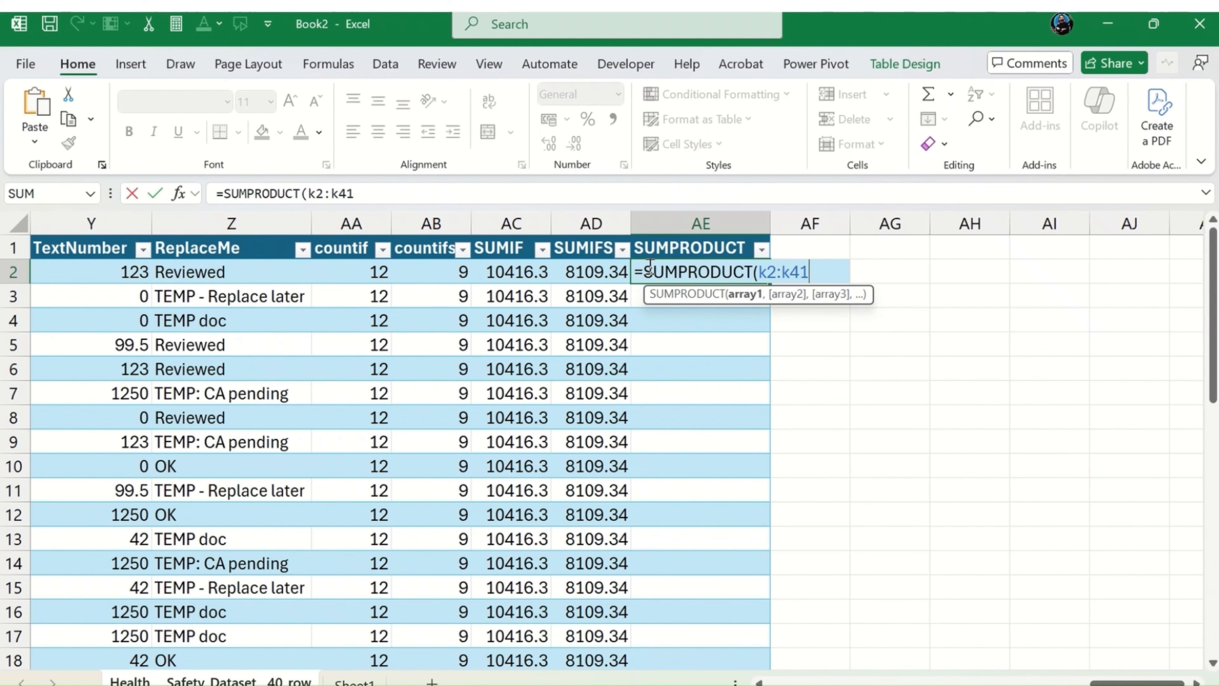
type(",u")
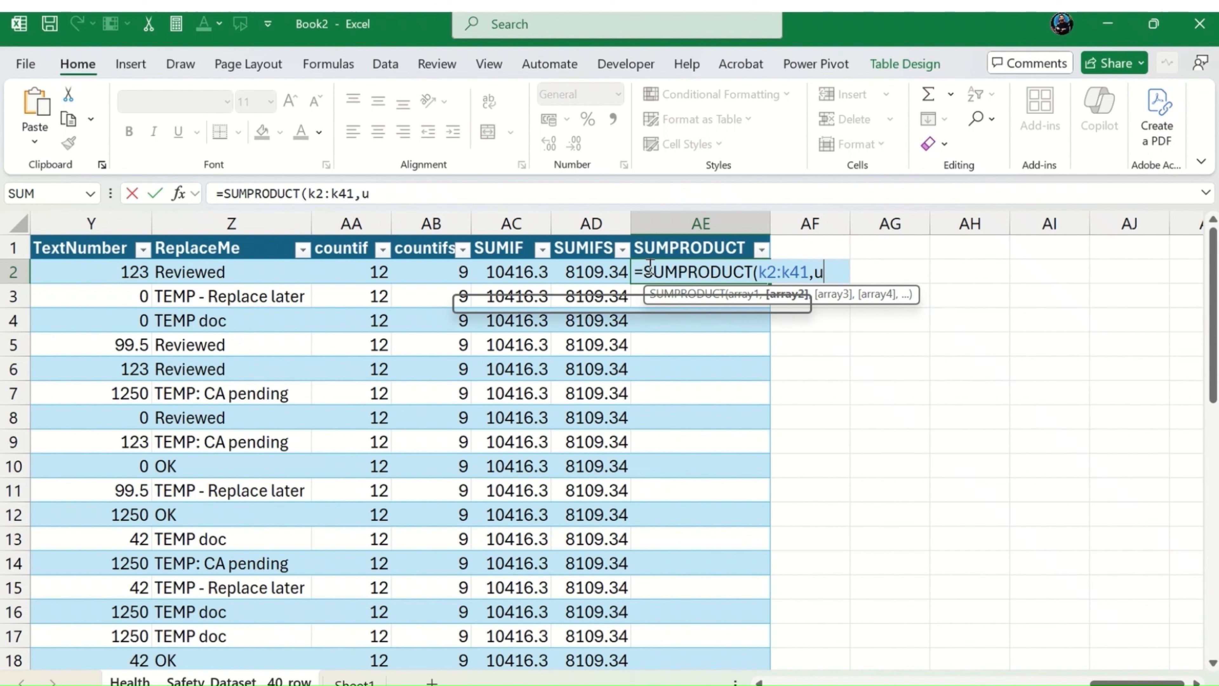
type("2:")
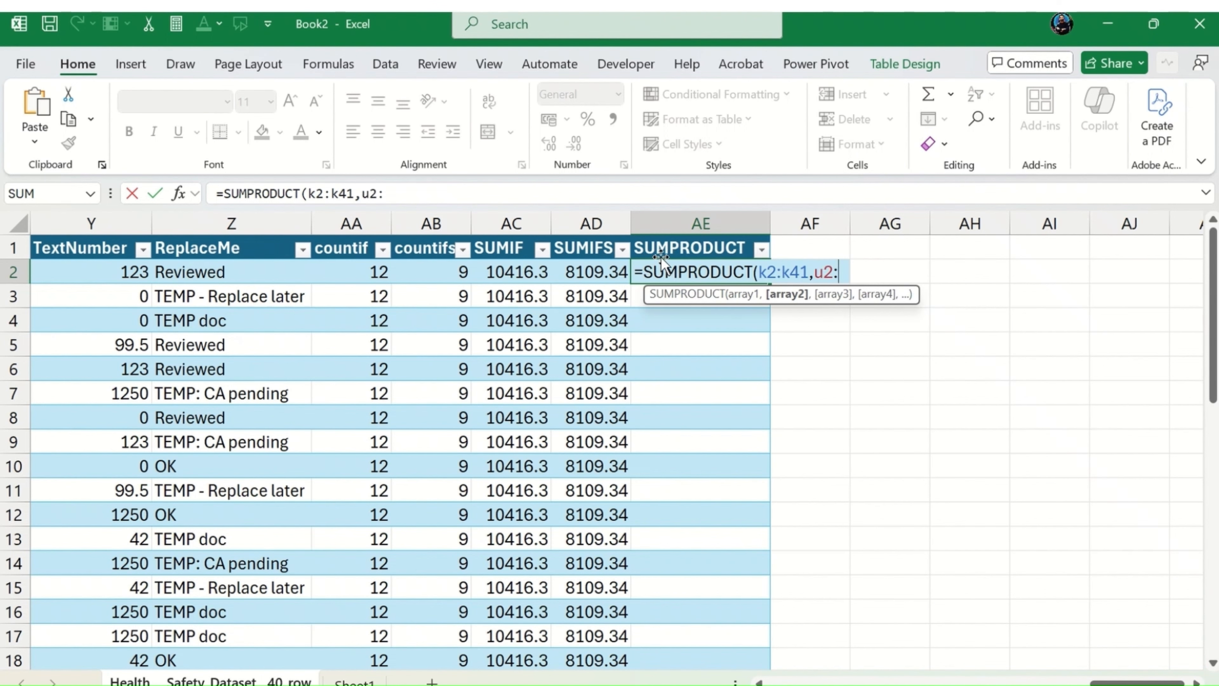
Step: Add U2:U41 as the second array of the SUMPRODUCT formula and close its parenthesis
type("u41")
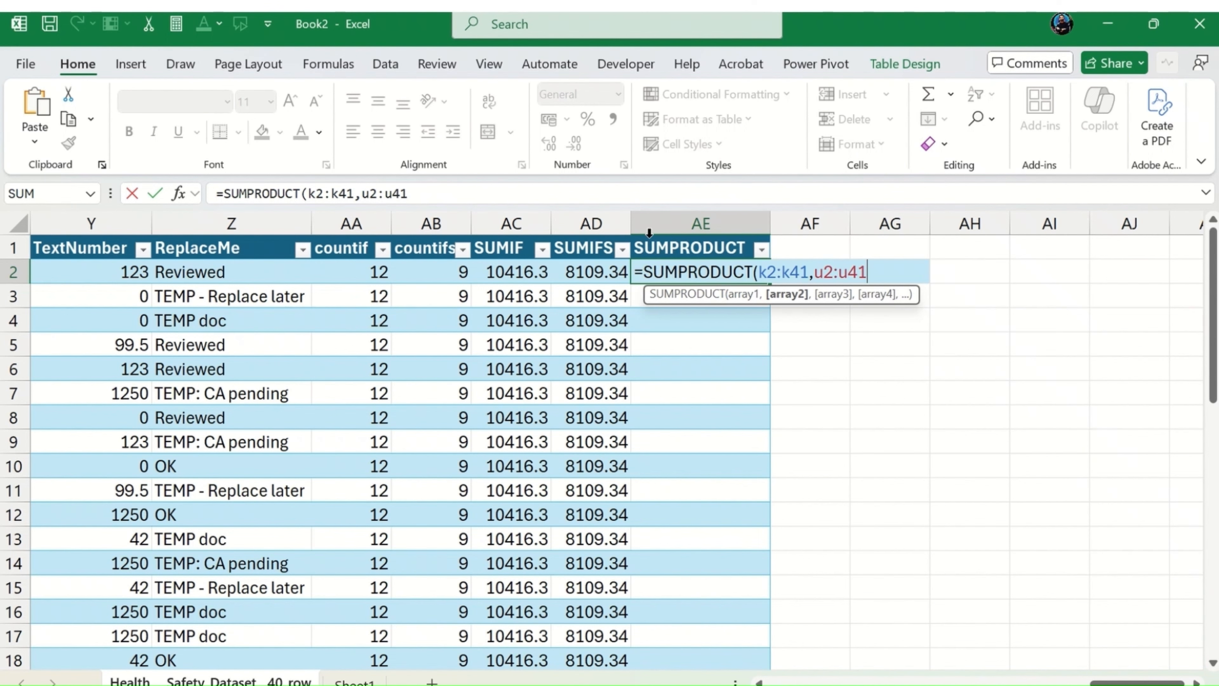
type(")")
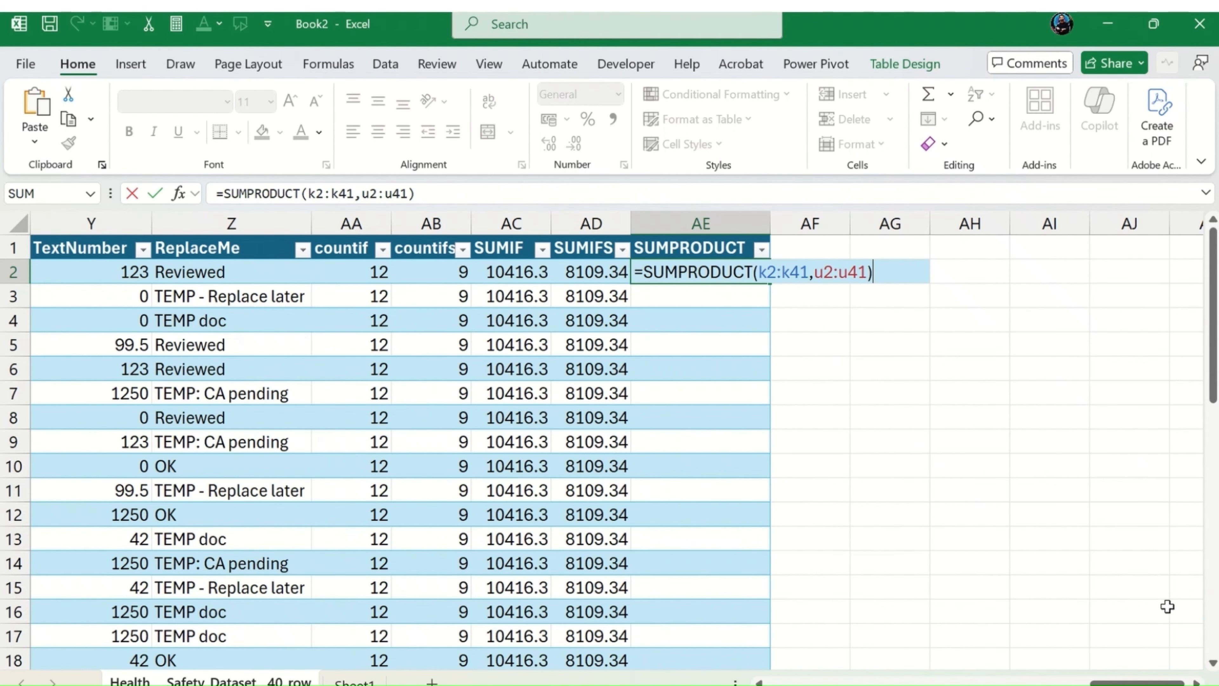
Step: Make the K2:K41 and U2:U41 ranges in the SUMPRODUCT formula absolute and enter the formula in AE2
left_click_drag(1149, 681, 1029, 681)
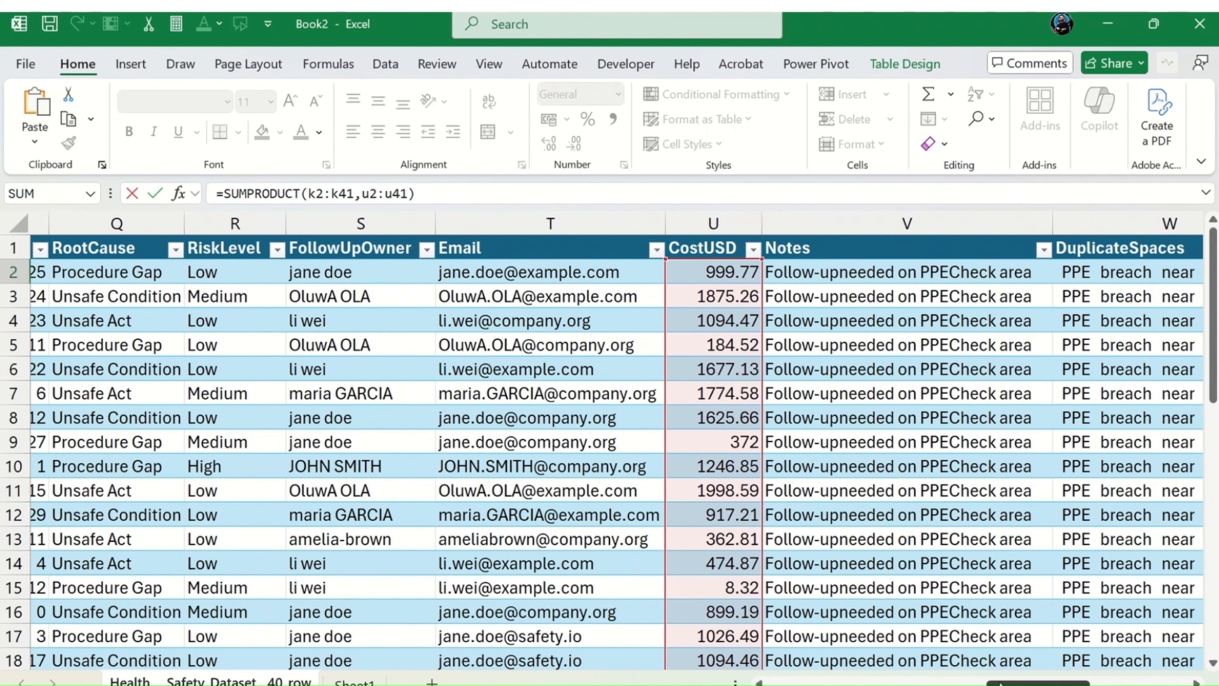
left_click_drag(995, 682, 884, 681)
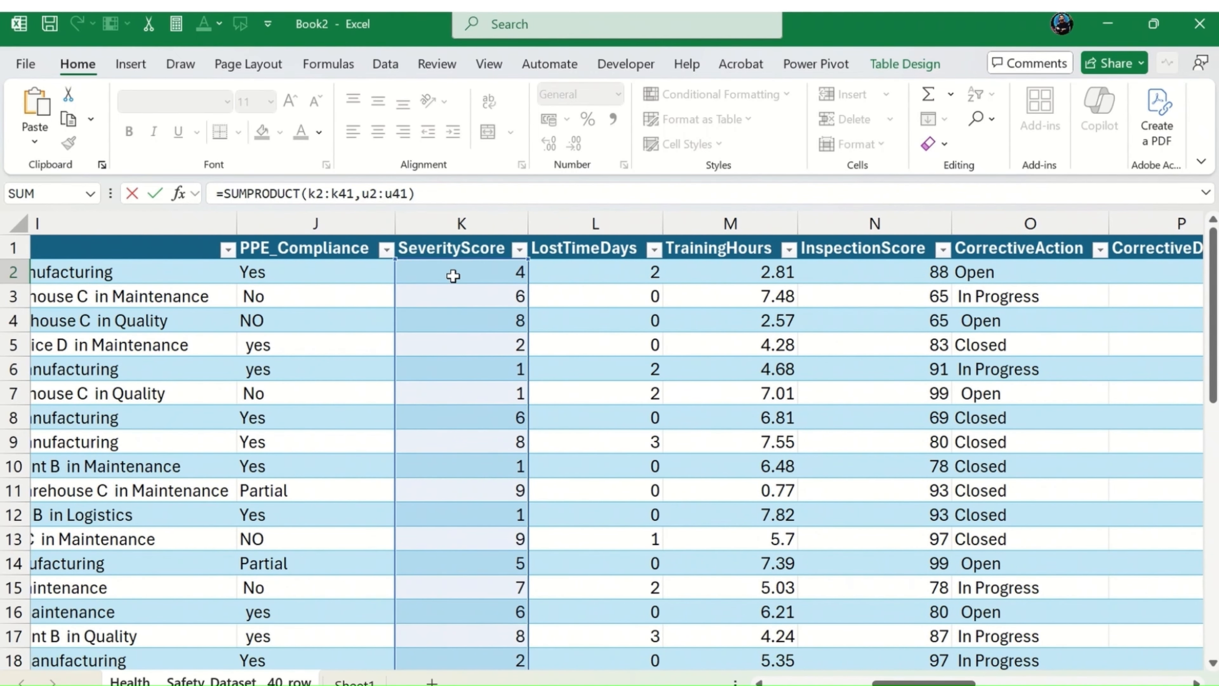
left_click_drag(897, 682, 1108, 682)
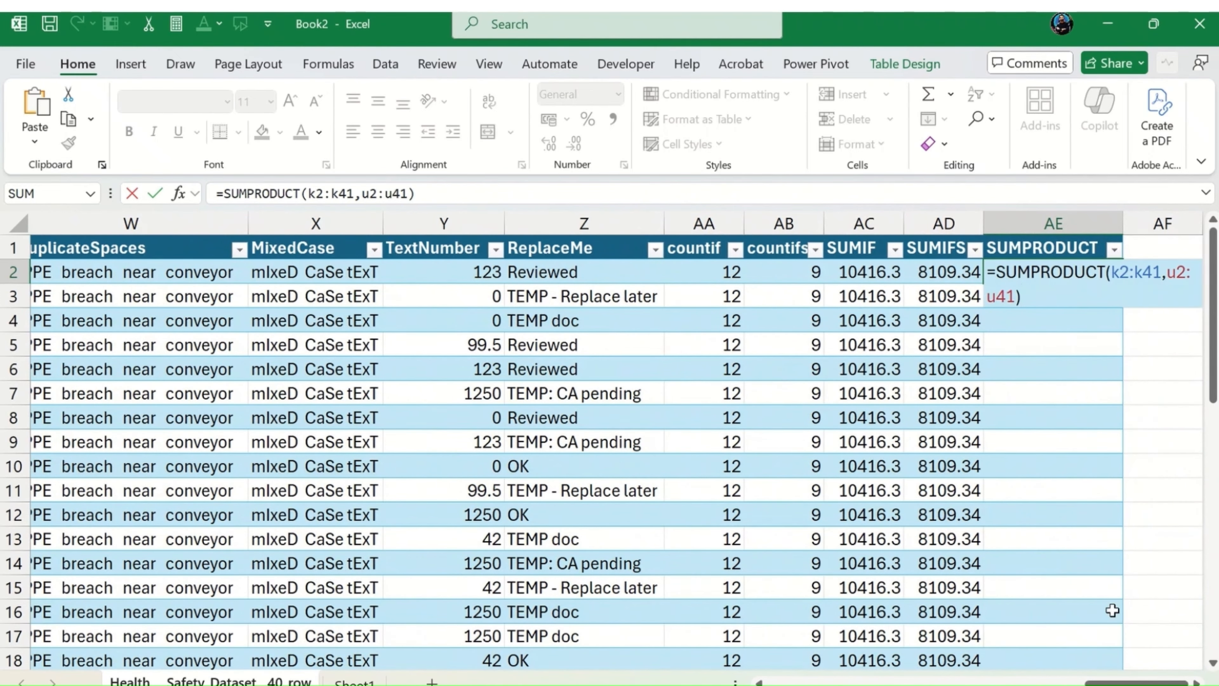
left_click_drag(302, 194, 350, 194)
left_click(347, 194)
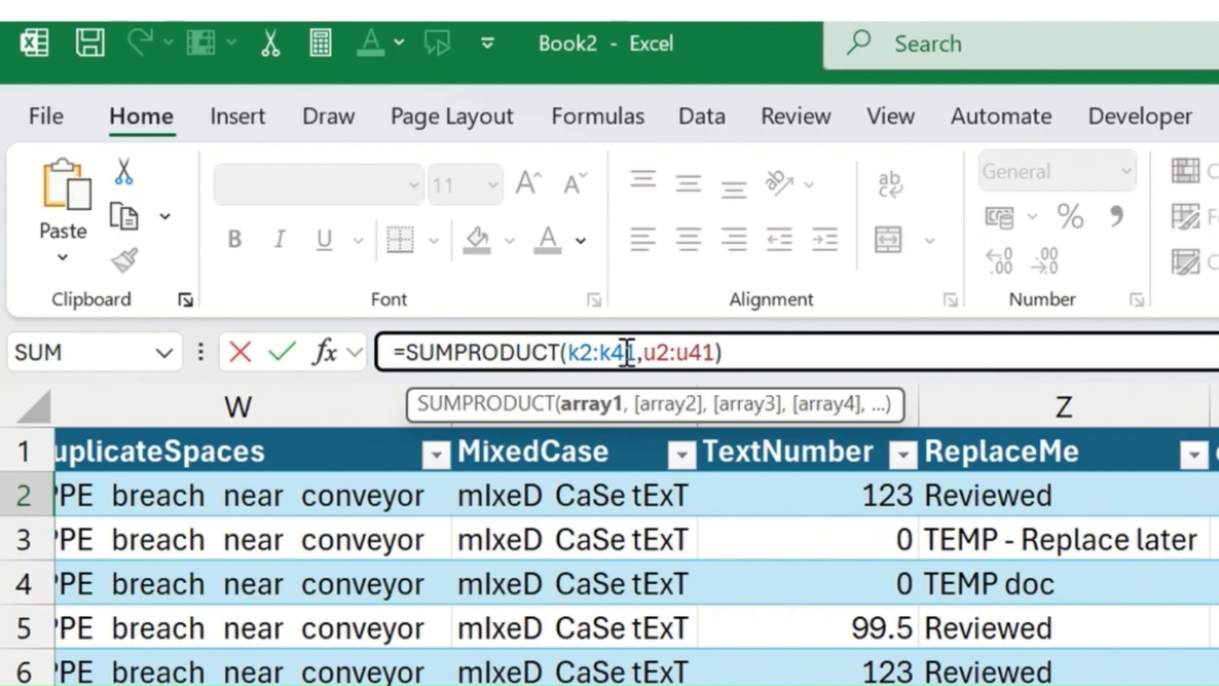
left_click_drag(637, 353, 568, 352)
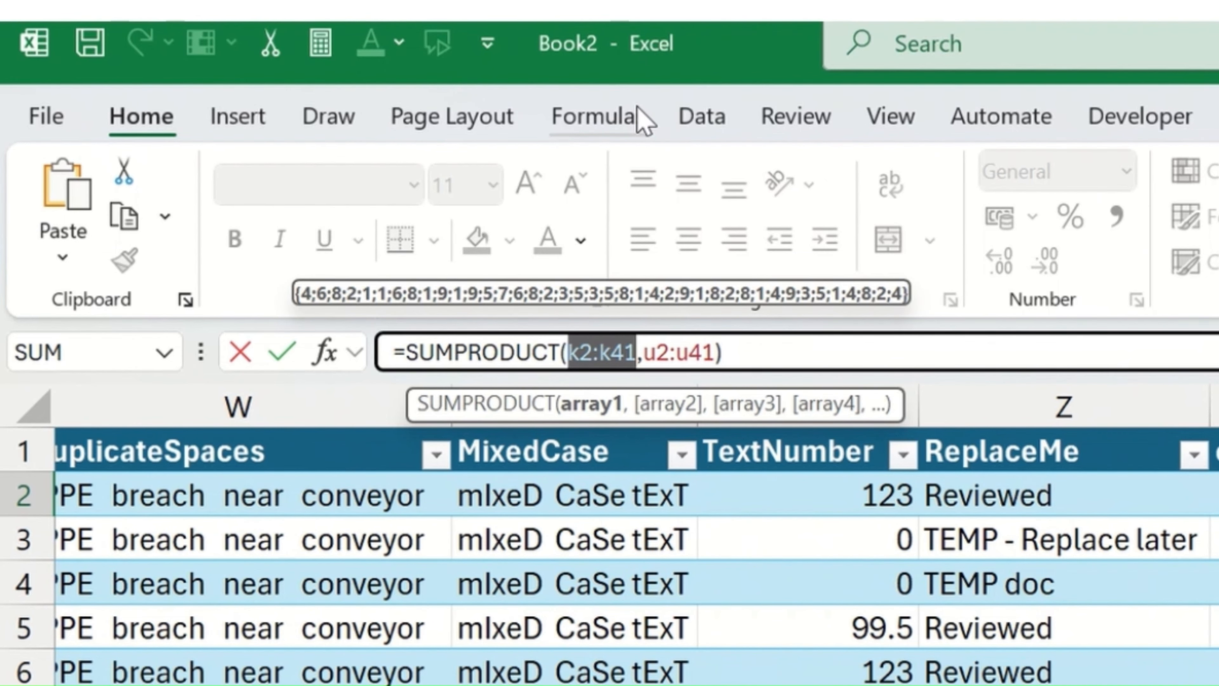
key("F4")
left_click_drag(706, 354, 794, 356)
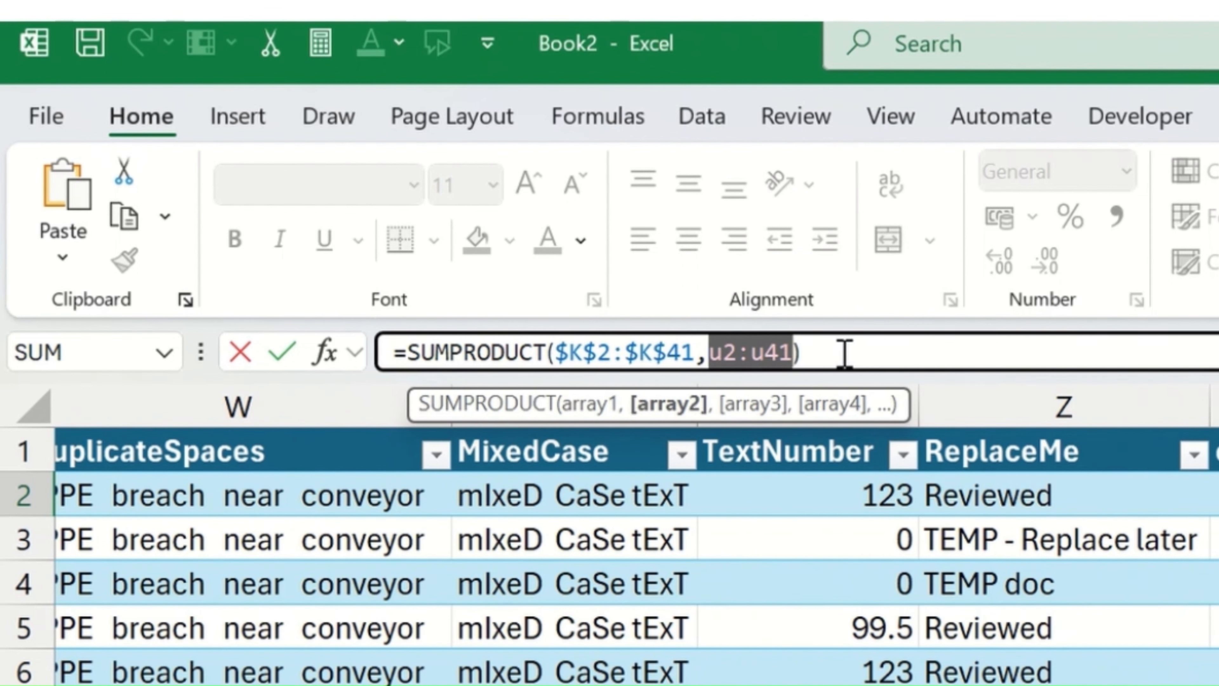
key("F4")
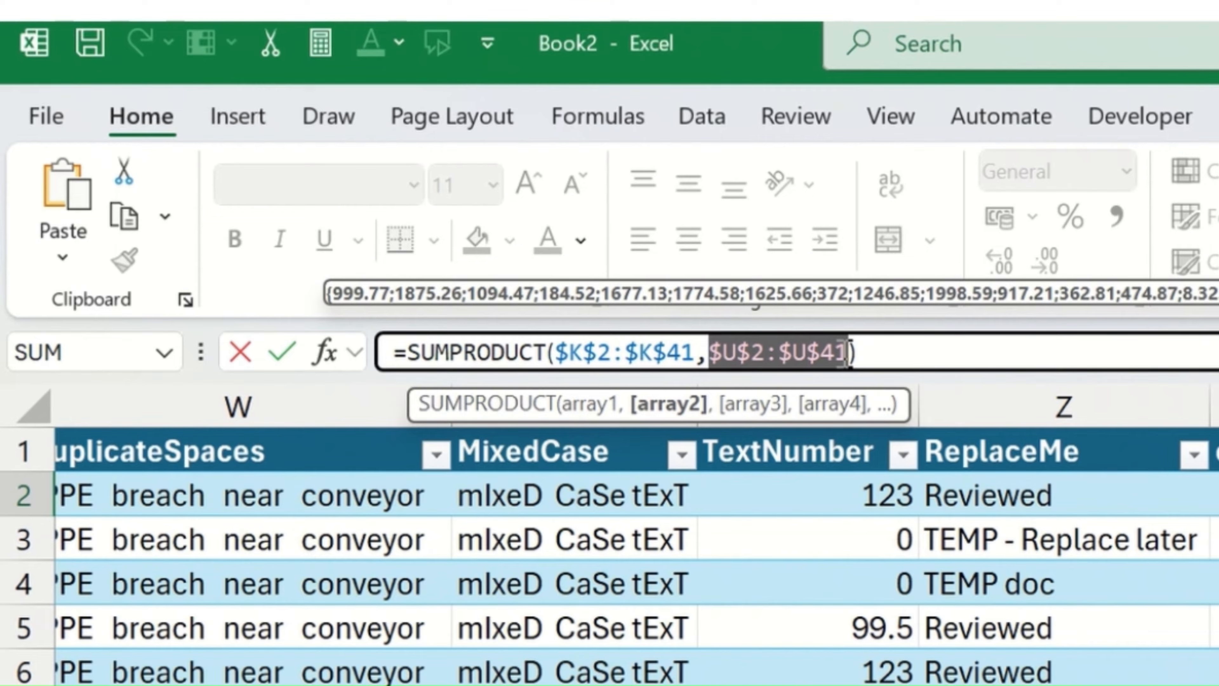
key("Return")
type("\\")
key("Escape")
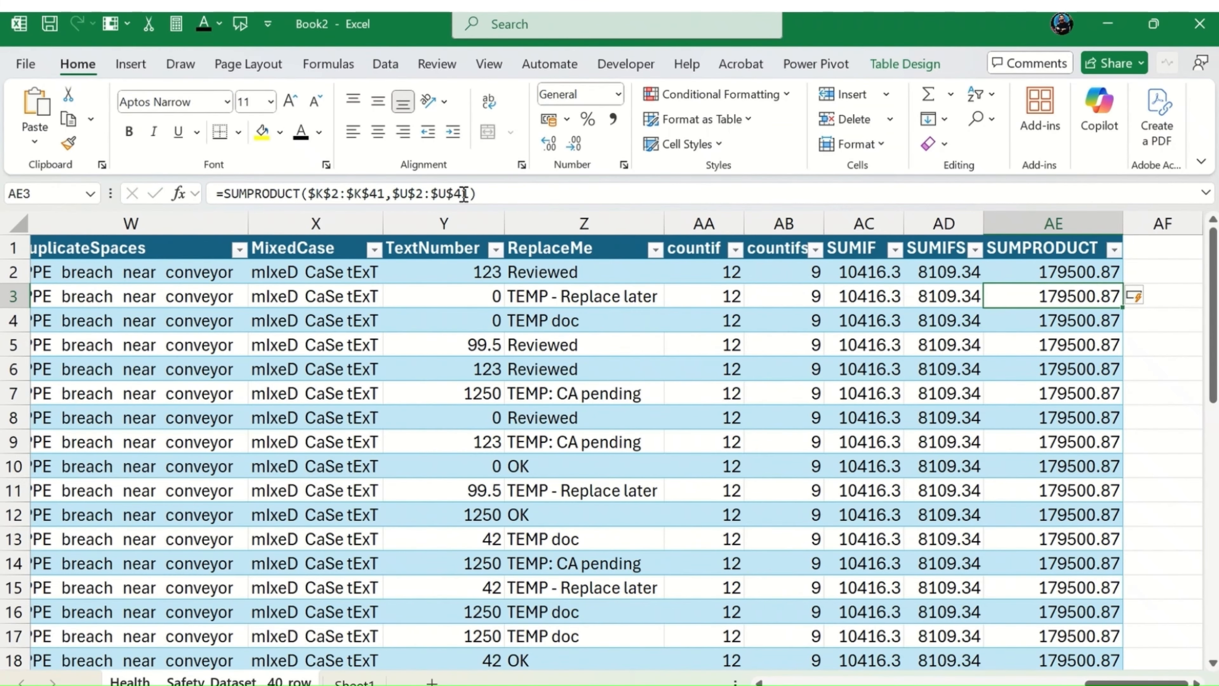
Step: Extend the AE2 formula to divide the SUMPRODUCT result by SUM(U2:U41)
key("Up")
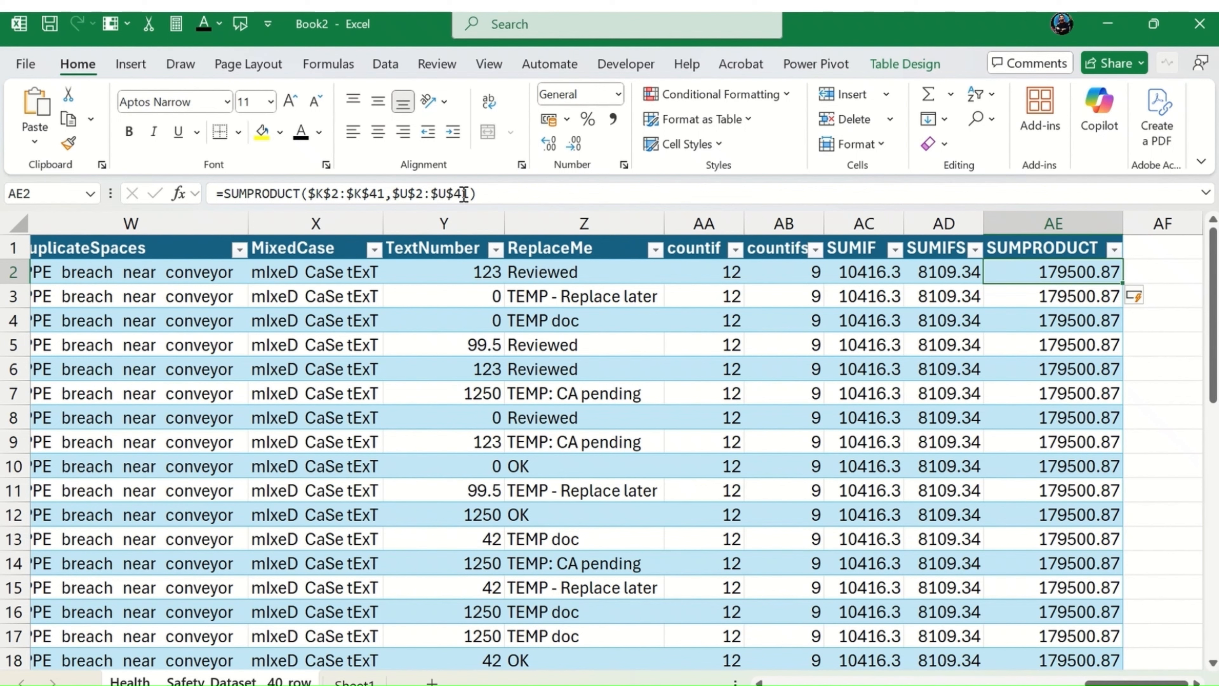
left_click(495, 191)
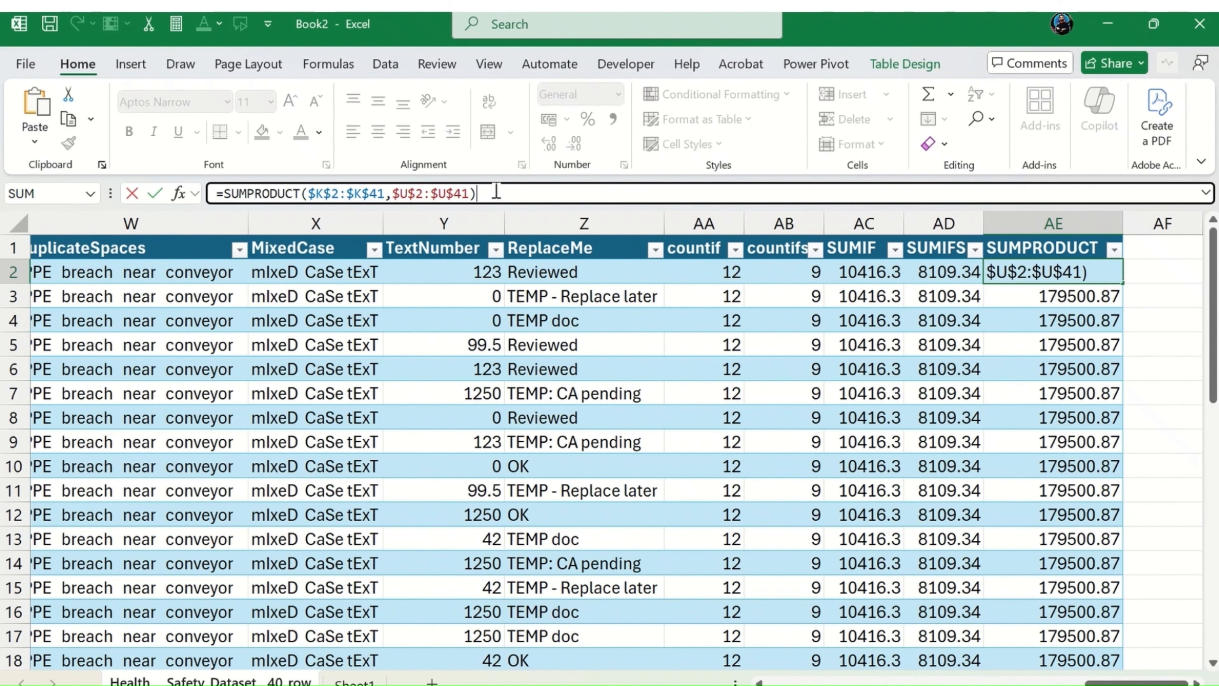
type("/sum")
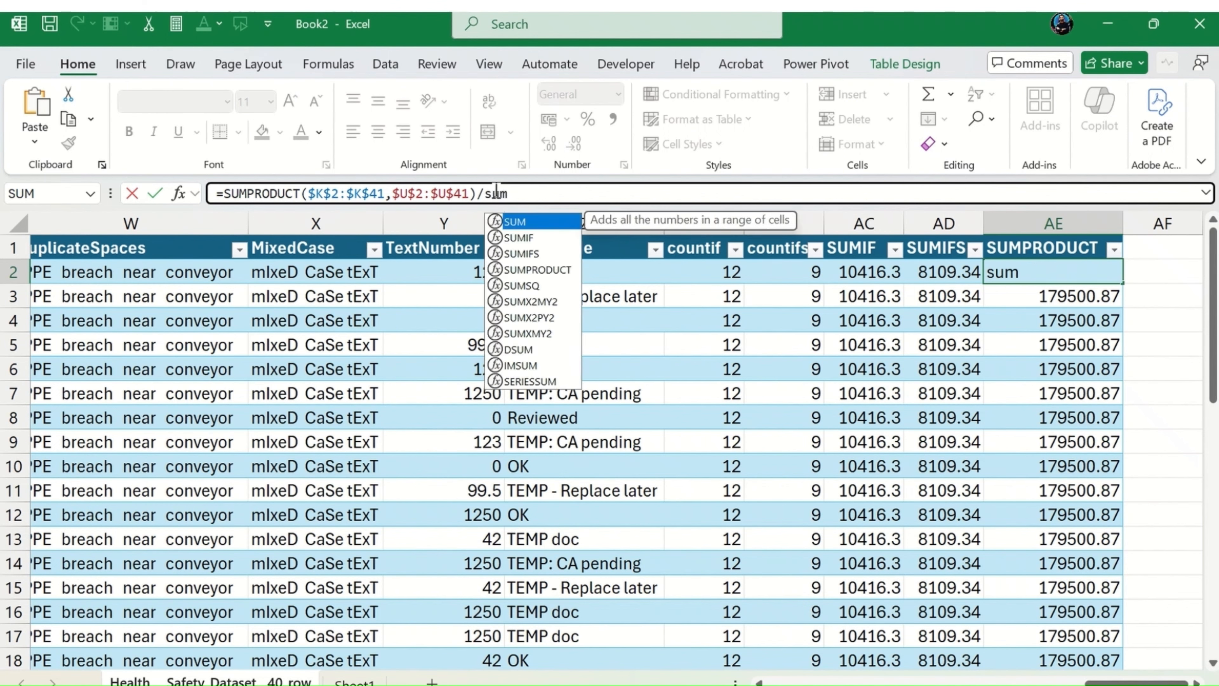
key("Tab")
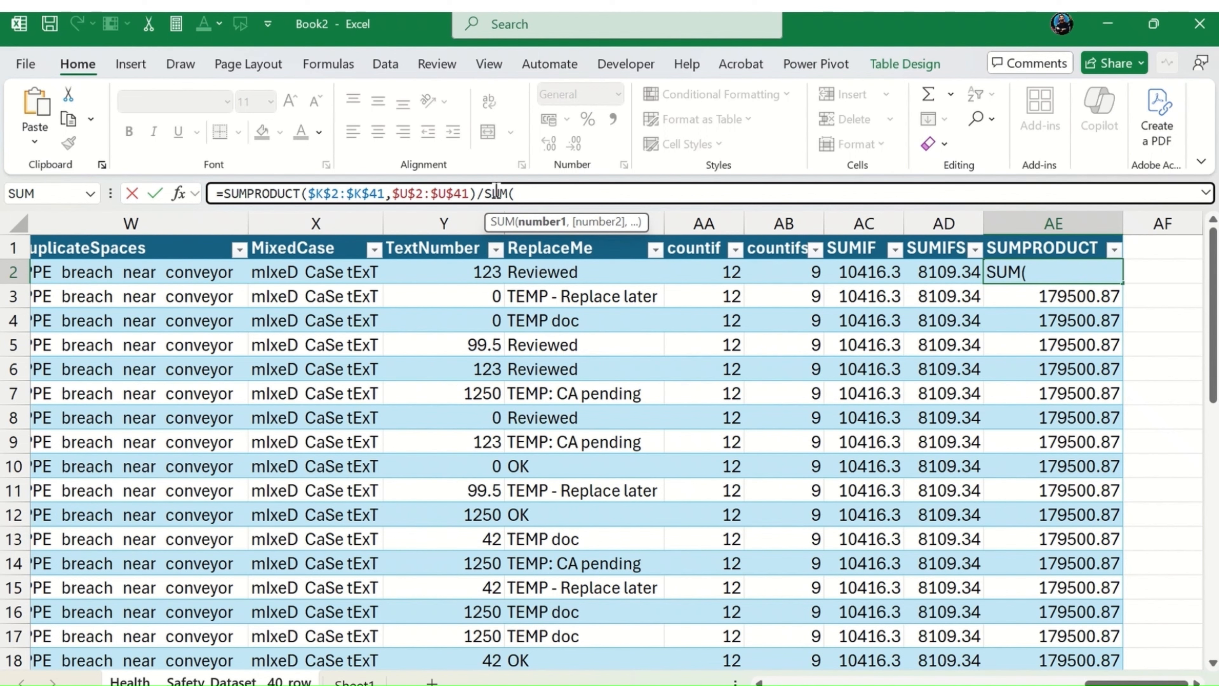
type("U")
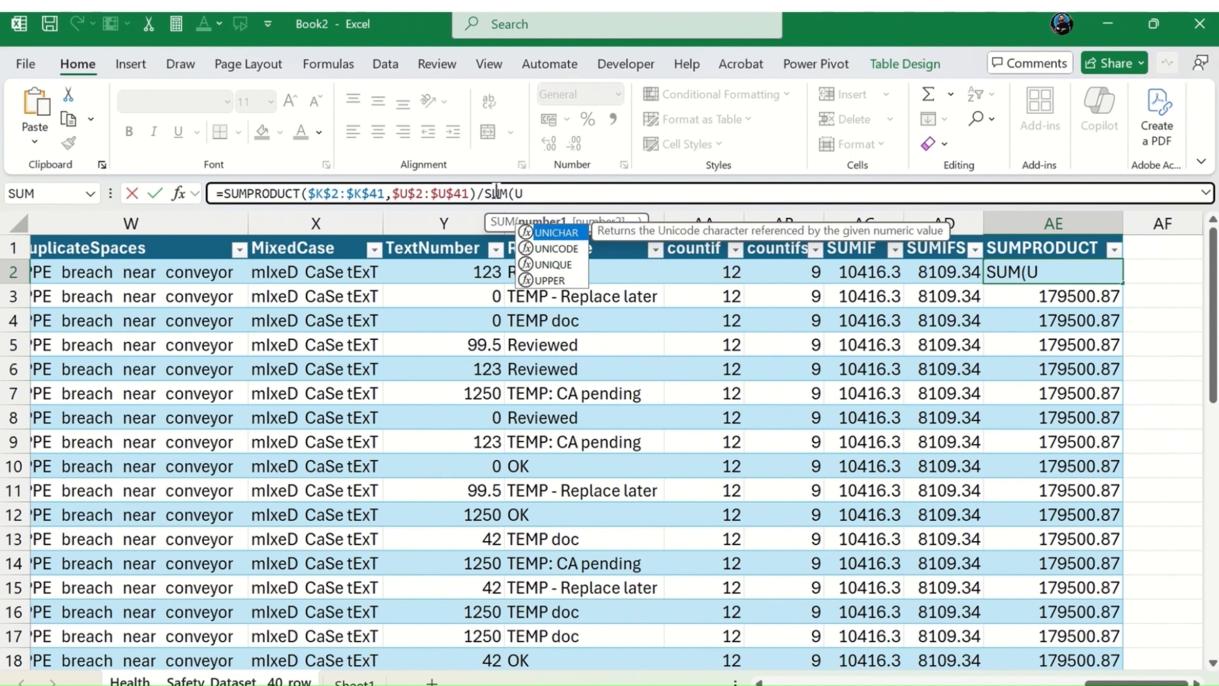
type("2")
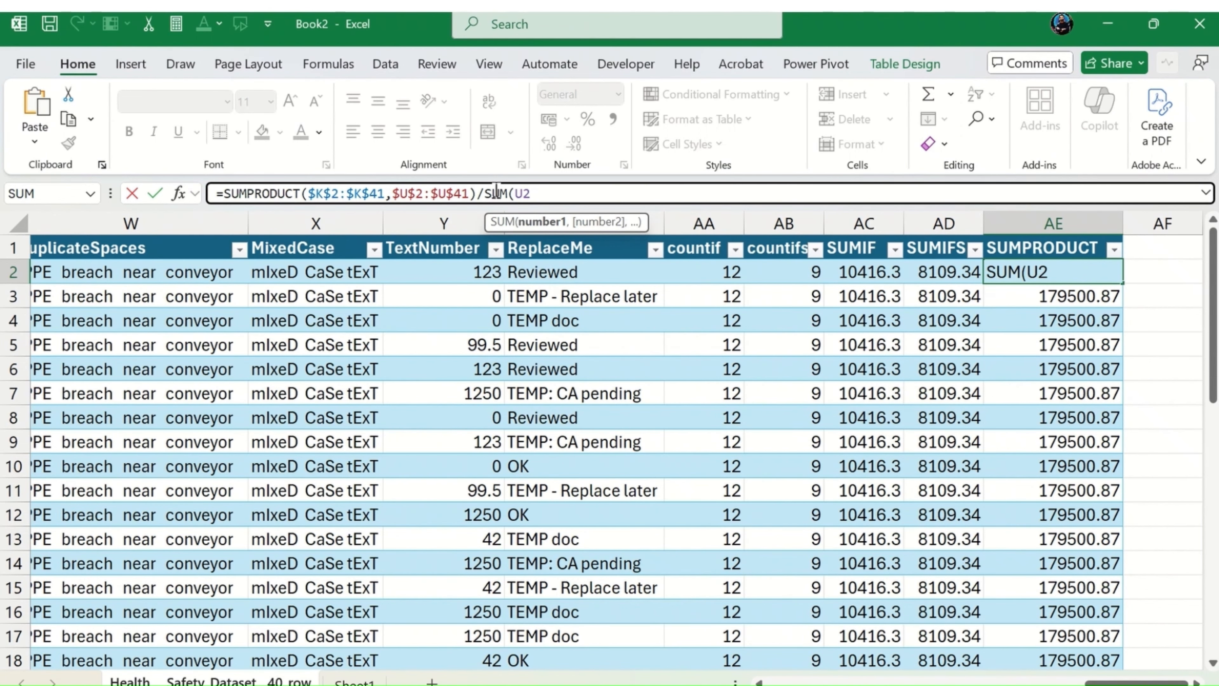
type(":u")
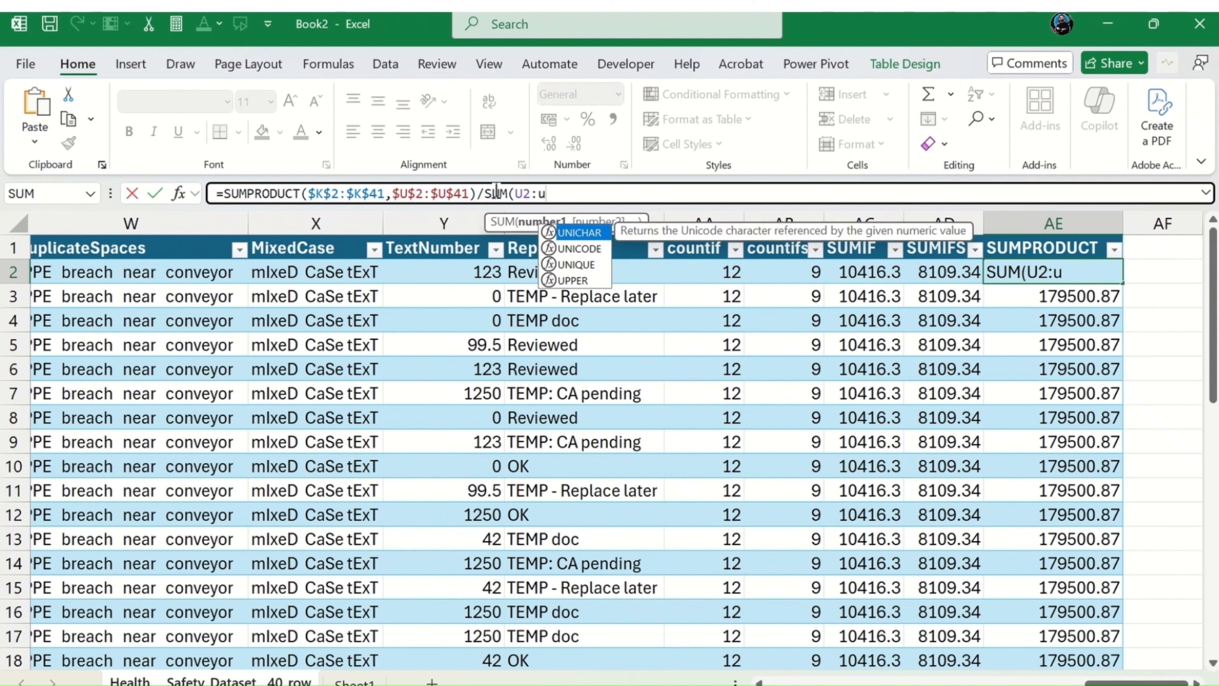
type("41")
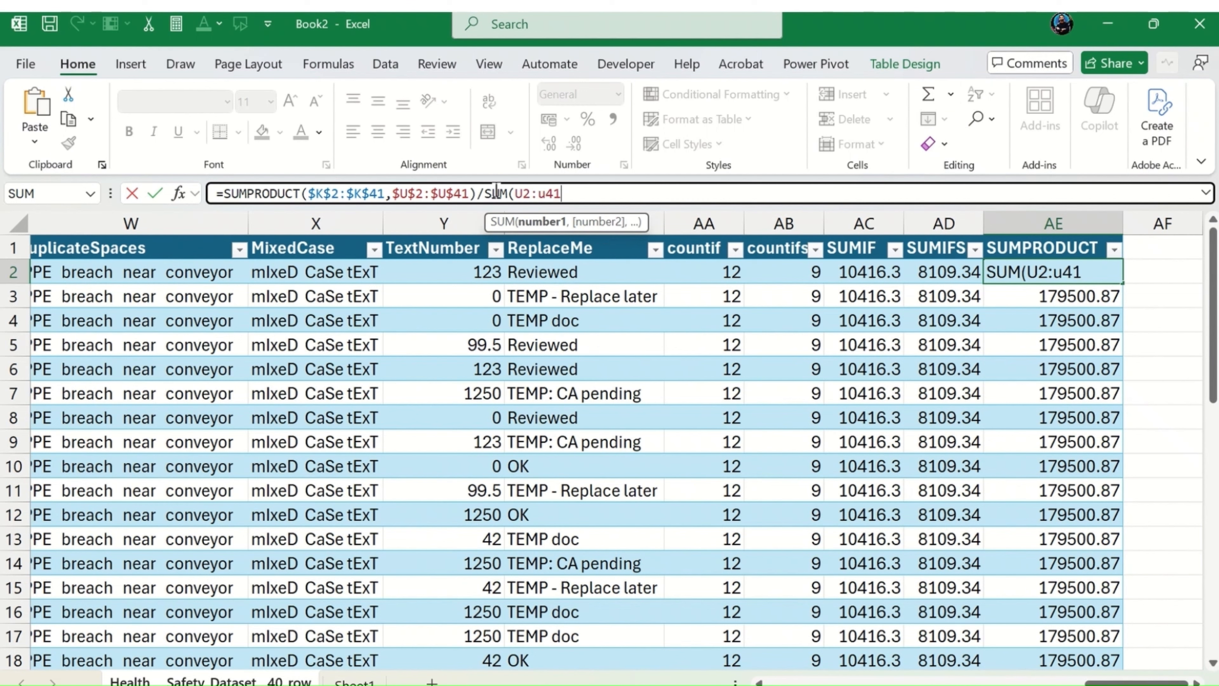
type(")")
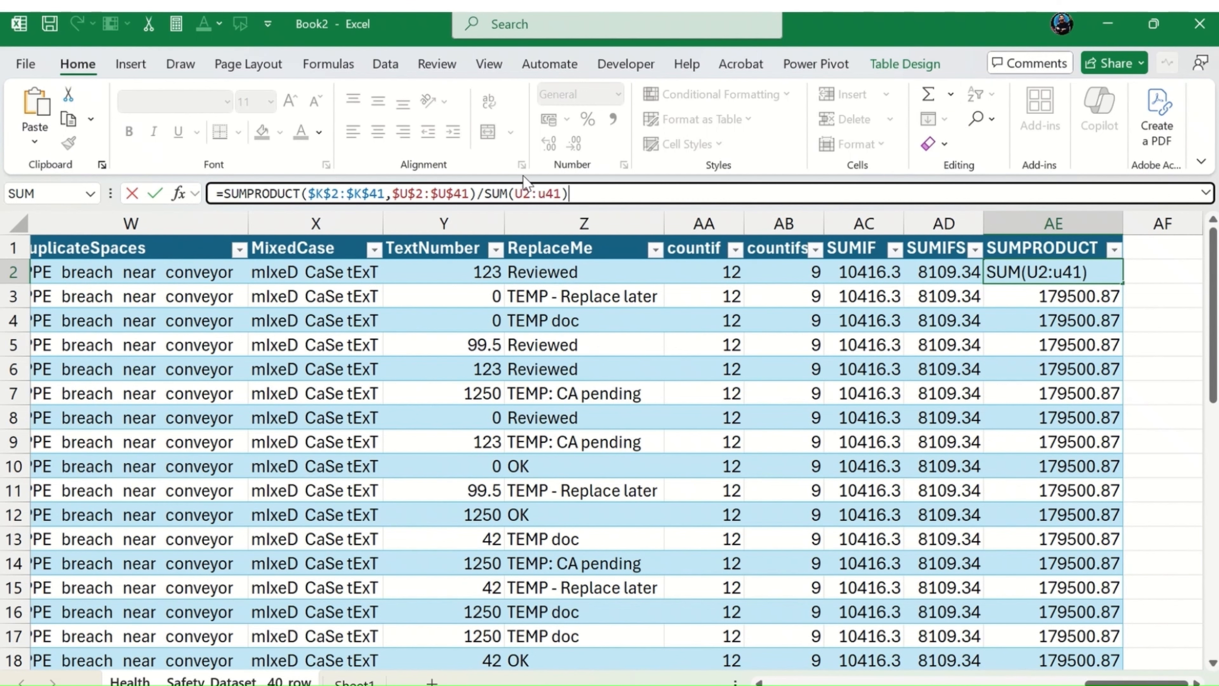
Step: Make the U2:U41 range inside the SUM divisor absolute and enter the formula in AE2
left_click(523, 193)
double_click(521, 193)
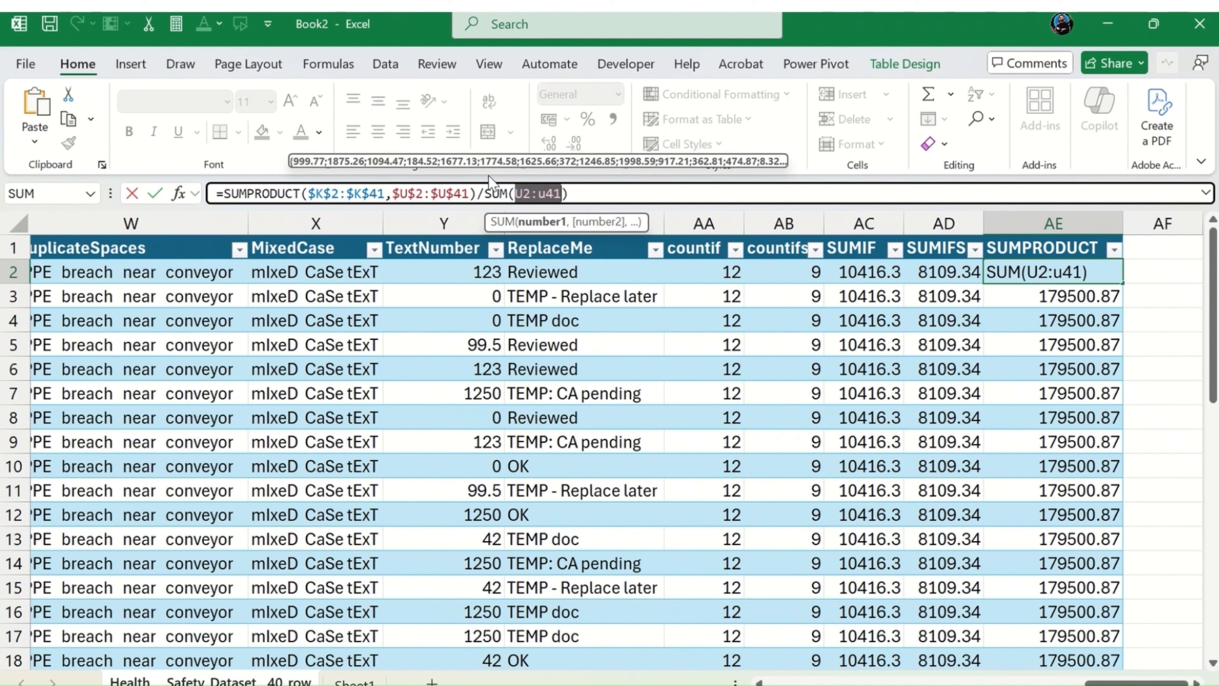
key("F5")
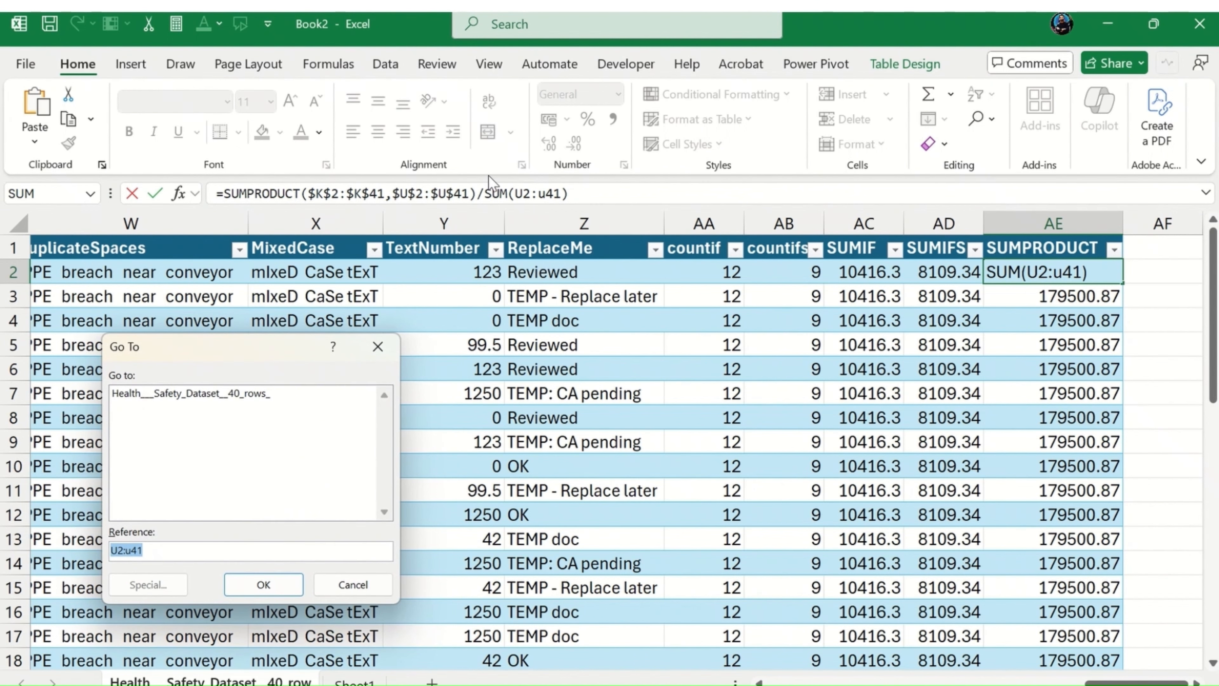
left_click(377, 347)
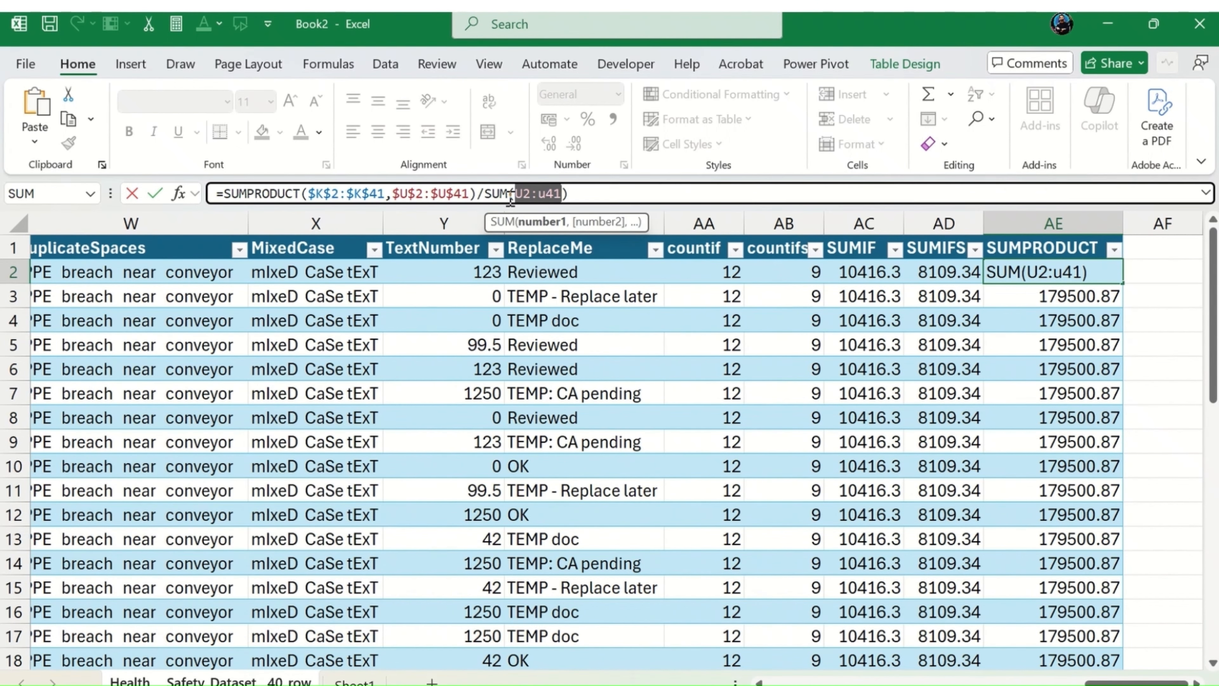
key("F4")
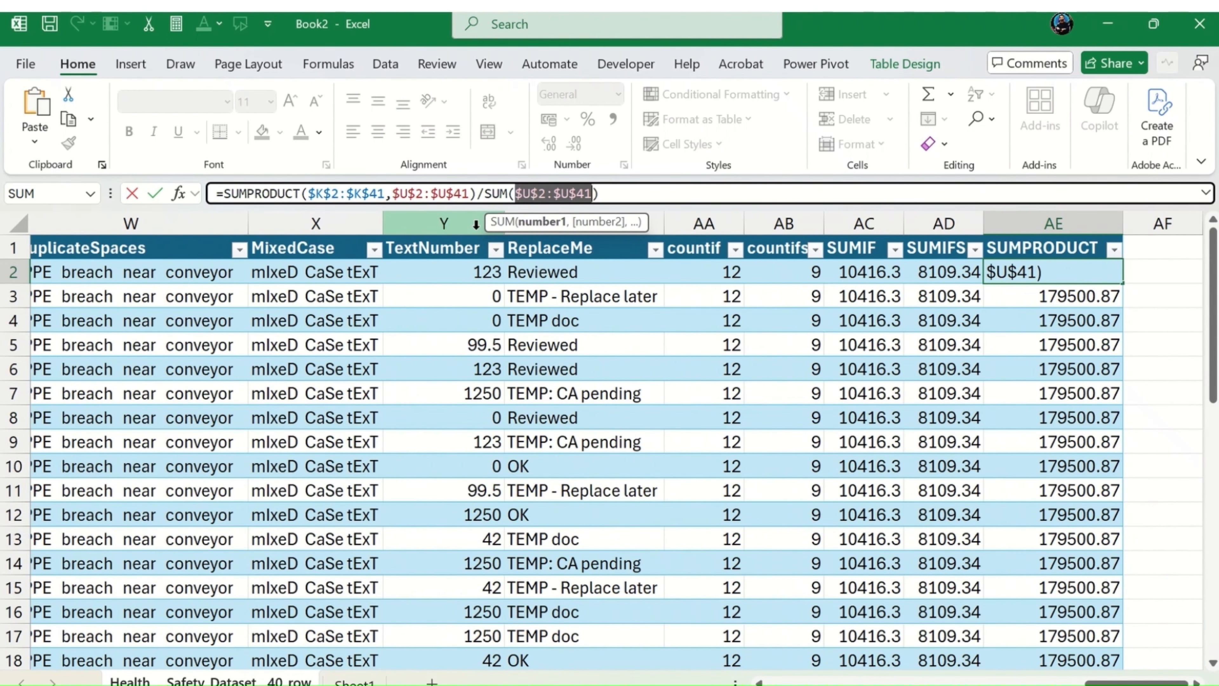
key("Return")
Step: Format the SUMPRODUCT column values from AE2 to AE41 to show two decimal places
key("Up")
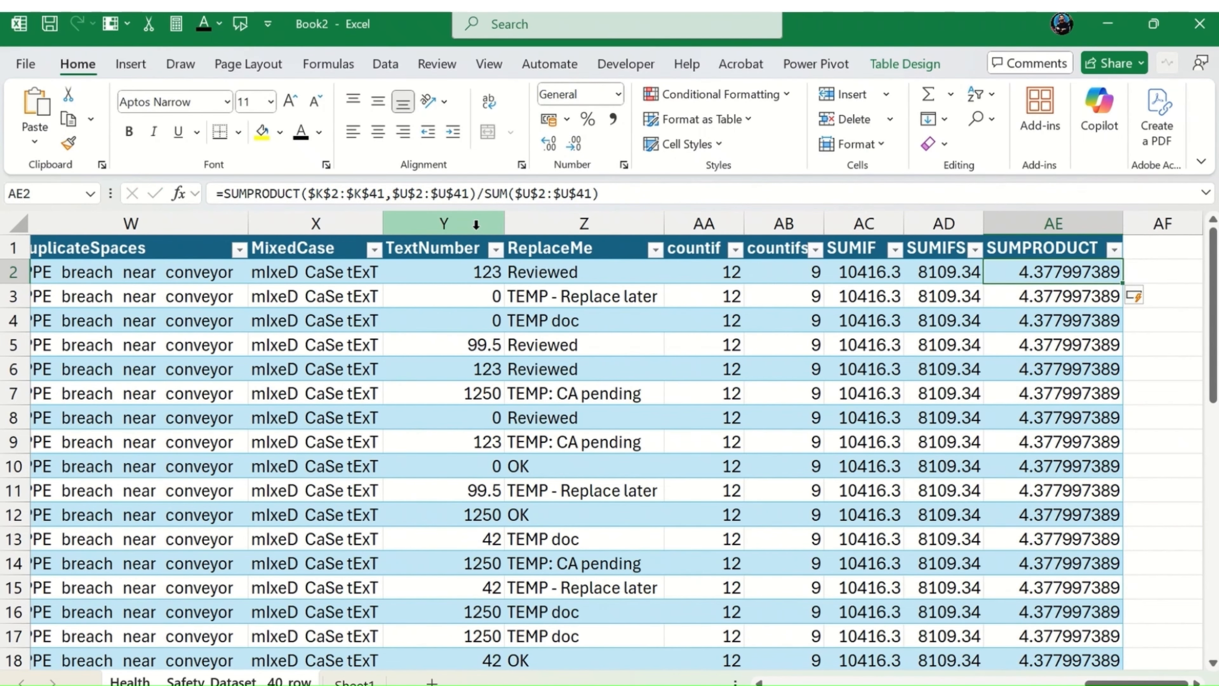
key("ctrl+shift+Down")
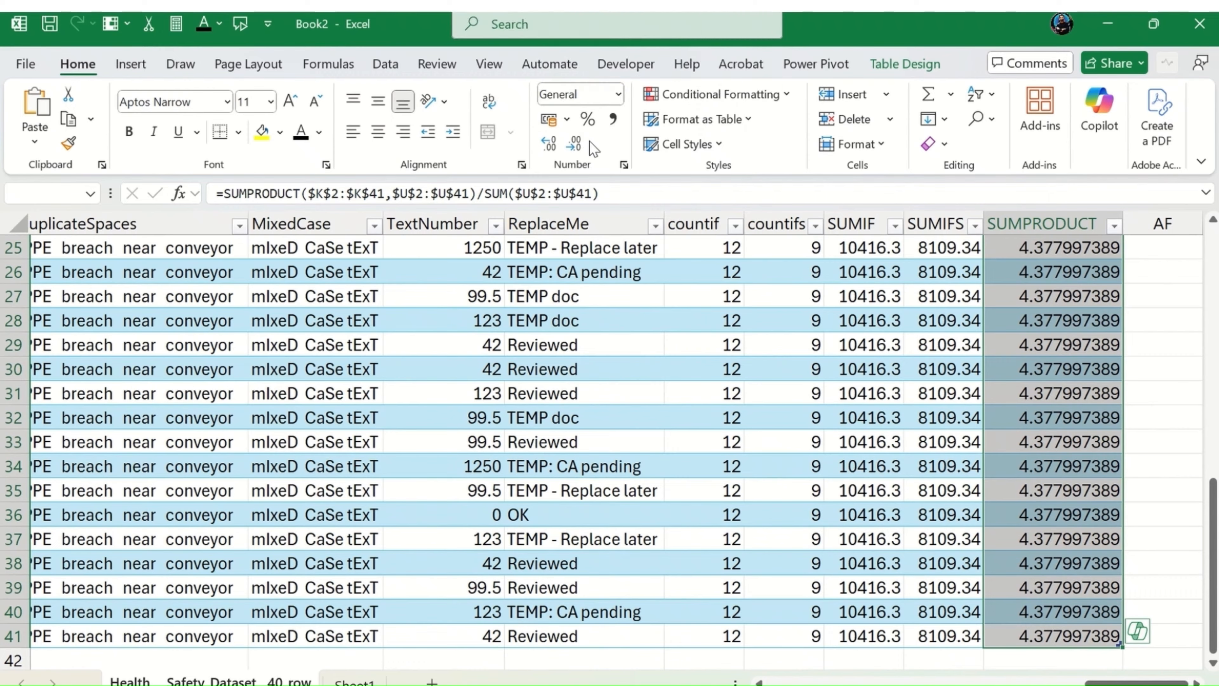
left_click(578, 146)
left_click(578, 146)
left_click(578, 146)
left_click(579, 145)
left_click(579, 146)
left_click(578, 145)
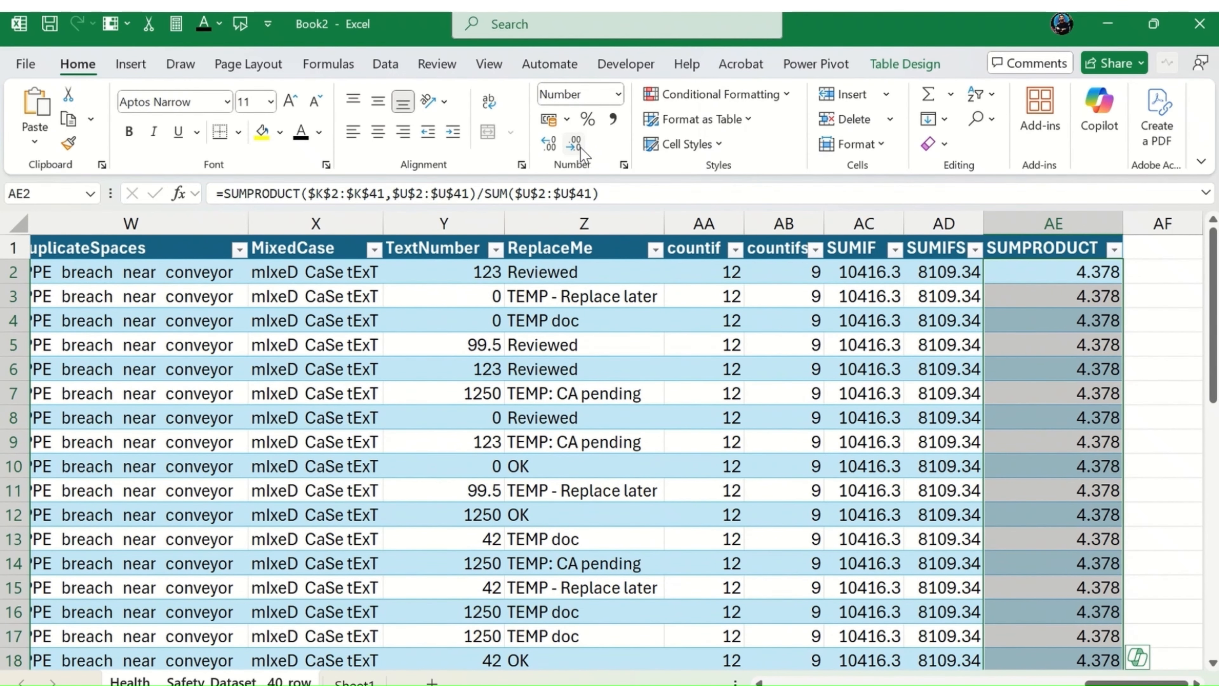
left_click(581, 148)
left_click(580, 148)
left_click(574, 145)
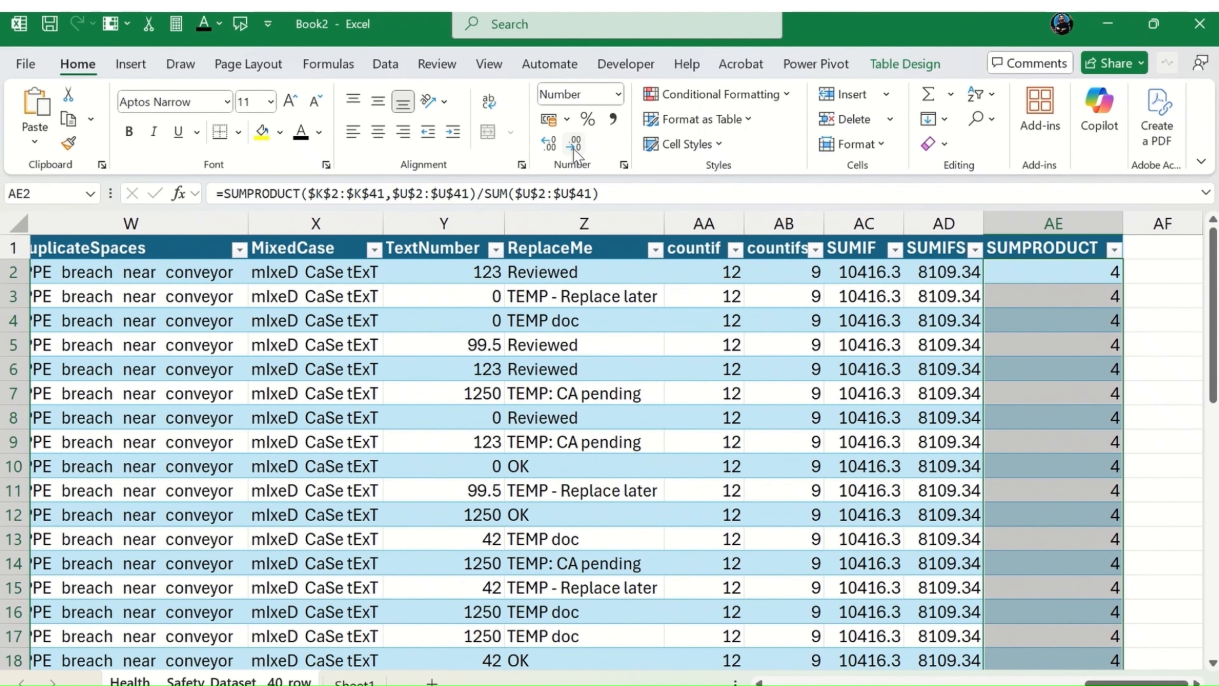
left_click(549, 143)
left_click(550, 143)
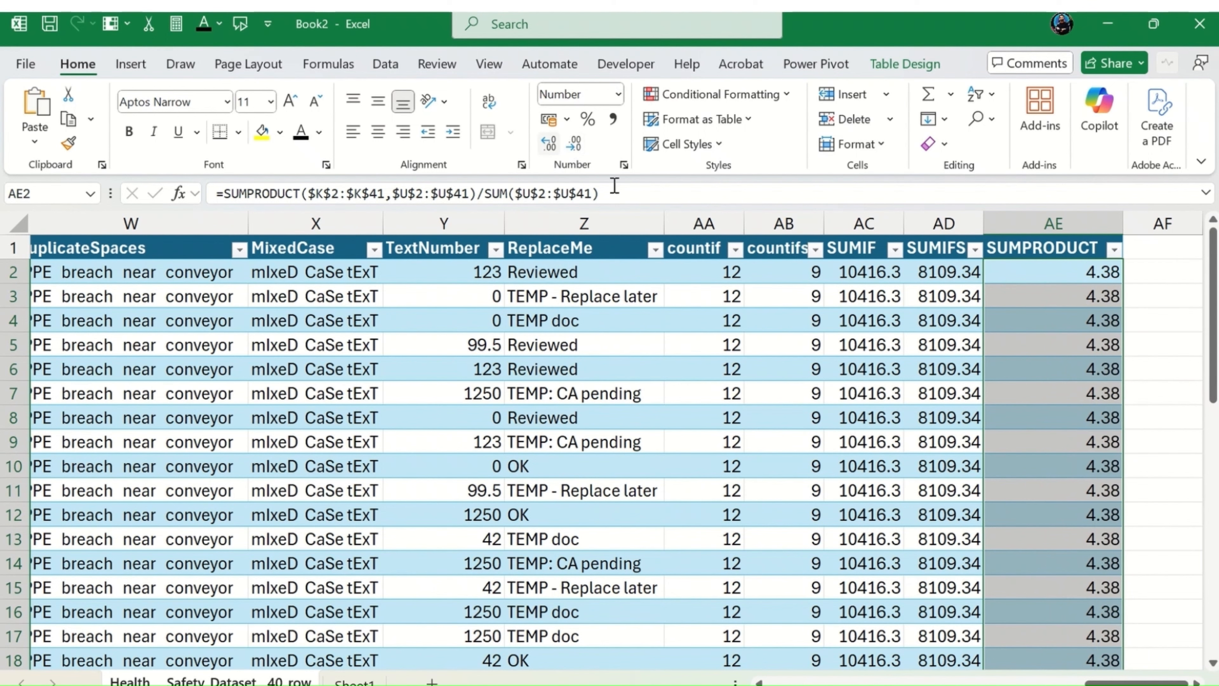
Step: Start a COUNTBLANK formula in the empty cell AH2 outside the table
left_click(1052, 298)
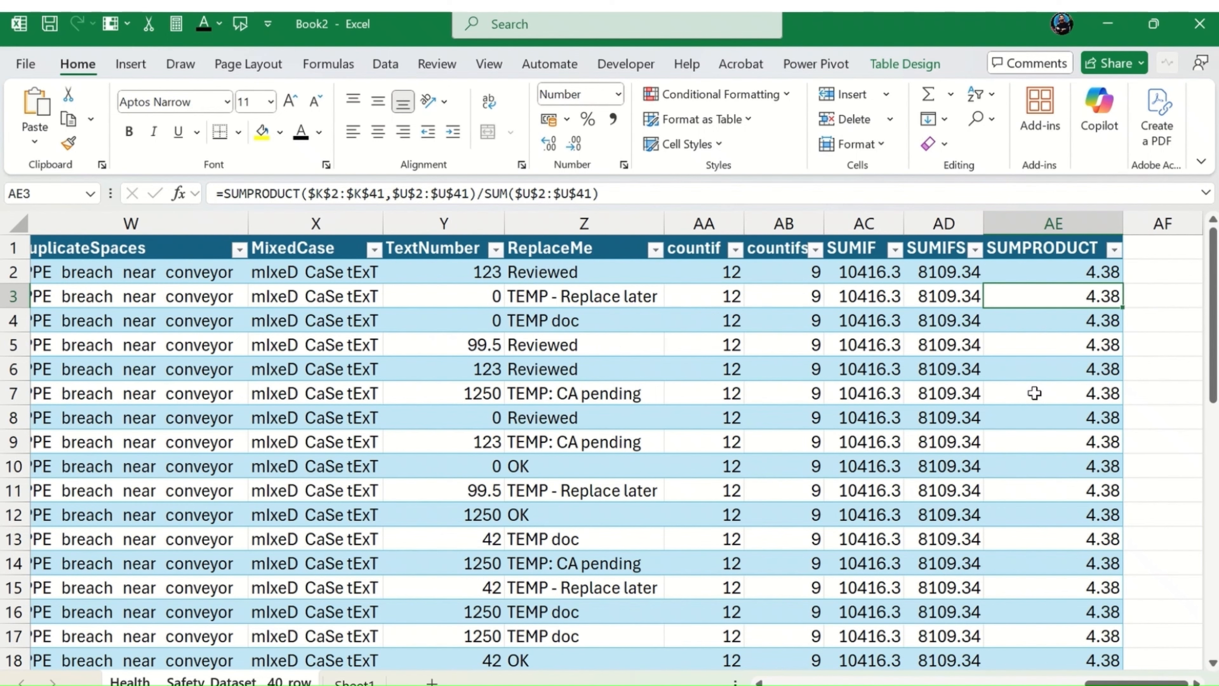
key("Right")
key("Right")
key("Right")
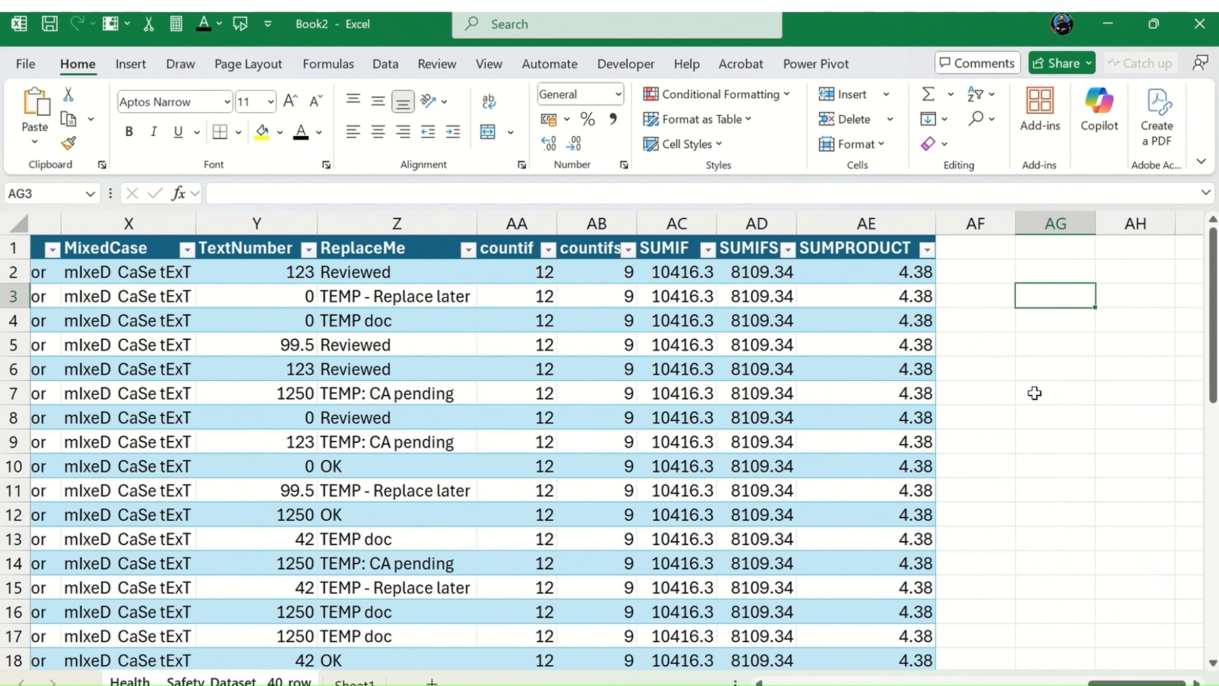
key("Up")
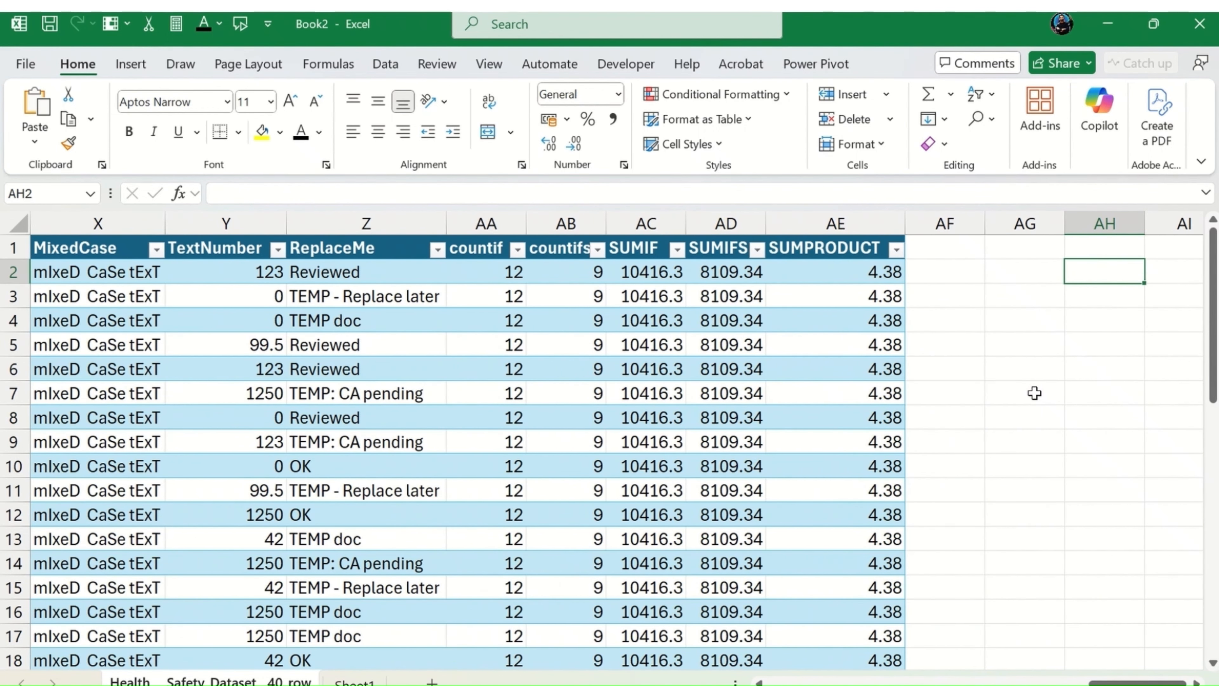
type("=countb")
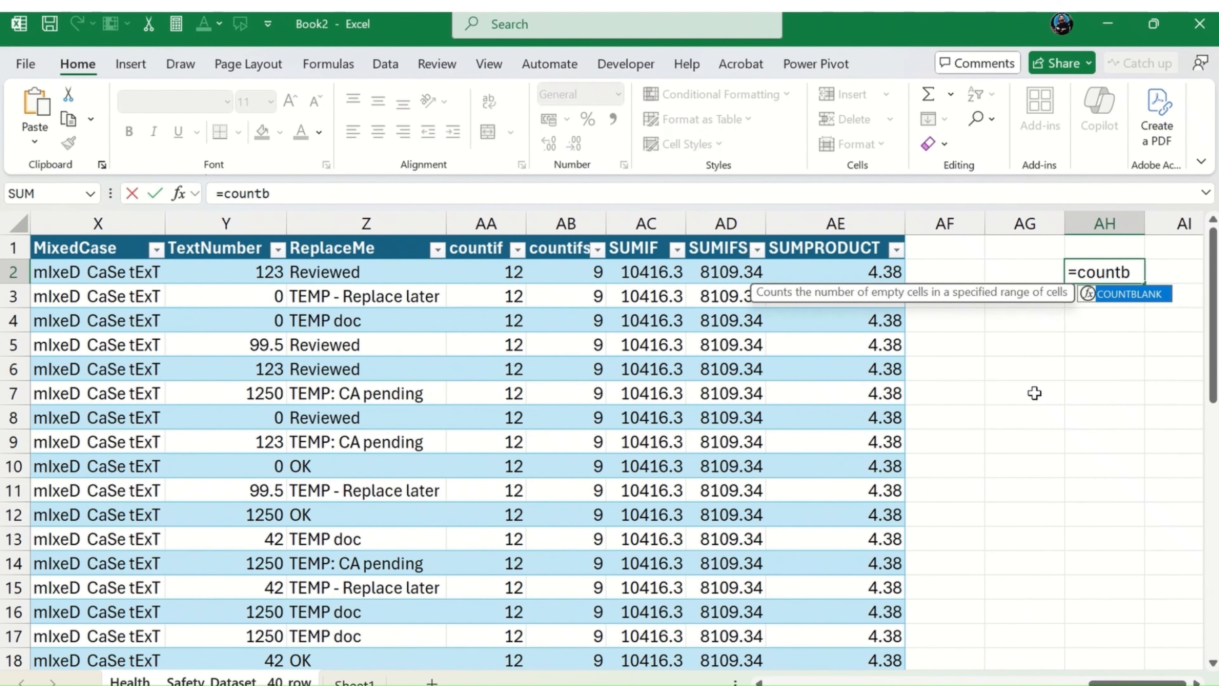
key("Tab")
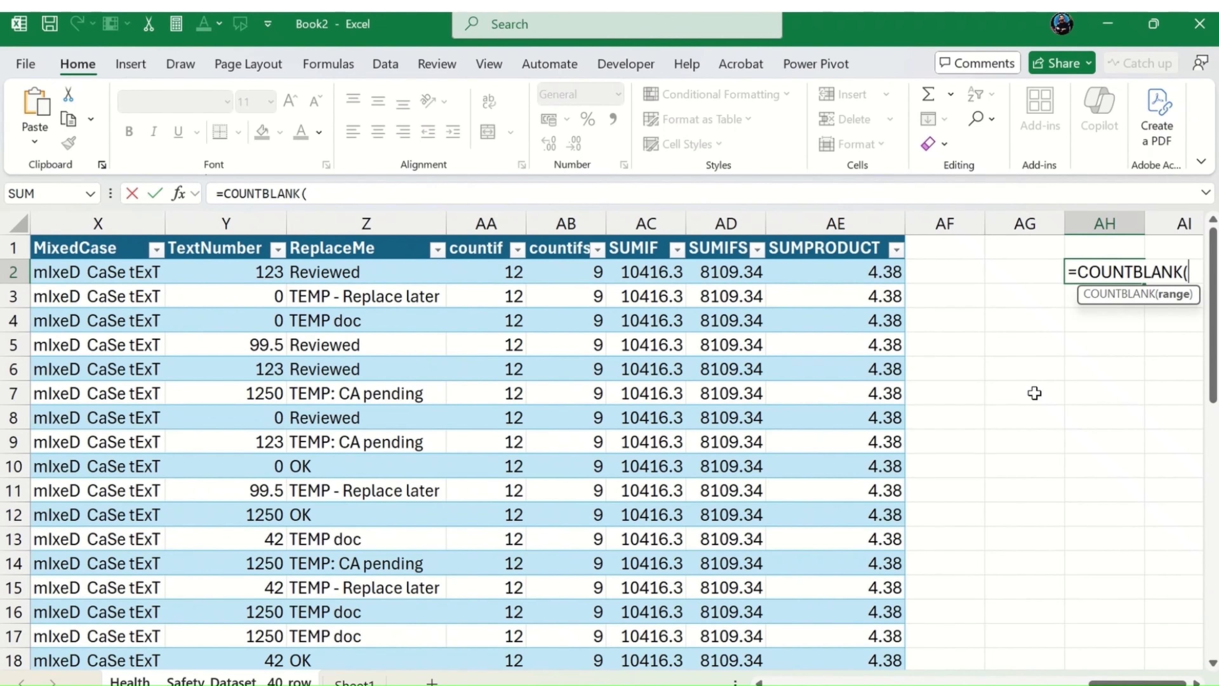
key("Left")
key("Left")
key("Left")
key("Left")
key("Left")
key("Left")
key("Left")
key("Left")
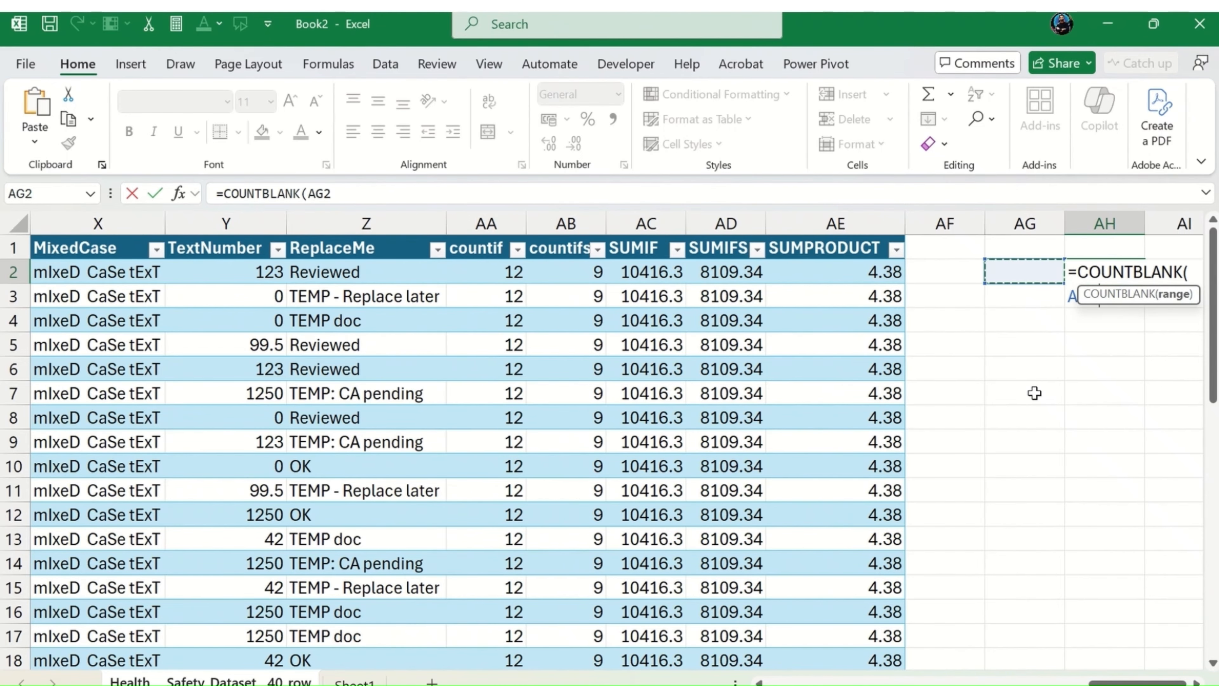
key("Left")
key("Left")
key("Left")
key("Left")
key("Left")
key("Left")
key("Left")
key("Left")
key("Left")
key("Left")
key("Left")
key("Left")
key("Left")
key("Left")
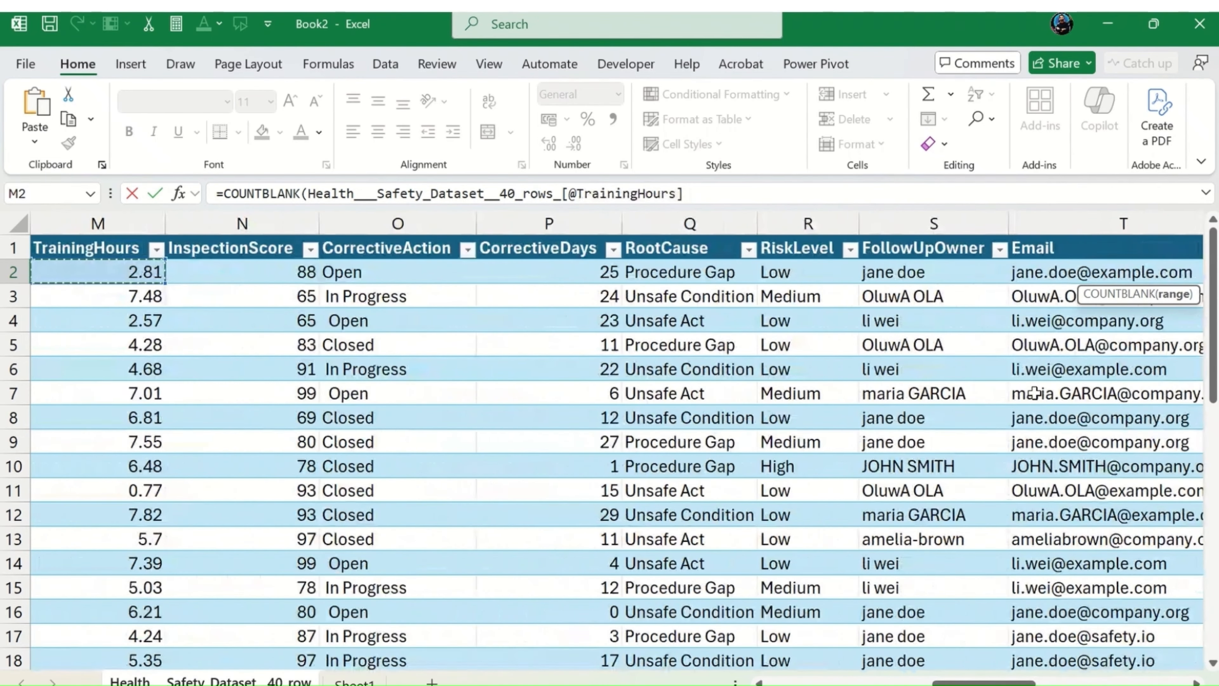
key("Right")
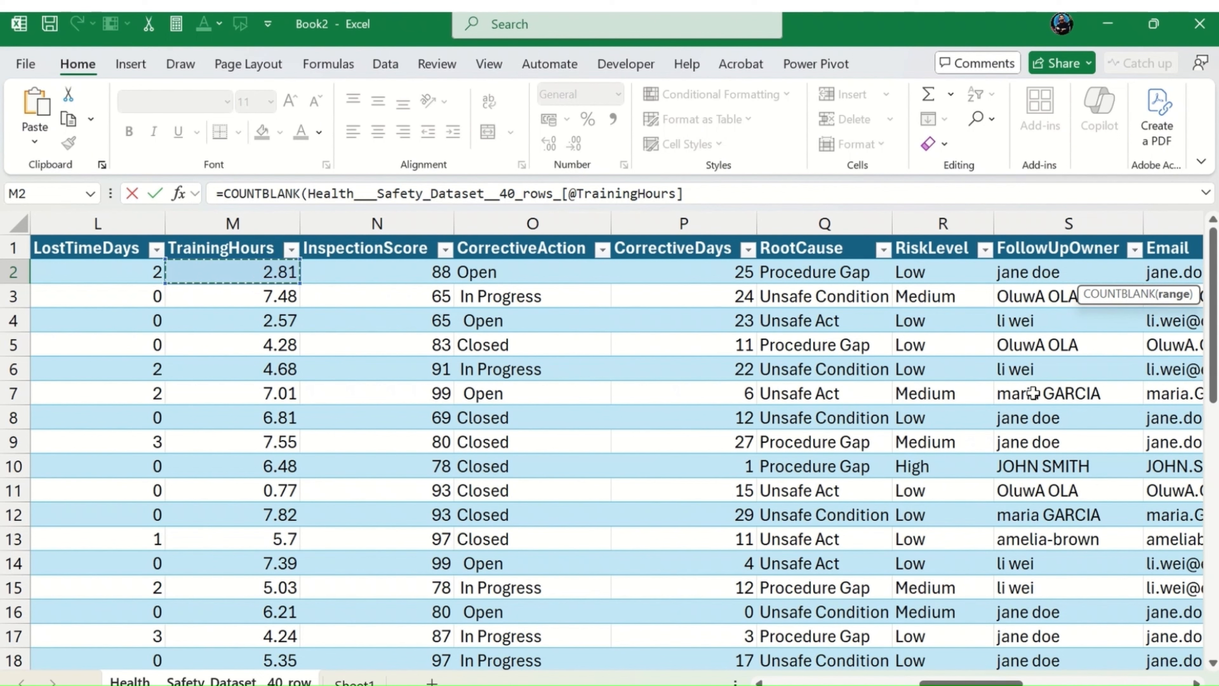
key("BackSpace")
key("BackSpace")
key("BackSpace")
key("BackSpace")
key("BackSpace")
key("BackSpace")
key("BackSpace")
key("BackSpace")
key("BackSpace")
key("BackSpace")
key("BackSpace")
key("BackSpace")
key("BackSpace")
key("BackSpace")
key("BackSpace")
key("BackSpace")
key("BackSpace")
key("BackSpace")
key("BackSpace")
key("BackSpace")
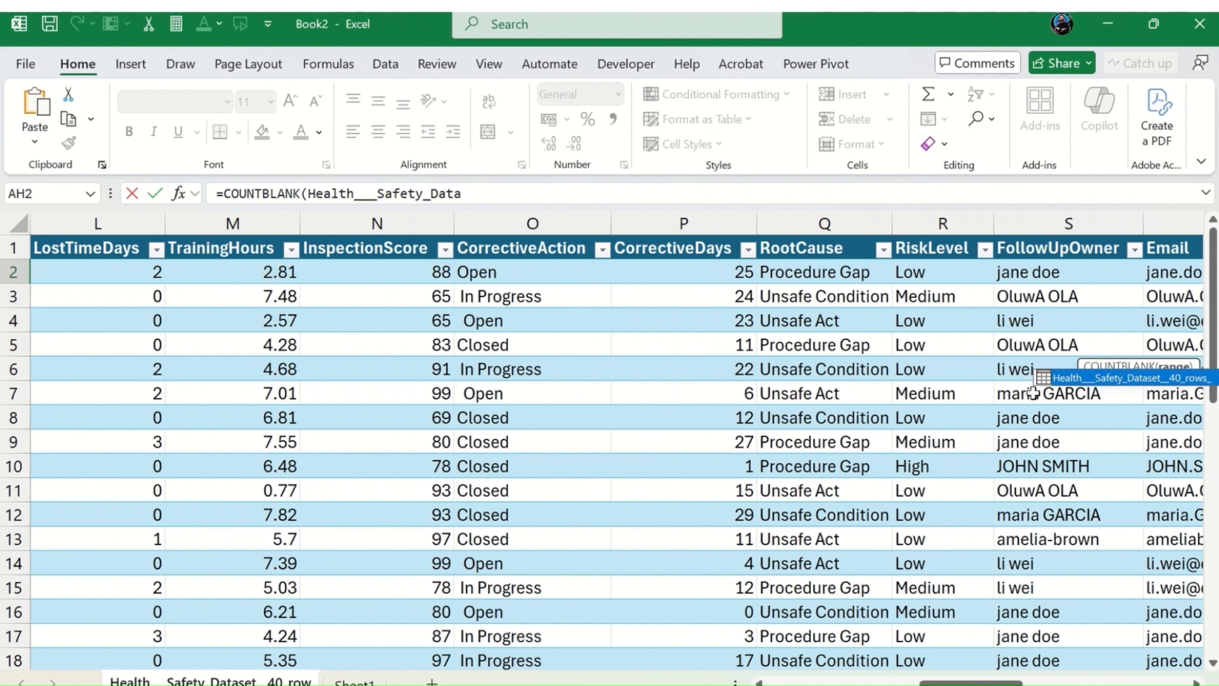
key("BackSpace")
key("BackSpace")
key("BackSpace")
key("BackSpace")
key("BackSpace")
key("BackSpace")
key("BackSpace")
key("BackSpace")
key("BackSpace")
key("BackSpace")
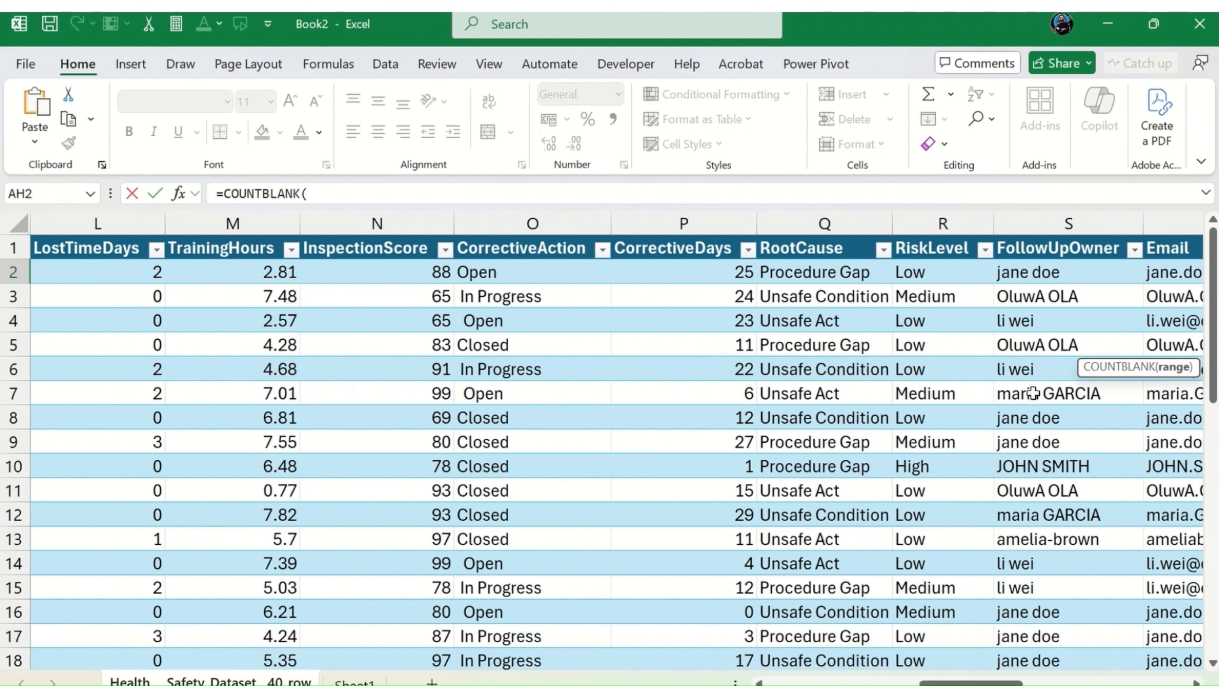
Step: Complete the AH2 COUNTBLANK formula with the absolute range $M$2:$M$41 and enter it
type("M2:m41)")
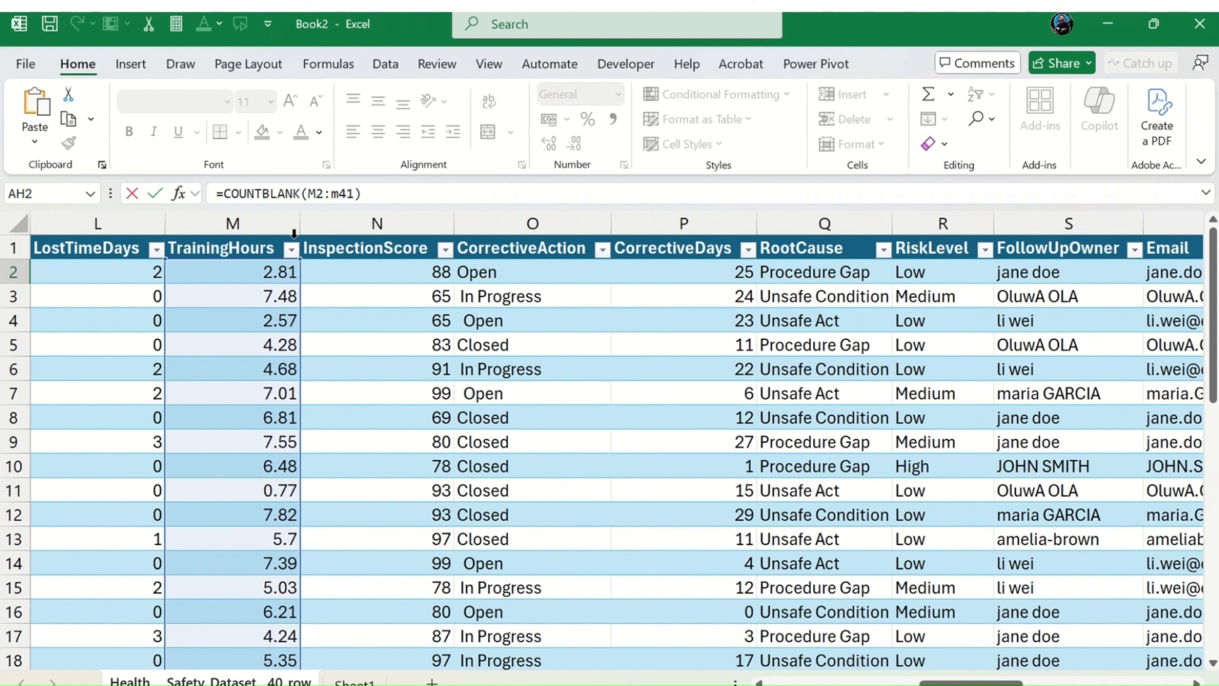
left_click_drag(309, 193, 354, 193)
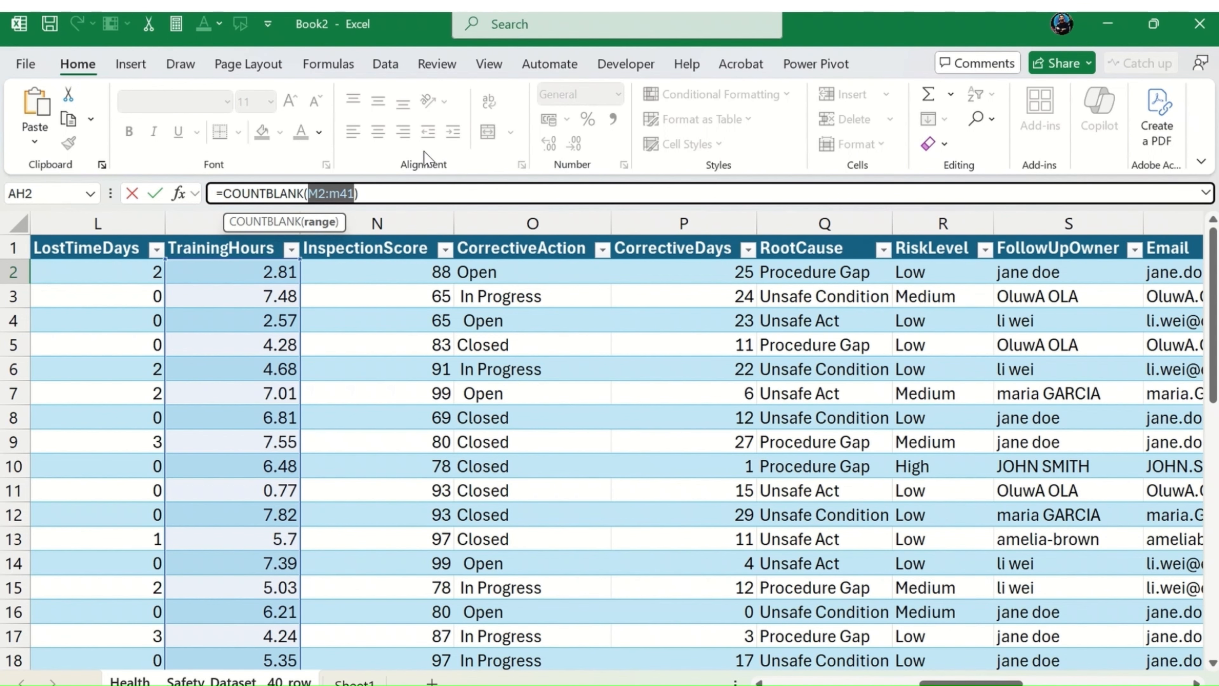
key("F4")
key("Return")
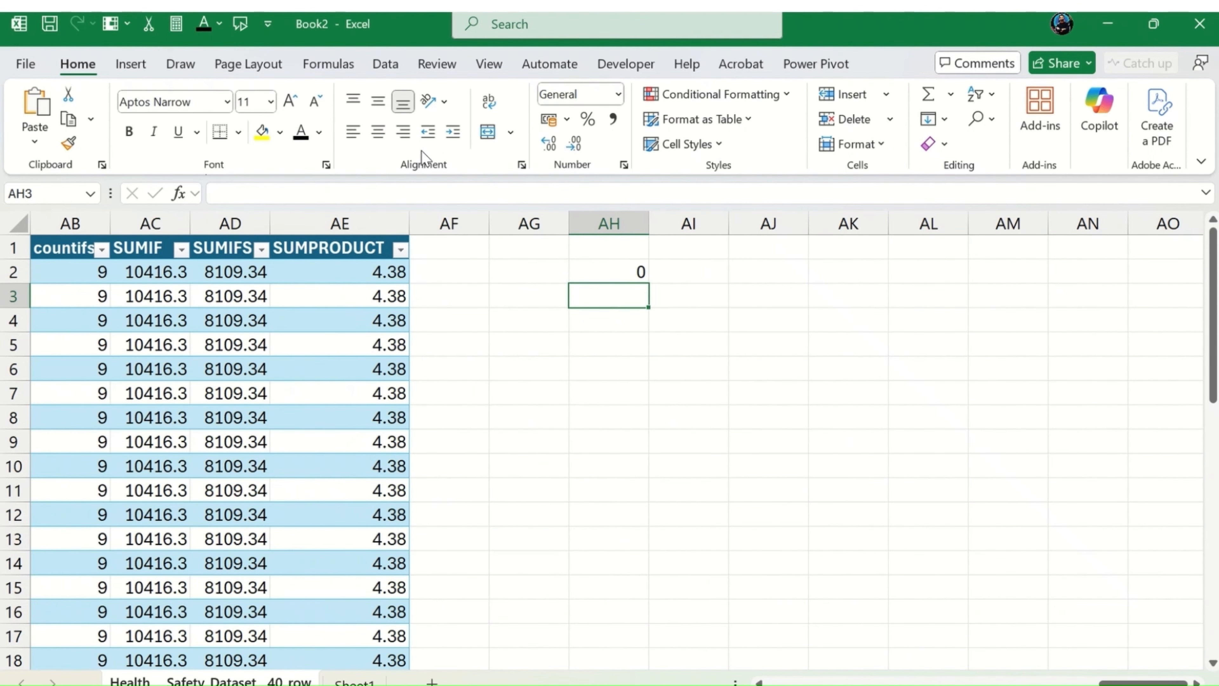
Step: Clear the TrainingHours values in cells M3 to M10
key("Up")
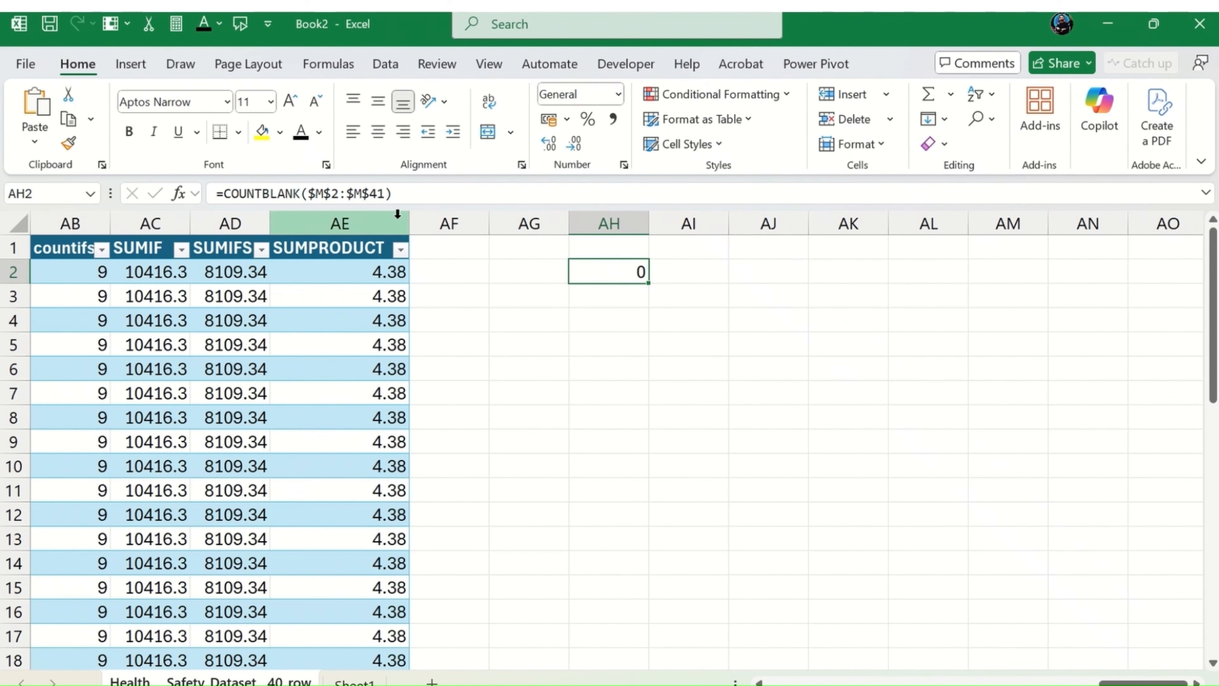
key("Home")
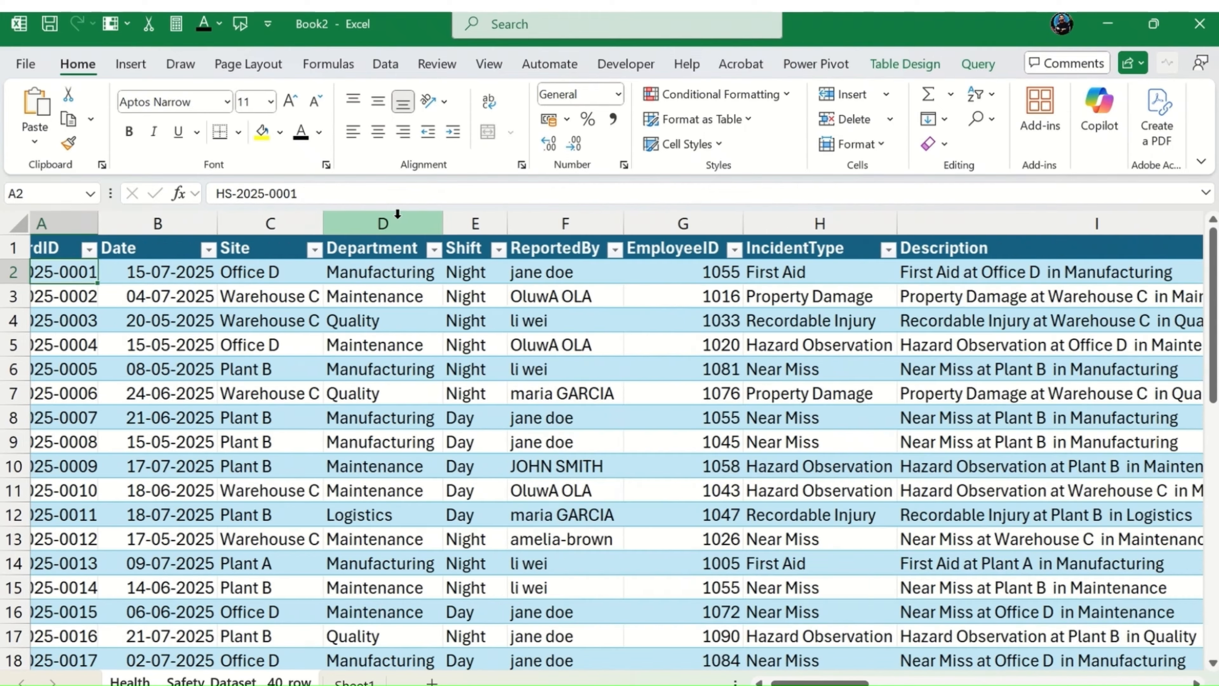
key("Right")
key("Right")
key("Right")
key("Right")
key("Right")
key("Right")
key("Right")
key("Right")
key("Right")
key("Right")
key("Right")
key("Right")
key("Right")
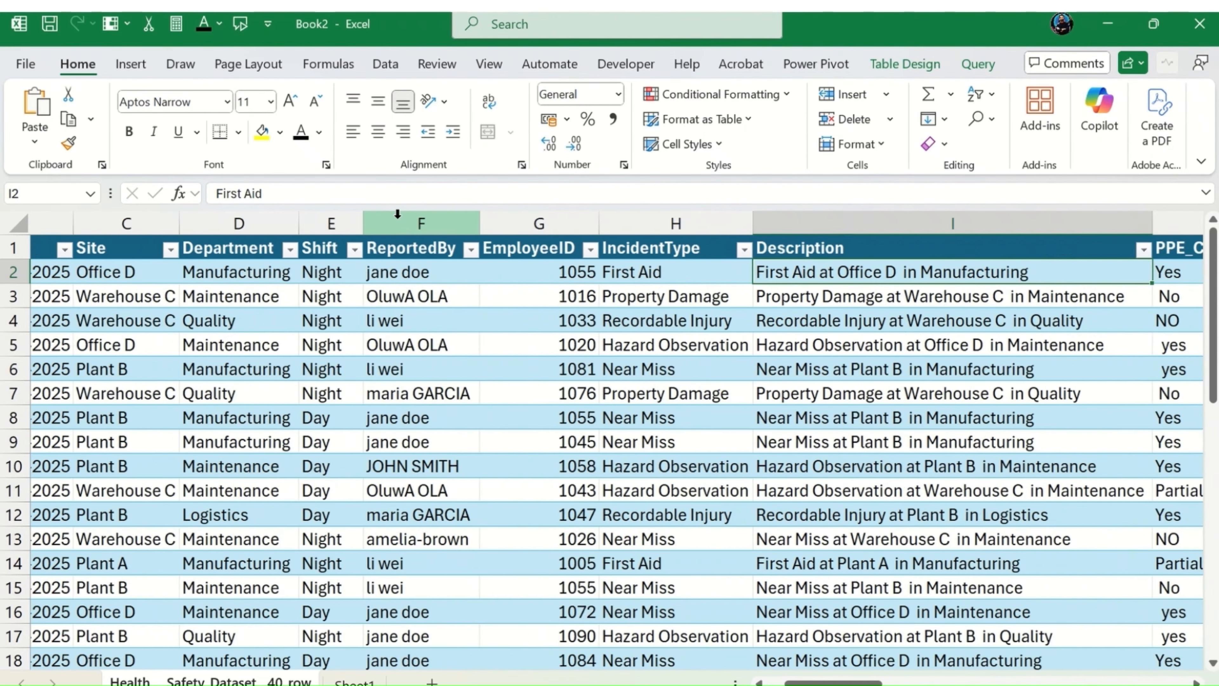
key("Left")
key("Down")
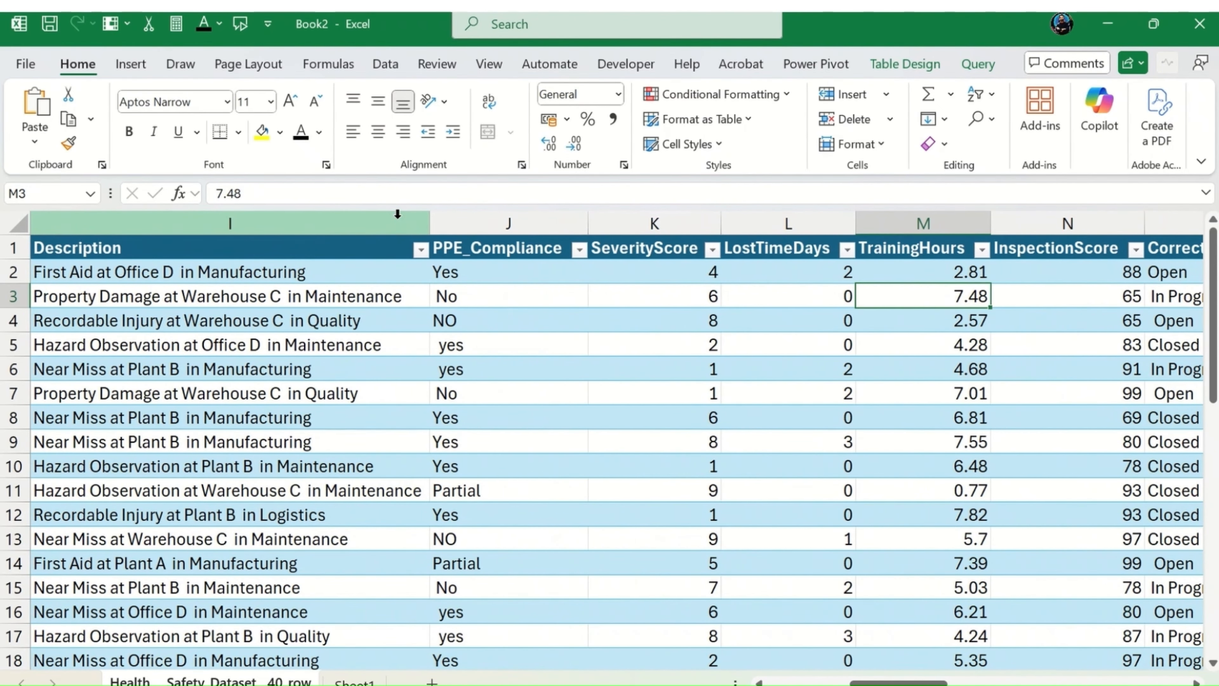
key("shift+Down")
key("shift+Down")
key("shift+Down")
key("shift+Down")
key("shift+Down")
key("shift+Down")
key("shift+Down")
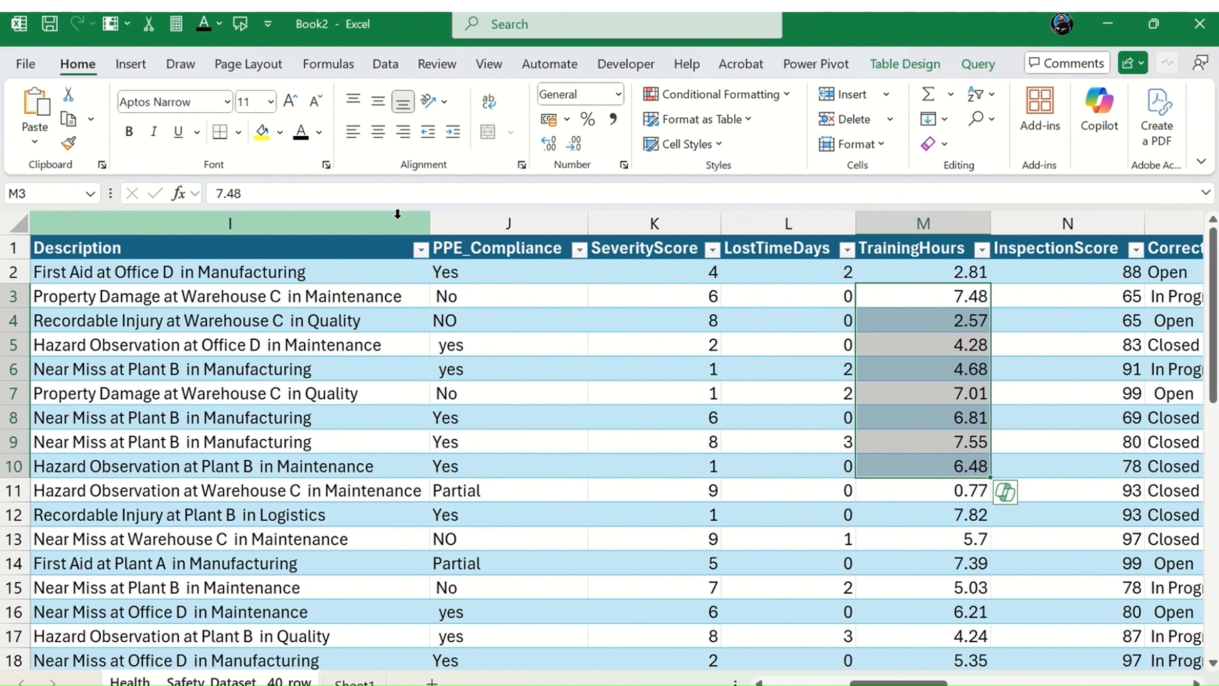
key("Delete")
Step: Examine the COUNTBLANK result in AH2 with part of the TrainingHours column emptied
key("Right")
key("Right")
key("Right")
key("Right")
key("Right")
key("Right")
key("Right")
key("Right")
key("Right")
key("Right")
key("Right")
key("Right")
key("Right")
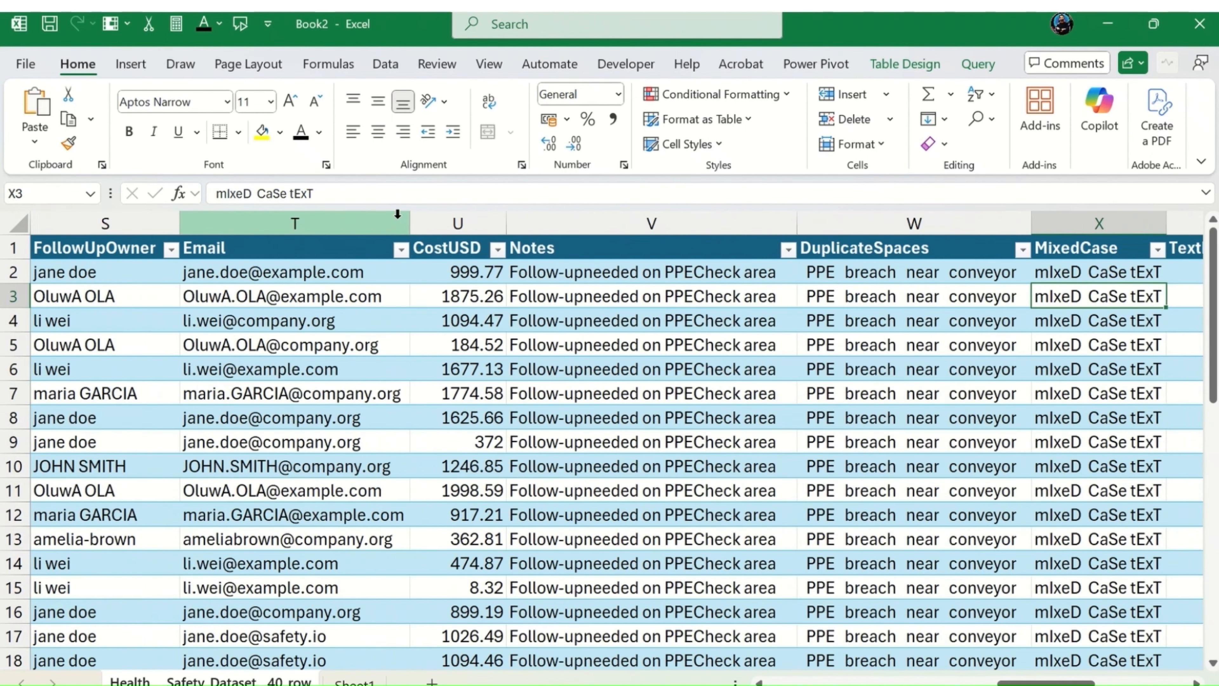
key("Right")
key("Right")
key("Right")
key("Right")
key("Right")
key("Right")
key("Right")
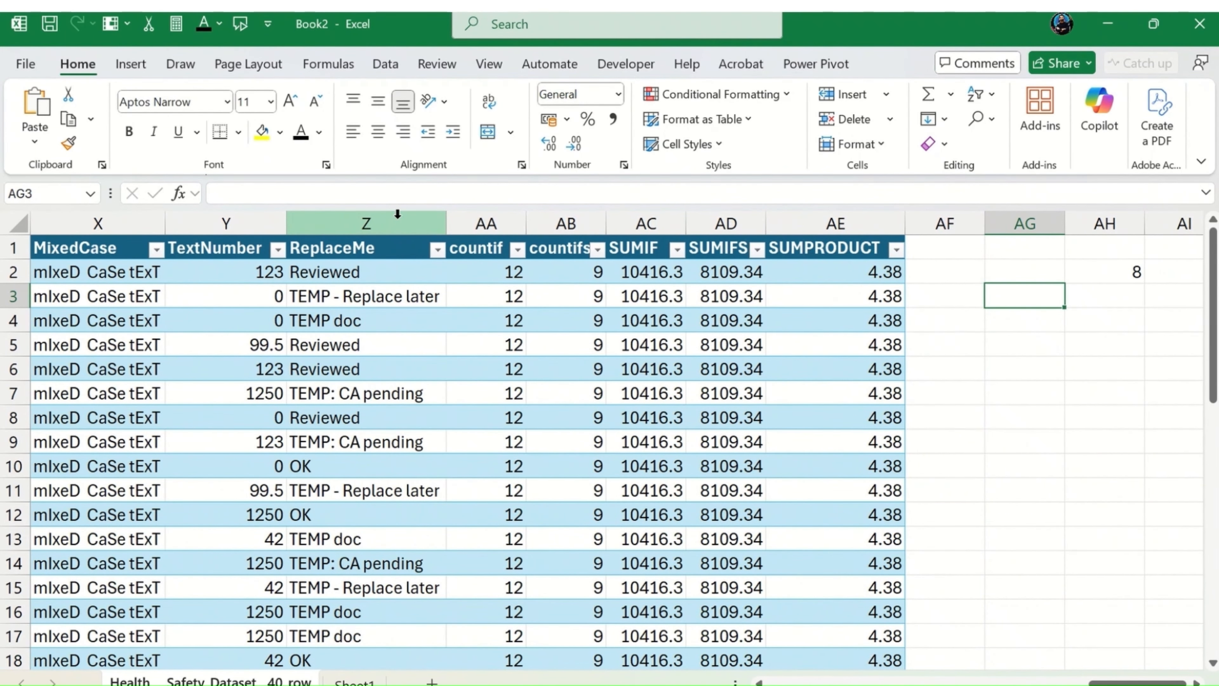
key("Right")
key("Up")
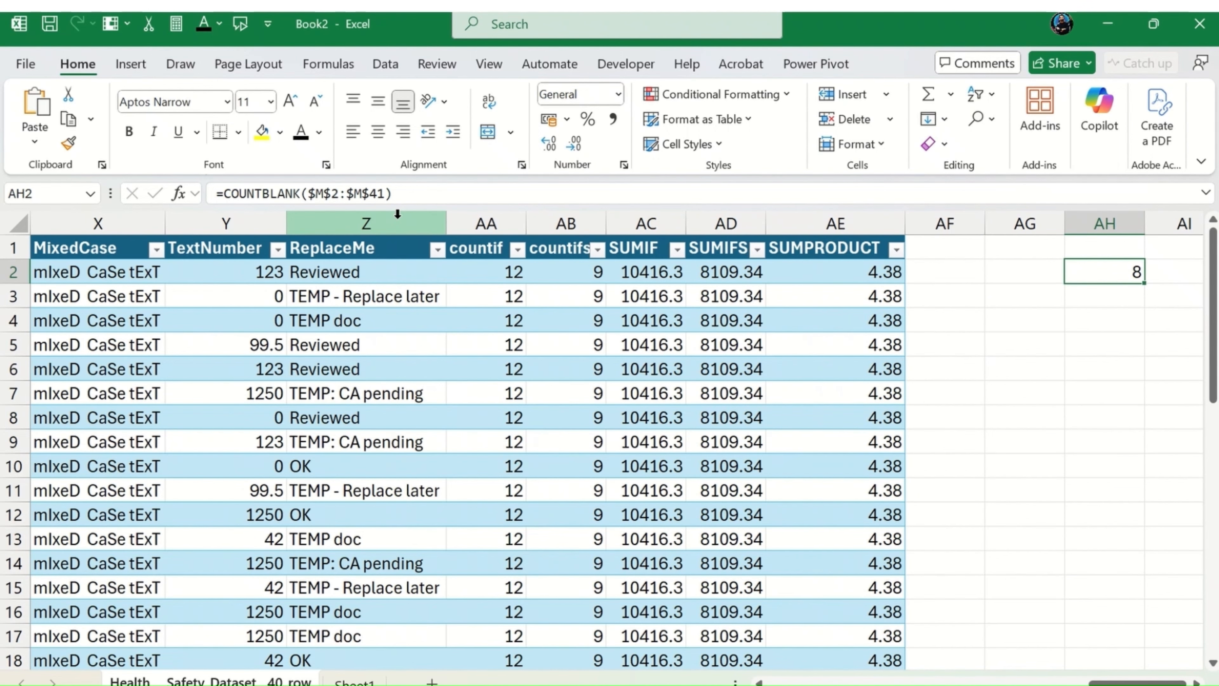
Step: Undo the clearing of the TrainingHours values and recheck the COUNTBLANK result in AH2
key("Left")
key("Left")
key("Left")
key("Left")
key("Left")
key("Left")
key("Left")
key("Left")
key("Left")
key("Left")
key("Left")
key("Left")
key("Left")
key("Left")
key("Left")
key("Left")
key("Left")
key("Left")
key("Left")
key("Left")
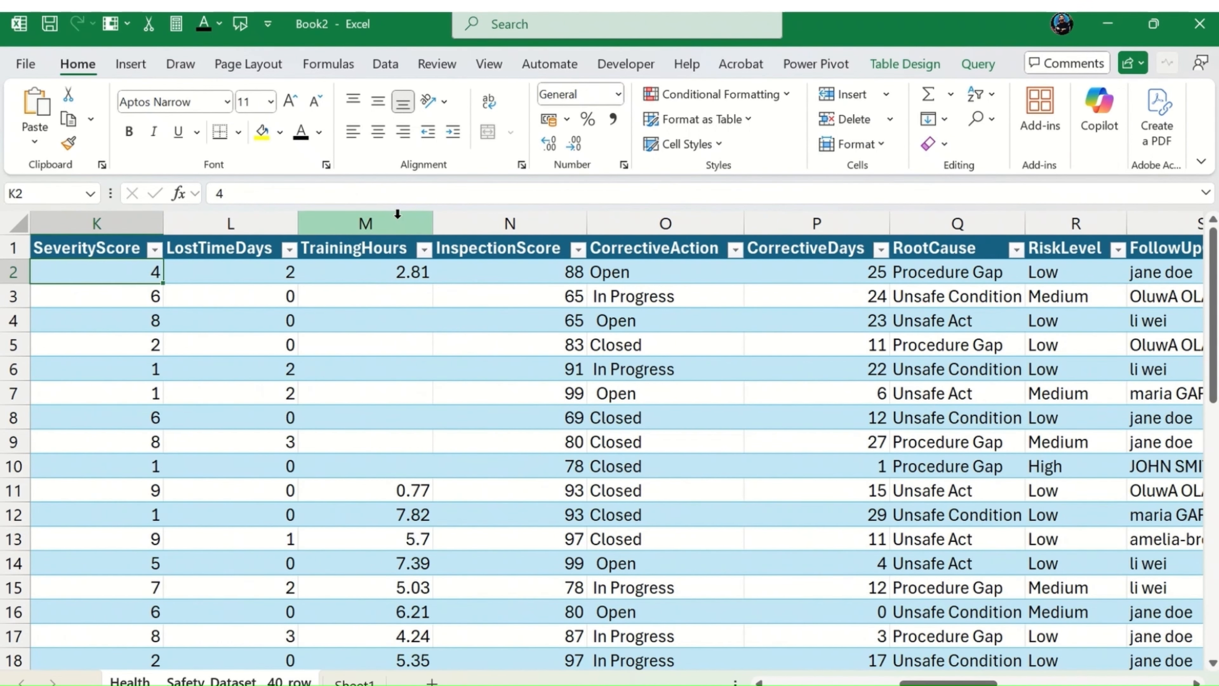
key("Left")
key("ctrl+z")
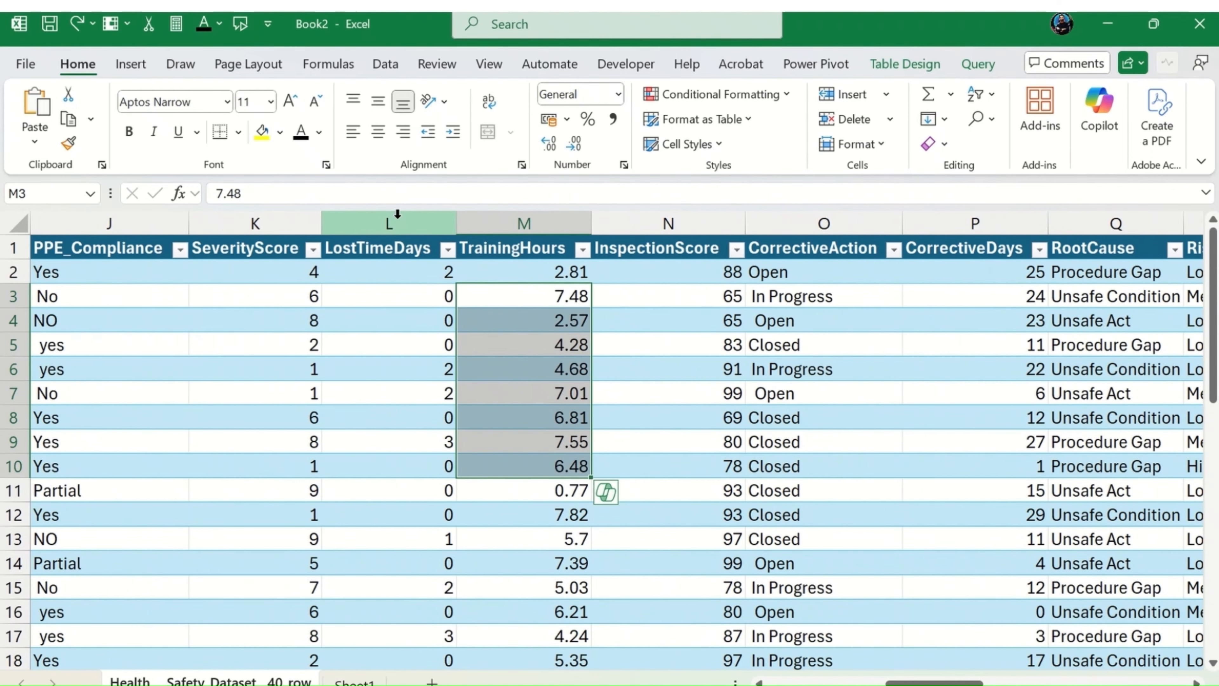
key("Right")
key("Right")
key("Right")
key("Right")
key("Right")
key("Right")
key("Right")
key("Right")
key("Right")
key("Right")
key("Right")
key("Right")
key("Right")
key("Right")
key("Right")
key("Right")
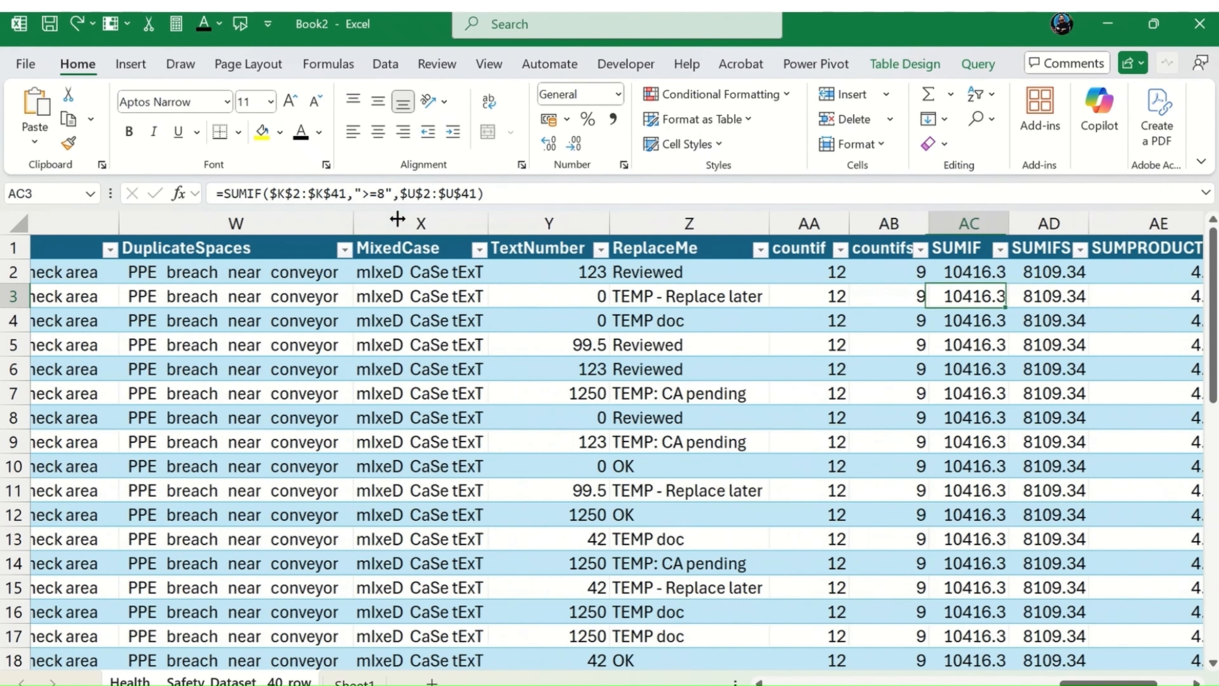
key("Right")
key("Right")
key("Right")
key("Right")
key("Right")
key("Up")
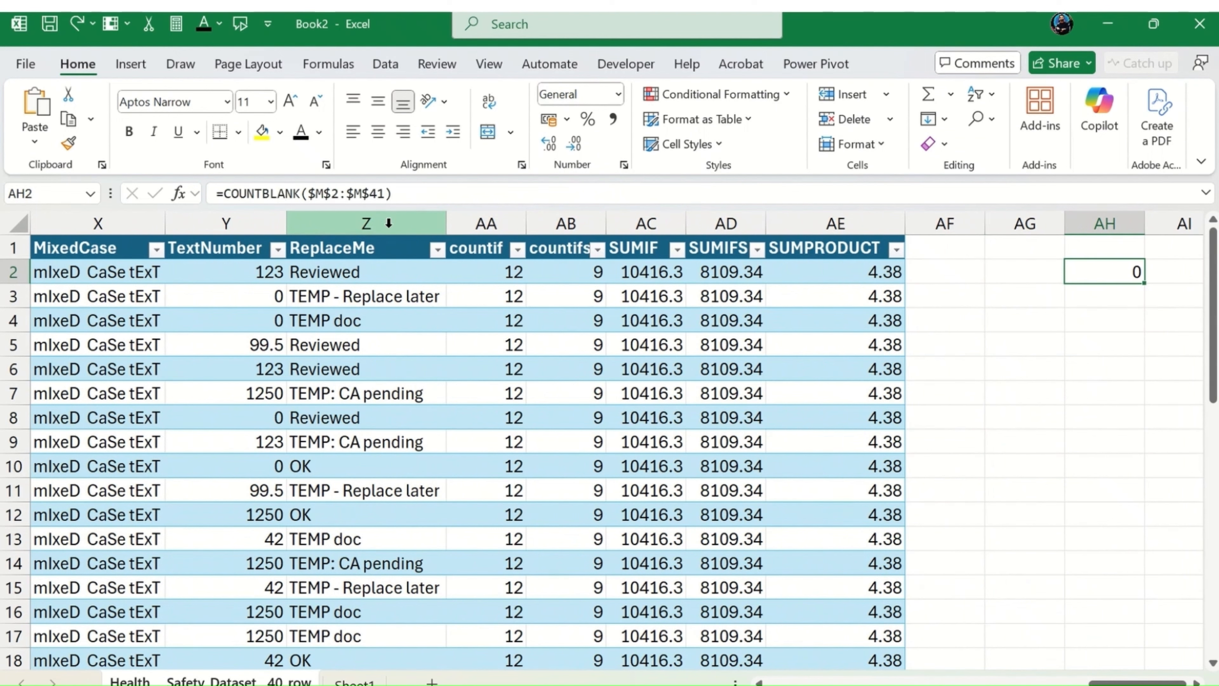
Step: Enter the label COUNTBLANK in AG2 and widen column AG to fit it
key("Down")
key("Return")
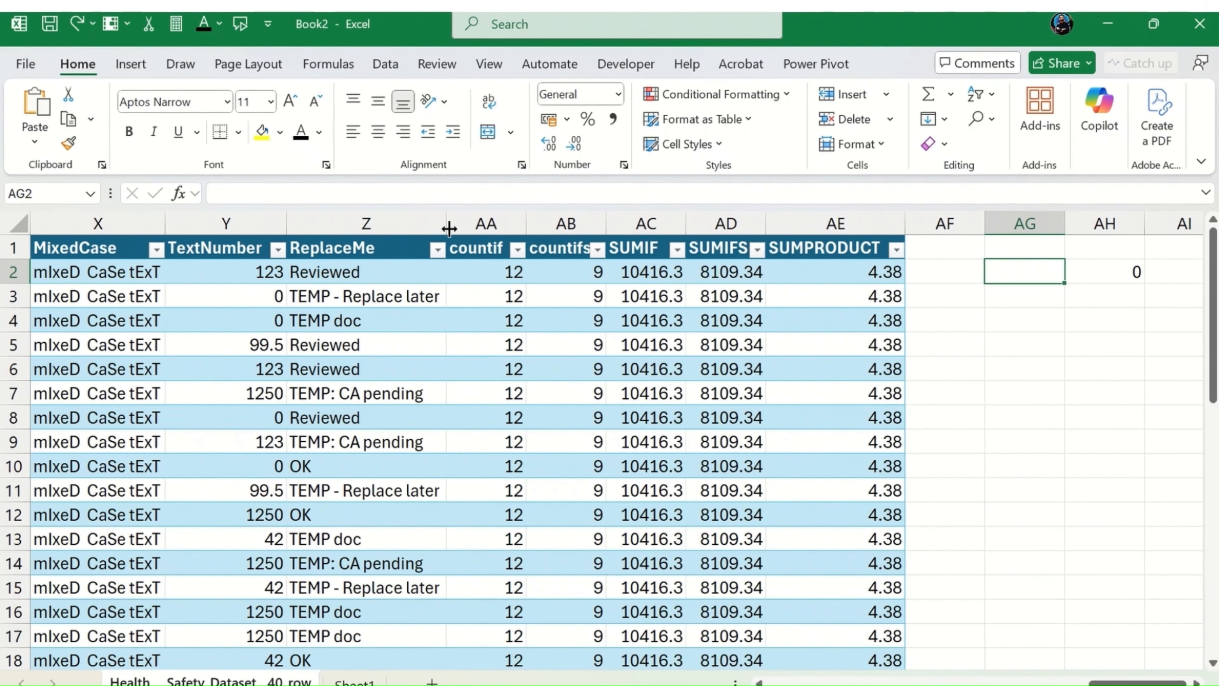
key("Right")
key("Left")
type("COUNT")
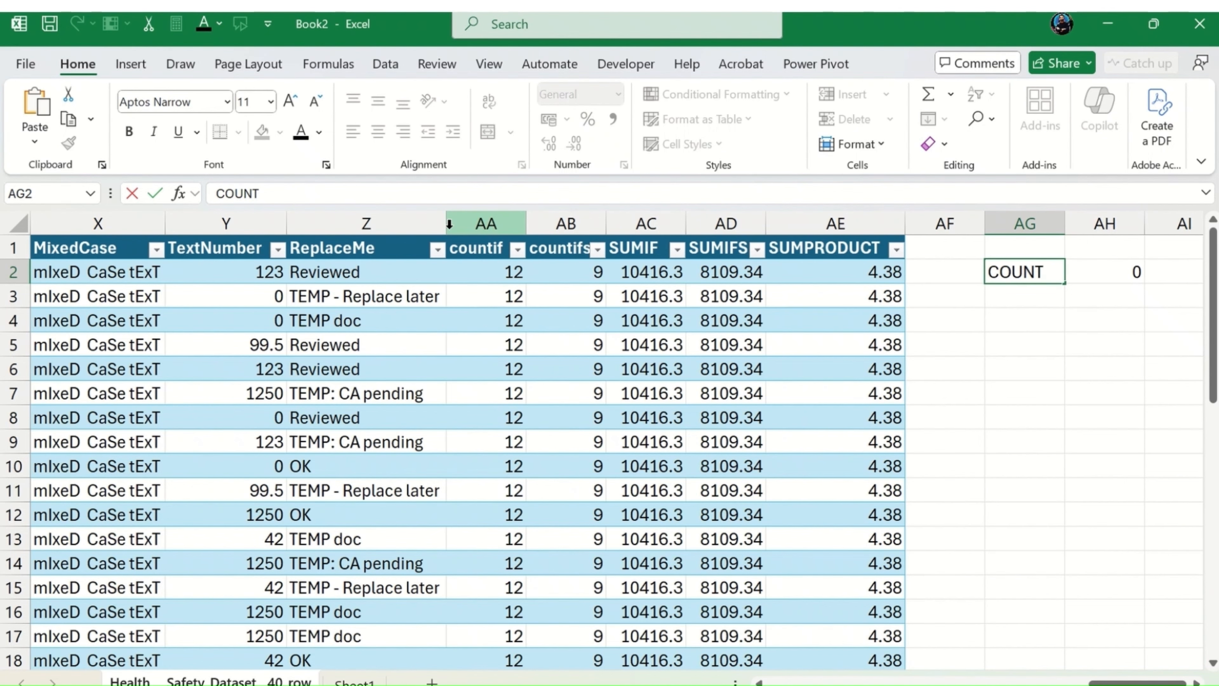
type("BLANK")
key("Return")
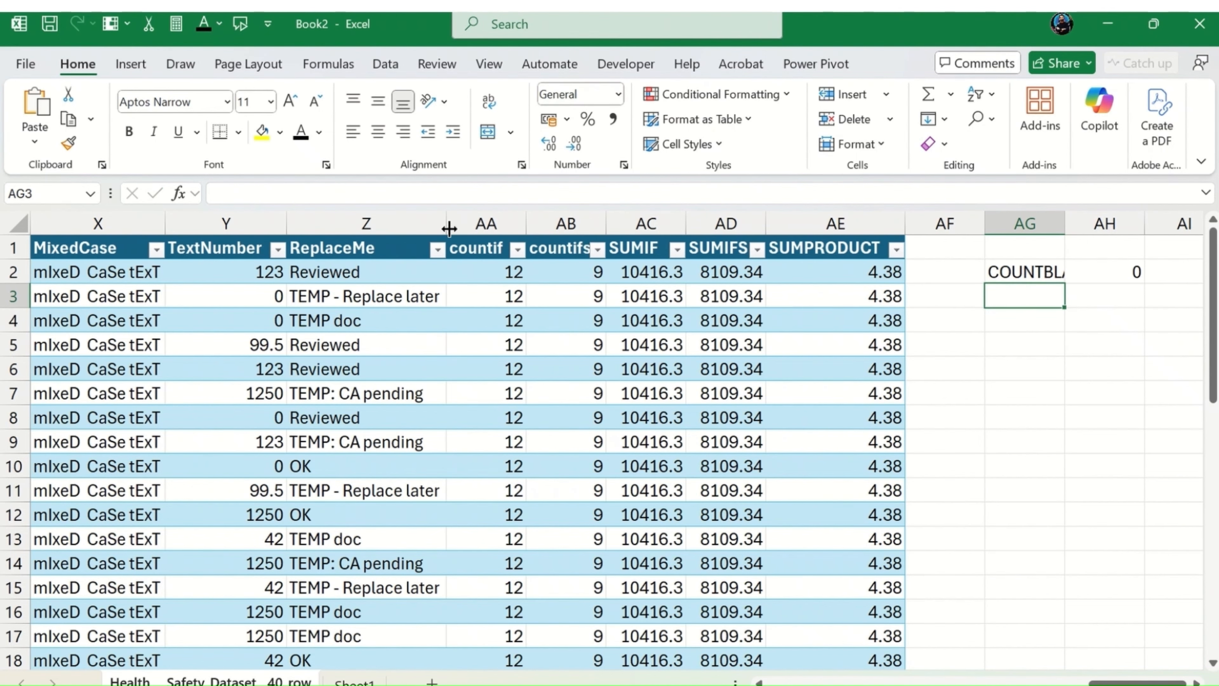
left_click_drag(1064, 226, 1066, 226)
double_click(1066, 226)
Step: Label AG4 as IF and start an IF formula in AH4 with the logical test K2>=8
left_click(1041, 325)
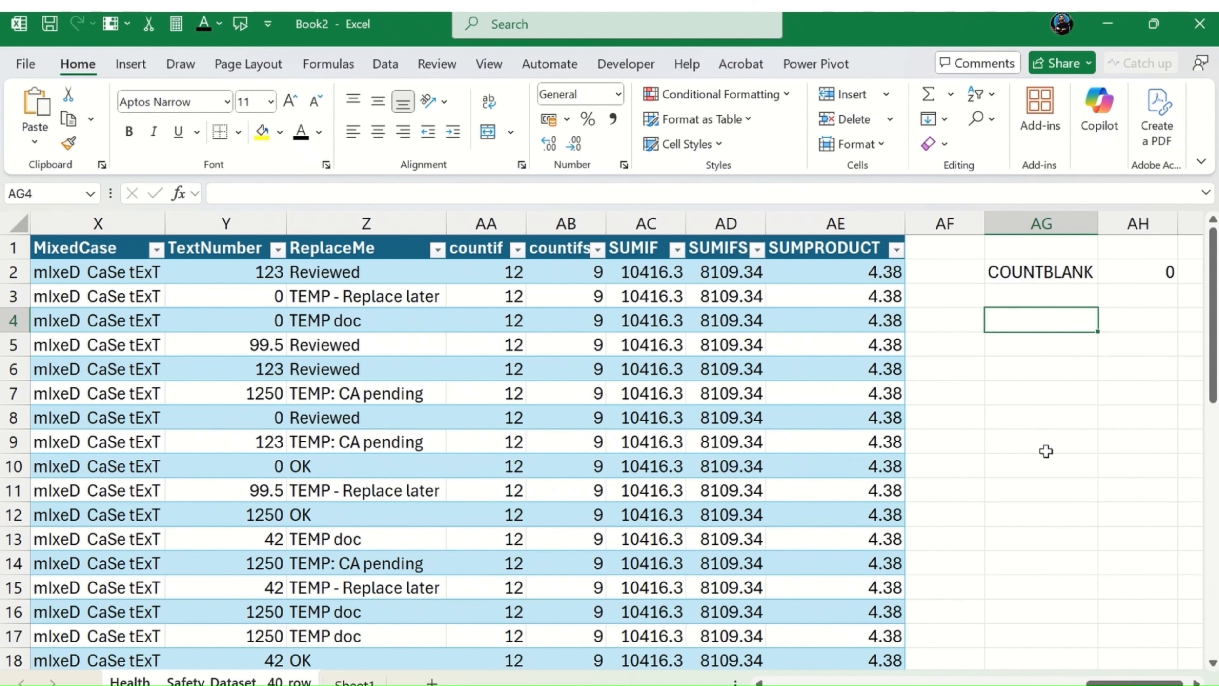
type("IF")
key("Tab")
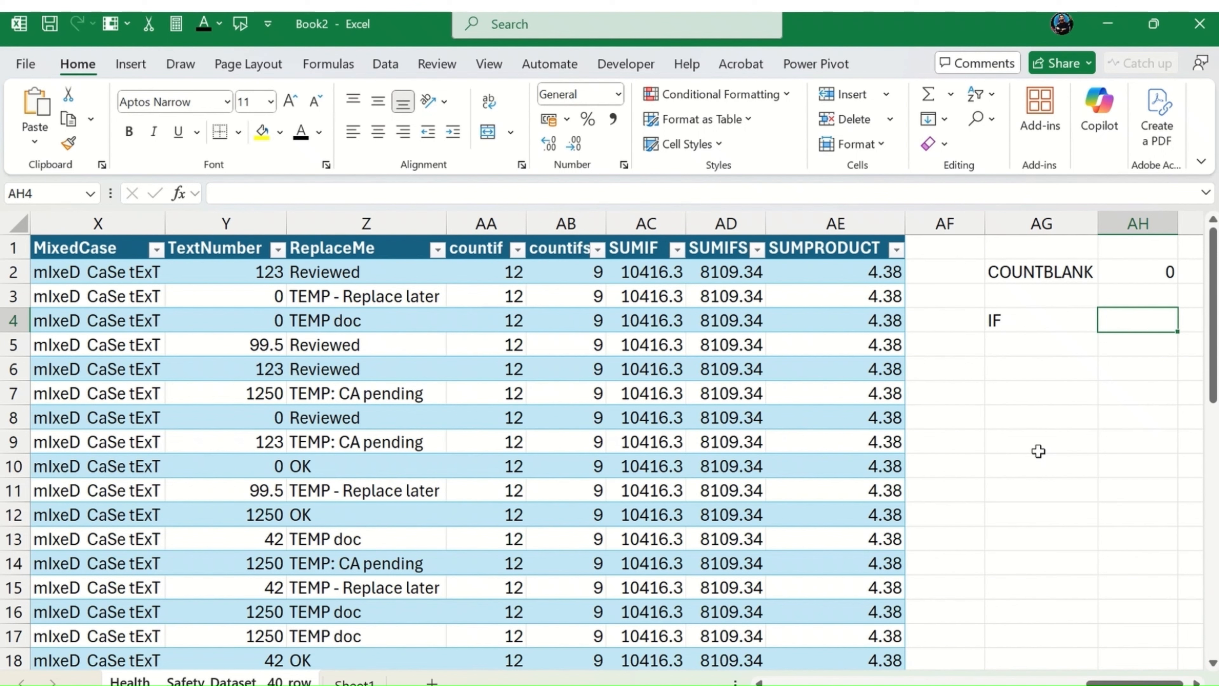
type("=IF(")
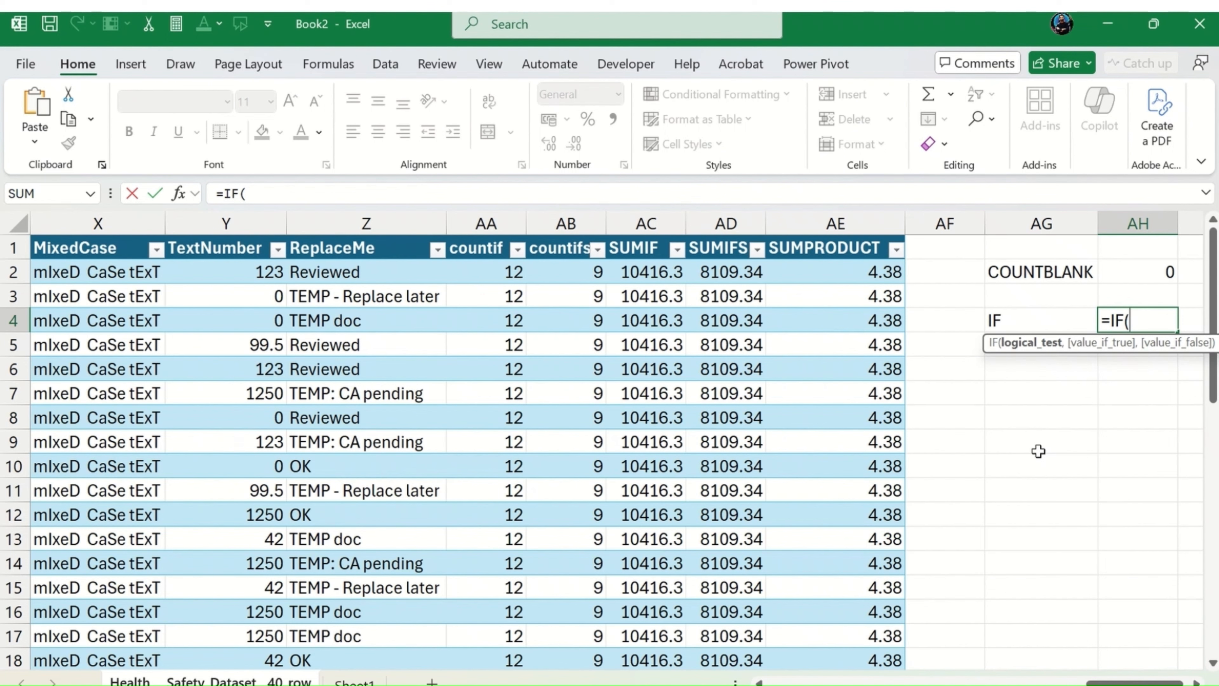
type("K")
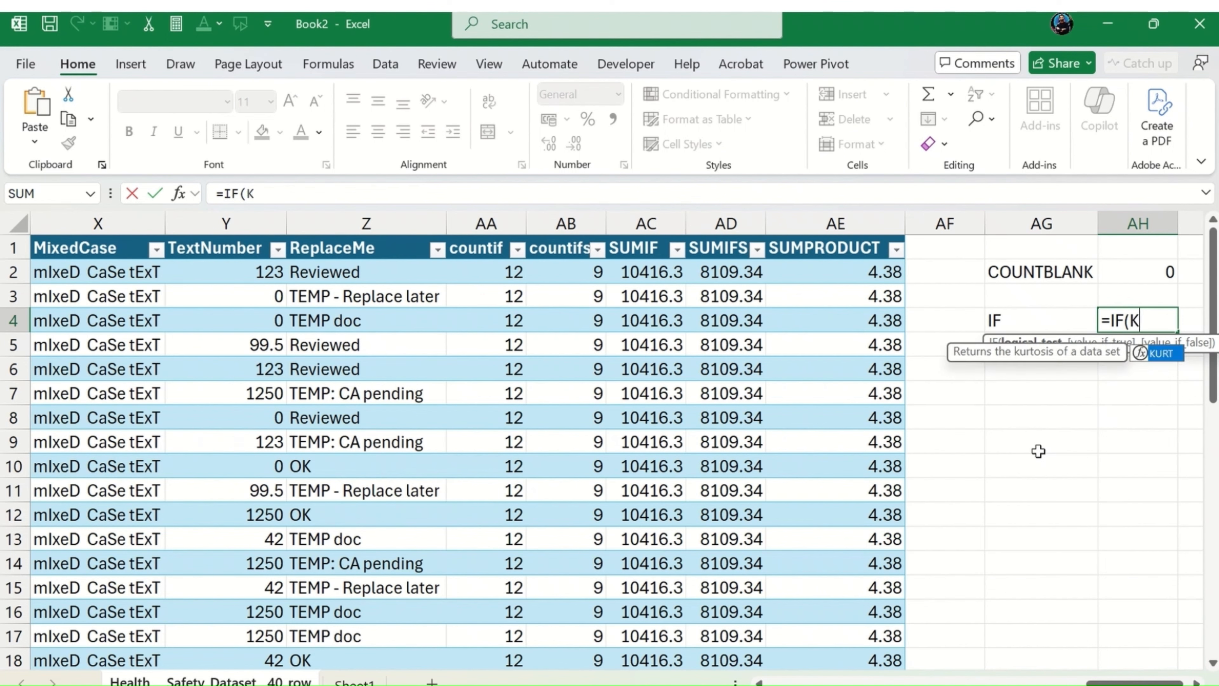
type("2")
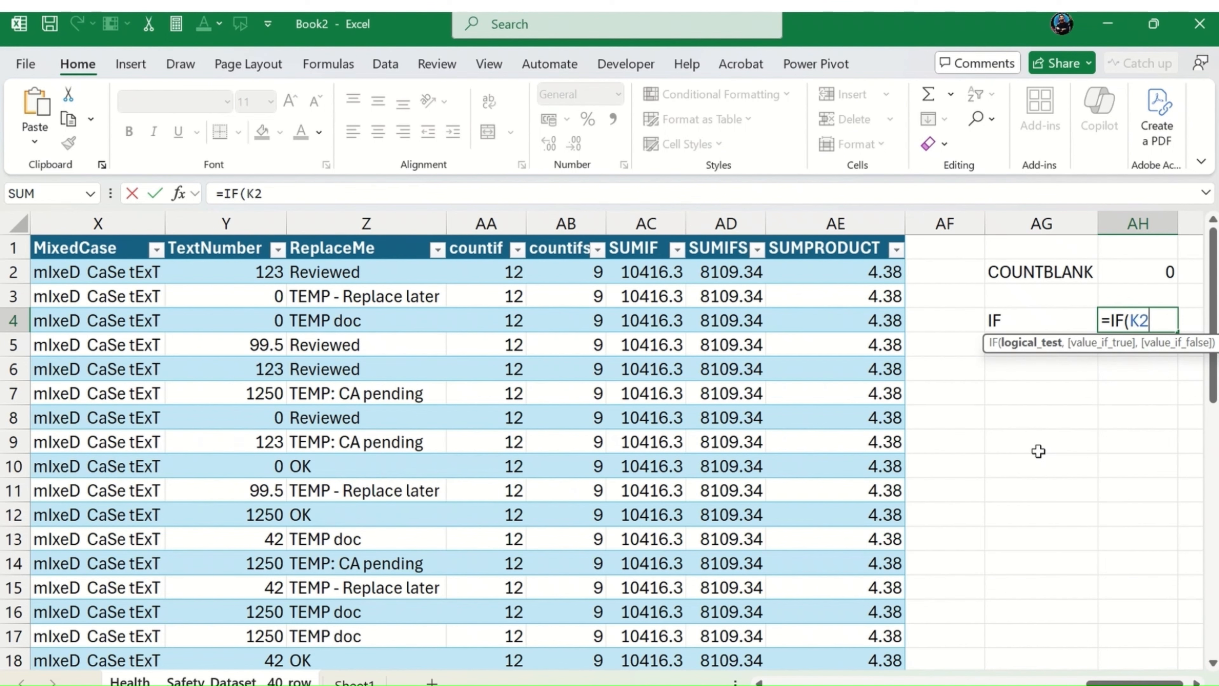
type(">=8,")
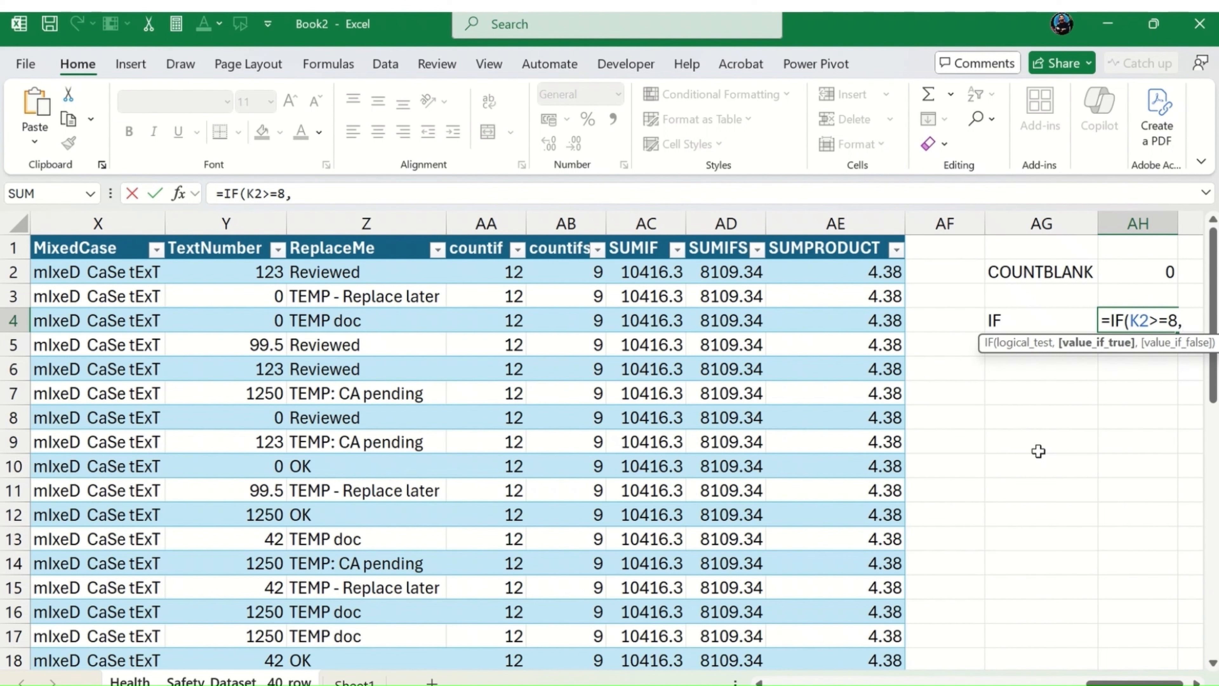
type("\"High")
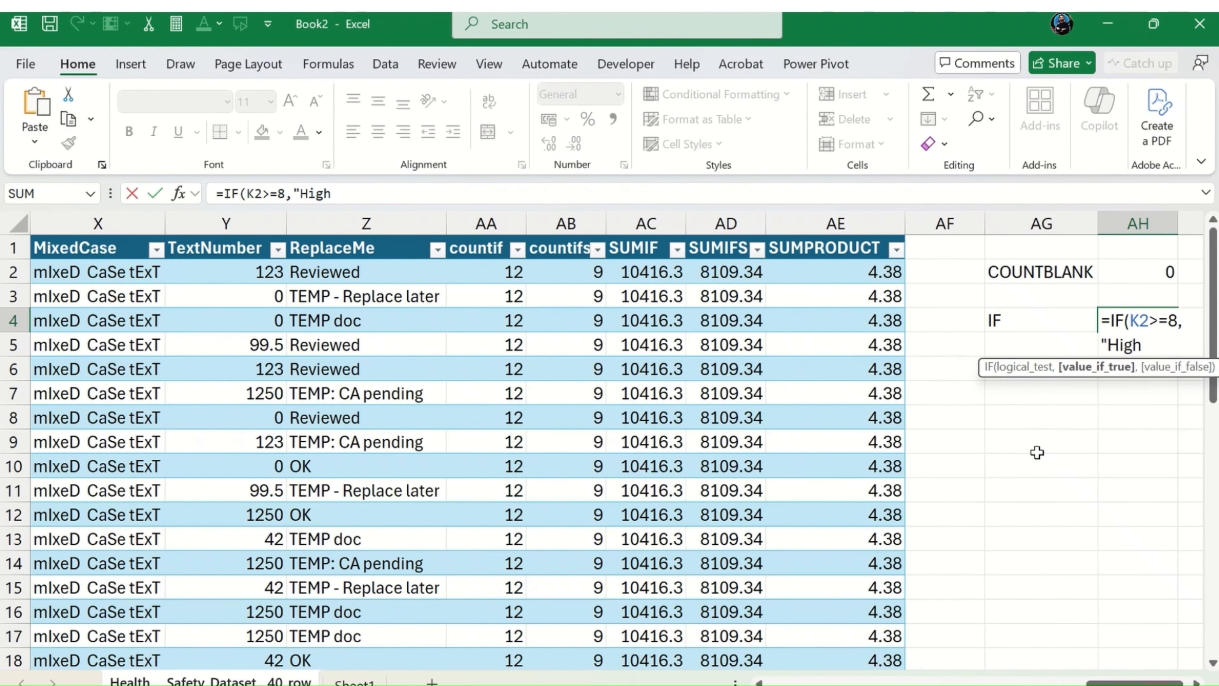
Step: Complete the IF formula in AH4 with "High" as the true value and "Normal" as the false value
type("\",")
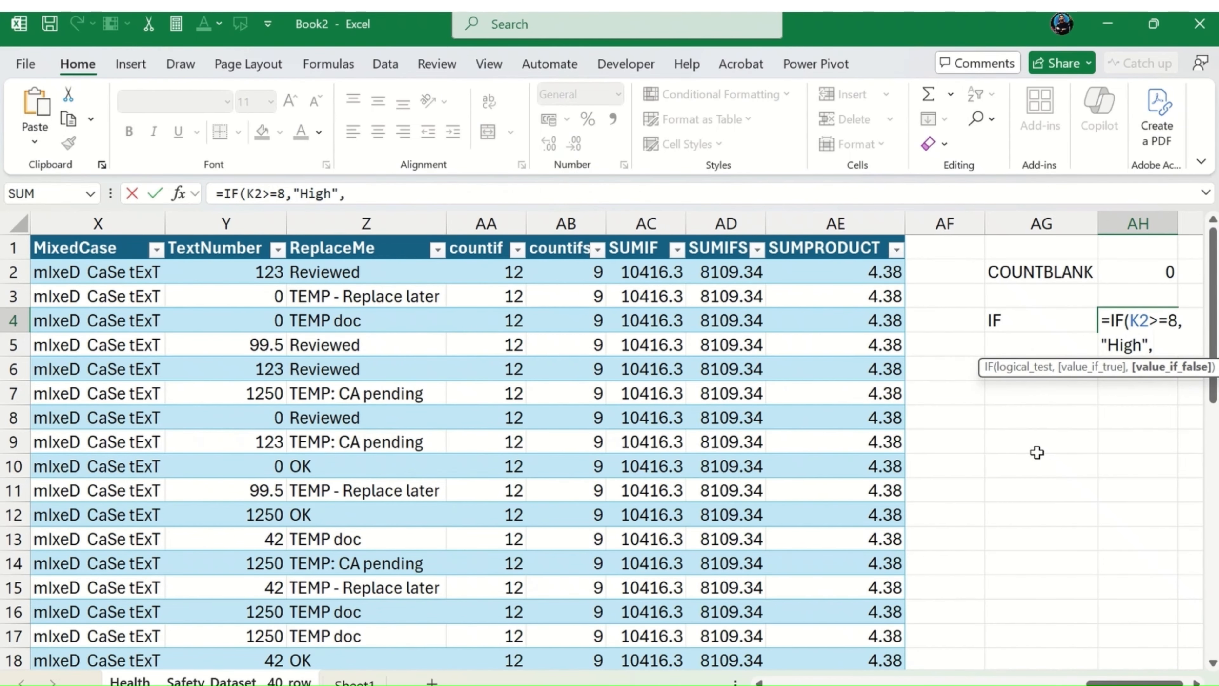
type("\"nORMAL")
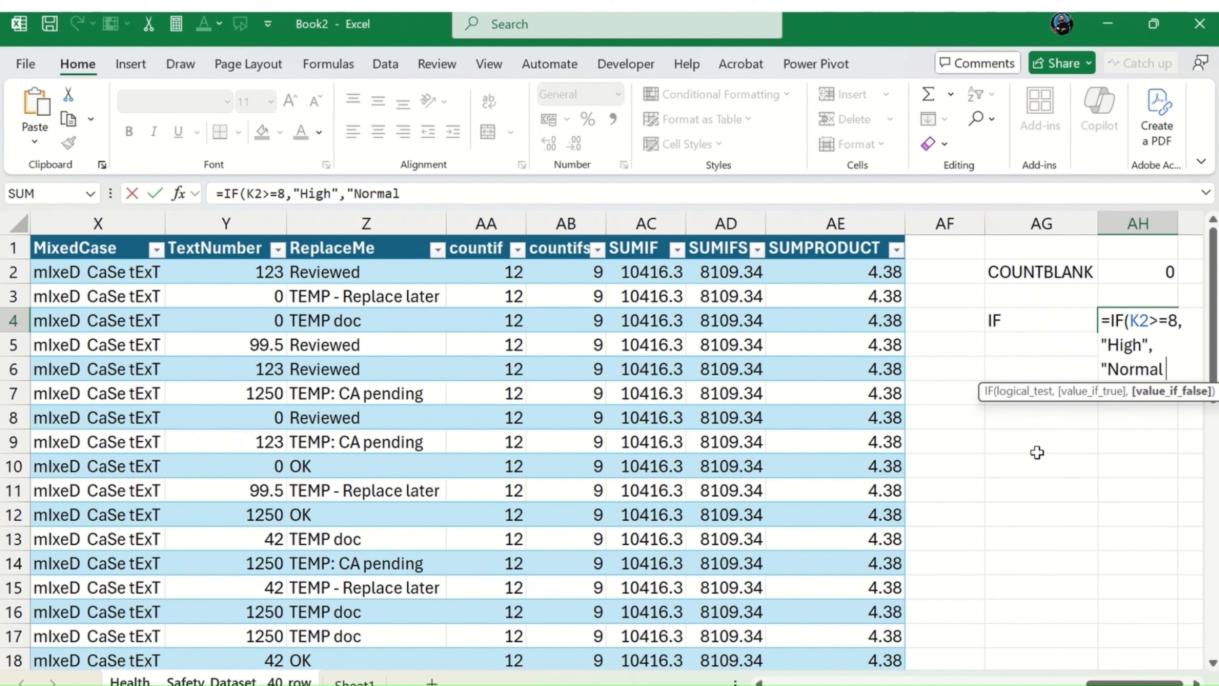
type("\")")
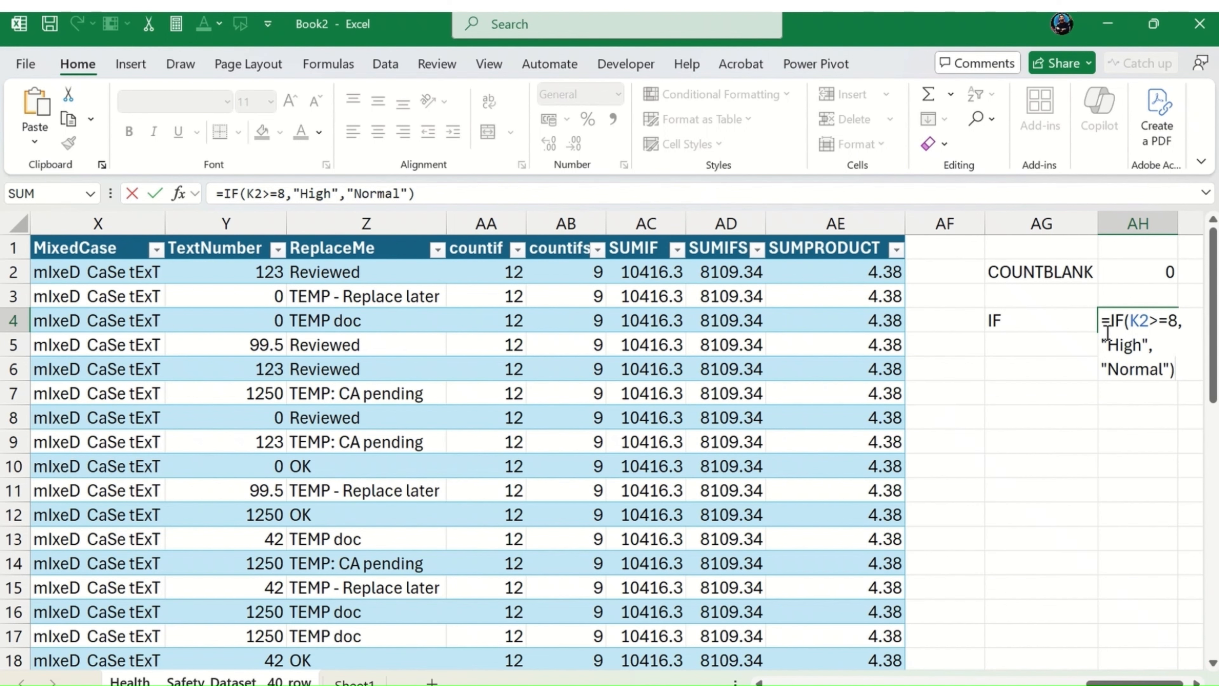
Step: Lock the column of the K2 reference as $K2 in the AH4 IF formula and commit it
left_click(1127, 320)
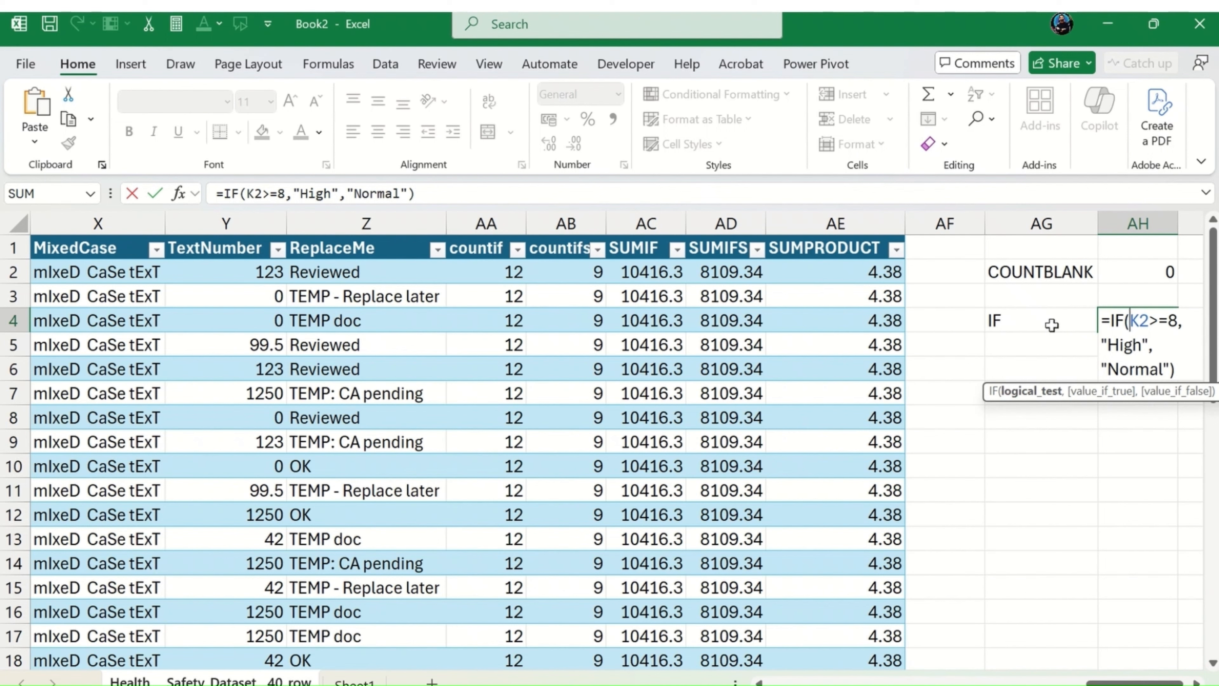
key("F4")
key("F4")
key("F4")
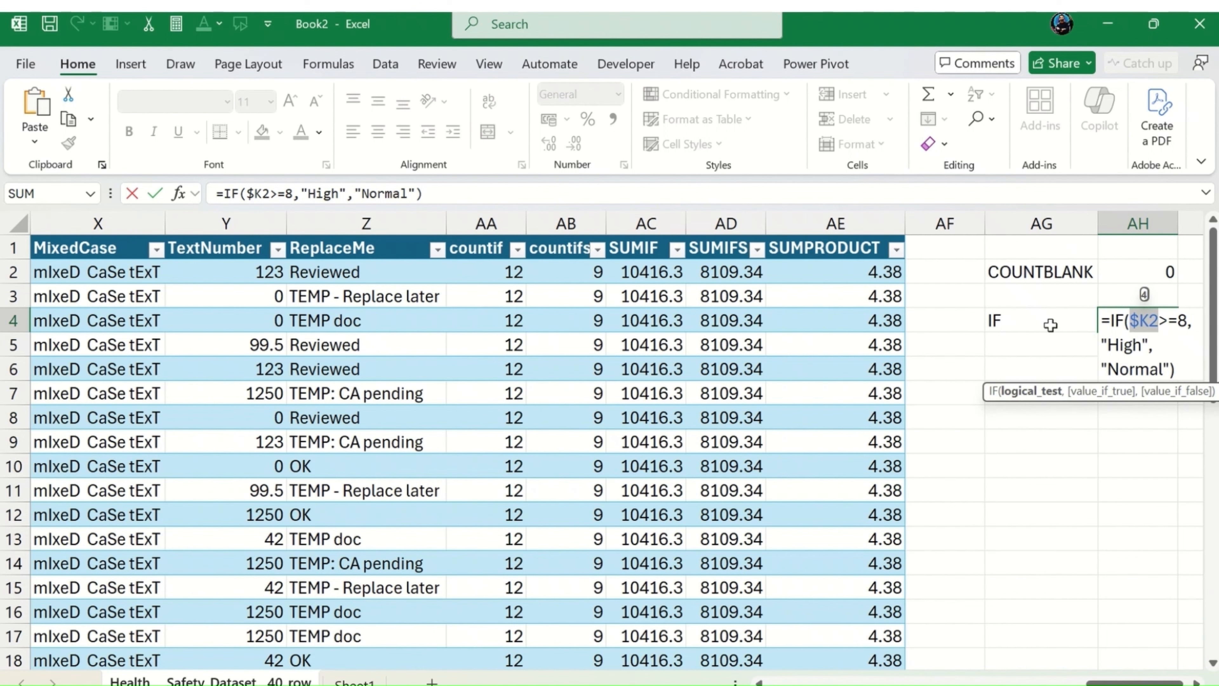
key("Return")
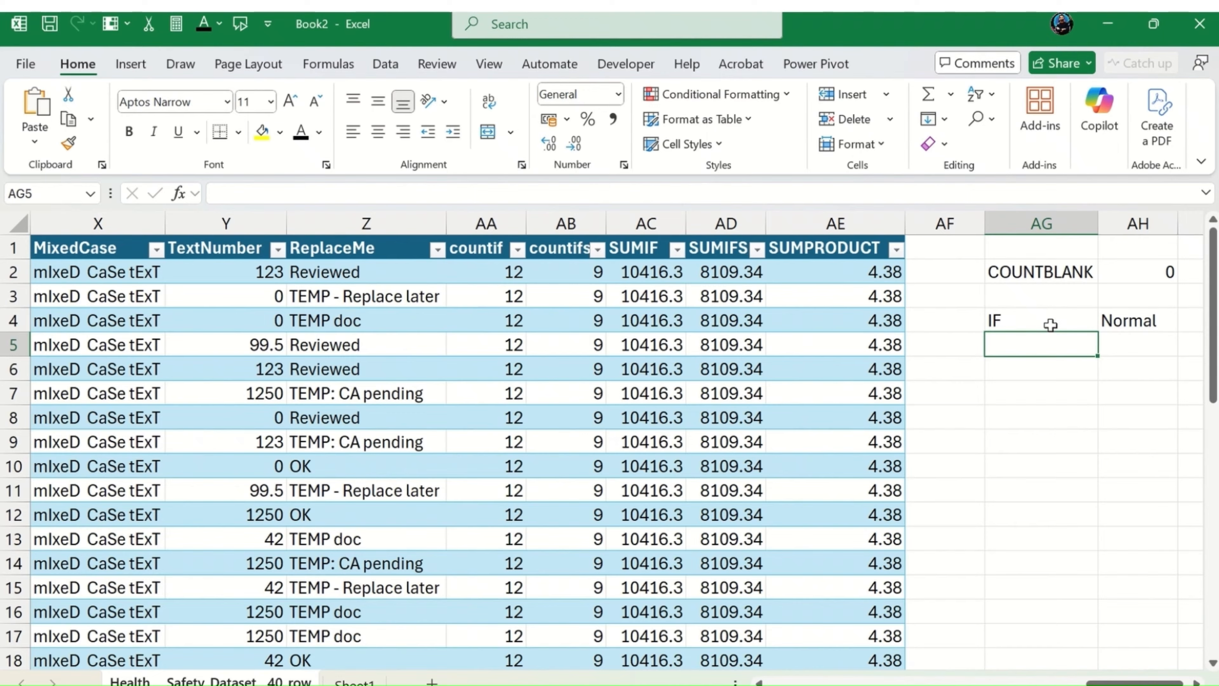
Step: Move the IF formula from AH4 to AF2 so it becomes a new calculated column of the table
key("Up")
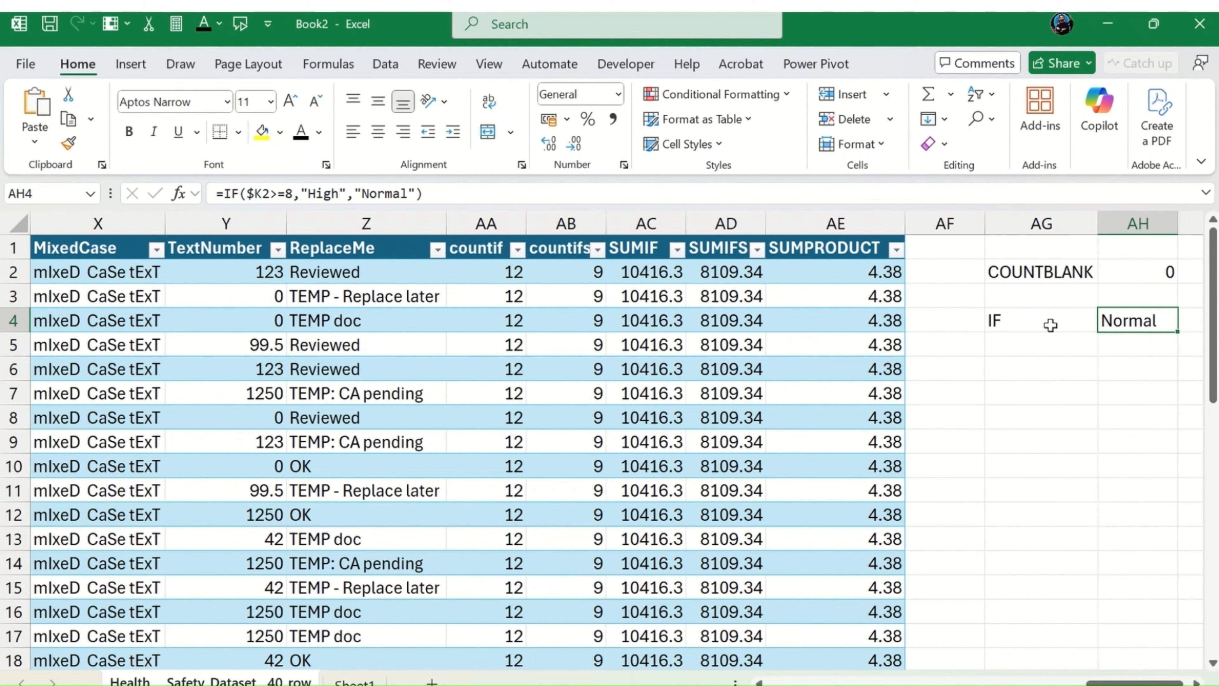
key("ctrl+c")
key("Left")
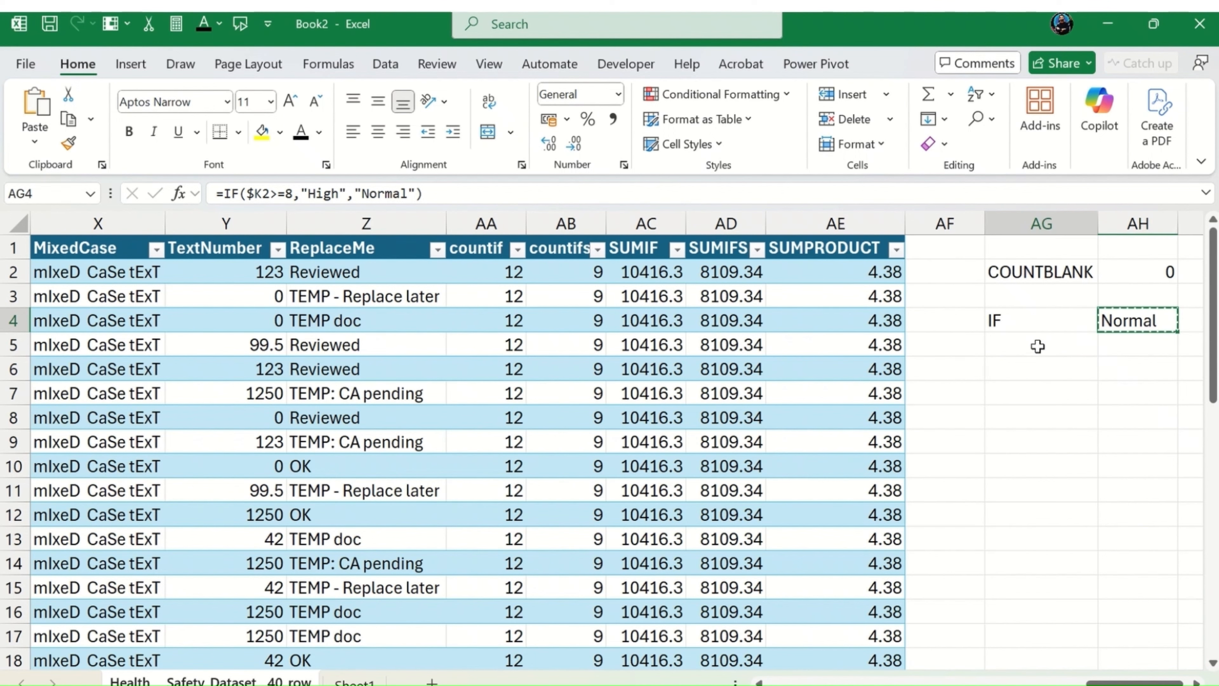
key("Left")
key("Up")
key("Up")
key("ctrl+v")
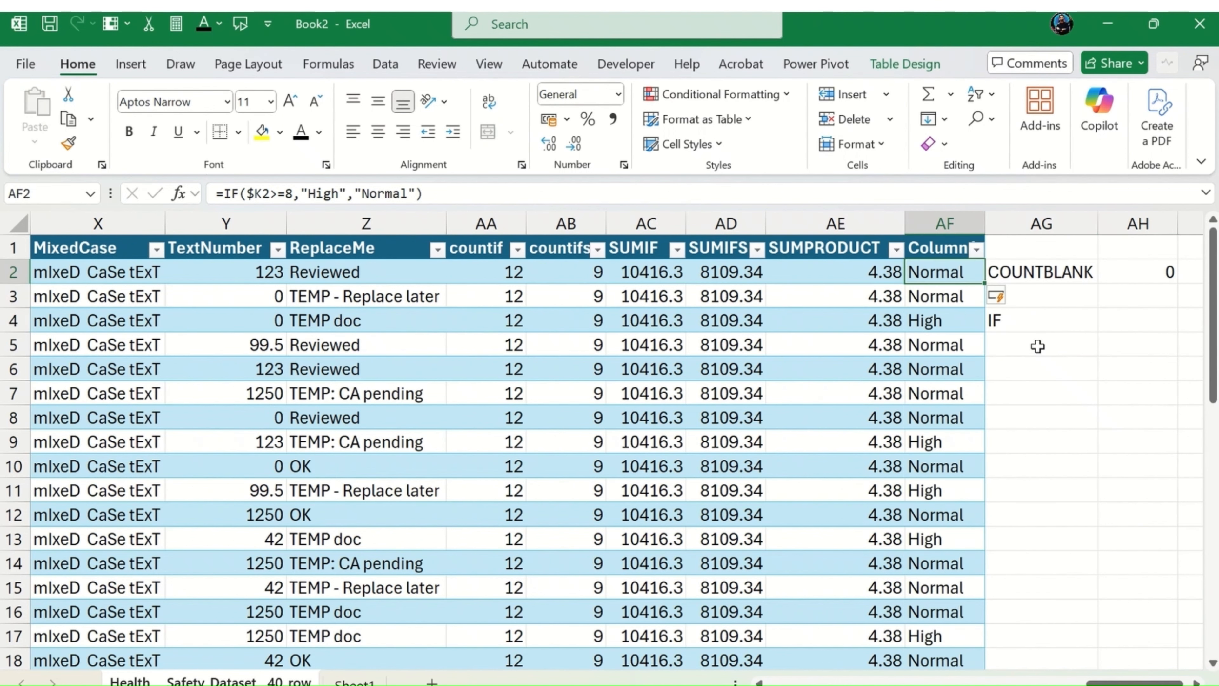
Step: Examine the IF results down column AF as far as row 27
key("Down")
key("Down")
key("Down")
key("Down")
key("Down")
key("Down")
key("Down")
key("Down")
key("Down")
key("Down")
key("Down")
key("Down")
key("Down")
key("Down")
key("Down")
key("Down")
key("Down")
key("Down")
key("Down")
key("Down")
key("Down")
key("Down")
key("Down")
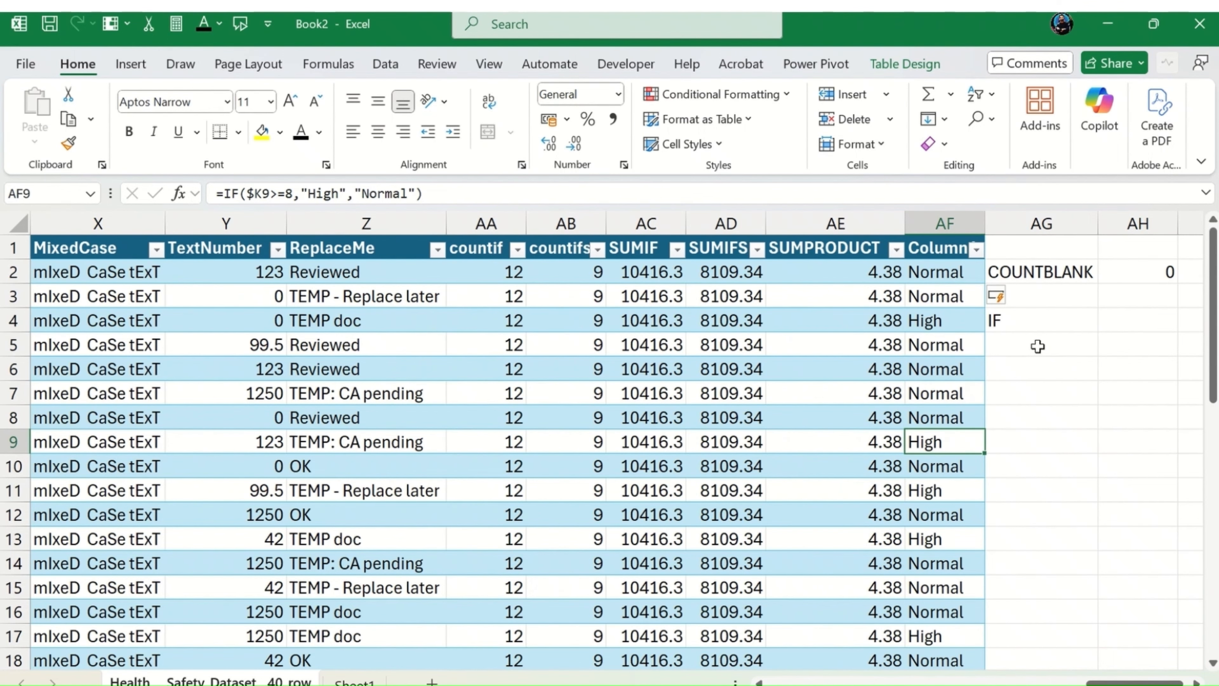
key("Up")
key("Up")
key("Up")
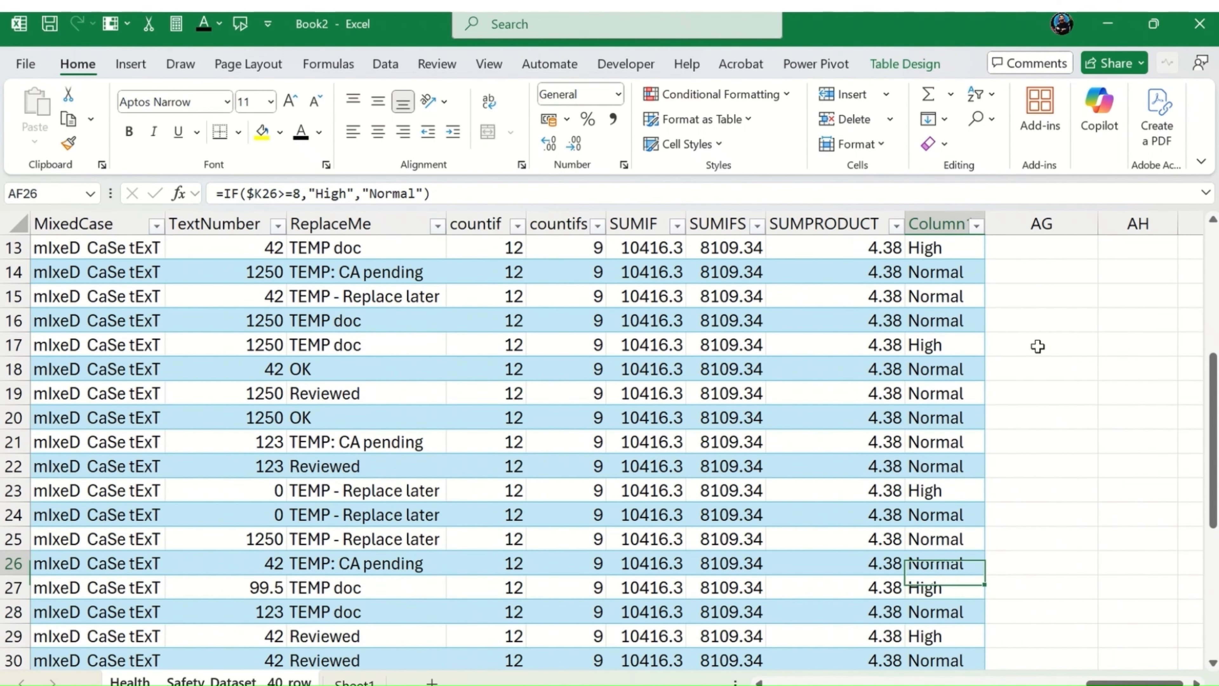
key("Down")
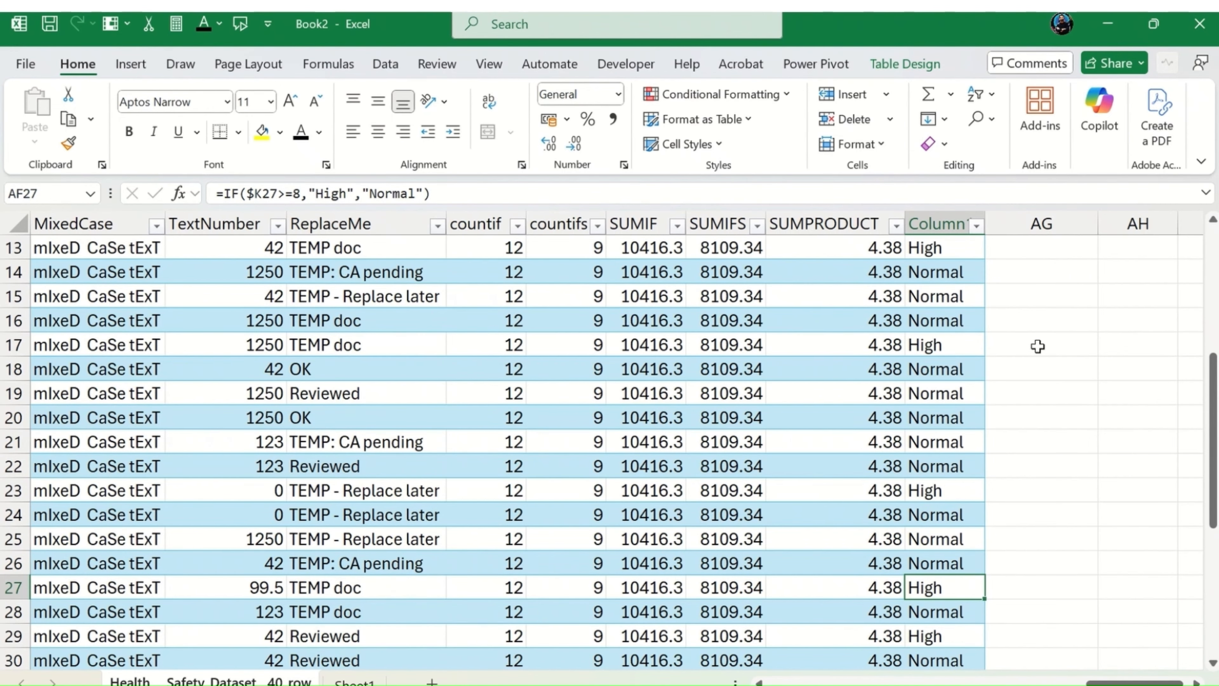
Step: Trace row 27 back through the dataset to compare its SeverityScore with its IF classification
key("Left")
key("Left")
key("Left")
key("Left")
key("Left")
key("Left")
key("Left")
key("Left")
key("Left")
key("Left")
key("Left")
key("Left")
key("Left")
key("Left")
key("Left")
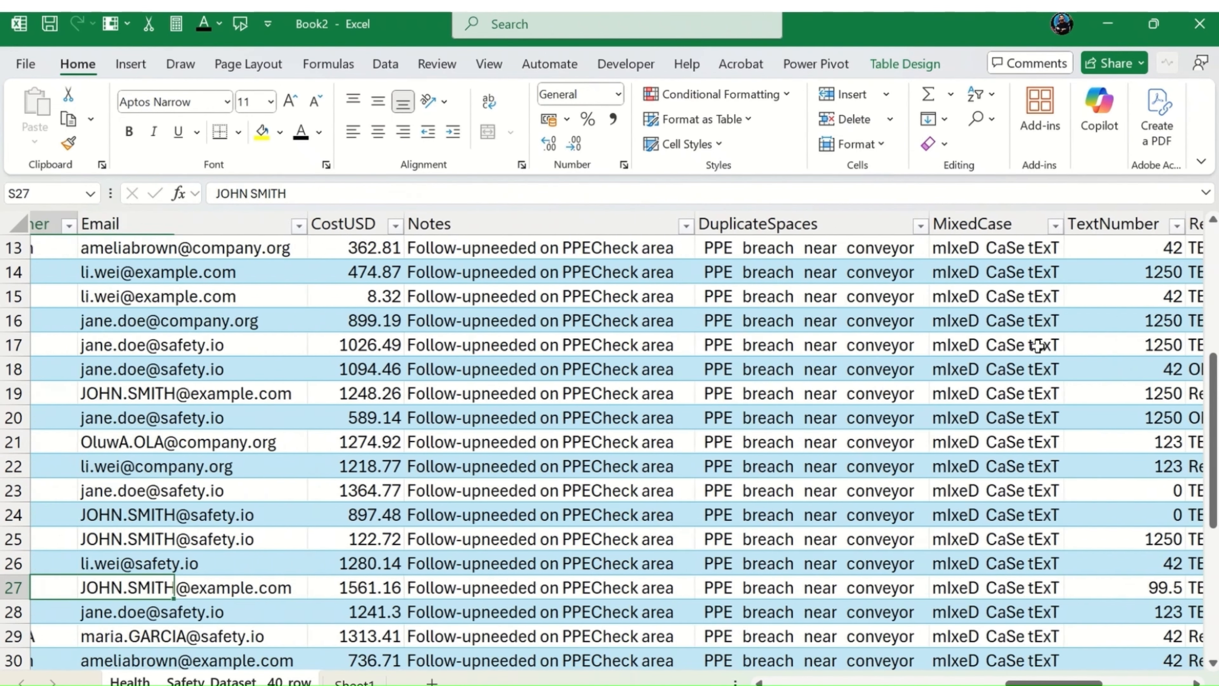
key("Left")
key("Left")
key("Left")
key("Left")
key("Left")
key("Left")
key("Left")
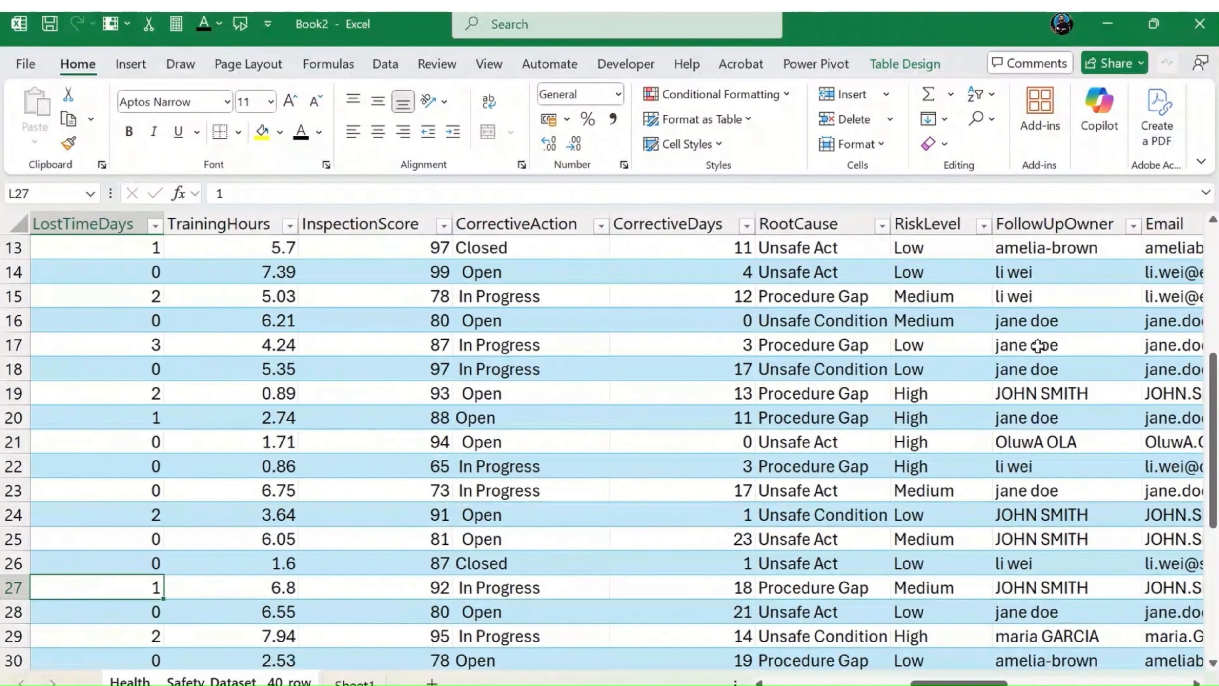
key("Left")
key("Left")
key("Left")
key("Left")
key("Left")
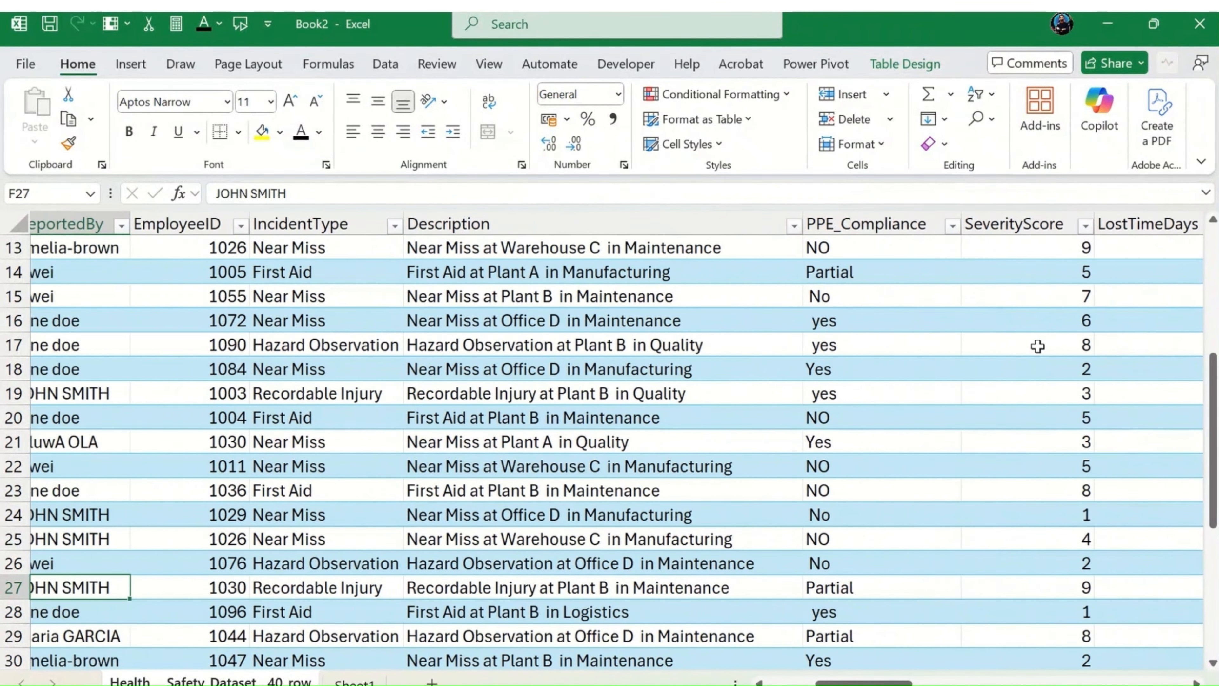
key("Left")
key("Left")
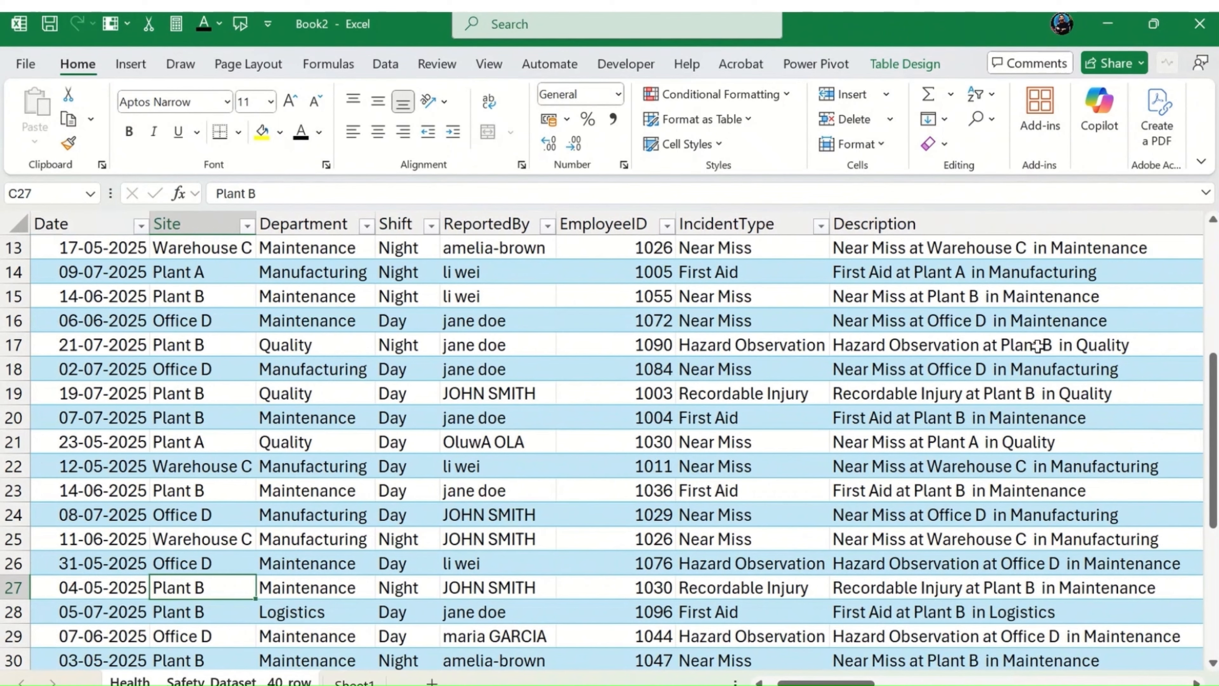
Step: Return to the start of the table and look through the row 2 record across the columns up to ReplaceMe
key("Up")
key("Up")
key("Up")
key("Up")
key("Up")
key("Up")
key("Up")
key("Up")
key("Up")
key("Up")
key("Up")
key("Up")
key("Up")
key("Up")
key("Up")
key("Up")
key("Up")
key("Up")
key("Up")
key("Up")
key("Up")
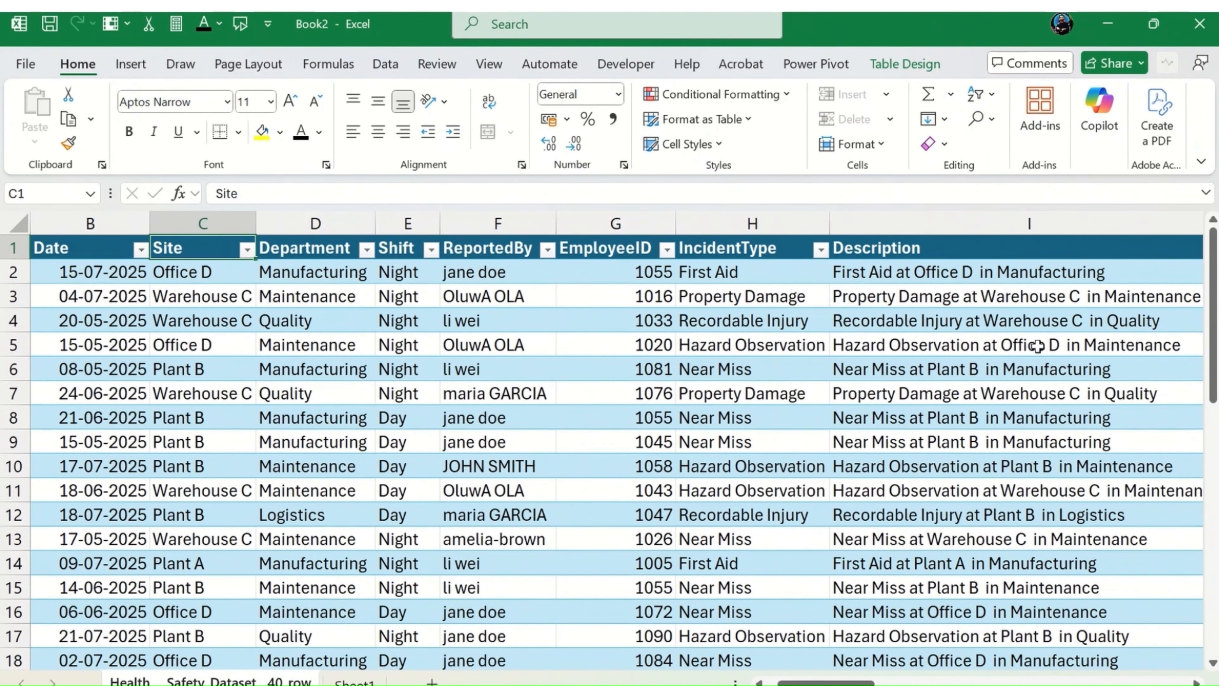
key("Down")
key("Right")
key("Right")
key("Right")
key("Right")
key("Right")
key("Right")
key("Right")
key("Right")
key("Right")
key("Right")
key("Right")
key("Right")
key("Right")
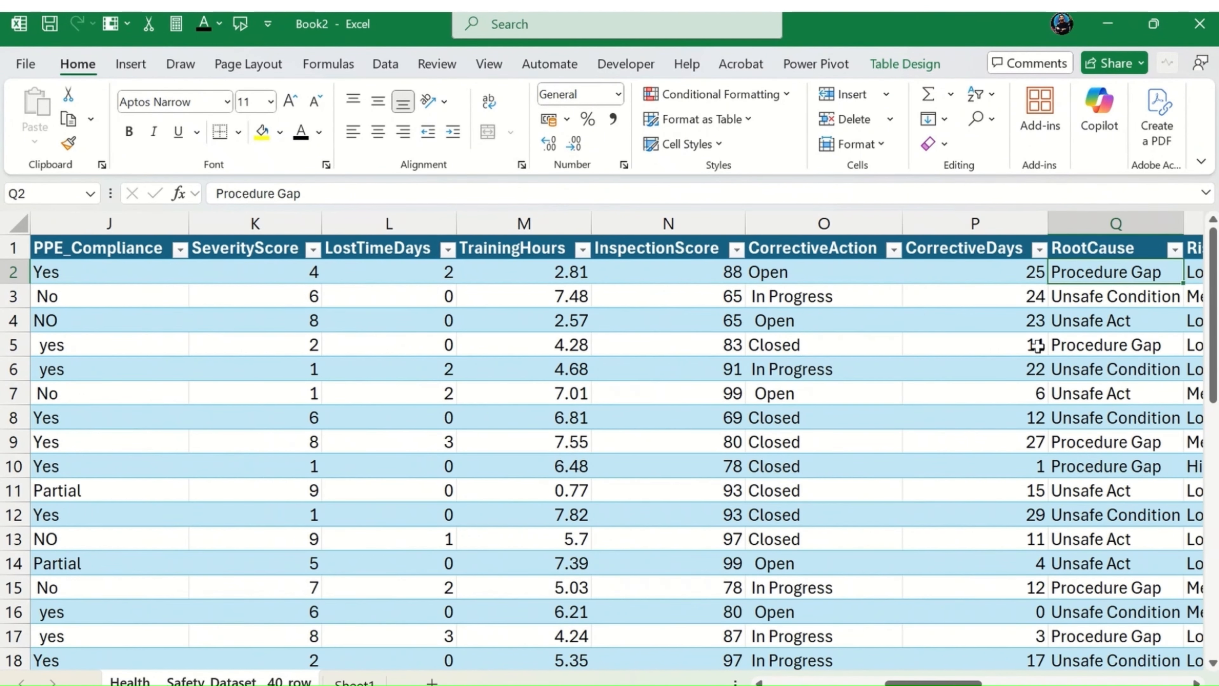
key("Right")
key("Right")
key("Right")
key("Right")
key("Right")
key("Right")
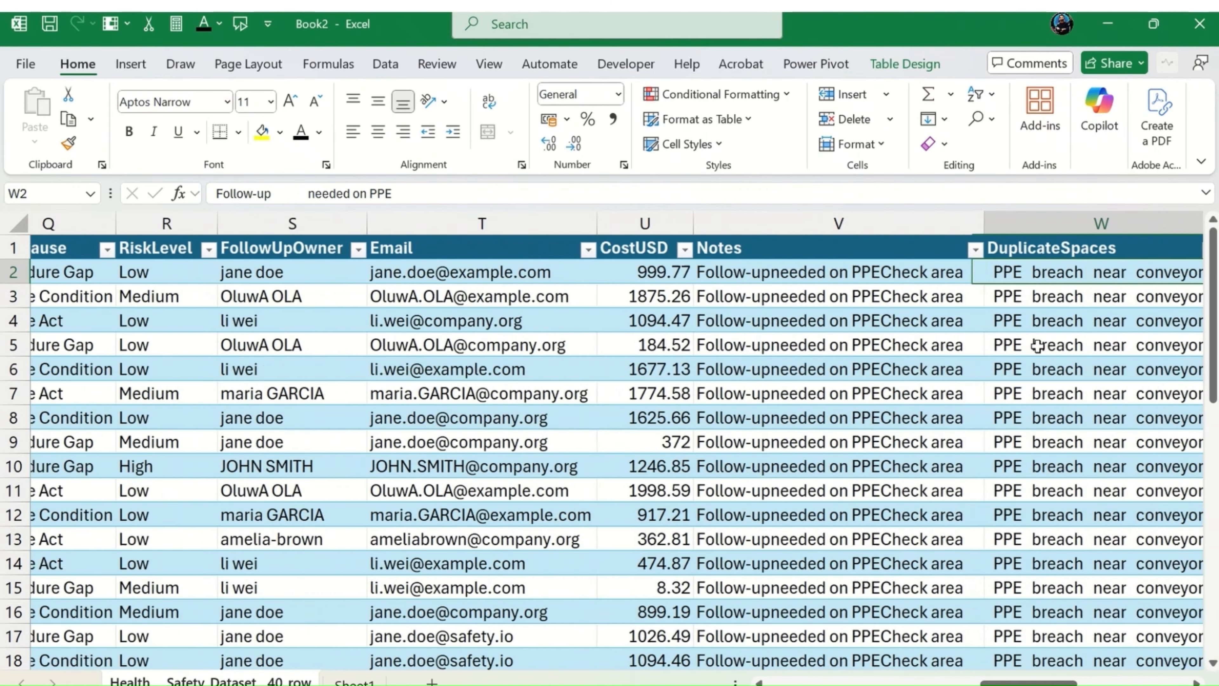
key("Right")
key("Right")
key("Right")
key("Right")
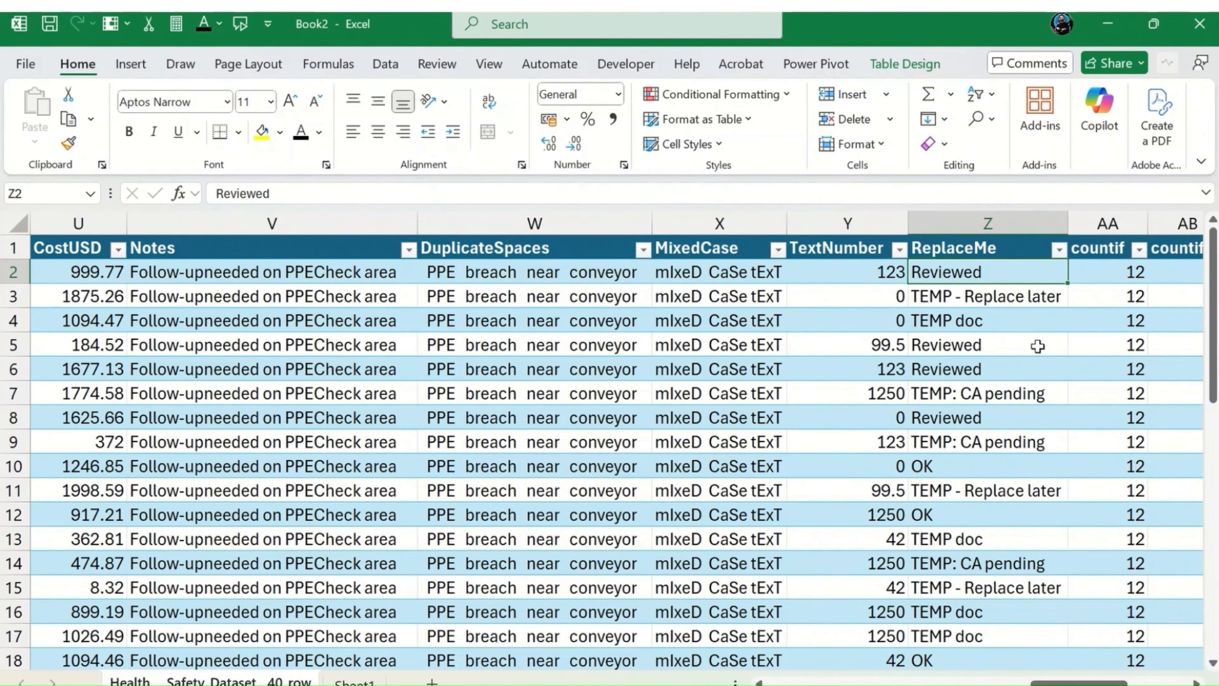
Step: Locate the SeverityScore column and examine its values down to row 23
key("Left")
key("Left")
key("Left")
key("Left")
key("Left")
key("Left")
key("Left")
key("Left")
key("Left")
key("Left")
key("Left")
key("Left")
key("Left")
key("Left")
key("Left")
key("Left")
key("Left")
key("Left")
key("Left")
key("Left")
key("Right")
key("Right")
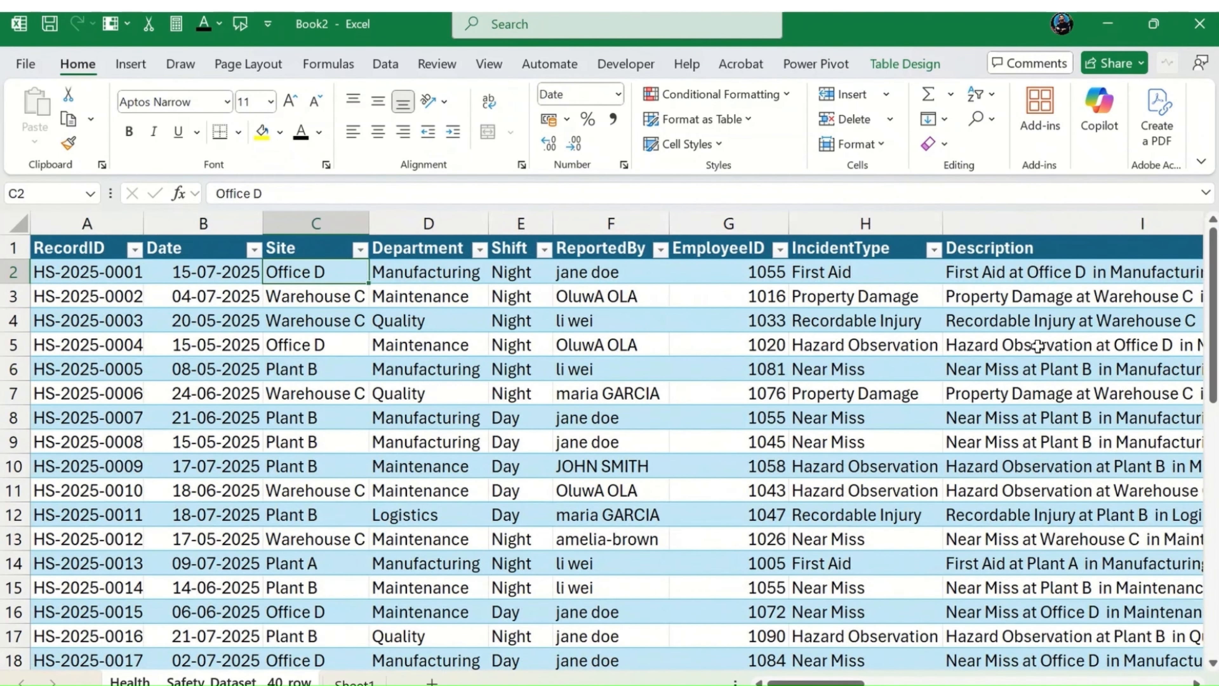
key("Right")
key("Right")
key("Right")
key("Right")
key("Right")
key("Right")
key("Right")
key("Right")
key("Right")
key("Down")
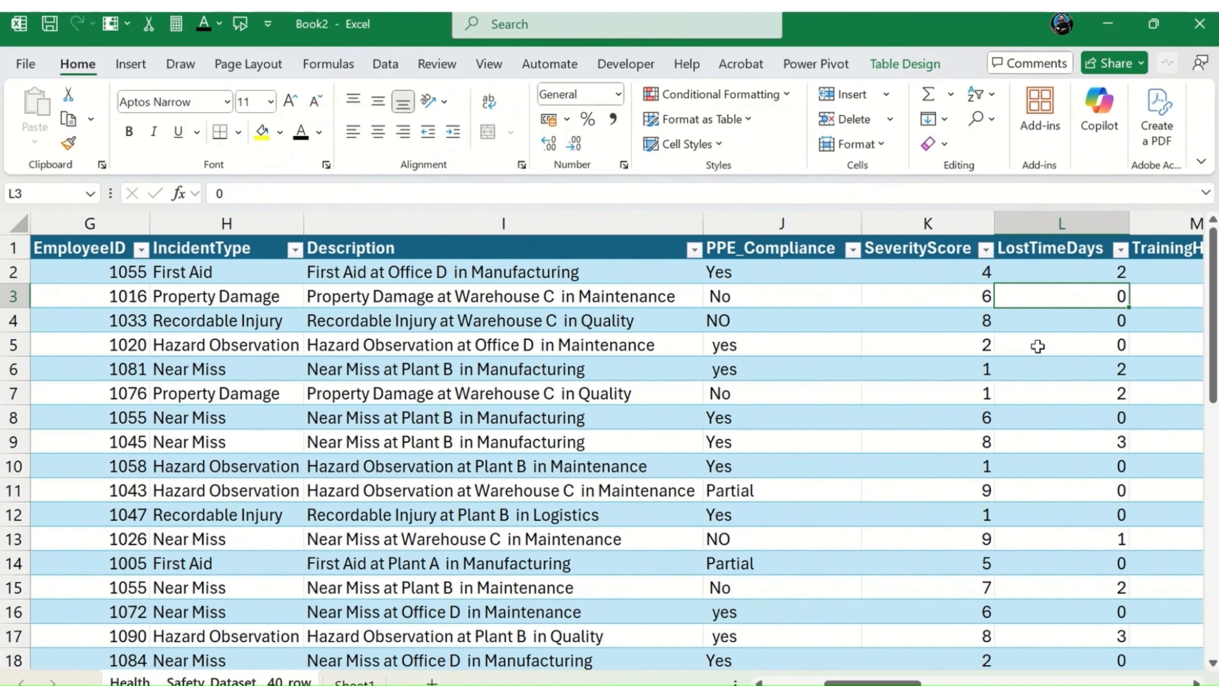
key("Down")
key("Down")
key("Down")
key("Down")
key("Down")
key("Down")
key("Down")
key("Down")
key("Down")
key("Down")
key("Down")
key("Down")
key("Down")
key("Down")
key("Down")
key("Down")
key("Down")
key("Down")
key("Down")
key("Left")
key("Down")
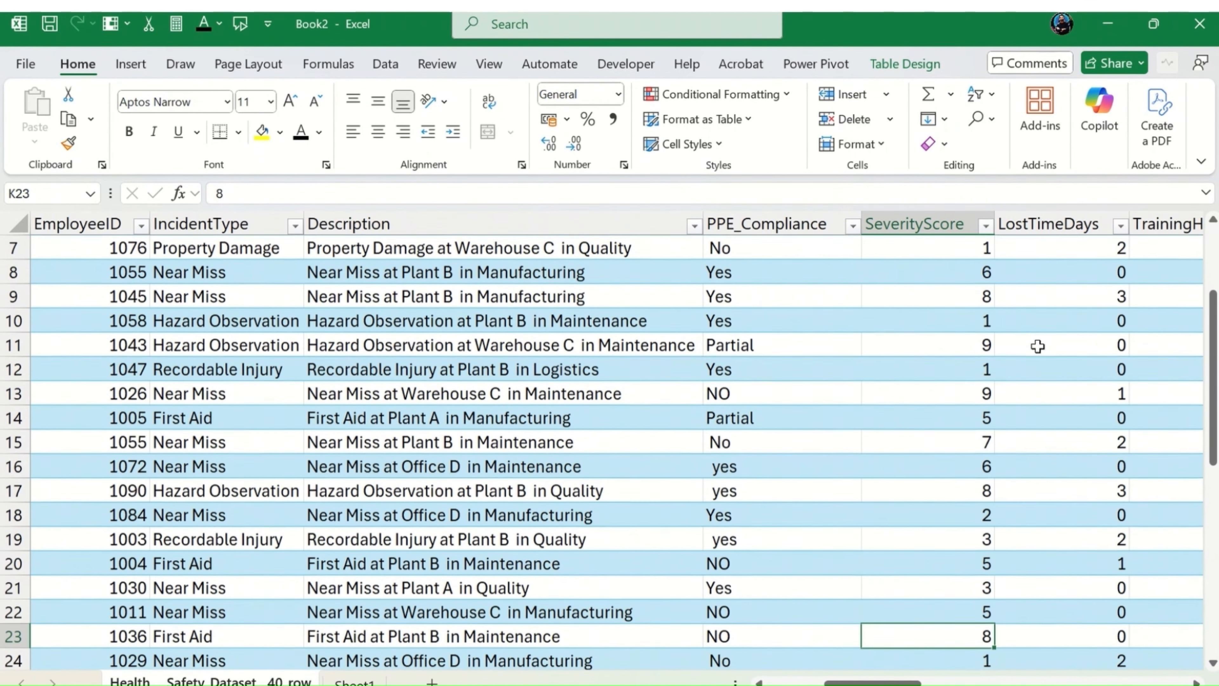
Step: Follow row 23 across to column AF and compare its IF result with its SeverityScore
key("Right")
key("Right")
key("Right")
key("Right")
key("Right")
key("Right")
key("Right")
key("Right")
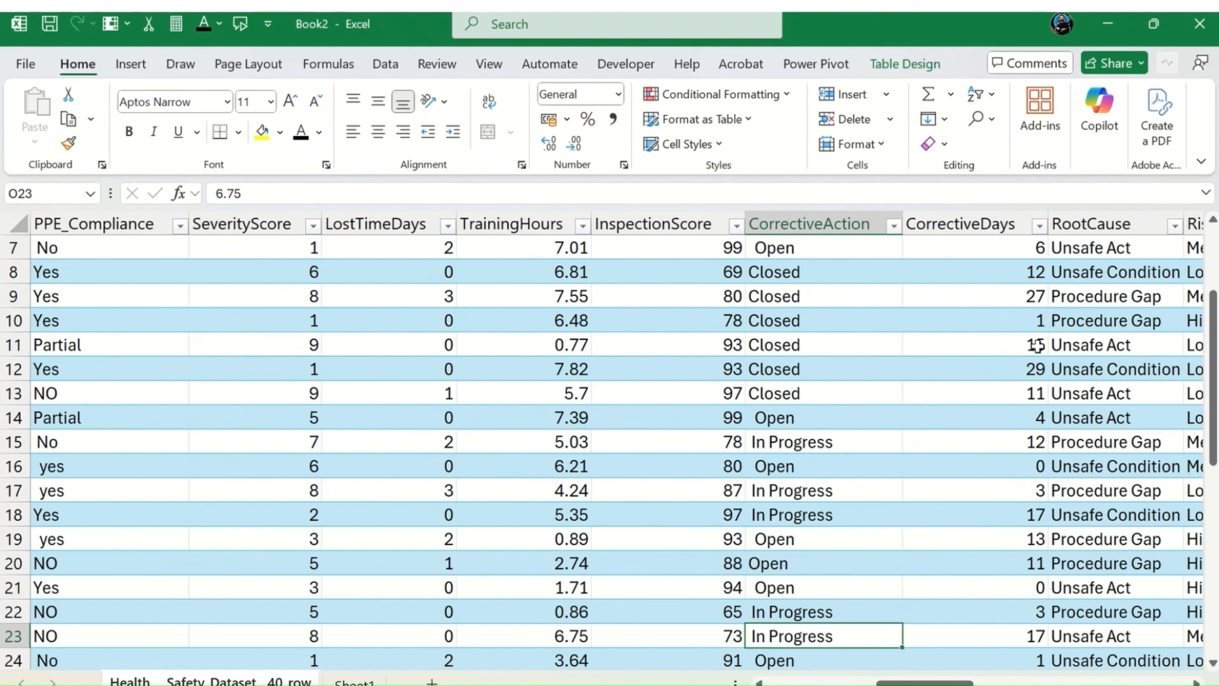
key("Right")
key("Right")
key("Right")
key("Right")
key("Right")
key("Right")
key("Right")
key("Right")
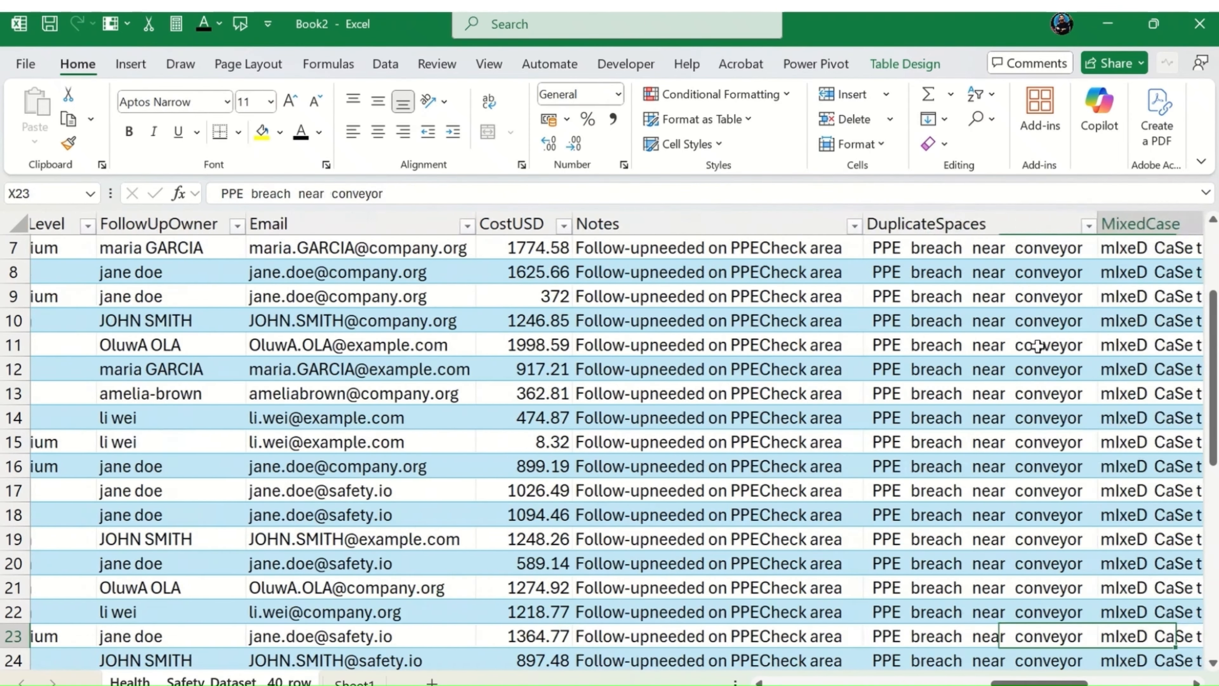
key("Right")
key("Right")
key("Right")
key("Right")
key("Right")
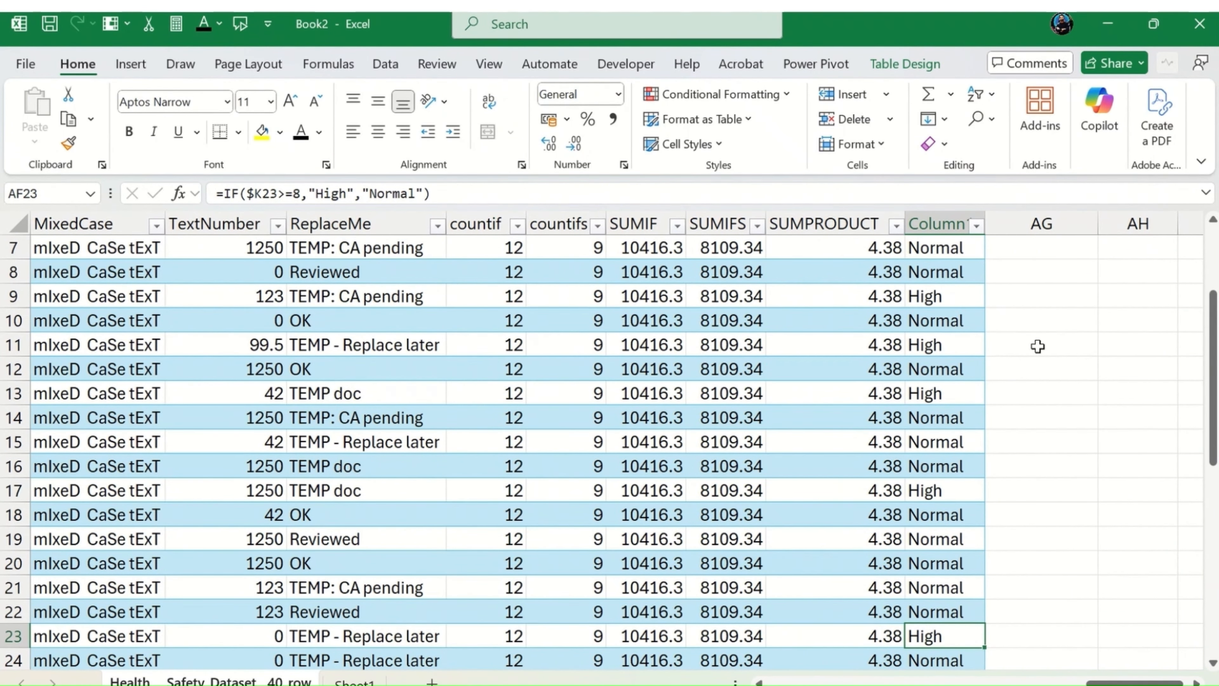
Step: Undo the move of the IF formula into AF2 together with the added table column
key("ctrl+Up")
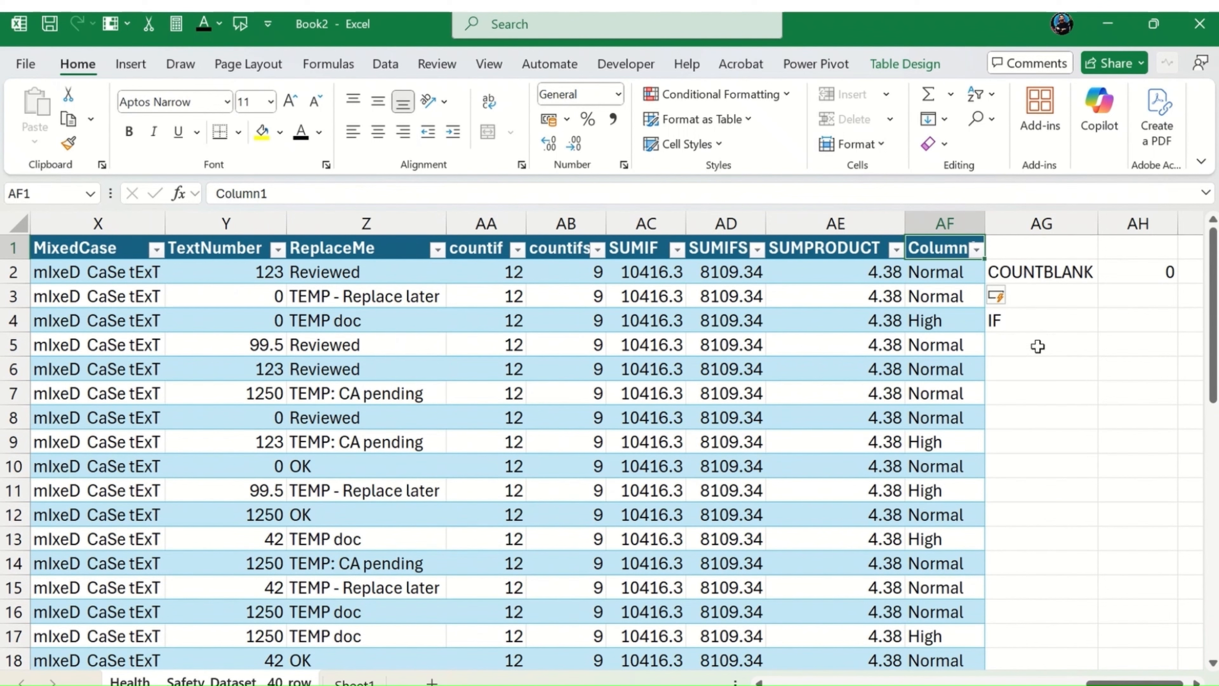
key("Down")
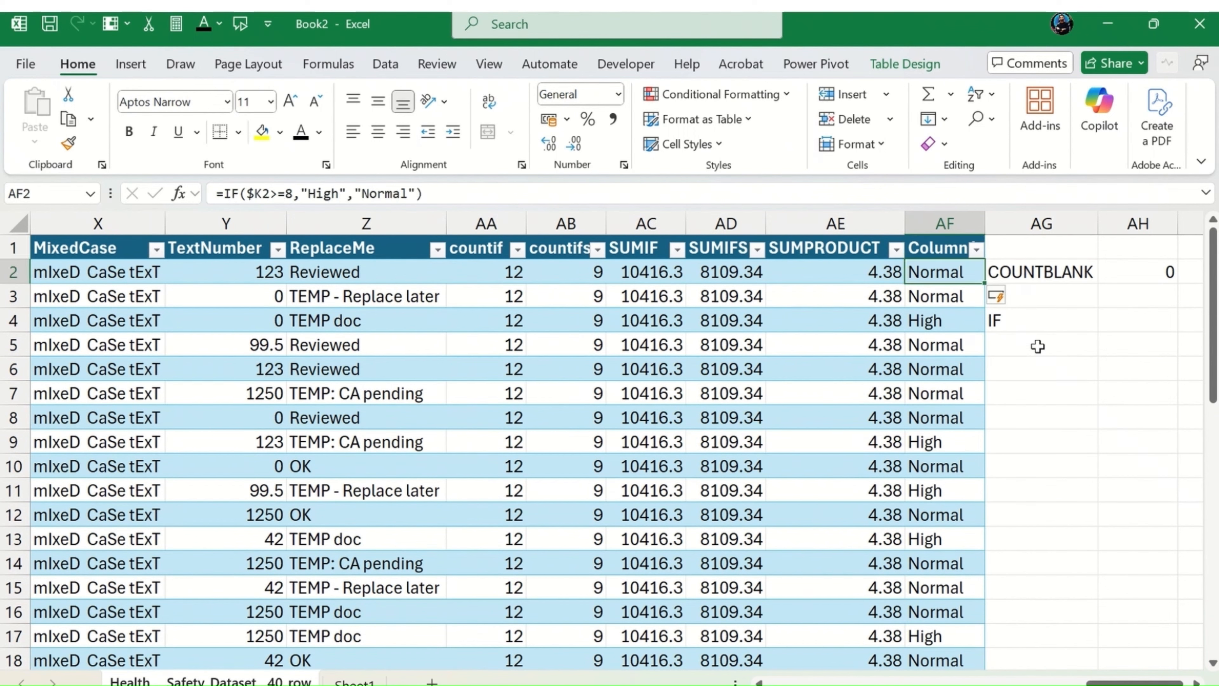
key("ctrl+z")
key("ctrl+z")
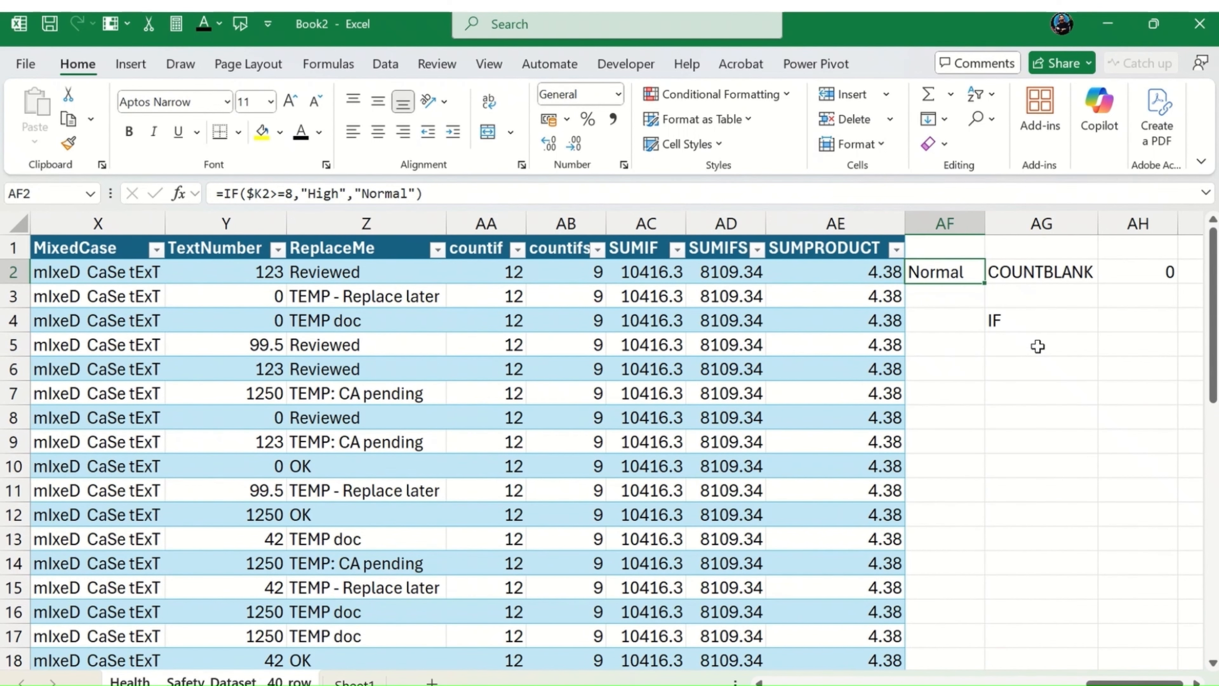
key("ctrl+z")
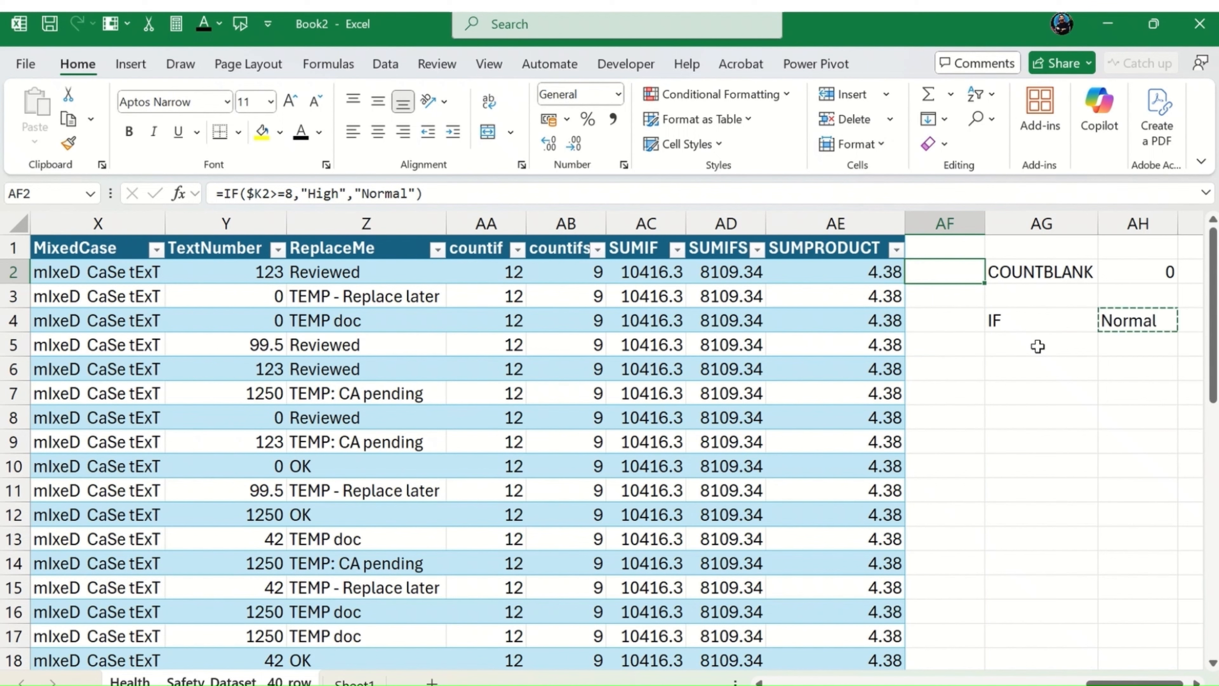
key("Escape")
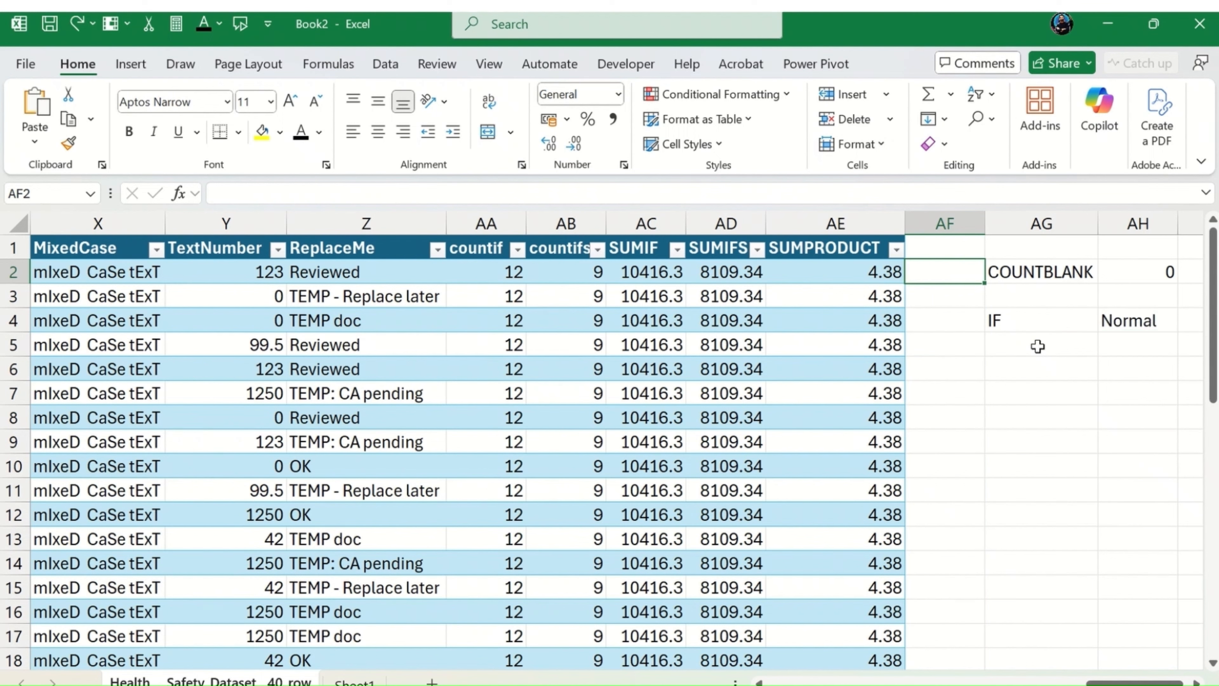
Step: Go back to AH4 and review its IF formula
key("Down")
key("Down")
key("Right")
key("Right")
key("Down")
key("Down")
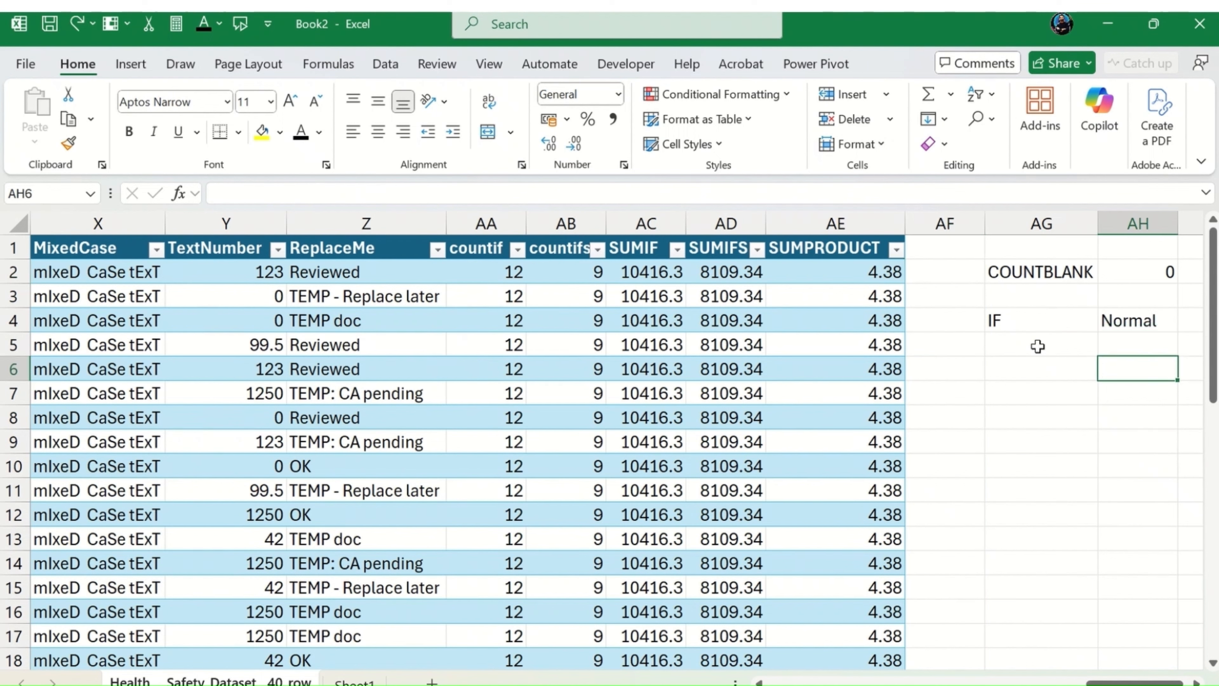
key("Left")
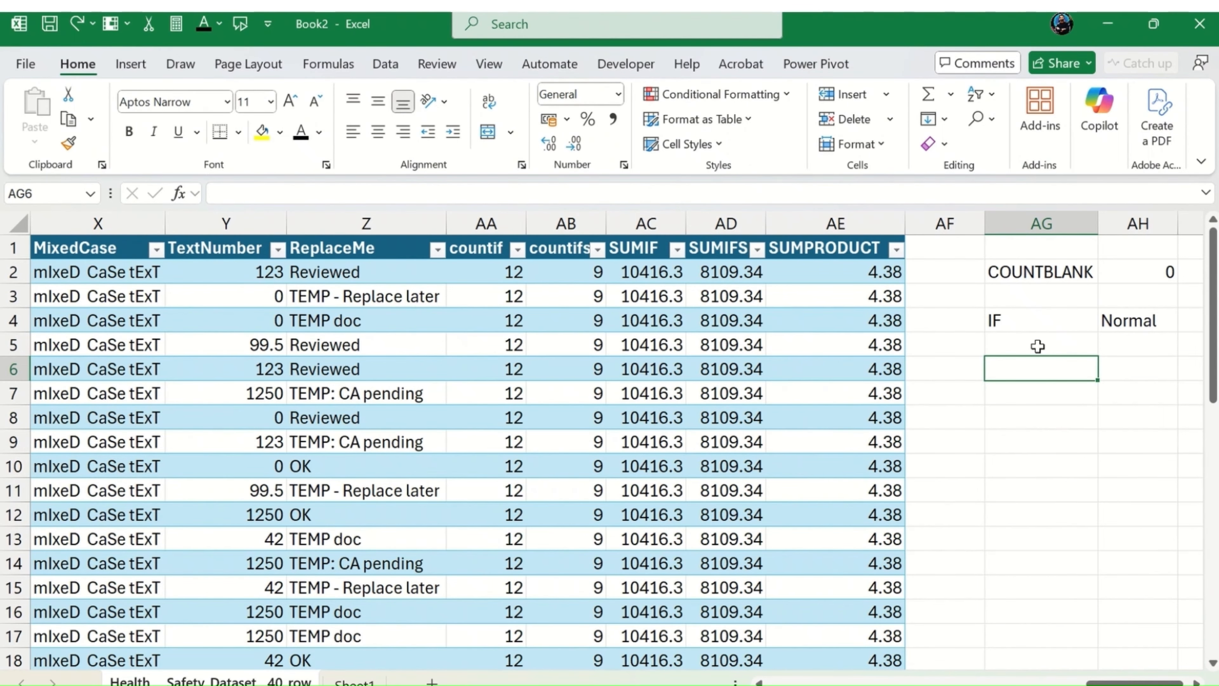
key("Up")
key("Up")
key("Right")
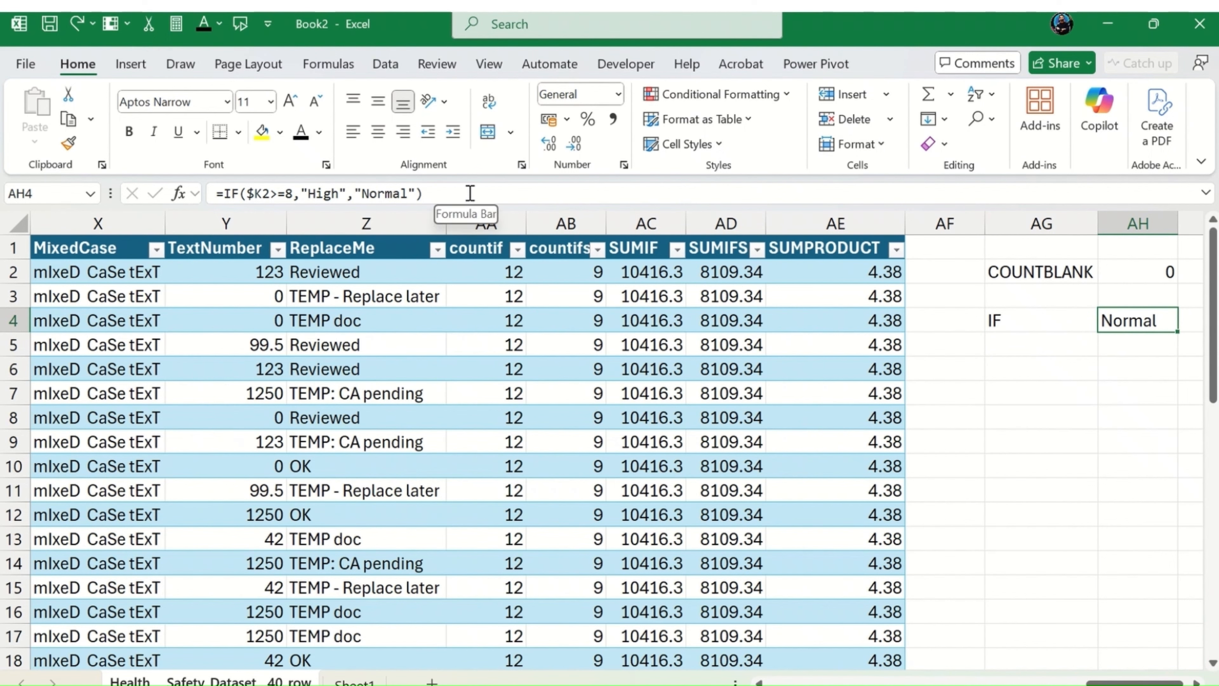
Step: Copy the text of the IF formula in AH4 without changing the cell
left_click_drag(468, 192, 57, 158)
key("ctrl+c")
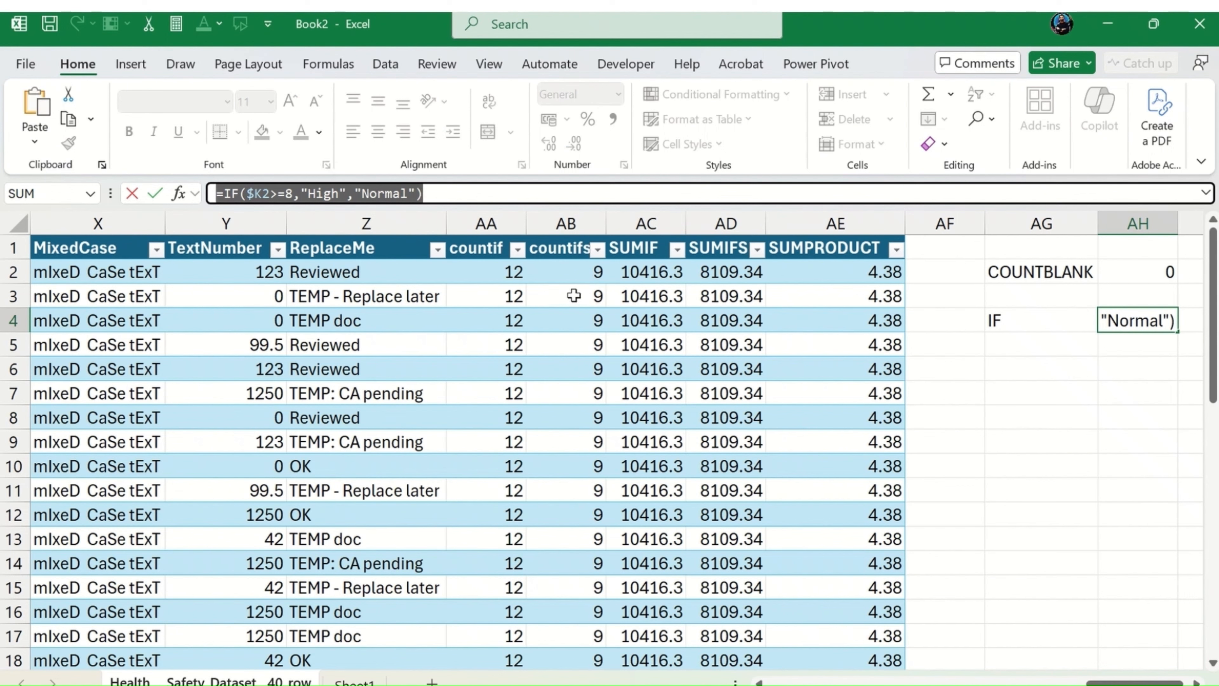
key("Escape")
Step: Label cell AG6 as AND
left_click(1039, 371)
type("A")
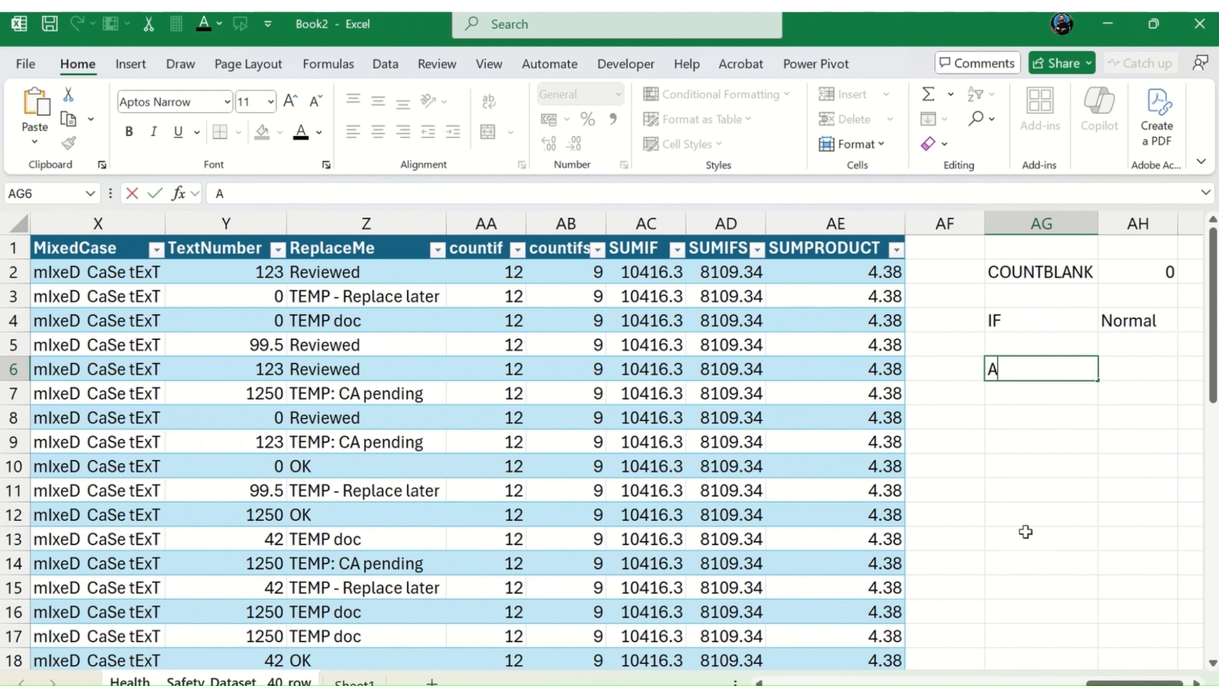
type("ND")
key("Tab")
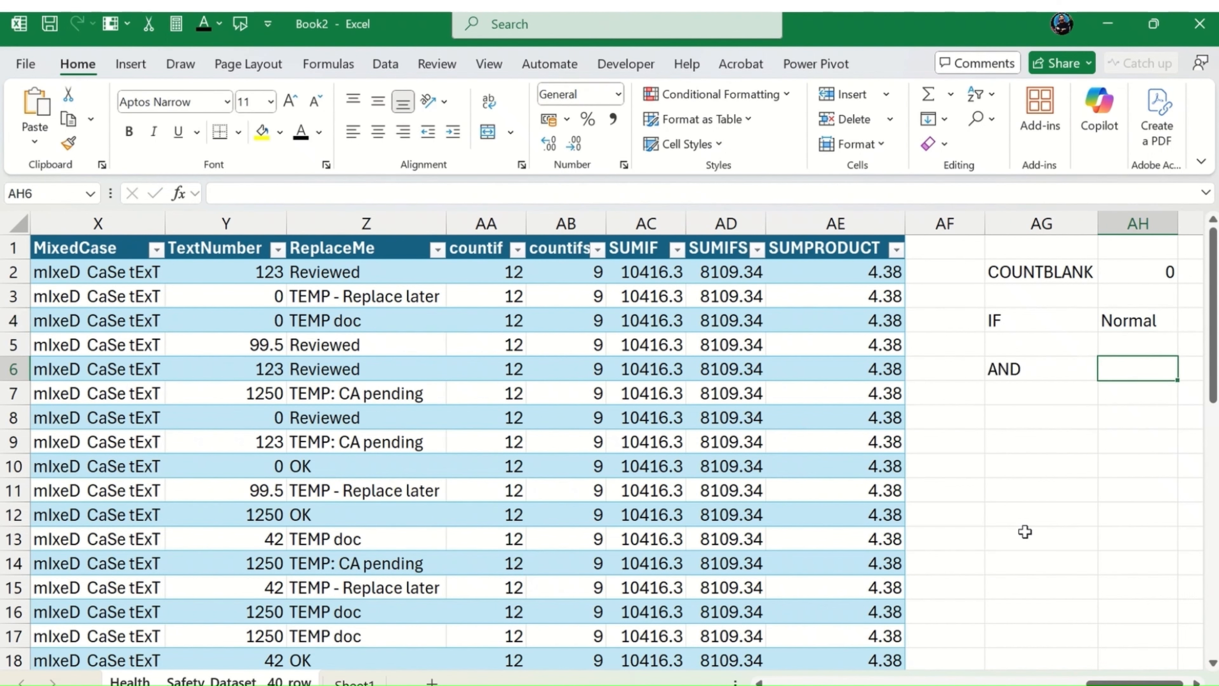
Step: Paste the copied IF formula text into AH6
scroll(773, 368, "right", 1)
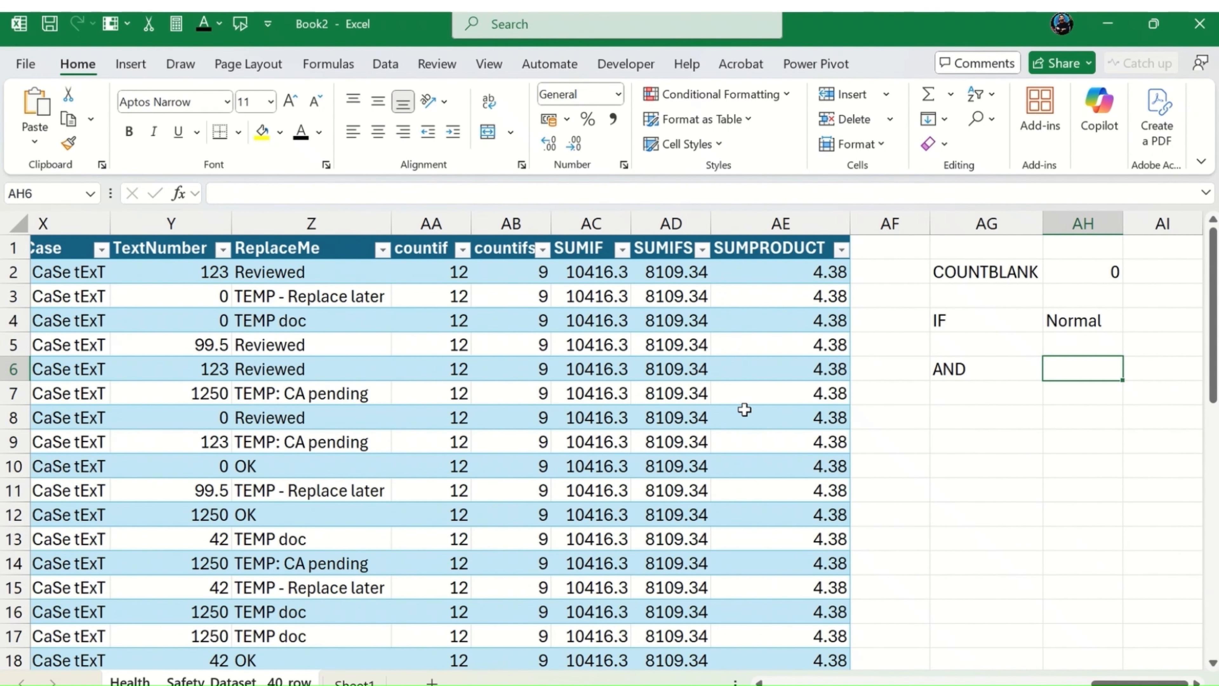
left_click(250, 194)
key("ctrl+v")
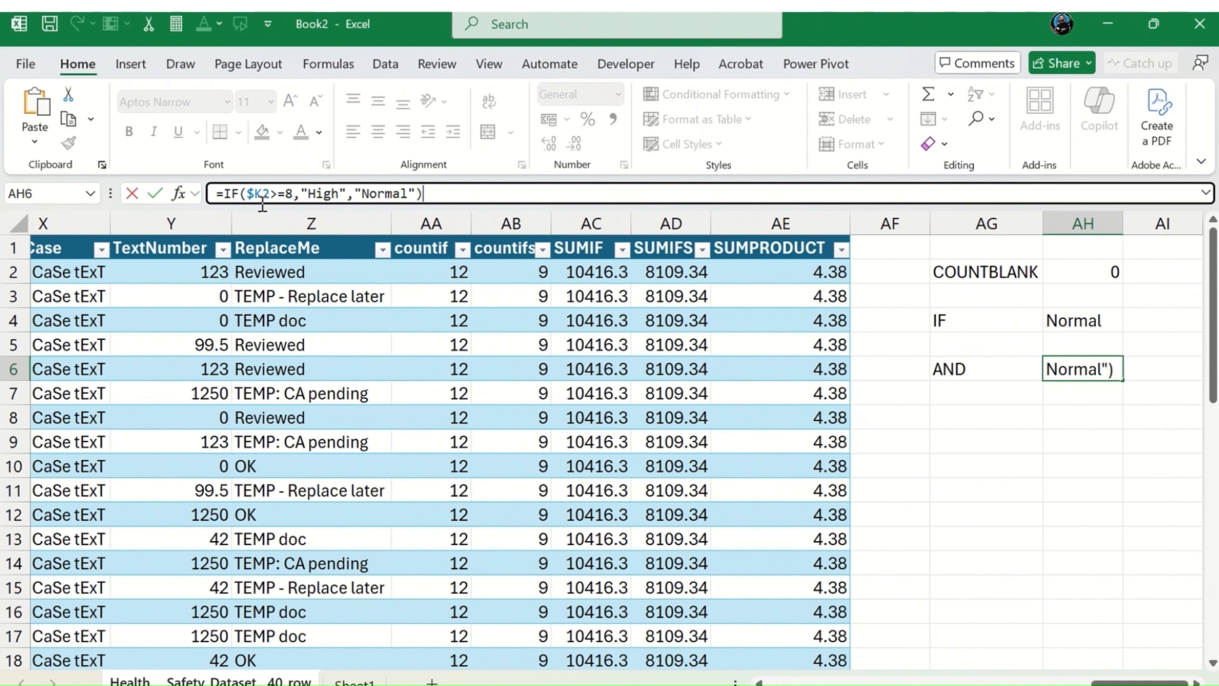
Step: Start an AND function inside the IF test in AH6 and make its first condition $K2>=7
left_click(247, 194)
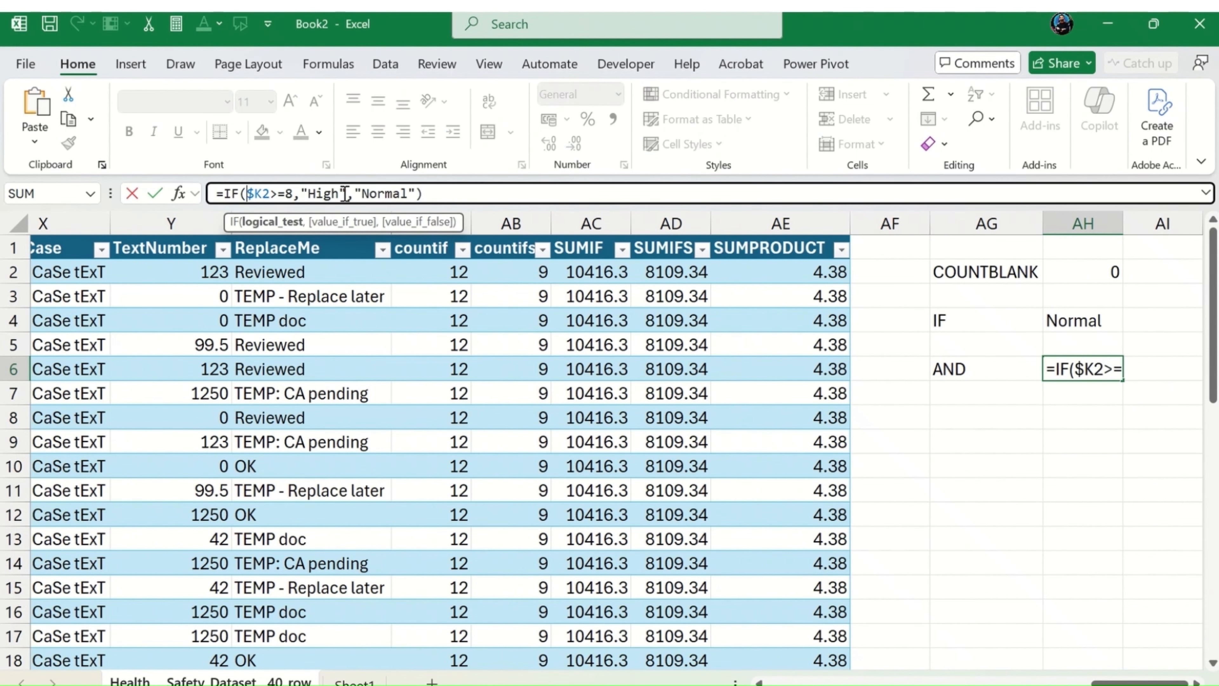
type("AND")
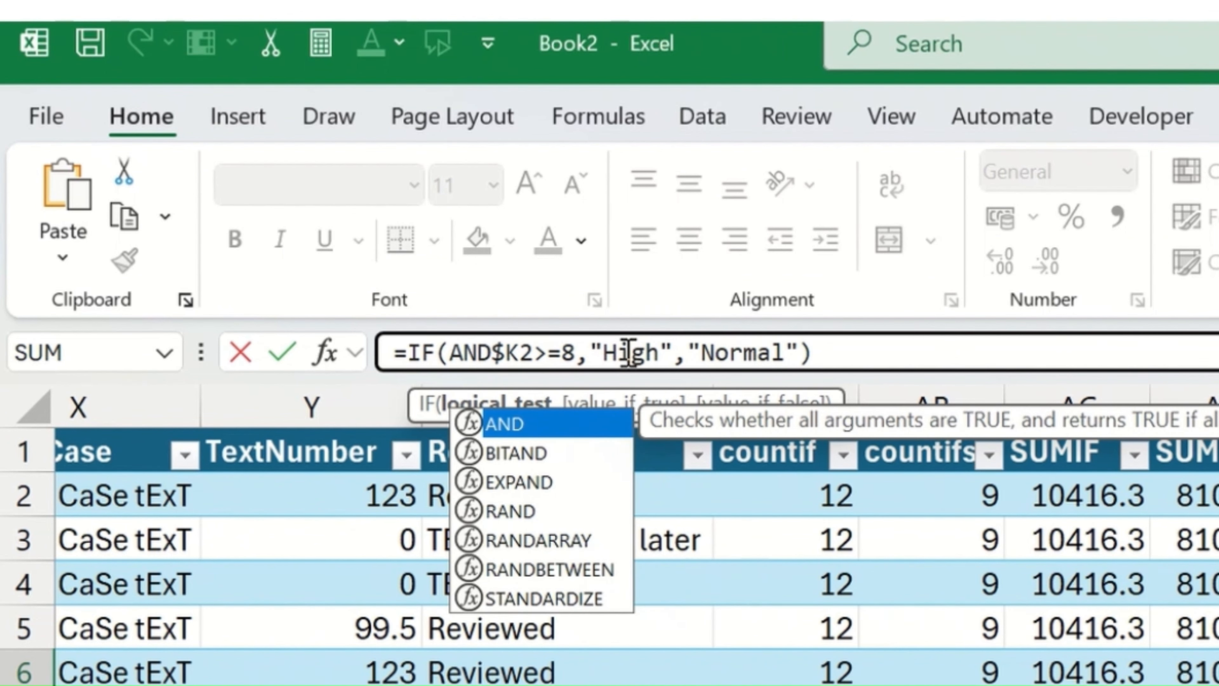
type("(")
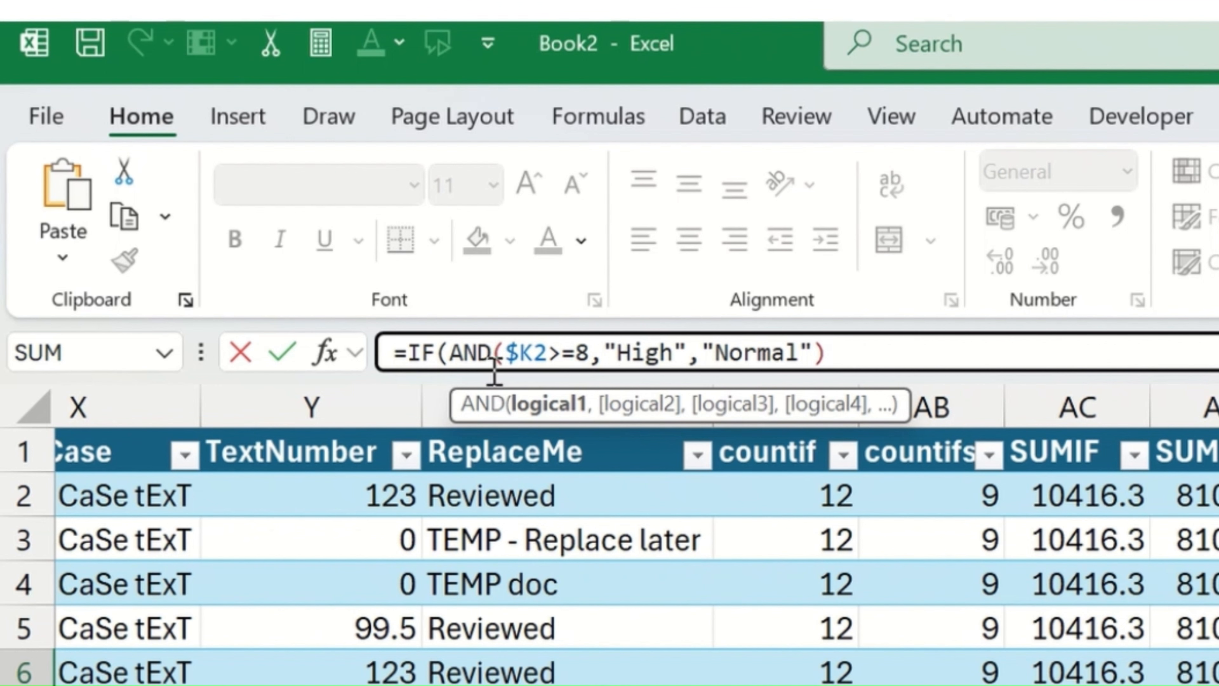
left_click(576, 354)
key("Delete")
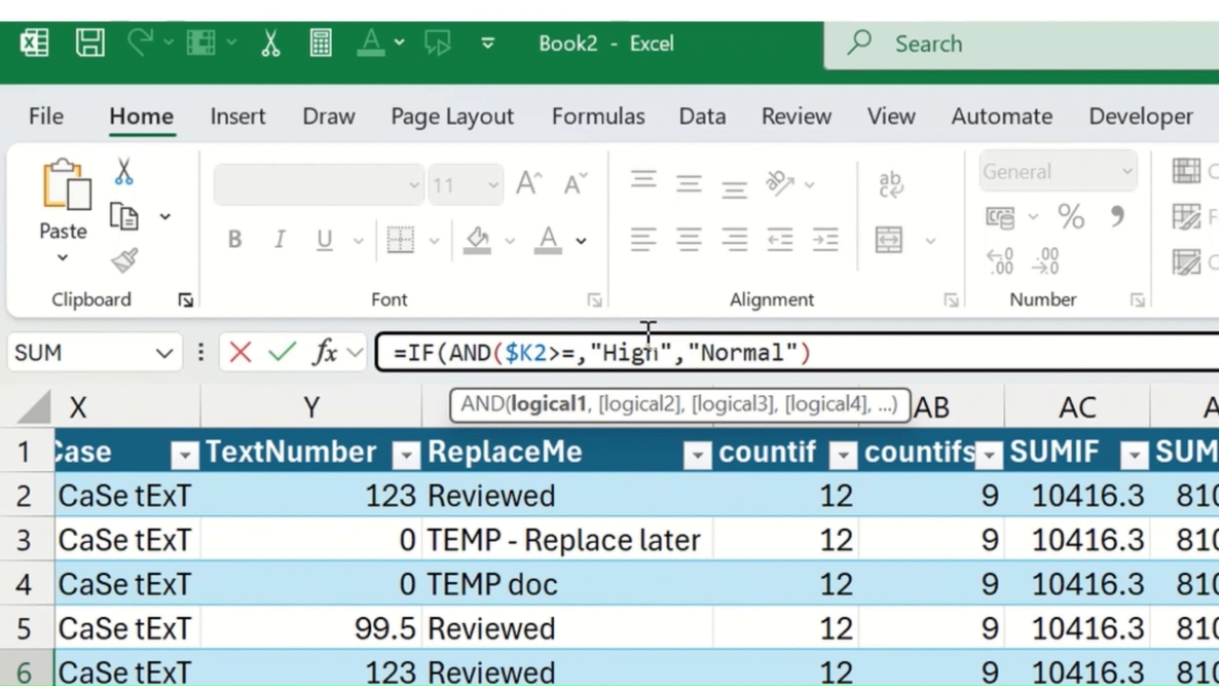
type("7")
key("Right")
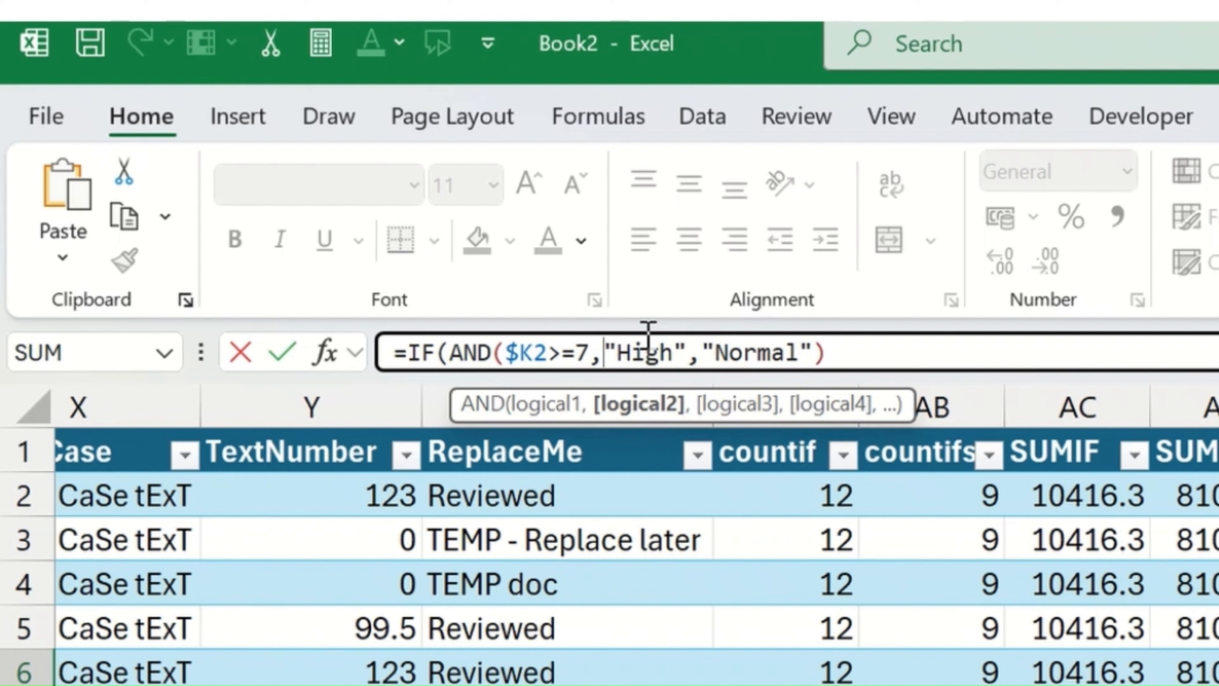
Step: Add $L2>0 as the second AND condition and close the AND function before the IF results
type("$")
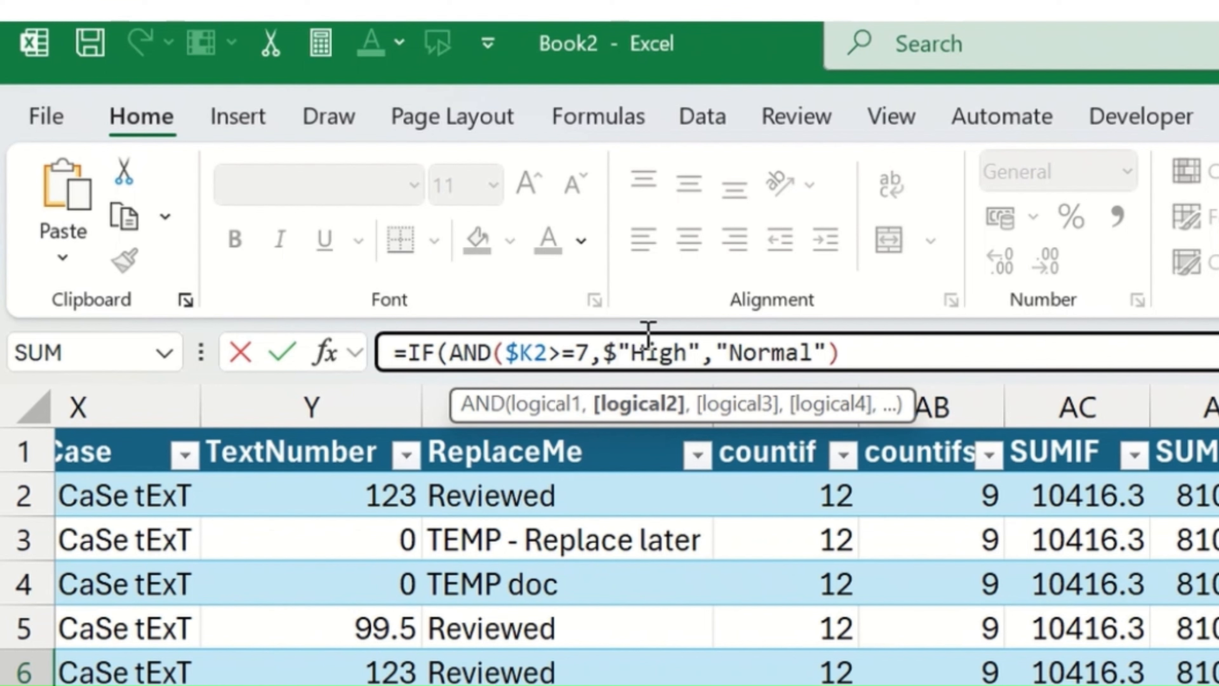
type("L")
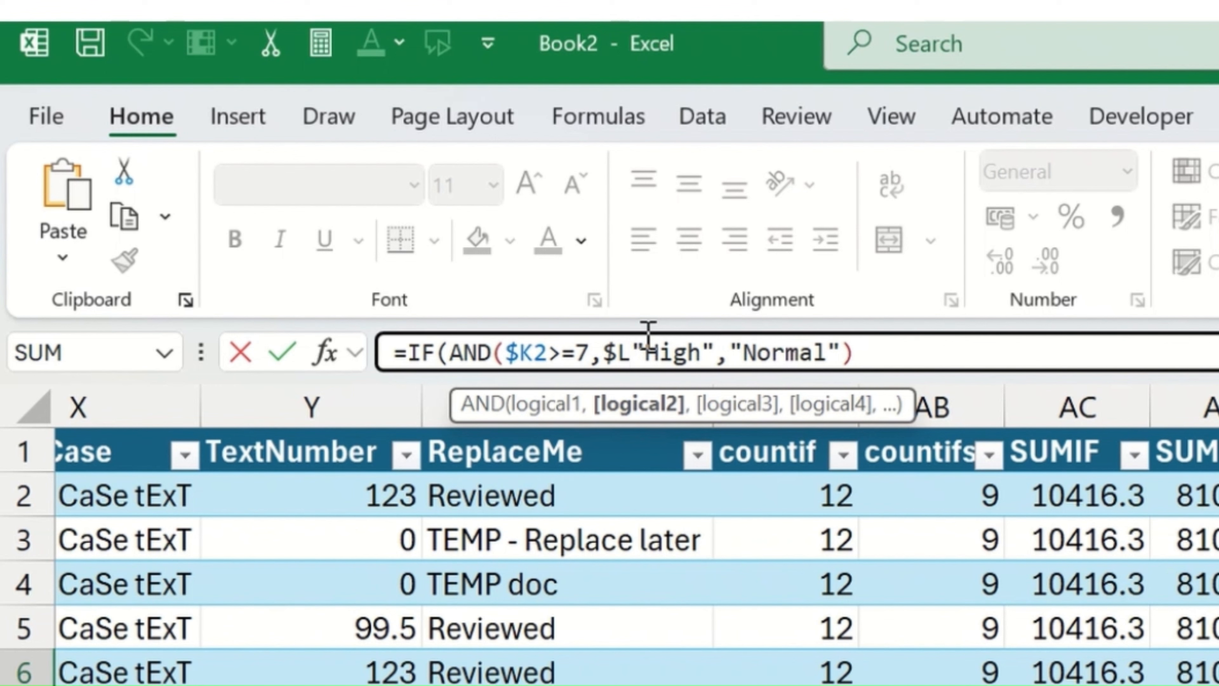
type("2")
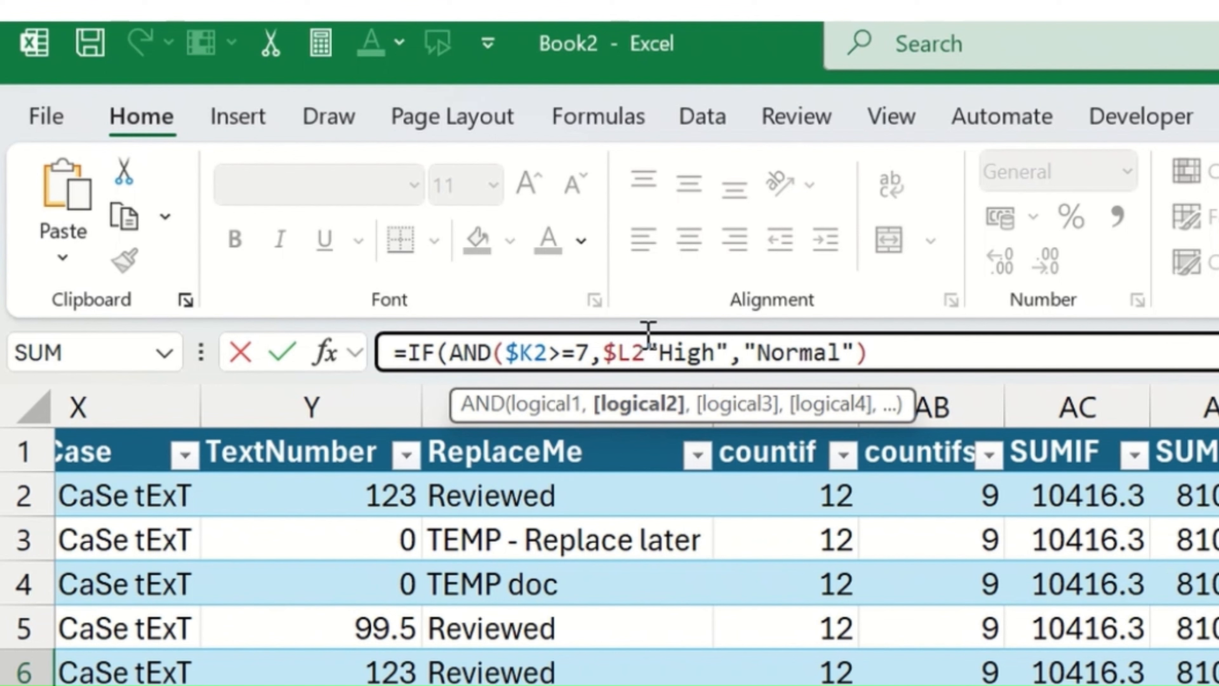
type(">0")
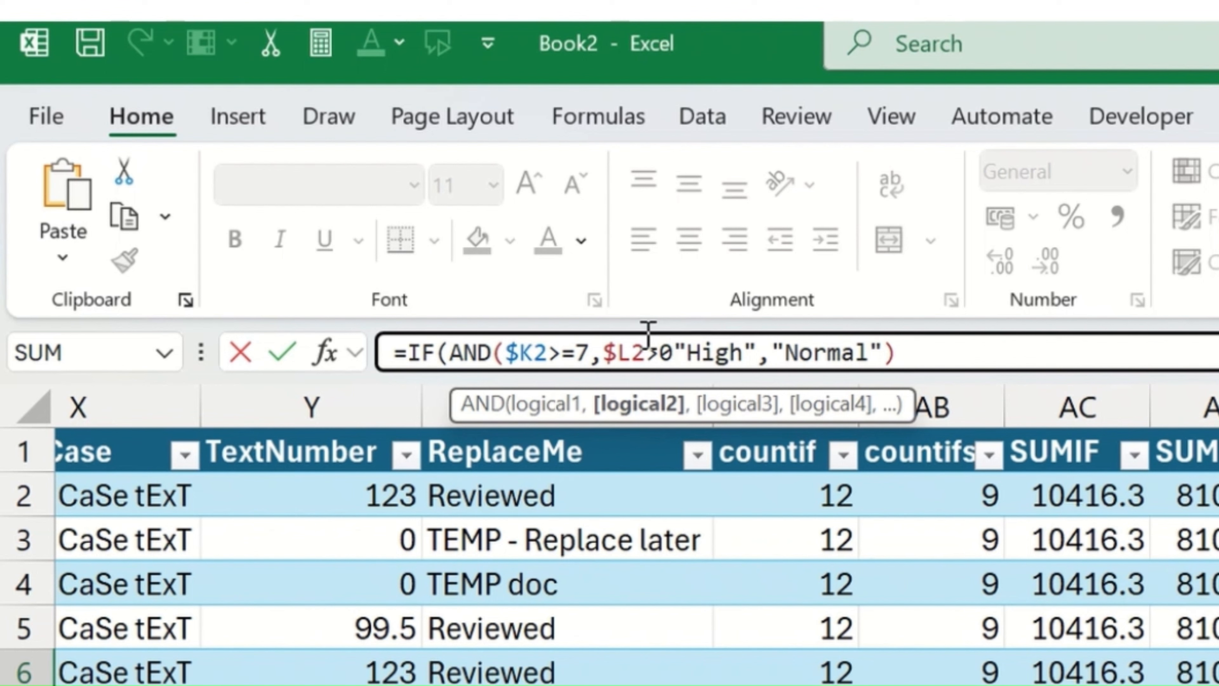
type(")")
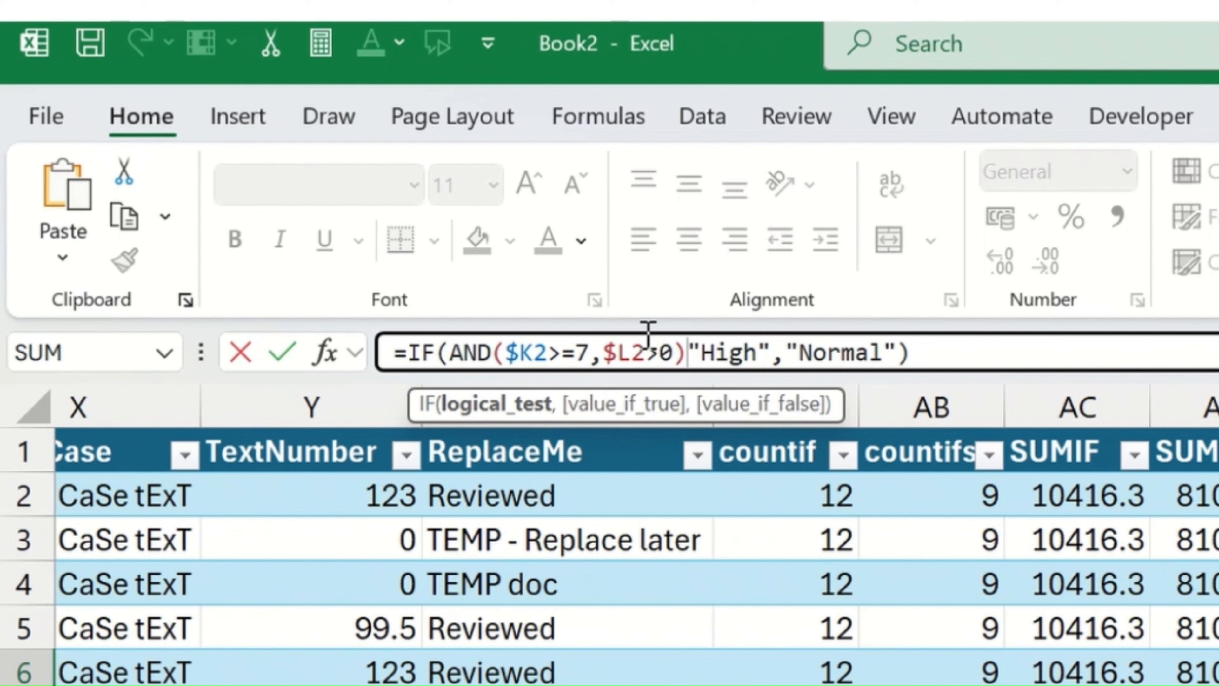
type(",")
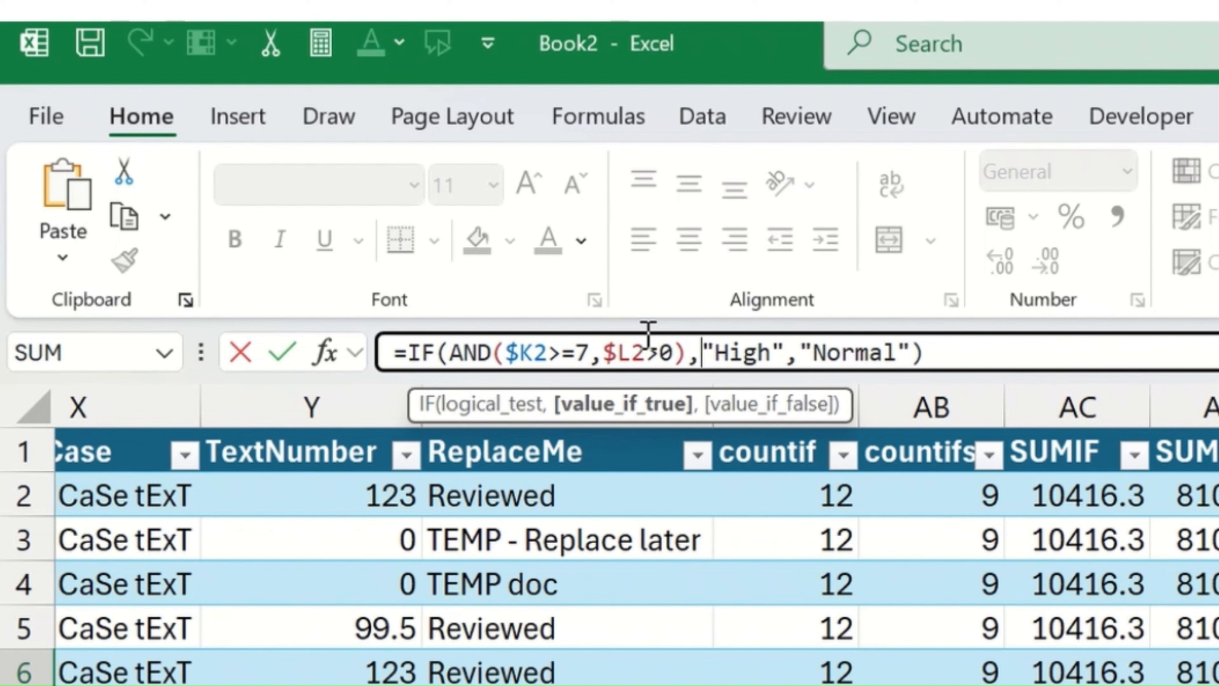
Step: Replace the IF formula's true result with "Investigate"
double_click(732, 353)
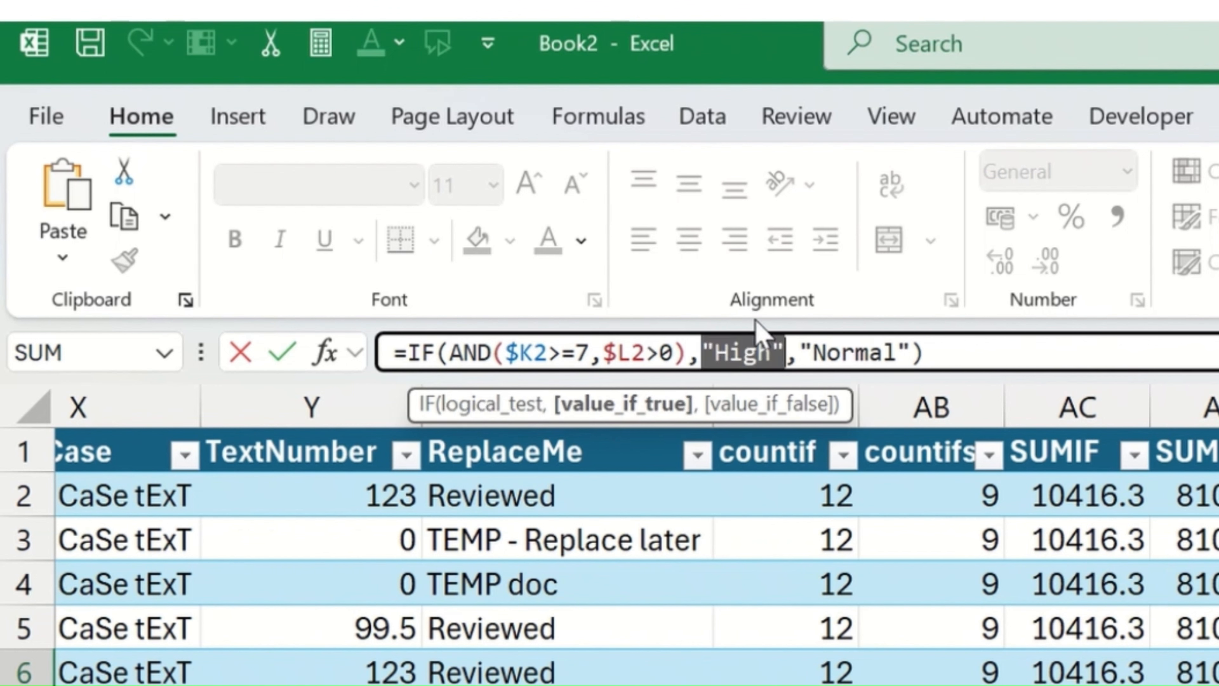
type("\"iNVE")
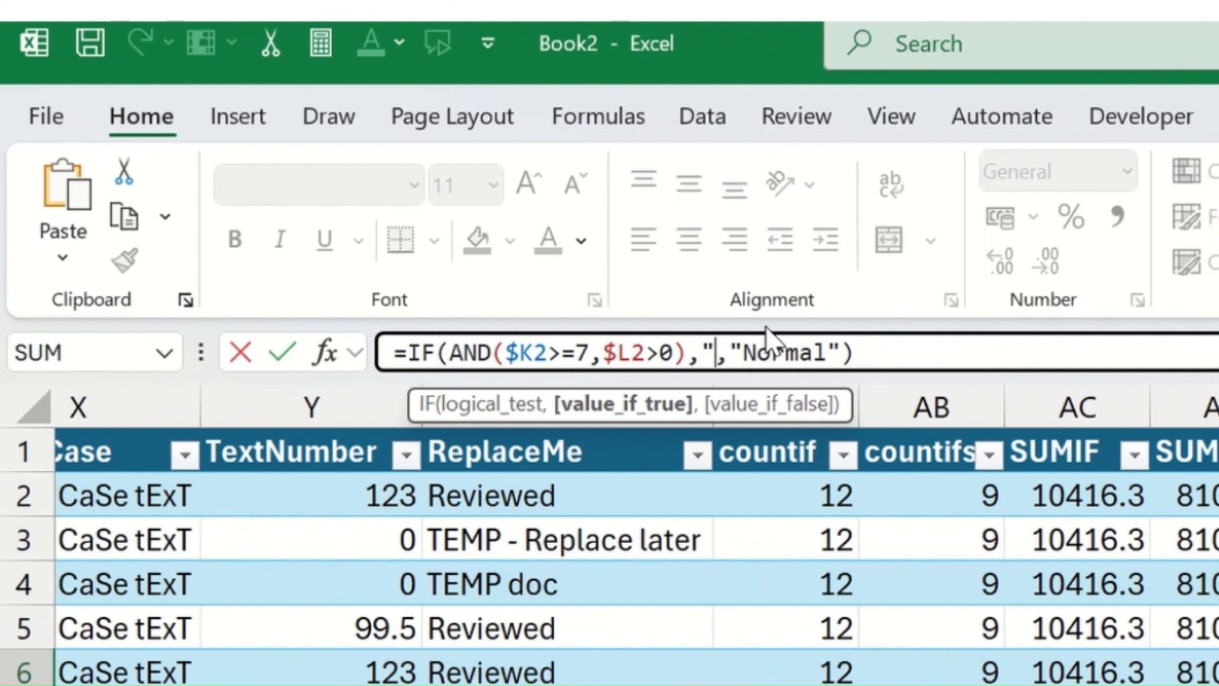
key("BackSpace")
key("BackSpace")
key("BackSpace")
key("BackSpace")
type("Invest")
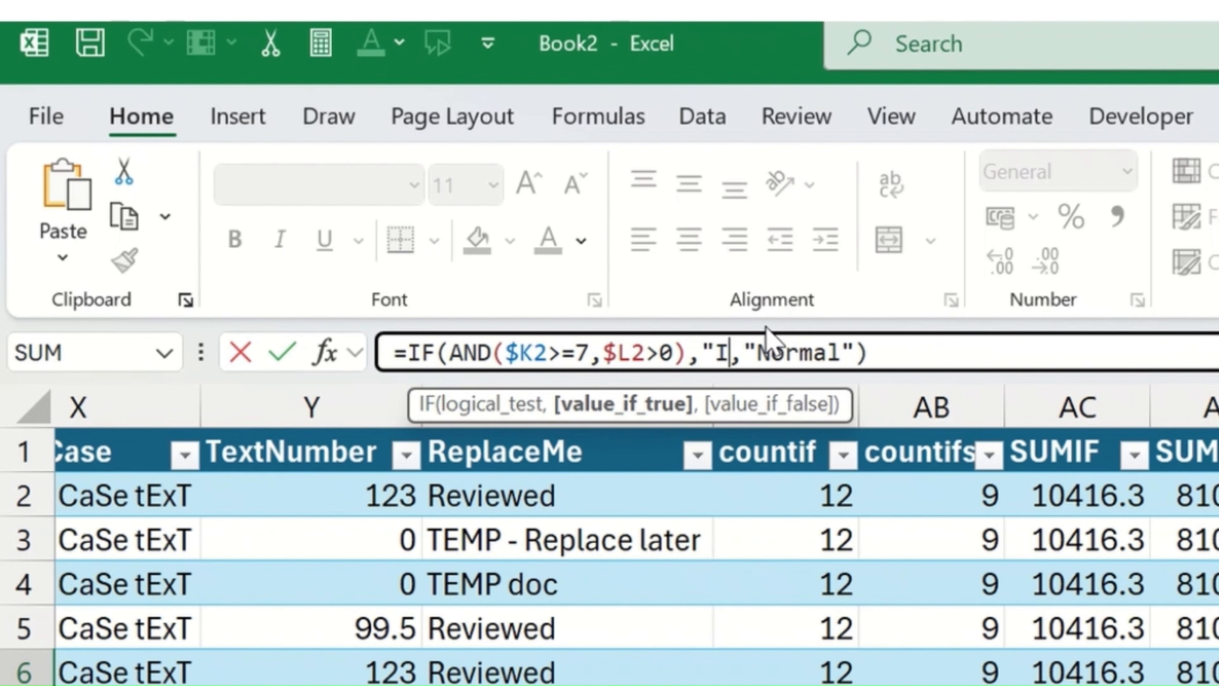
type("igate\"")
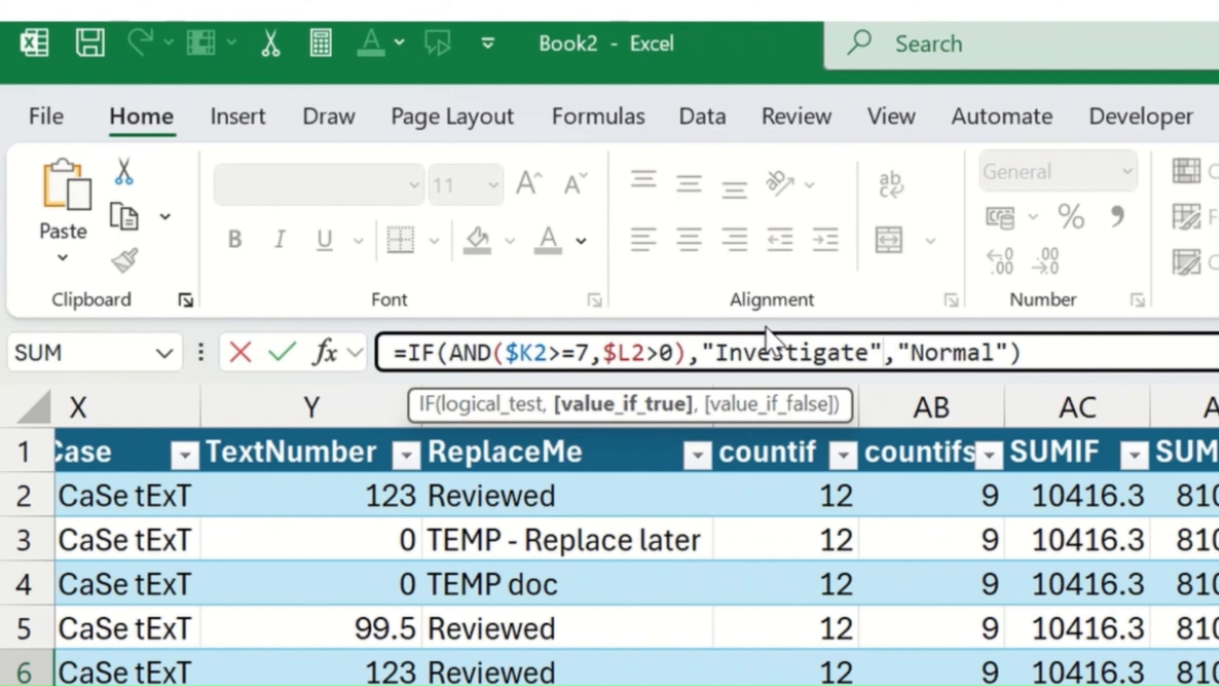
Step: Replace the IF formula's false result with "Ok"
key("Right")
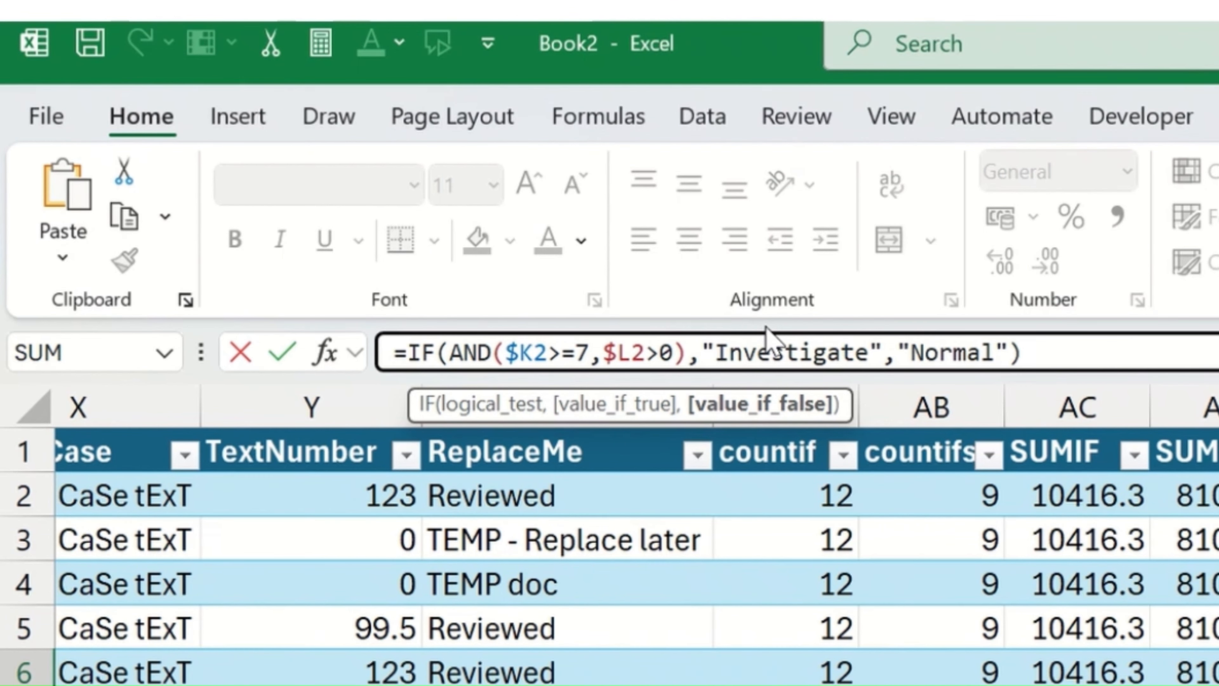
key("Delete")
key("Delete")
key("Delete")
key("Delete")
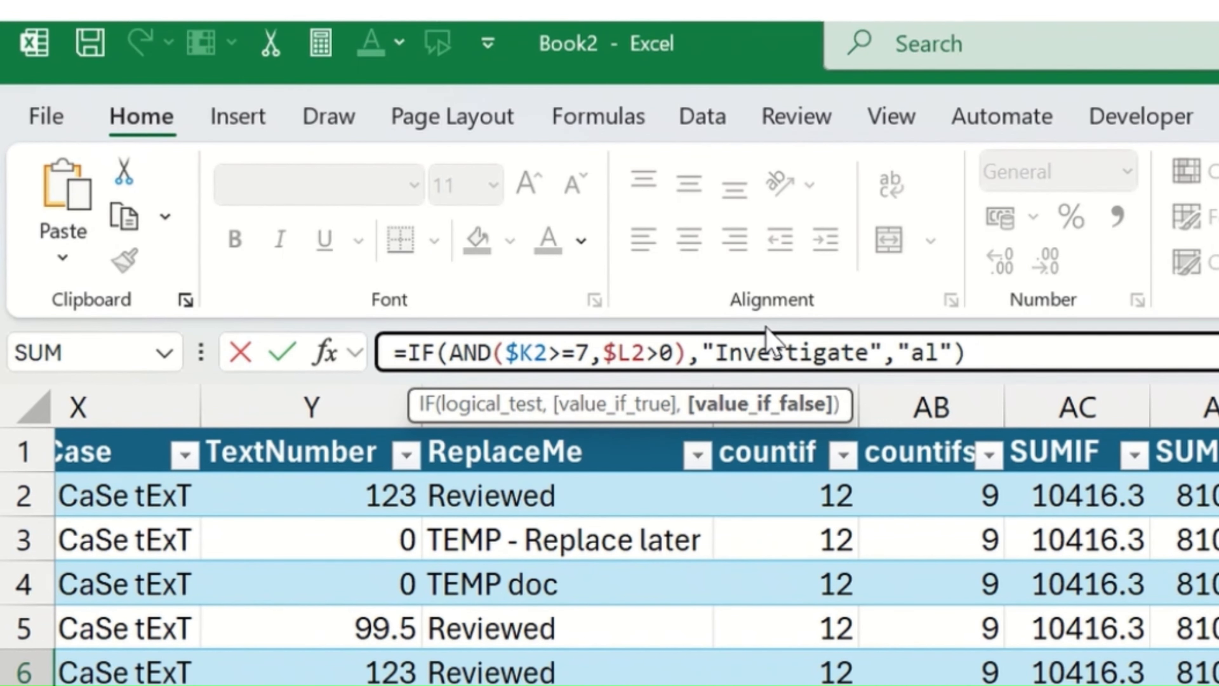
key("Delete")
key("Delete")
type("Ok")
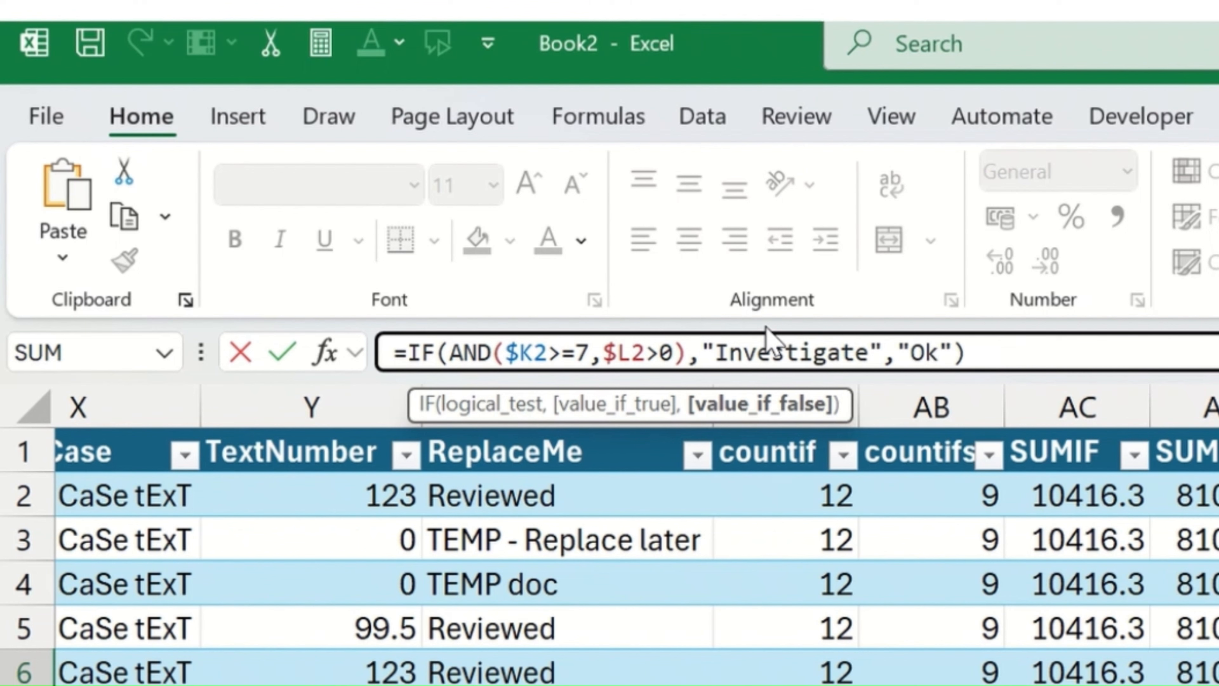
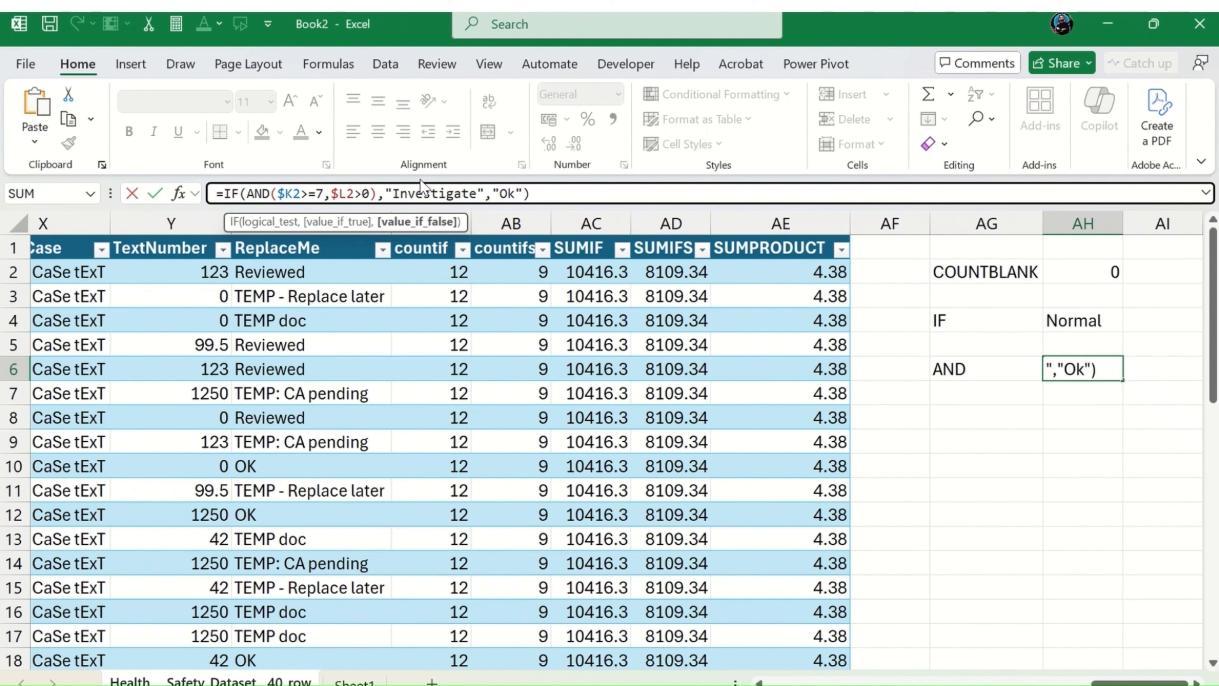
Step: Commit the combined IF and AND formula and reselect its result cell AH6
key("Return")
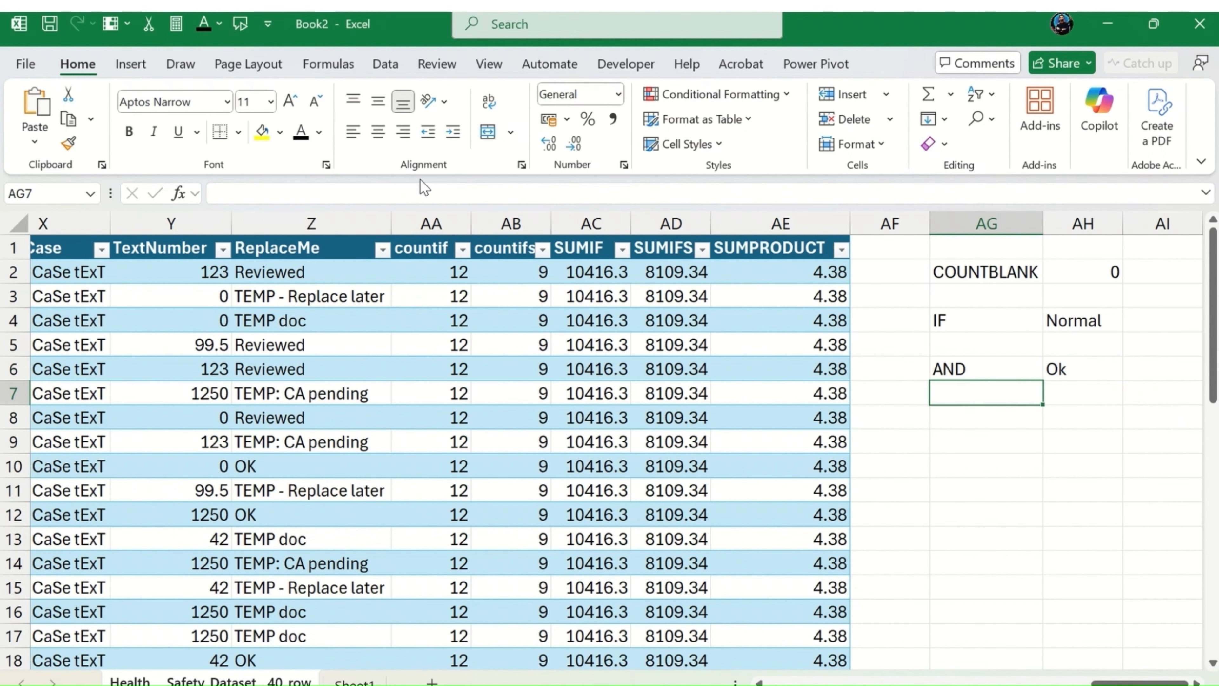
key("Up")
key("Right")
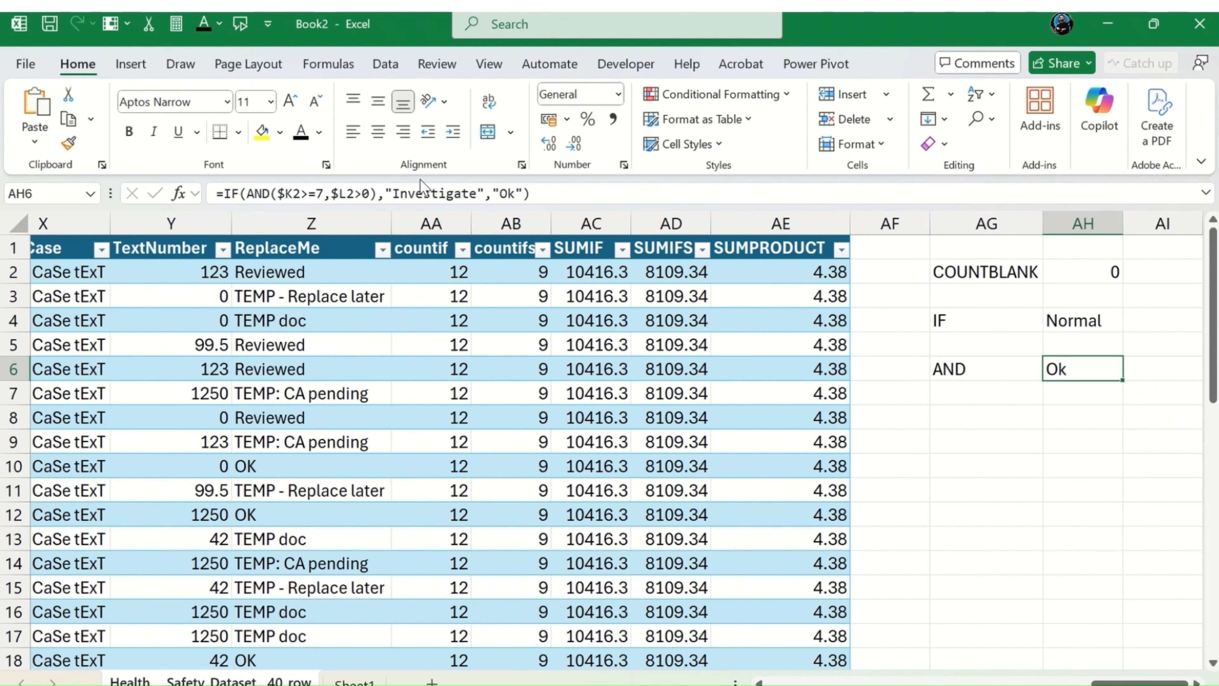
Step: Move the IF and AND formula from AH6 to AF2 so it fills a new table column
key("ctrl+c")
key("Left")
key("Left")
key("Up")
key("Up")
key("Up")
key("Up")
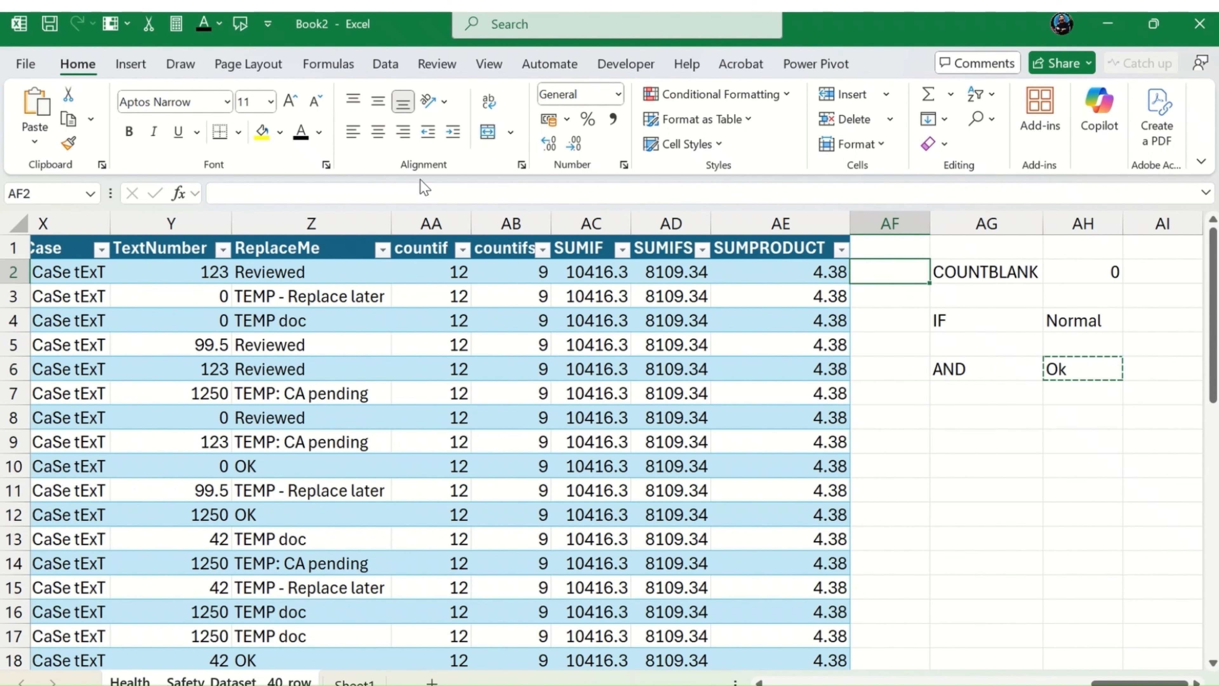
key("ctrl+v")
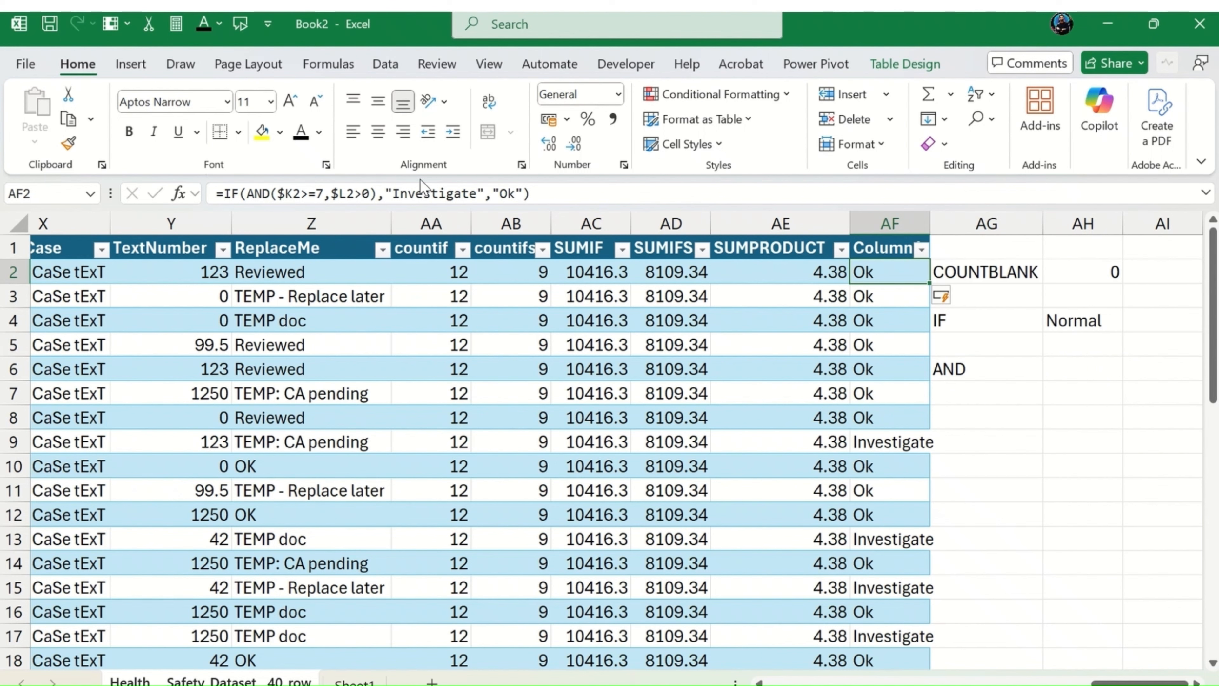
Step: Look through column AF to see which rows the IF and AND formula flags as "Investigate" or "Ok"
key("Down")
key("Down")
key("Down")
key("Down")
key("Down")
key("Down")
key("Down")
key("Down")
key("Down")
key("Up")
key("Up")
key("Up")
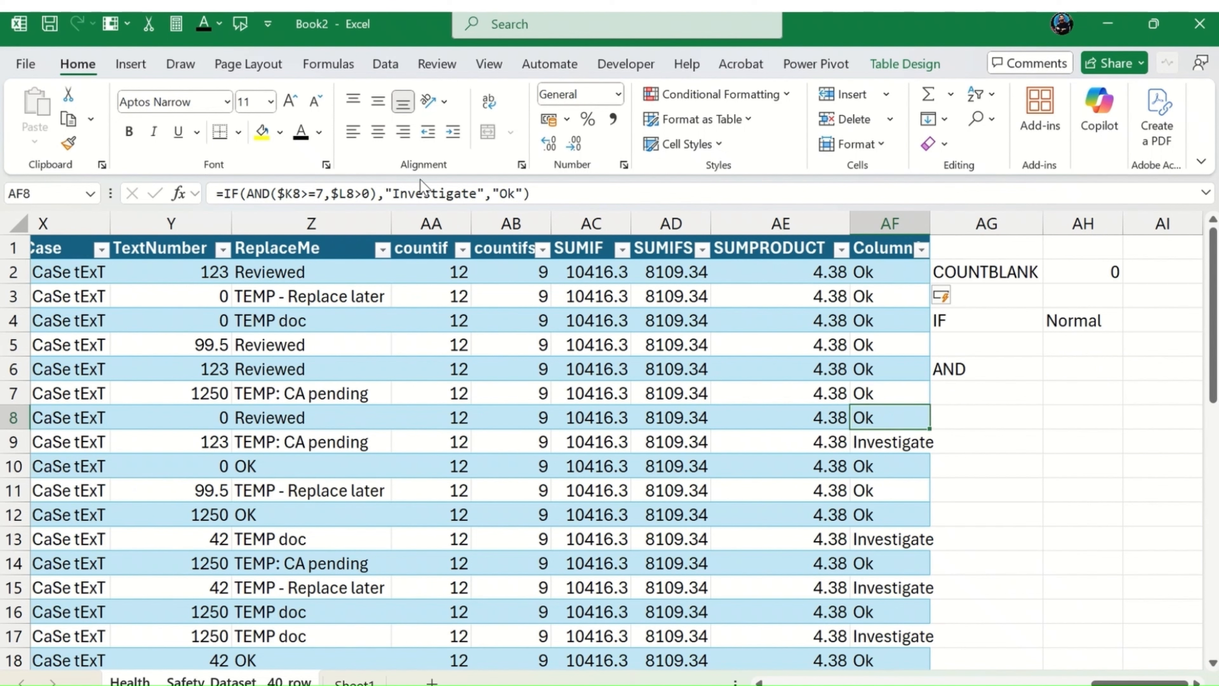
key("Down")
key("Down")
key("Up")
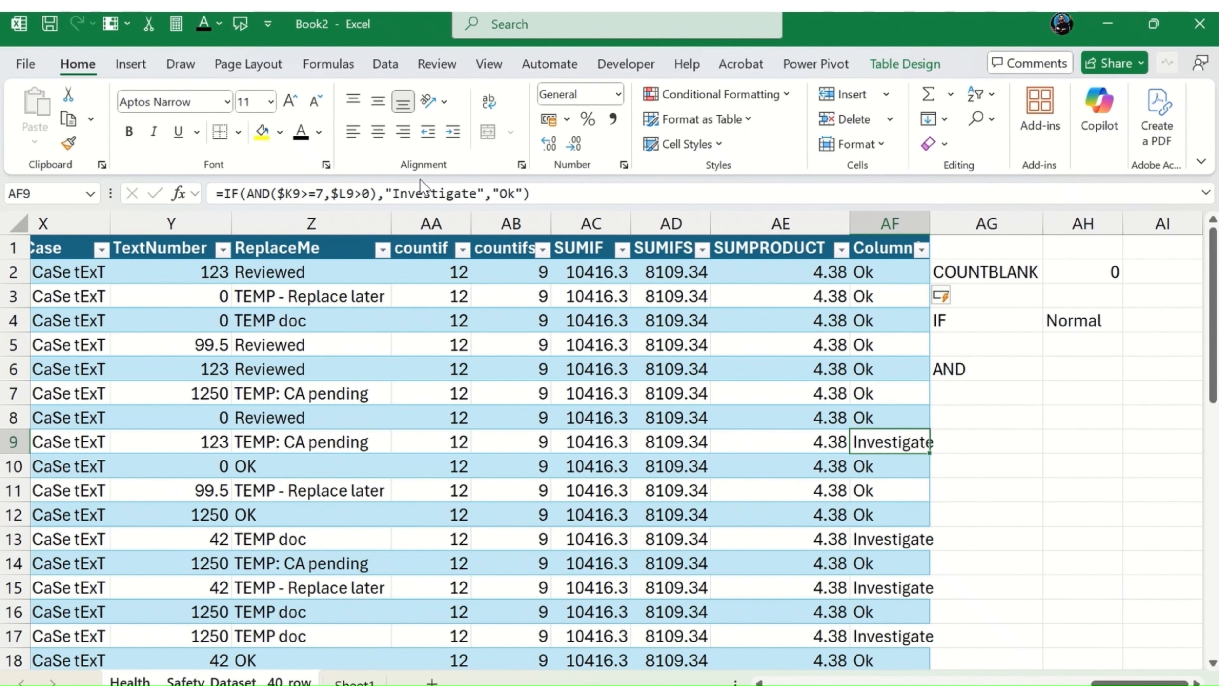
key("Down")
key("Down")
key("Down")
key("Down")
key("Down")
key("Down")
key("Down")
key("Down")
key("Down")
key("Down")
key("Down")
key("Down")
key("Down")
key("Down")
key("Down")
key("Down")
key("Down")
key("Down")
key("Down")
key("Down")
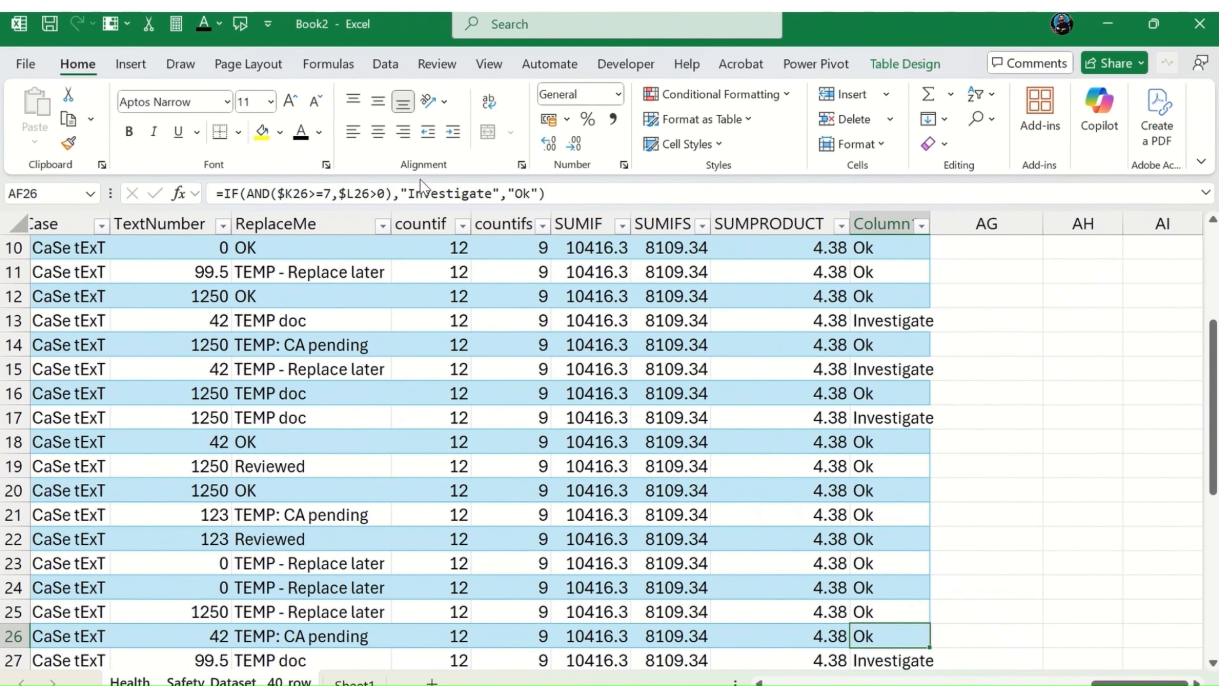
key("Down")
key("Down")
key("Down")
key("Down")
key("Down")
key("Down")
key("Down")
key("Down")
key("Down")
key("Down")
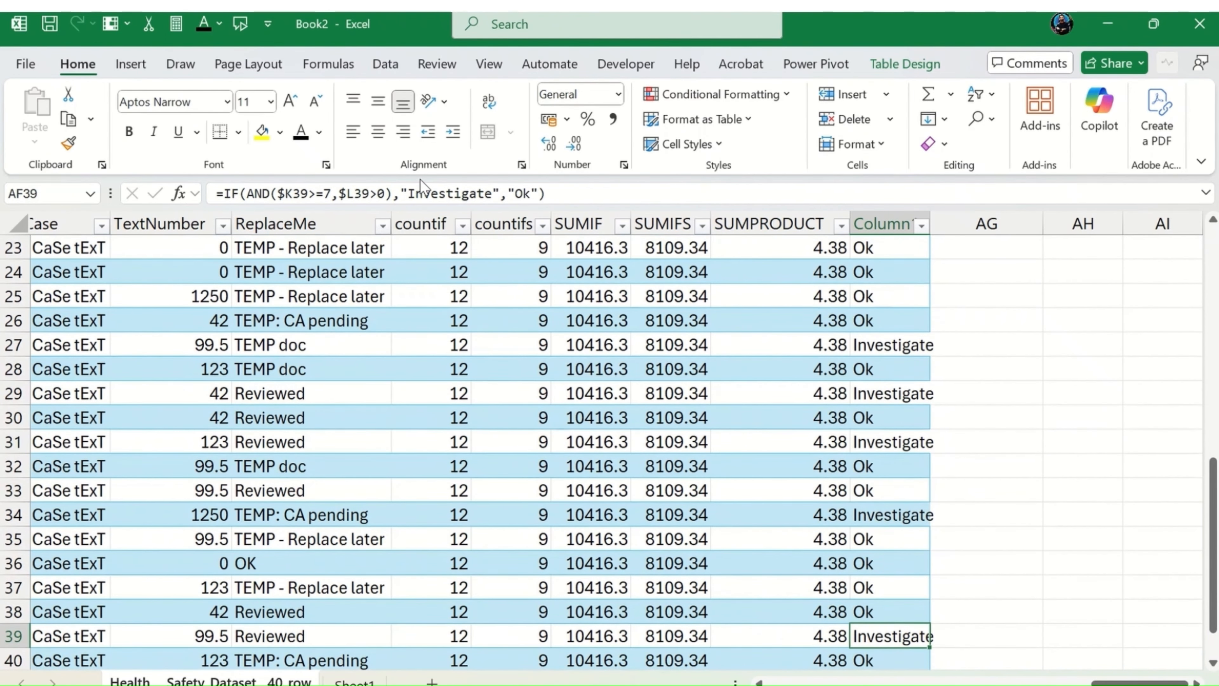
Step: Undo the column fill and the formula's move to AF2, and clear the pending cut of AH6
key("ctrl+Up")
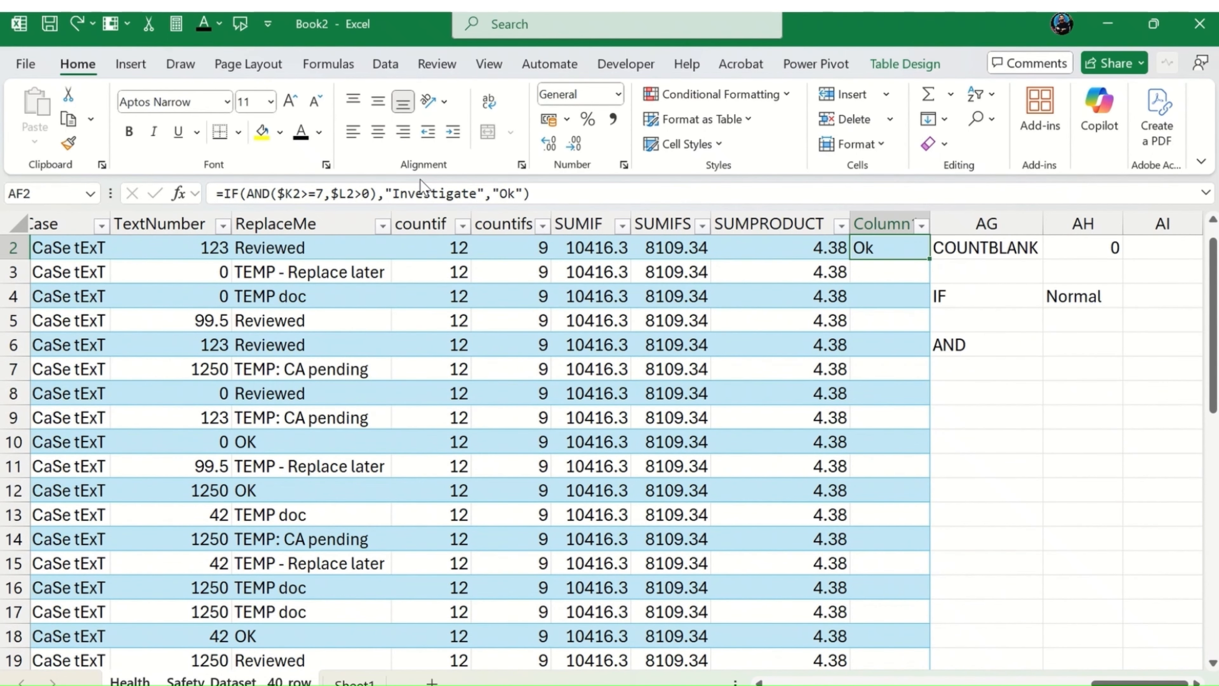
key("ctrl+z")
key("ctrl+z")
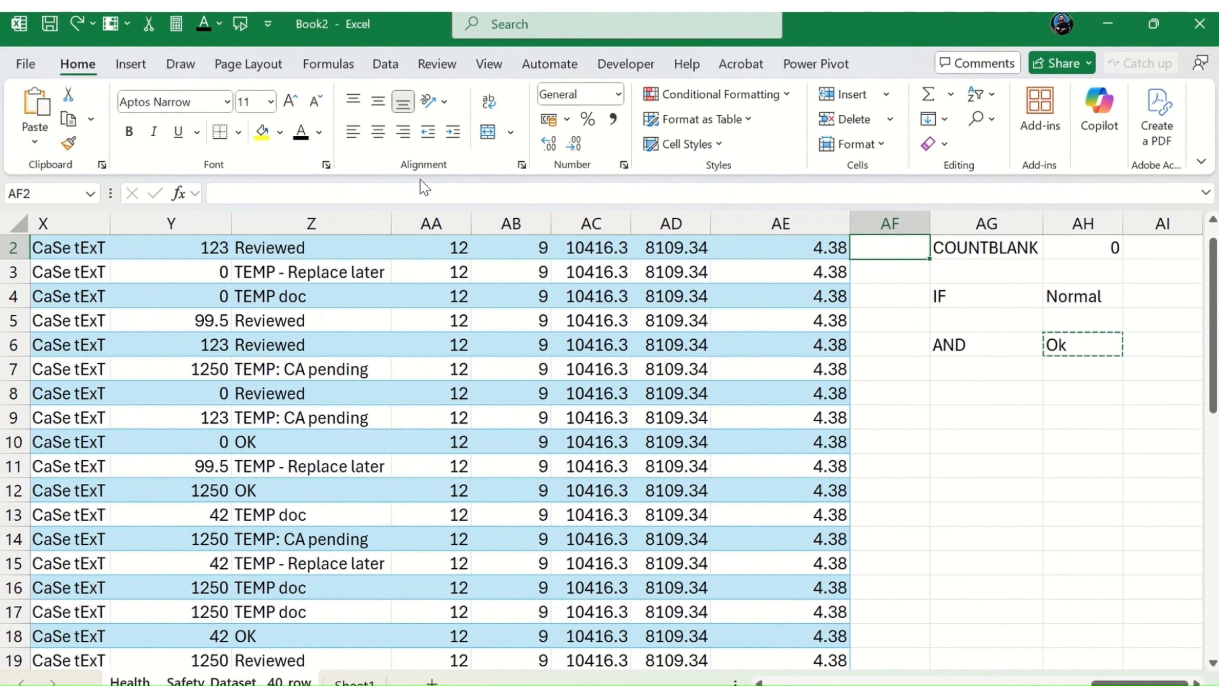
key("Escape")
key("Down")
key("Down")
key("Down")
key("Down")
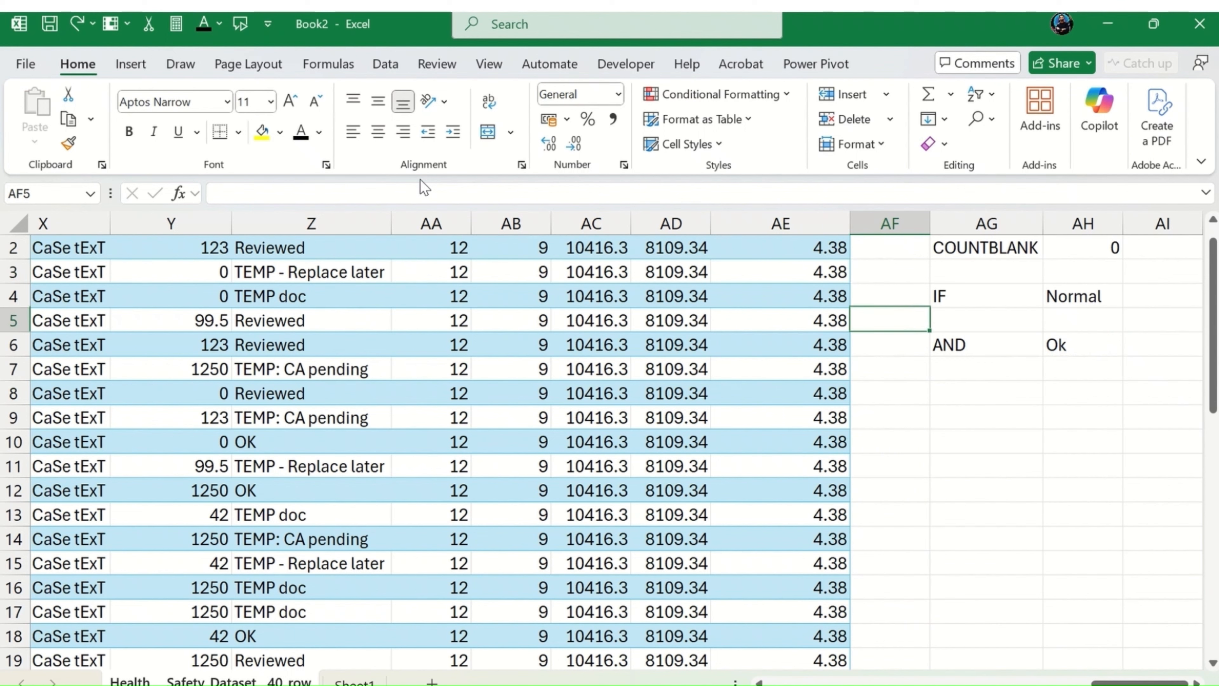
key("Right")
key("Down")
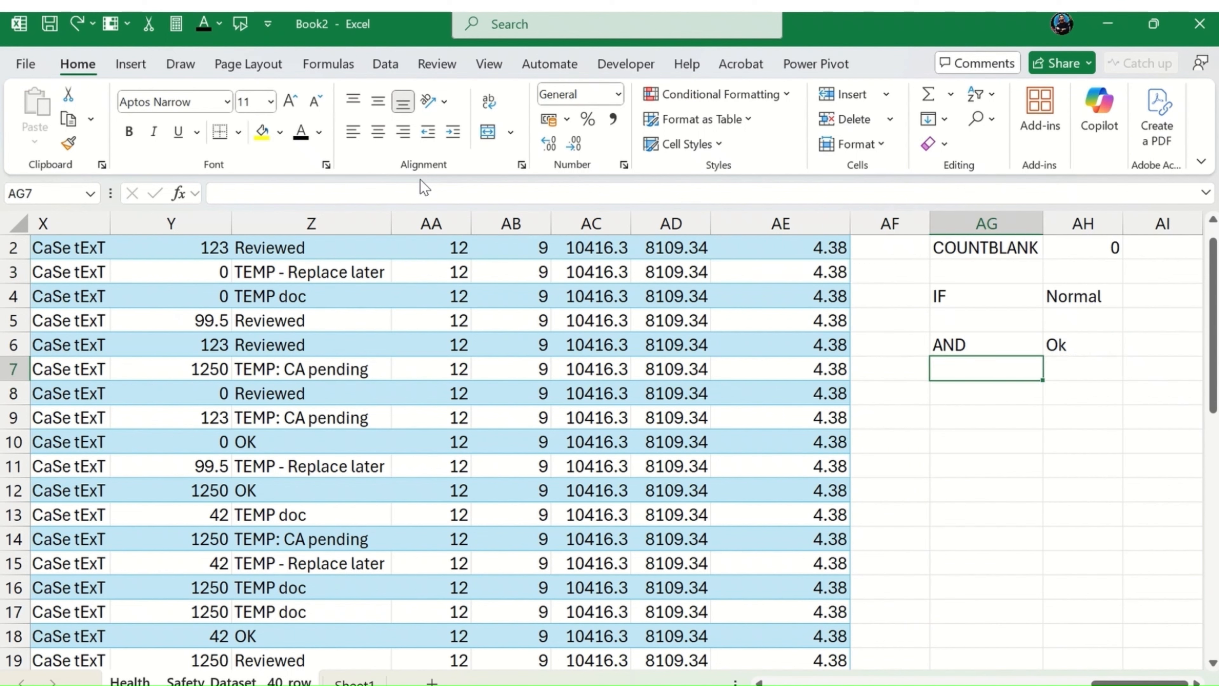
key("Right")
key("Down")
key("Left")
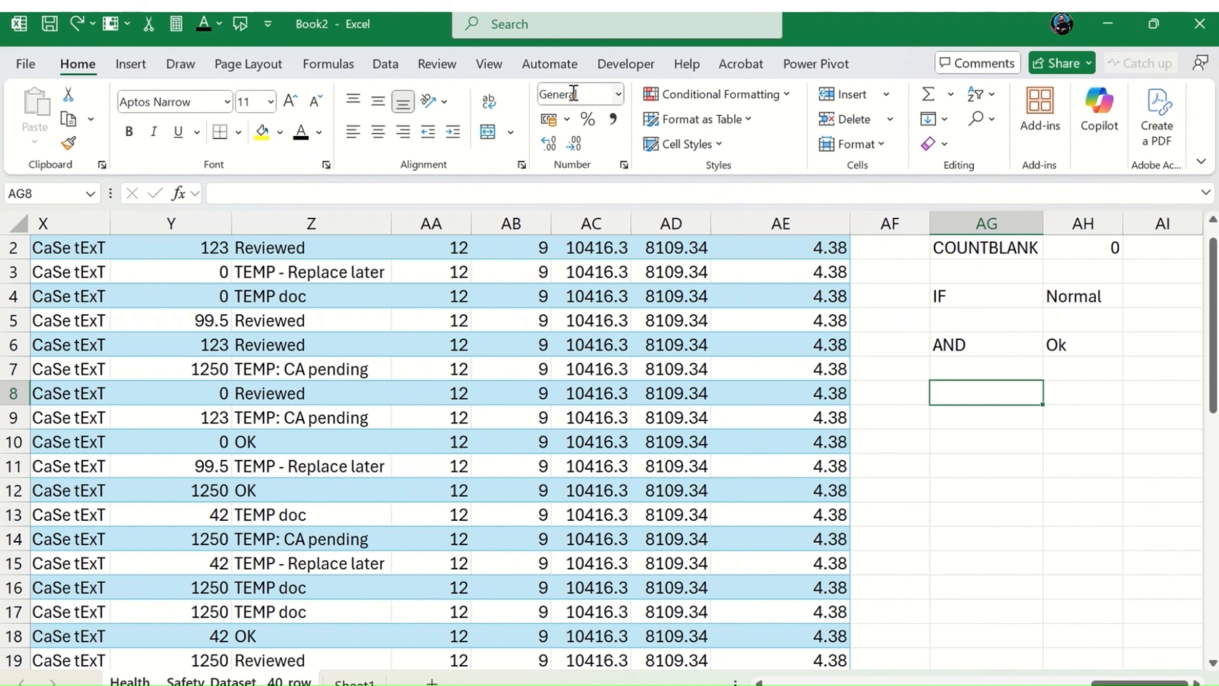
Step: Copy the full text of the IF and AND formula from AH6 without changing the cell
left_click(1091, 343)
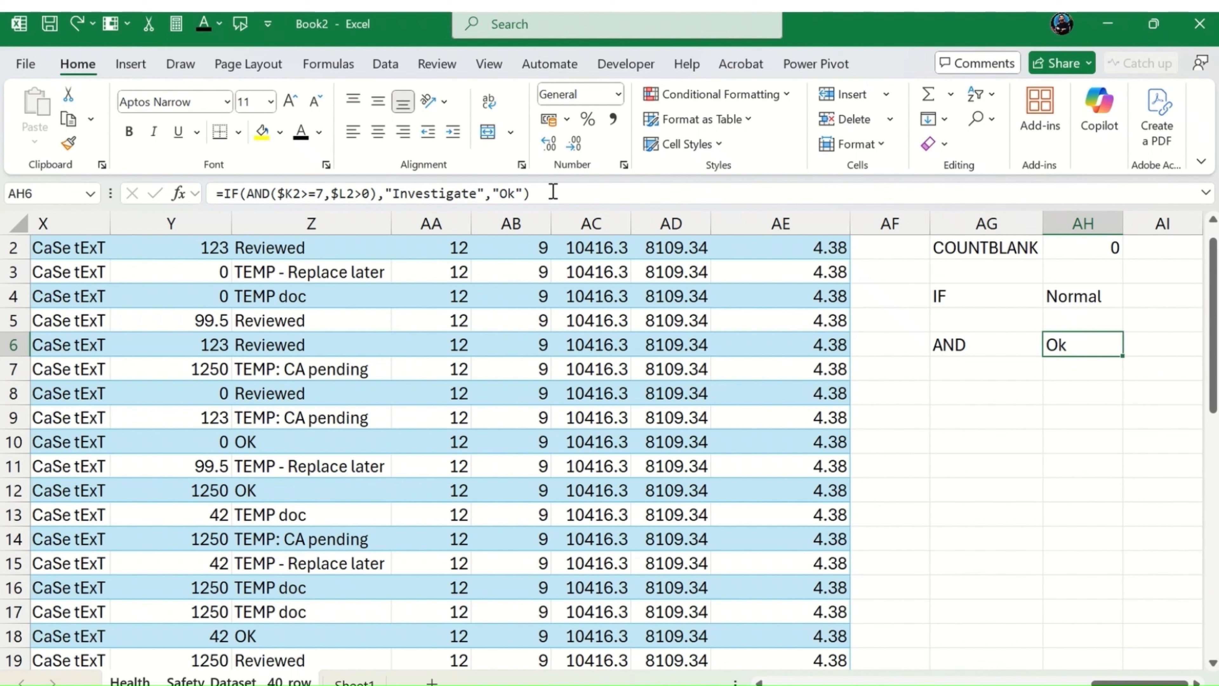
left_click_drag(554, 192, 5, 161)
key("ctrl+c")
key("Escape")
left_click(1065, 393)
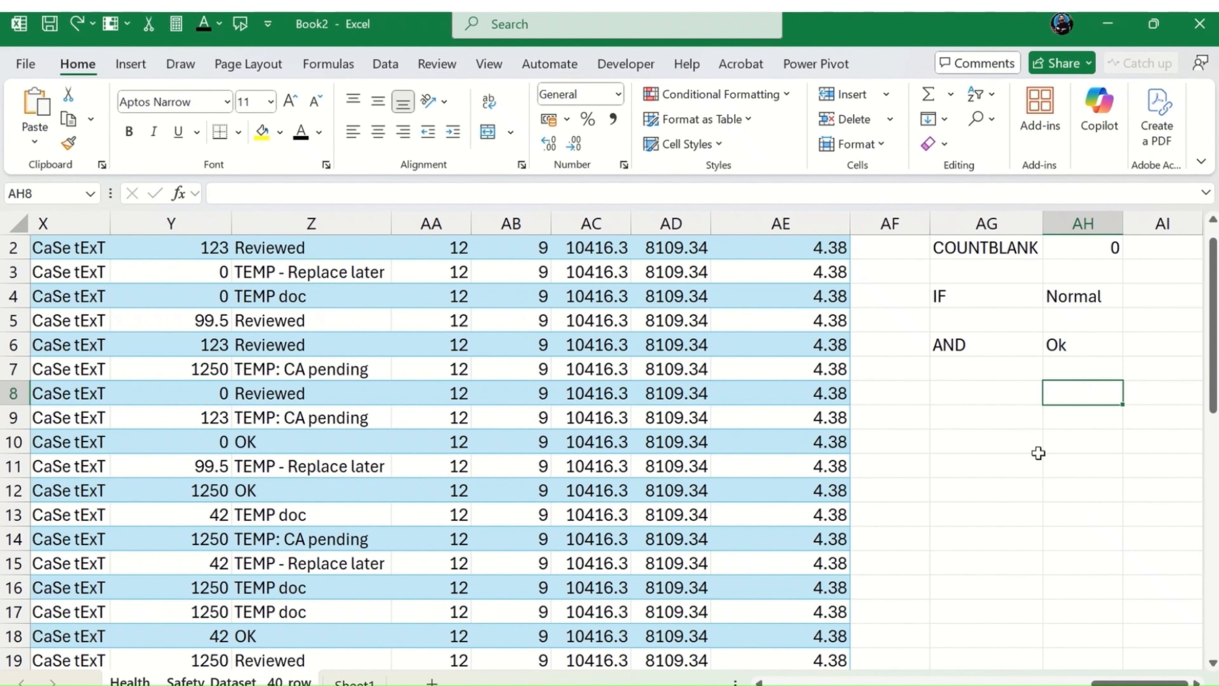
Step: Enter the label "OR" in cell AG8 below the AND label
left_click(944, 394)
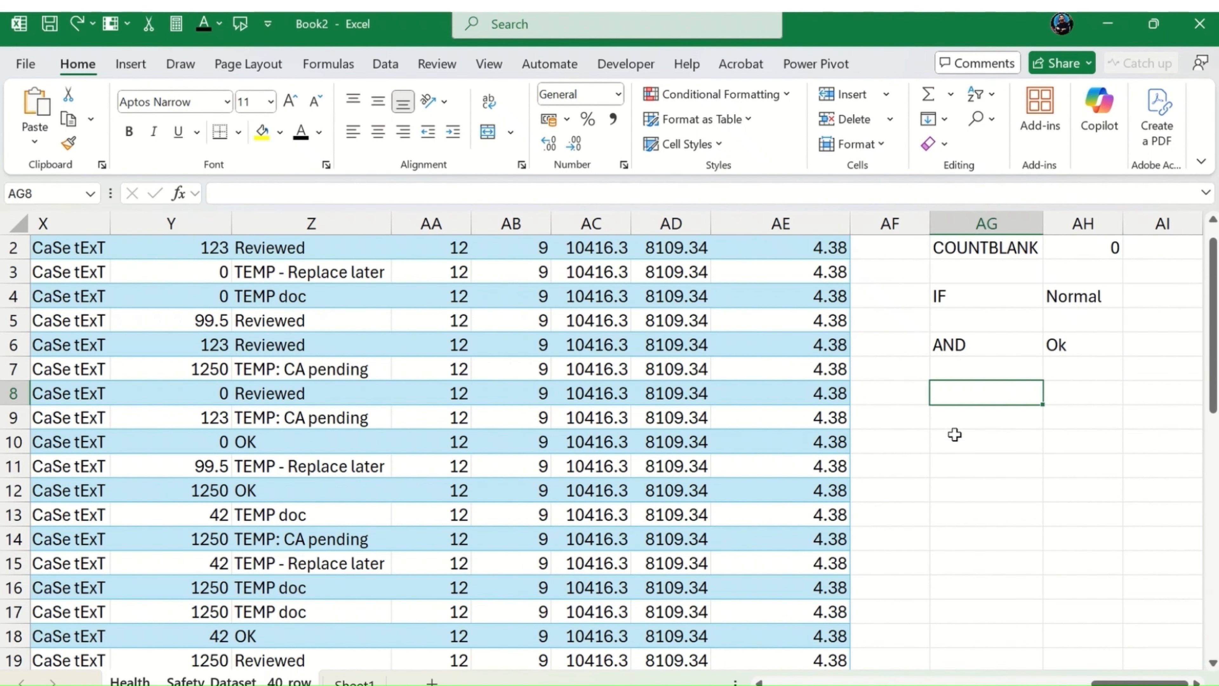
type("OR")
key("Tab")
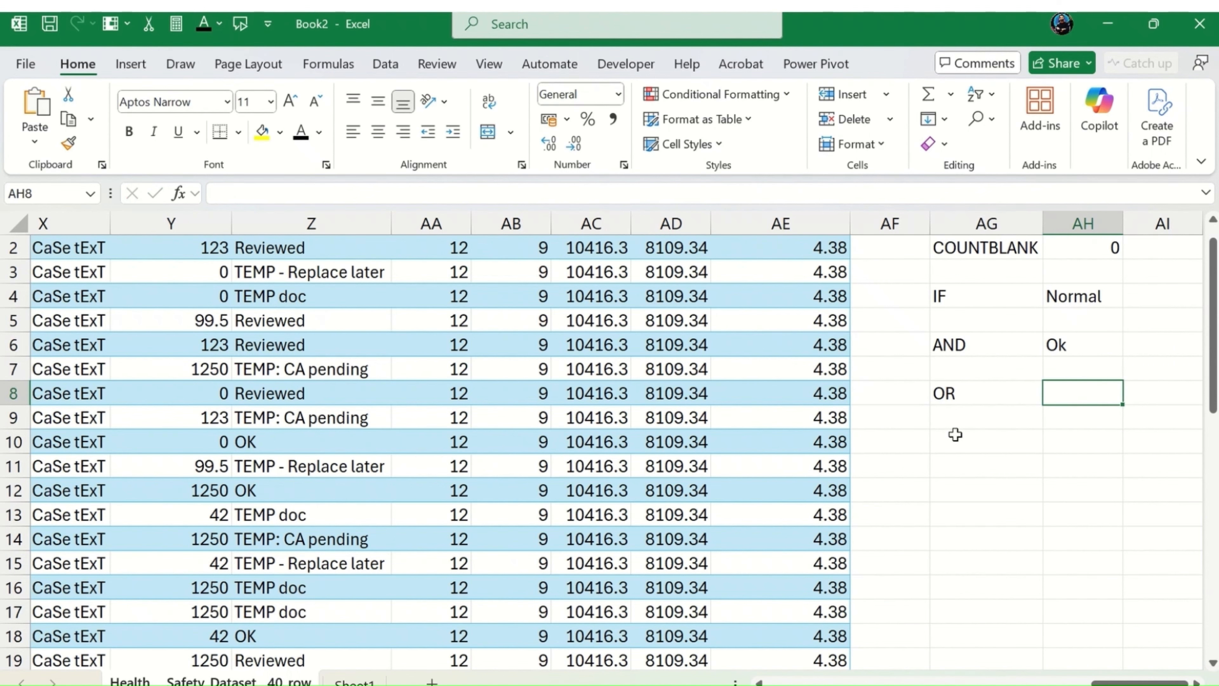
Step: Paste the copied formula text into AH8 and replace its AND function with OR
left_click(379, 194)
key("ctrl+v")
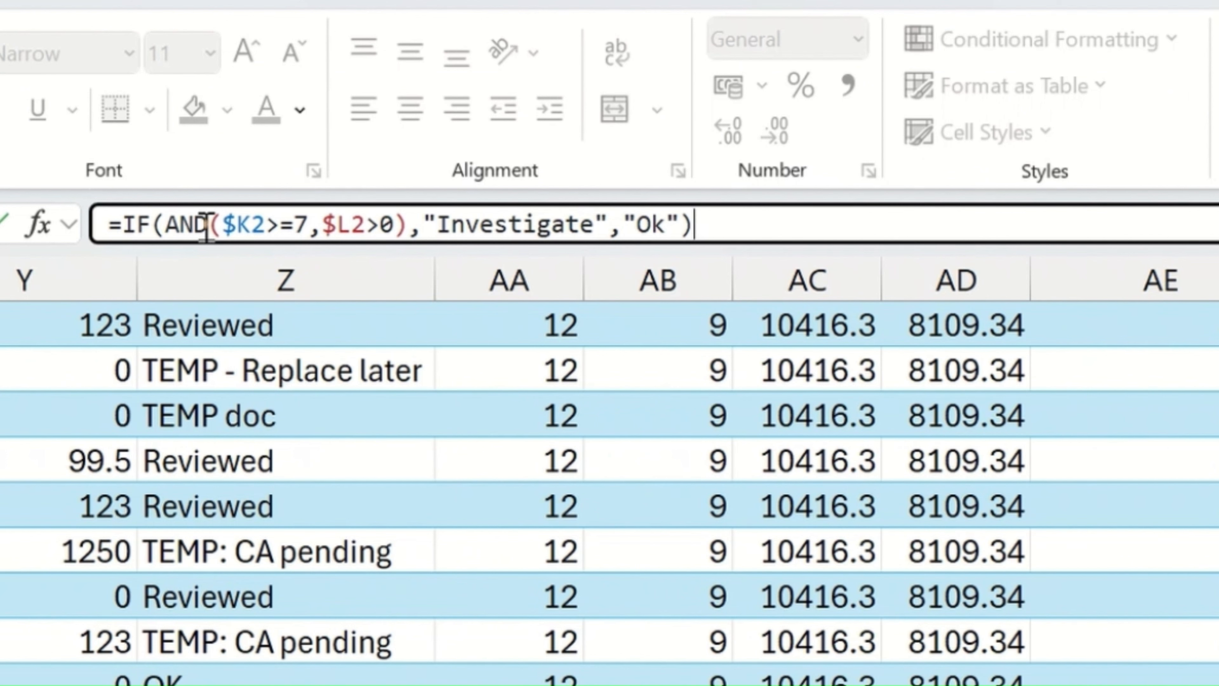
double_click(207, 226)
type("o")
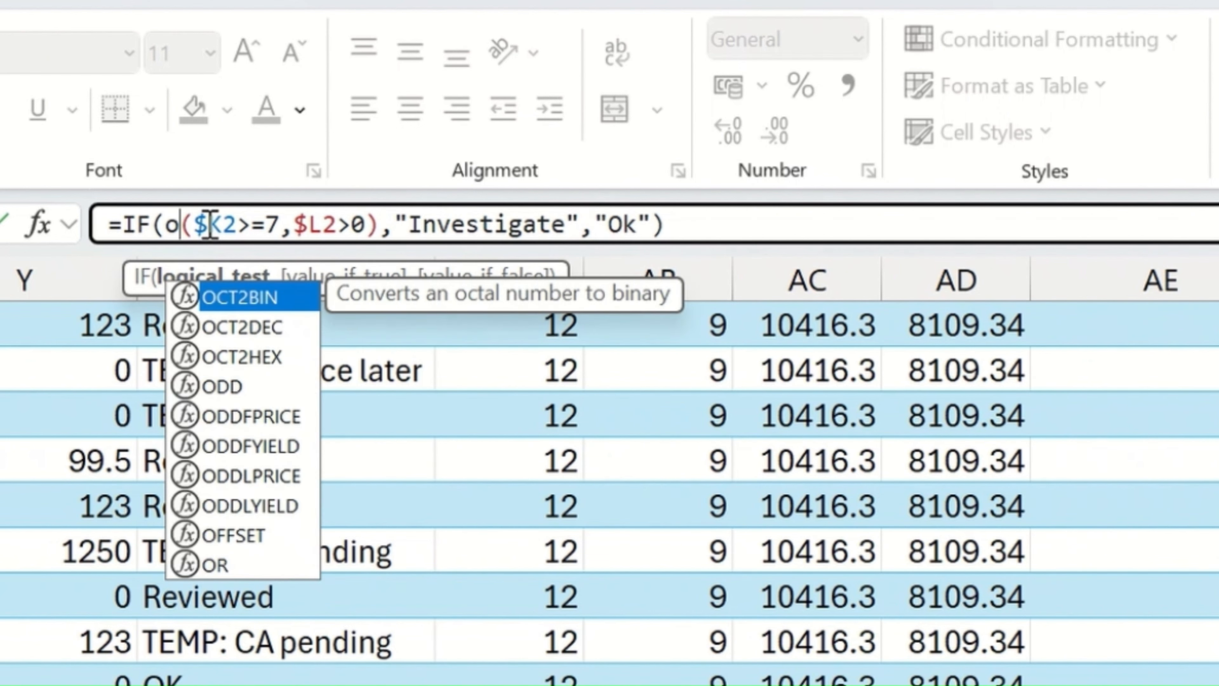
type("r")
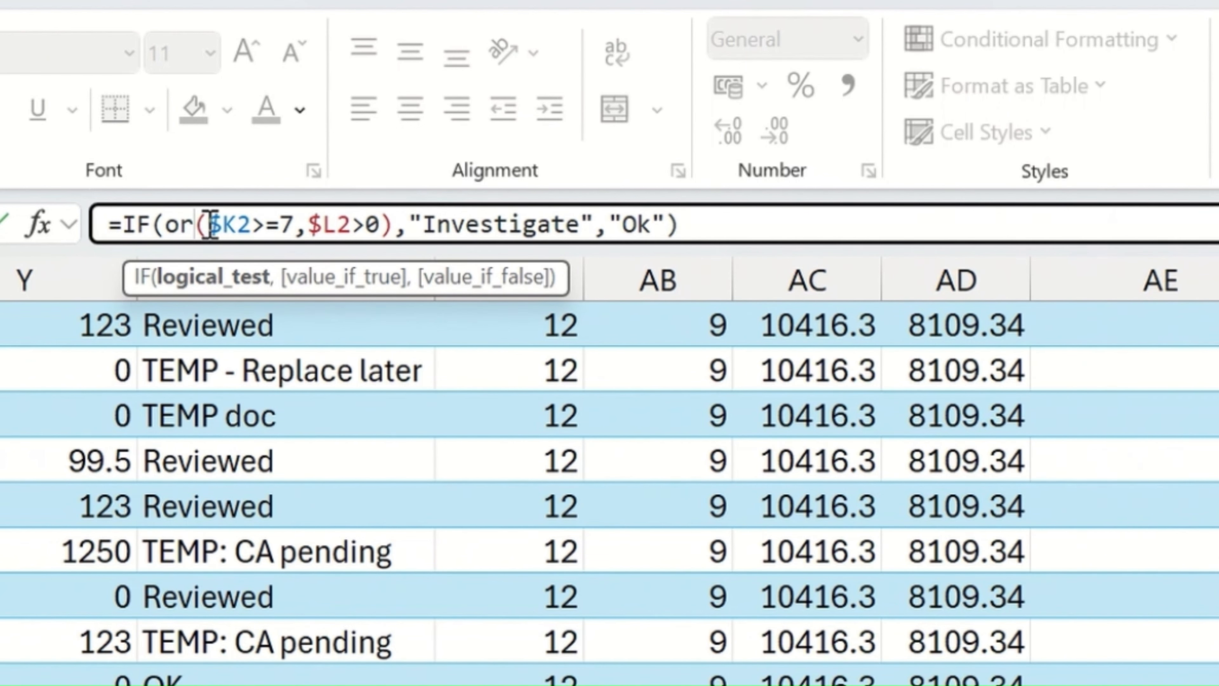
key("BackSpace")
key("BackSpace")
type("or")
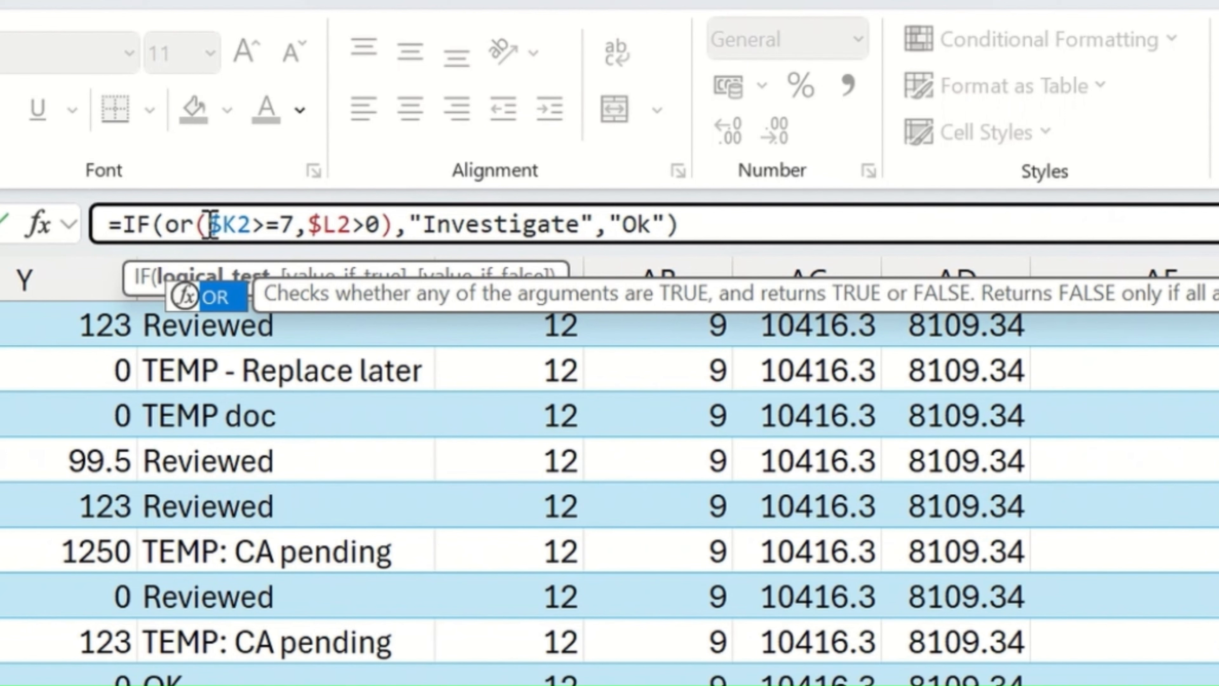
key("Tab")
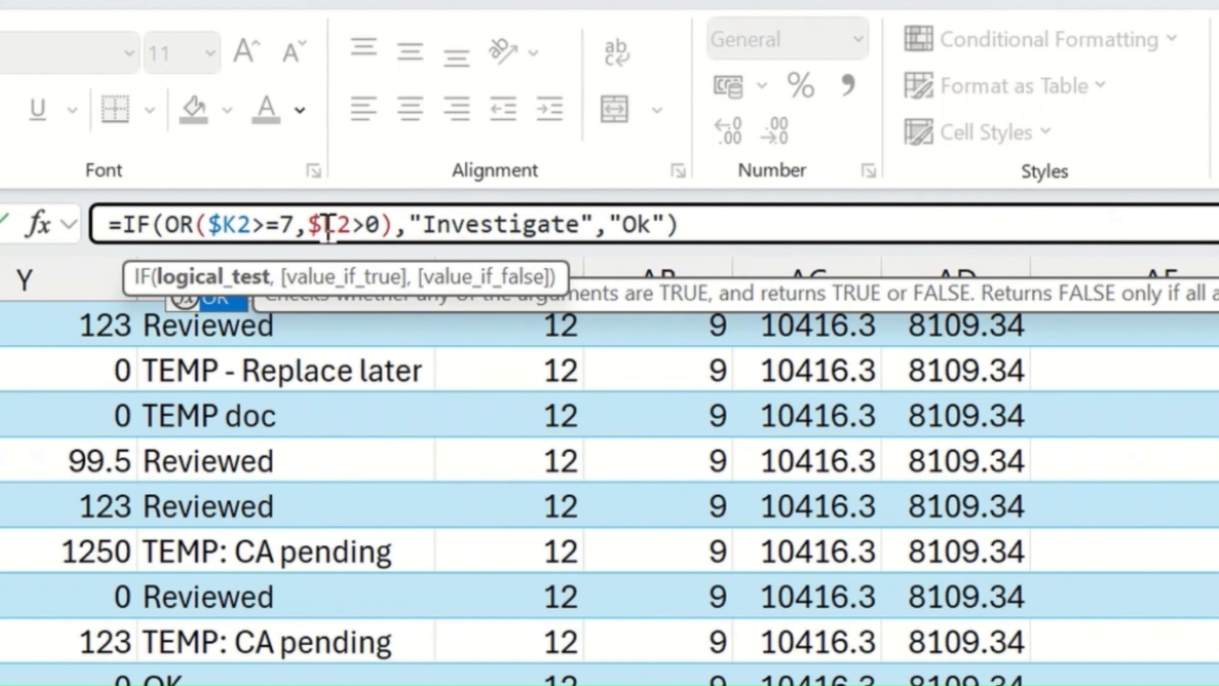
Step: Change the OR function's first condition in AH8 to $K2>=9
left_click(280, 225)
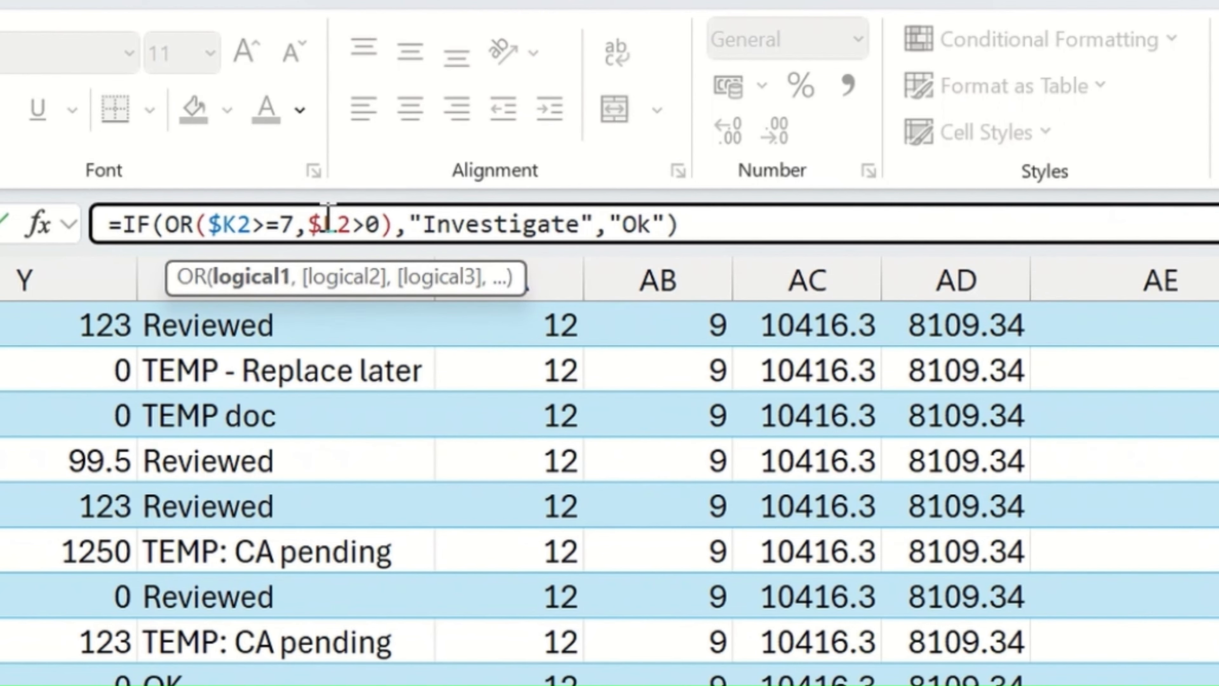
key("Delete")
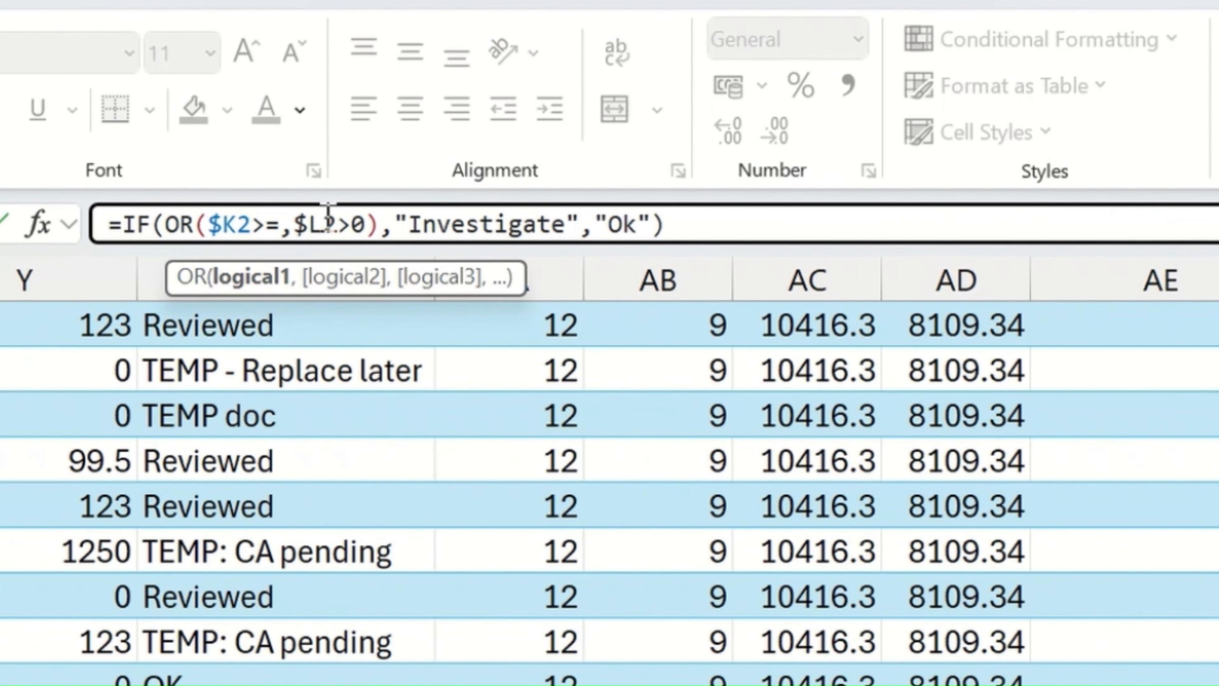
type("9")
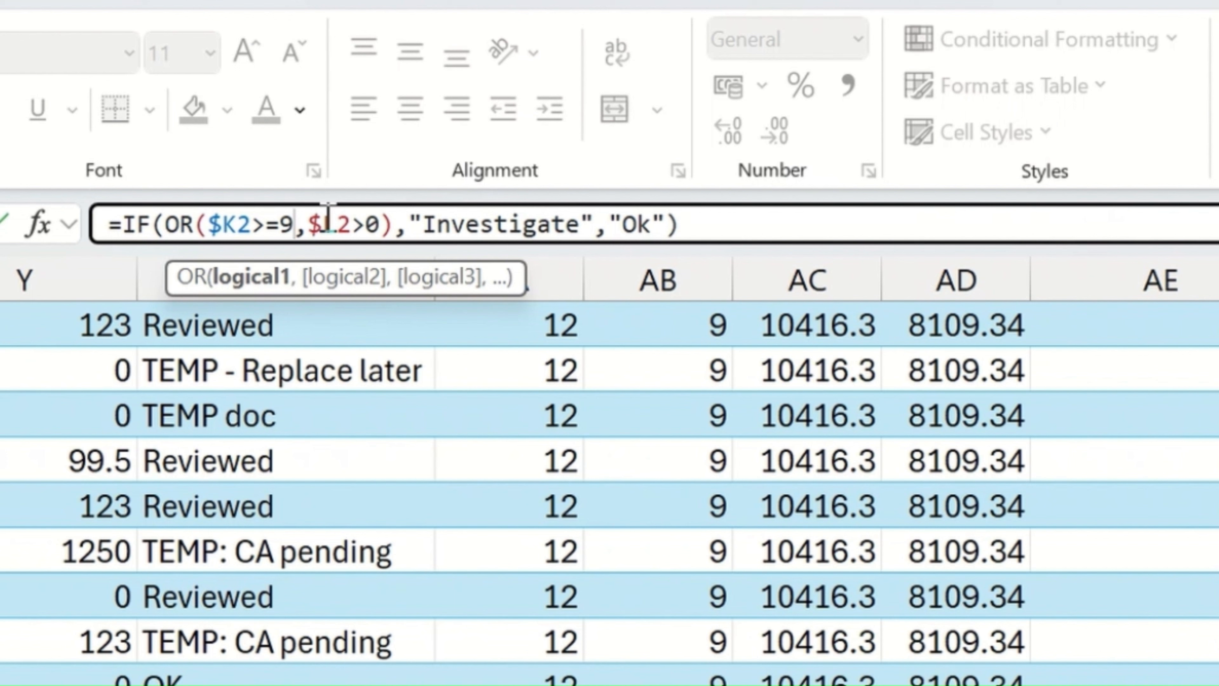
Step: Change the OR function's second condition to $u2>10000
key("Right")
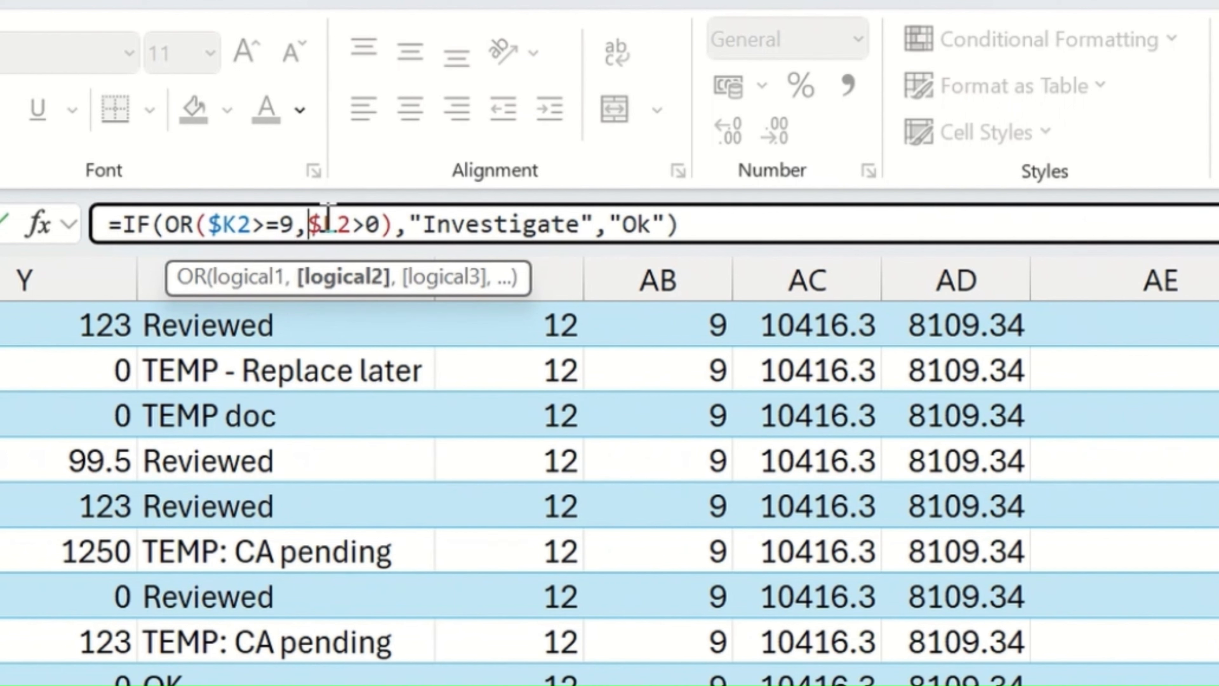
key("Right")
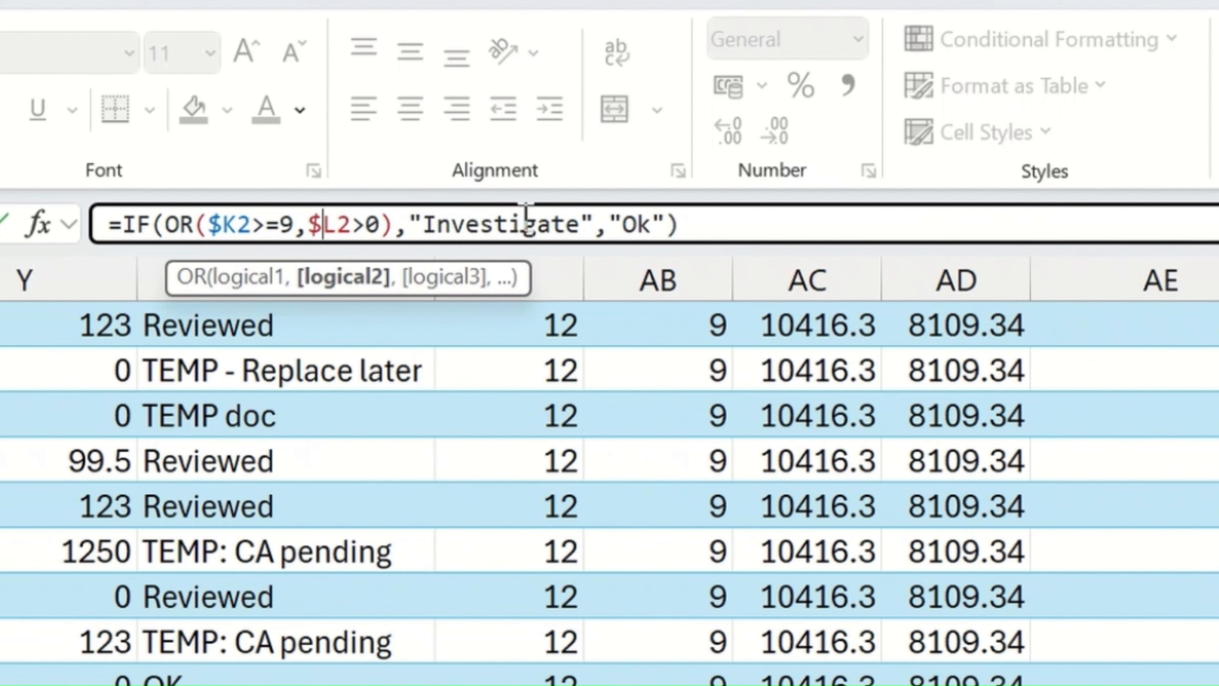
key("Delete")
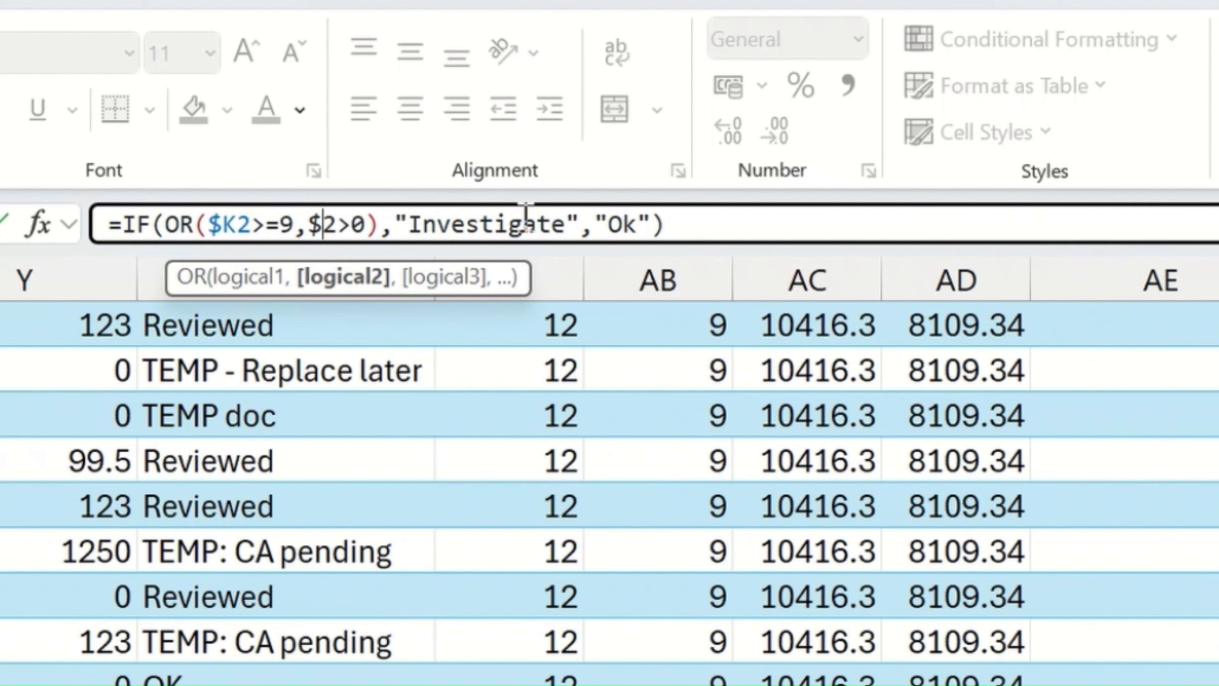
type("u")
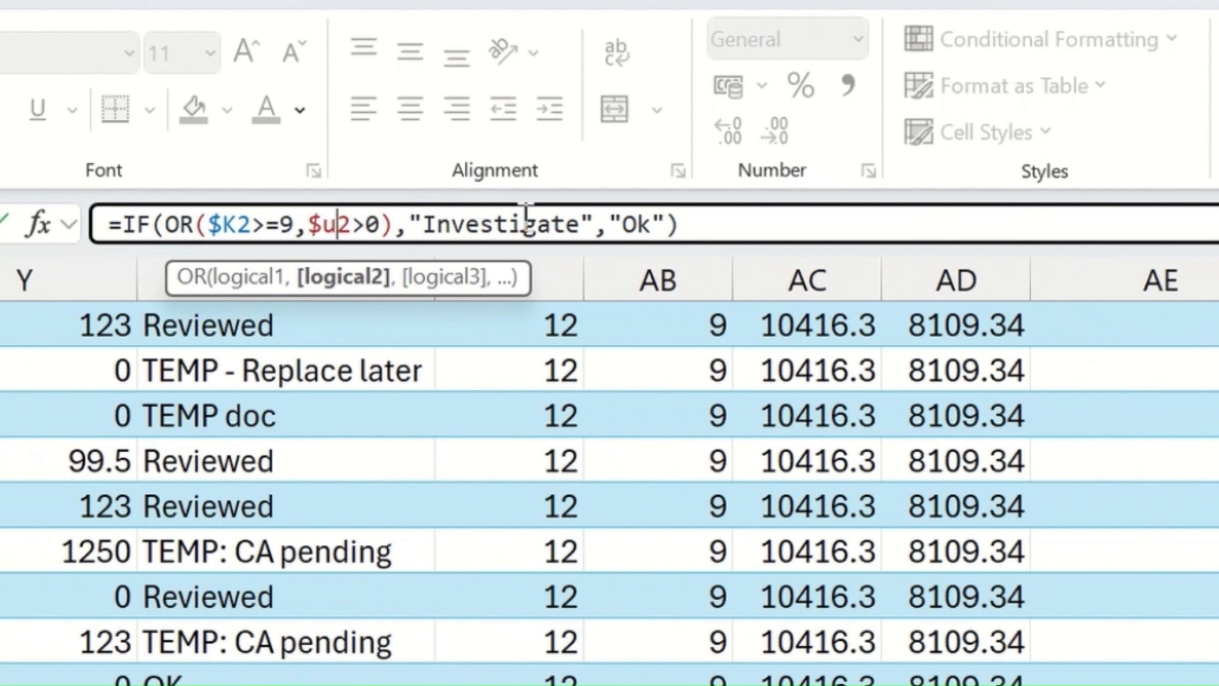
key("Right")
key("Right")
key("Left")
type("1000")
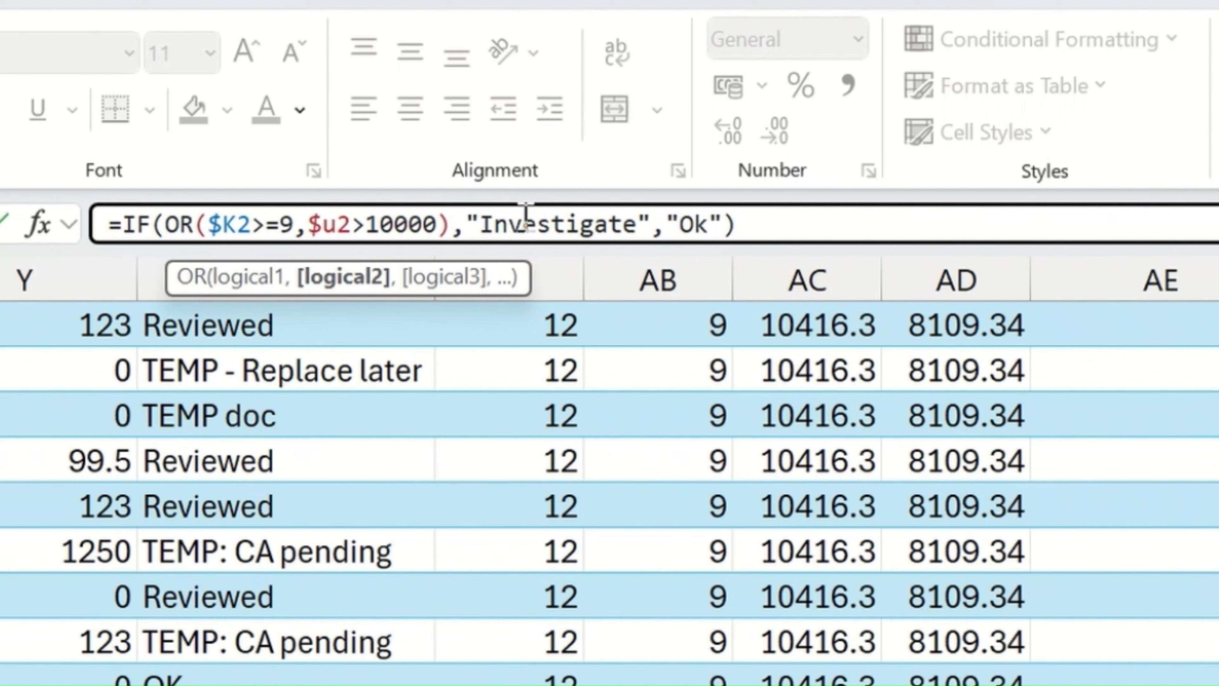
Step: Replace the true result of the IF formula in AH8 with "Priority"
key("Right")
key("Right")
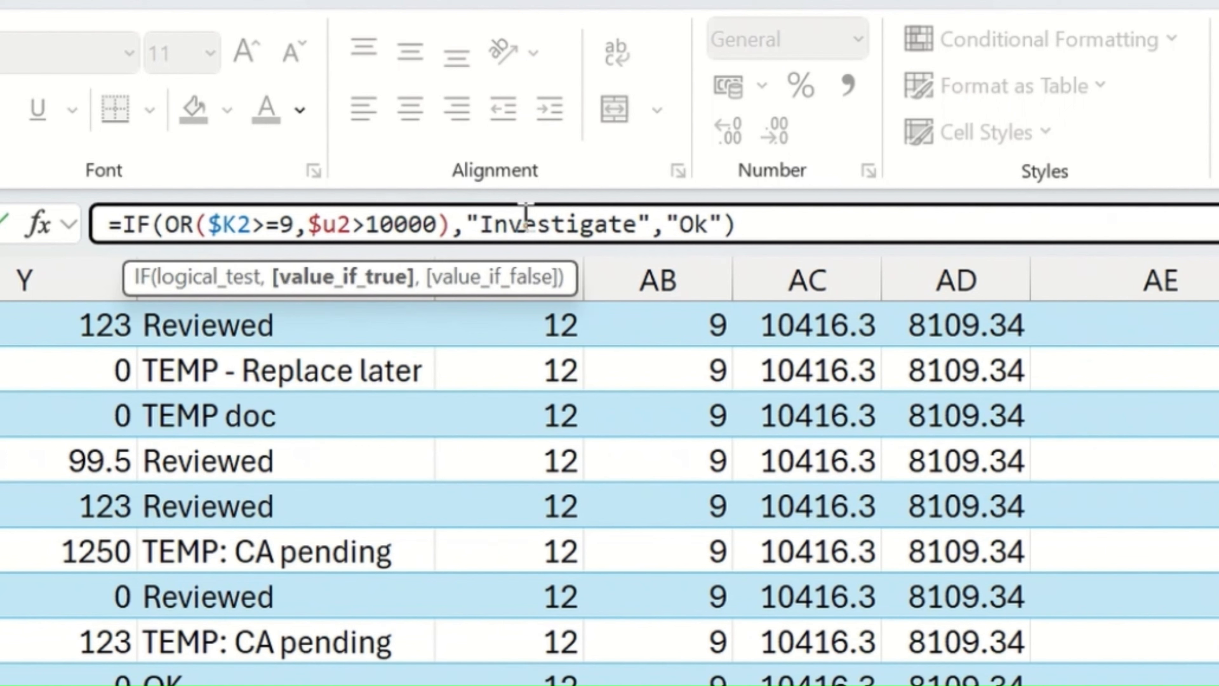
key("Delete")
key("Delete")
key("Delete")
key("Delete")
key("Delete")
key("Delete")
key("Delete")
key("Delete")
key("Delete")
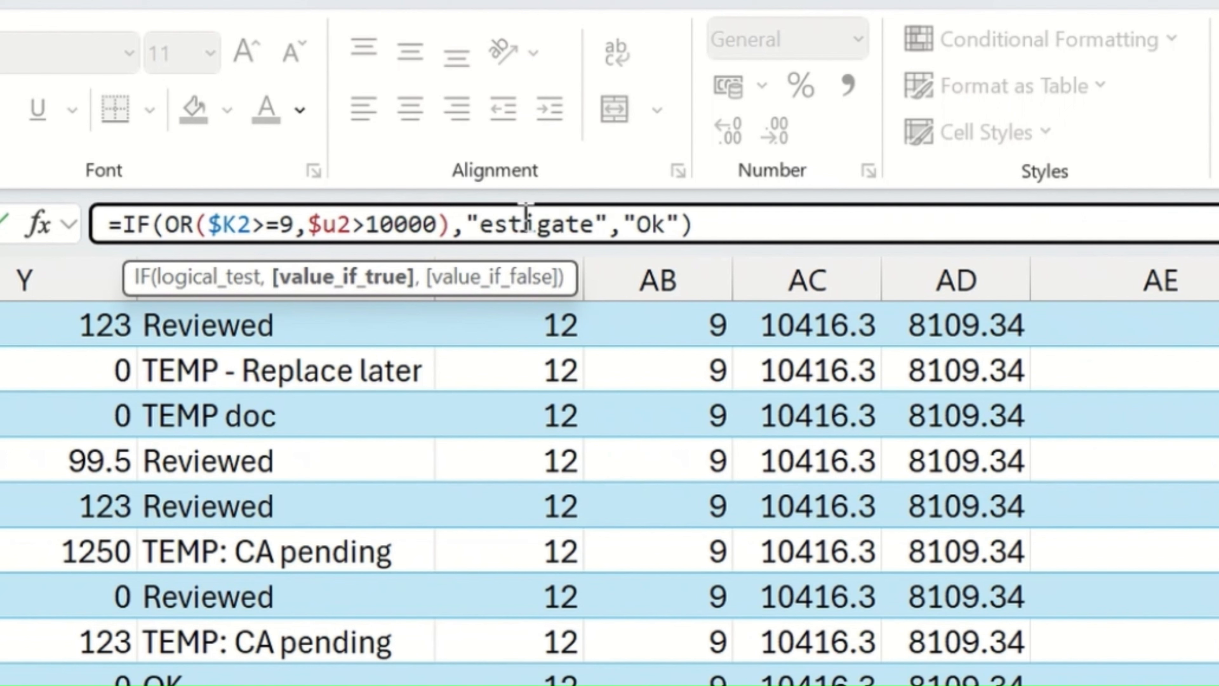
key("Delete")
key("Delete")
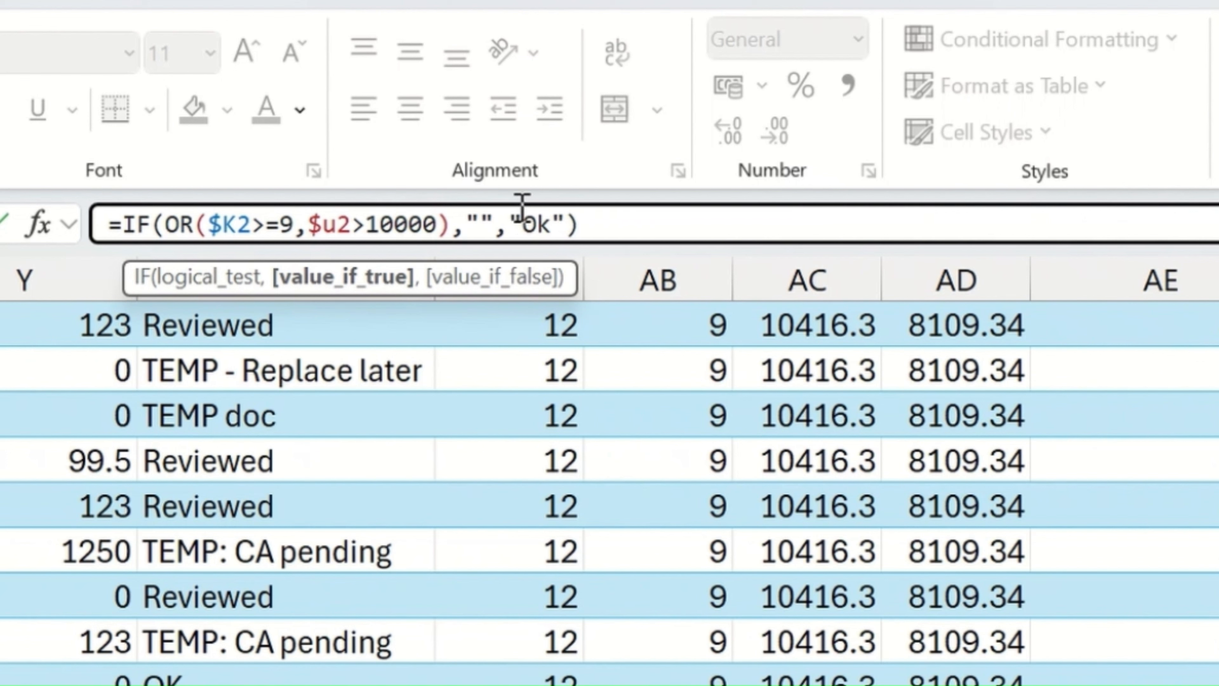
type("Priority")
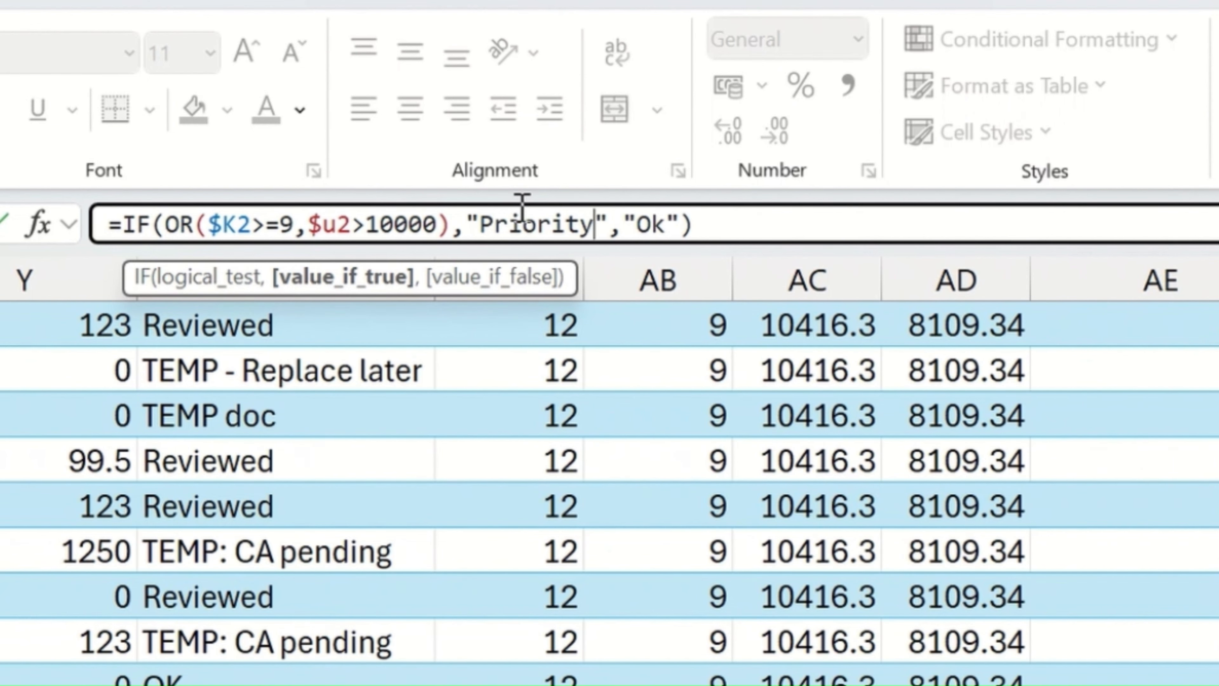
Step: Replace the false result of the IF formula in AH8 with "Routine" and commit the formula
key("Right")
key("Right")
key("Right")
key("Right")
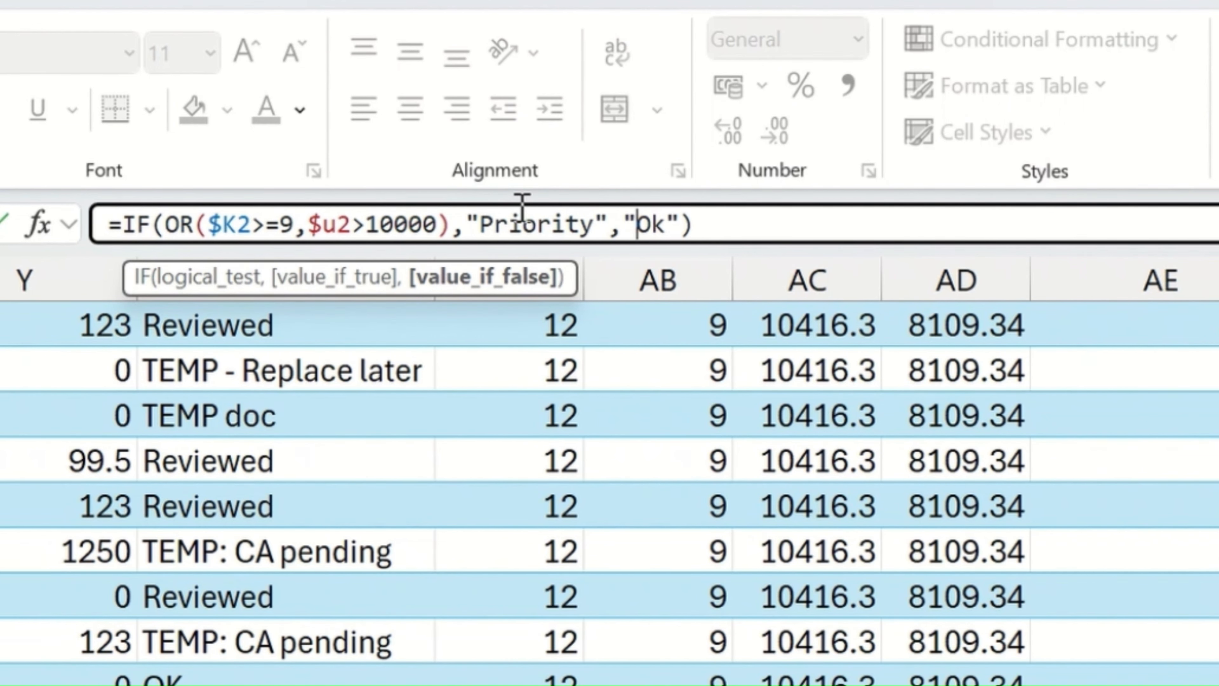
key("BackSpace")
key("Delete")
type("Routine")
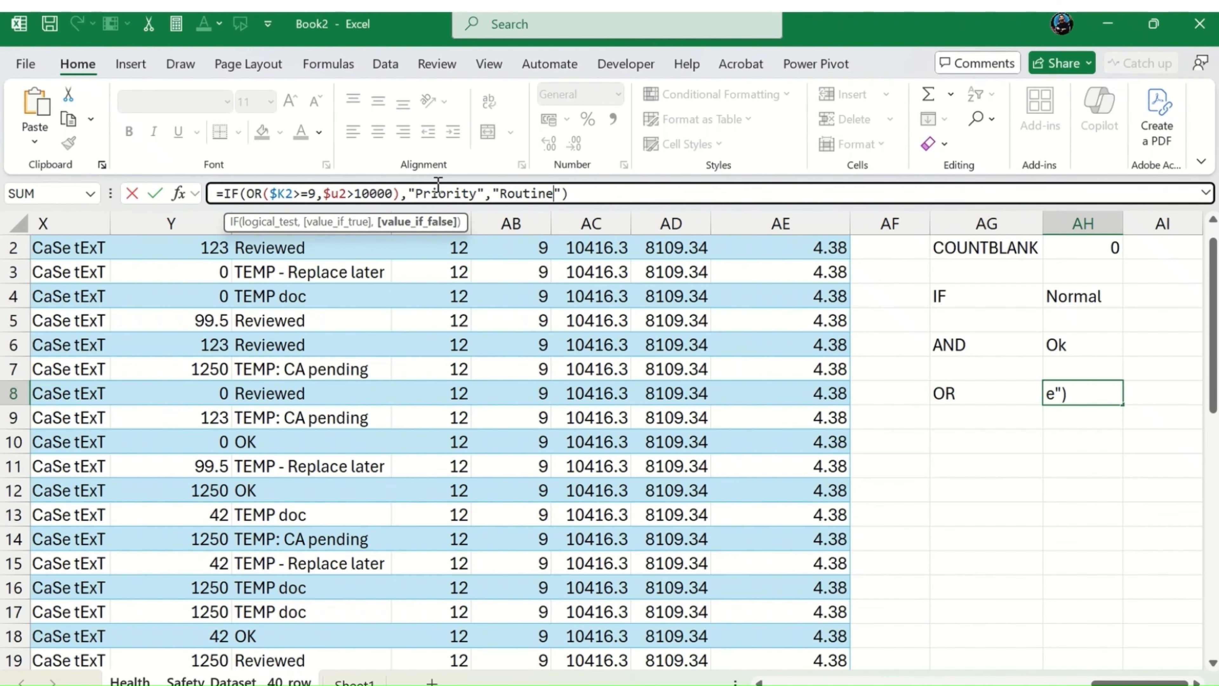
key("ctrl+Return")
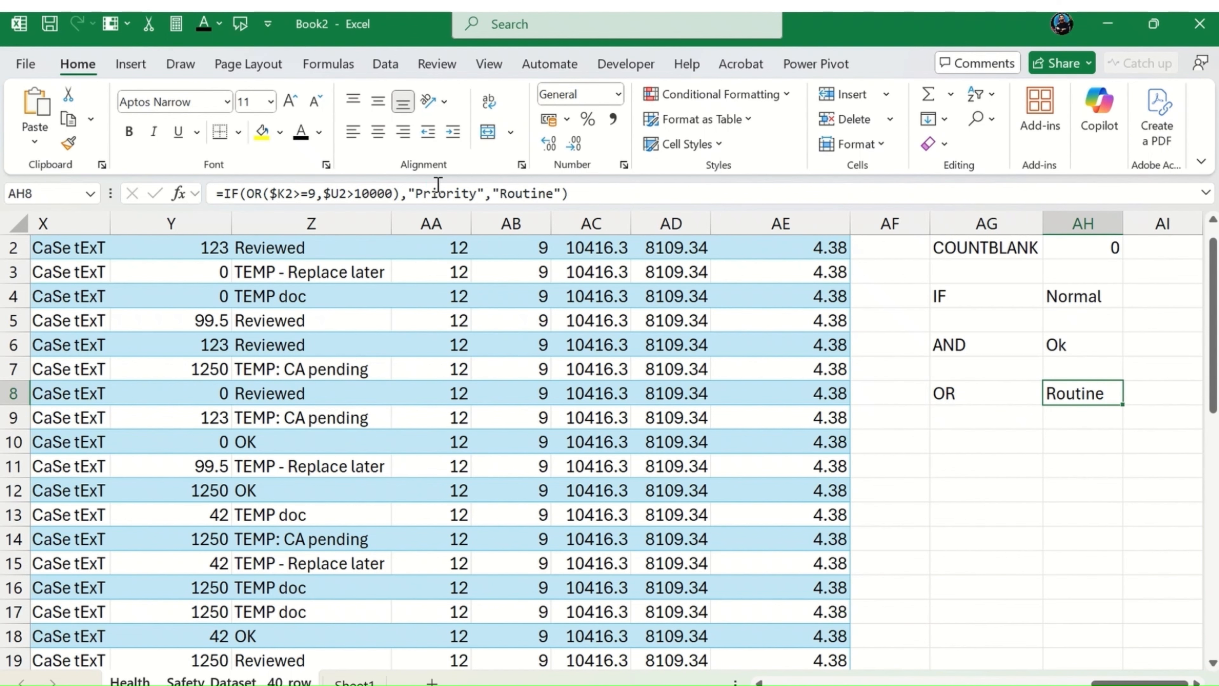
Step: Move the OR formula from AH8 to AF2 so it fills down a new table column
key("ctrl+c")
key("Left")
key("Left")
key("ctrl+Up")
key("Down")
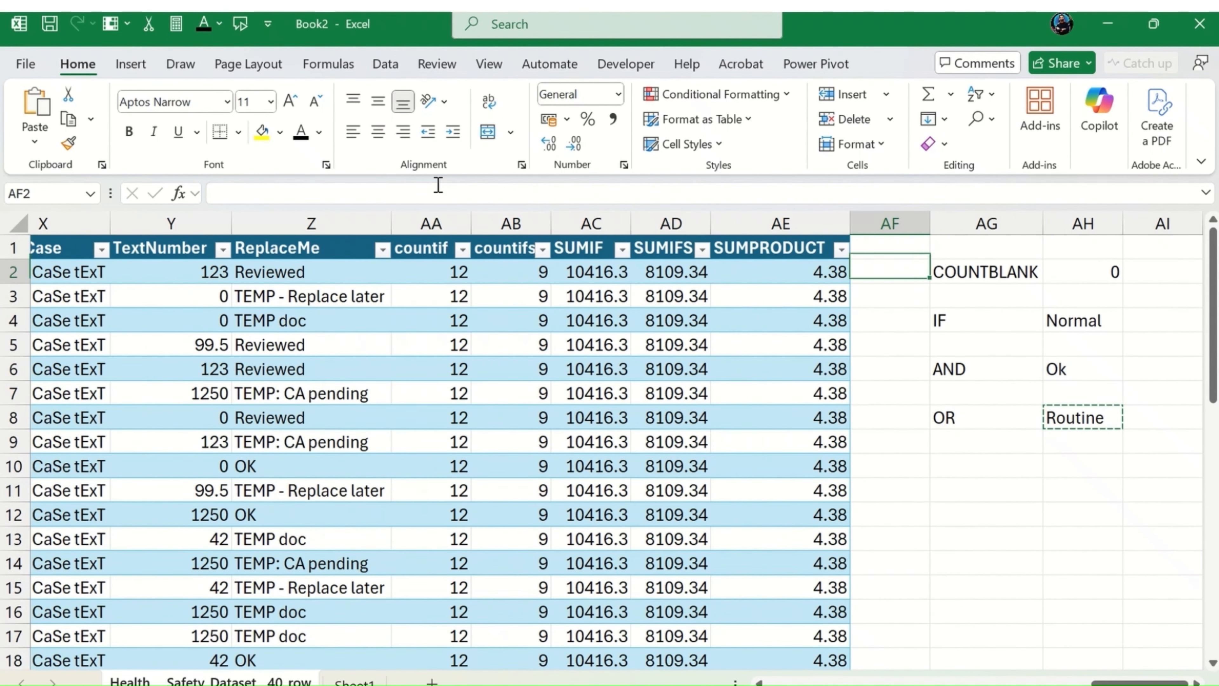
key("ctrl+v")
key("Down")
key("Down")
key("Down")
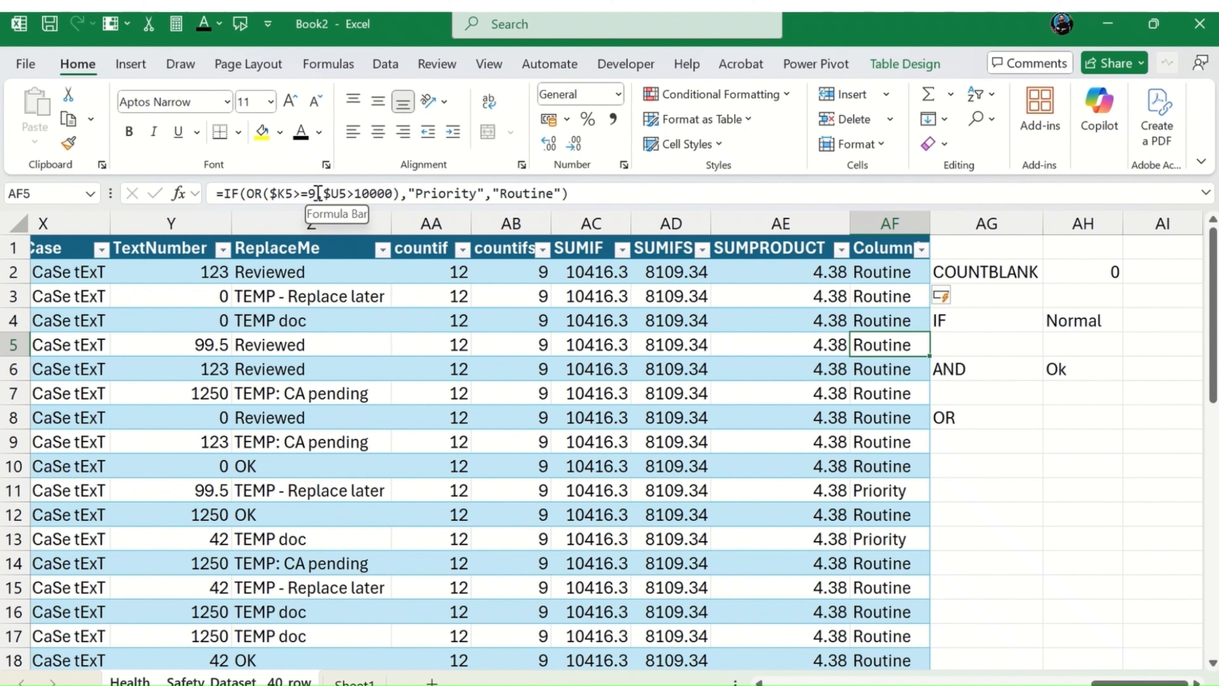
Step: Review the SeverityScore and 10000 conditions of the OR function in AF5, leaving the formula as it is
left_click_drag(318, 194, 300, 193)
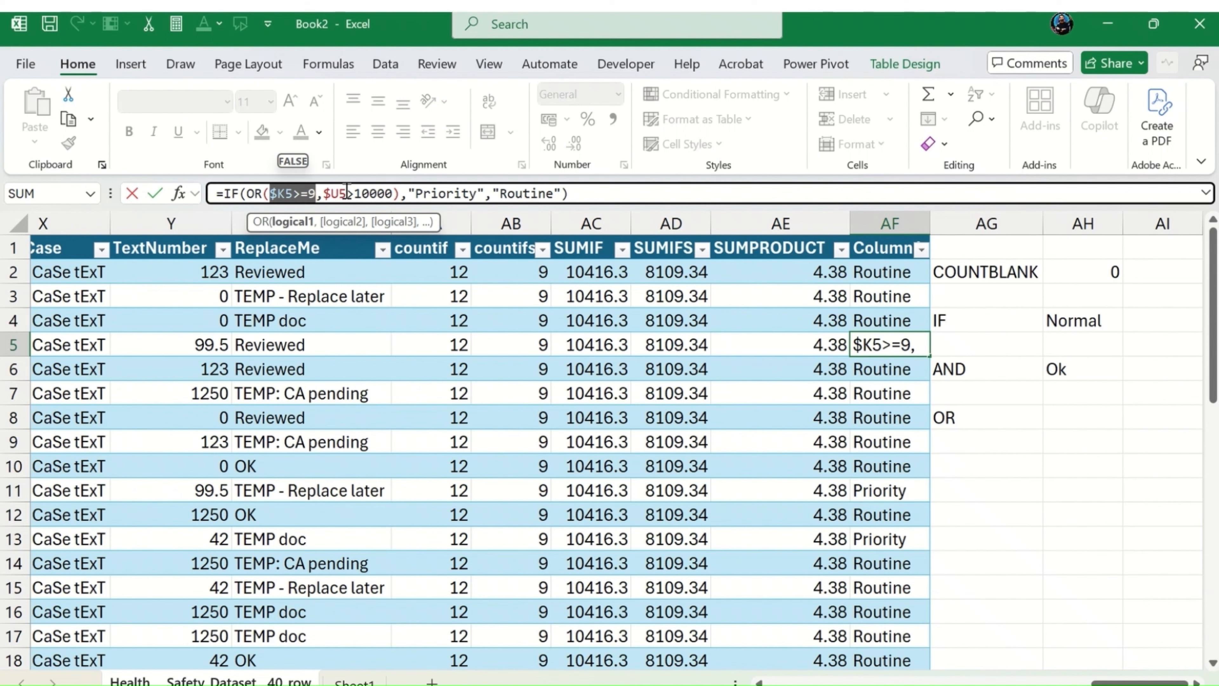
left_click_drag(347, 193, 396, 190)
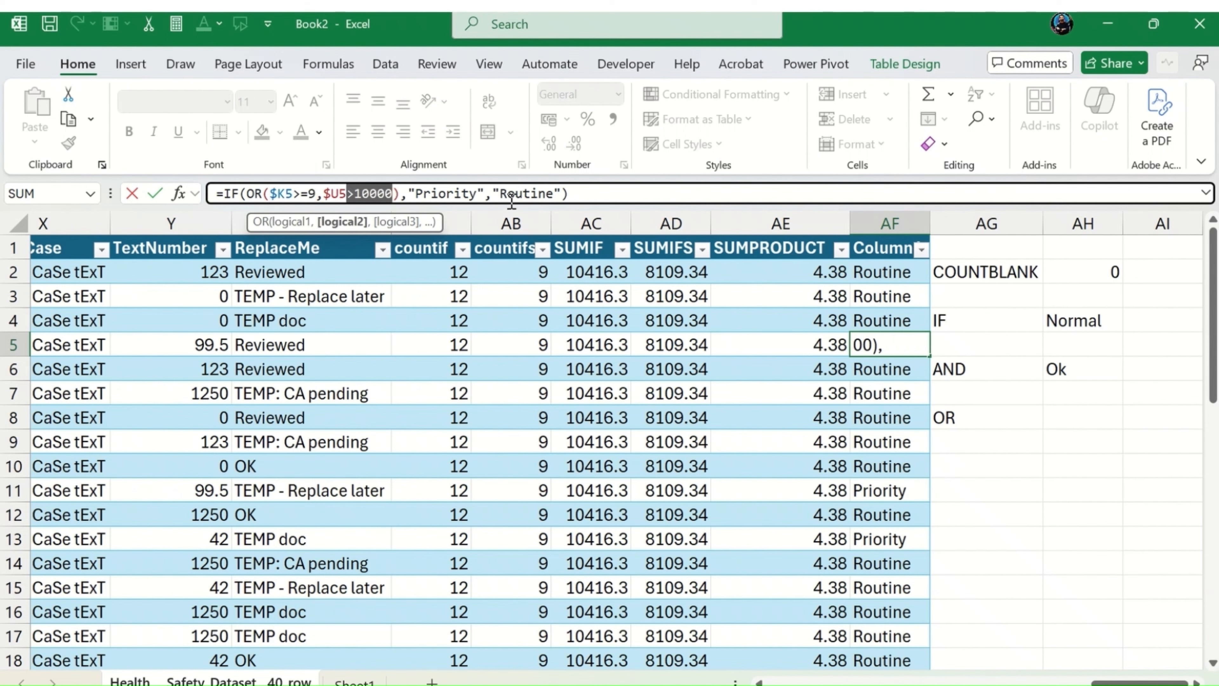
key("ctrl+Return")
left_click_drag(871, 280, 877, 318)
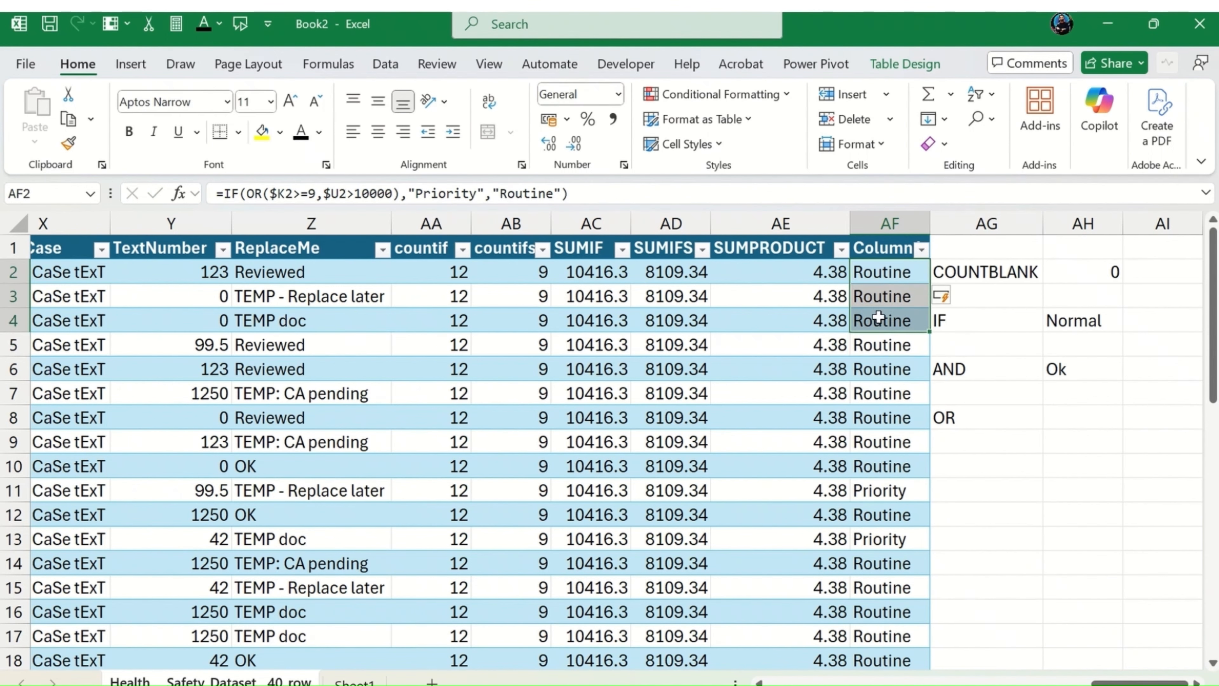
Step: Undo the column fill, the table expansion and the move of the OR formula out of AH8
key("ctrl+z")
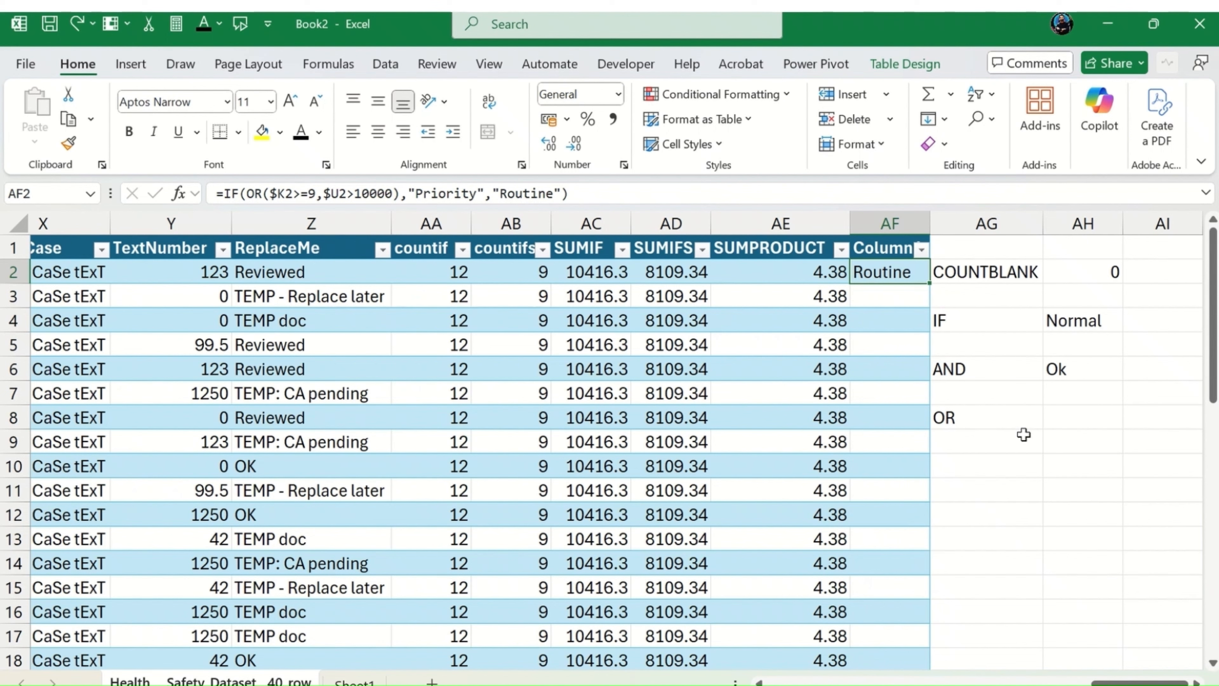
key("ctrl+z")
key("ctrl+z")
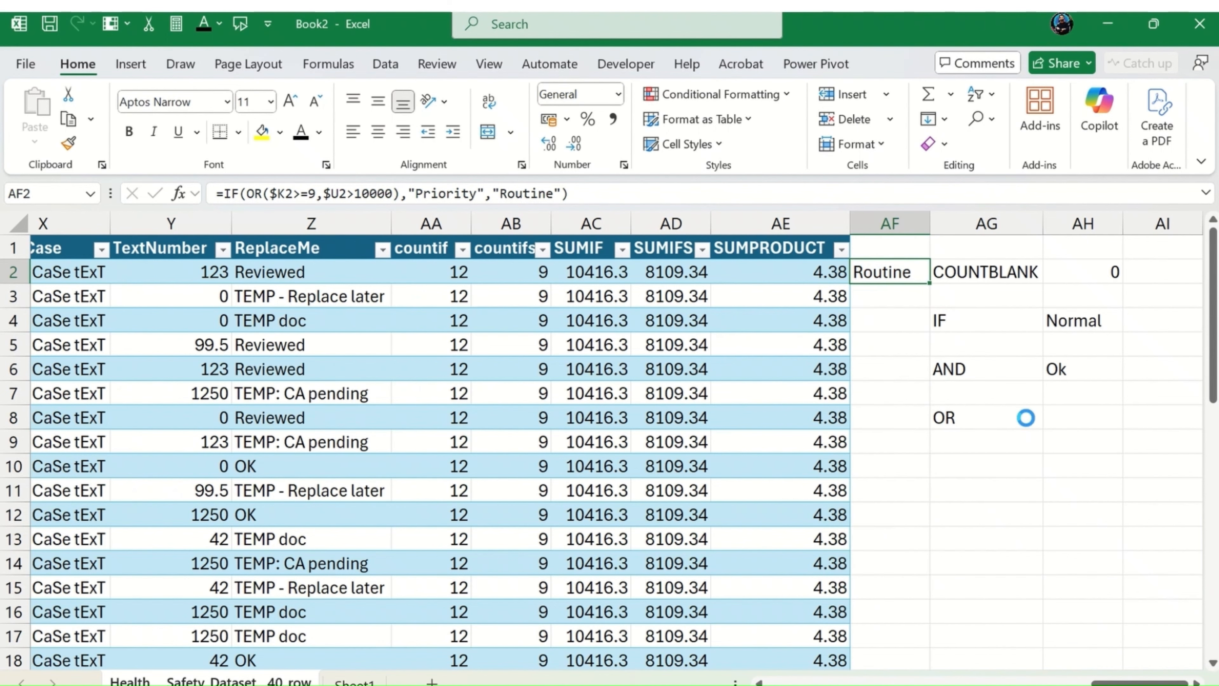
key("ctrl+z")
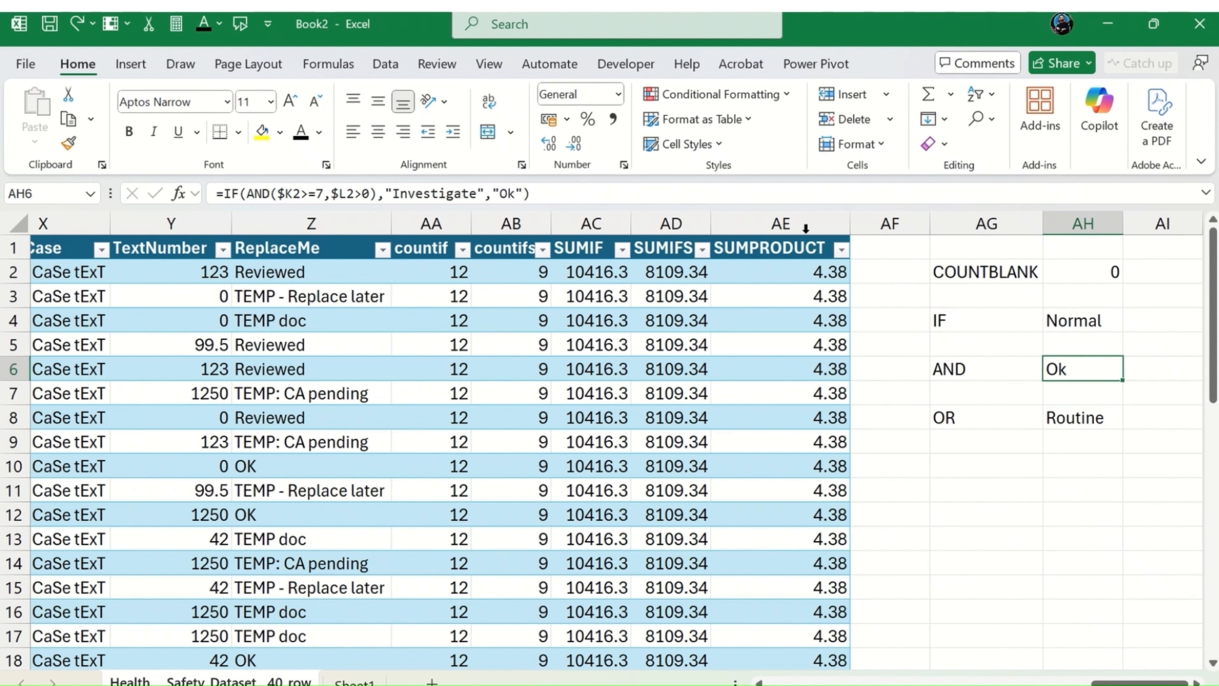
Step: Hide columns L through AE so SeverityScore sits beside the logical function results
left_click_drag(805, 229, 442, 206)
left_click_drag(899, 272, 367, 211)
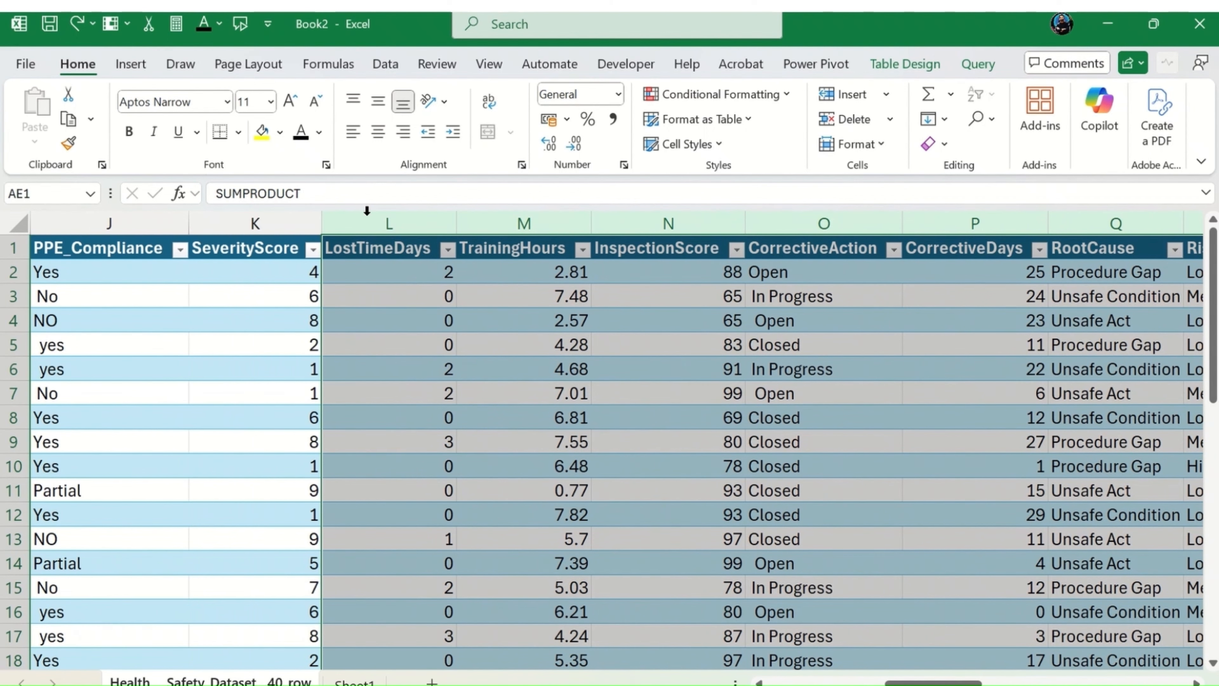
right_click(369, 212)
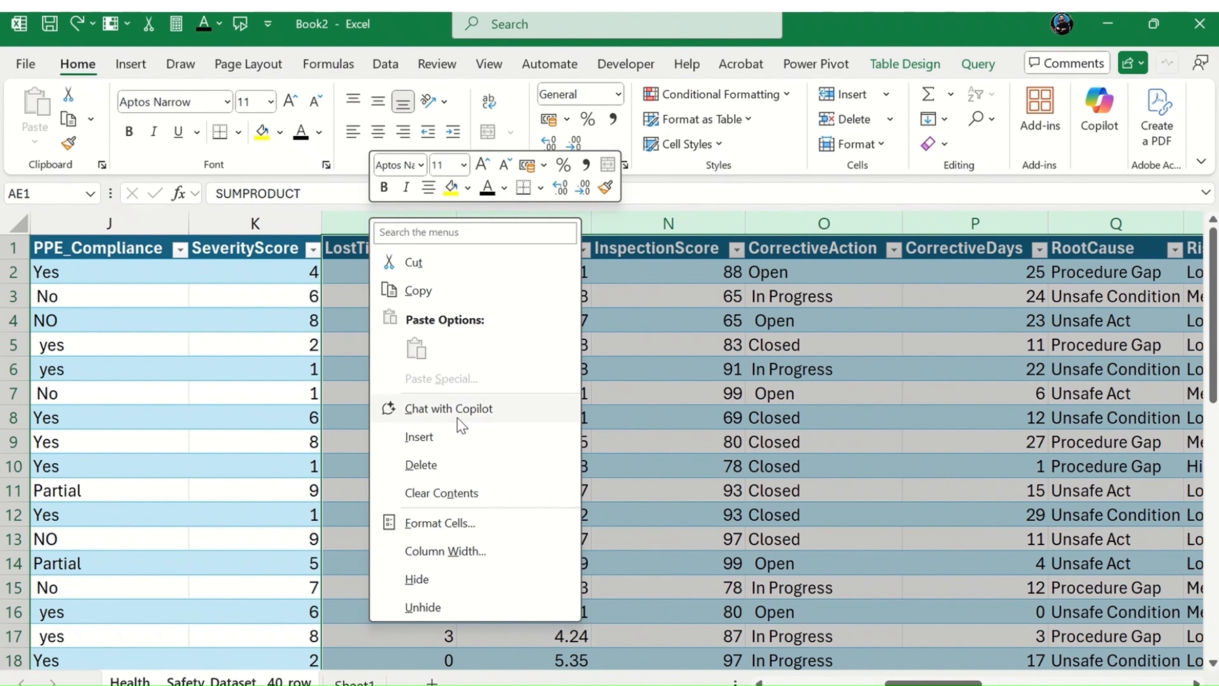
left_click(416, 582)
Step: Compare the SeverityScore column with the logical function results beside it
left_click(264, 326)
key("Left")
key("Left")
key("Left")
key("Left")
key("Left")
key("Left")
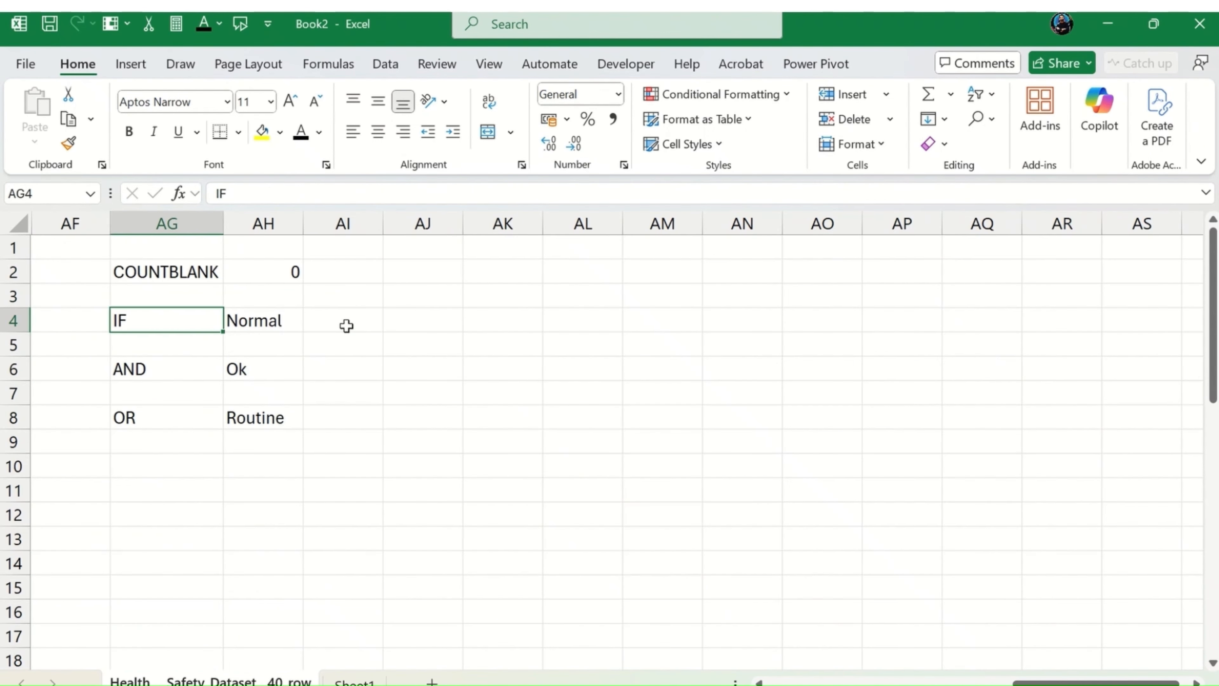
key("Right")
key("Right")
key("Right")
key("Right")
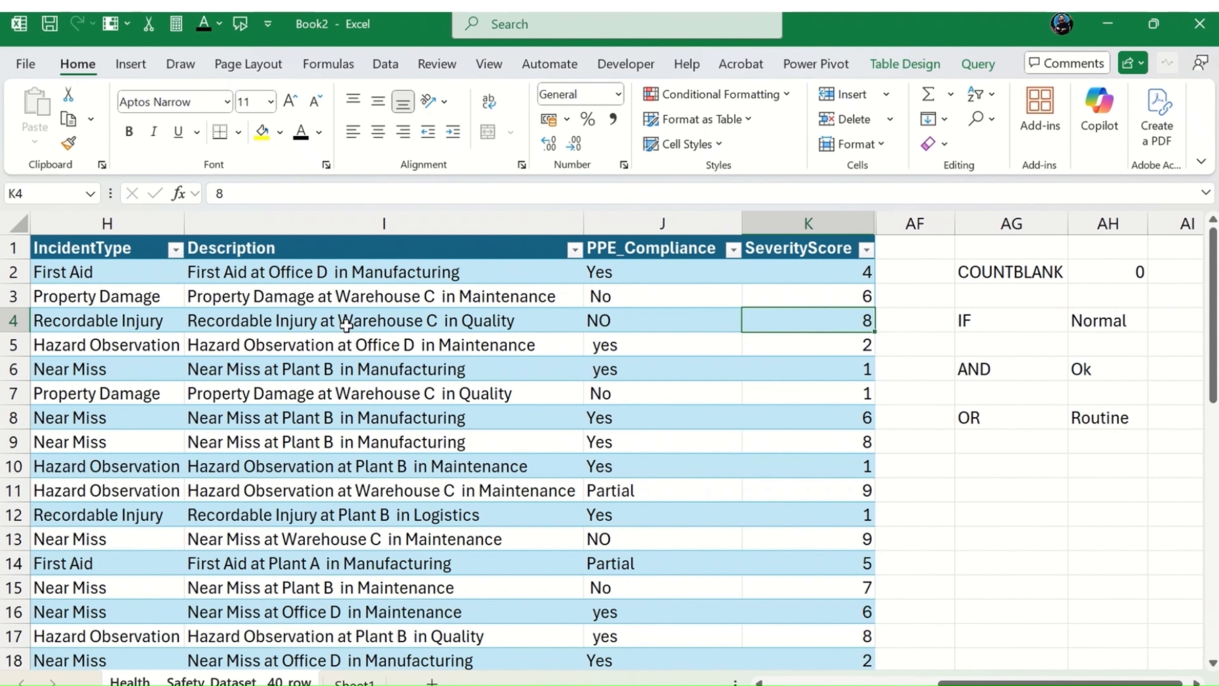
key("Left")
key("Up")
key("Up")
key("Up")
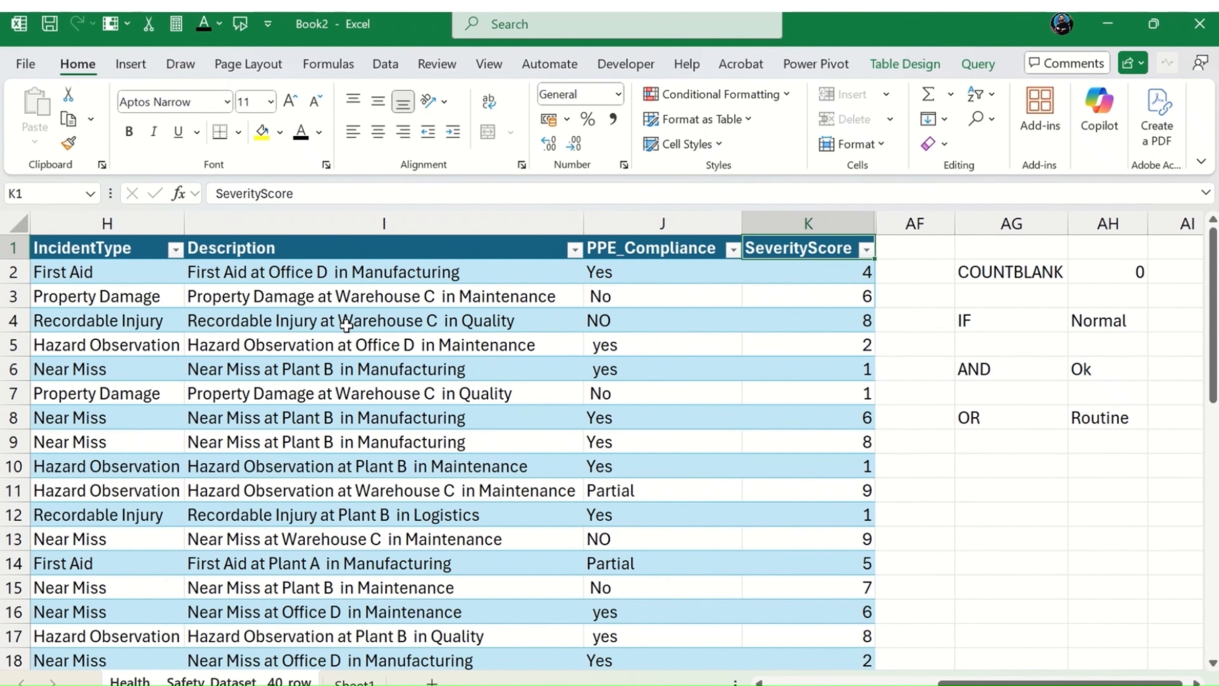
Step: Review the OR formula in AH8 alongside the visible table columns
key("Down")
key("Down")
key("Down")
key("Right")
key("Right")
key("Down")
key("Down")
key("Down")
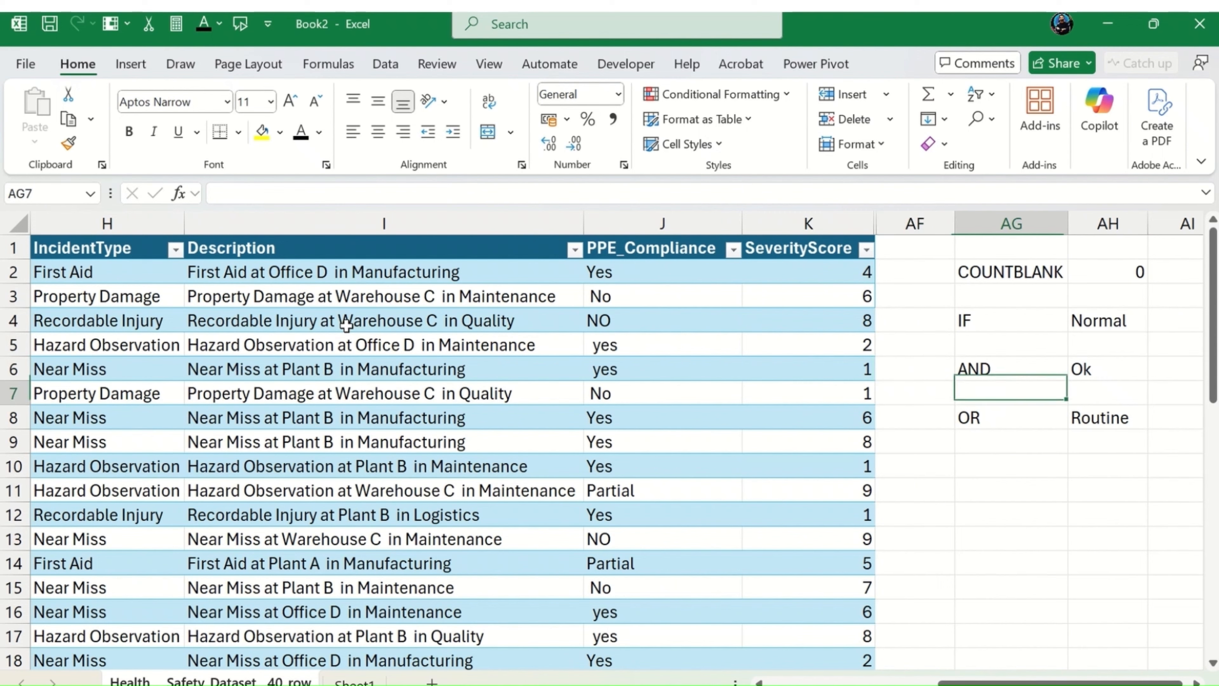
key("Down")
key("Right")
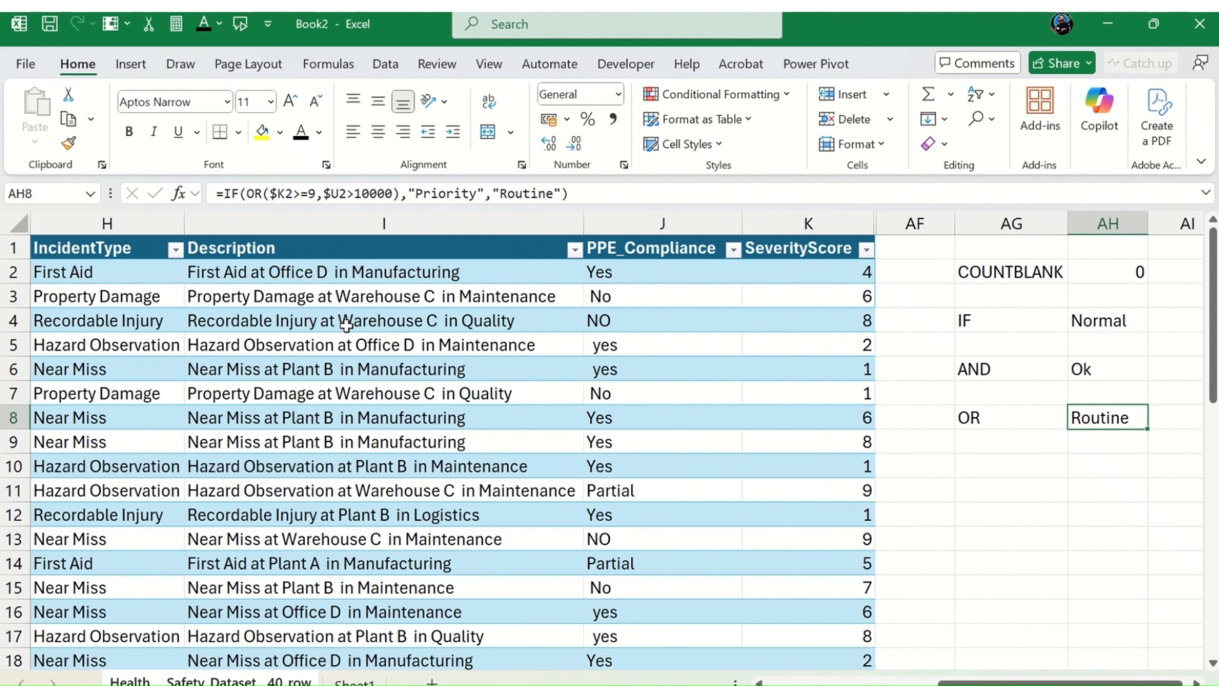
Step: Enter the label "NOT" in AG10, below the OR label
key("Down")
key("Left")
key("Down")
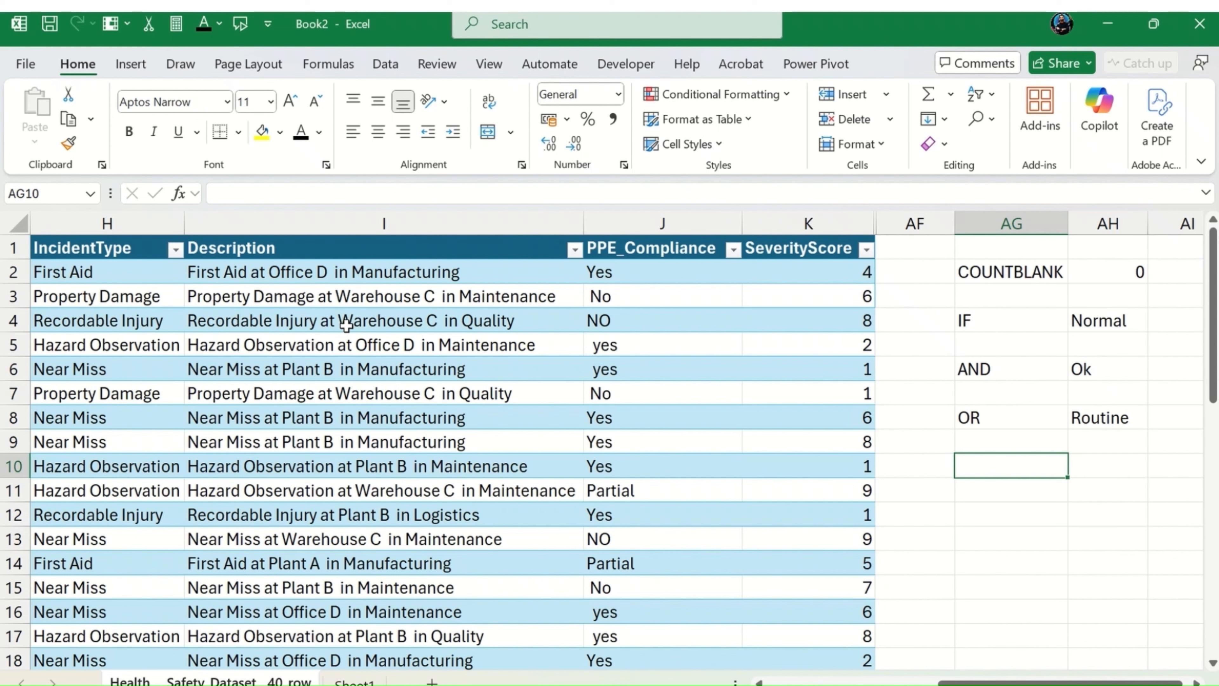
type("NOT")
key("Right")
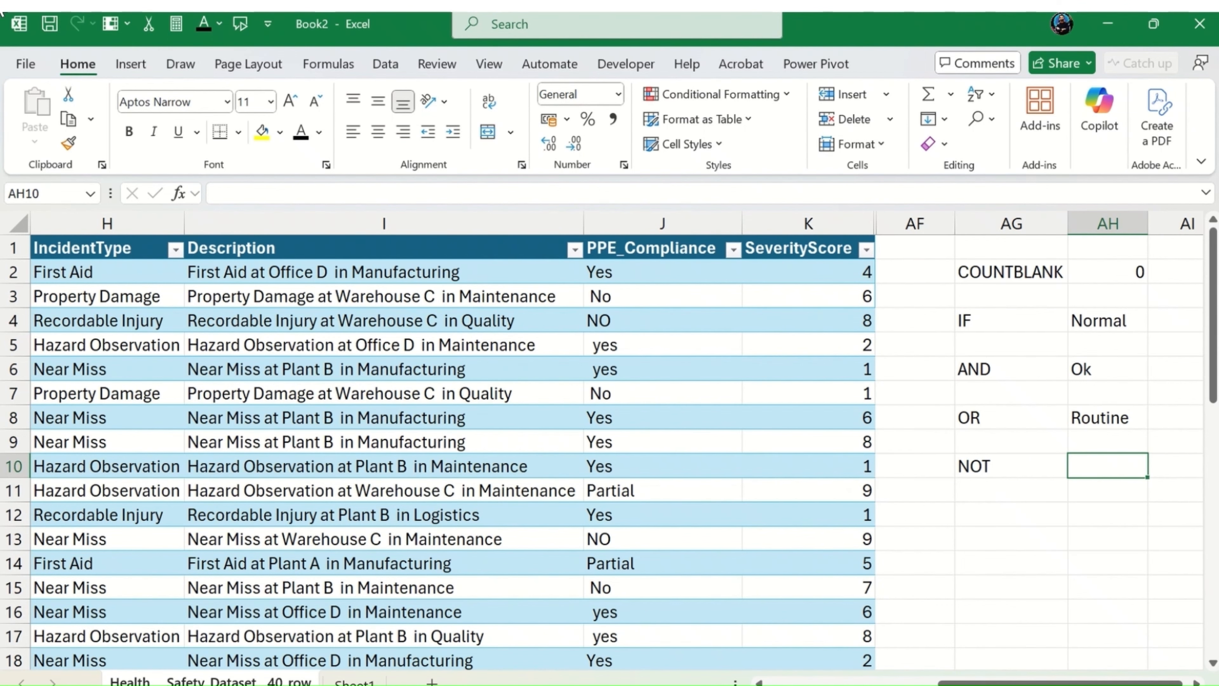
Step: Copy the OR formula text from AH8 into AH10
left_click(225, 192)
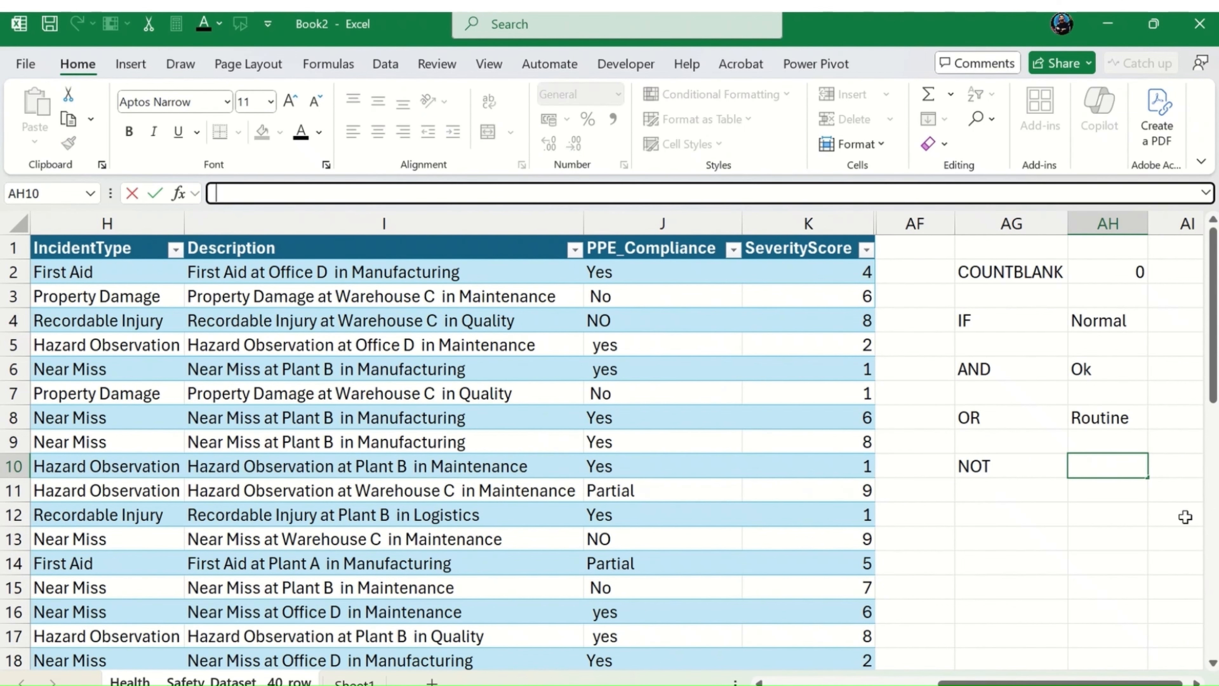
left_click_drag(1137, 431, 1134, 419)
left_click(1120, 423)
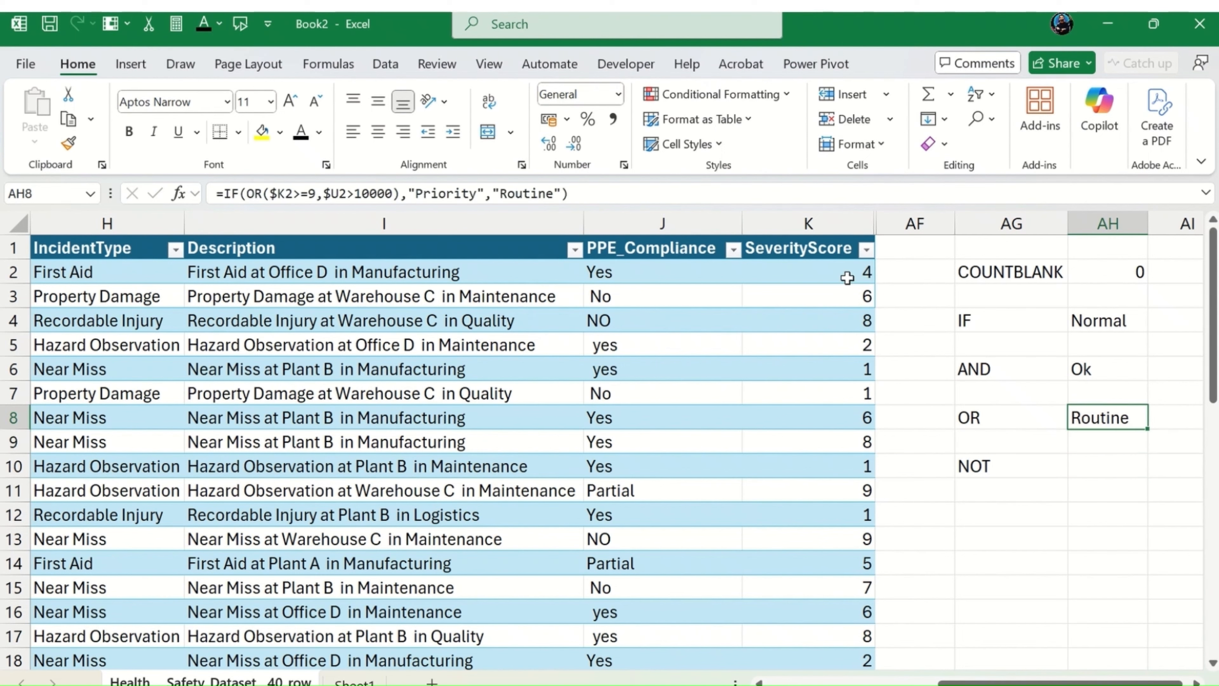
left_click(593, 194)
key("ctrl+a")
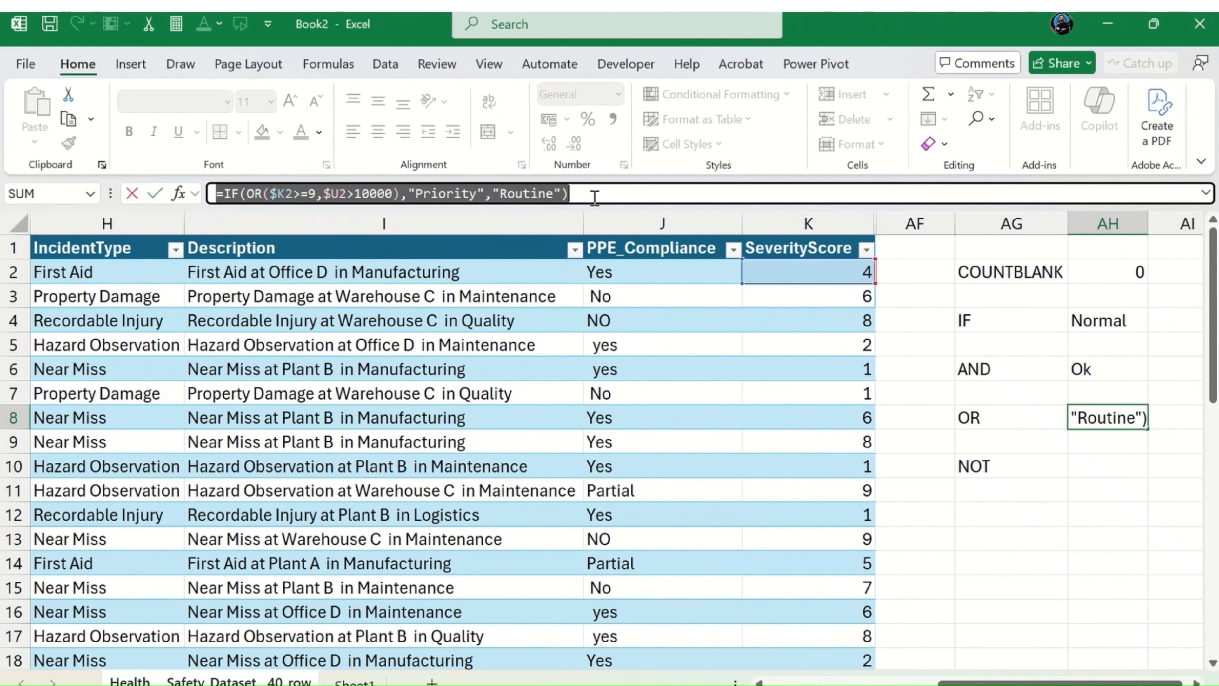
key("ctrl+c")
left_click(1121, 459)
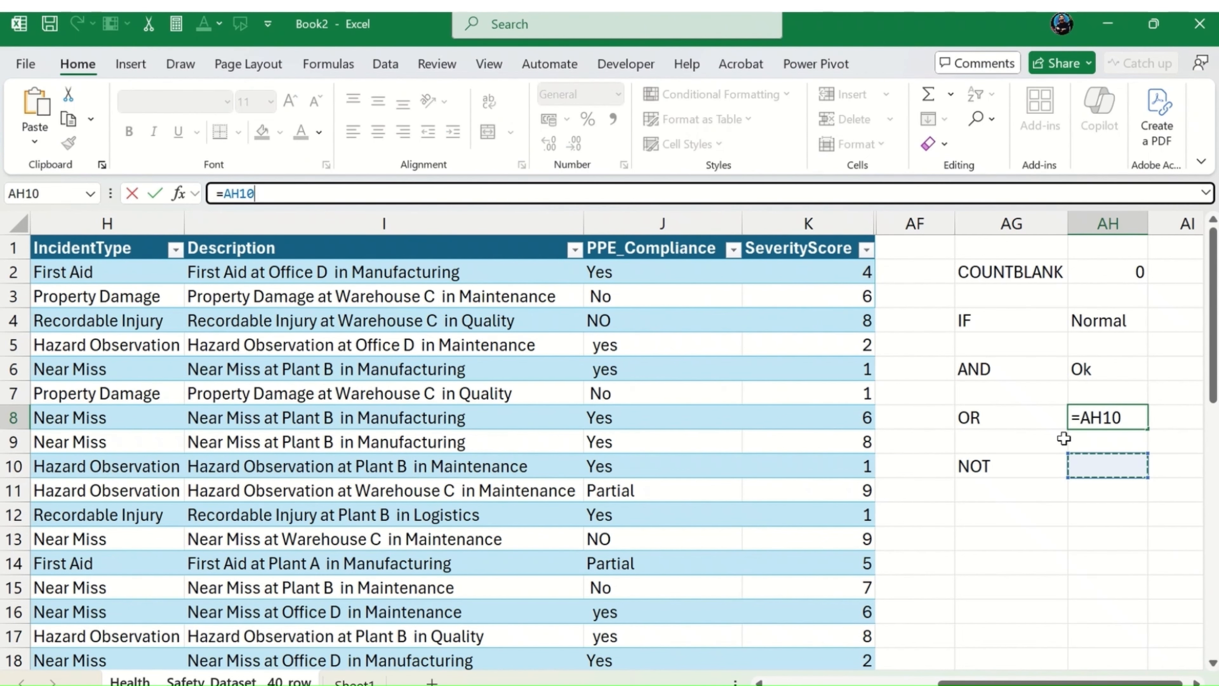
key("Escape")
left_click(1120, 460)
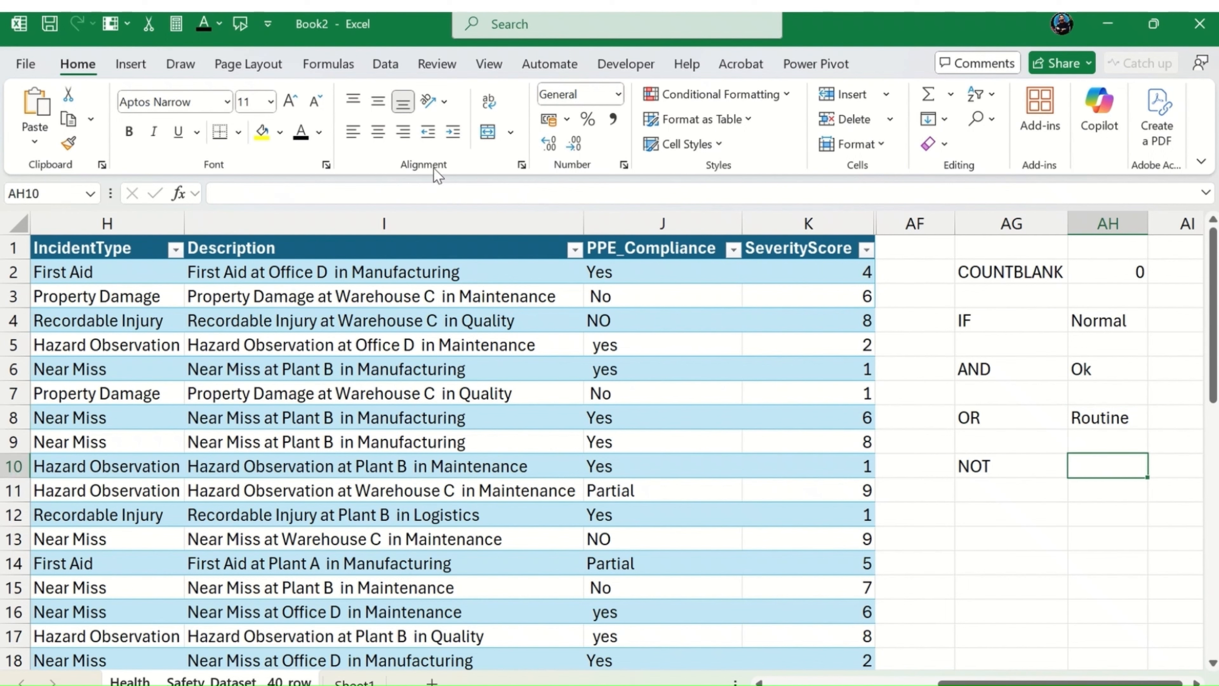
left_click(482, 194)
key("ctrl+v")
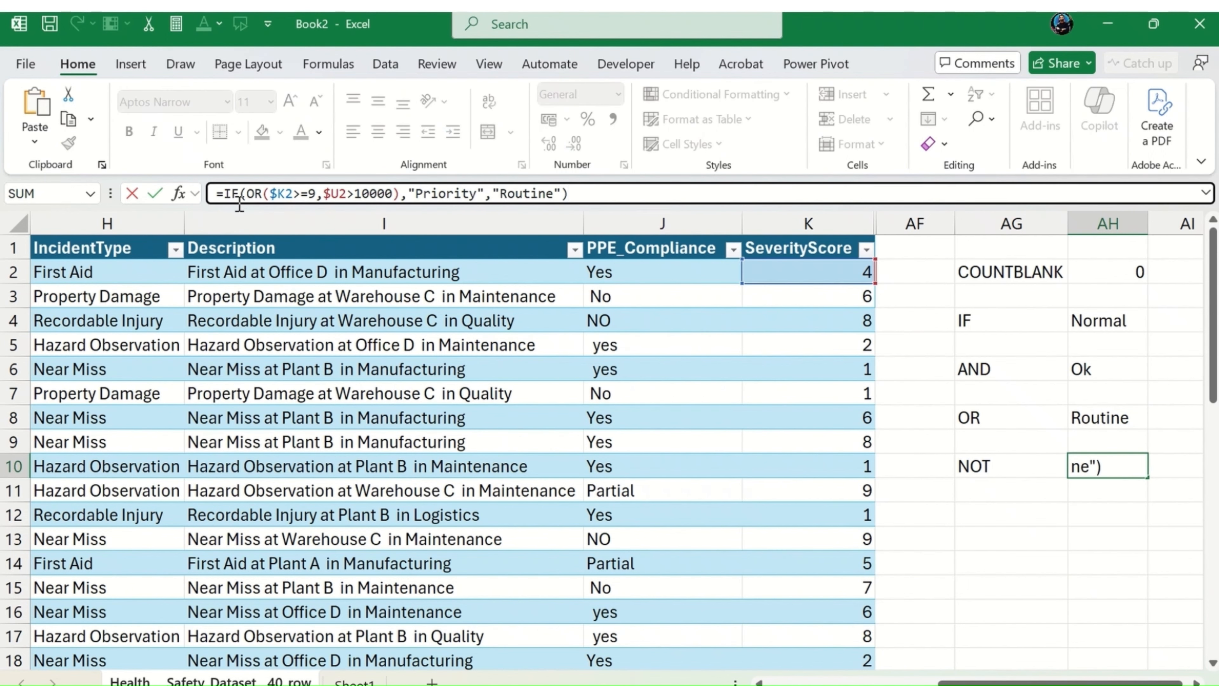
Step: Try replacing the OR test in AH10's formula with NOT and clearing the remaining arguments, then abandon the edit
double_click(256, 197)
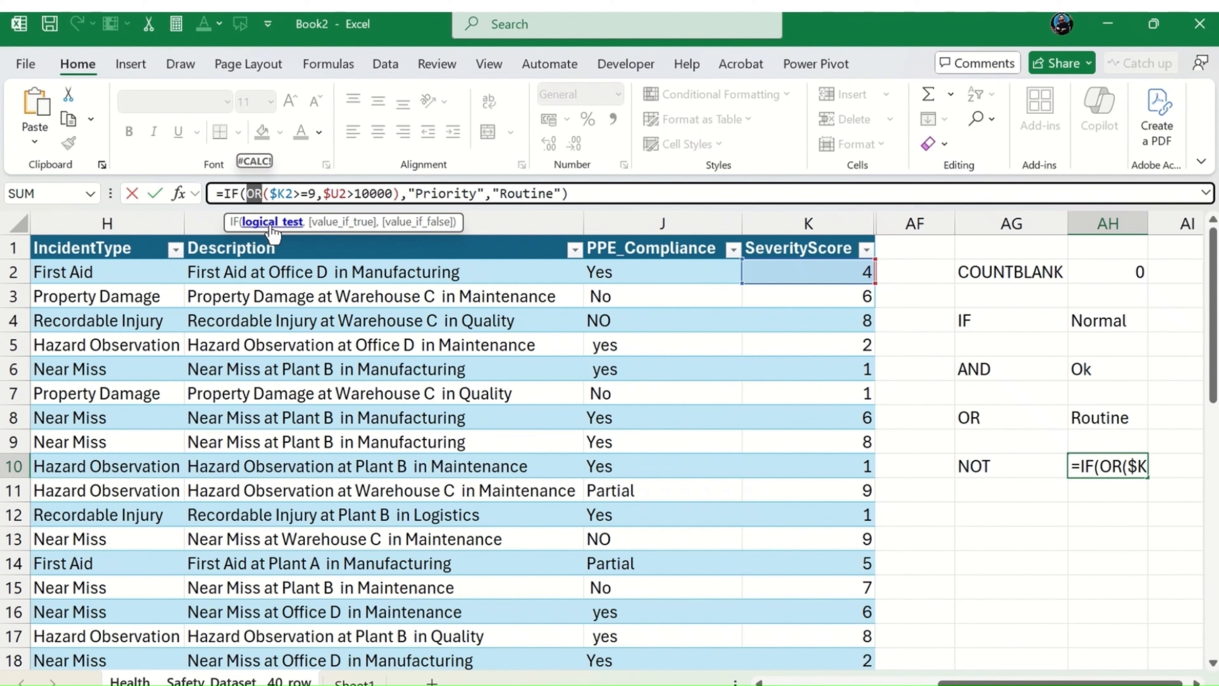
left_click(401, 193, "shift")
type("not")
double_click(272, 232)
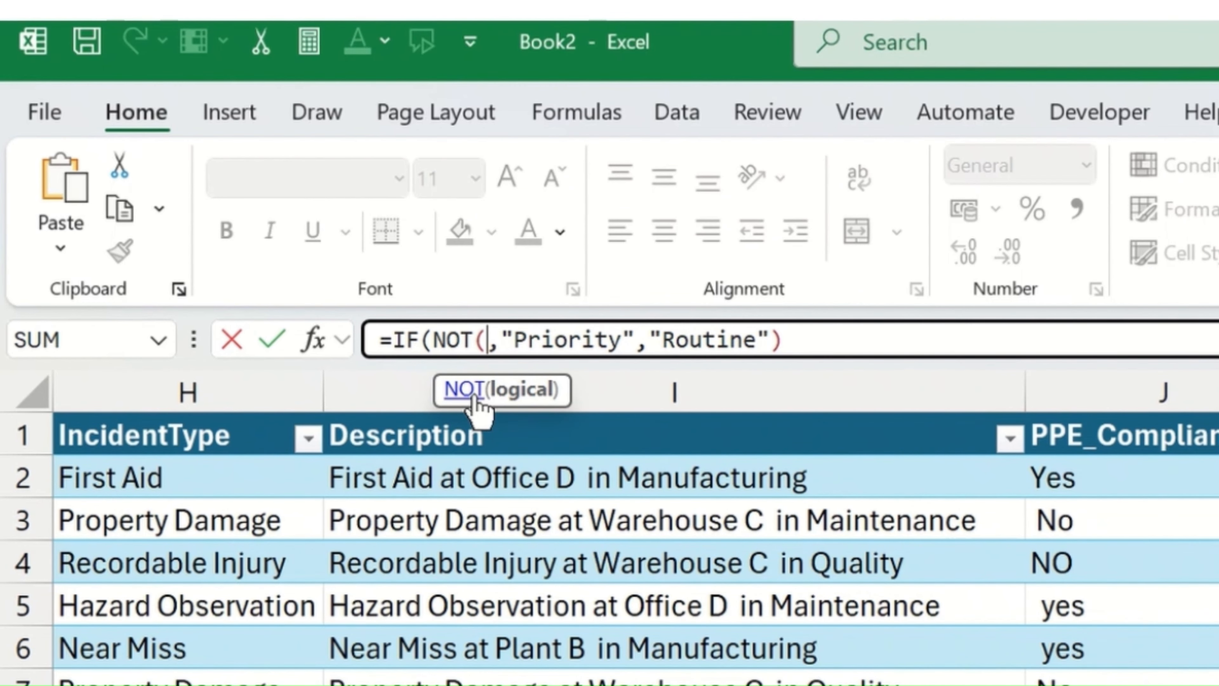
key("Delete")
key("Delete")
key("Delete")
key("Delete")
key("Delete")
key("Delete")
key("Delete")
key("Delete")
key("Delete")
key("Delete")
key("Delete")
key("Delete")
key("Delete")
key("Delete")
key("Delete")
key("Delete")
key("Delete")
key("Delete")
key("Delete")
key("Delete")
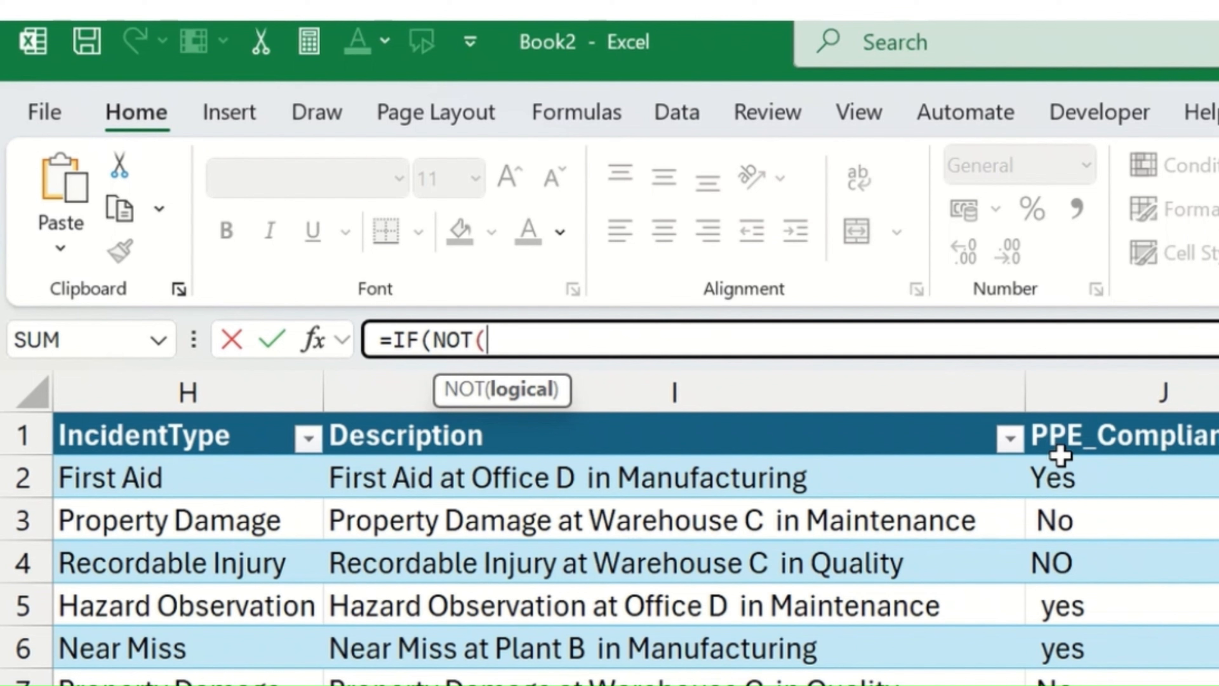
key("Escape")
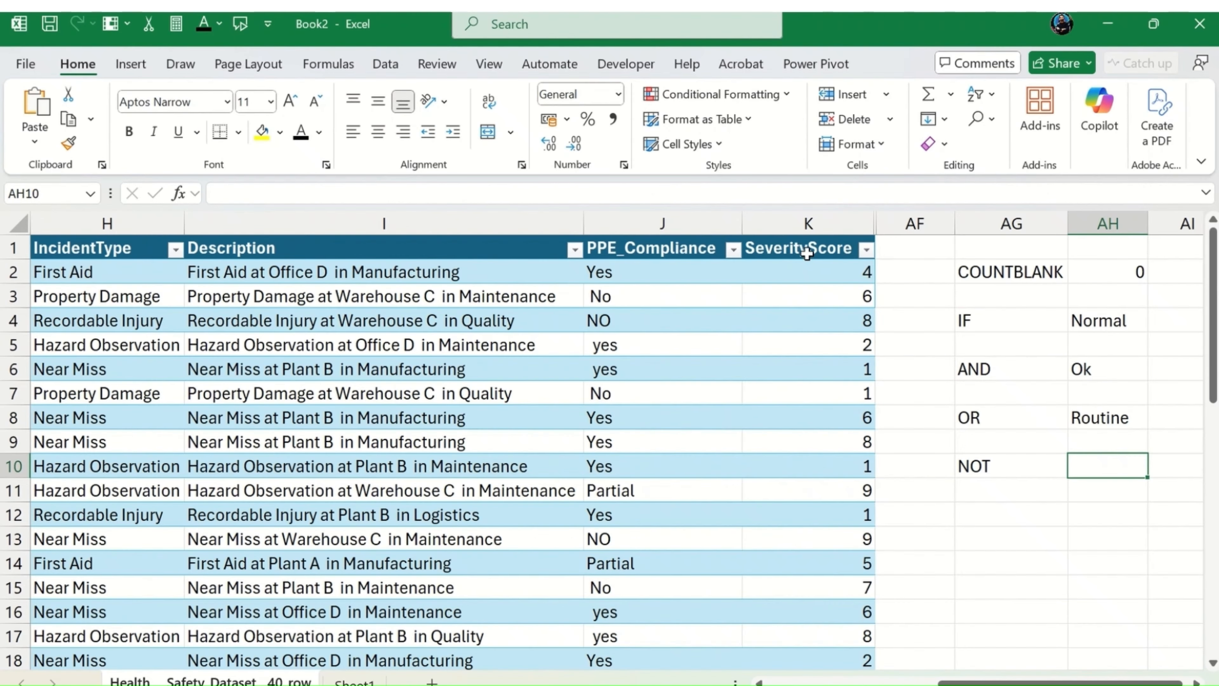
Step: Unhide the hidden columns between K and AF
left_click_drag(809, 225, 928, 223)
right_click(921, 223)
left_click(964, 612)
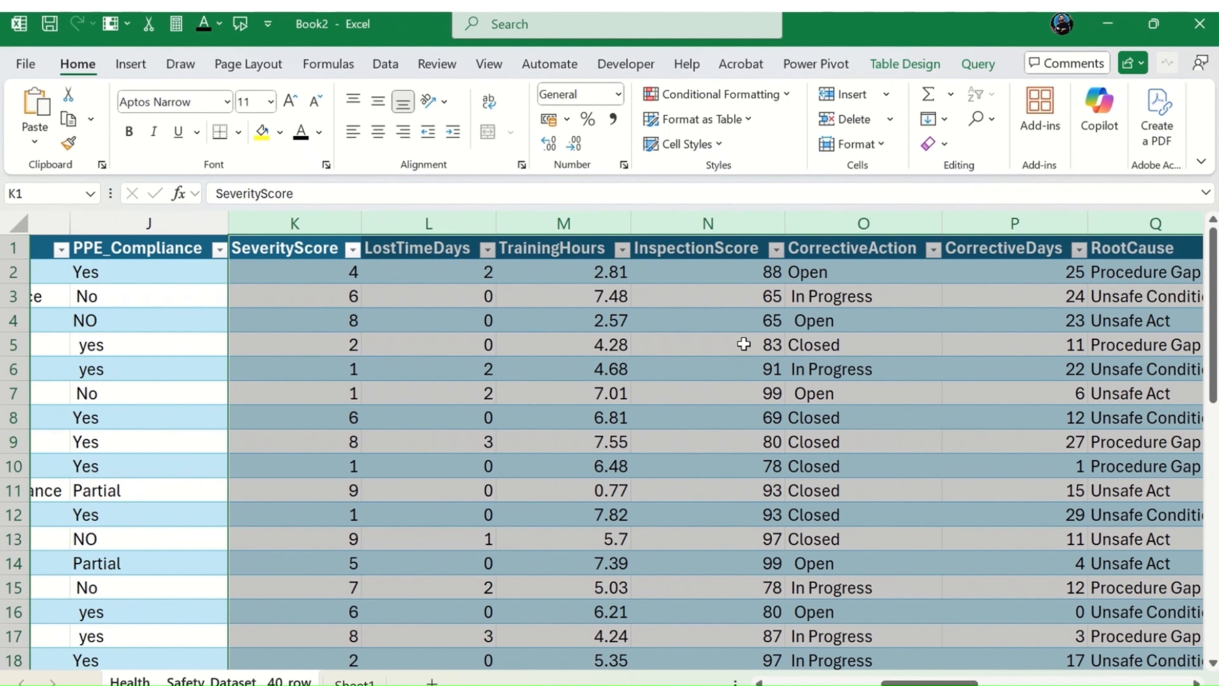
Step: Hide columns N through Z, keeping TrainingHours and the columns before it in view
left_click(594, 222)
left_click_drag(686, 211, 406, 222)
right_click(406, 222)
left_click(468, 579)
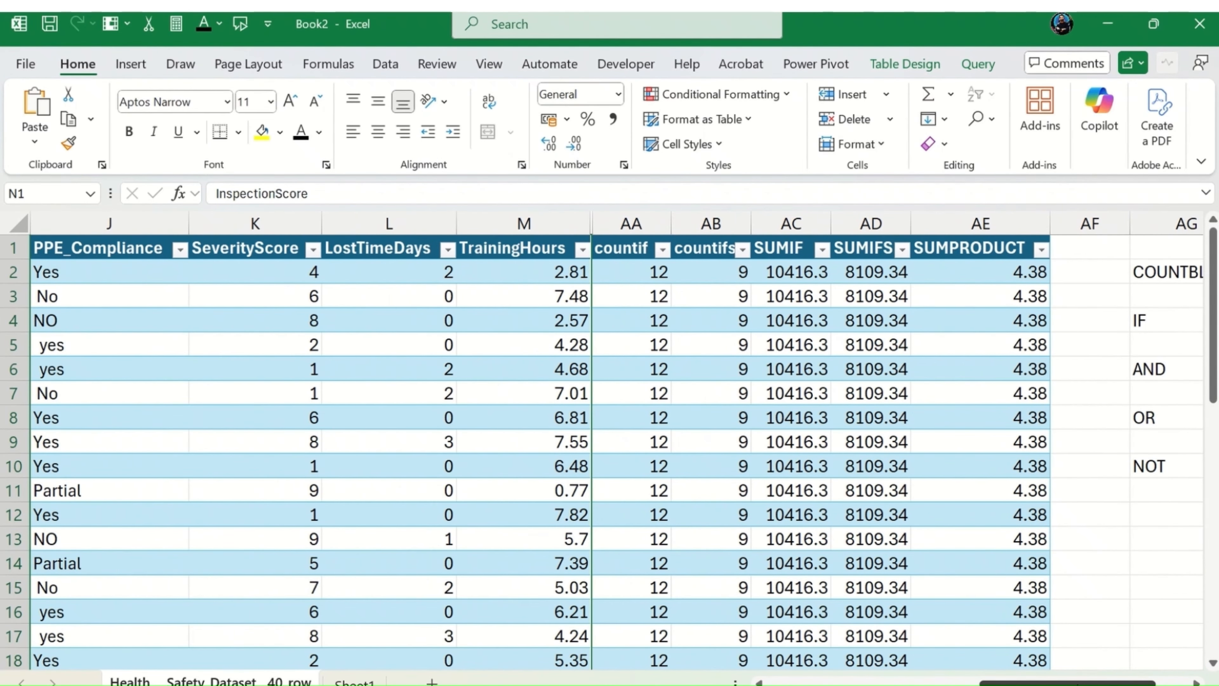
scroll(614, 432, "right", 2)
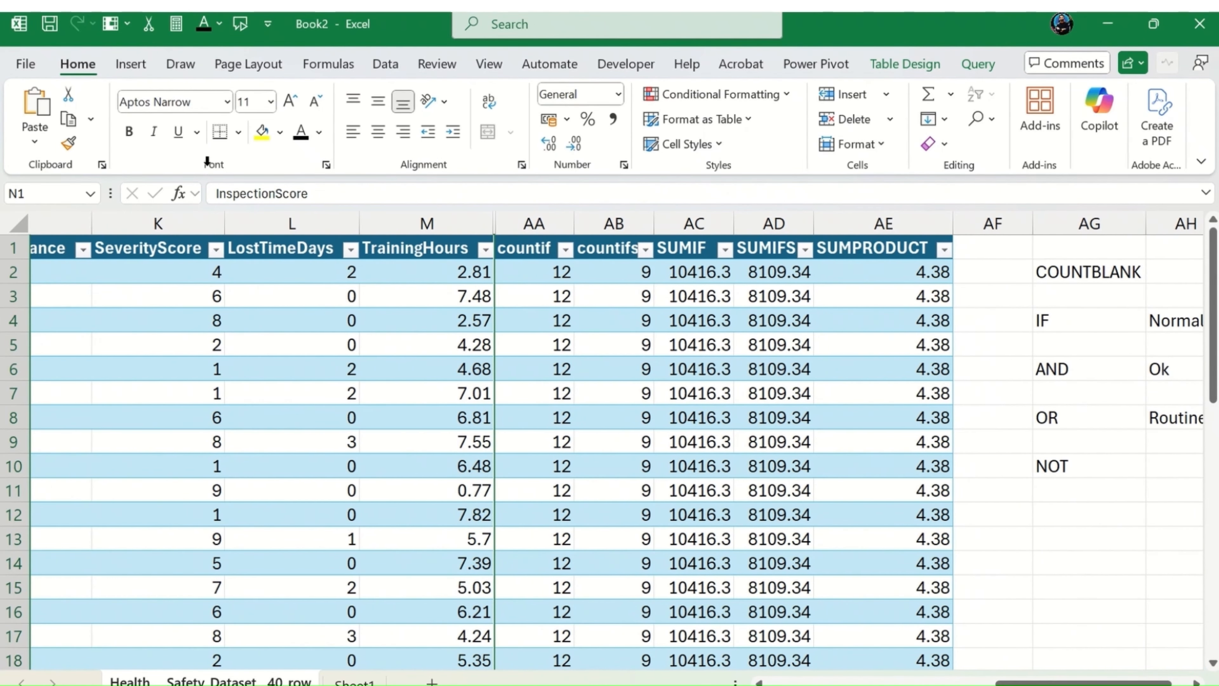
Step: Narrow the empty column AF and hide the function result columns AA through AE
left_click(1166, 462)
left_click_drag(1031, 211, 984, 211)
left_click_drag(892, 221, 526, 221)
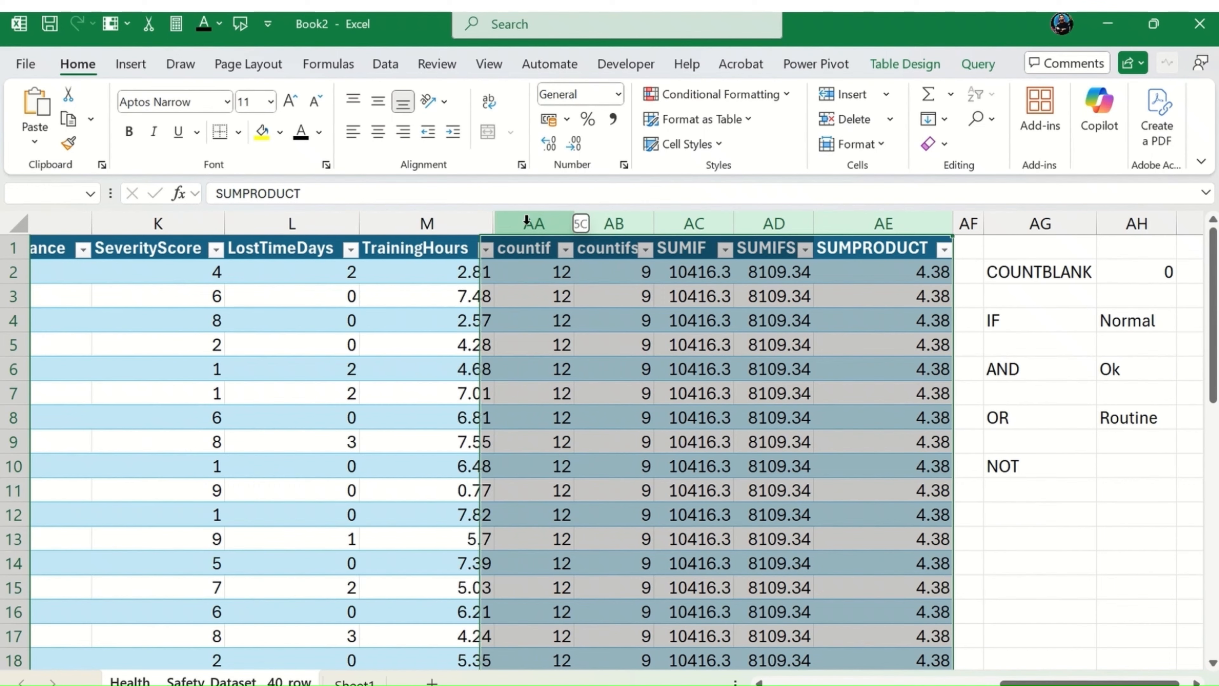
right_click(528, 222)
left_click(597, 586)
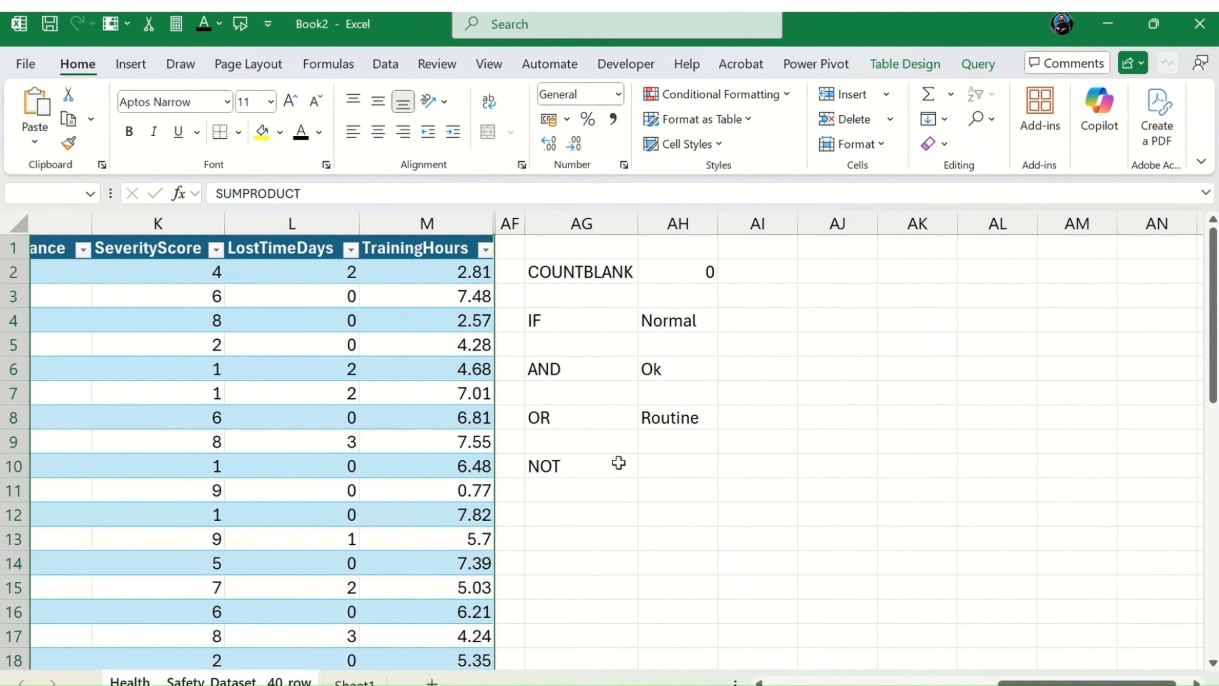
Step: In AH10, start an IF formula whose logical test is NOT(L2>0)
left_click(618, 462)
left_click(688, 468)
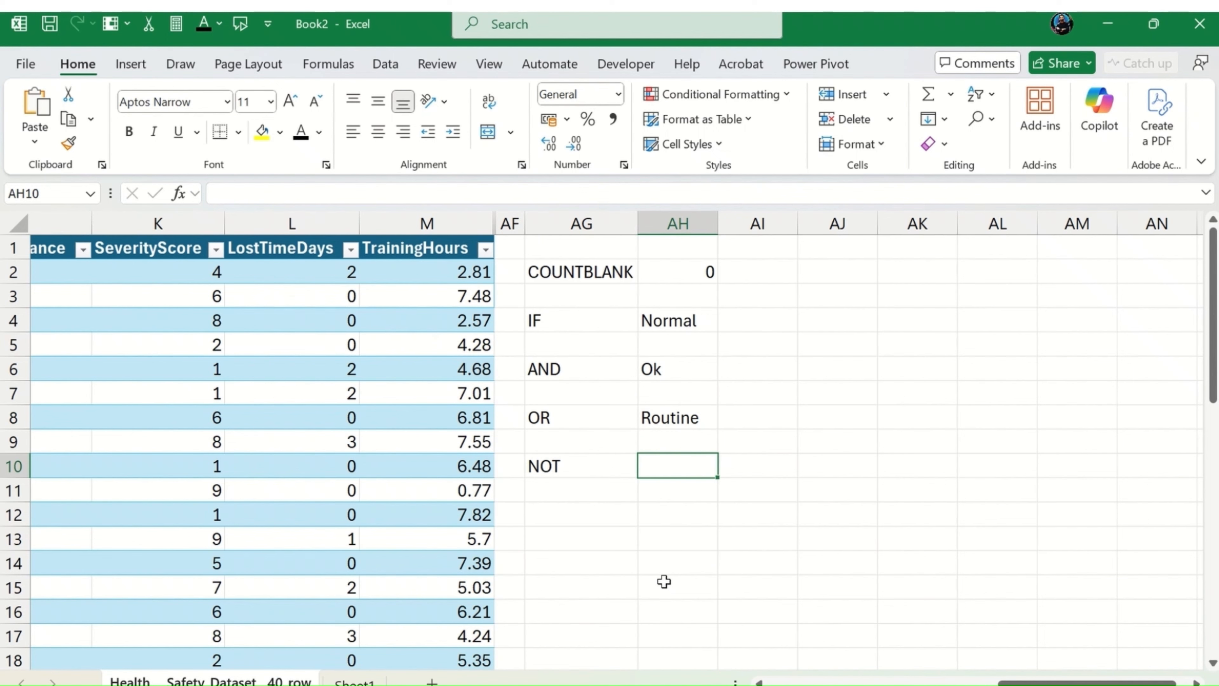
type("=")
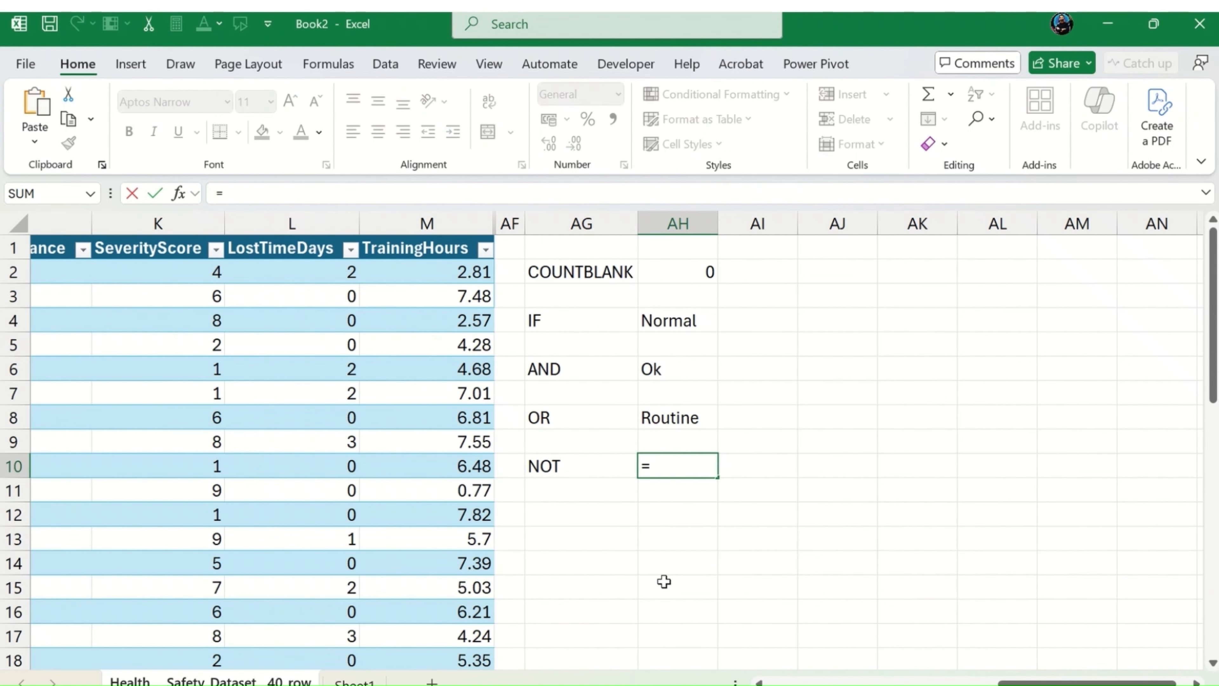
type("if(not")
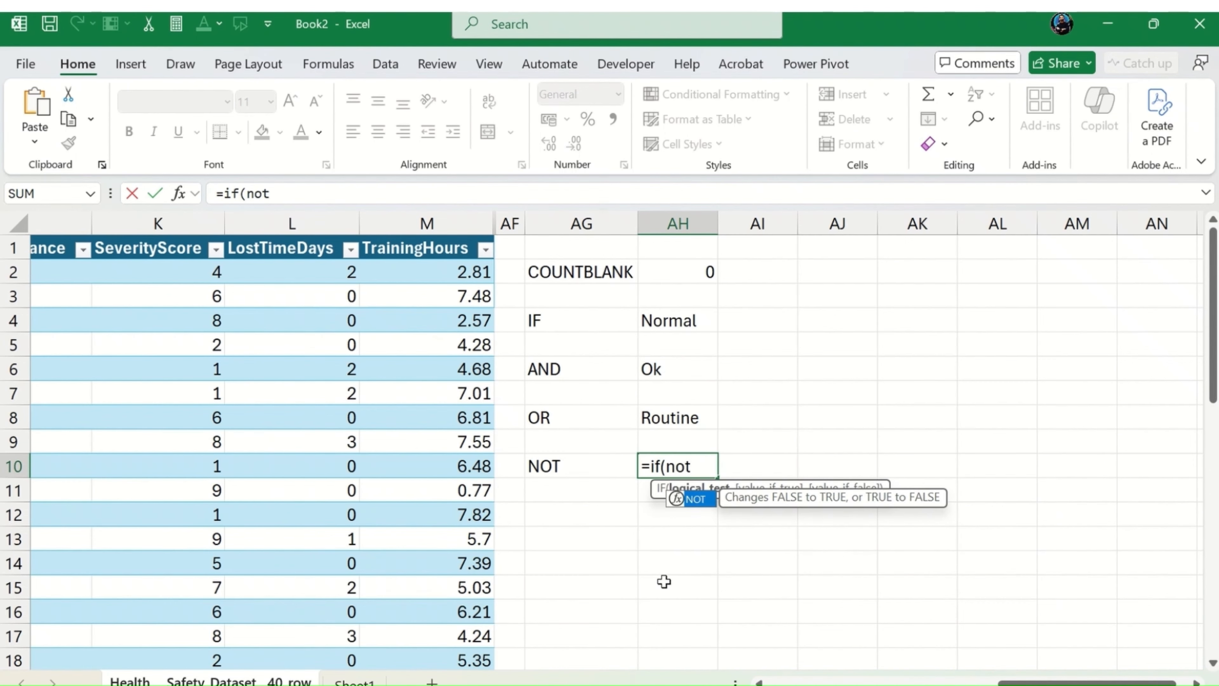
type("(")
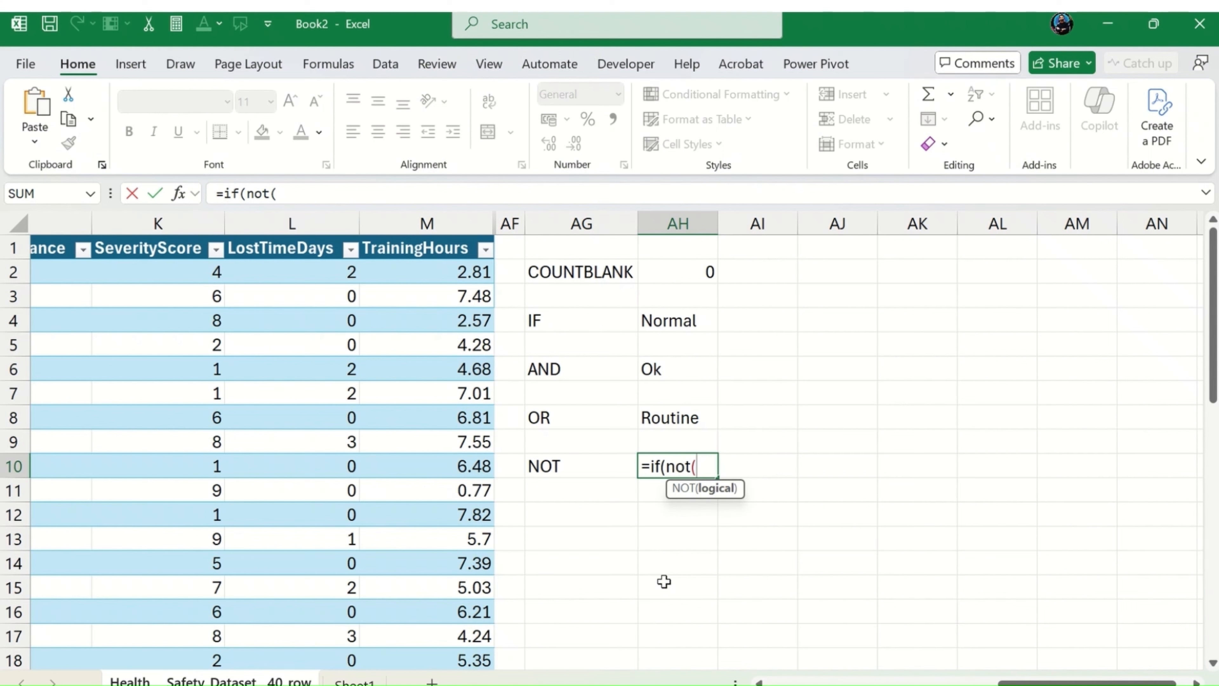
type("L2")
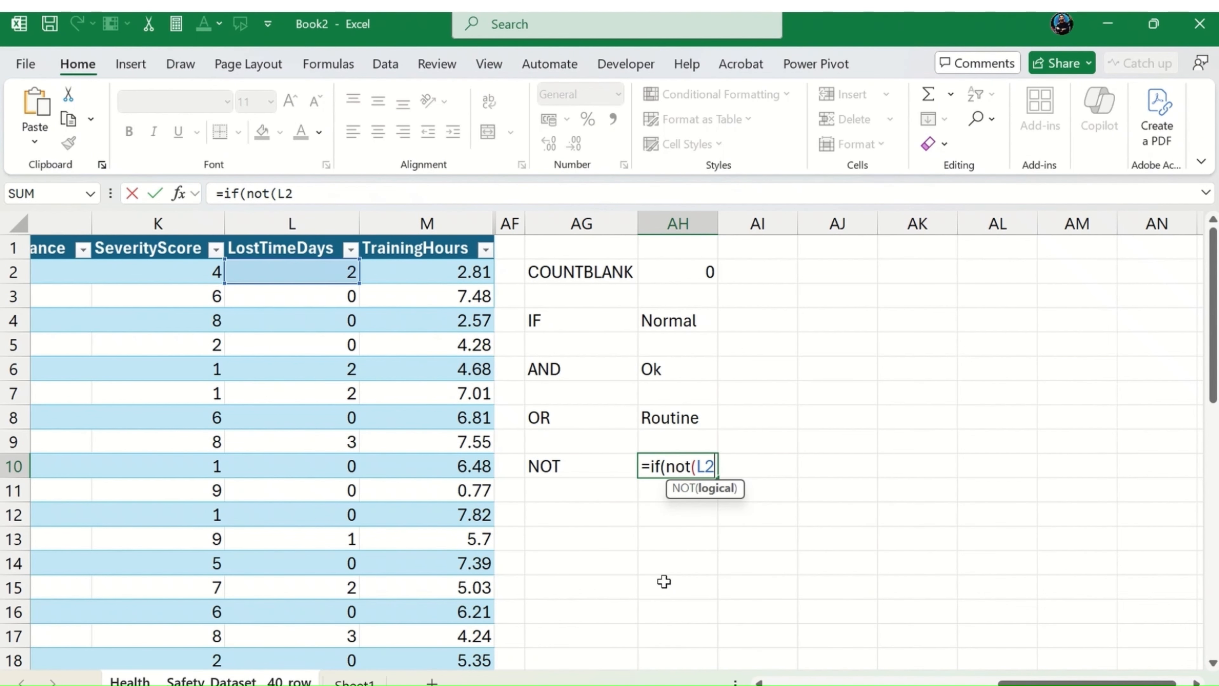
type(">0),")
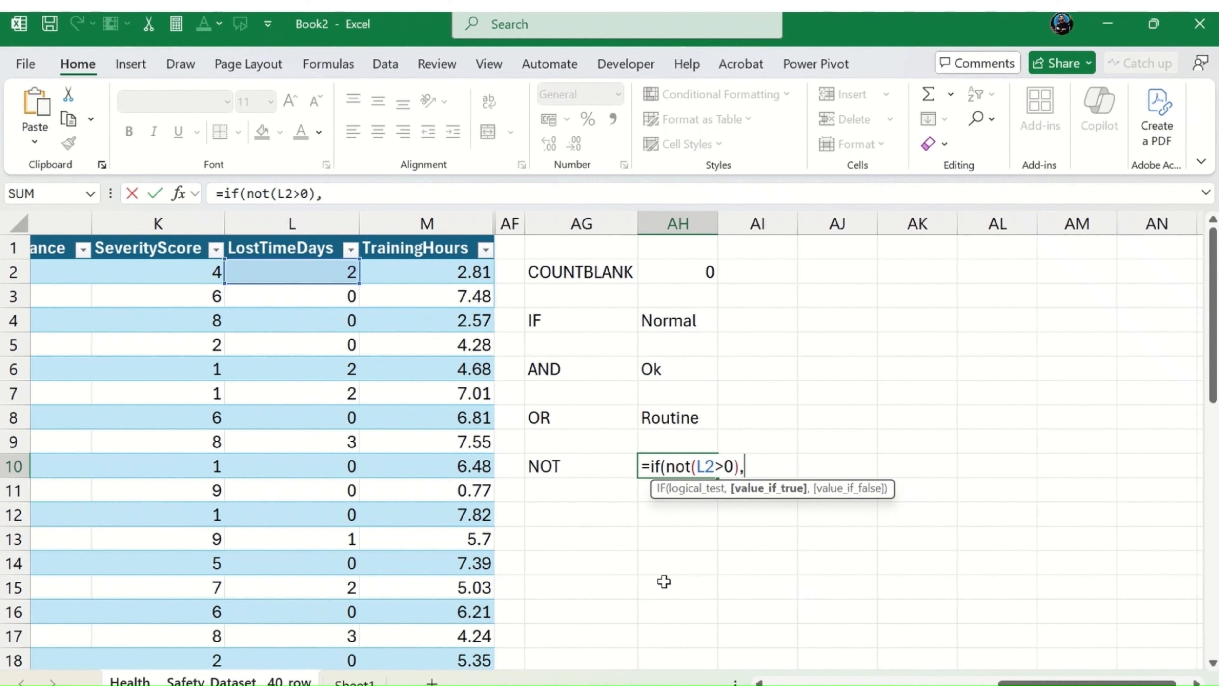
type("\"No Lost Time")
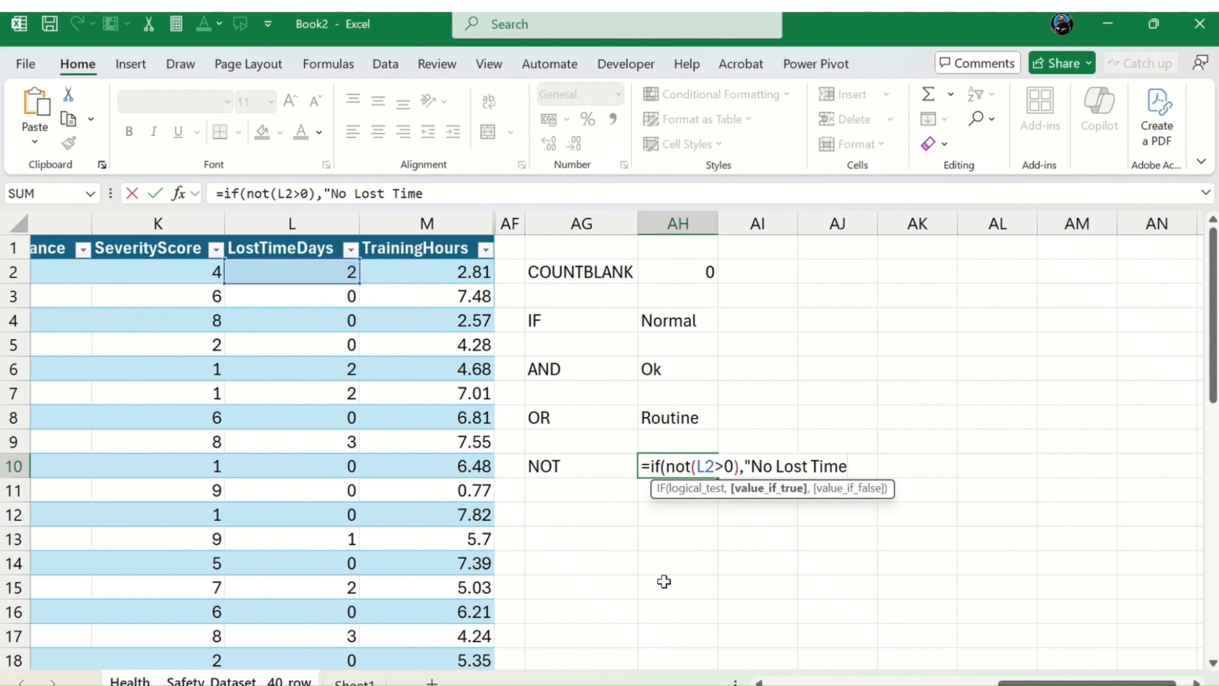
type("\",")
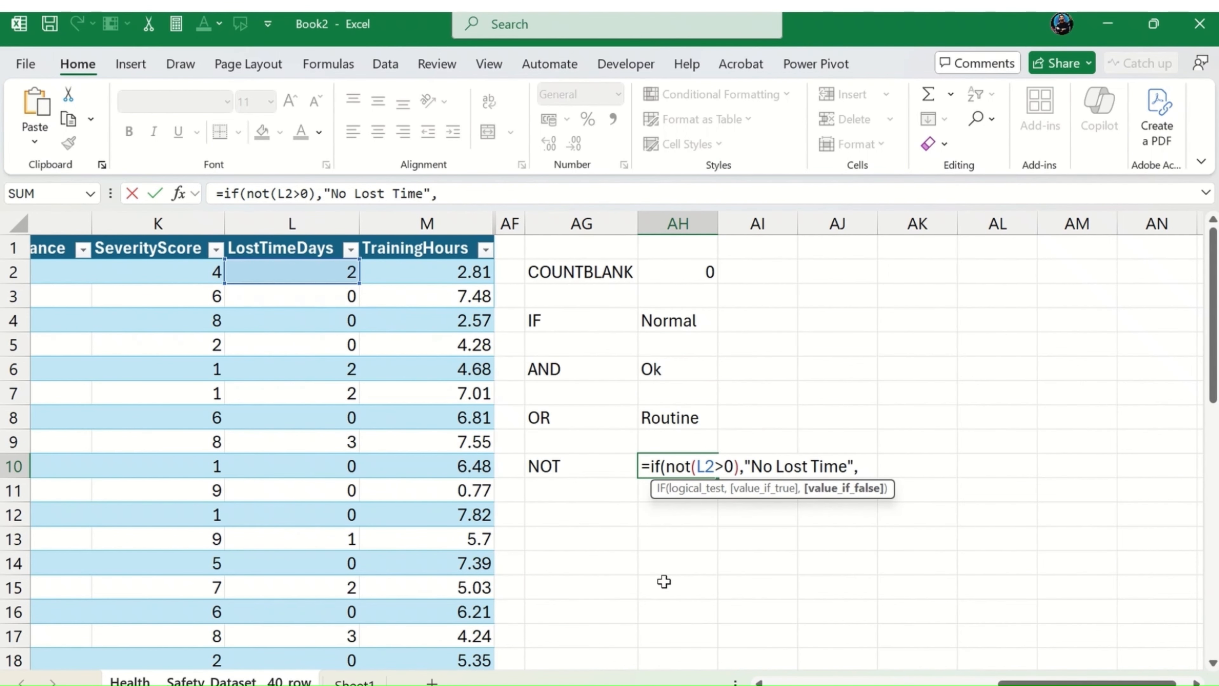
type("\"Lost Time")
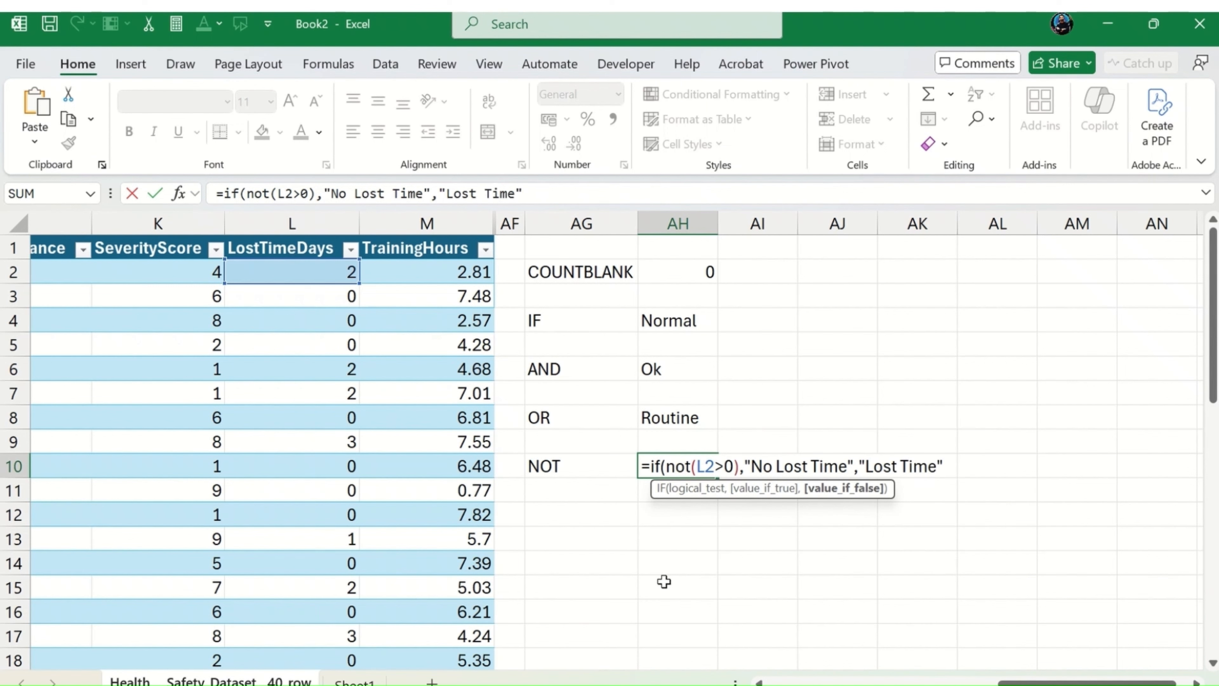
type("\")")
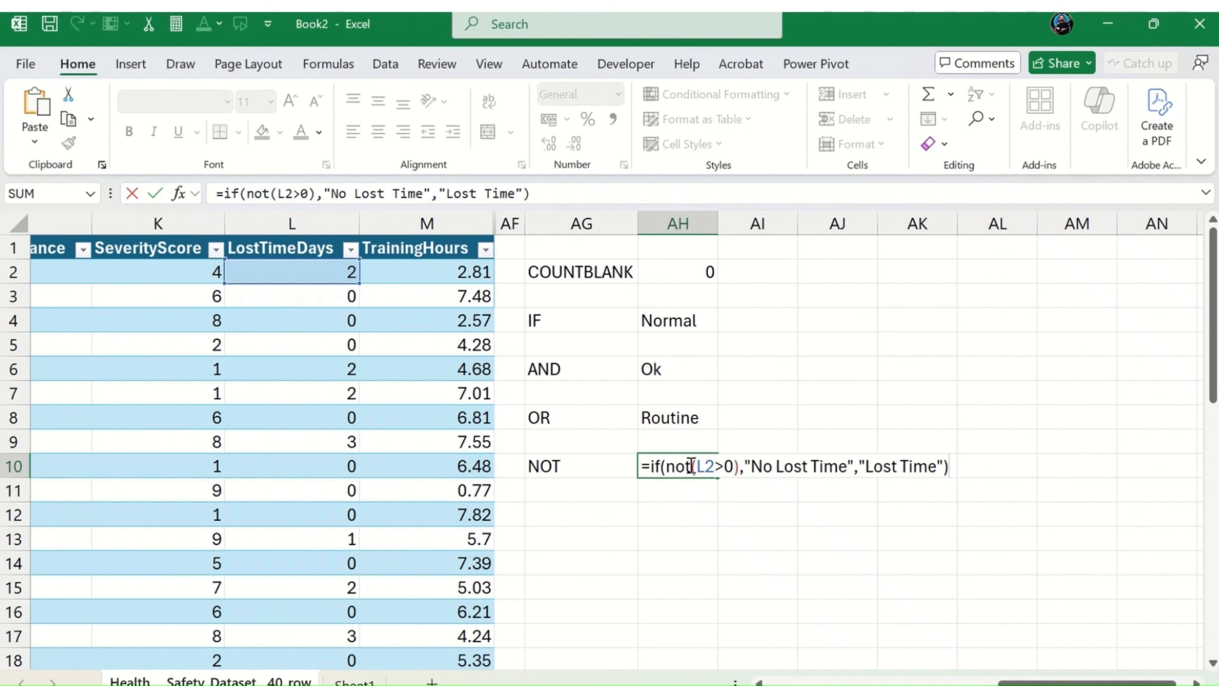
Step: Lock the column of the L2 reference as $L2 in AH10's NOT formula and commit it
left_click(701, 465)
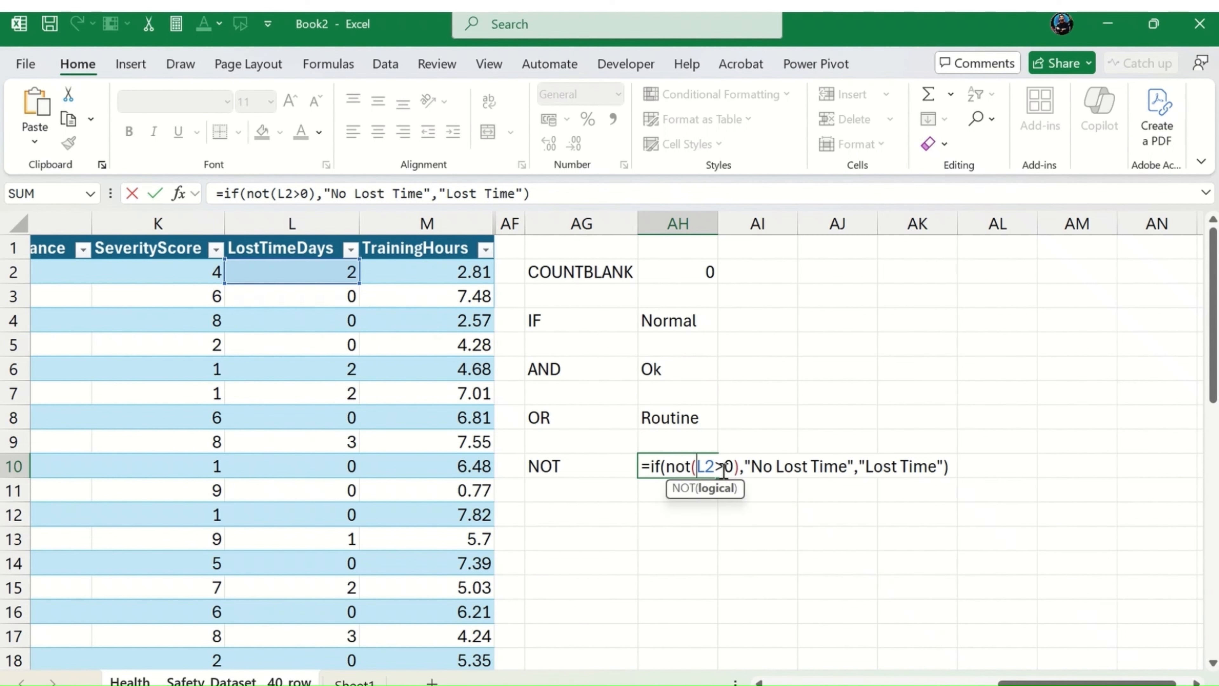
type("$")
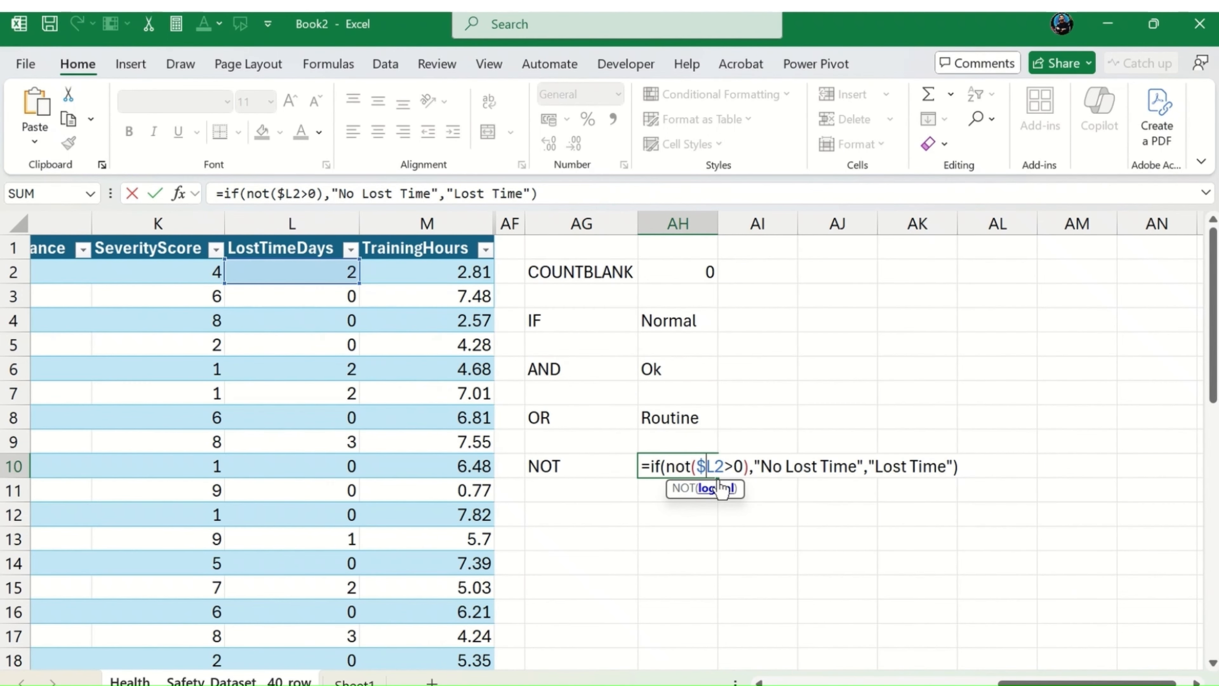
key("Return")
Step: Move the NOT formula from AH10 to AF2 and autofit column AF to review the results down the table
left_click(716, 476)
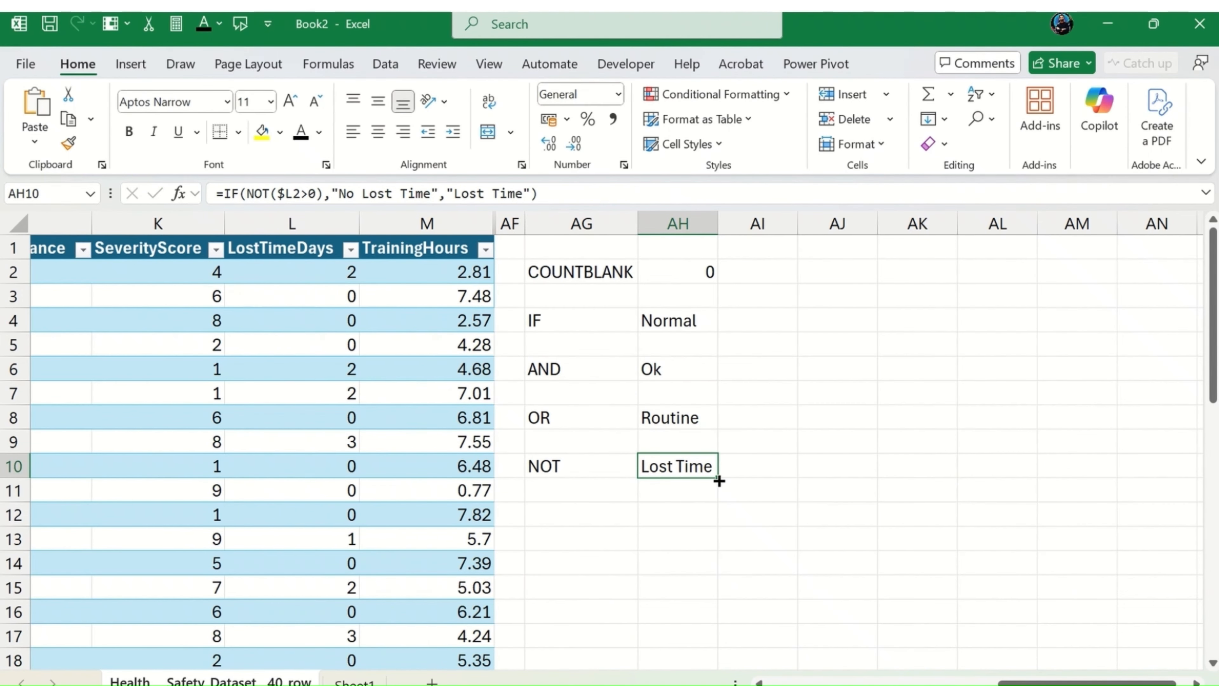
key("ctrl+c")
key("Left")
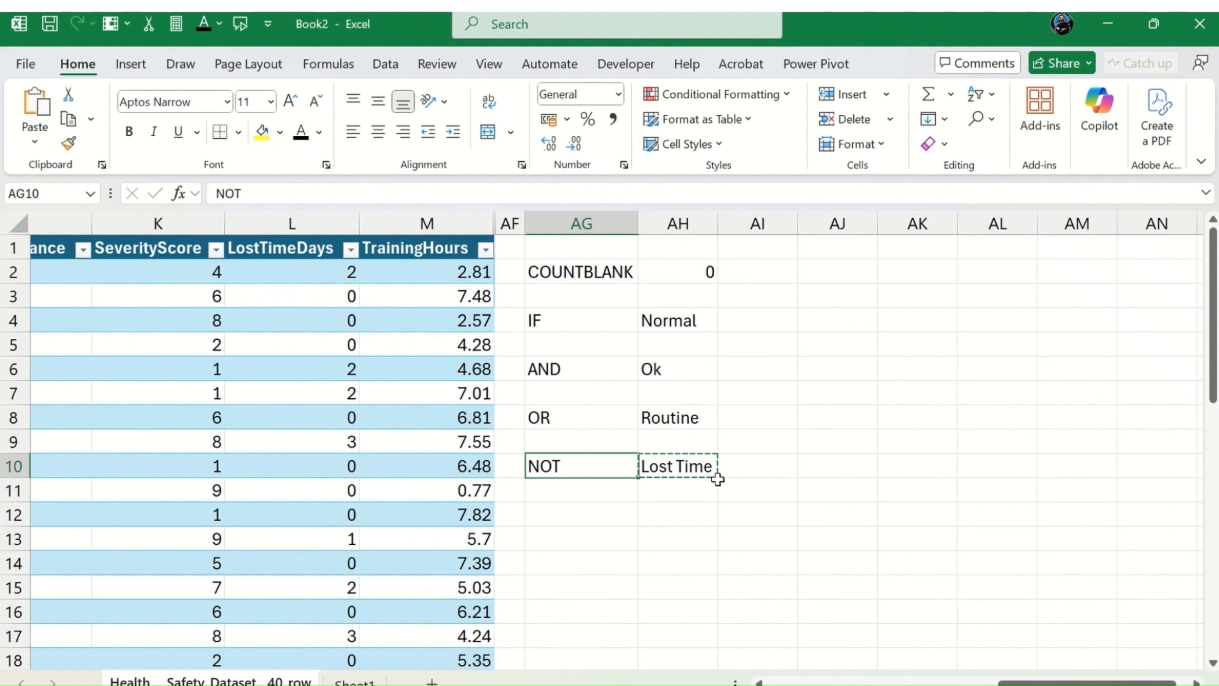
key("Left")
key("Up")
key("Up")
key("Up")
key("Up")
key("Up")
key("Up")
key("Up")
key("Up")
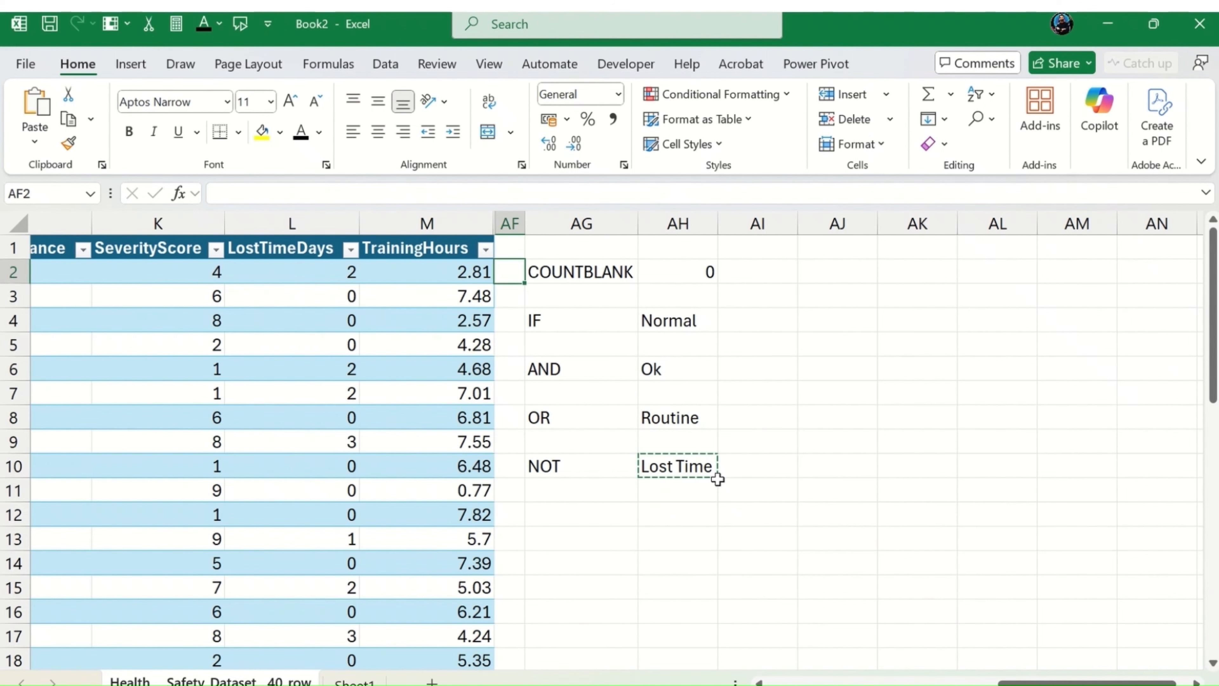
key("ctrl+v")
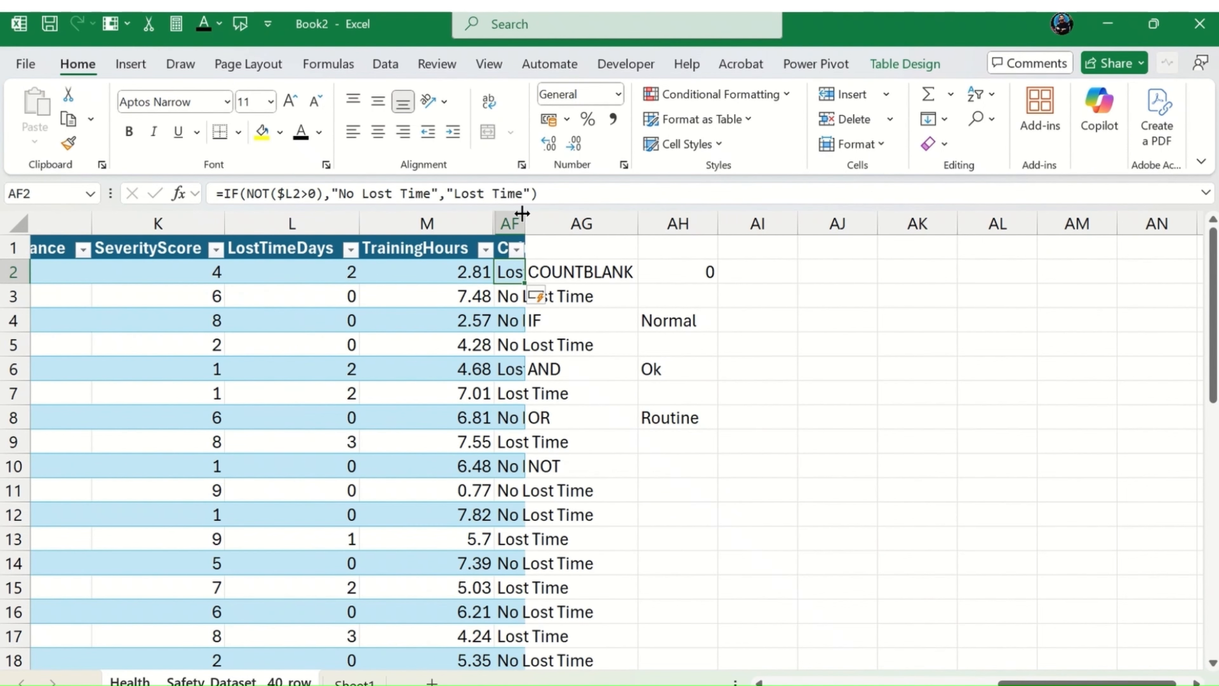
double_click(525, 223)
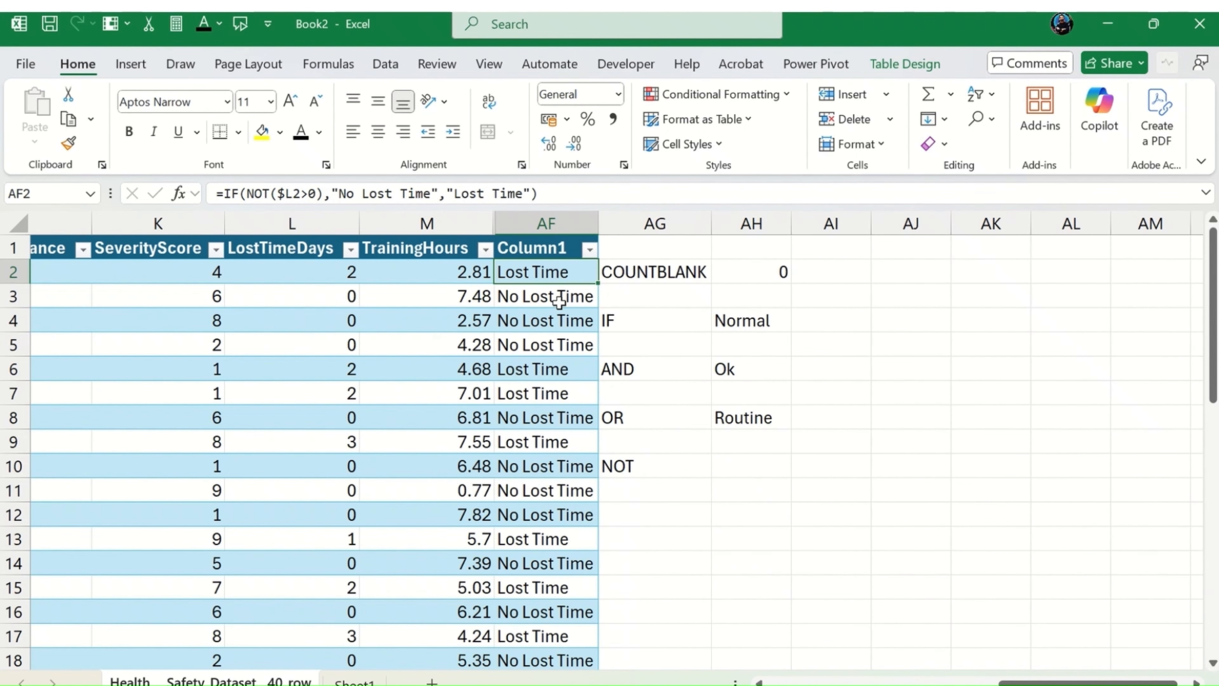
key("ctrl+Down")
key("Up")
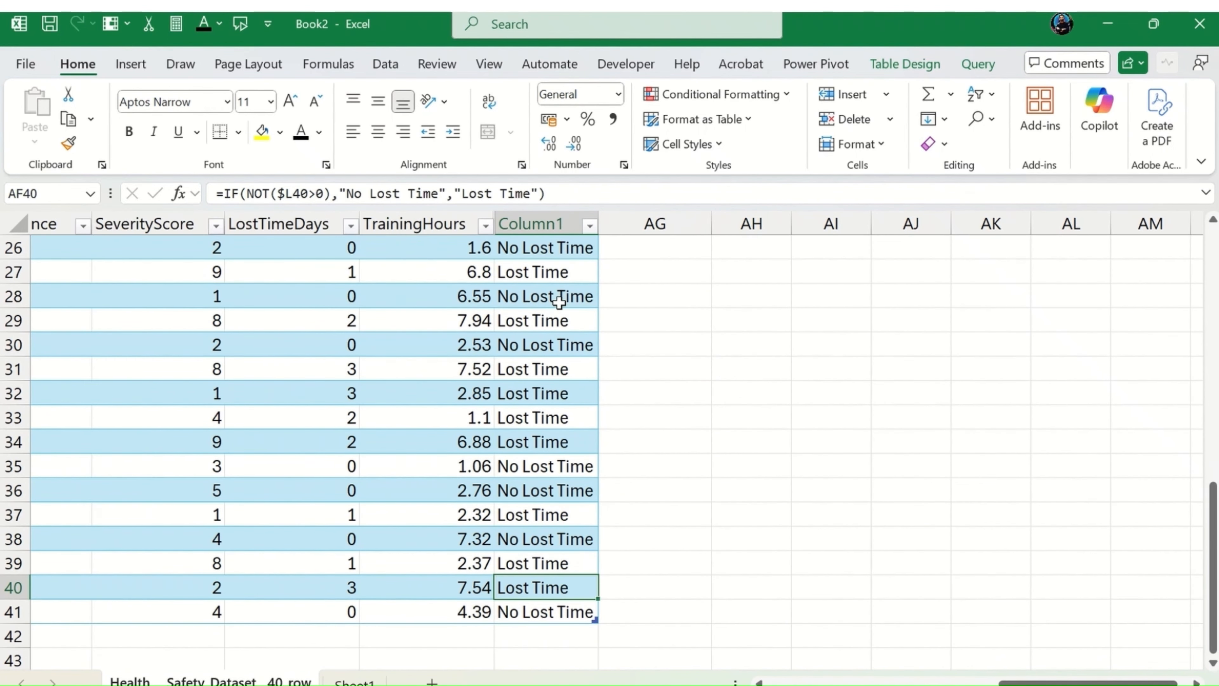
key("ctrl+Up")
key("Down")
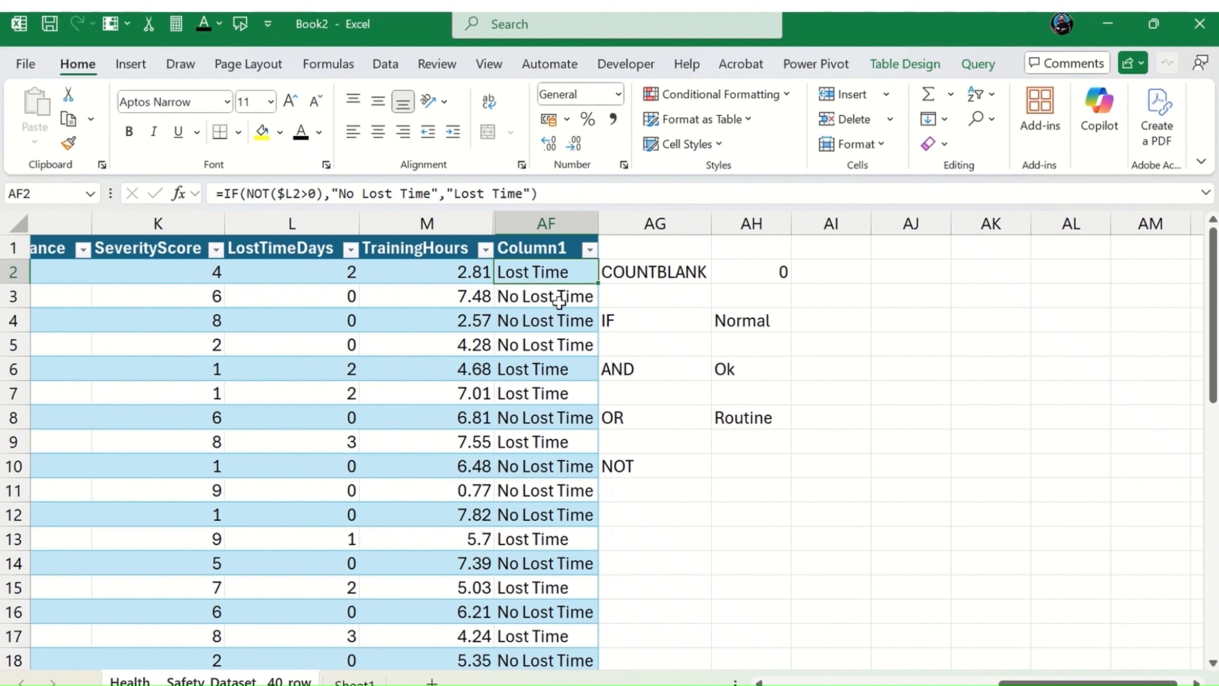
Step: Undo the width change, the table column fill and the formula move in column AF
key("ctrl+z")
key("ctrl+z")
key("ctrl+z")
key("ctrl+z")
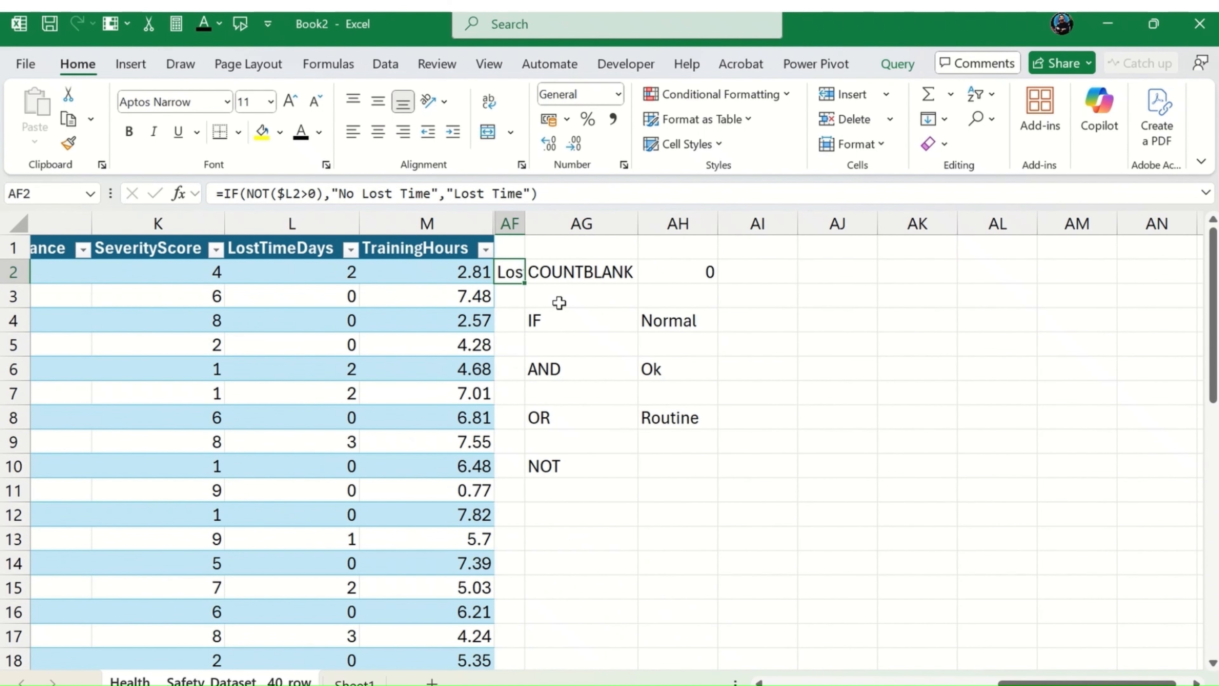
key("Escape")
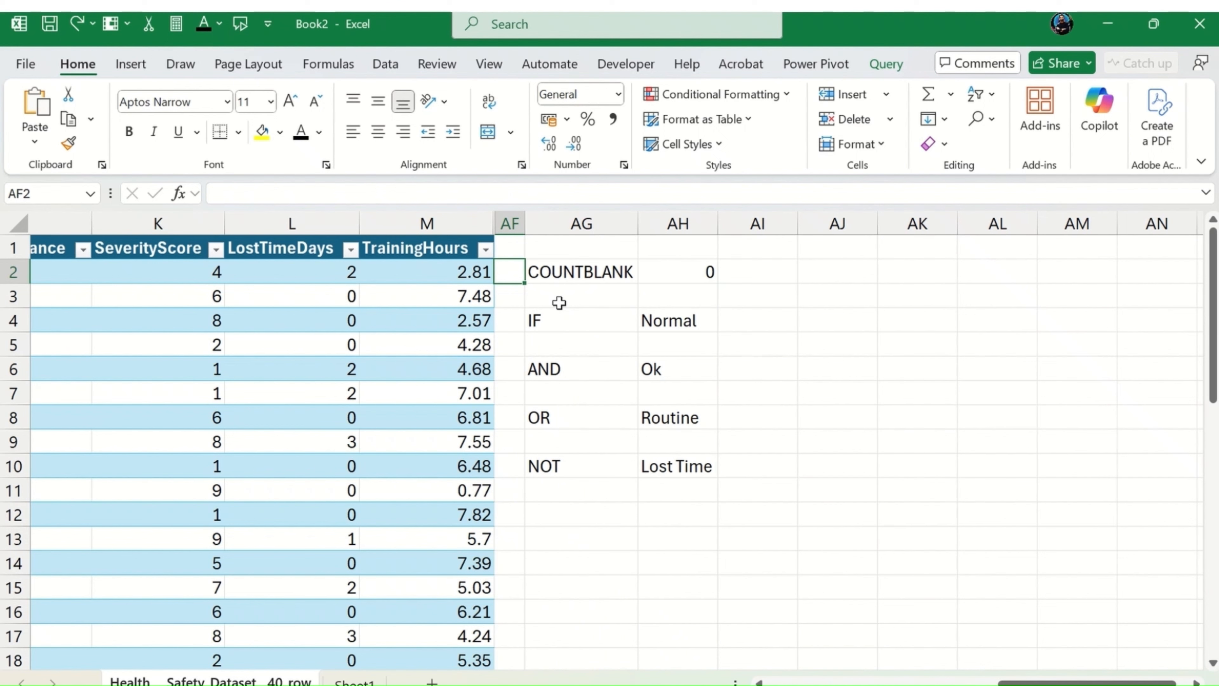
key("Down")
key("Down")
key("Down")
key("Down")
key("Down")
key("Down")
key("Down")
key("Down")
key("Down")
key("Down")
key("Down")
key("Down")
key("Down")
key("Up")
key("Right")
key("Up")
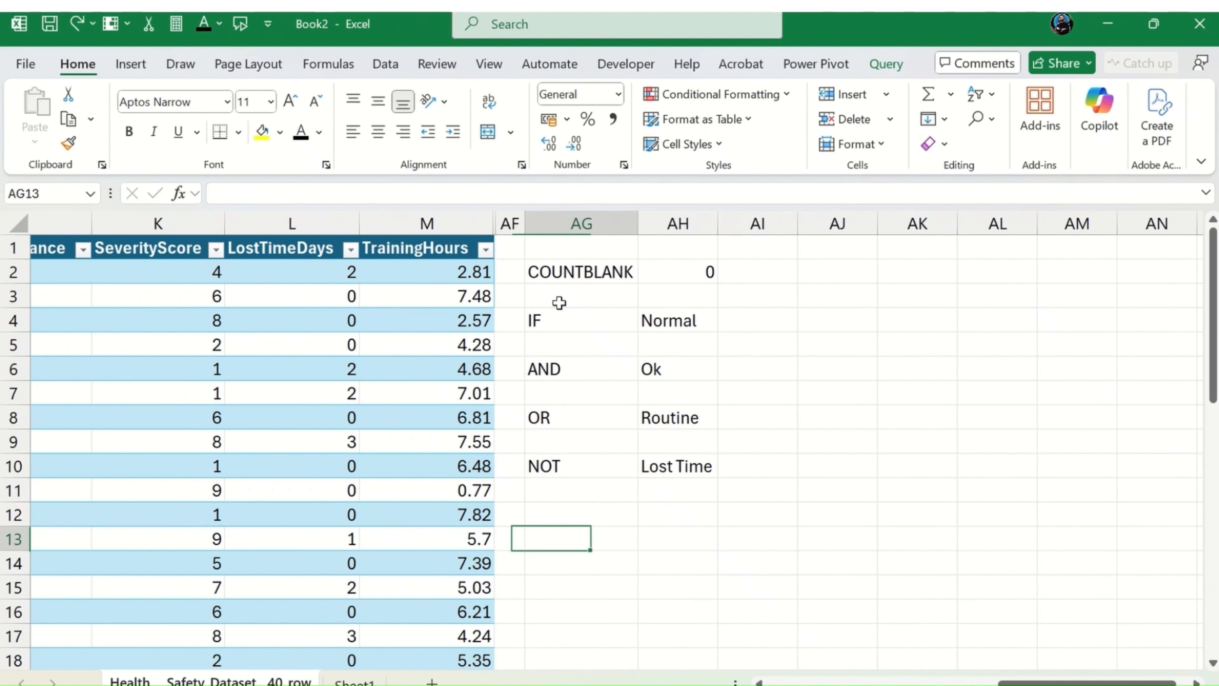
key("Up")
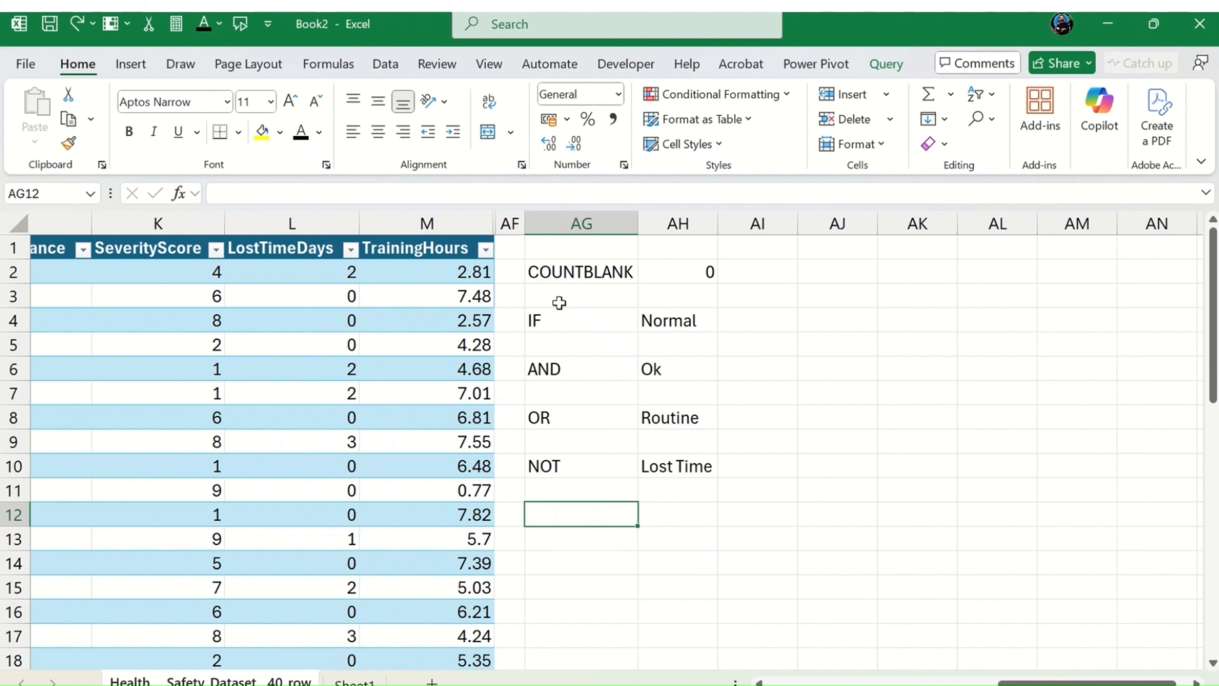
key("Up")
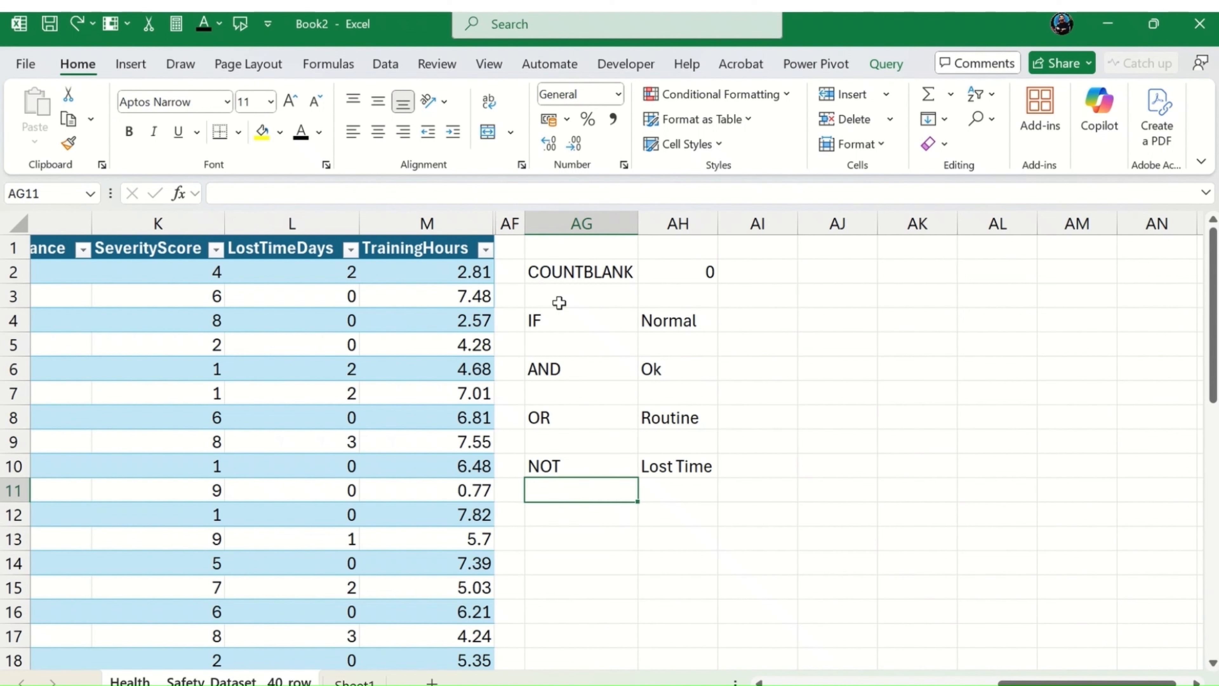
key("Down")
key("Left")
key("Left")
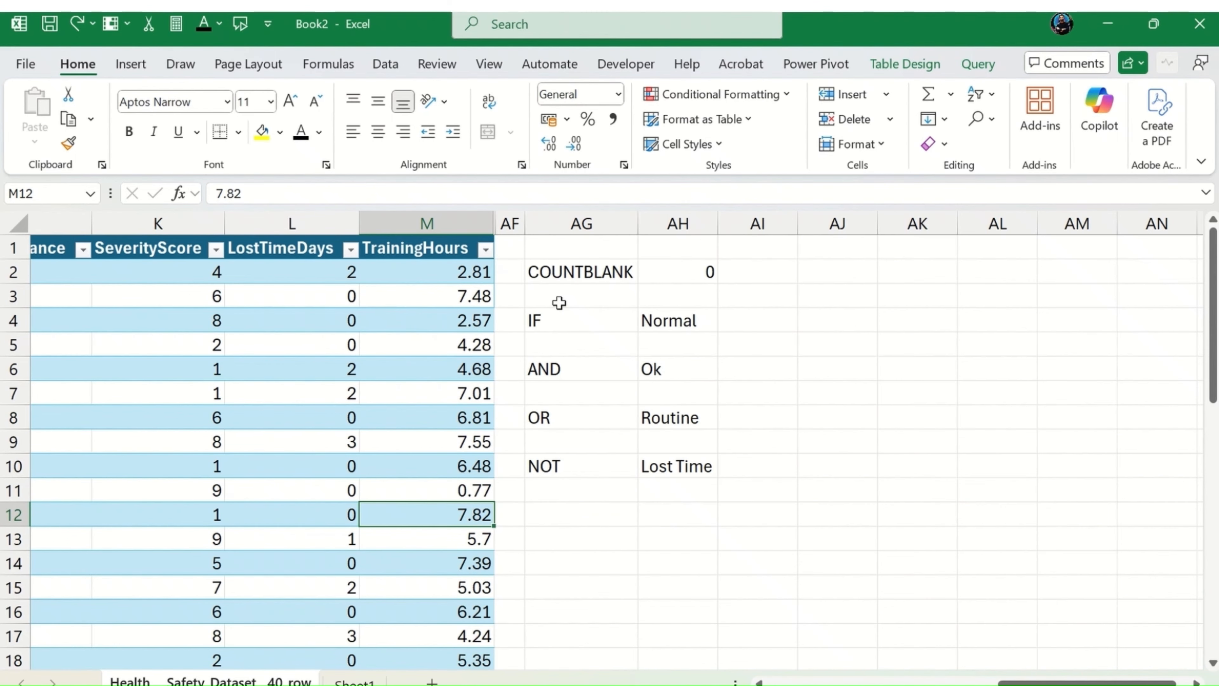
key("Left")
key("Right")
type("=")
key("Left")
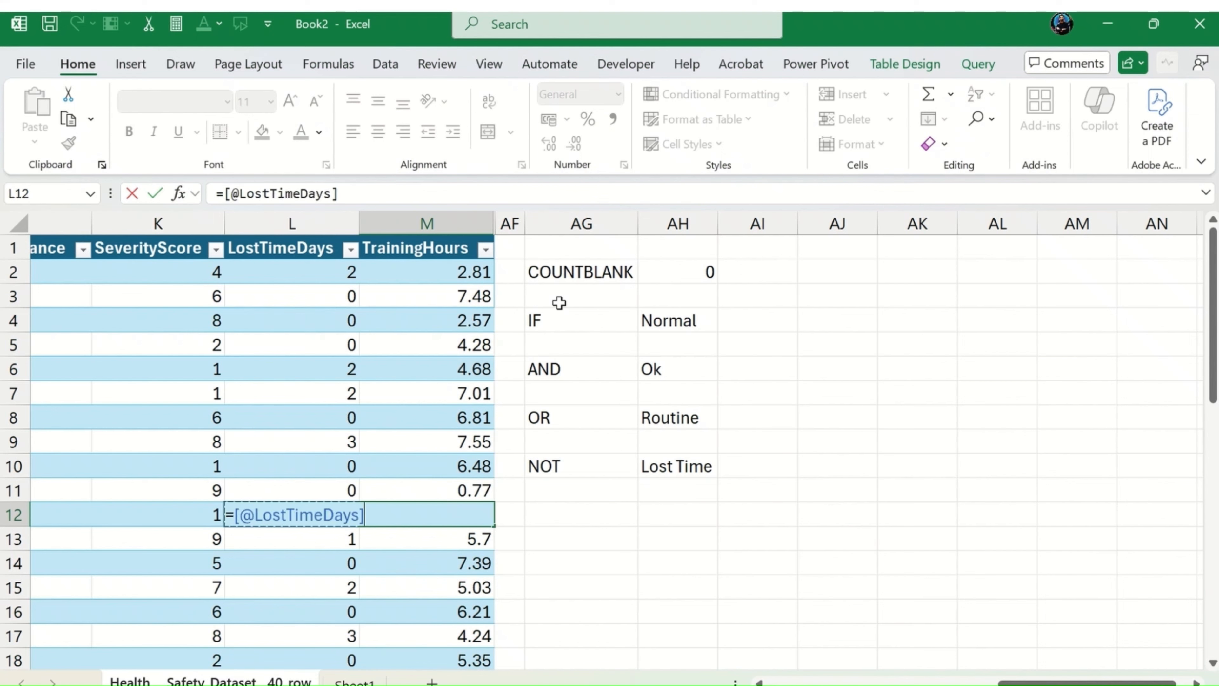
key("Left")
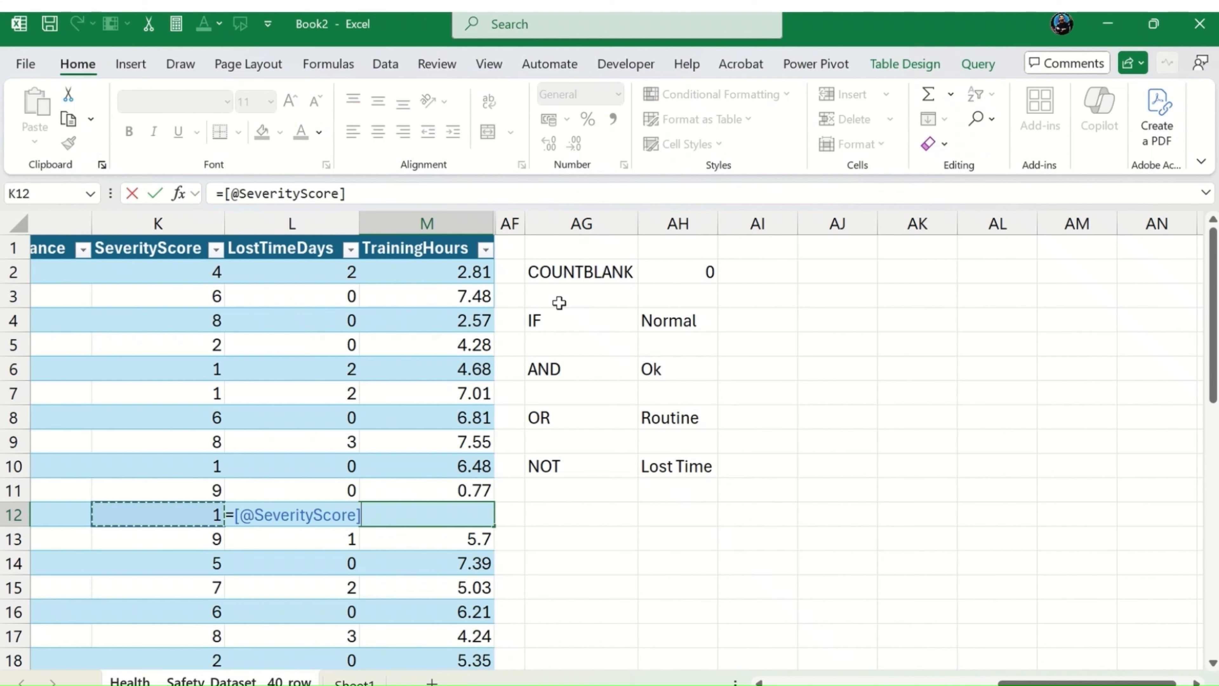
type(";")
key("Return")
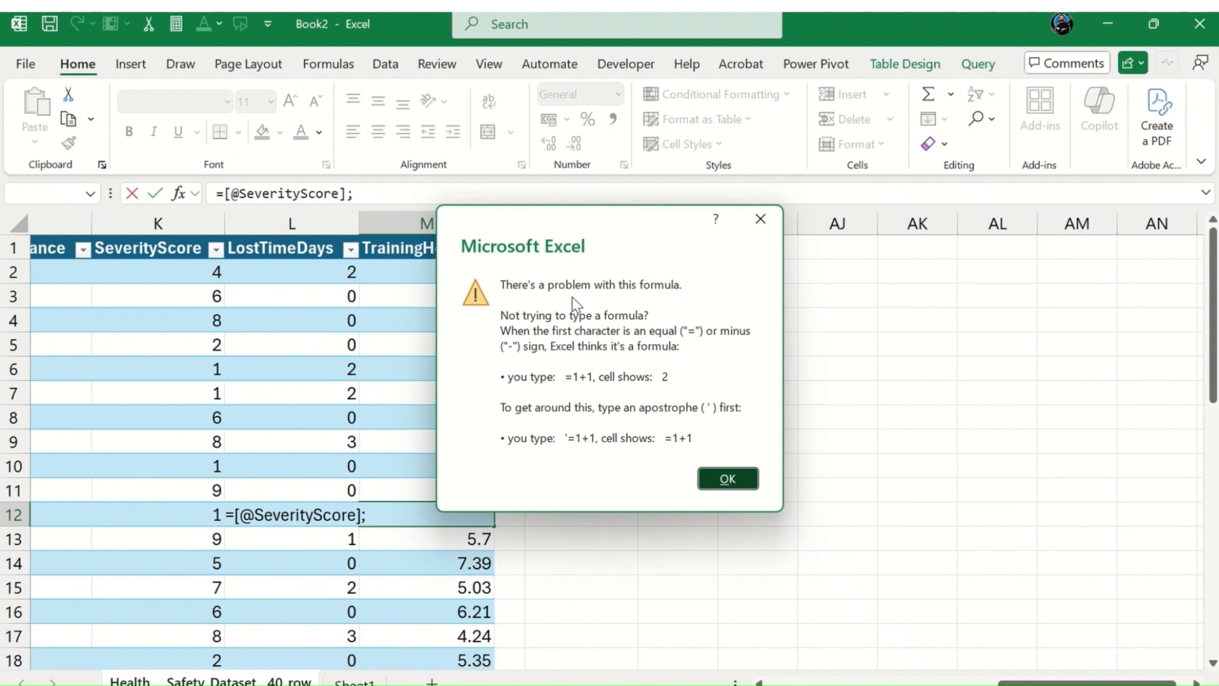
key("Return")
key("Right")
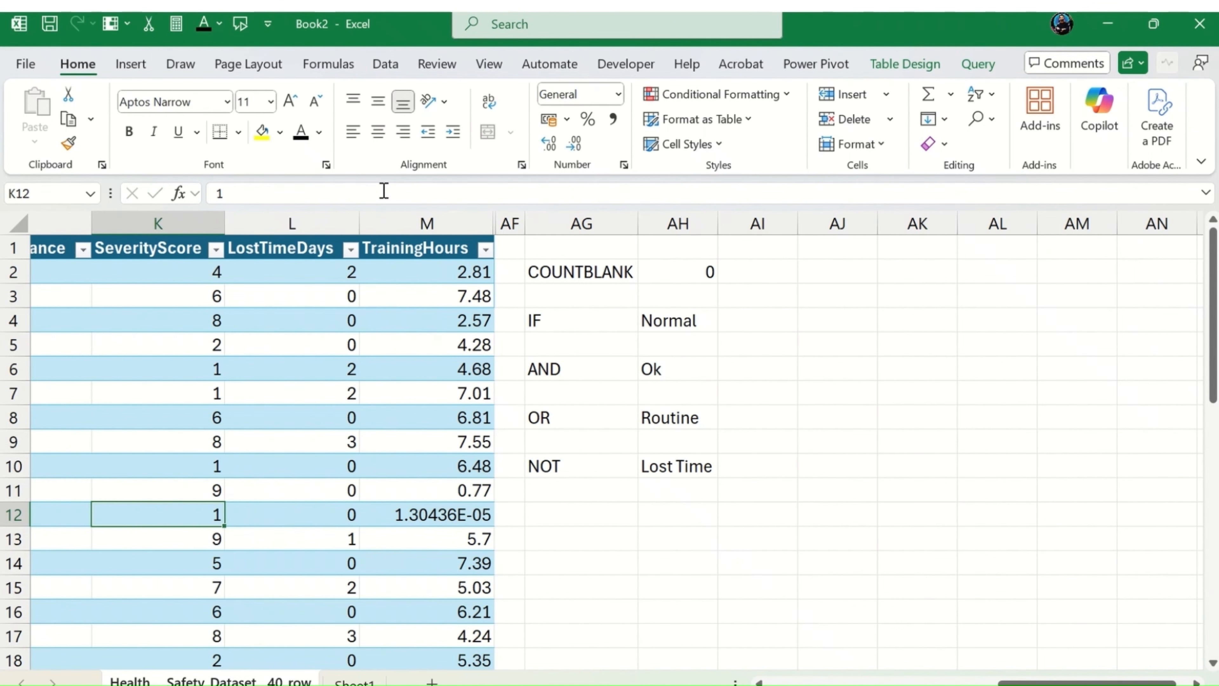
Step: Replace the SeverityScore in K12 with the text "jkj" and check the dependent formula in M12
type("jkj")
key("Up")
key("Right")
key("Right")
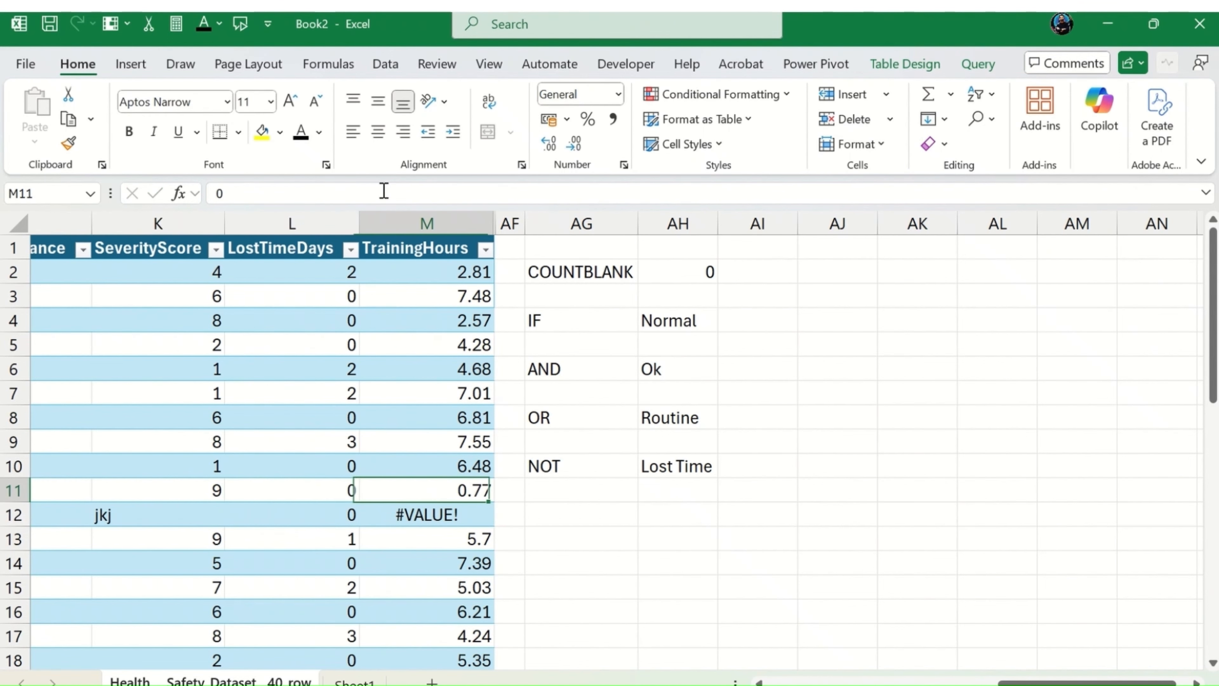
key("Down")
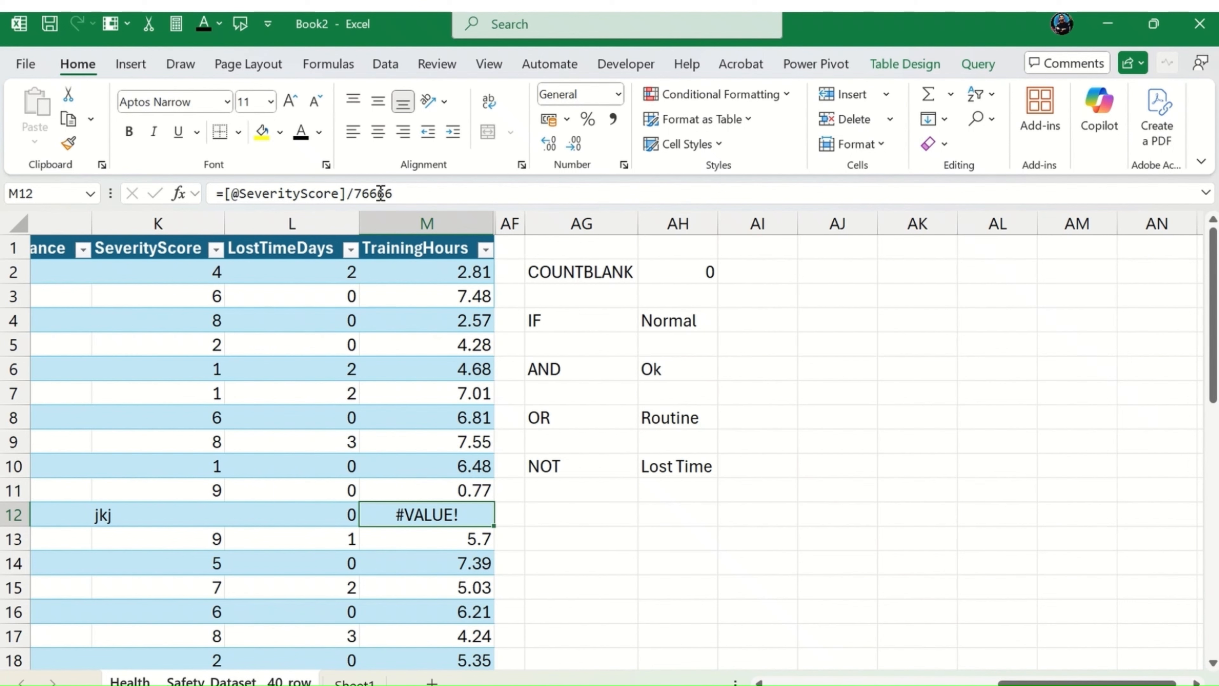
Step: Enter an IFERROR formula in AG12 that checks the row's TrainingHours value and returns "There is a error" for an error
key("Right")
key("Right")
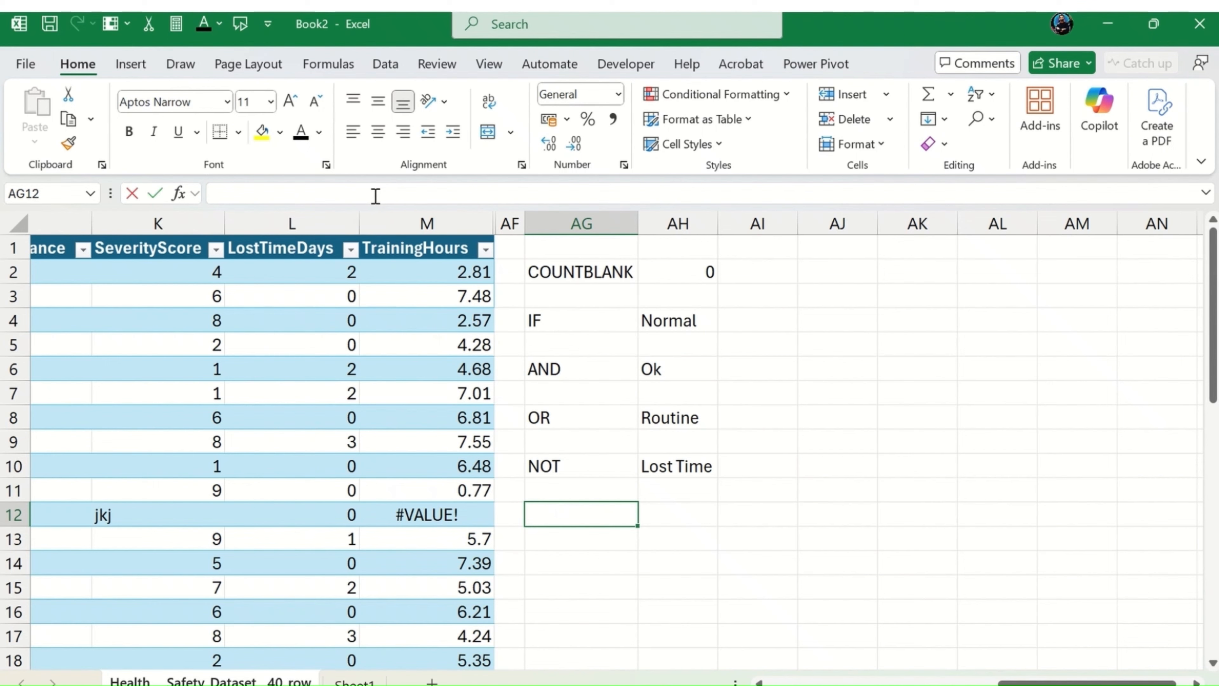
type("=if")
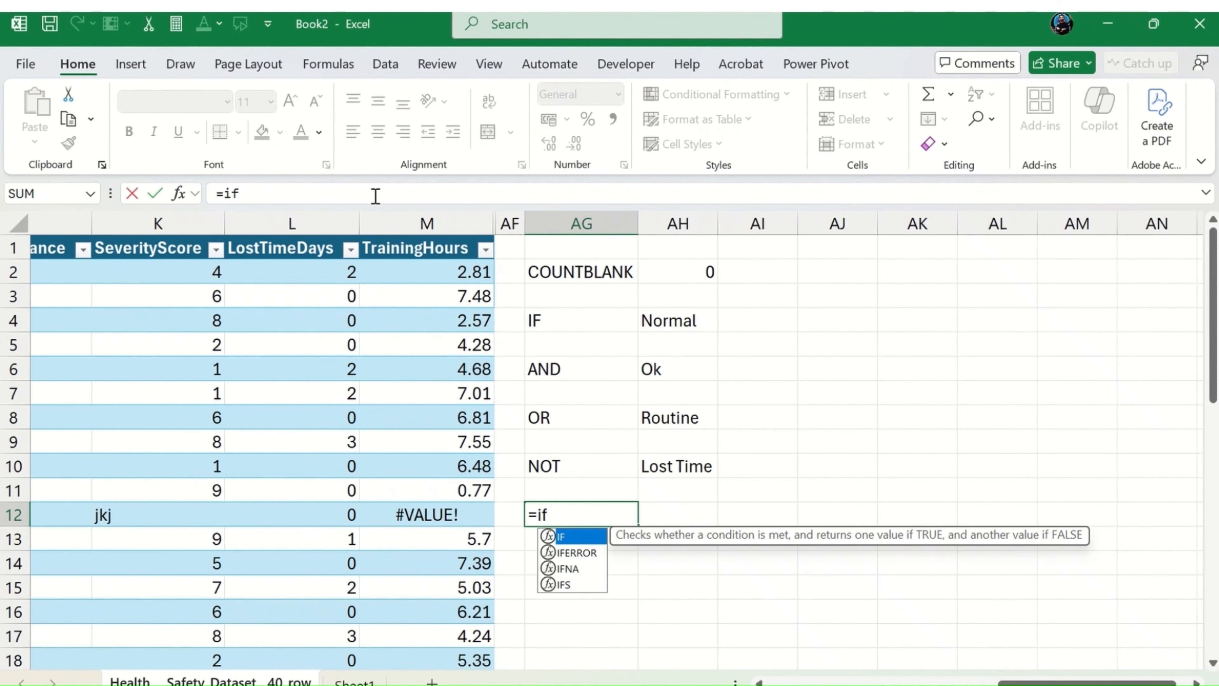
key("Down")
key("Tab")
key("Left")
key("Left")
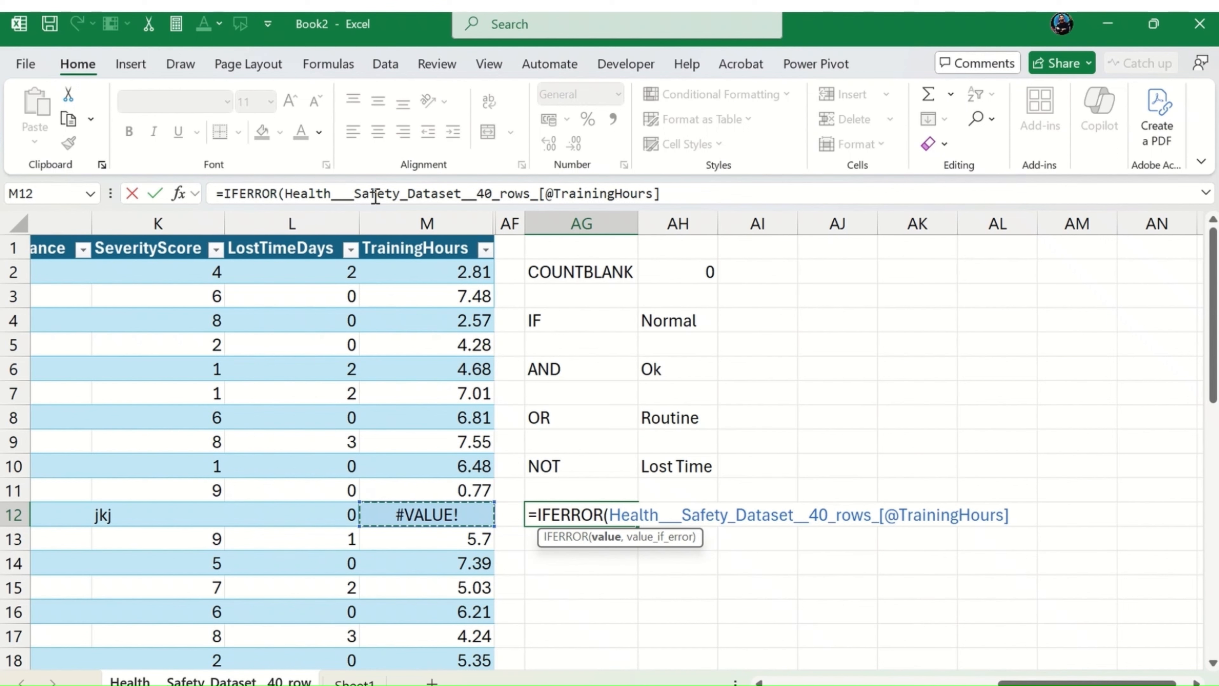
type(",\"Th")
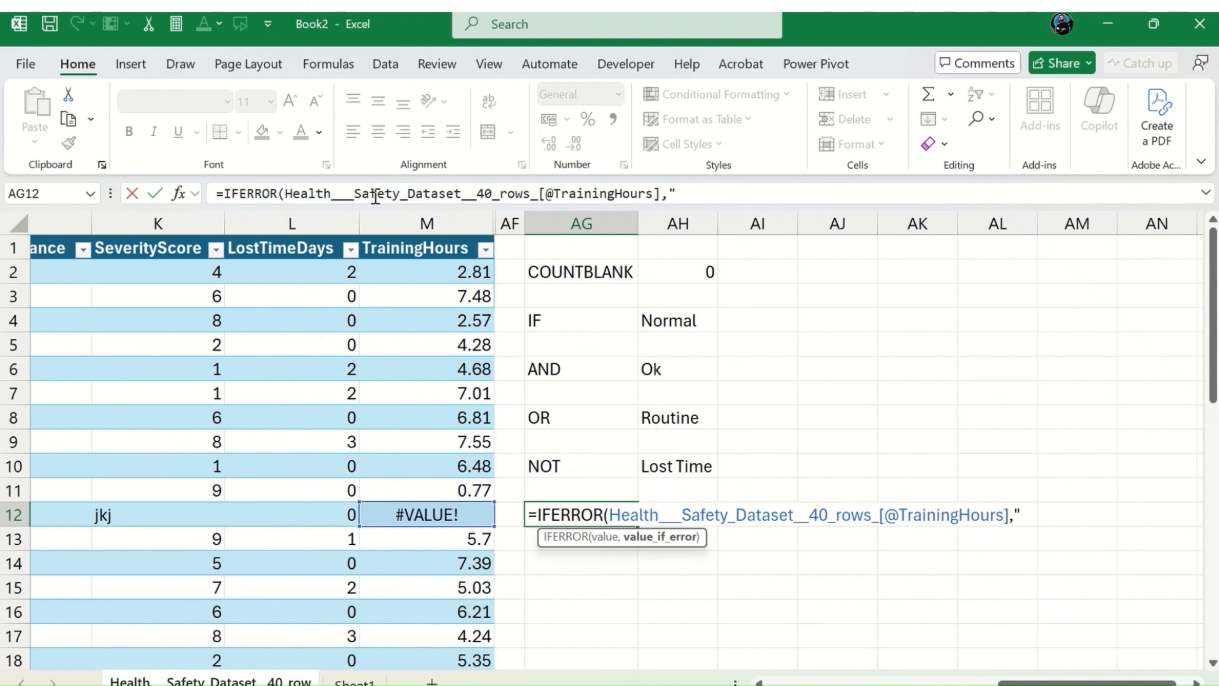
type("ere is t")
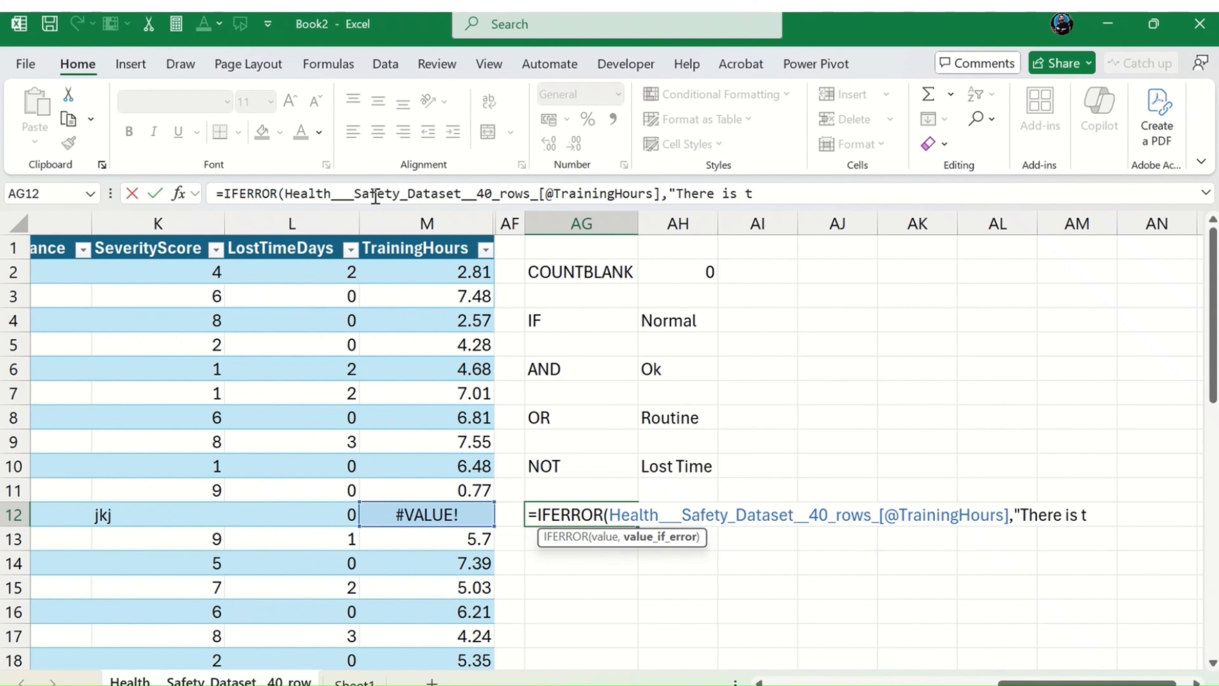
key("BackSpace")
type("a error")
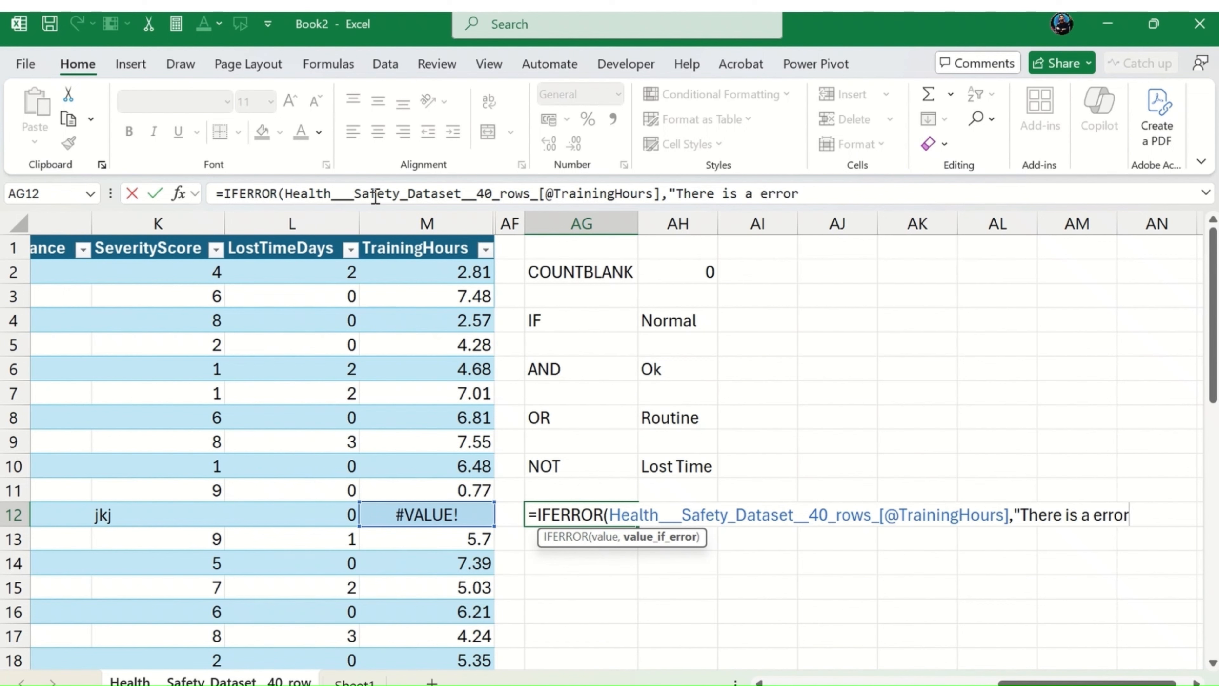
type("\")")
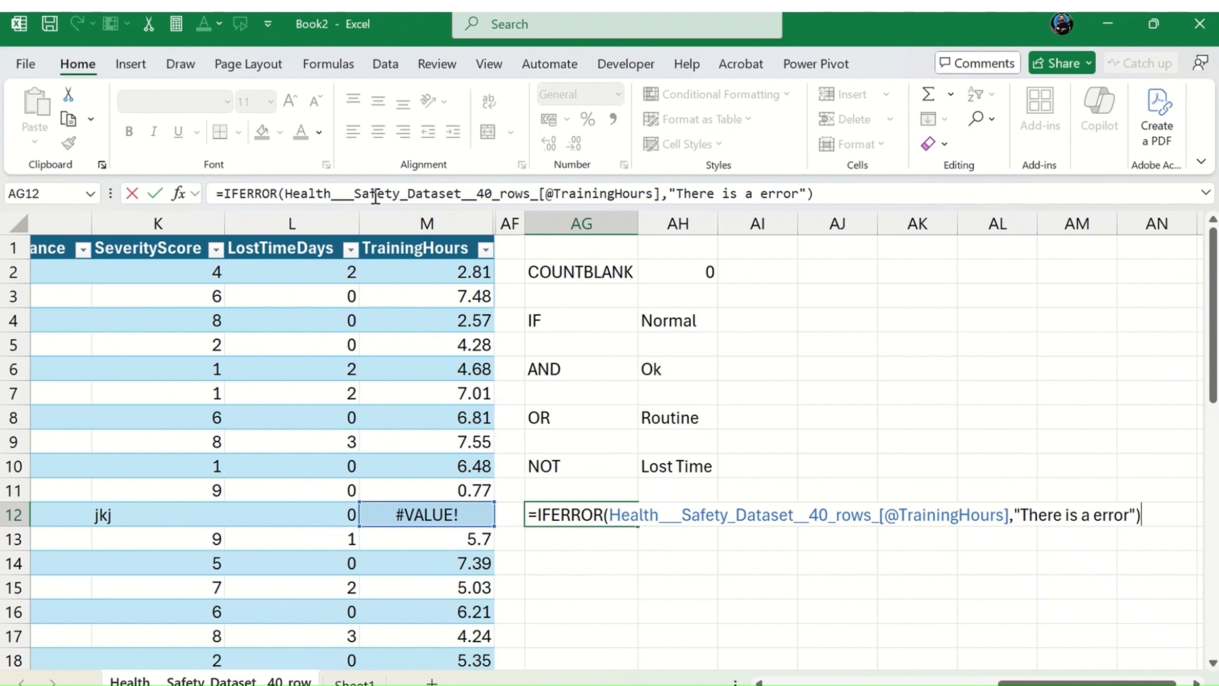
key("Return")
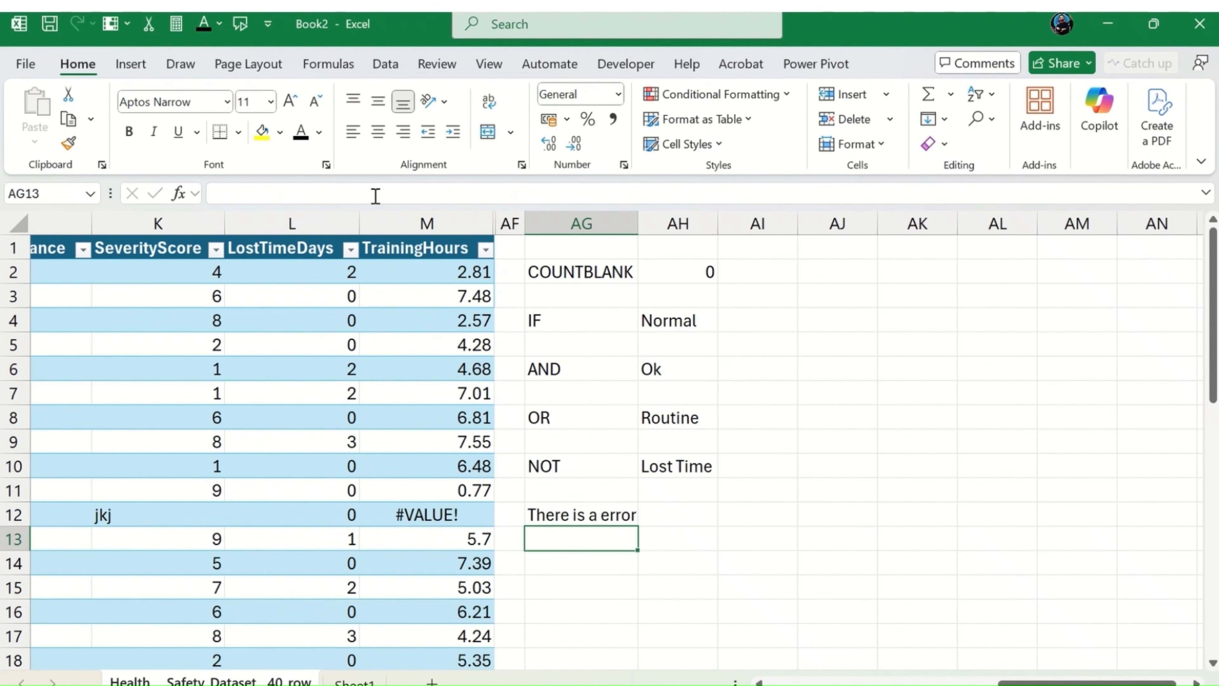
Step: Copy the IFERROR formula from AG12 into AG13
key("Up")
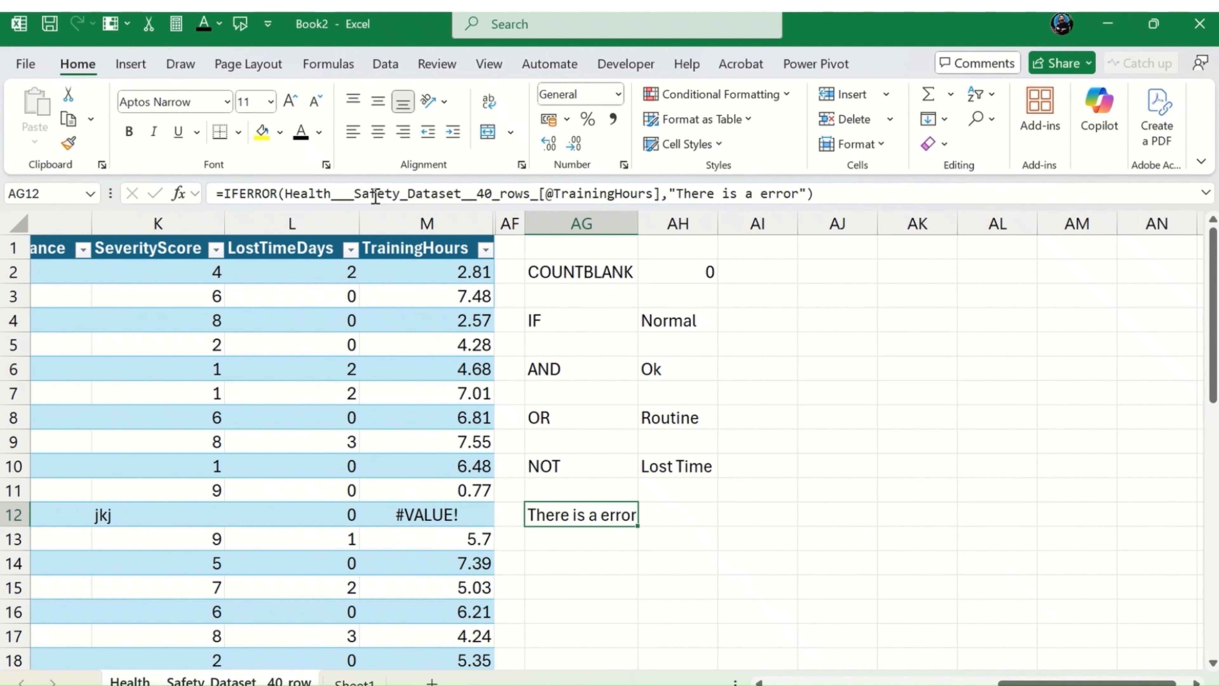
key("ctrl+c")
key("Down")
key("ctrl+v")
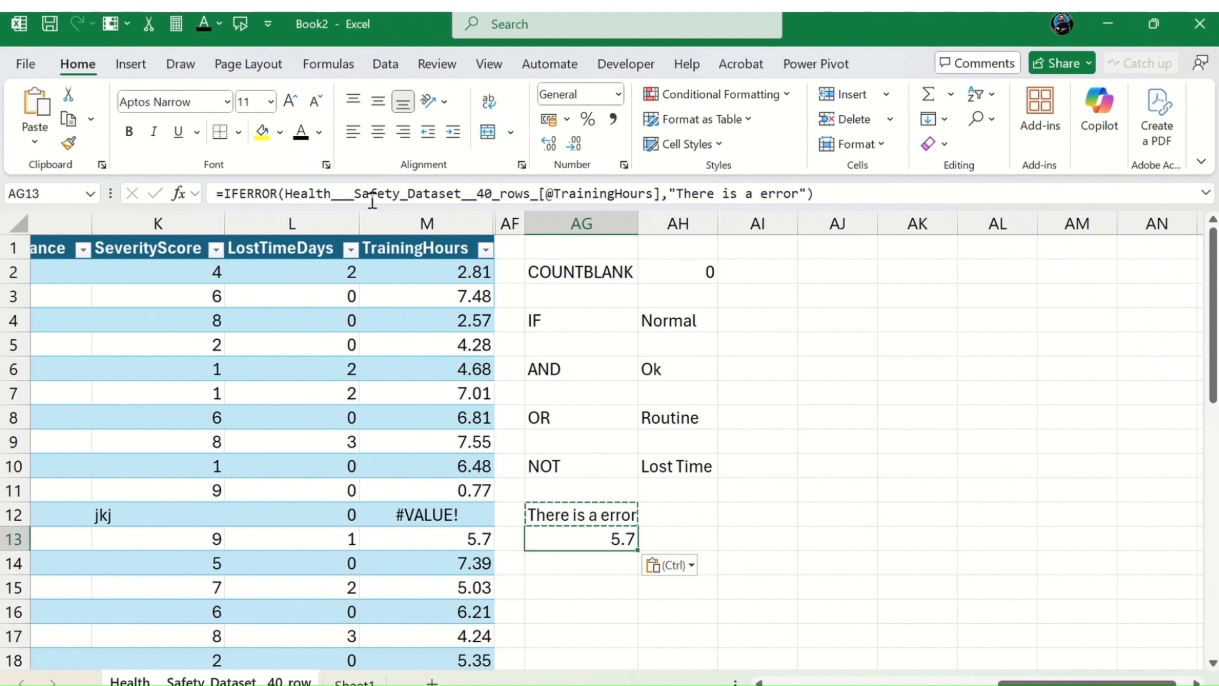
key("Escape")
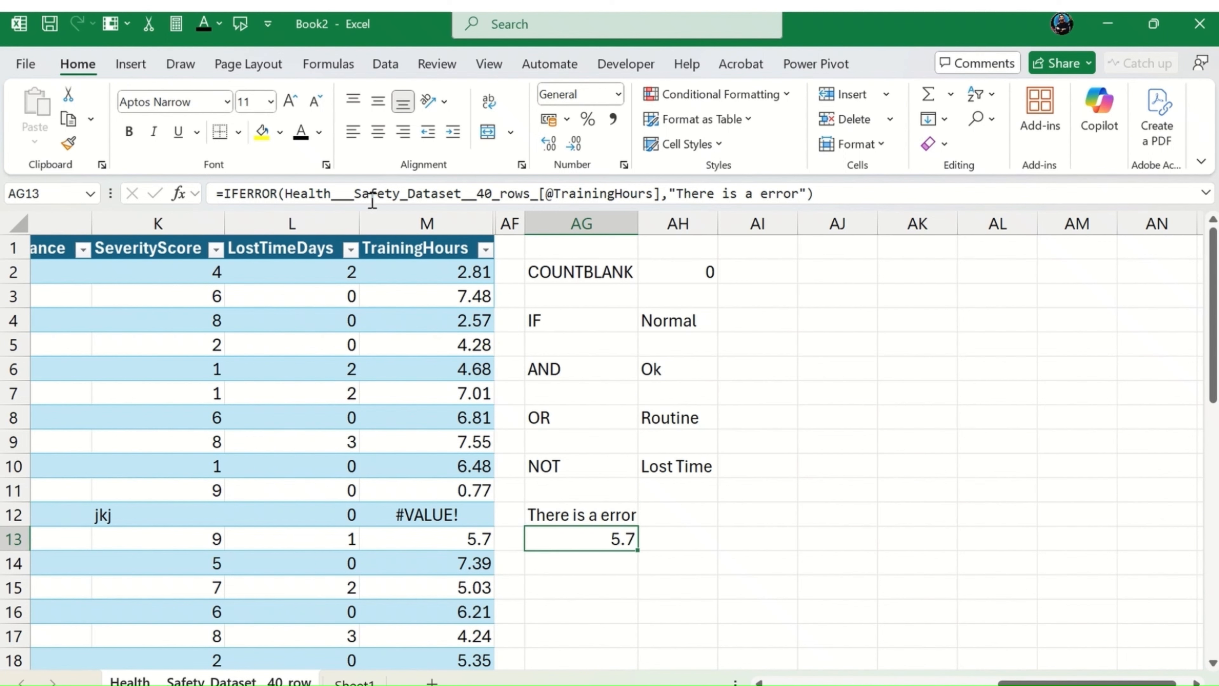
Step: Compare the IFERROR formulas in AG12 and AG13 with the TrainingHours cells they check
key("Left")
key("Left")
key("Right")
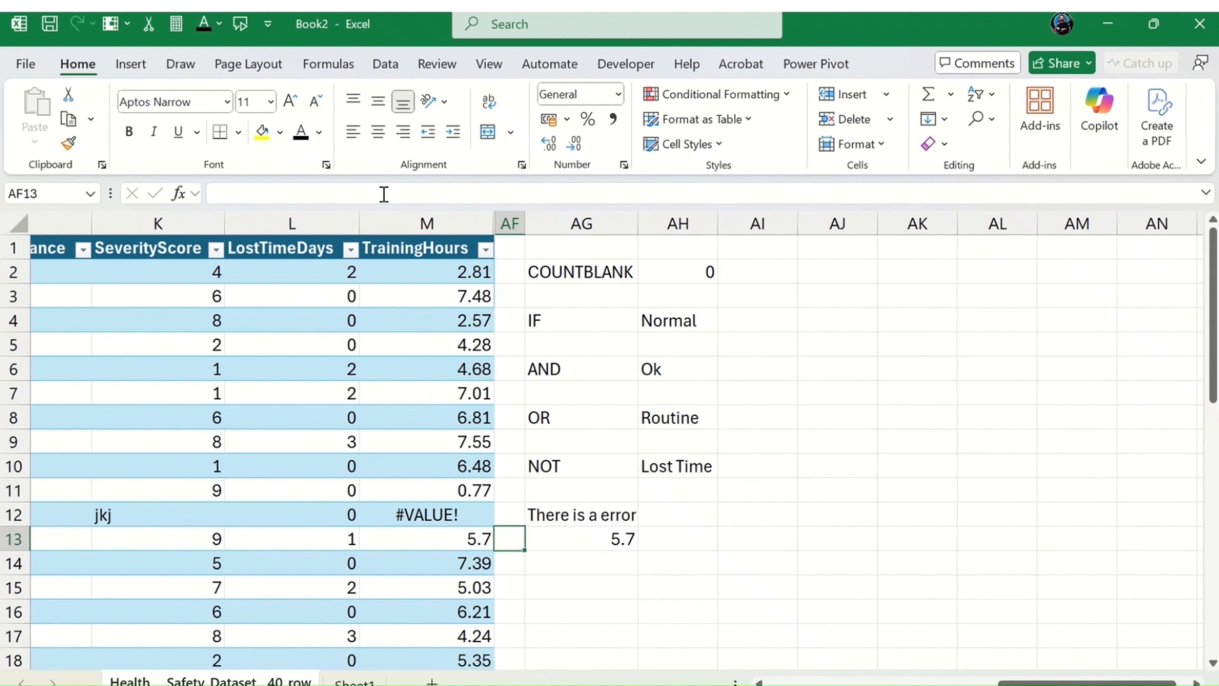
key("Right")
key("Up")
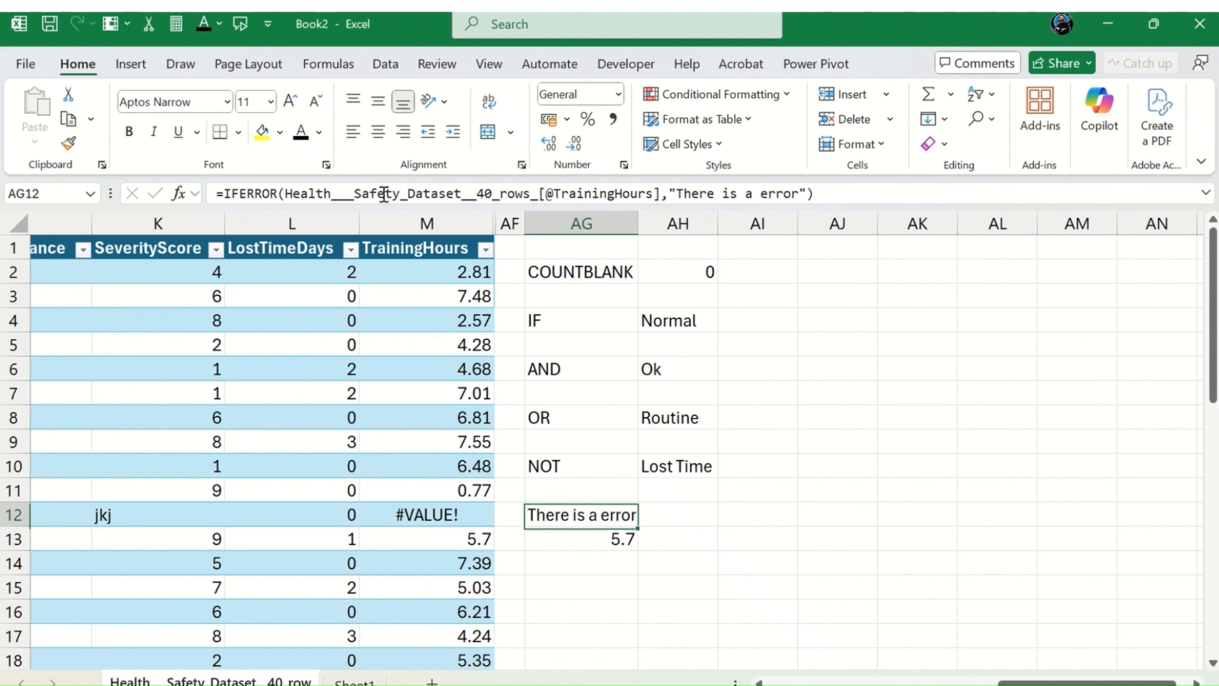
key("Down")
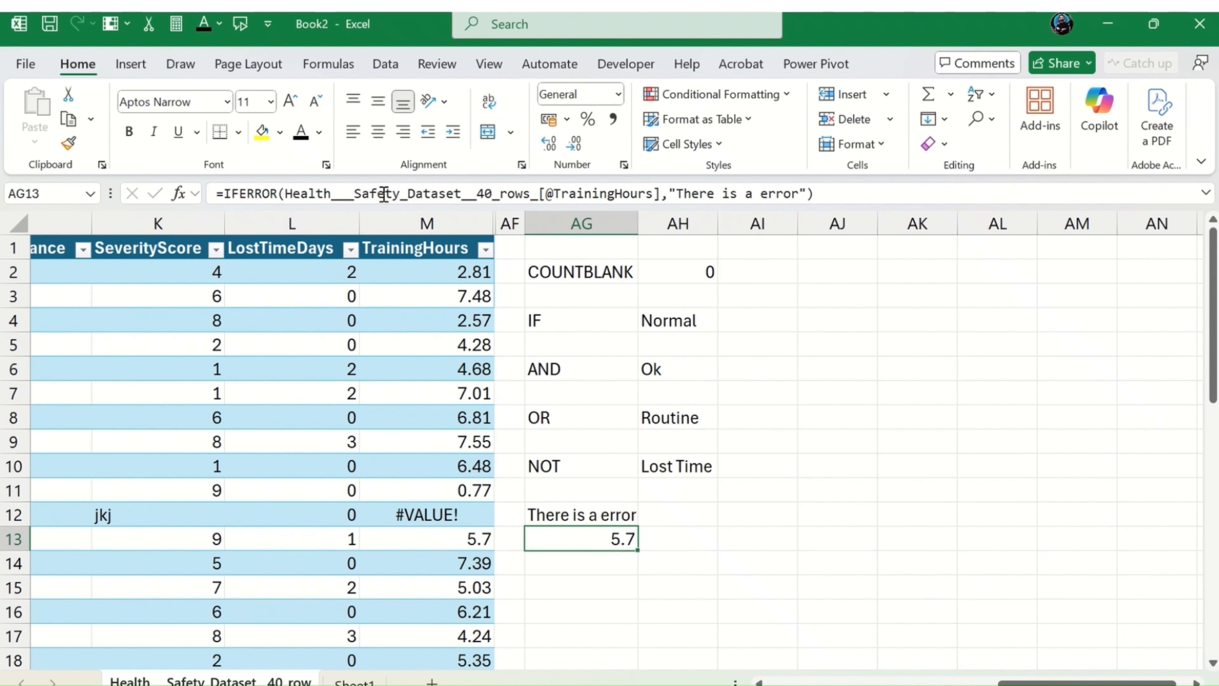
key("Up")
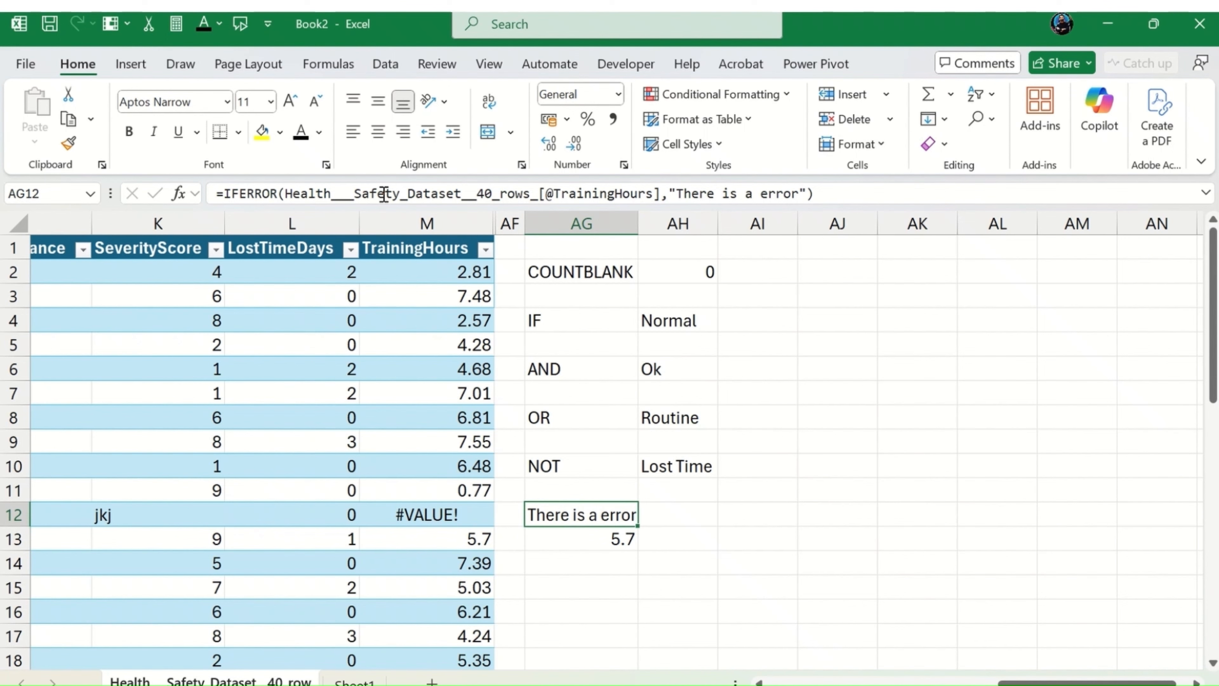
key("Left")
key("Left")
key("Right")
key("Right")
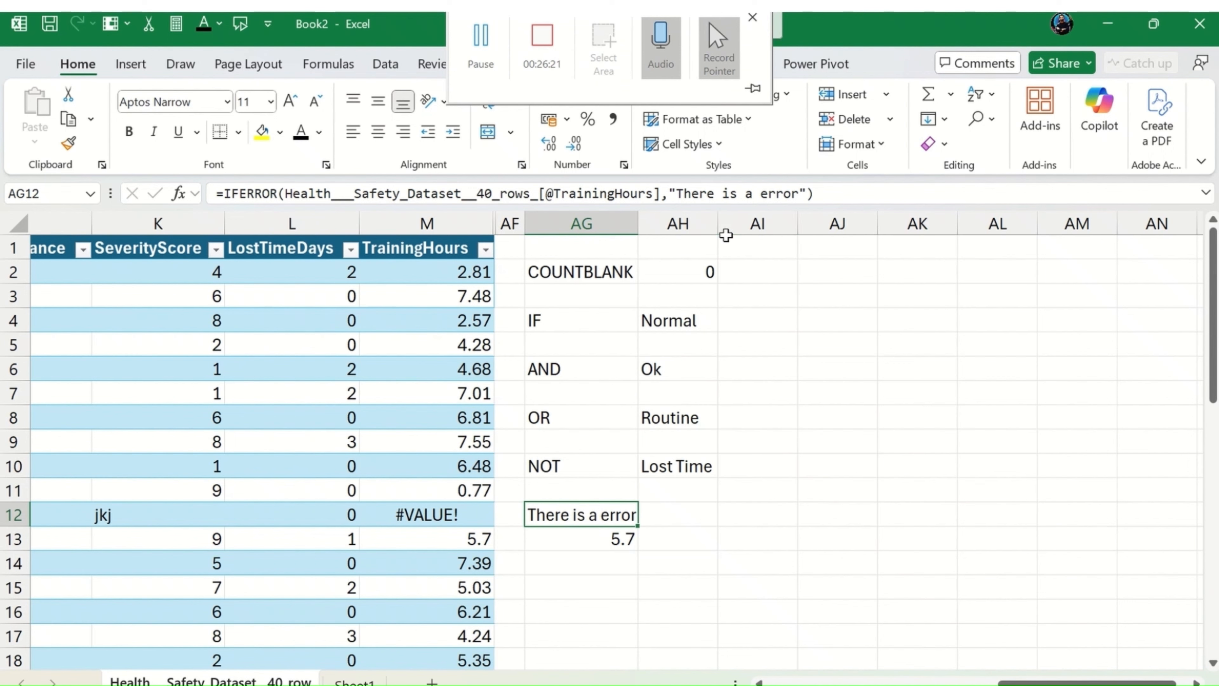
Step: Change the error message in the AG12 IFERROR formula to "check the formula"
left_click(679, 189)
left_click_drag(678, 192, 798, 192)
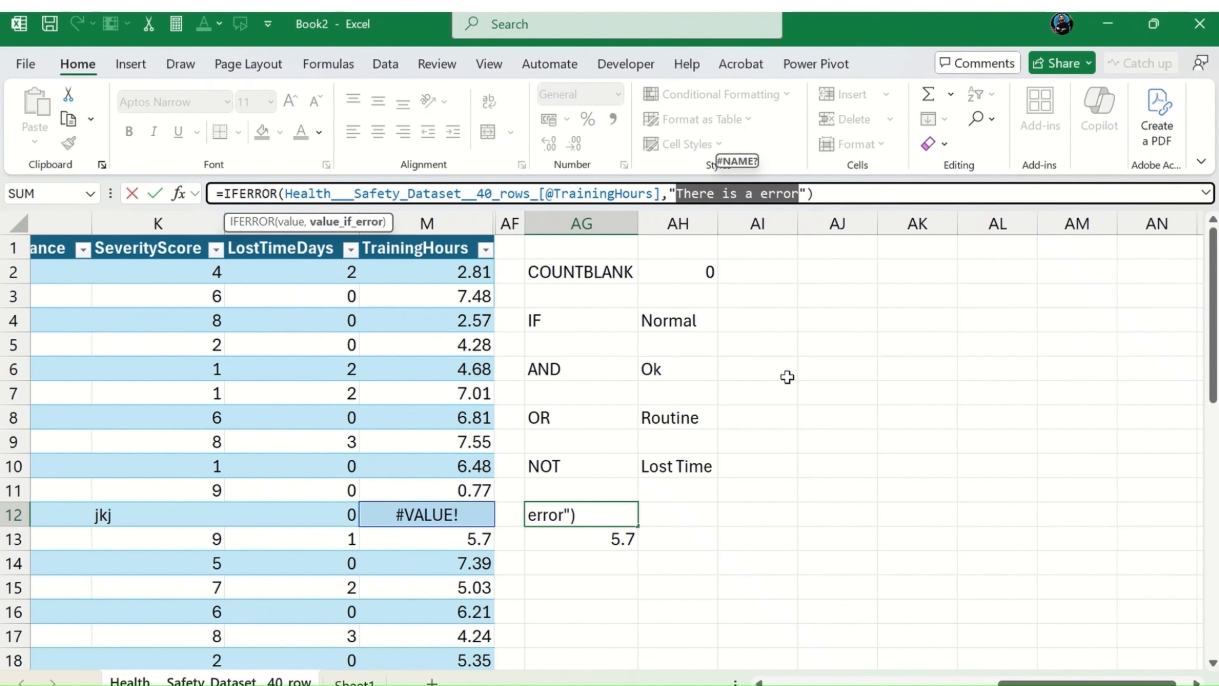
type("check the fo")
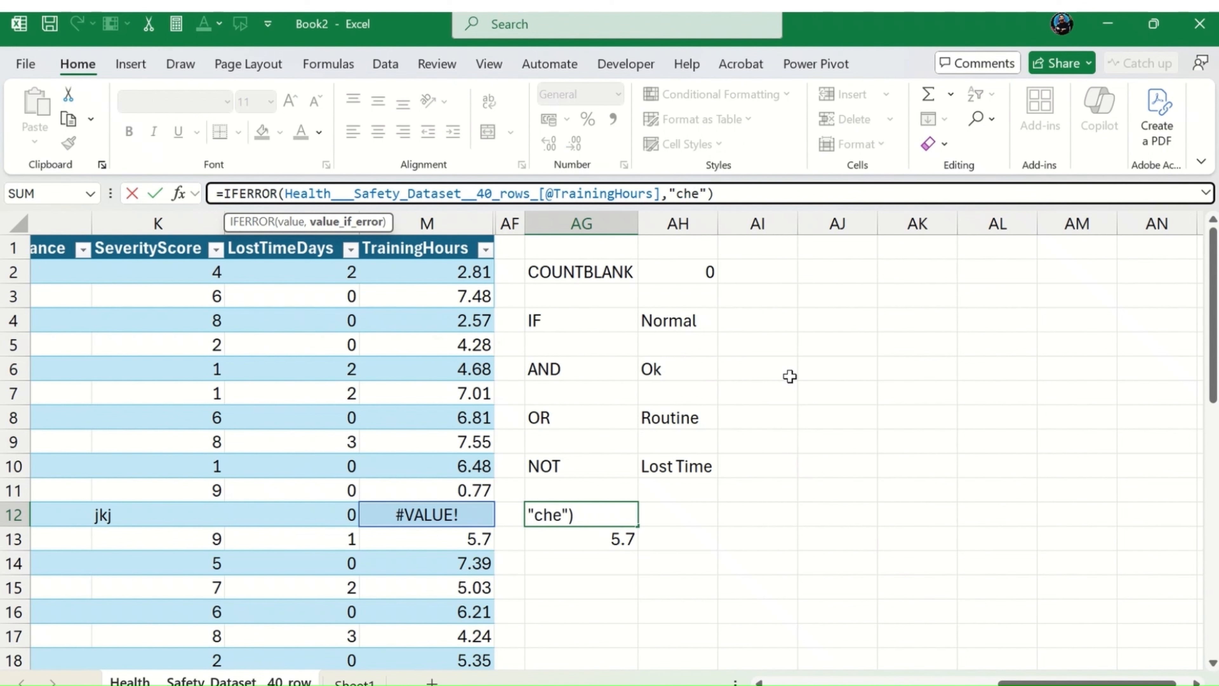
type("rmula")
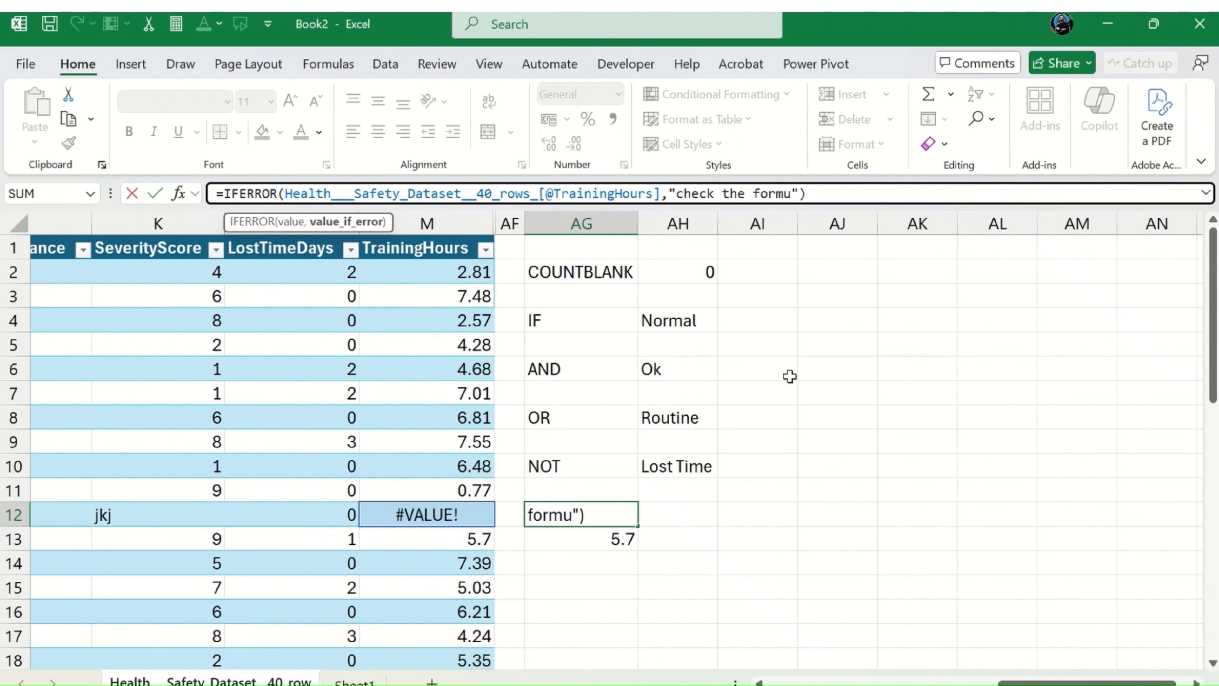
key("Return")
key("Up")
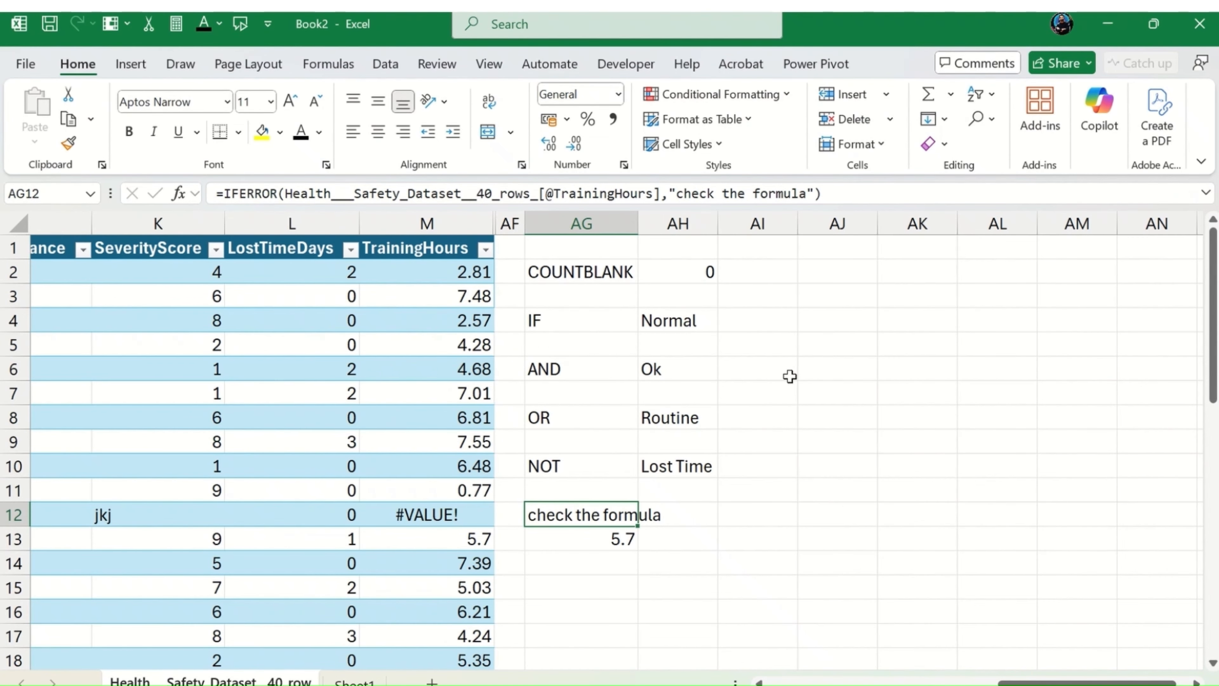
Step: Undo the IFERROR entries in AG12 and AG13 and the test edits in K12 and M12
key("ctrl+z")
key("Down")
key("ctrl+Right")
key("ctrl+z")
key("ctrl+z")
key("ctrl+z")
key("ctrl+z")
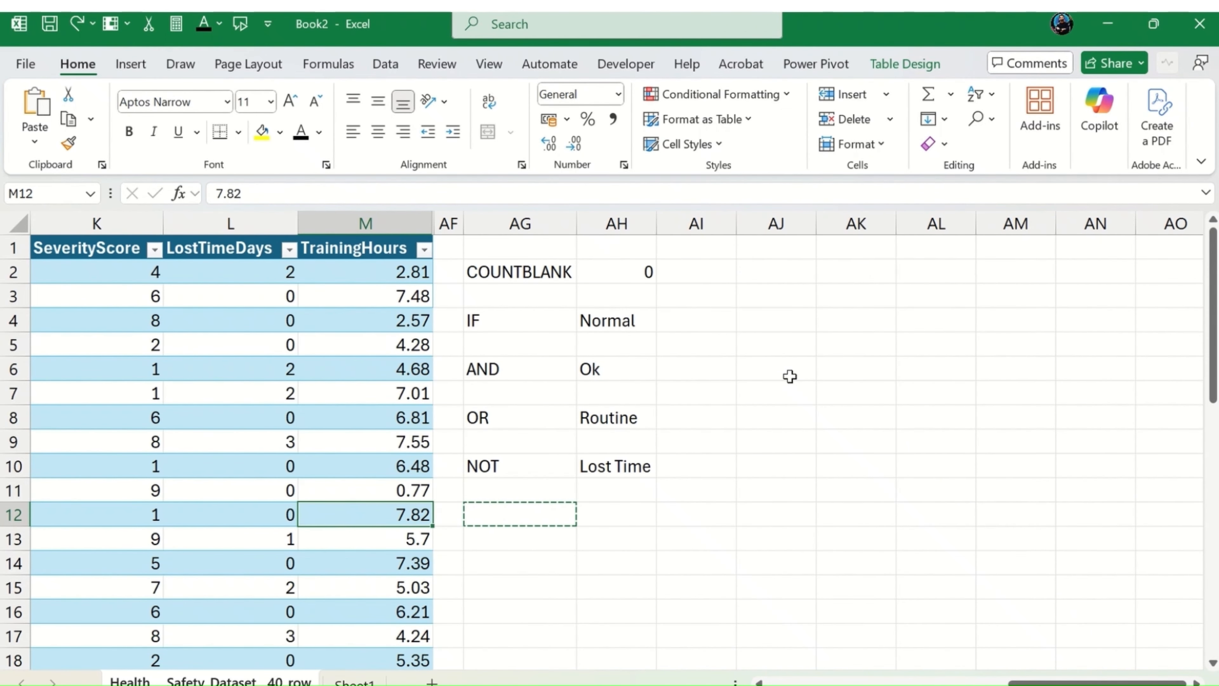
key("Escape")
Step: Enter the label IFERROR in AG12, below the NOT row
key("Down")
key("Right")
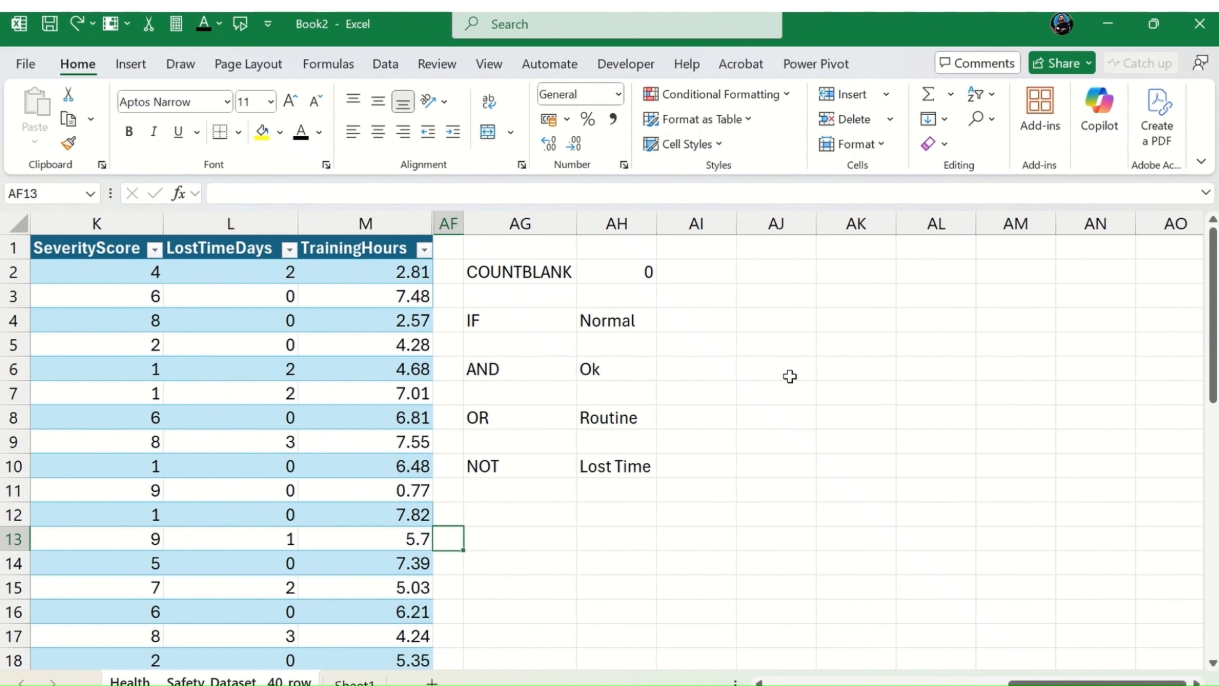
key("Up")
key("Up")
key("Right")
key("Down")
type("IFERROR")
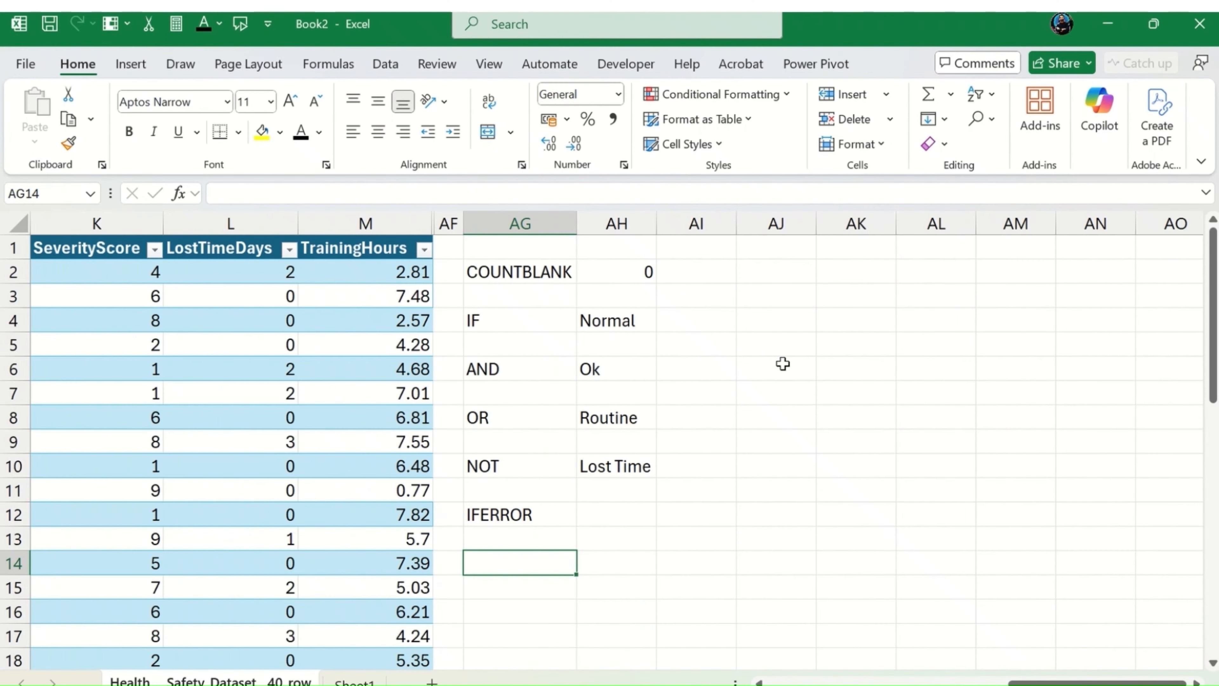
Step: Enter the label CONATENATE in AG14
type("CONT")
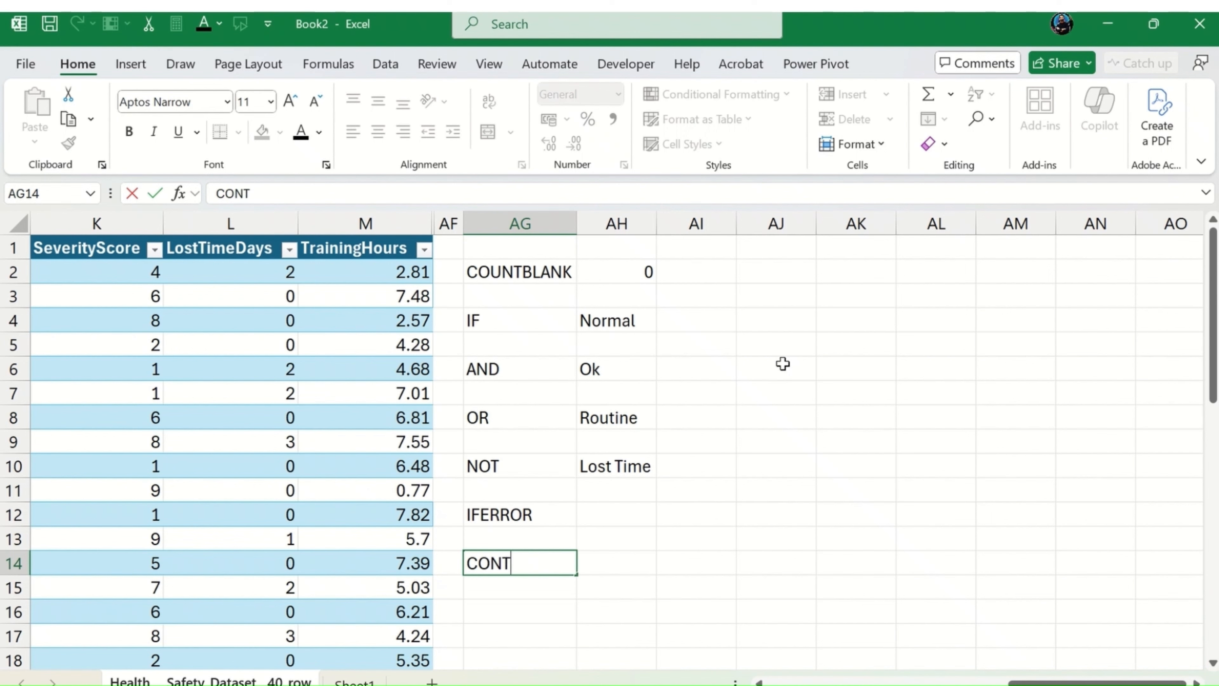
key("BackSpace")
type("ATENATE")
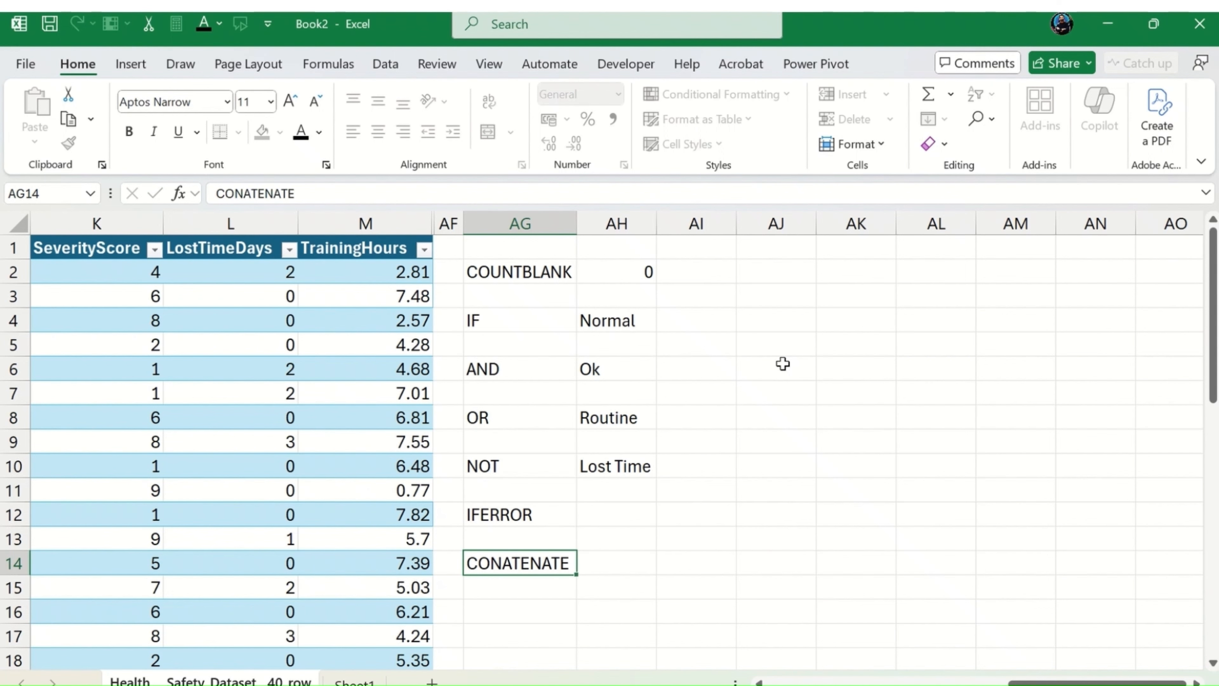
Step: Enter a CONCATENATE formula in AH14 joining row 14's LostTimeDays and TrainingHours values with a space between them
key("Tab")
key("Tab")
key("Left")
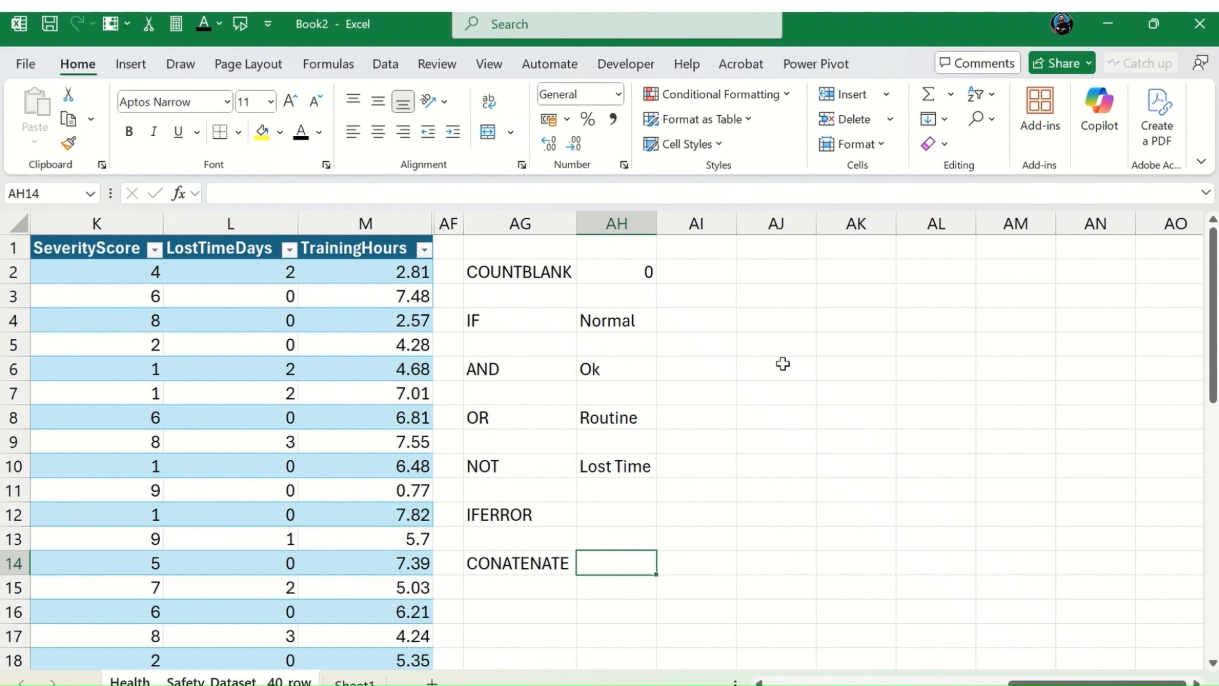
type("=cont")
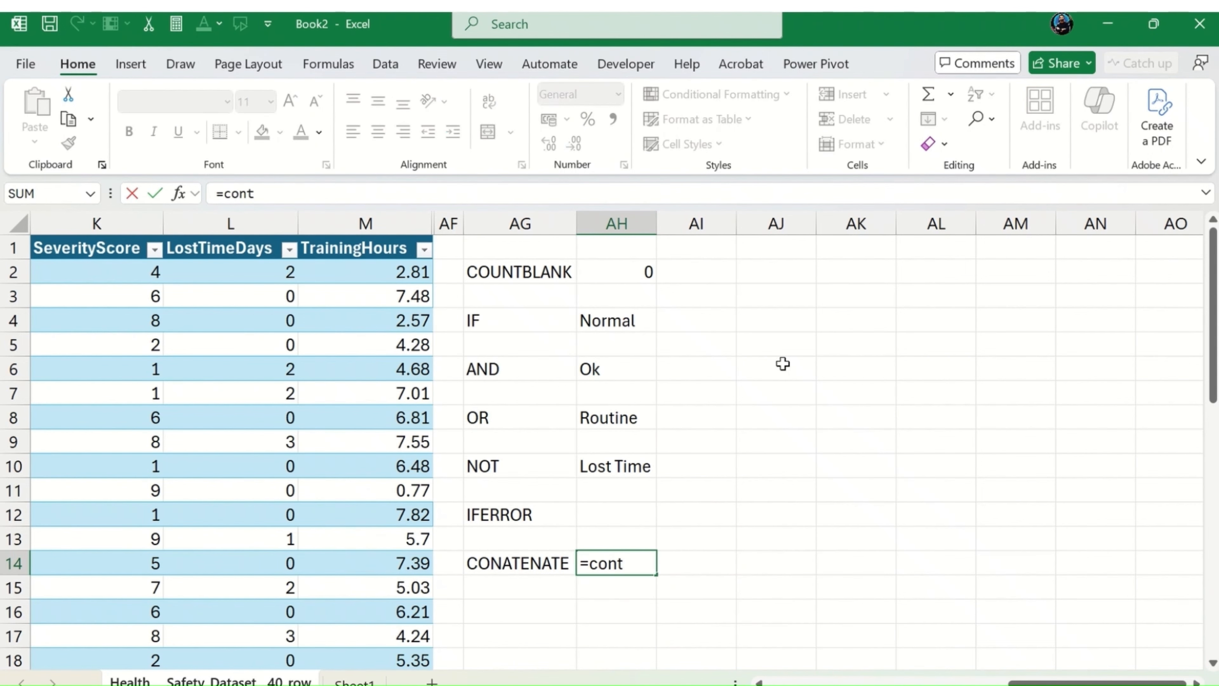
key("BackSpace")
type("c")
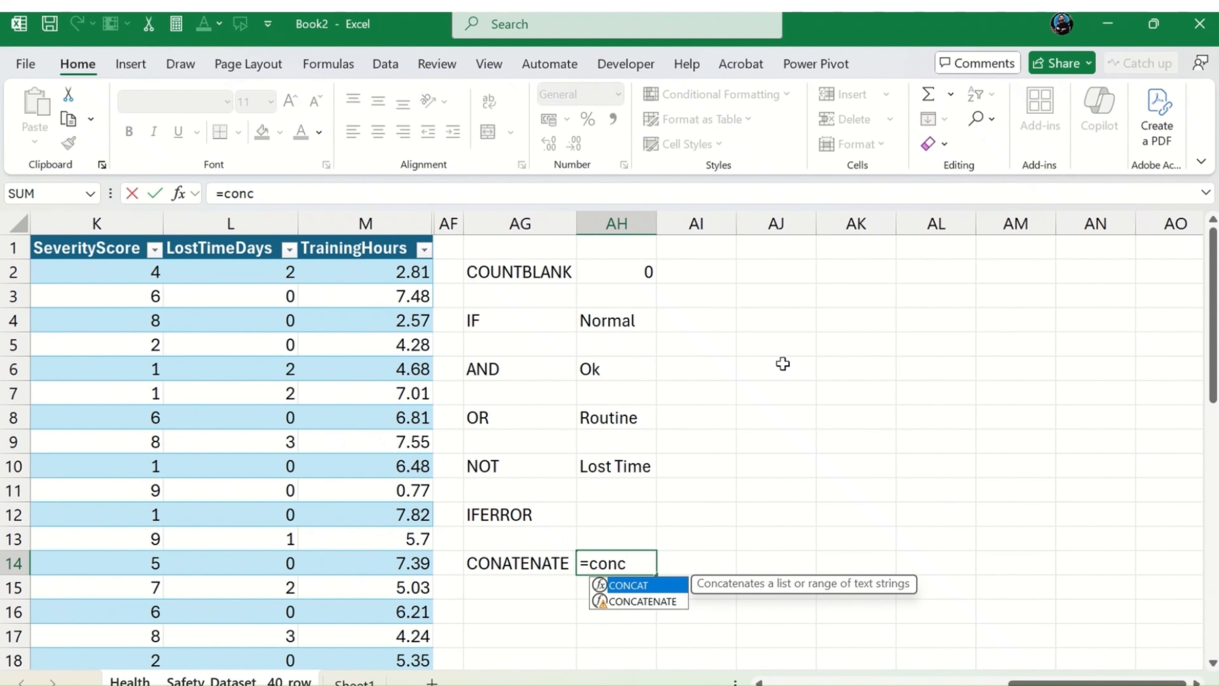
key("Down")
key("Tab")
key("Left")
key("Left")
key("Left")
key("Left")
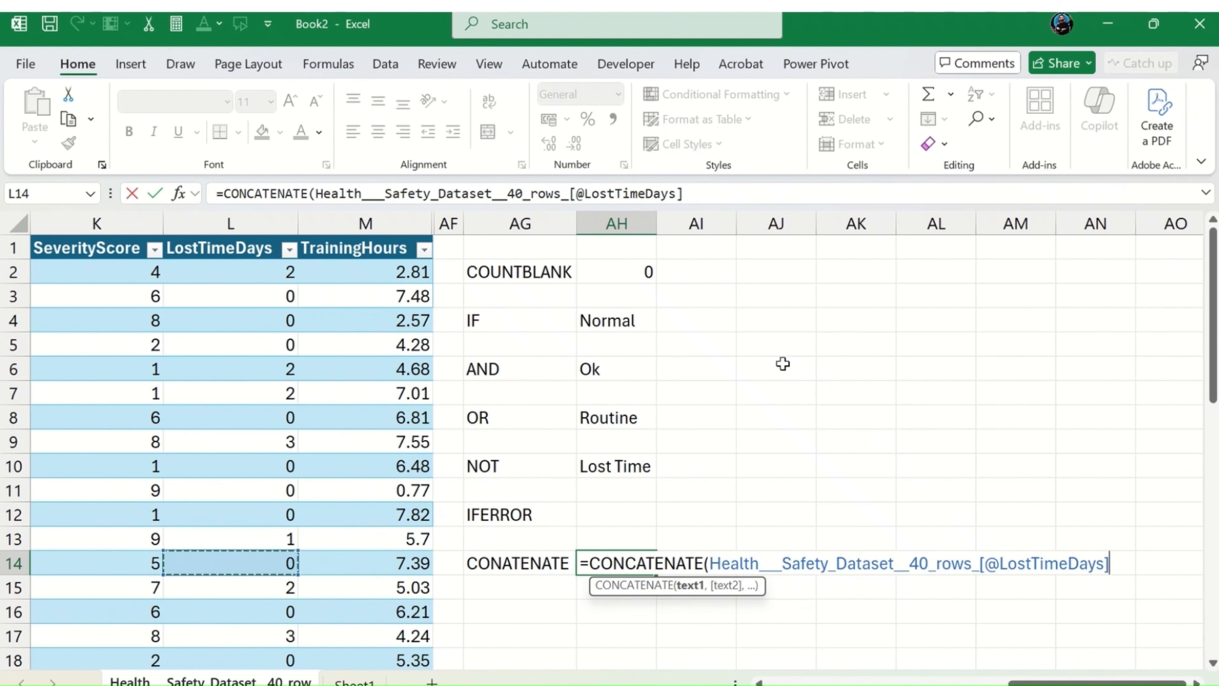
type(",\"")
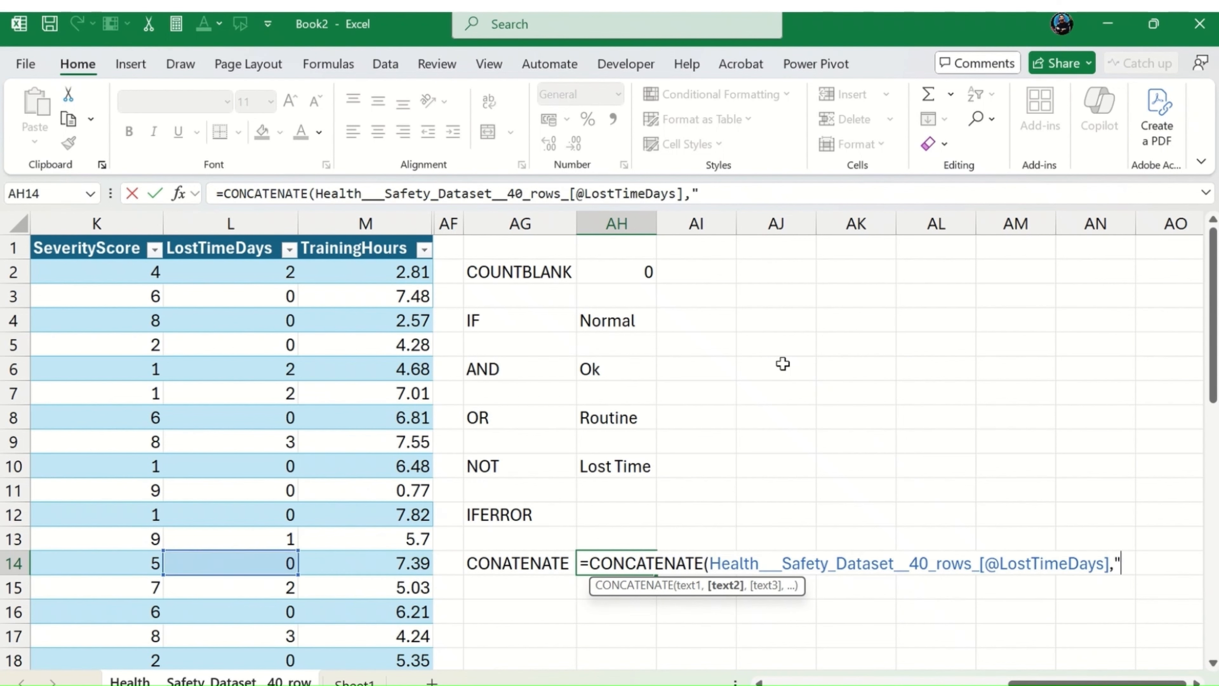
type(" \",")
key("Left")
key("Left")
key("Left")
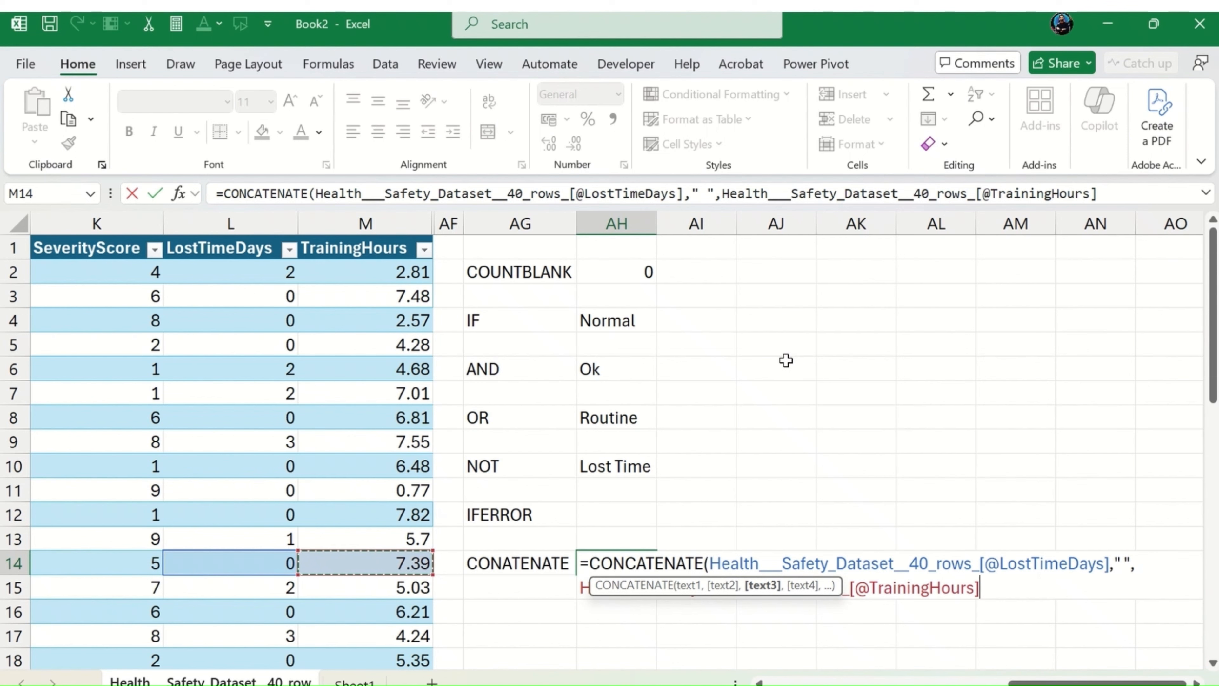
key("Return")
key("Up")
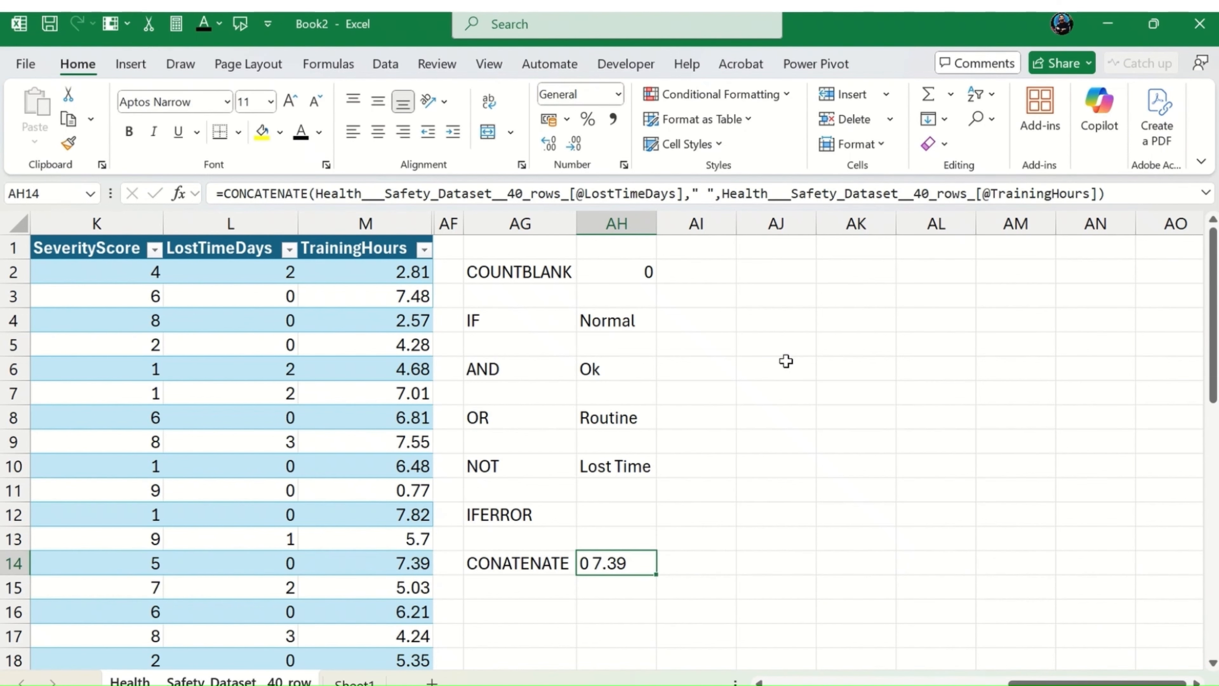
Step: Set the LostTimeDays value in L14 to 7888 and check the CONCATENATE formula in AH14
key("Left")
key("Left")
key("Left")
key("Left")
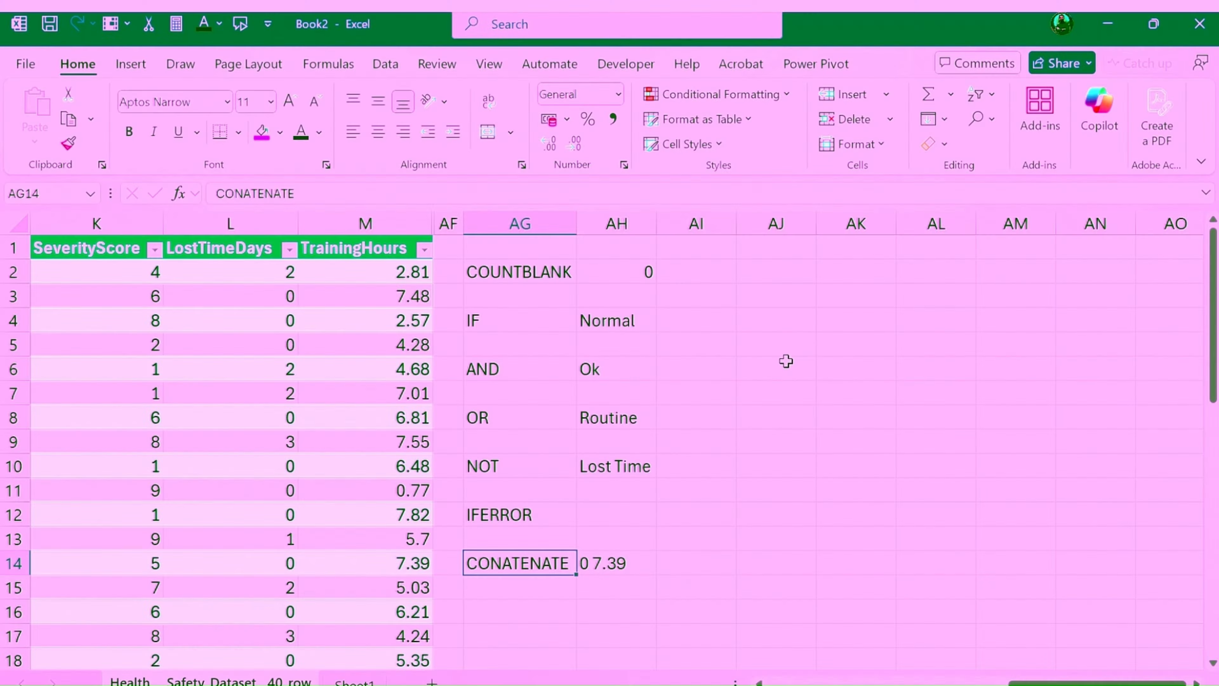
type("7888")
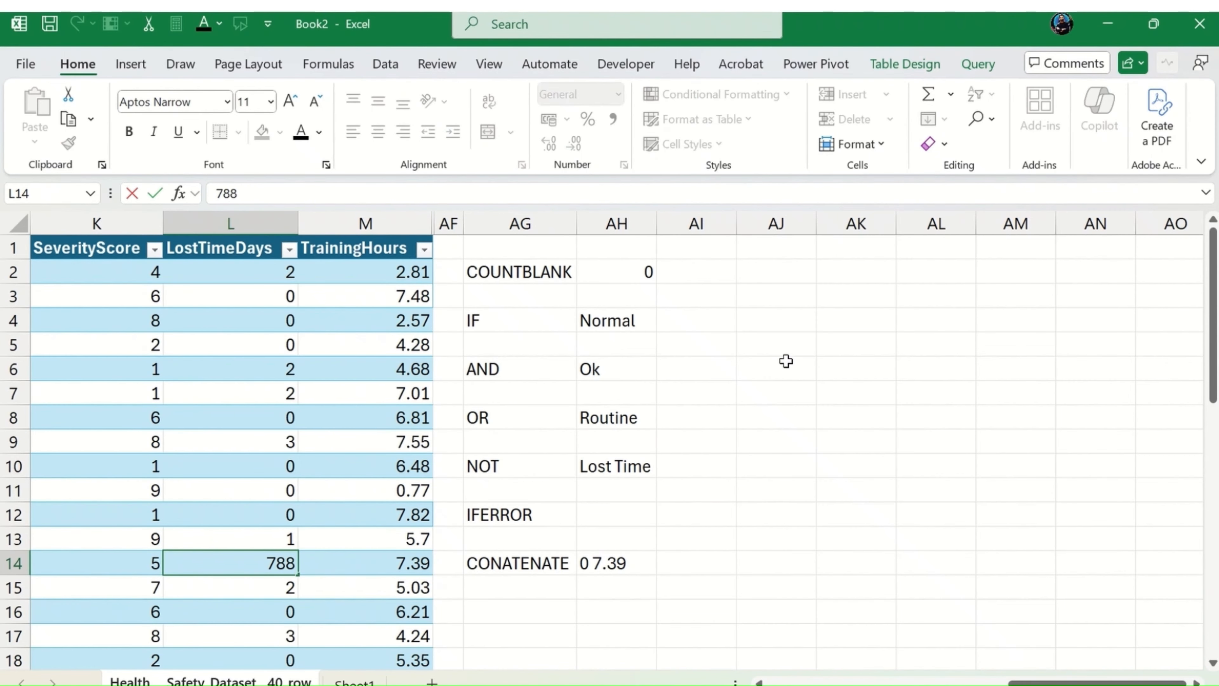
key("Return")
key("Up")
key("Right")
key("Right")
key("Right")
key("Right")
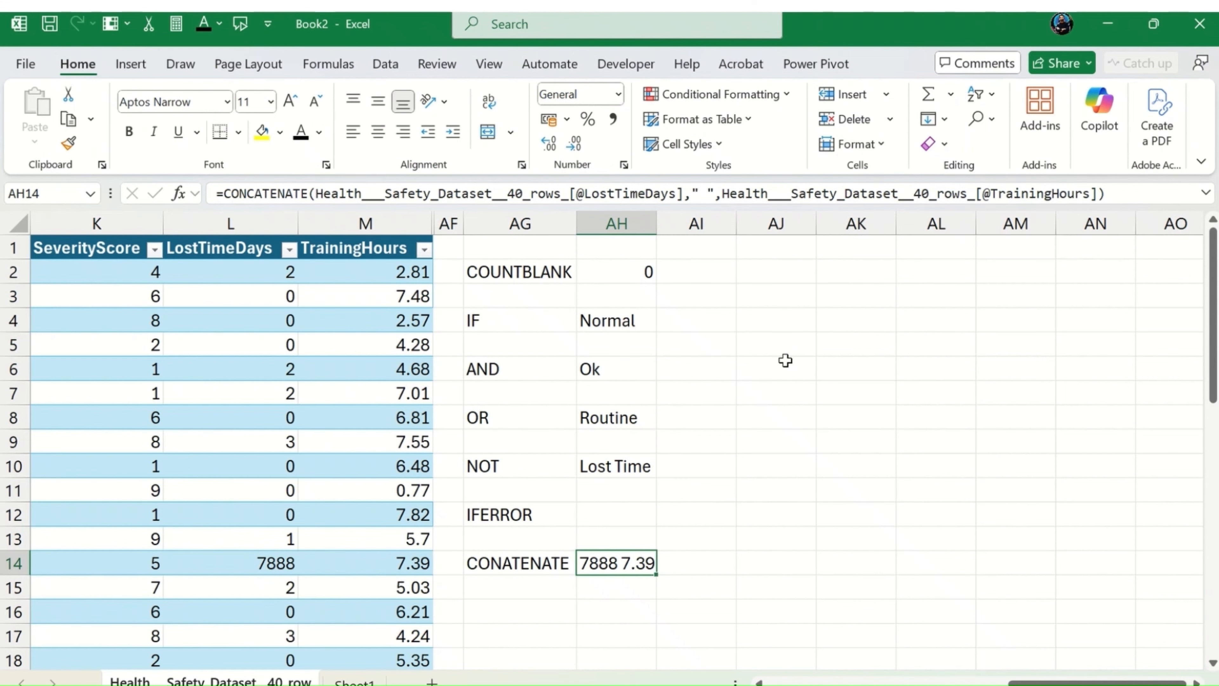
Step: Start a CONCAT formula in AG16 with the Site value in C2 as its first text
key("Left")
key("Down")
key("Down")
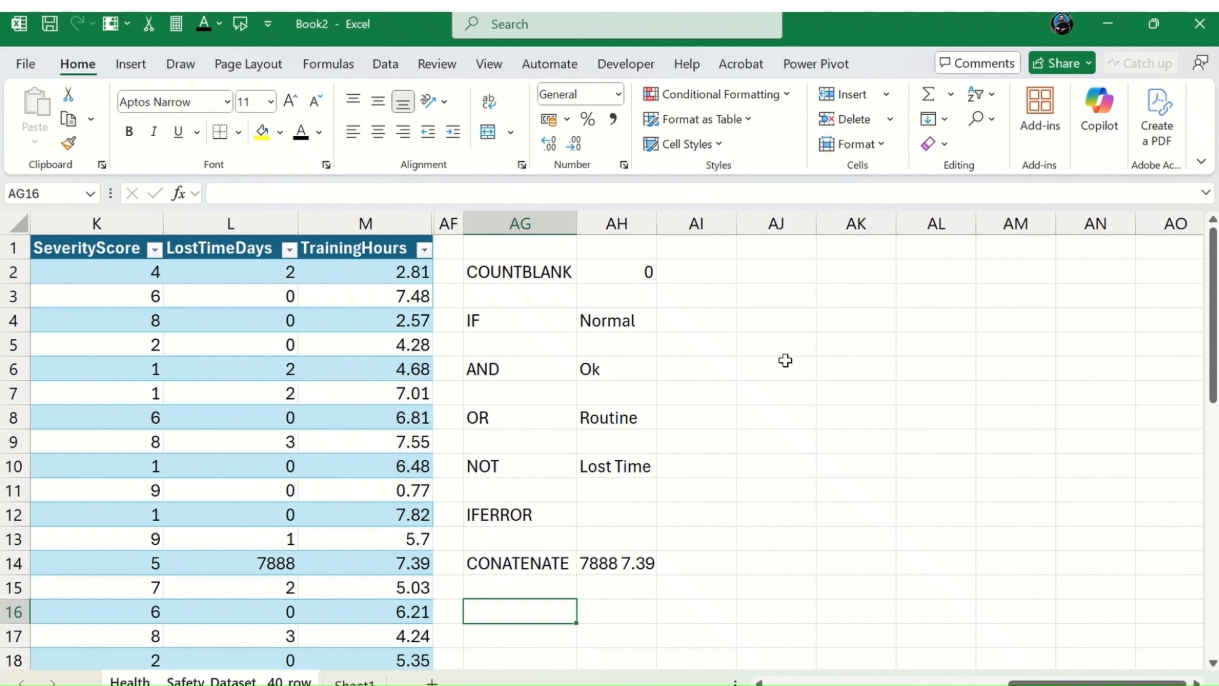
key("Up")
key("Up")
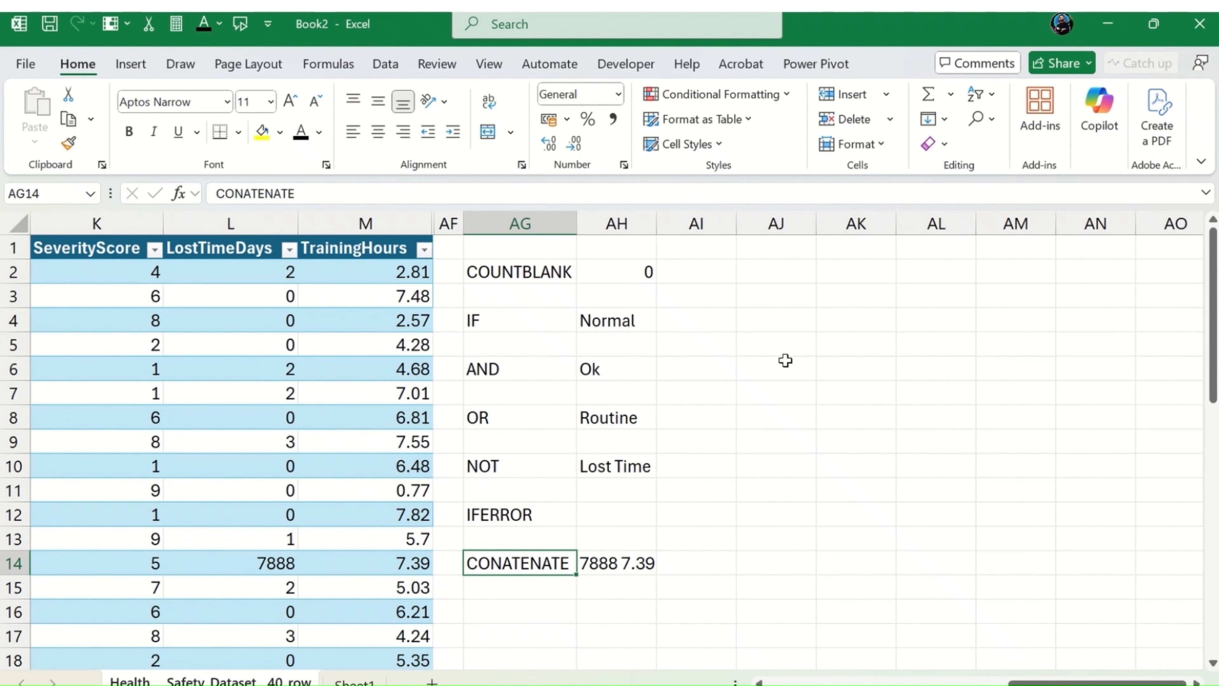
key("Down")
key("Down")
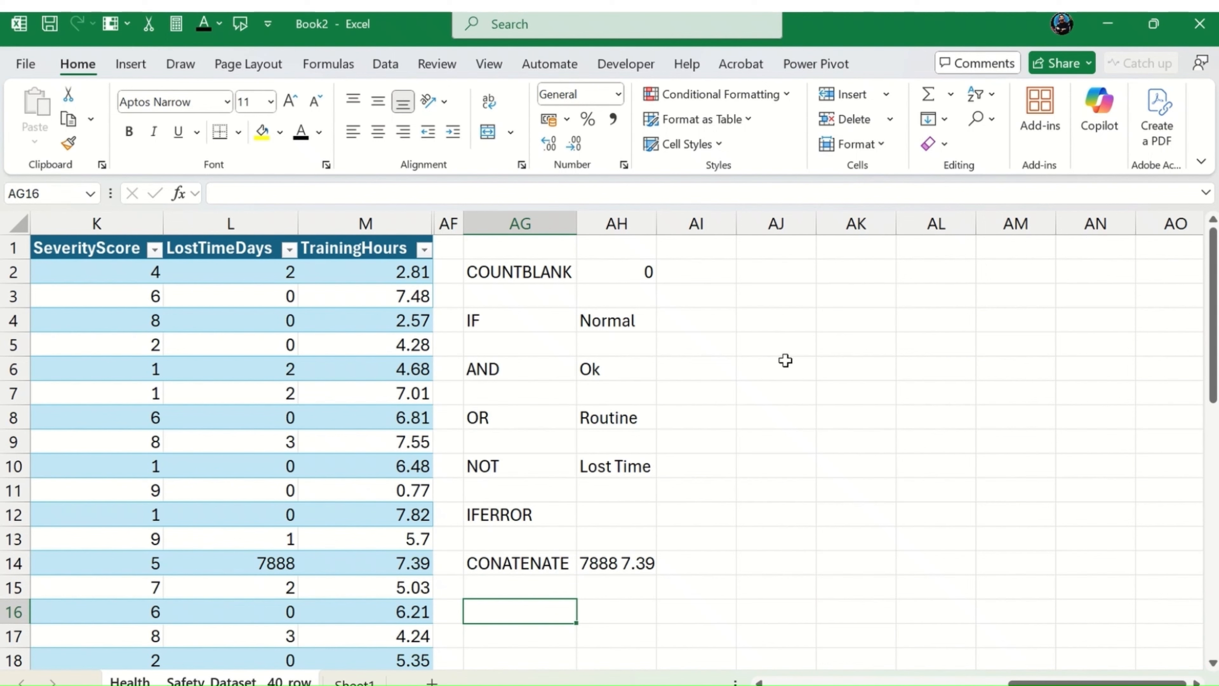
type("=con")
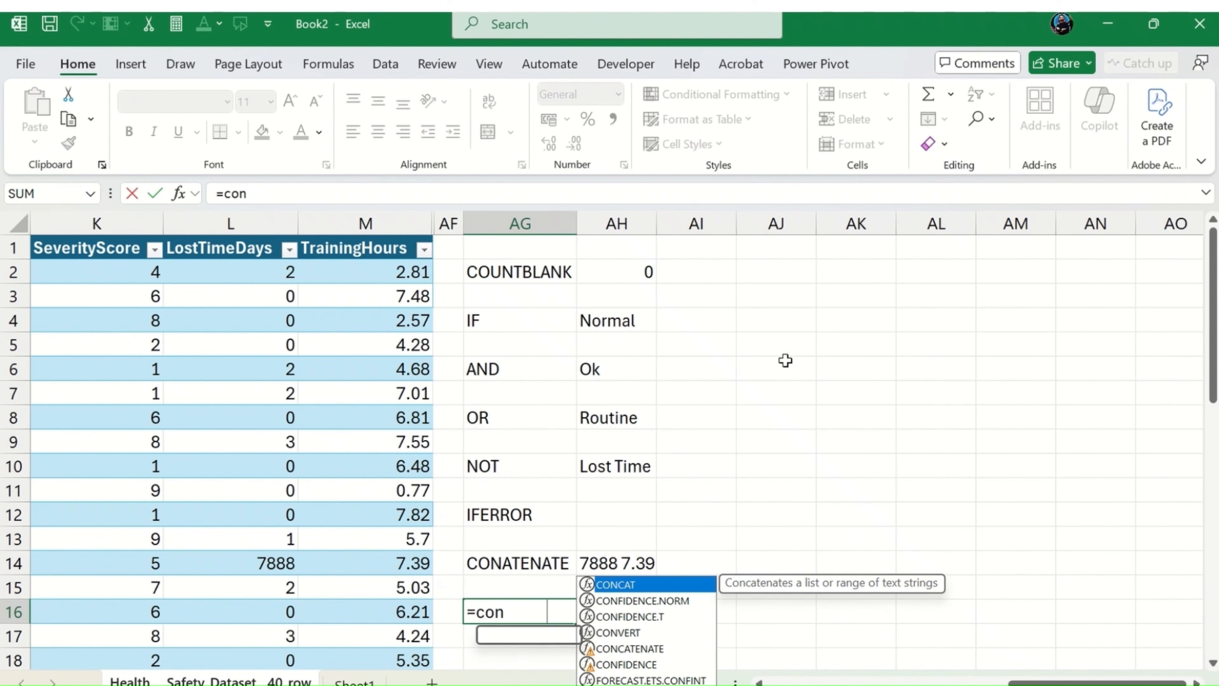
key("Tab")
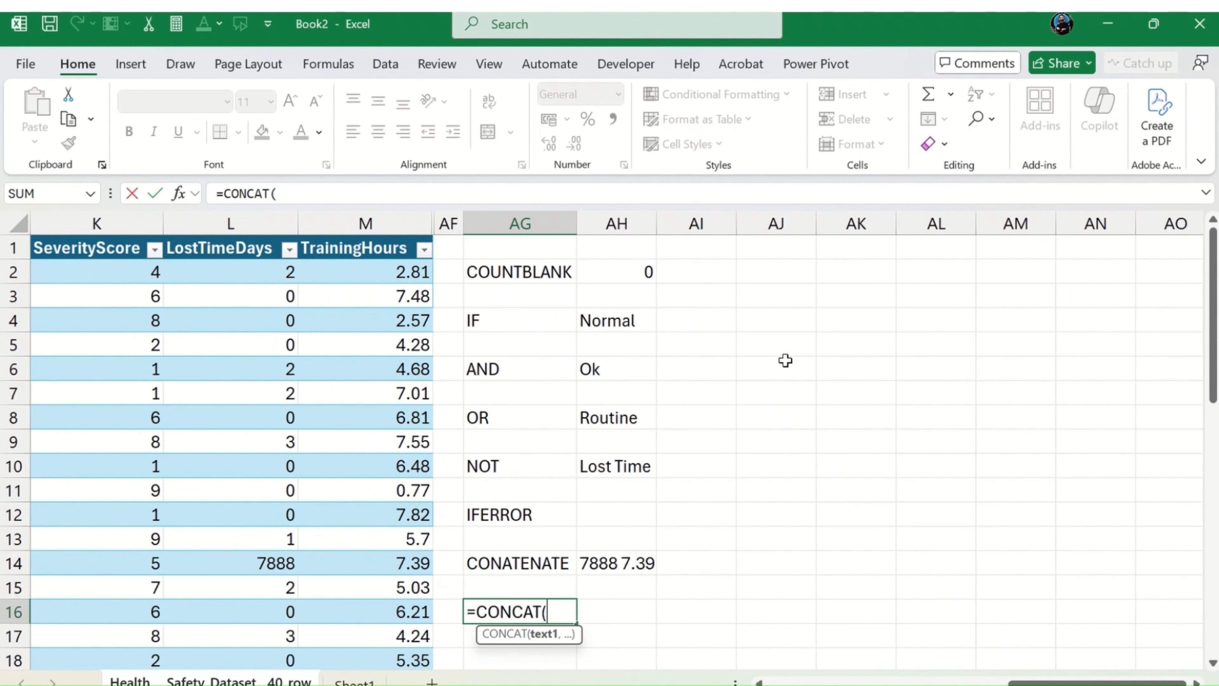
key("Left")
key("Left")
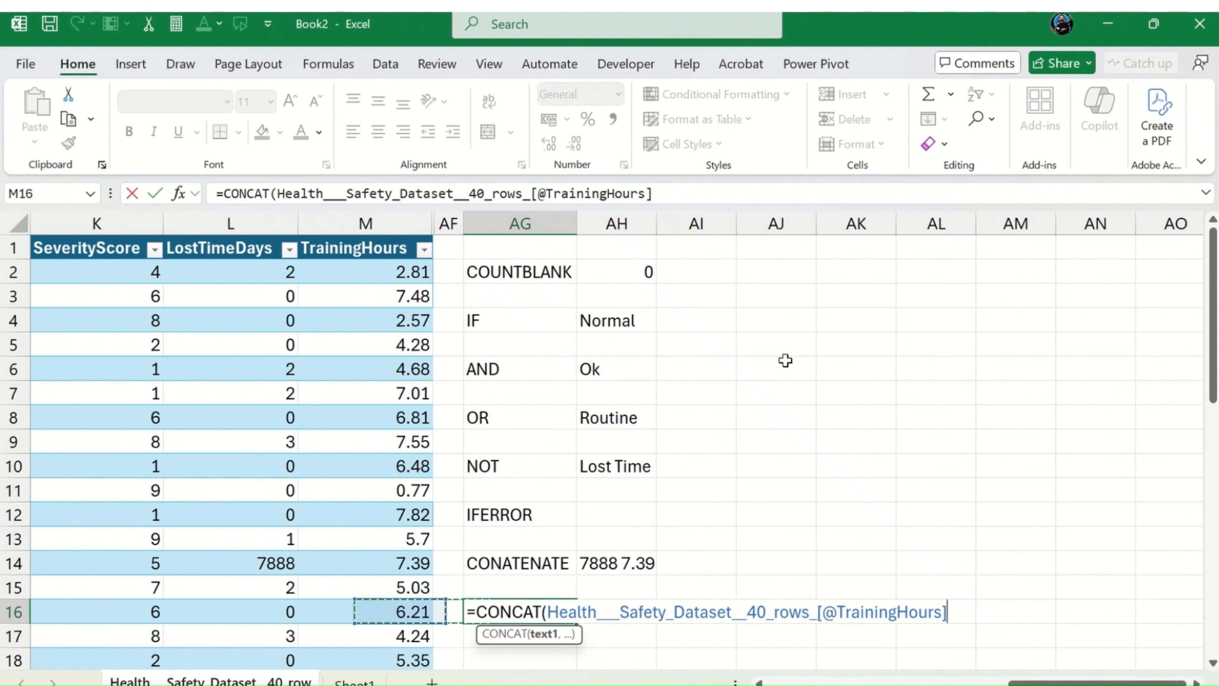
key("ctrl+Left")
key("Up")
key("Up")
key("Up")
key("Up")
key("Up")
key("Up")
key("Up")
key("Up")
key("Up")
key("Up")
key("Up")
key("Up")
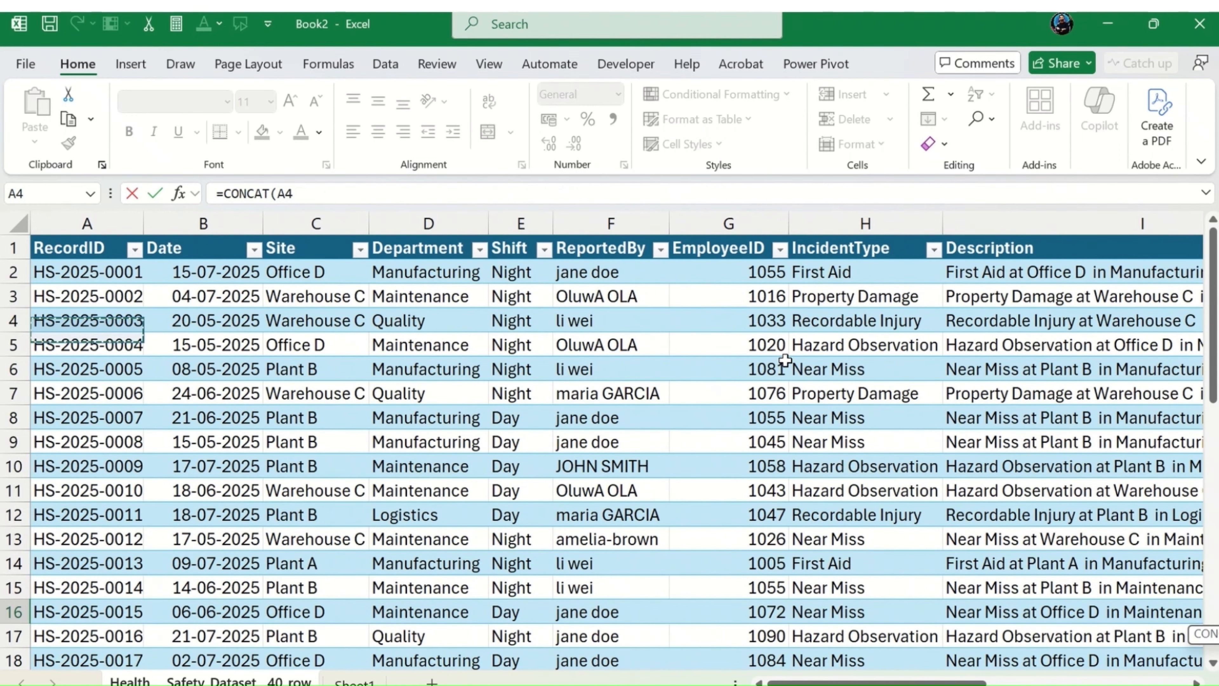
key("Right")
key("Right")
key("Up")
key("Up")
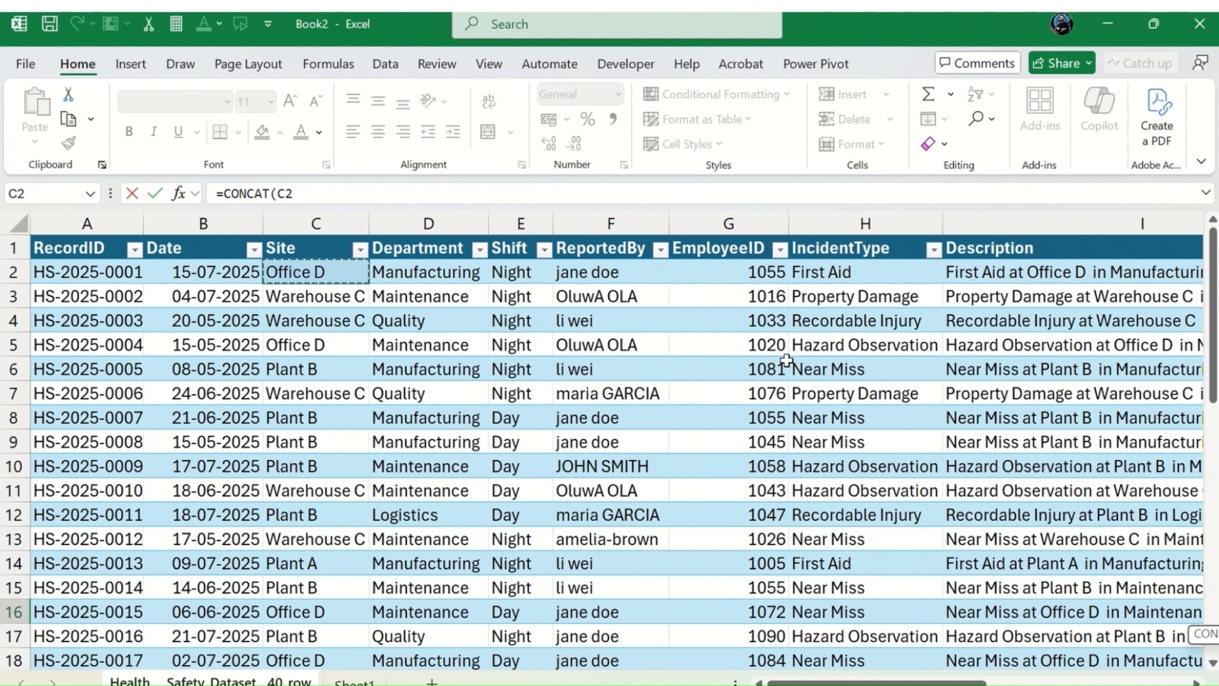
Step: Add the separator "|" and the IncidentType value in H2 to the CONCAT formula, and close its parenthesis
type(",")
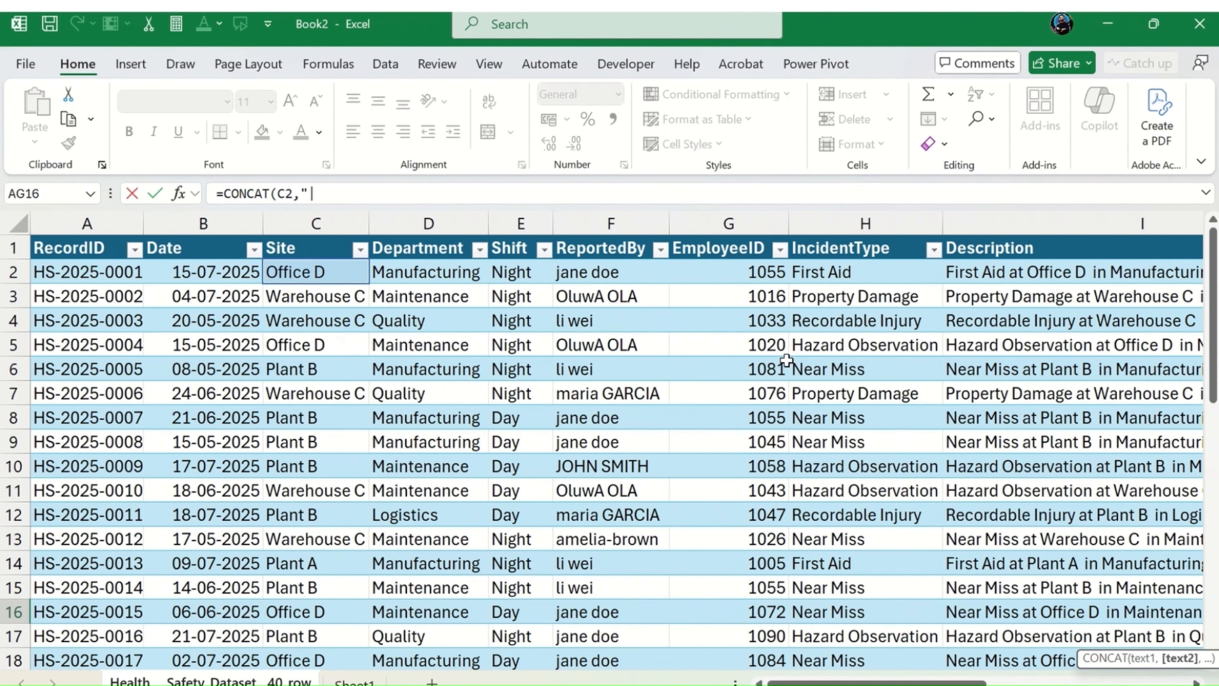
type("\"|\",")
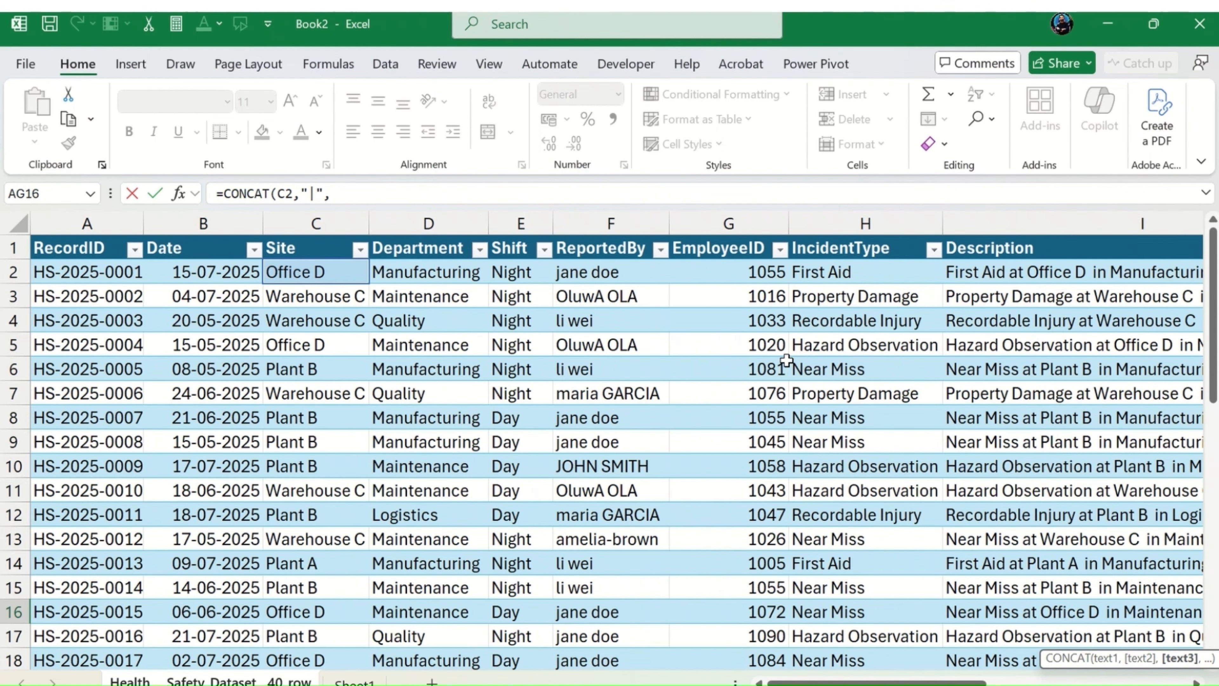
key("Down")
key("Down")
key("Left")
key("Left")
key("Left")
key("Left")
key("Left")
key("Left")
key("Left")
key("Left")
key("Left")
key("Left")
key("Left")
key("Left")
key("Left")
key("Left")
key("Left")
key("Left")
key("Left")
key("Left")
key("Left")
key("Left")
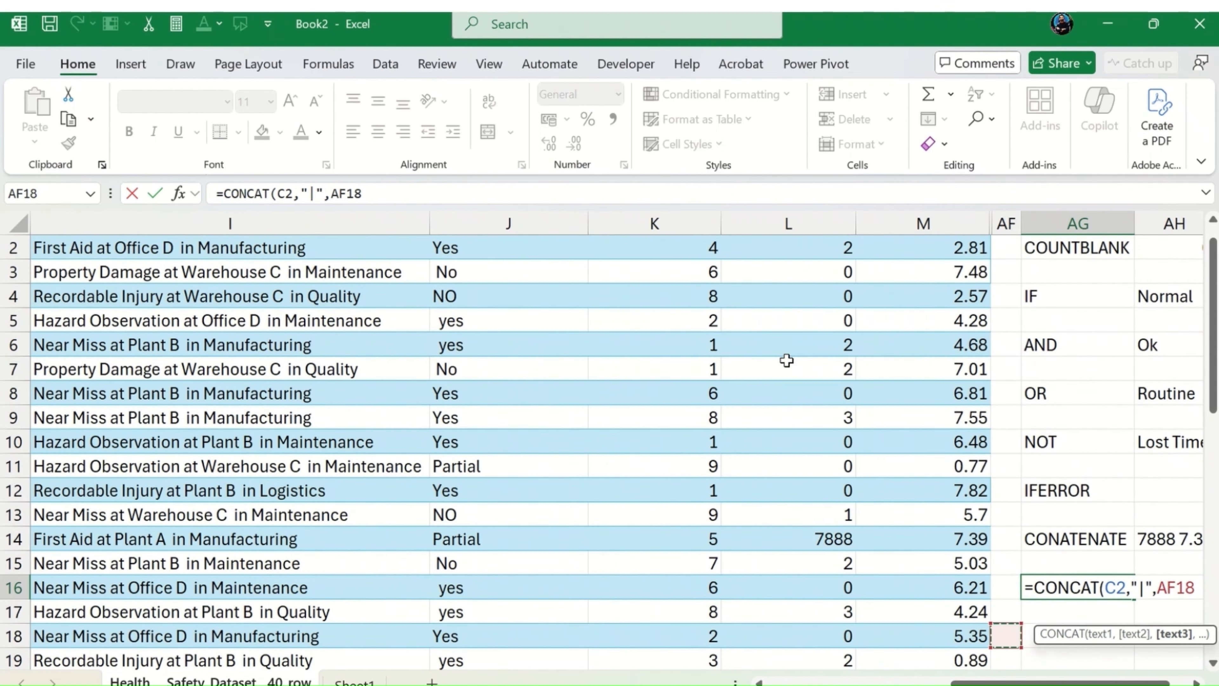
key("Left")
key("Left")
key("Up")
key("Up")
key("Up")
key("Up")
key("Up")
key("Up")
key("Up")
key("Up")
key("Up")
key("Up")
key("Up")
key("Up")
key("Up")
key("Up")
key("Up")
key("Up")
key("Up")
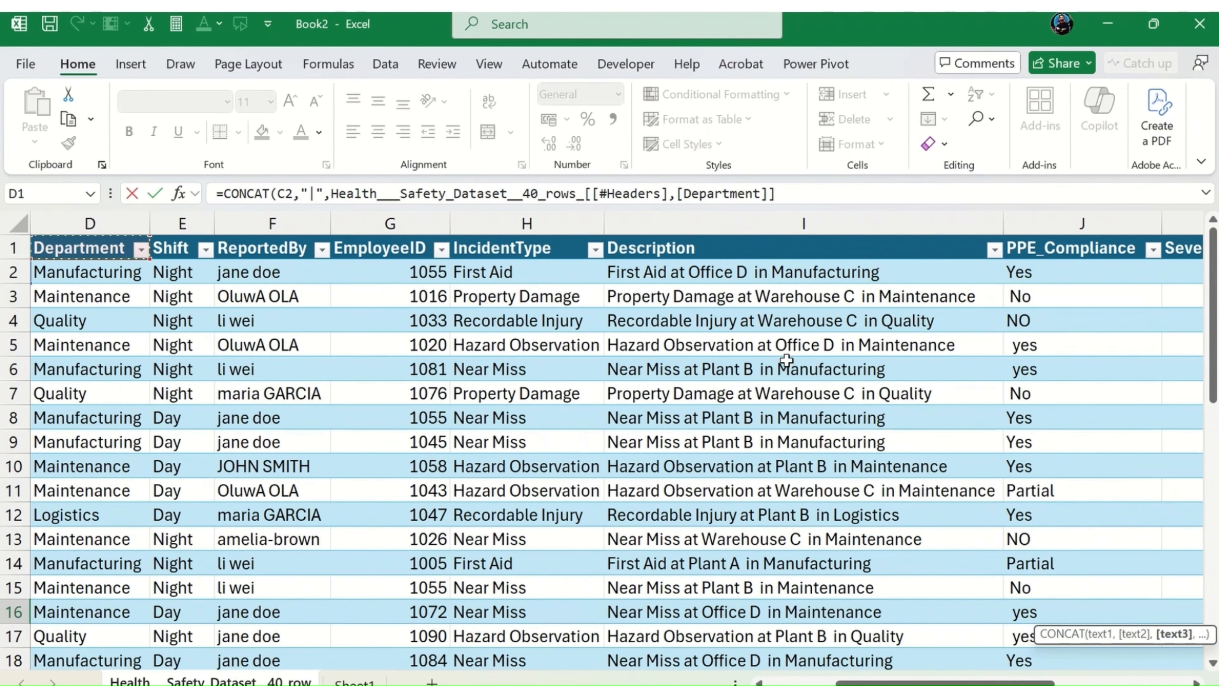
key("Right")
key("Down")
key("Right")
key("Right")
key("Right")
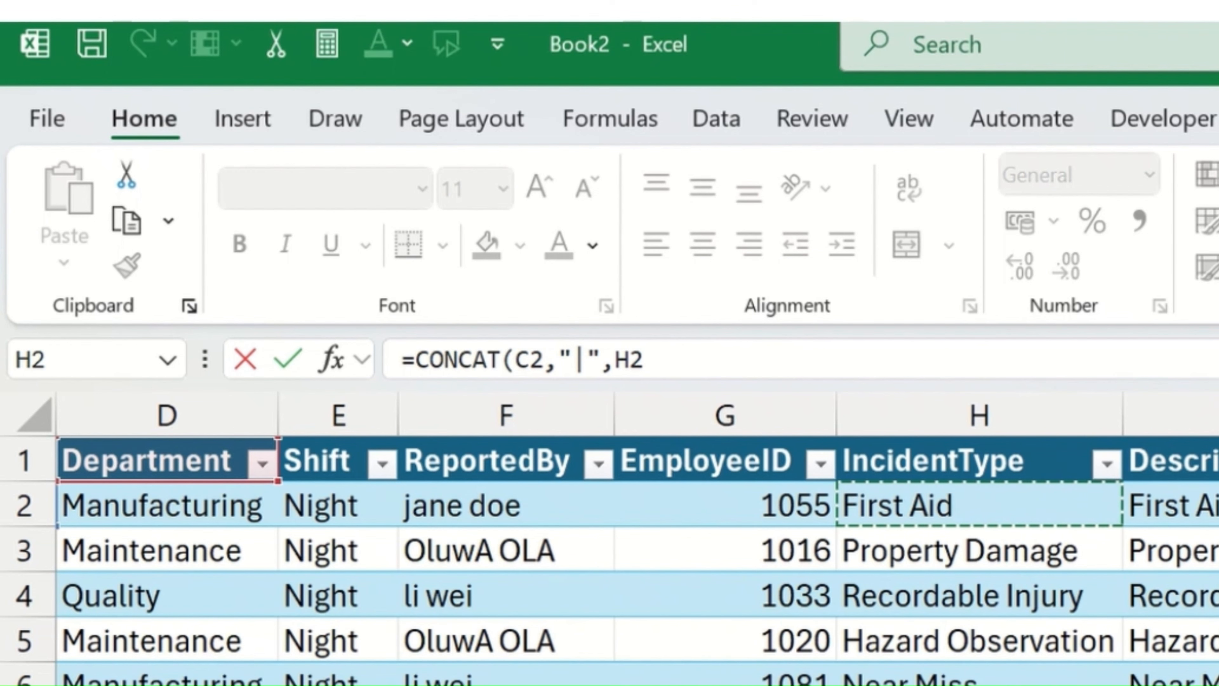
scroll(635, 538, "left", 3)
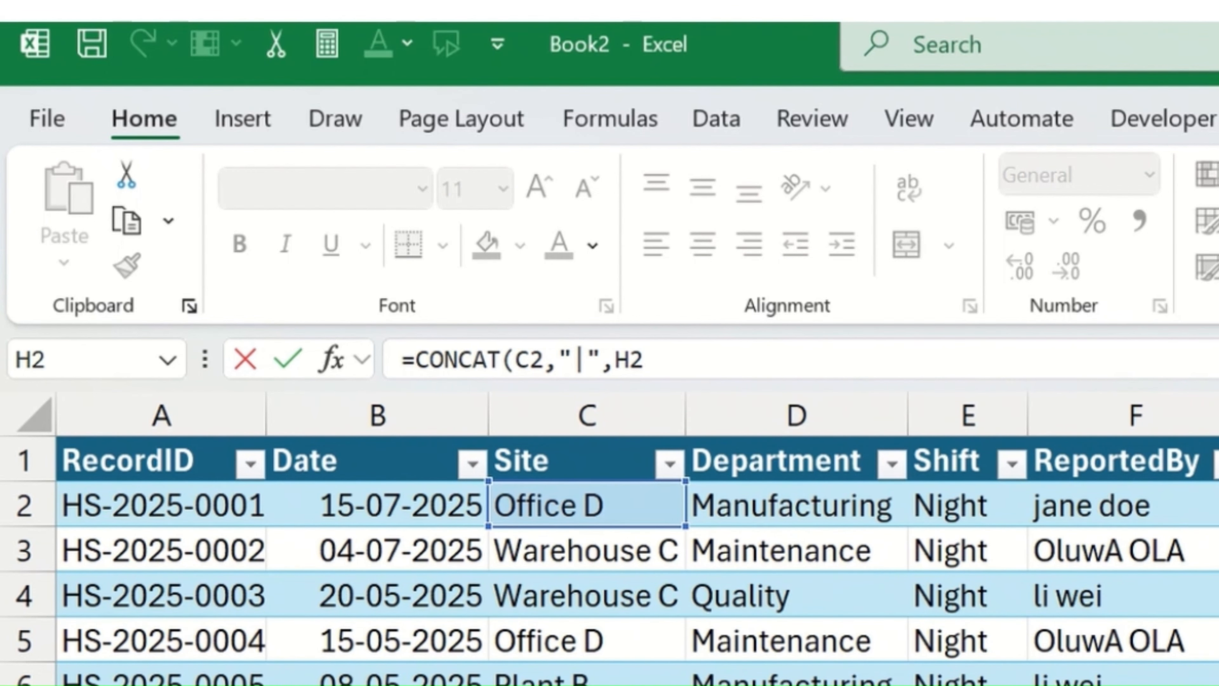
left_click(786, 362)
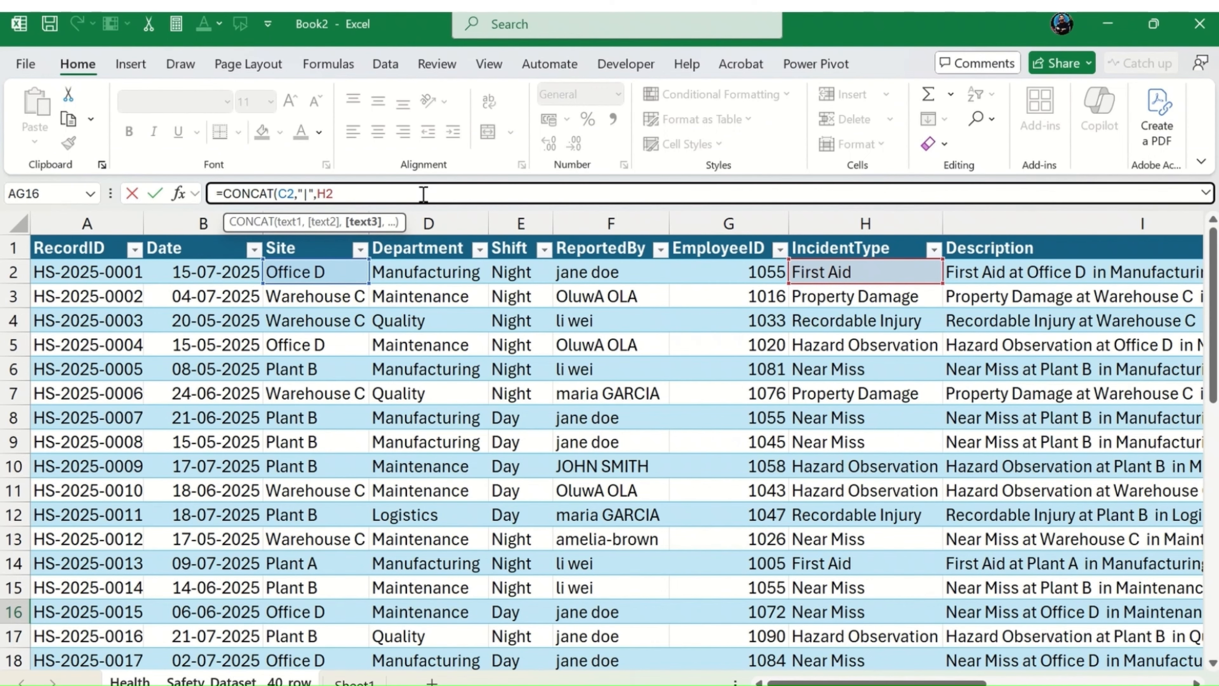
type(")")
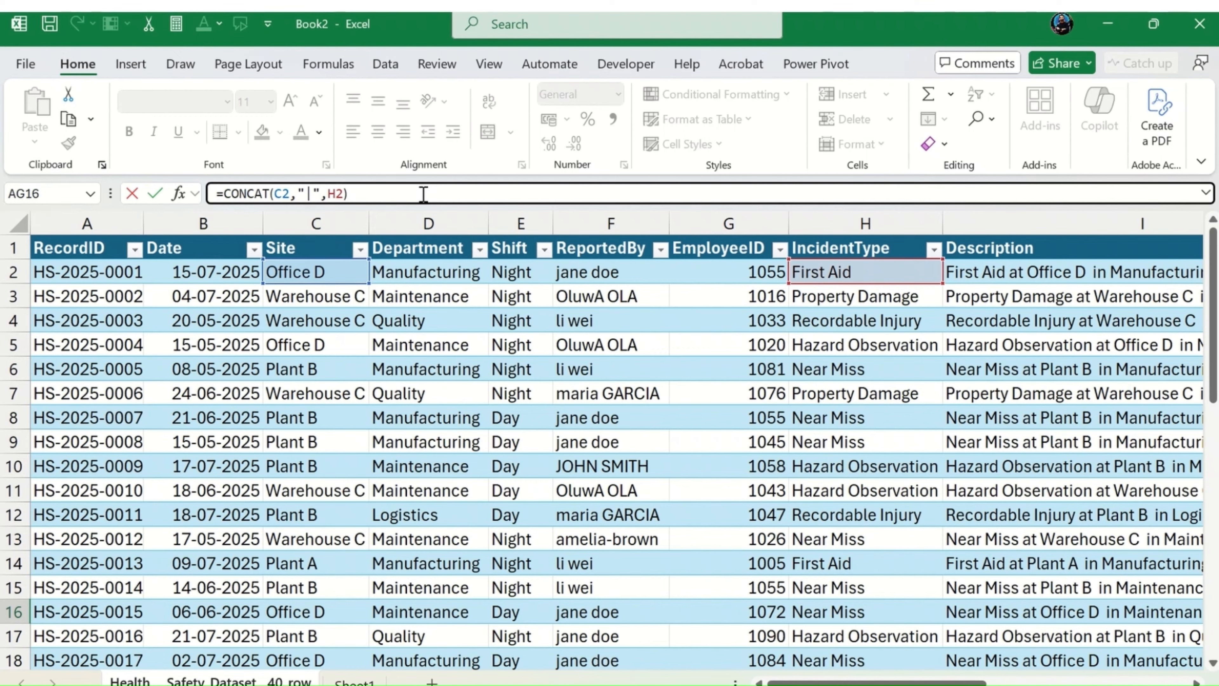
Step: Lock the column references as $C2 and $H2 and enter the CONCAT formula in AG16
left_click(311, 193)
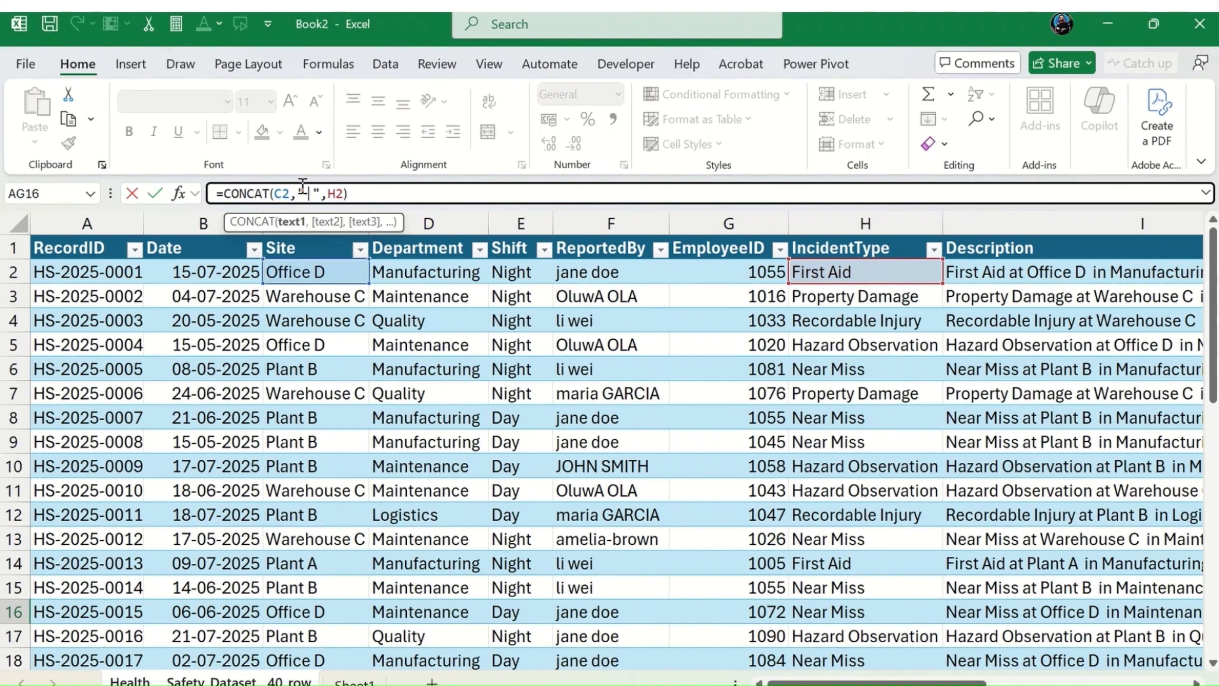
type("$")
left_click(627, 363)
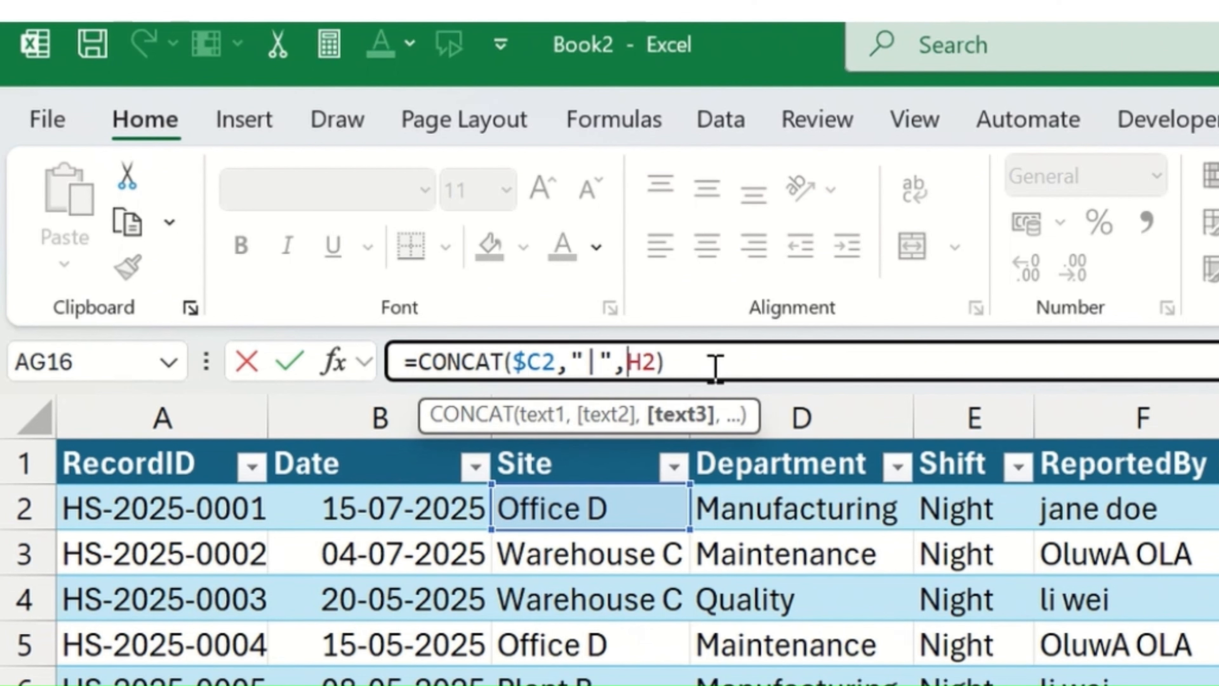
type("$")
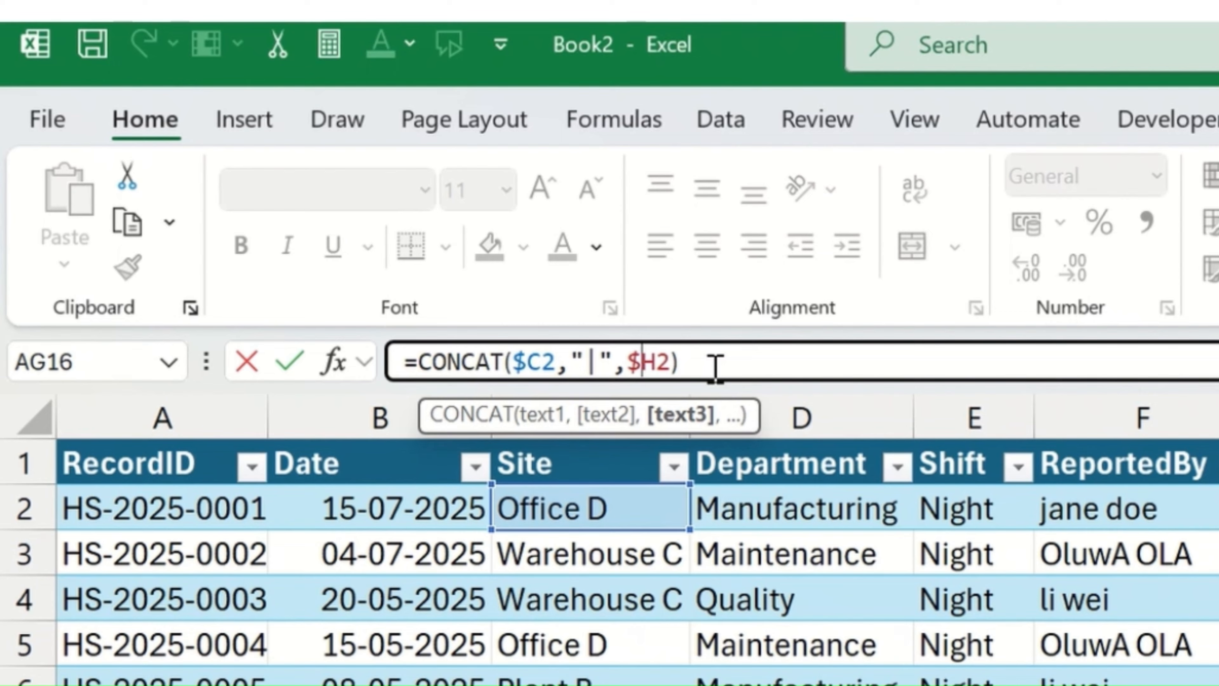
key("Return")
key("Right")
key("Up")
key("Left")
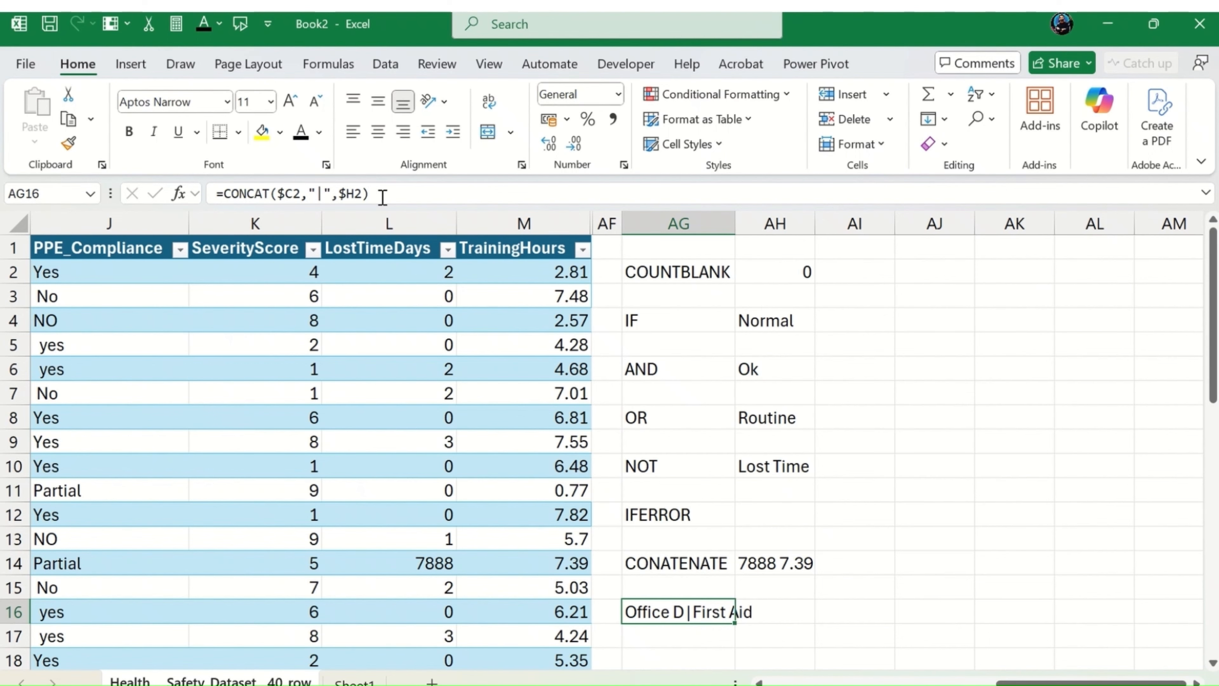
Step: Move the CONCAT formula from AG16 to AH16
key("ctrl+x")
key("Right")
key("ctrl+v")
Step: Enter the label Concat in AG16, beside the CONCAT formula
key("Left")
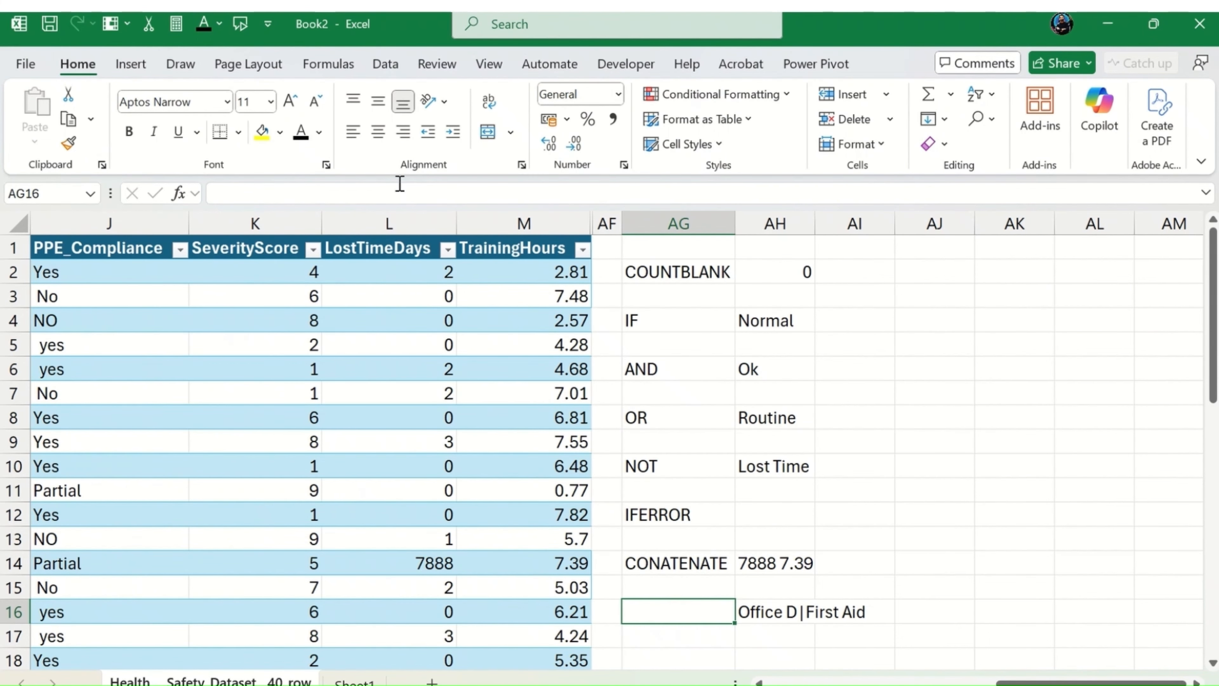
type("Con")
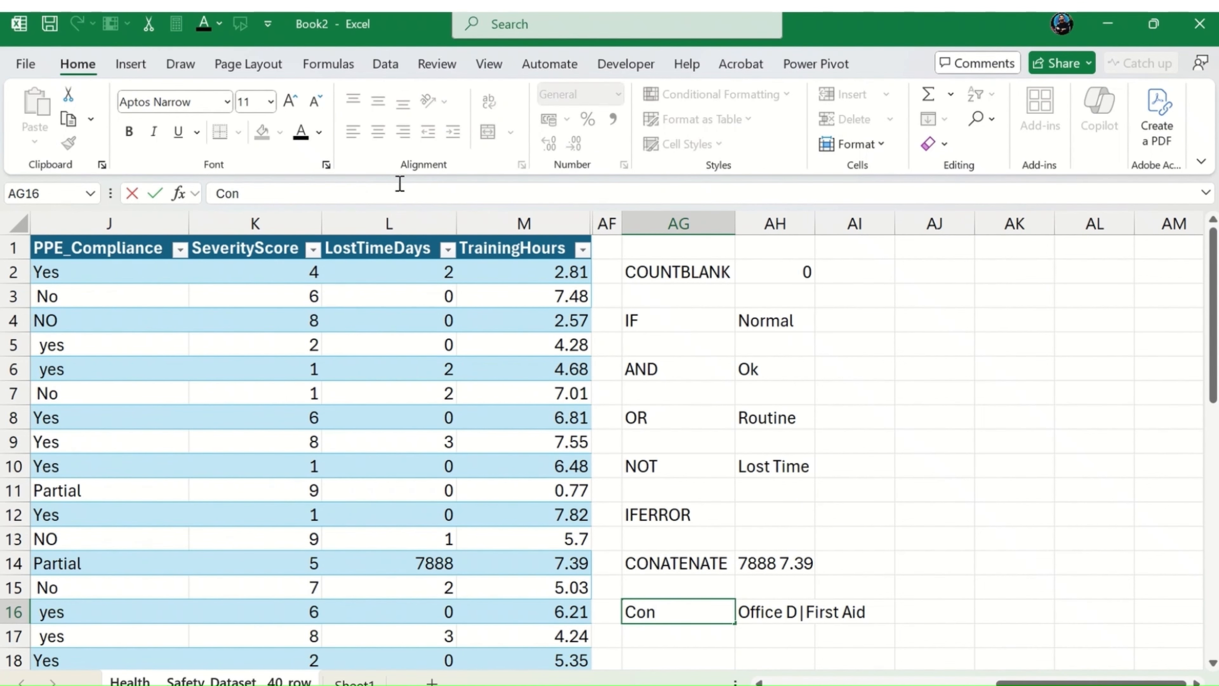
type("cat")
key("Return")
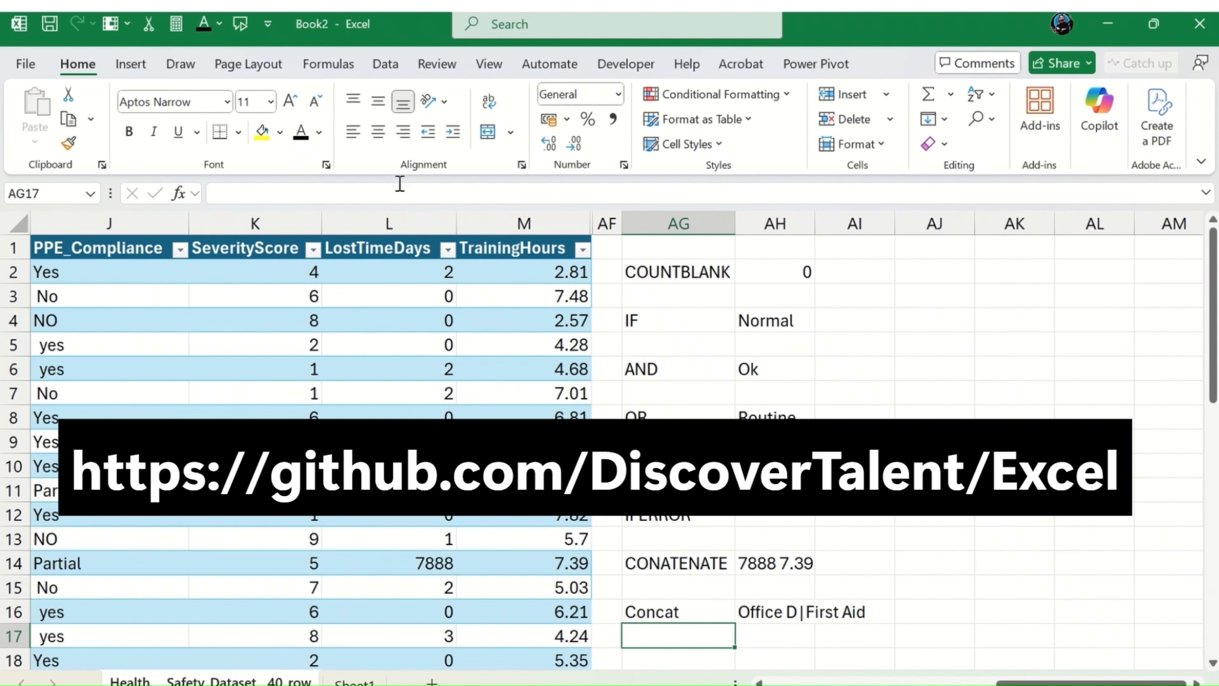
key("Right")
key("Right")
key("Right")
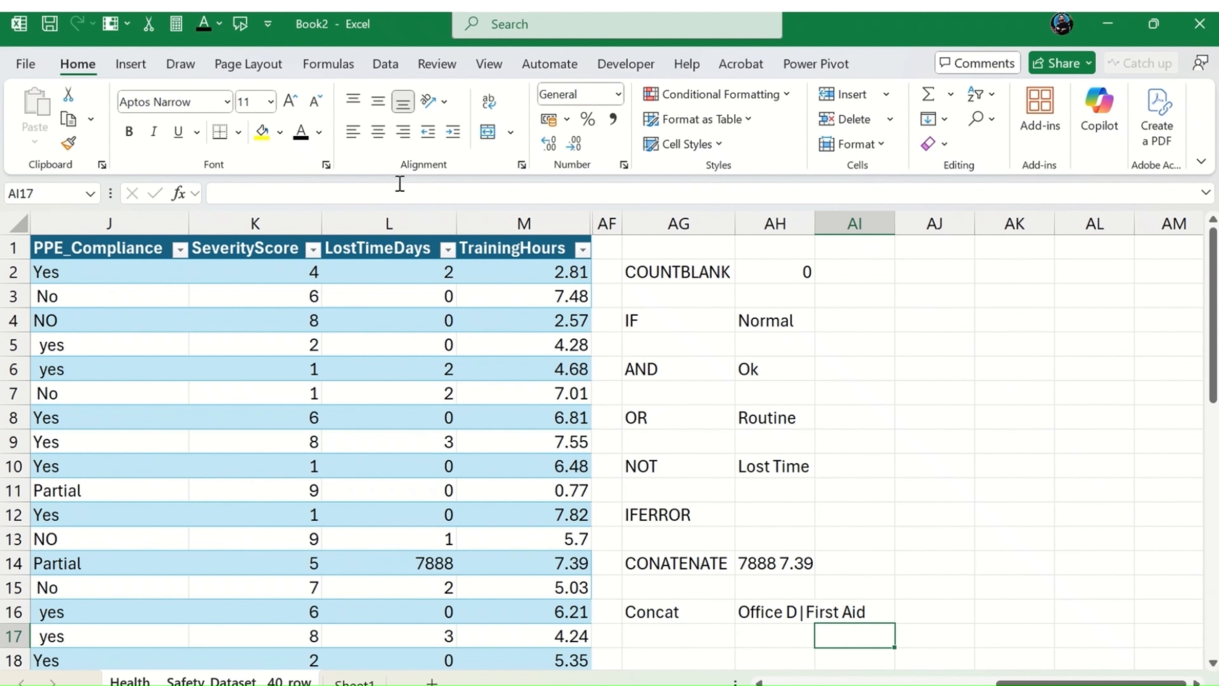
key("Down")
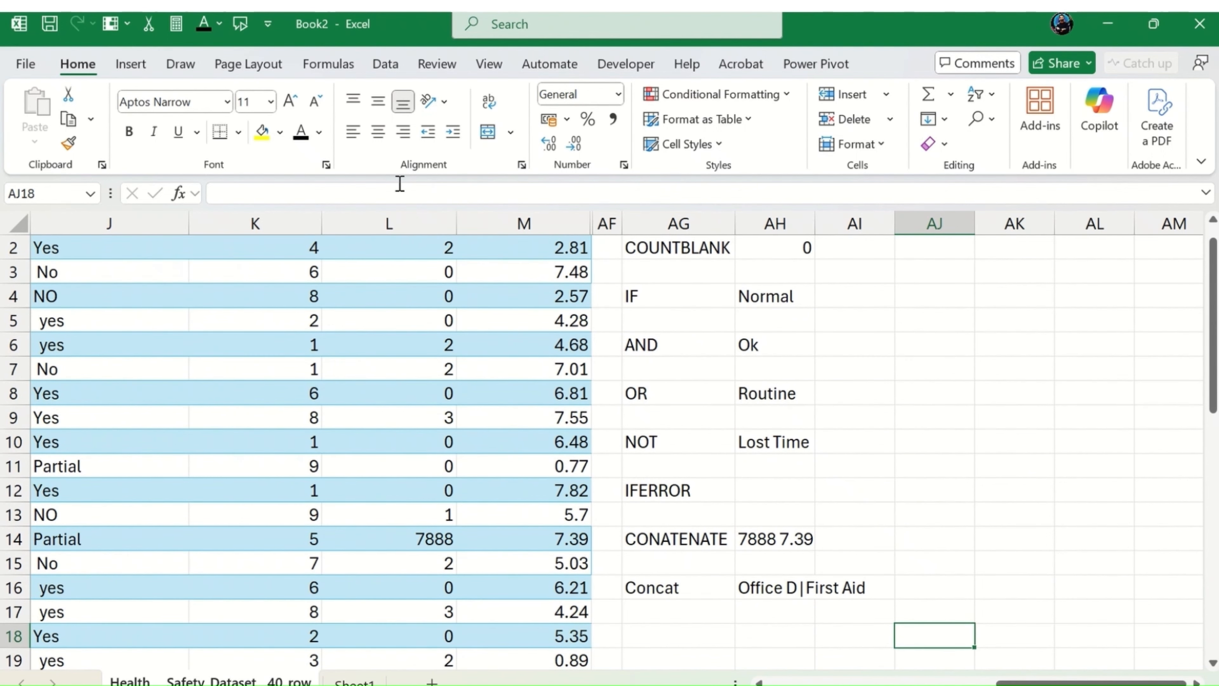
key("Up")
key("Left")
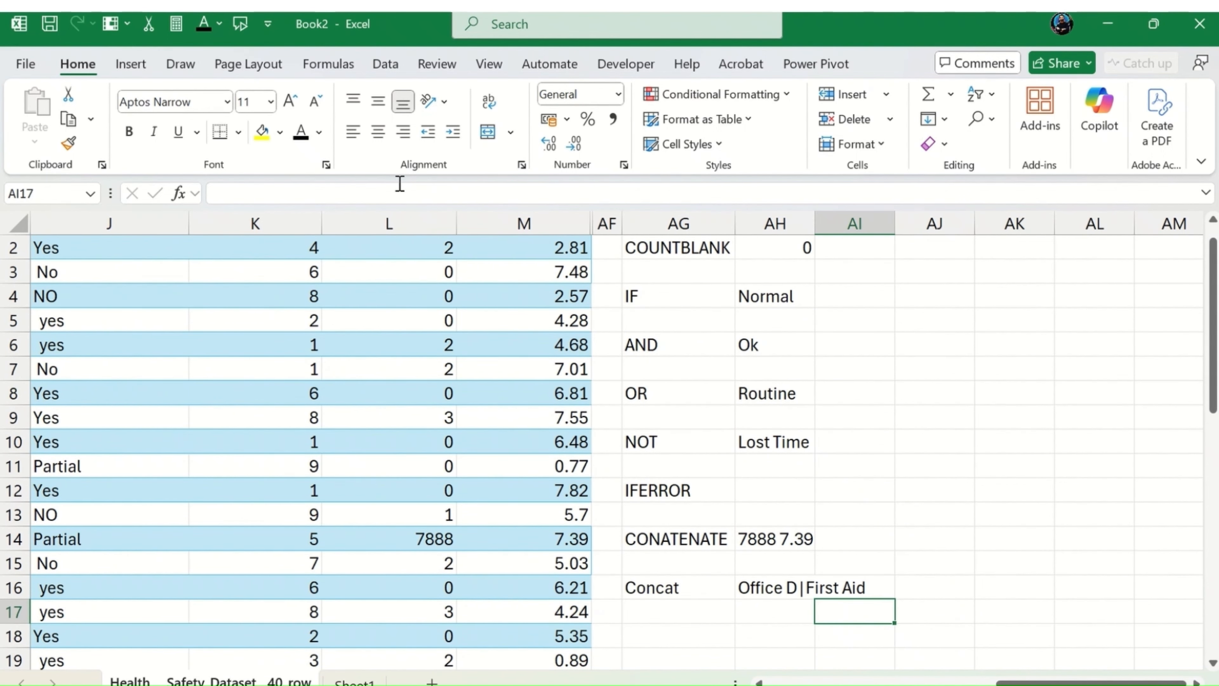
key("Left")
key("Left")
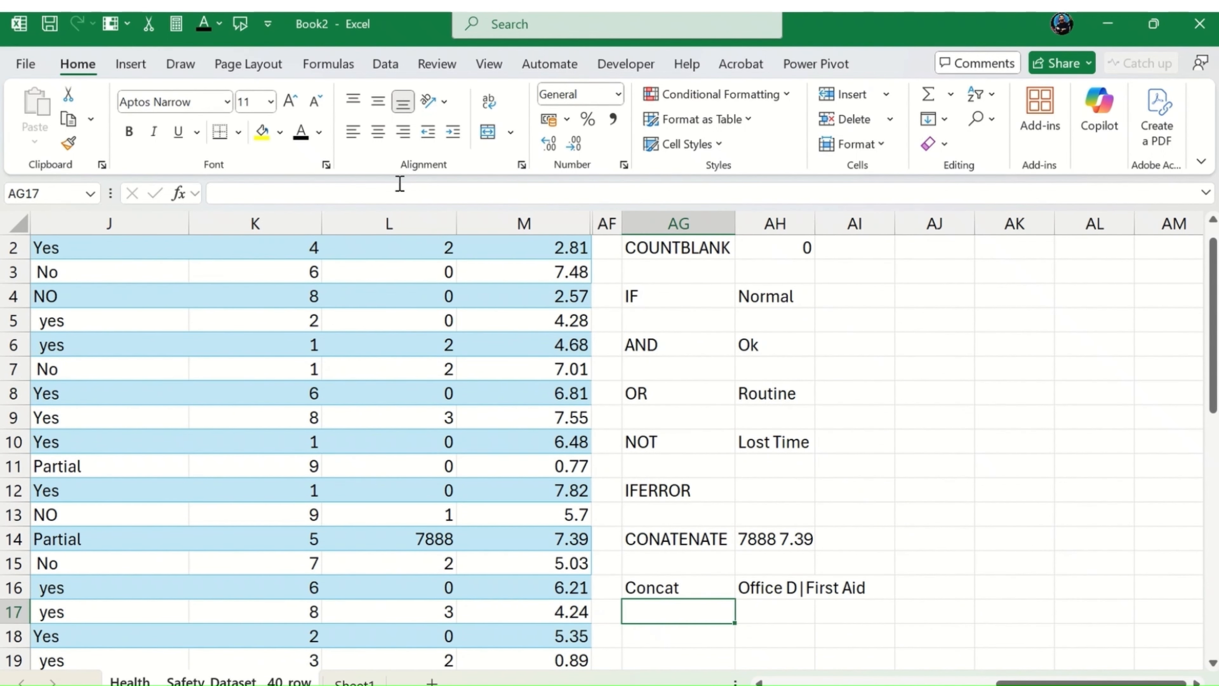
key("Up")
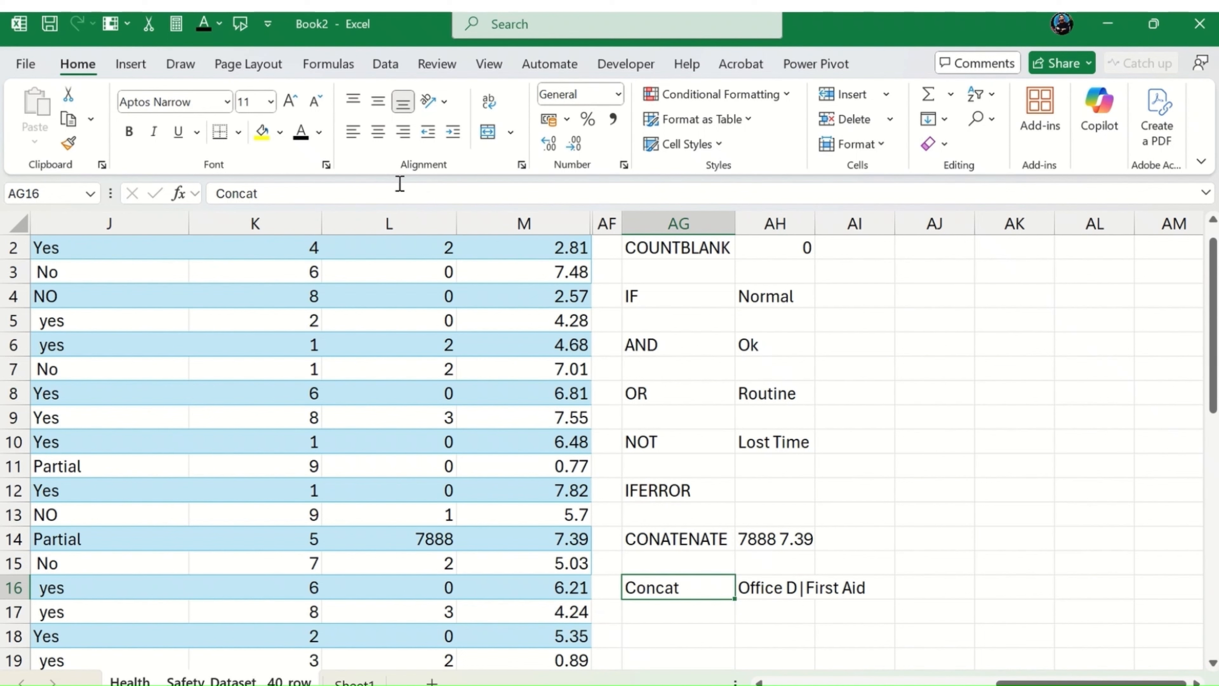
key("Up")
key("Up")
key("Up")
key("Up")
key("Up")
key("Up")
key("Down")
key("Down")
key("Down")
key("Down")
key("Down")
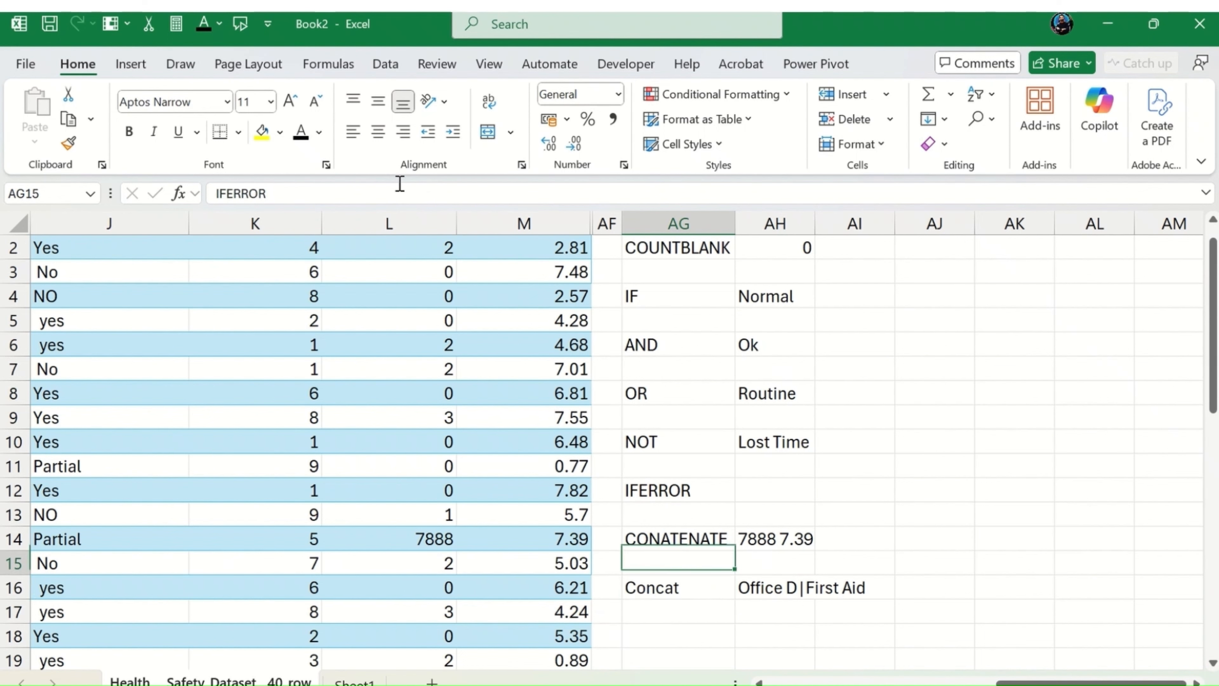
key("Down")
key("Up")
key("Up")
key("Up")
key("Up")
key("Up")
key("Up")
key("Up")
key("Up")
key("Up")
key("Up")
key("Up")
key("Up")
key("Up")
key("Up")
key("Up")
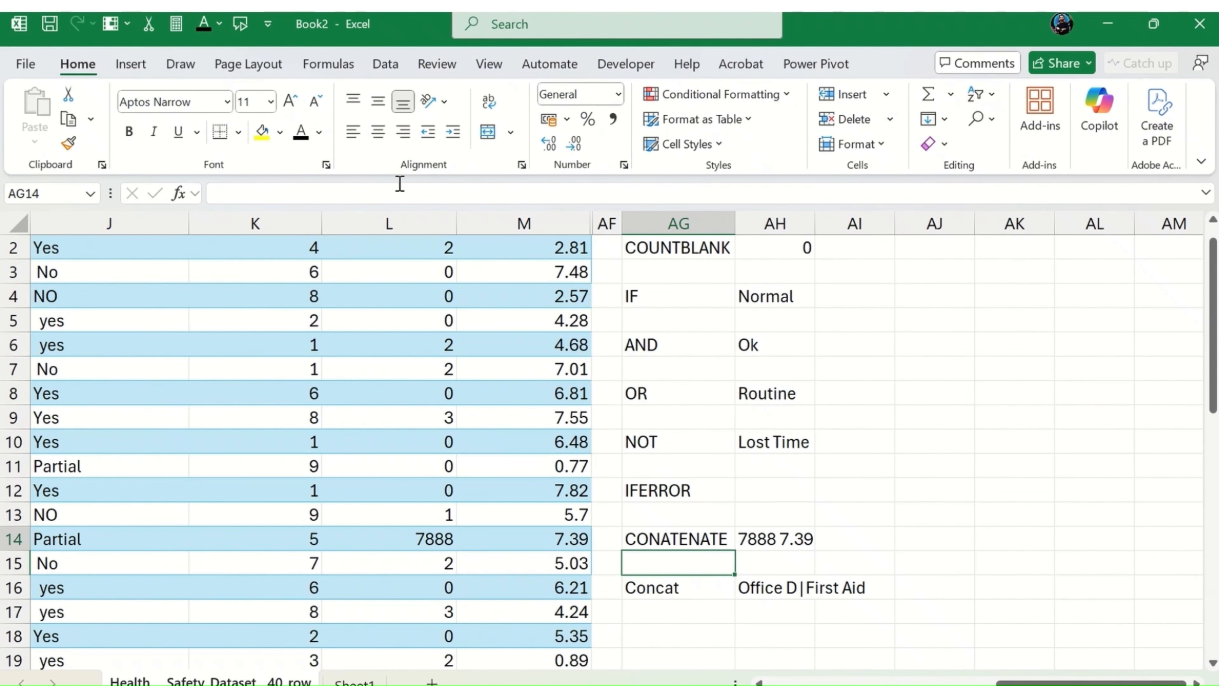
key("Right")
key("Right")
key("Right")
key("Right")
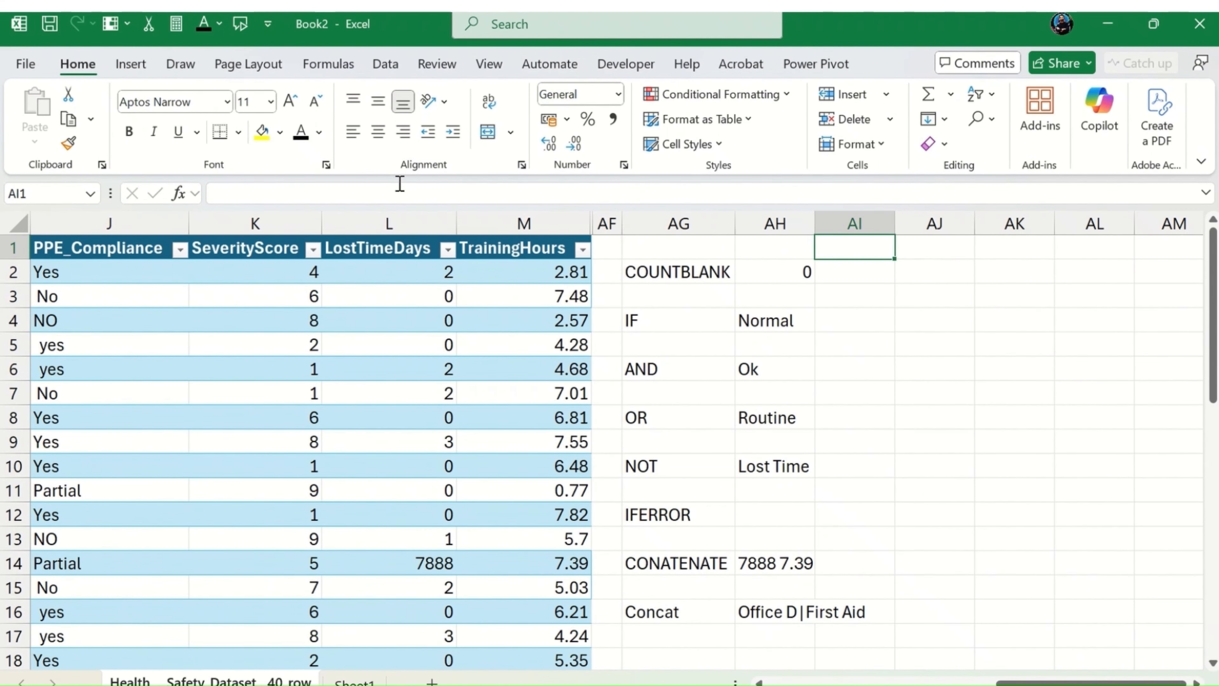
key("Down")
key("Left")
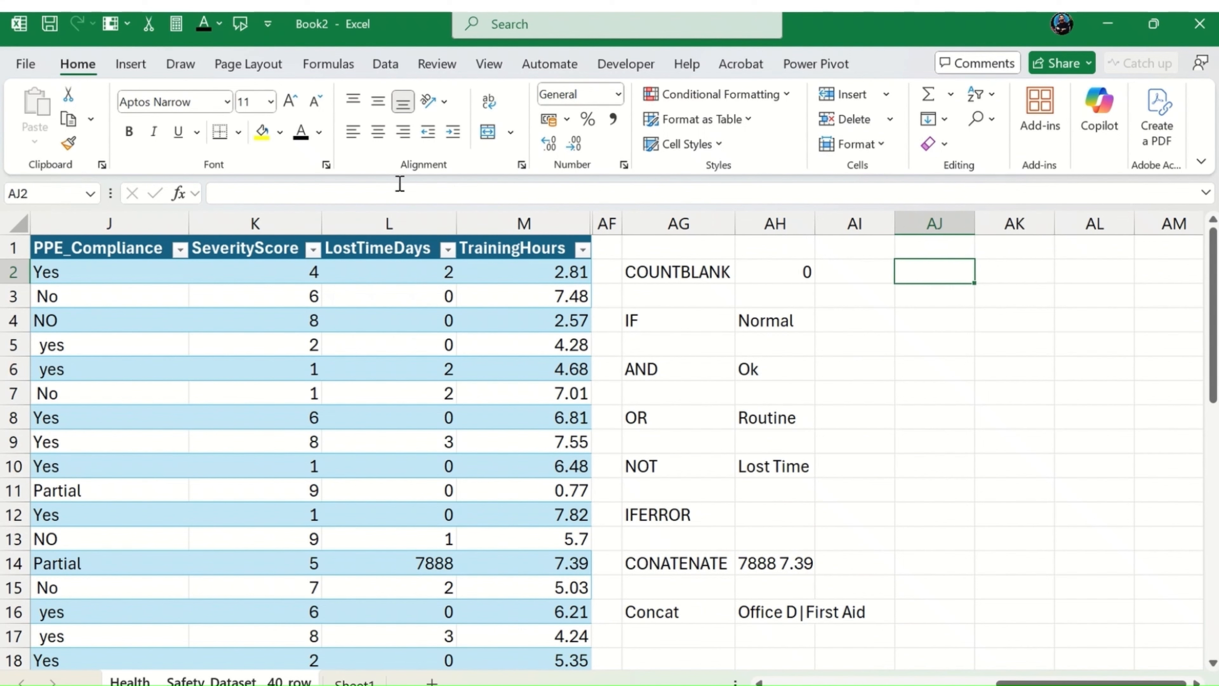
type("=Te")
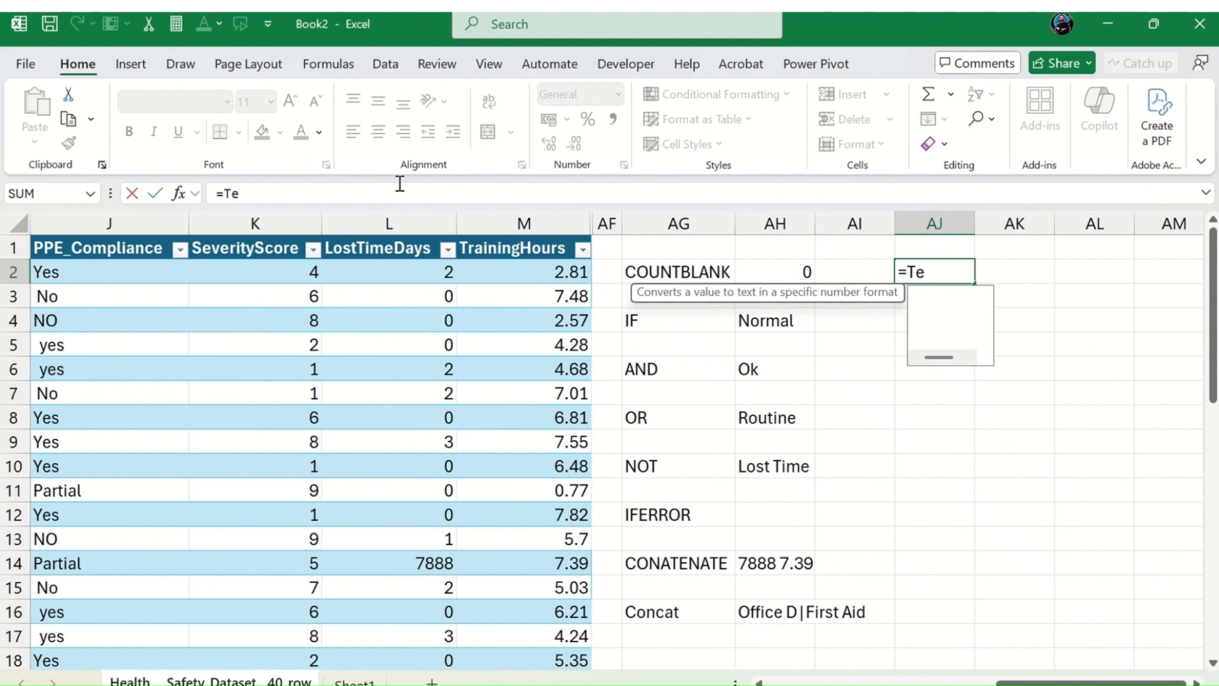
type("xt")
key("Tab")
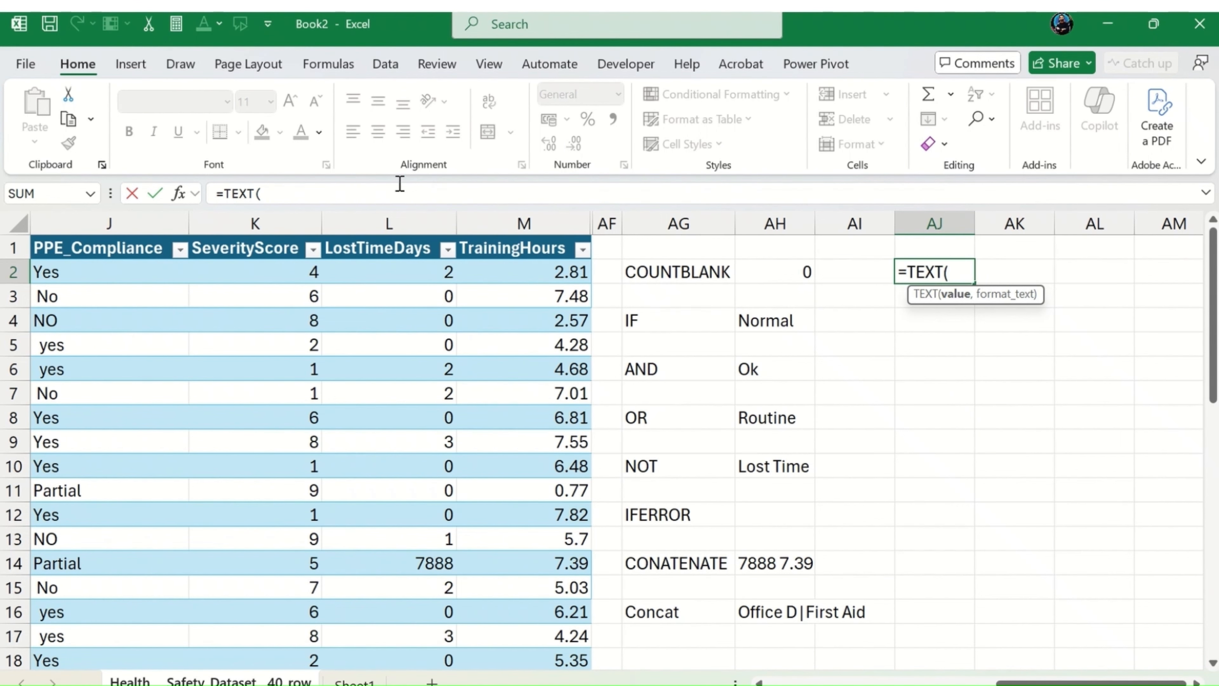
key("Left")
key("Left")
key("Left")
key("Left")
key("Left")
key("Left")
key("Left")
key("Left")
key("Left")
key("Left")
key("Left")
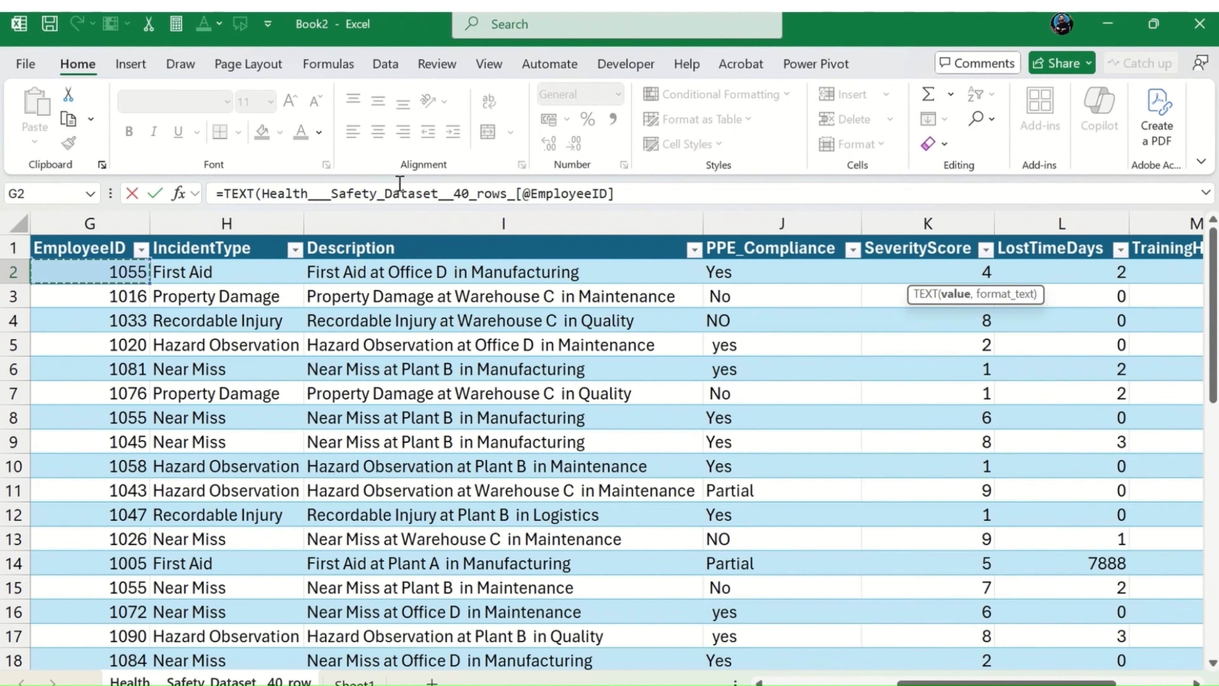
key("Escape")
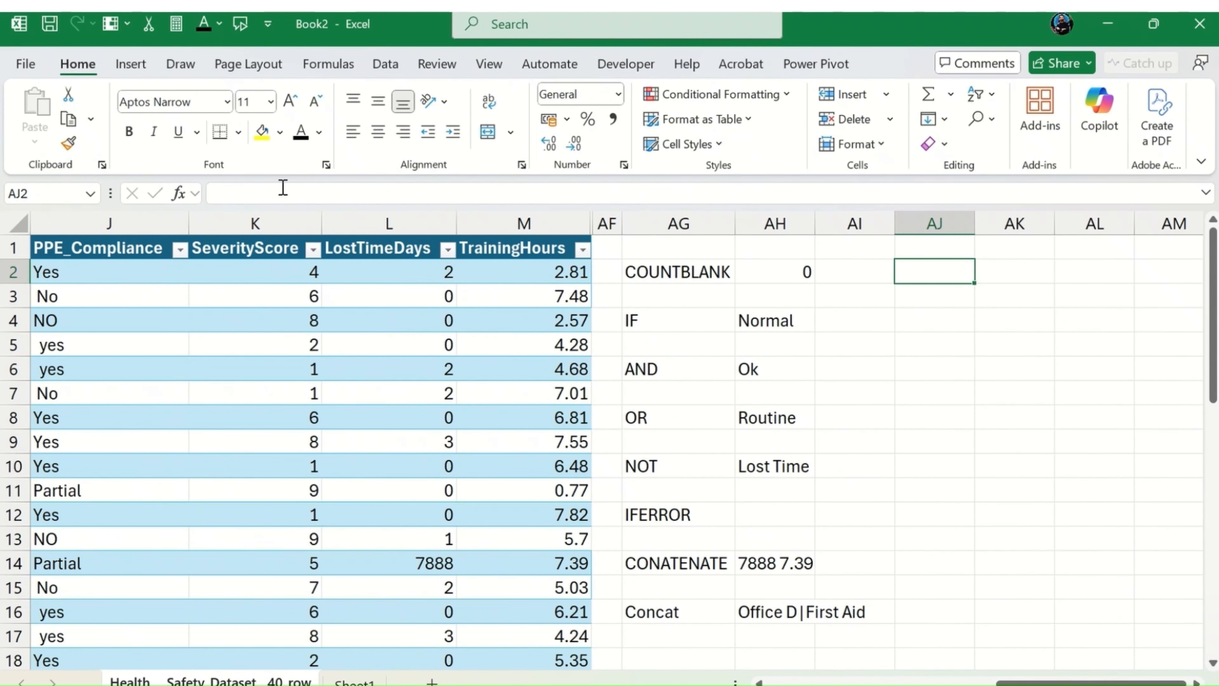
Step: Unhide the columns hidden between M and AF
left_click_drag(1037, 684, 982, 684)
left_click_drag(802, 219, 978, 222)
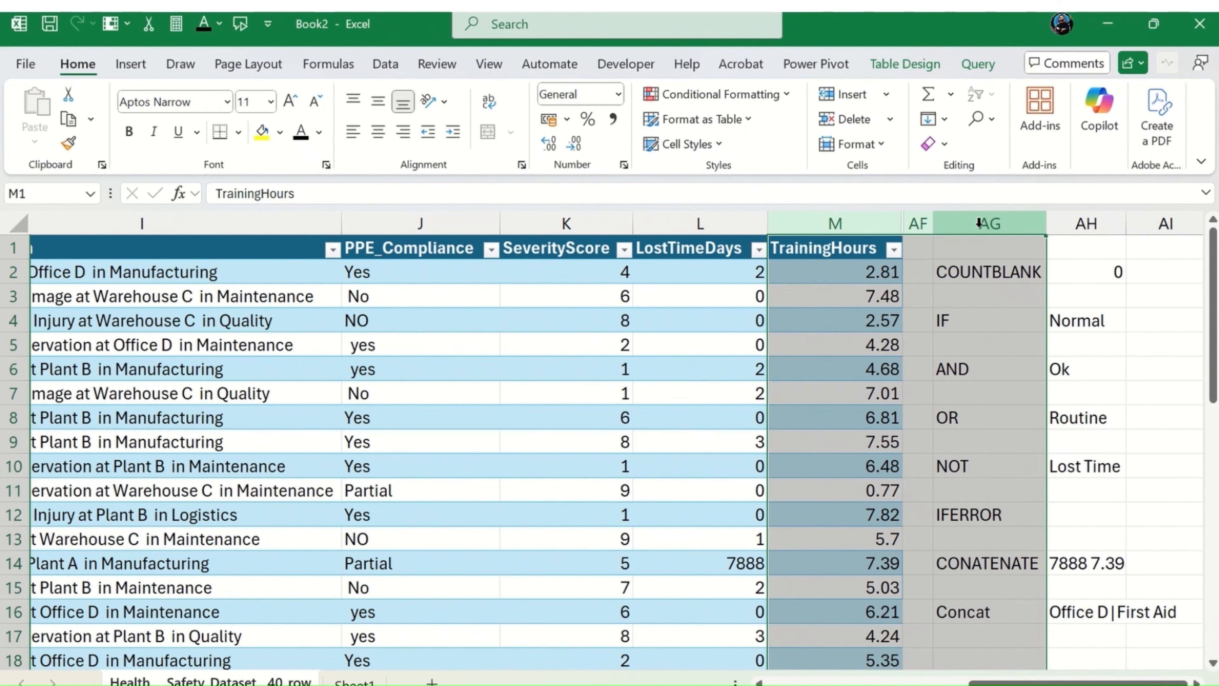
right_click(977, 222)
left_click(1084, 623)
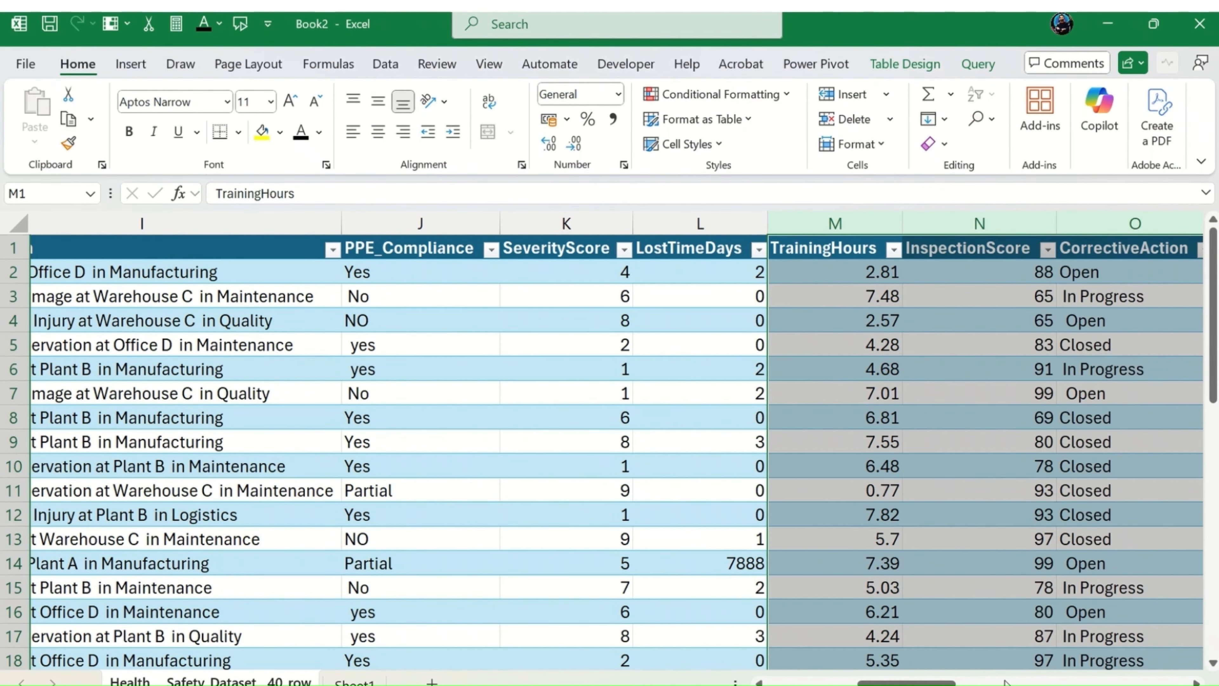
Step: Highlight the CostUSD header in U1 with a yellow fill and black font color
left_click_drag(911, 683, 1148, 682)
left_click(641, 370)
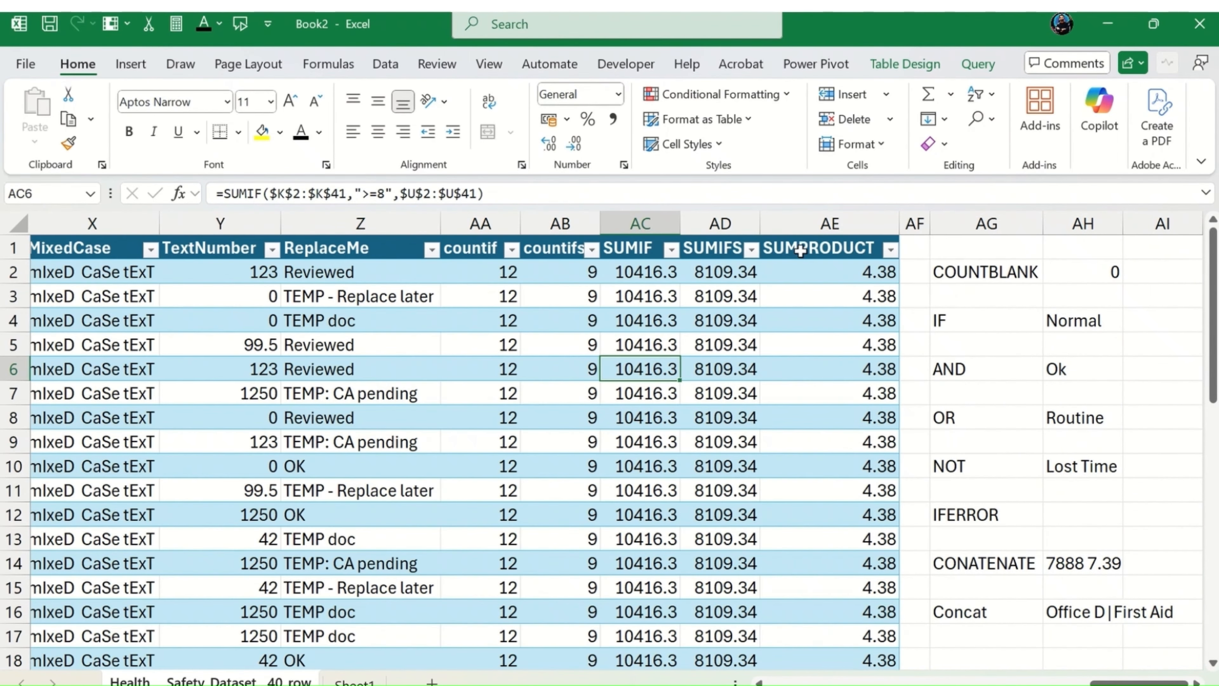
left_click(396, 278)
key("Left")
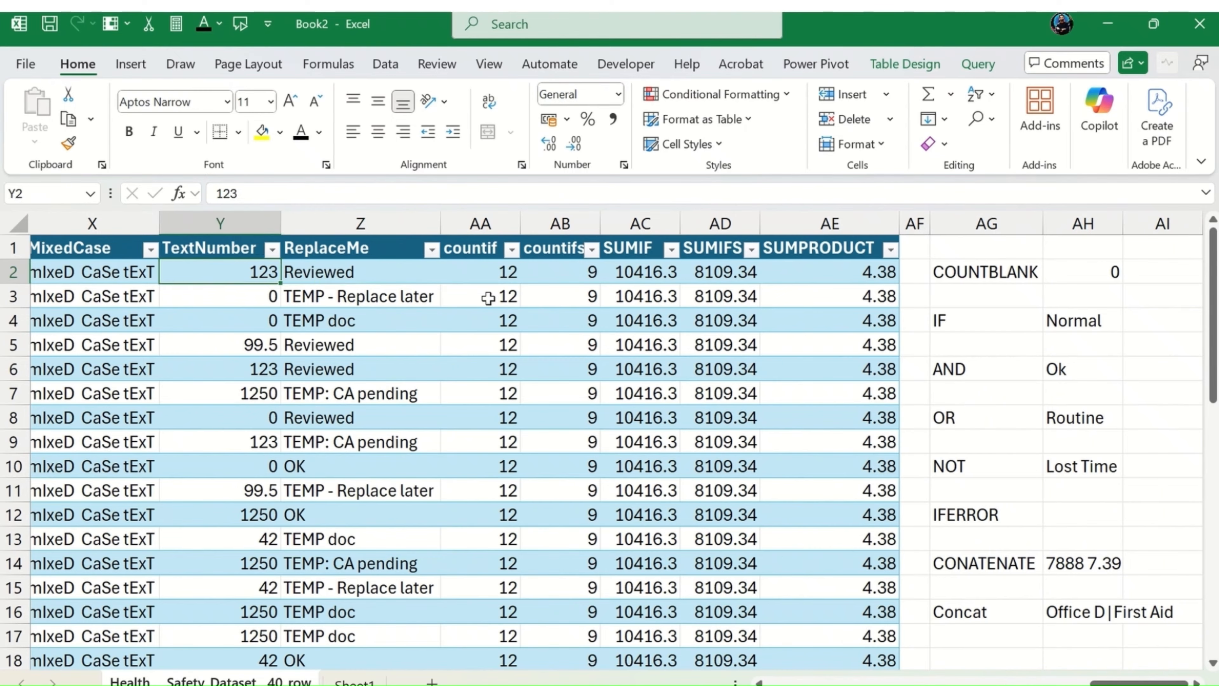
key("Left")
key("Left")
key("Left")
key("Left")
key("Left")
key("Left")
key("Left")
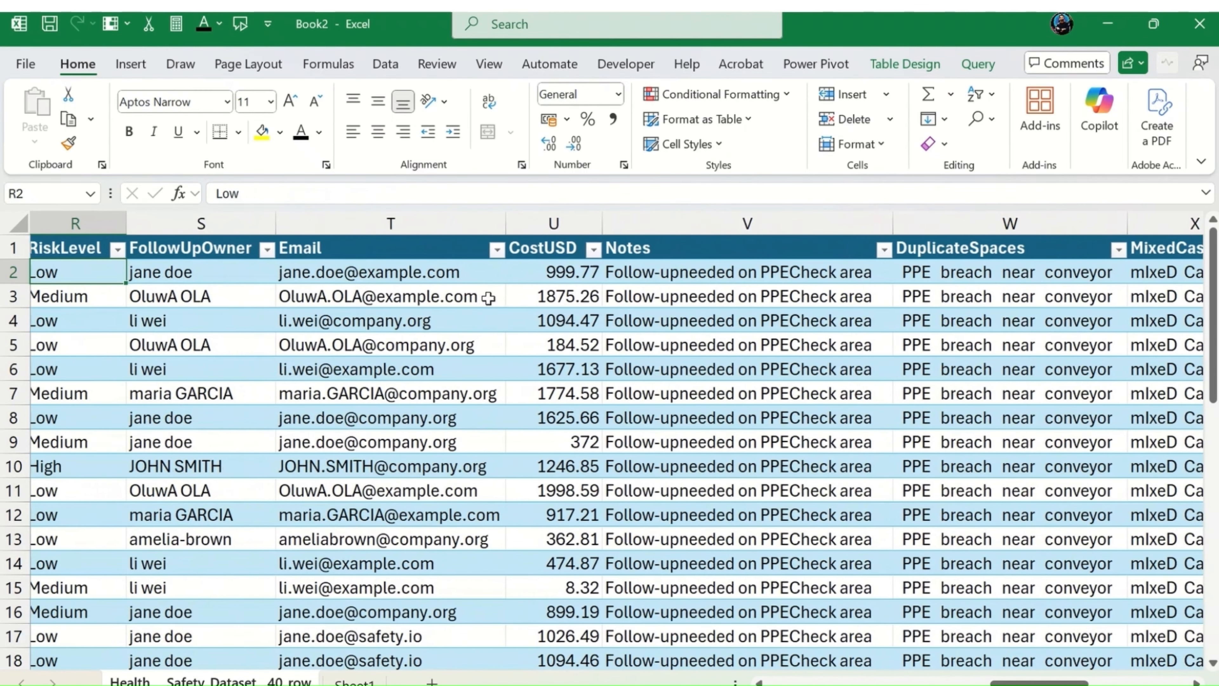
key("Right")
key("Right")
key("Right")
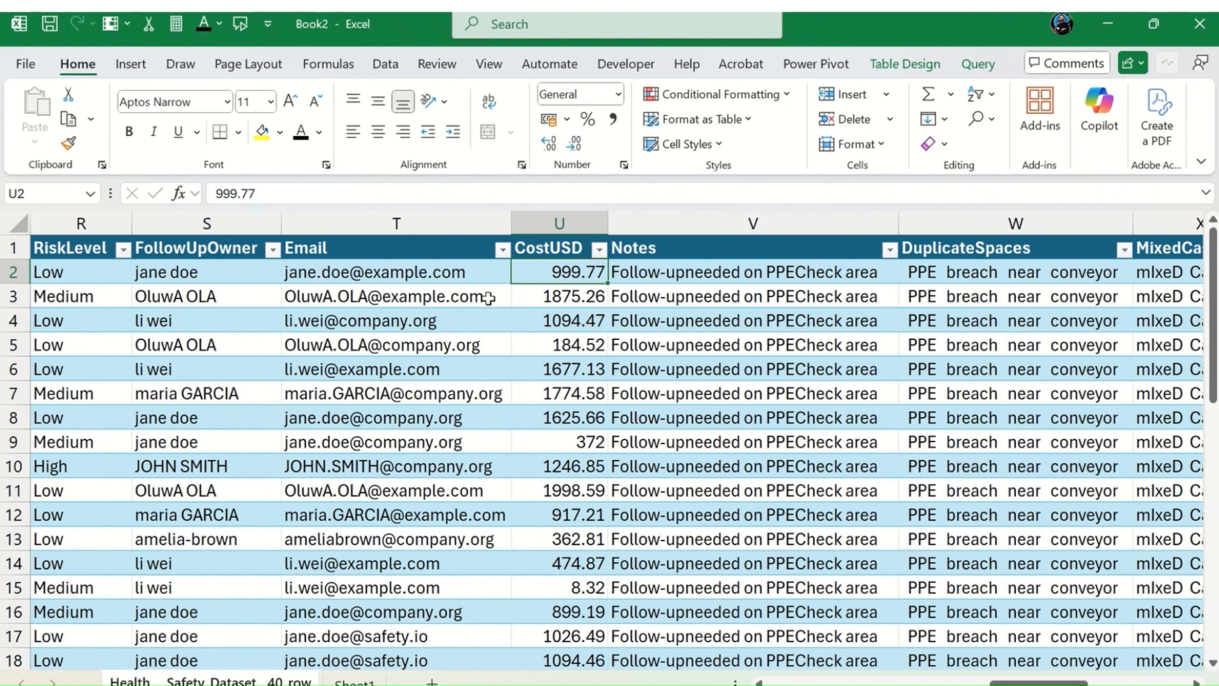
key("Down")
key("Up")
key("Up")
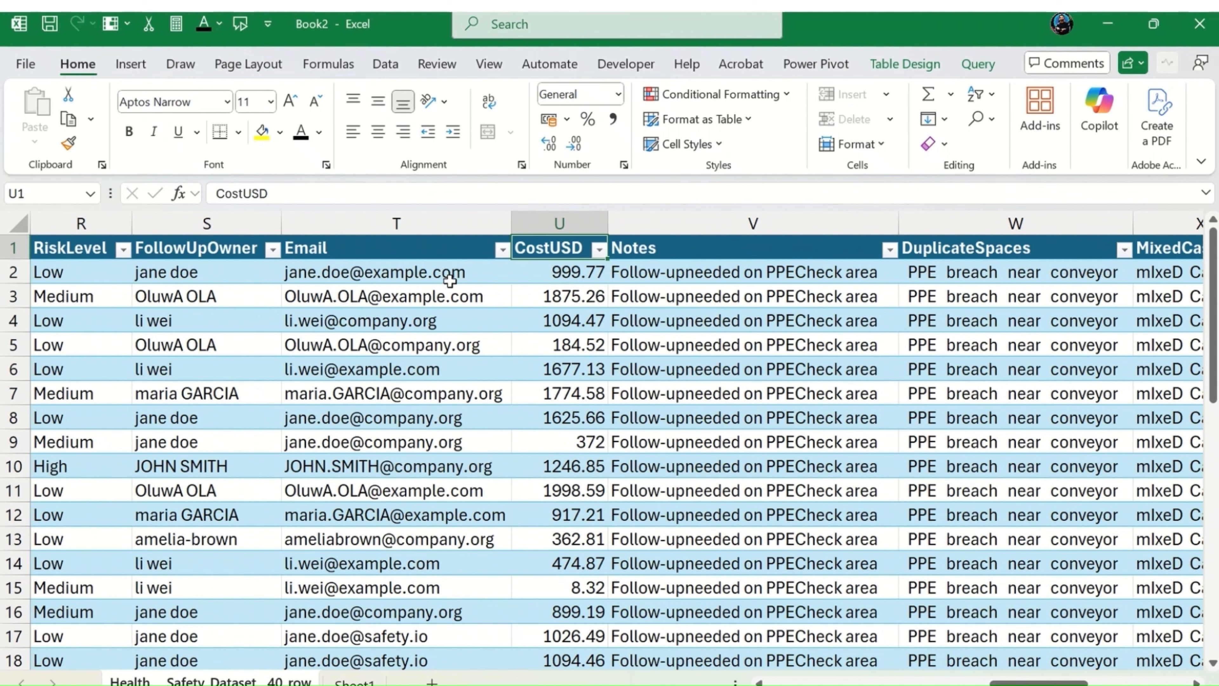
left_click(262, 130)
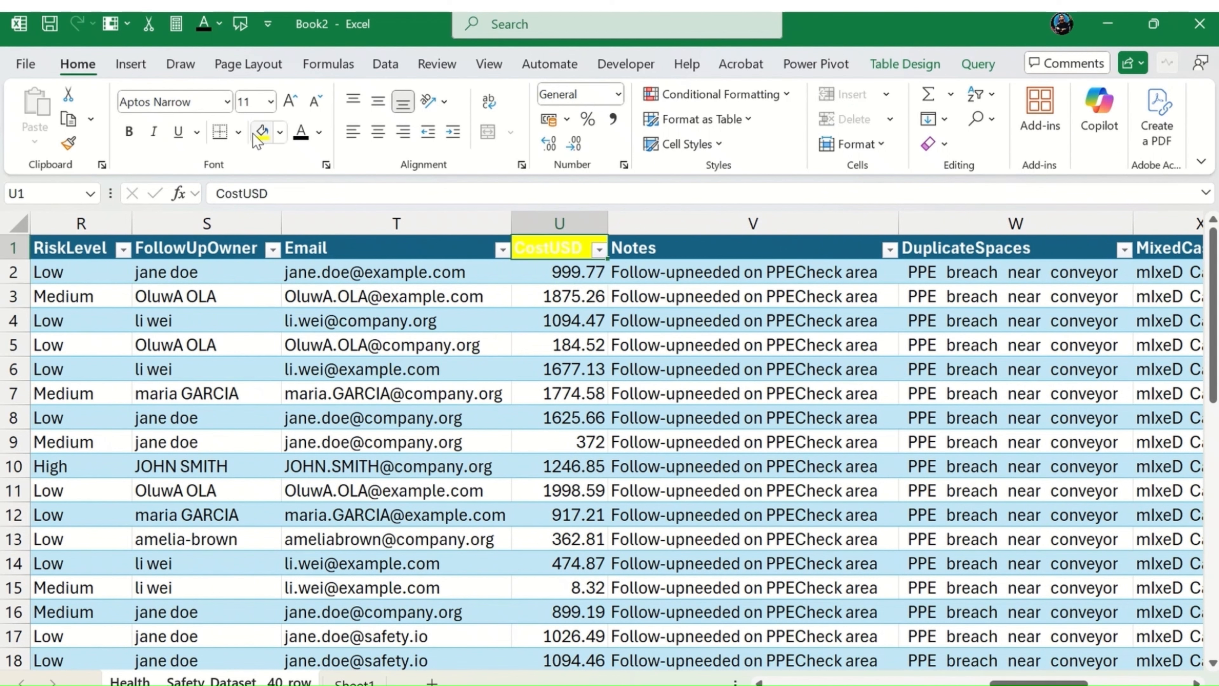
left_click(310, 136)
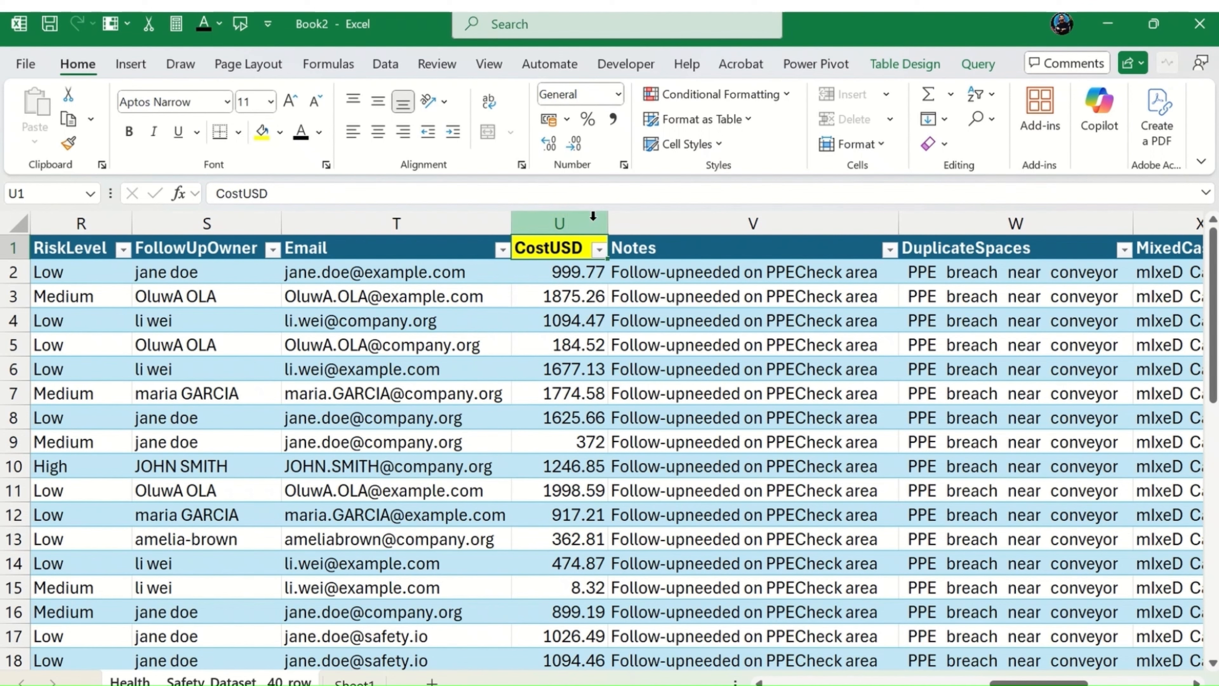
left_click(556, 272)
key("ctrl+shift+Down")
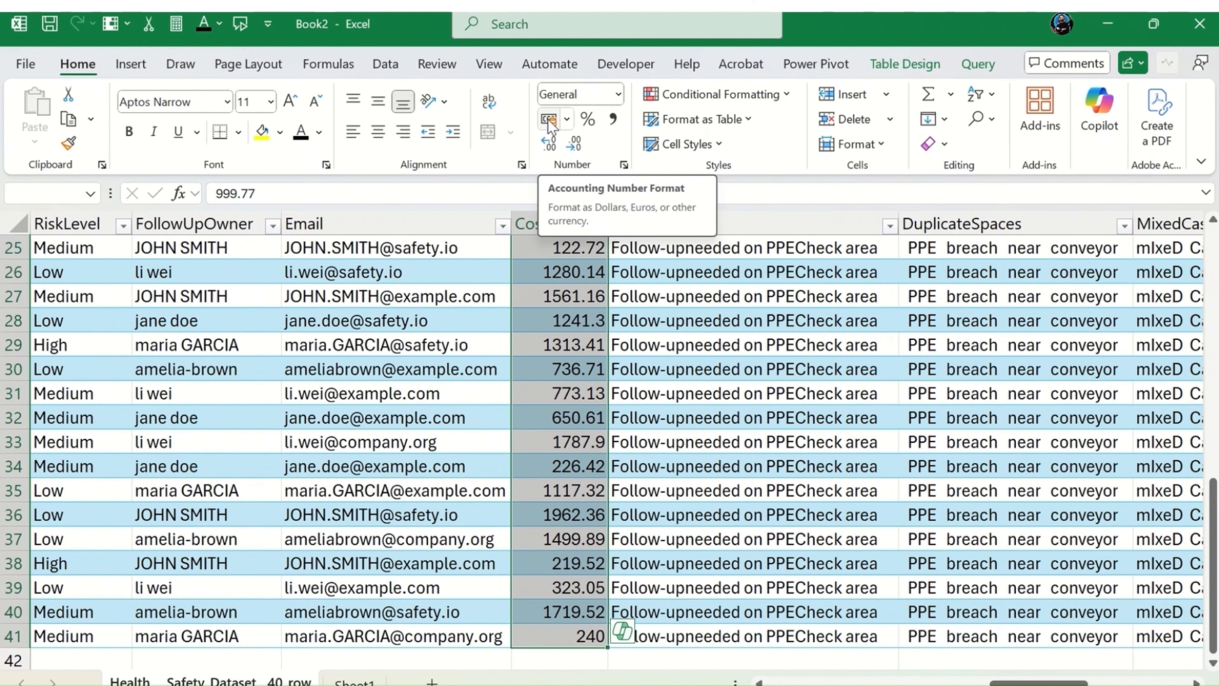
left_click(504, 365)
left_click(542, 377)
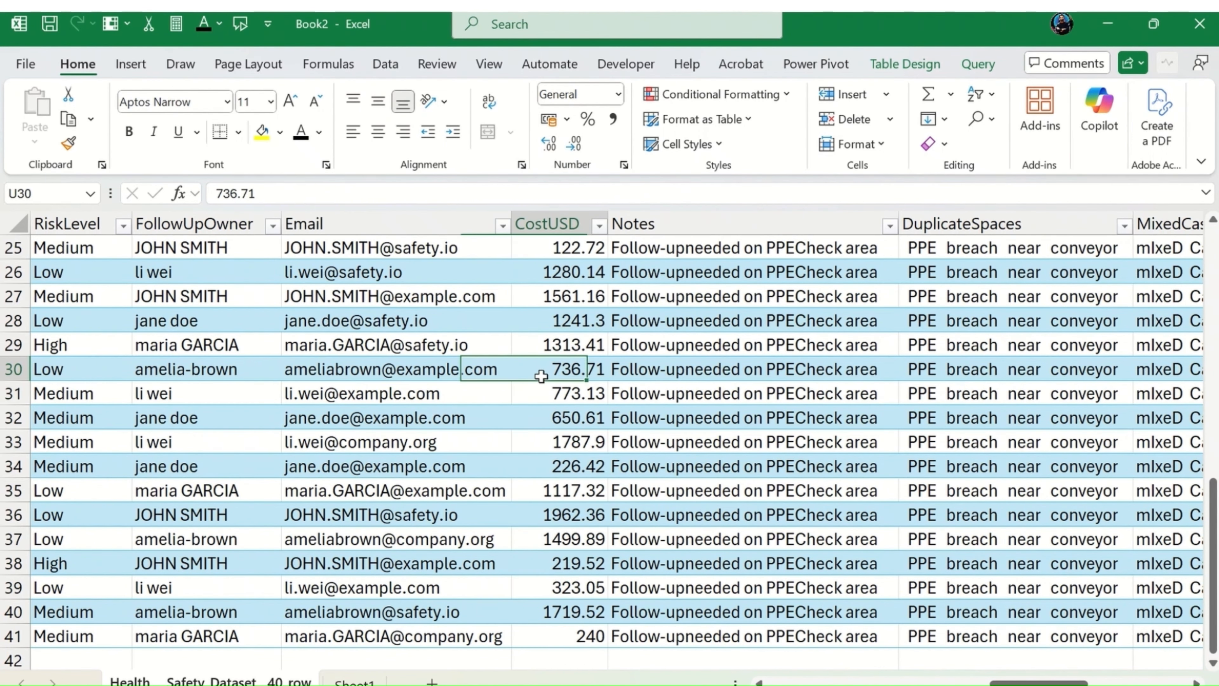
Step: Enter the label TEXT in AJ2
key("Up")
key("ctrl+Up")
key("Right")
key("Right")
key("Right")
key("Right")
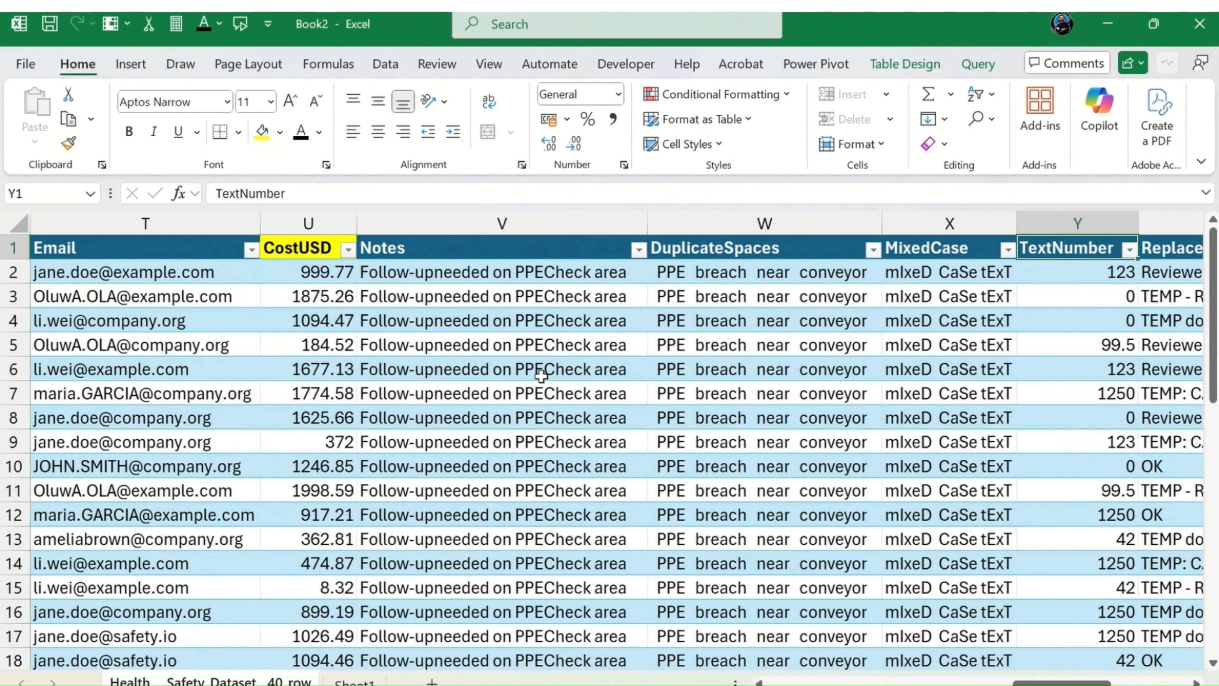
key("Right")
key("Right")
key("Right")
key("Right")
key("Right")
key("Right")
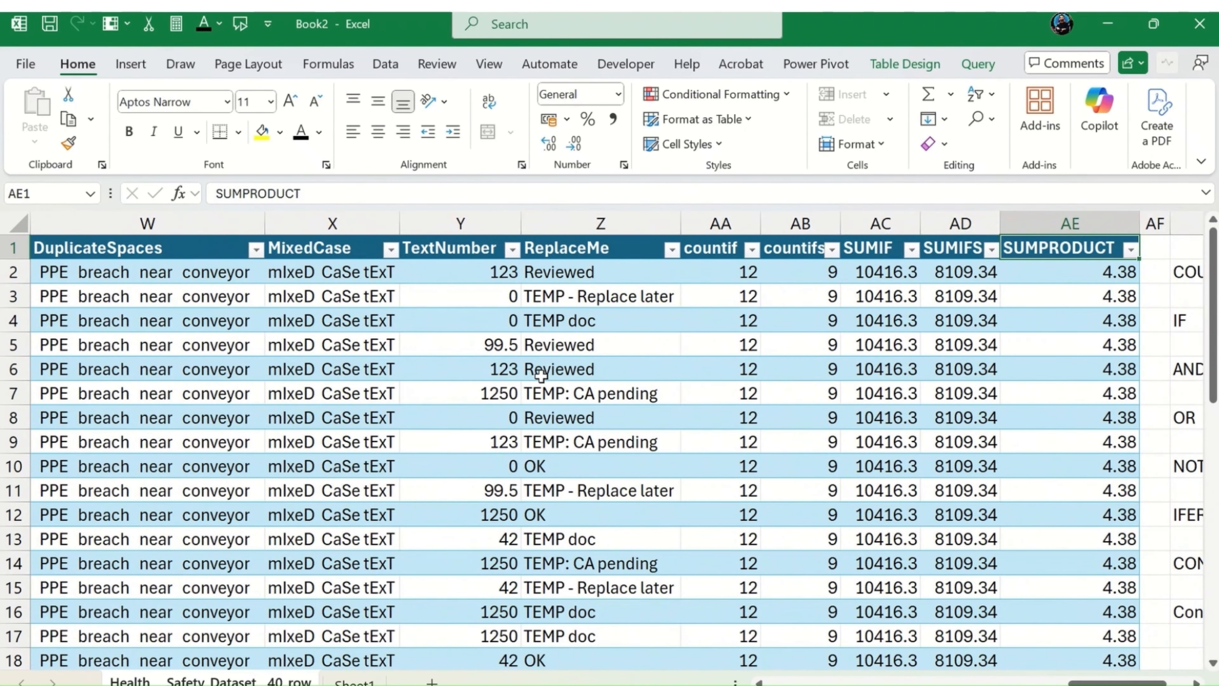
key("Right")
key("Right")
key("Right")
key("Right")
key("Right")
key("Right")
key("Left")
key("Down")
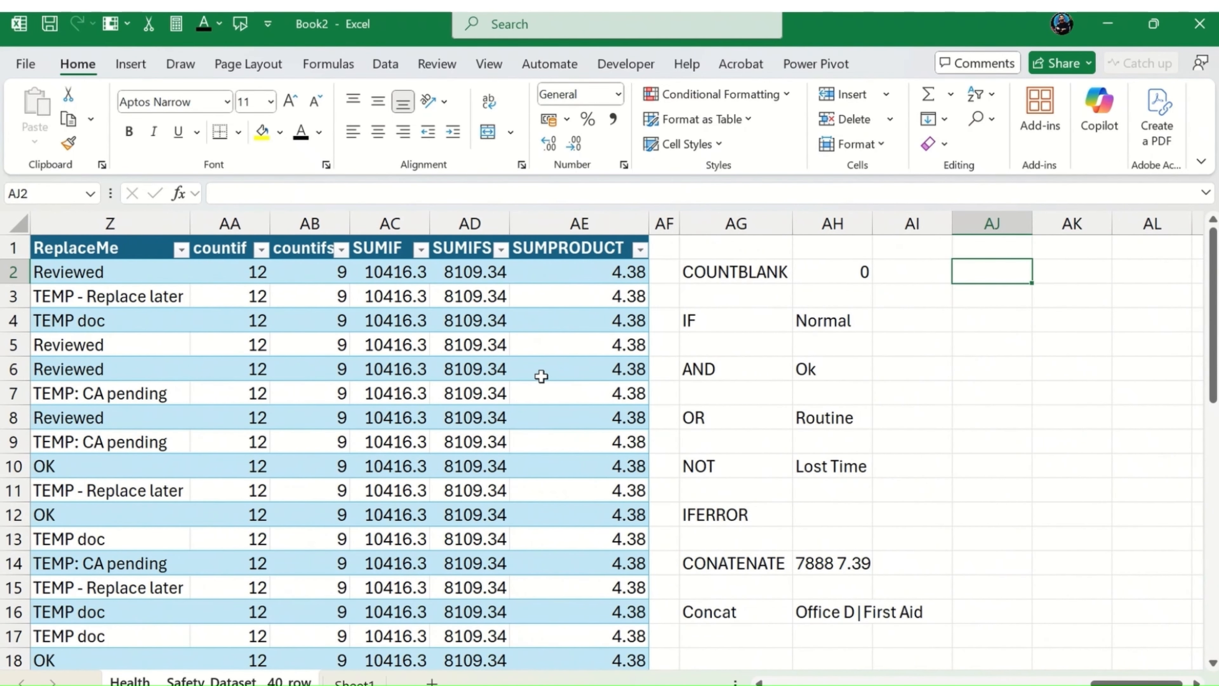
type("TEXT")
key("Tab")
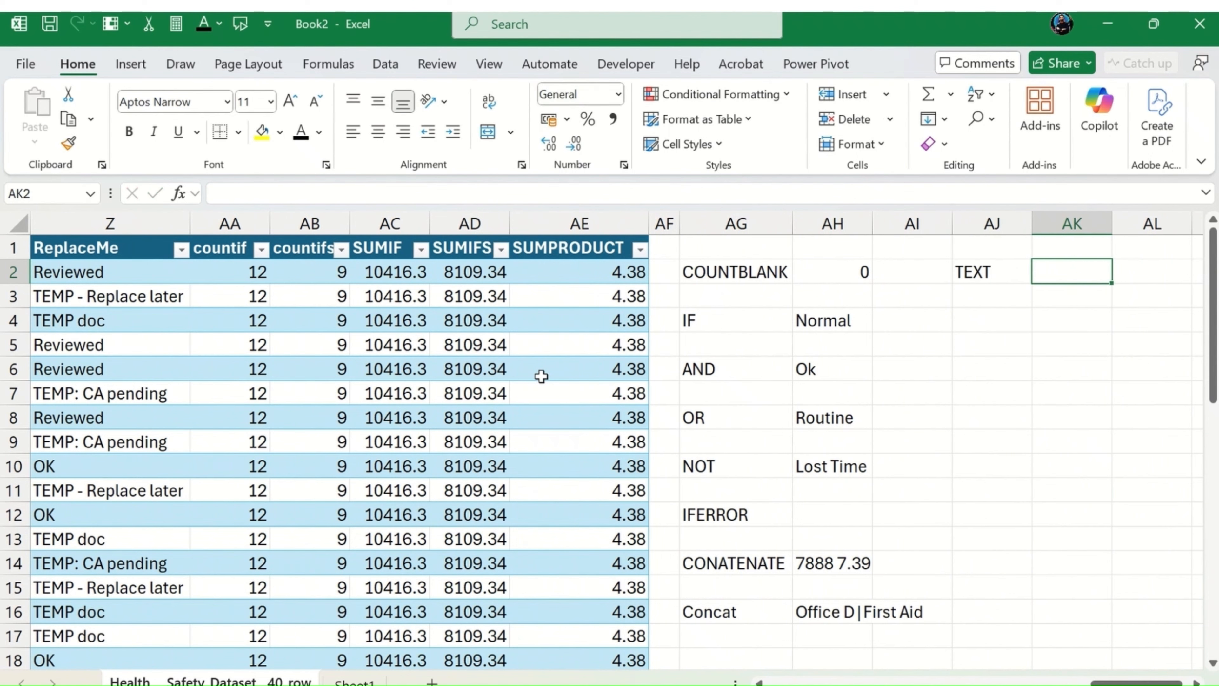
Step: Start a TEXT formula in AK2 with the column-locked CostUSD reference $U2 as its value
type("=tet")
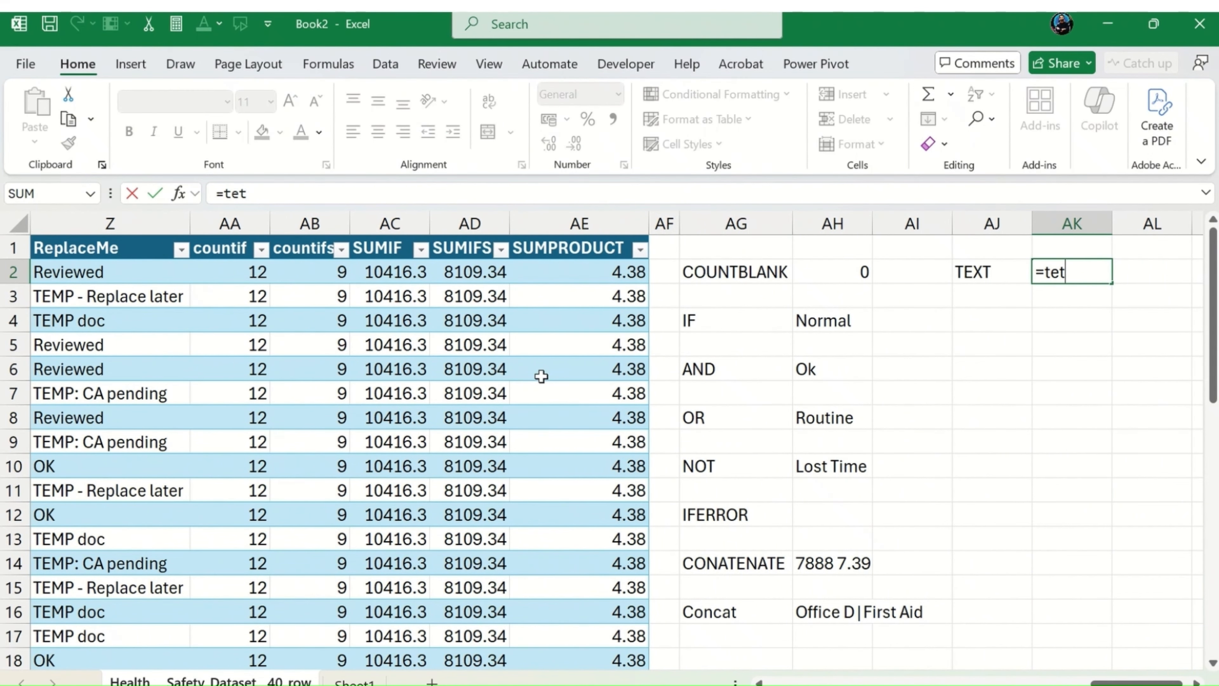
key("BackSpace")
type("x")
key("Tab")
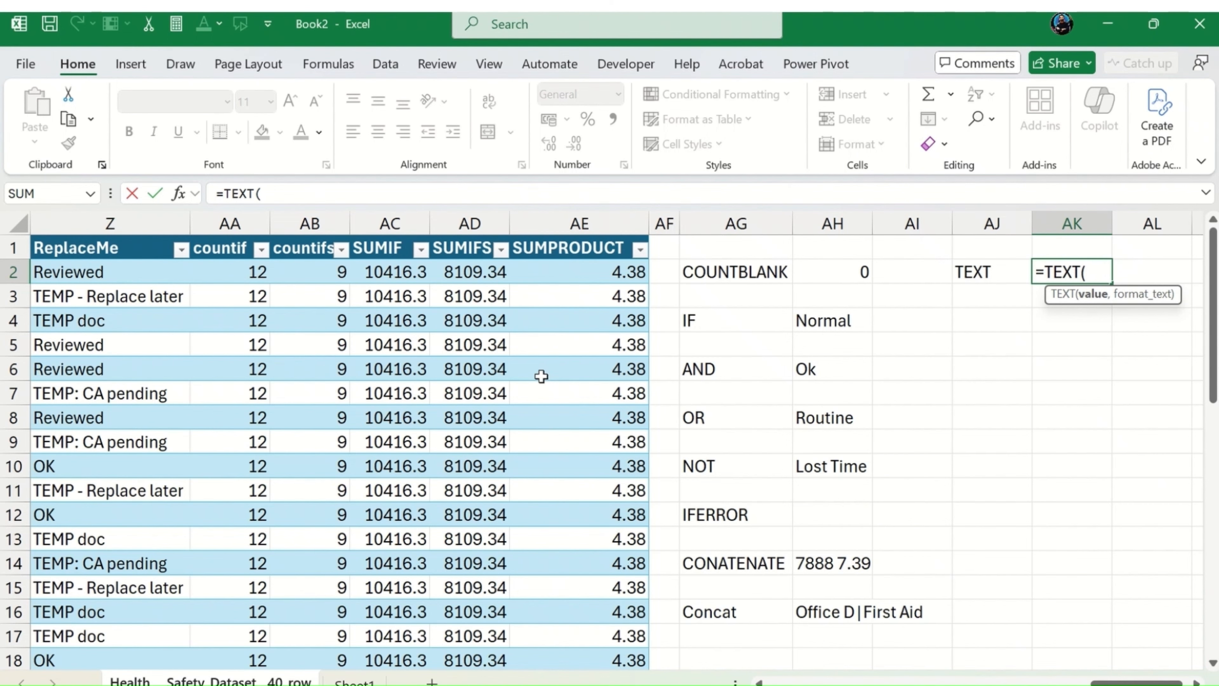
type("$U2")
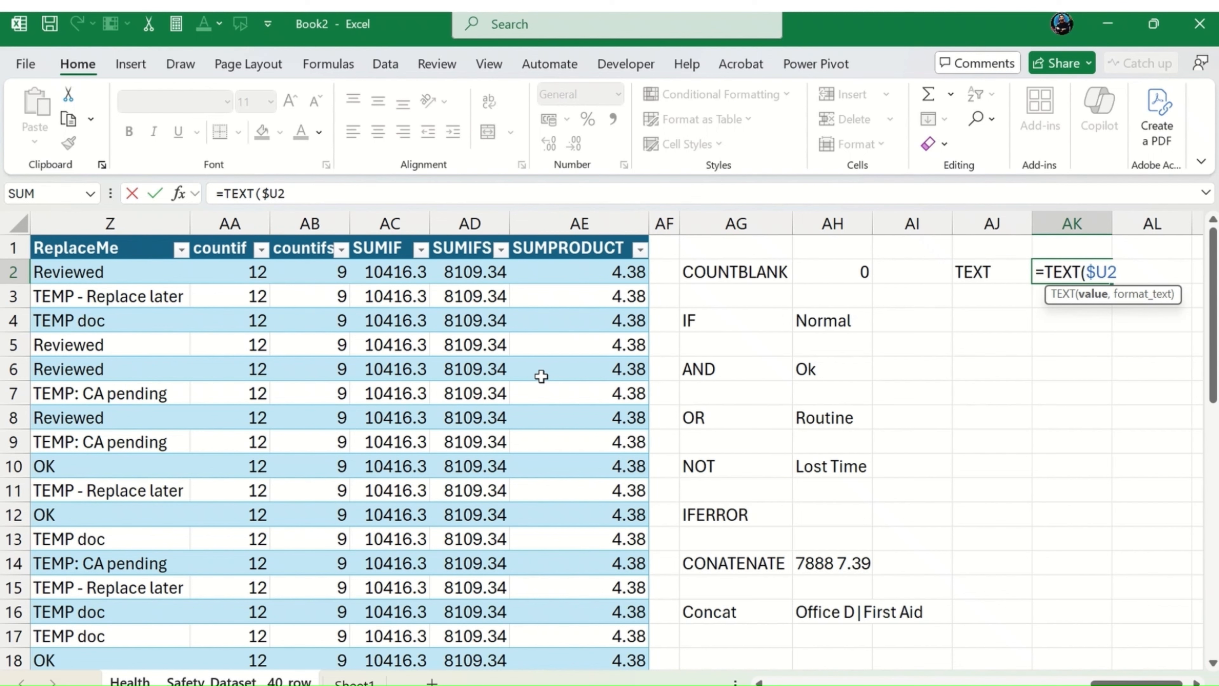
type(",")
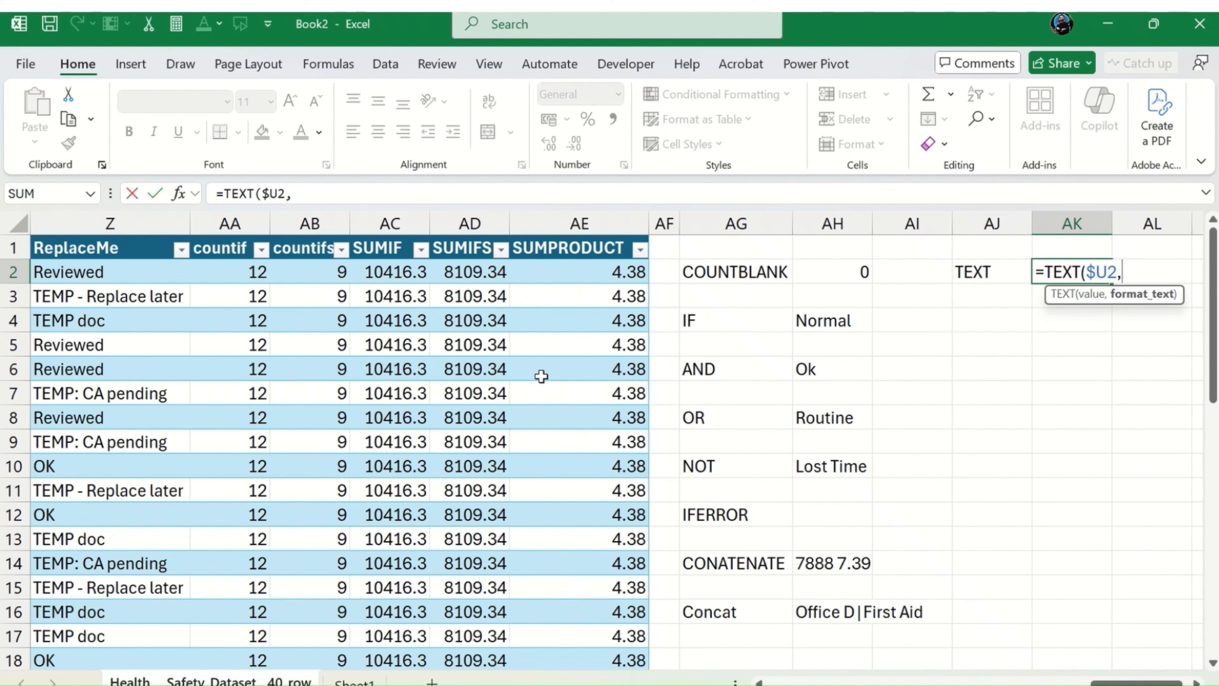
type("$")
Step: Complete the TEXT formula in AK2 with the format text "$#,##0.00" and enter it
key("BackSpace")
type("\"$#,##")
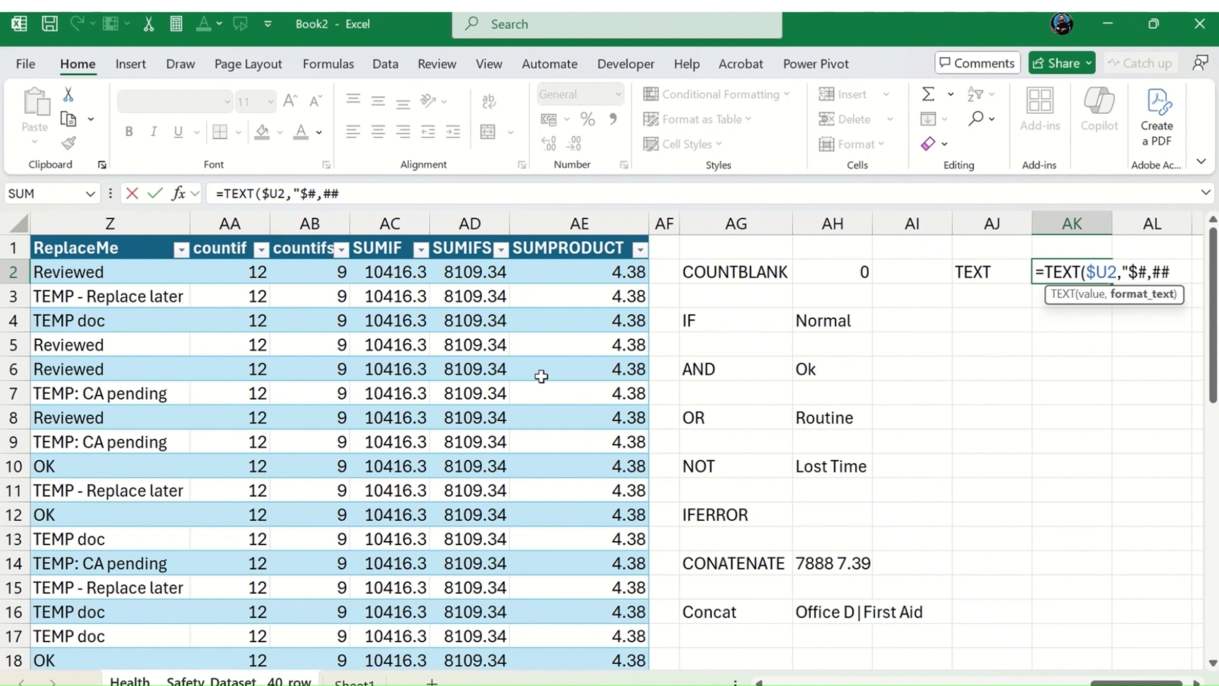
type("0.00")
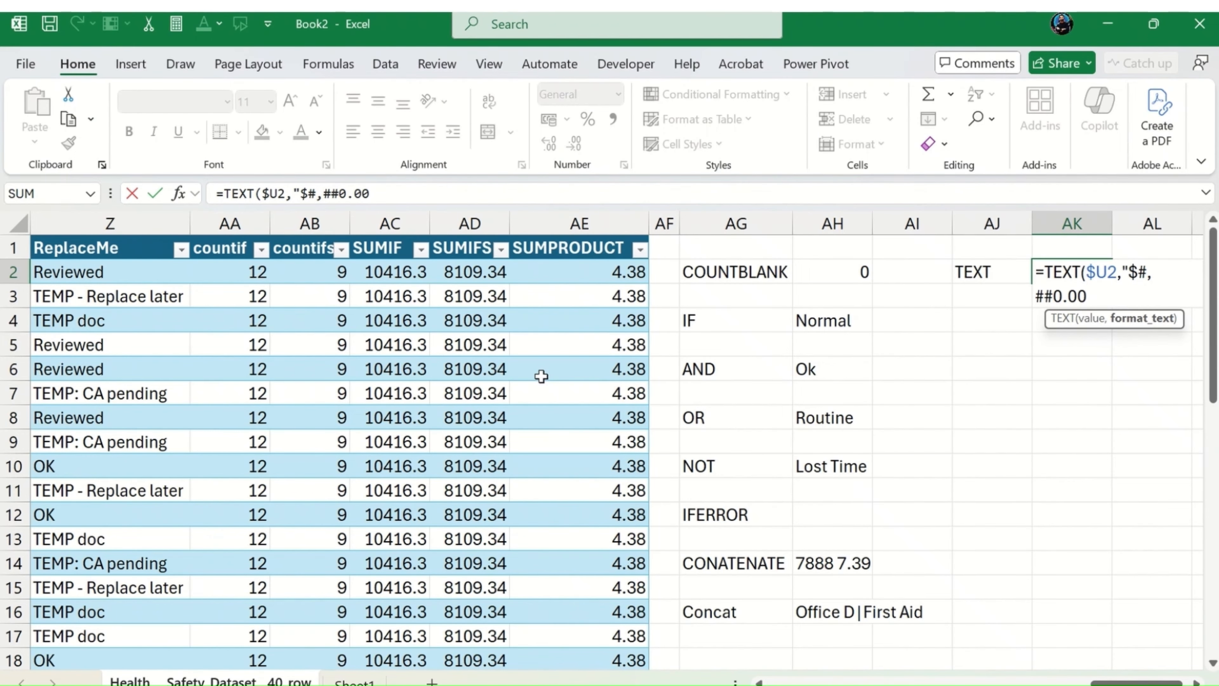
type("\")")
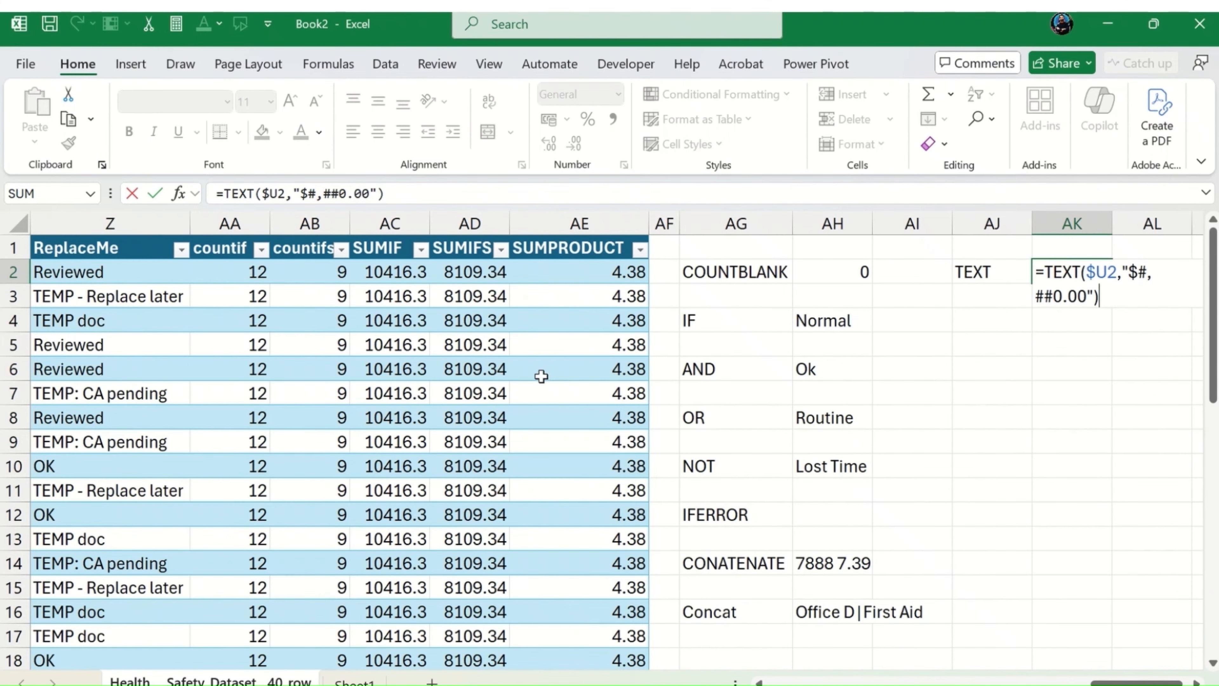
key("Return")
key("Up")
key("Right")
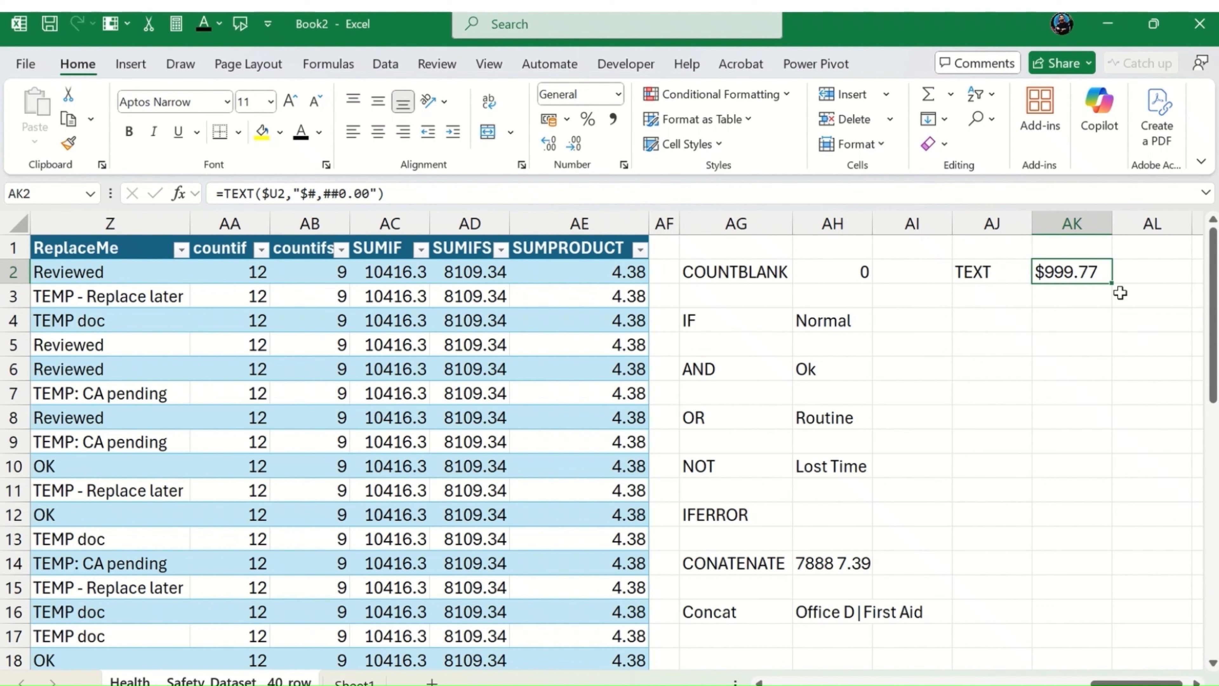
Step: Try filling the TEXT formula from AK2 down to AK14, and clear the copies in AK3:AK14
left_click_drag(1116, 282, 1077, 574)
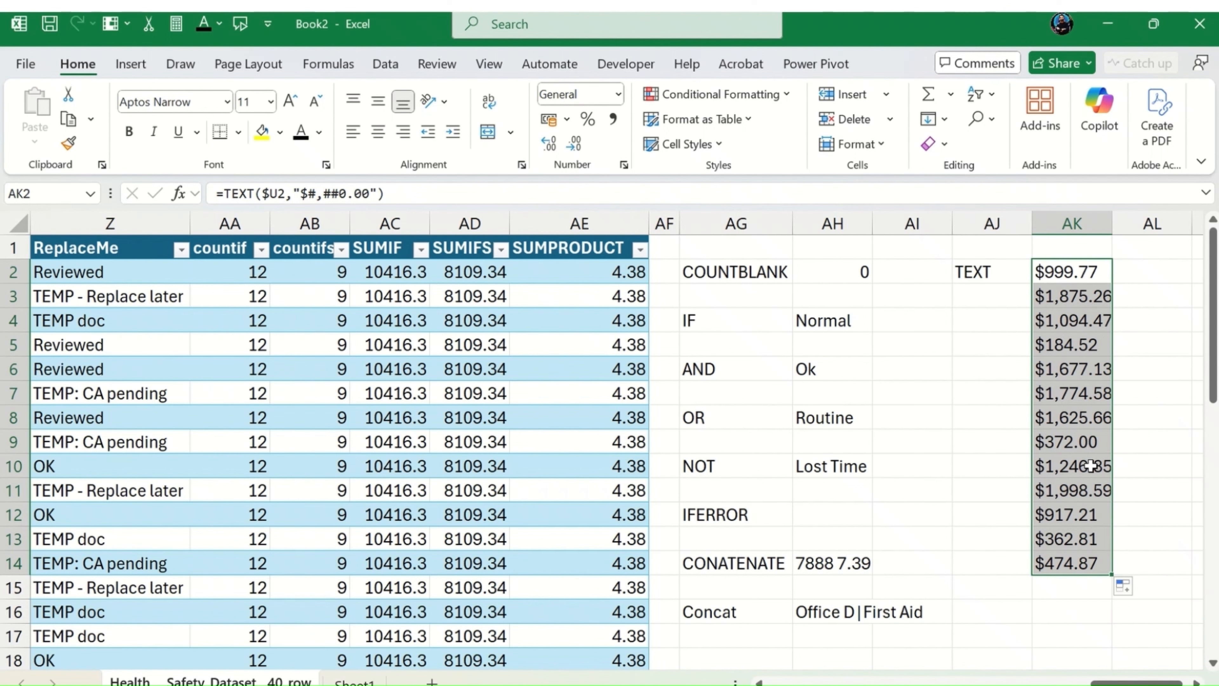
key("Down")
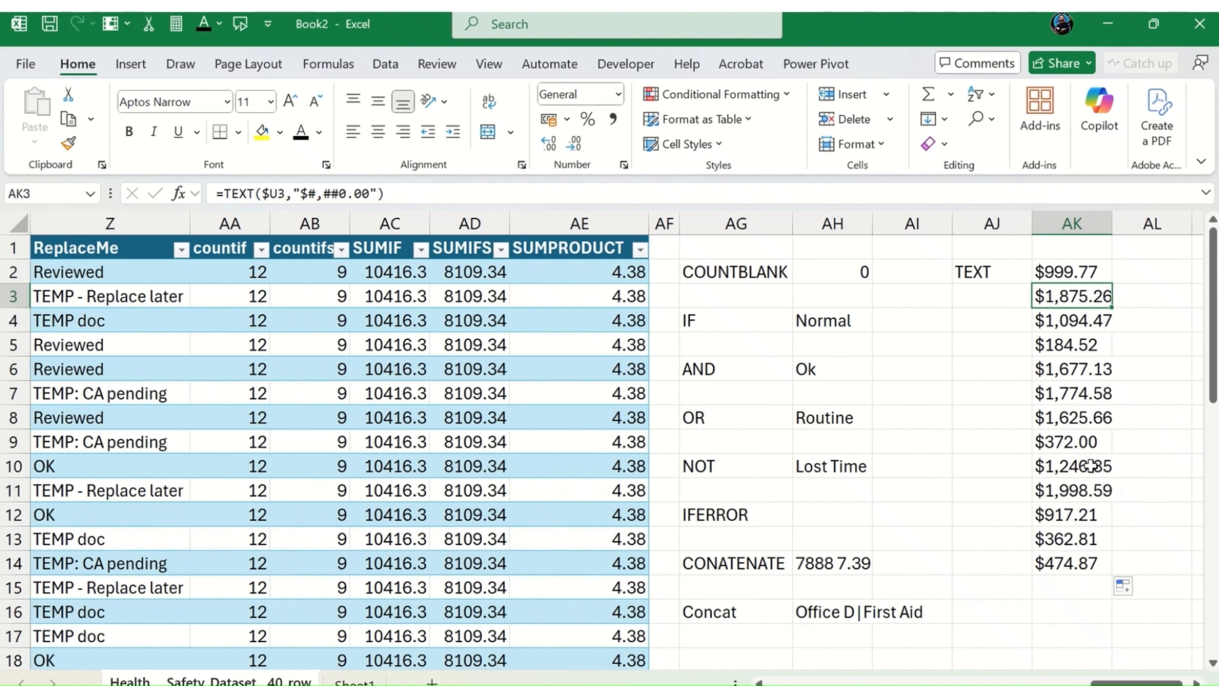
key("ctrl+shift+Down")
key("Delete")
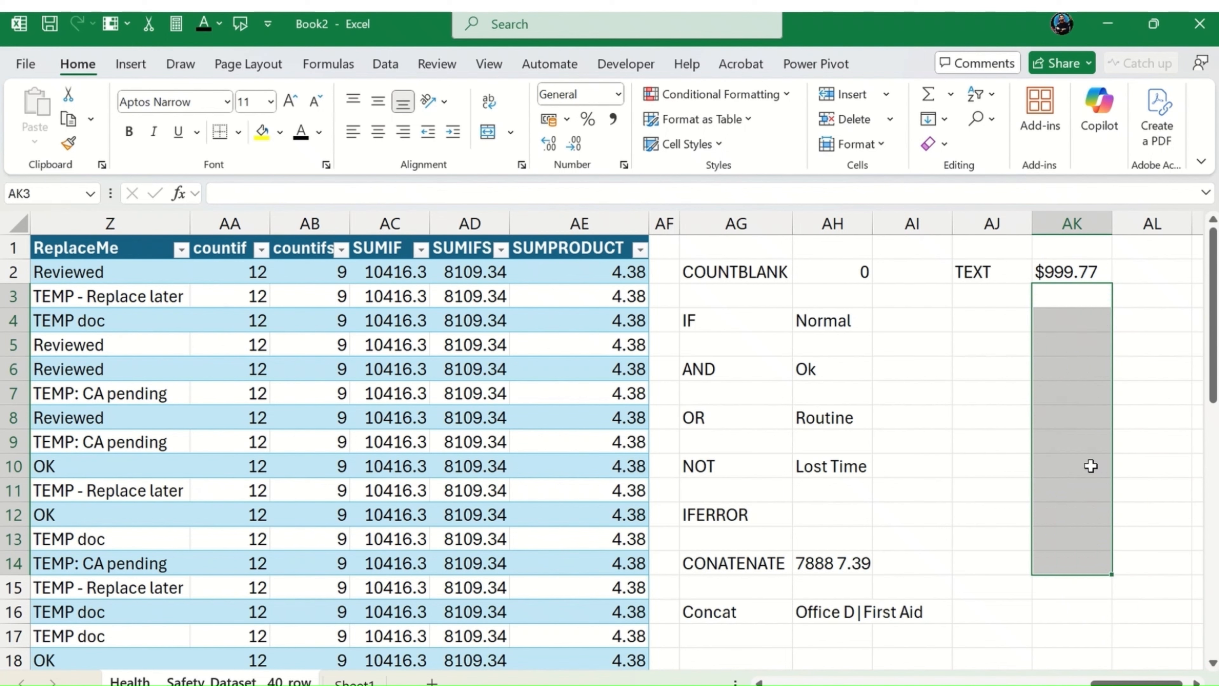
key("Left")
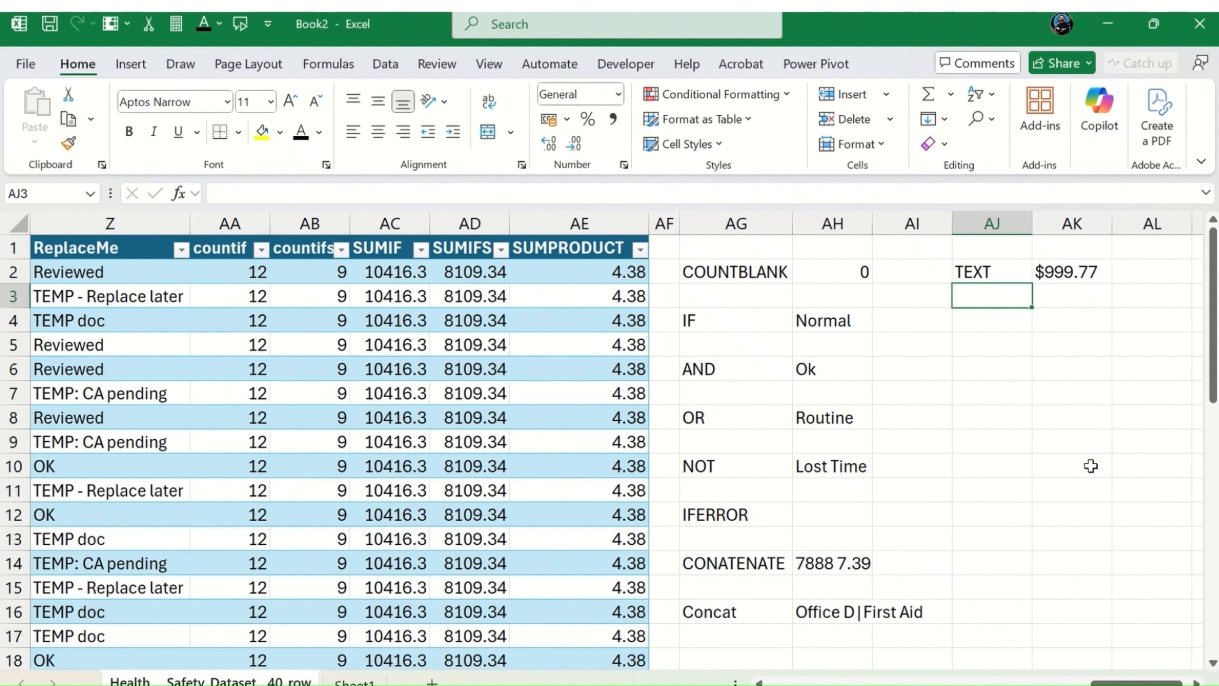
key("Up")
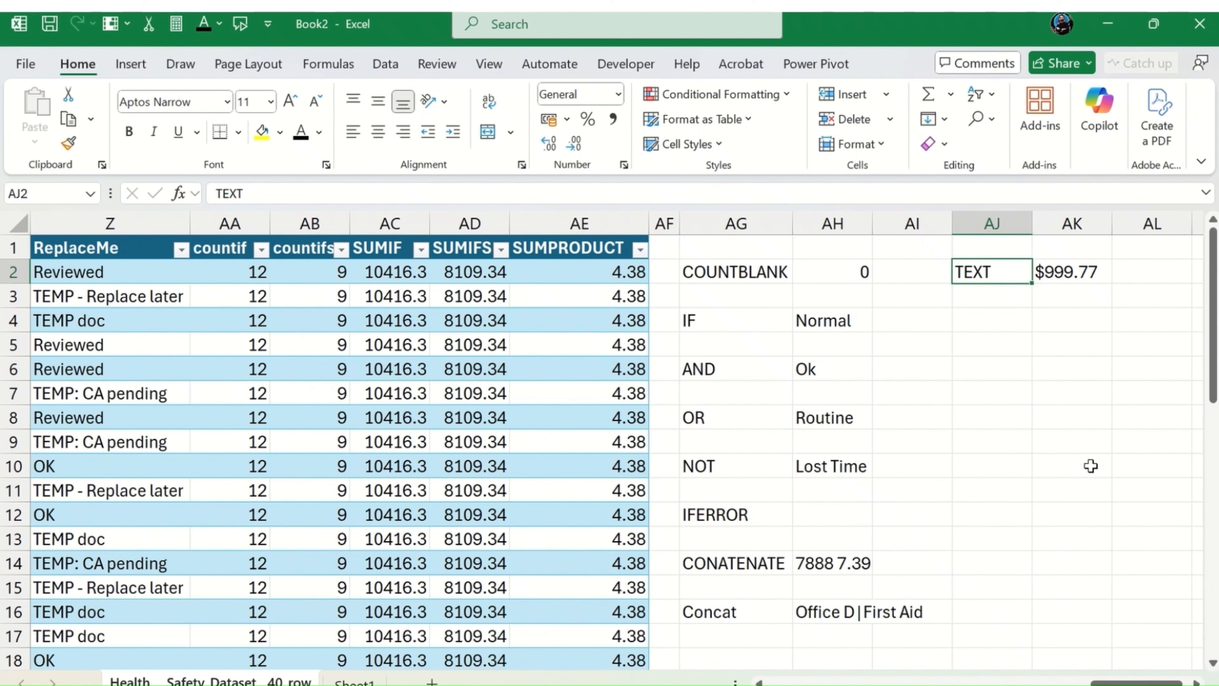
key("Right")
key("Left")
key("Right")
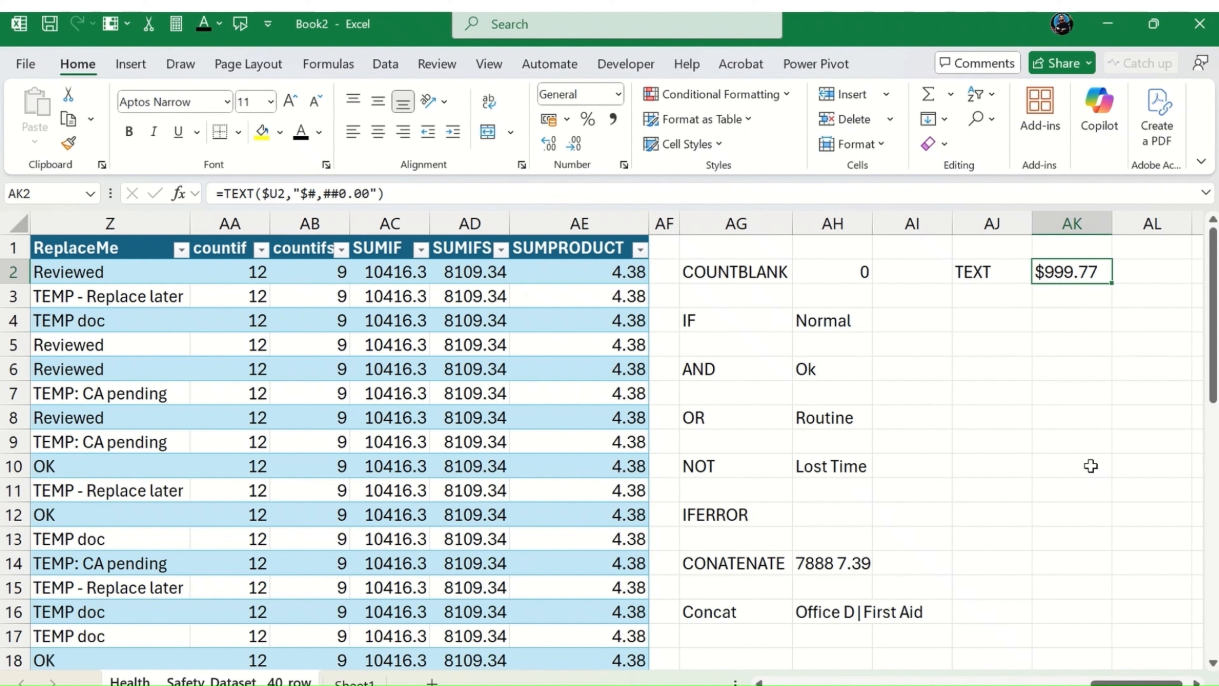
key("Down")
key("Down")
key("Left")
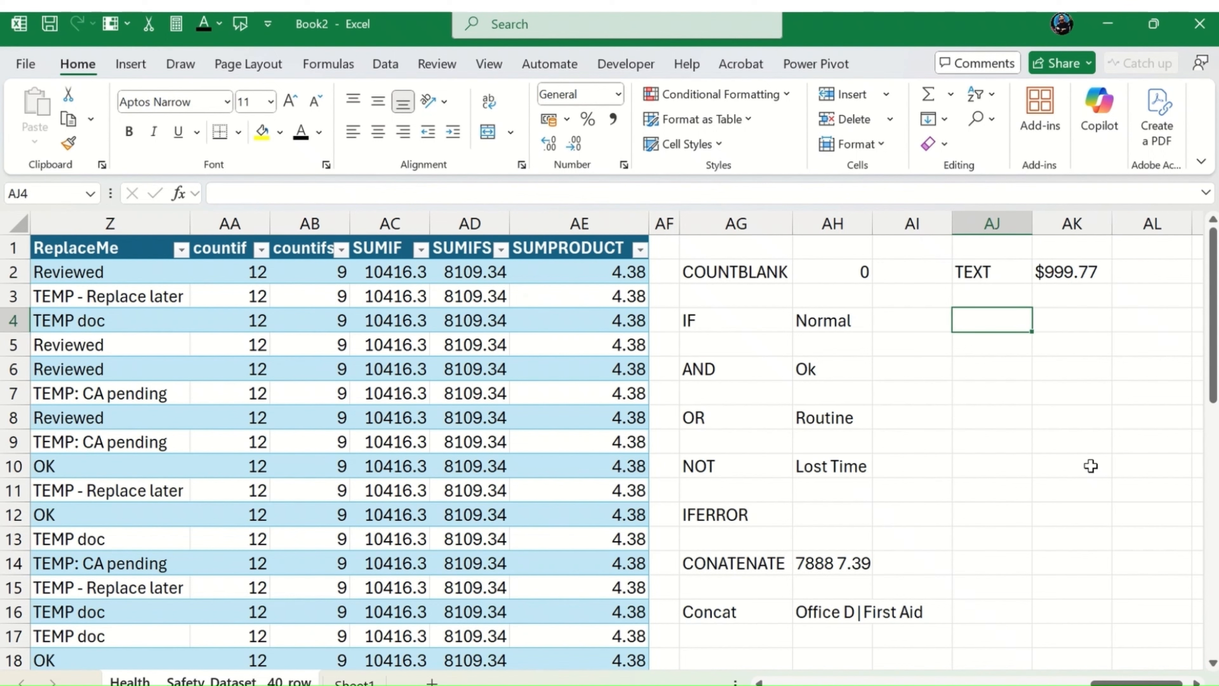
type("=")
key("Tab")
type("l")
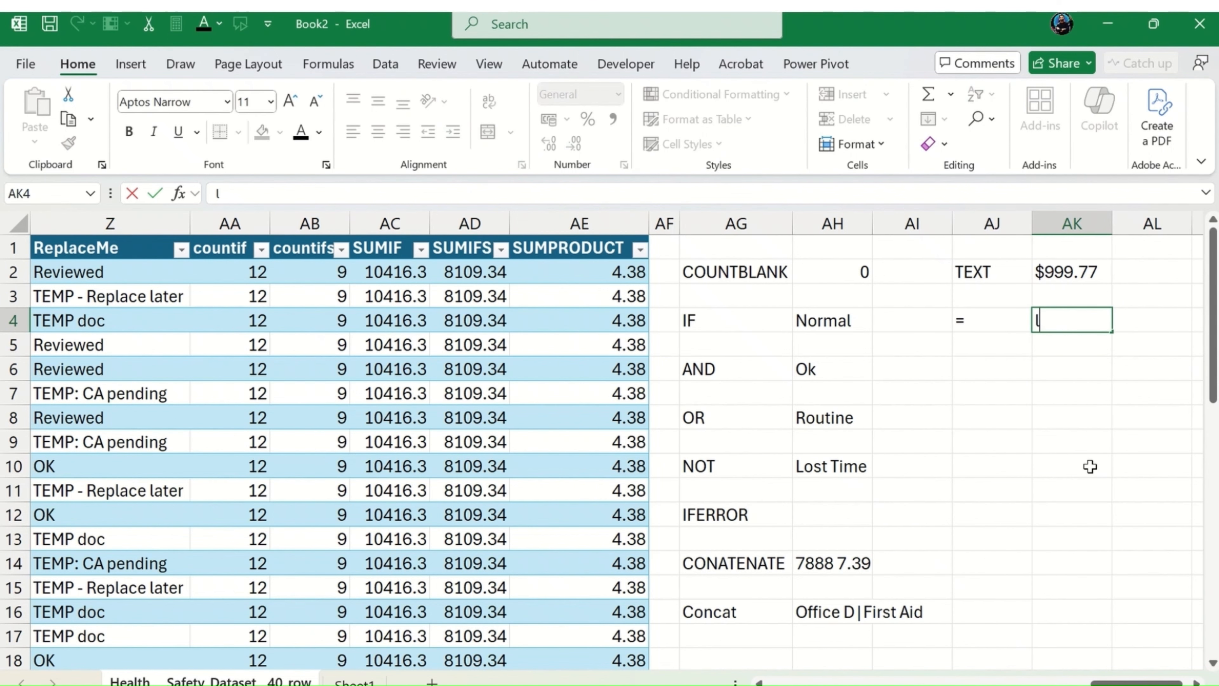
key("Left")
key("Left")
key("Right")
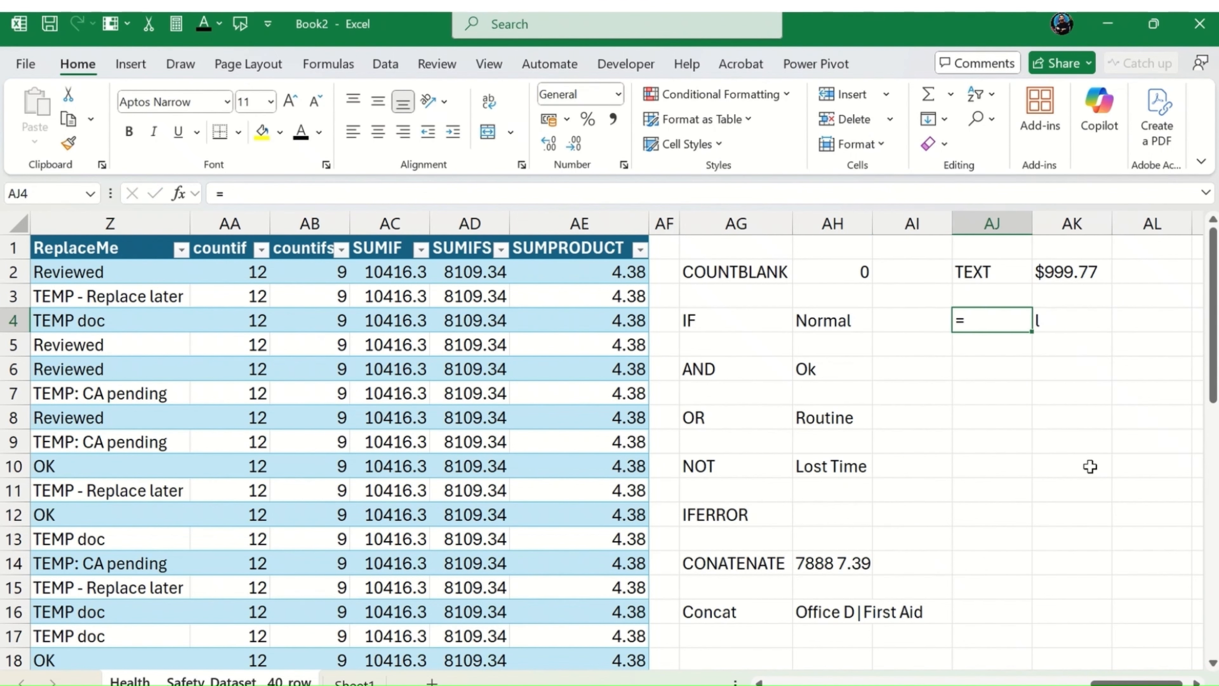
Step: Enter the label LEFT in AJ4
type("LEFT")
key("Tab")
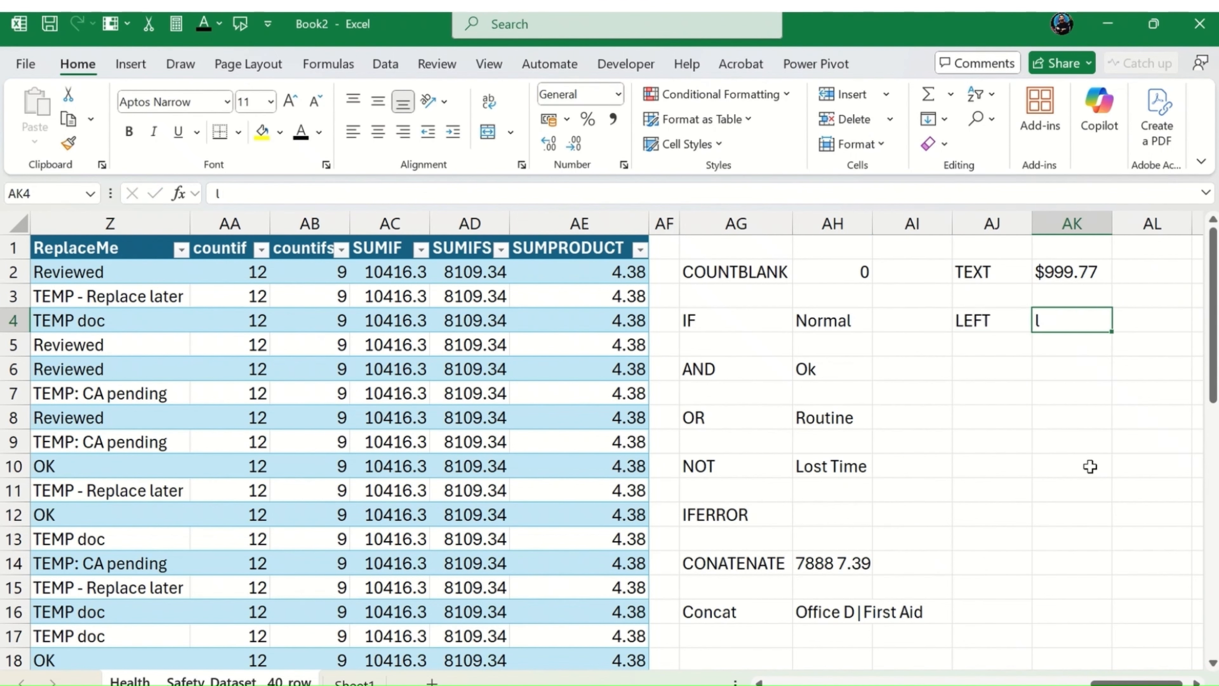
Step: Start a LEFT formula in AK4 with the Site cell C2 as its text argument
type("=LEFT(")
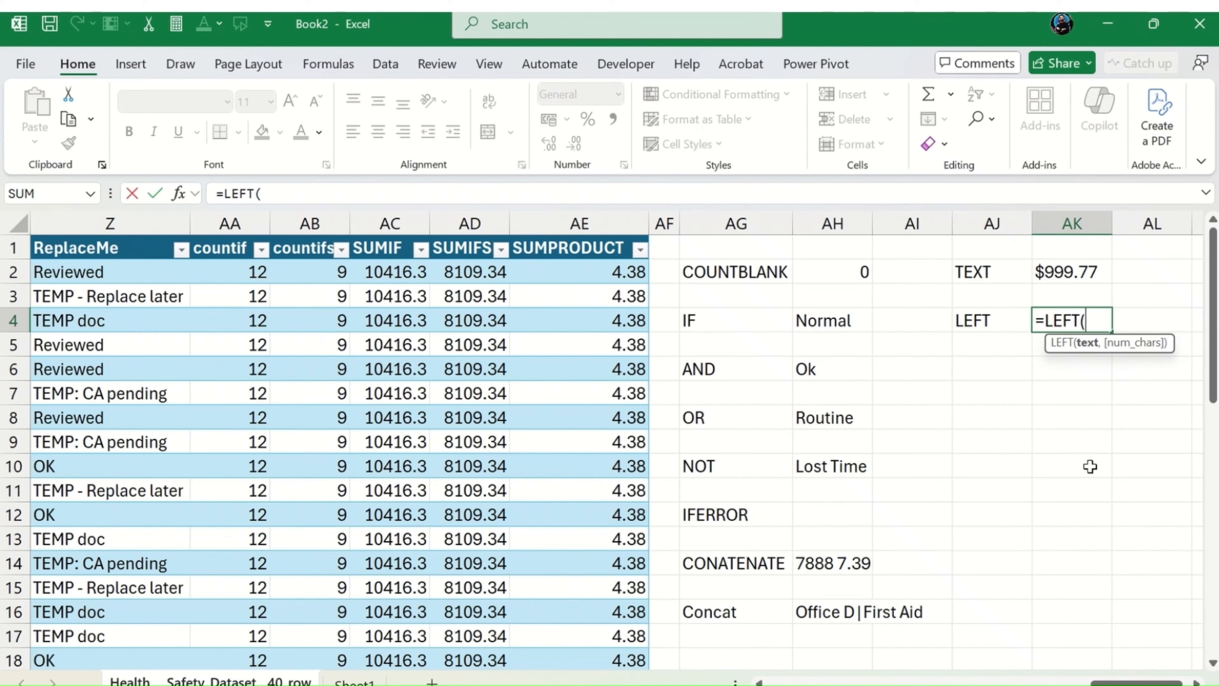
key("Left")
key("Left")
key("Left")
key("Left")
key("Left")
key("Left")
key("Left")
key("Left")
key("Left")
key("Left")
key("Left")
key("Left")
key("Left")
key("Left")
key("Left")
key("Left")
key("Left")
key("Left")
key("Left")
key("Left")
key("Left")
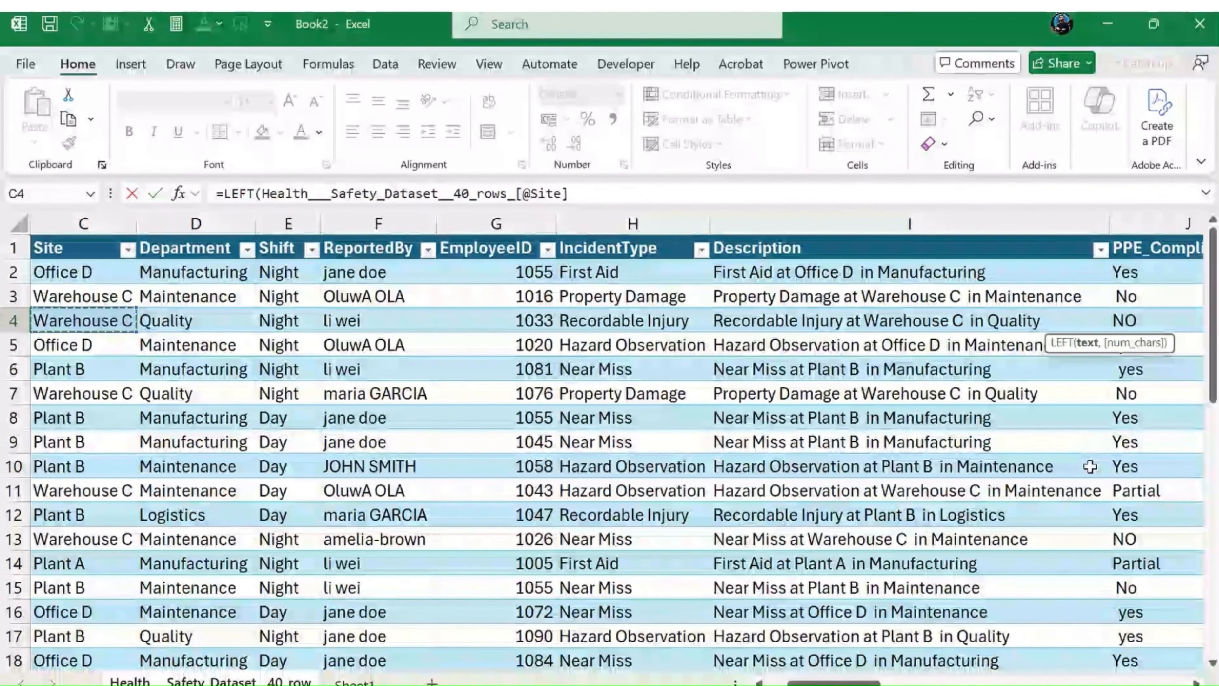
key("Up")
key("Up")
key("Up")
key("Up")
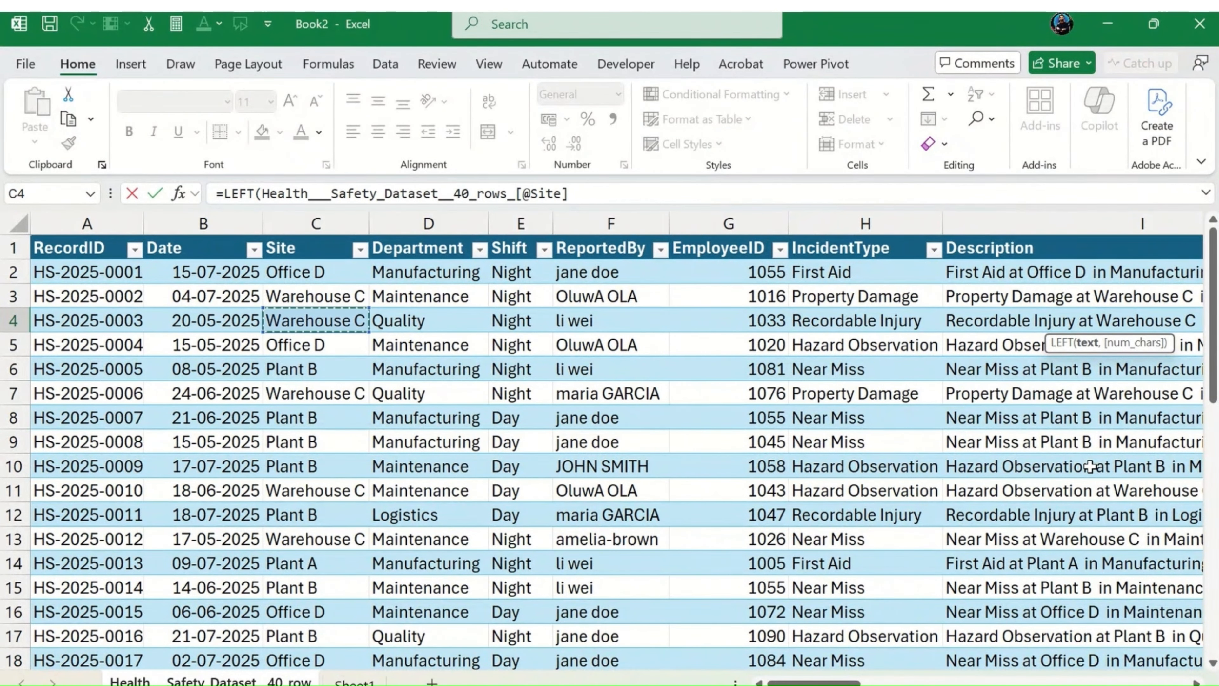
key("Down")
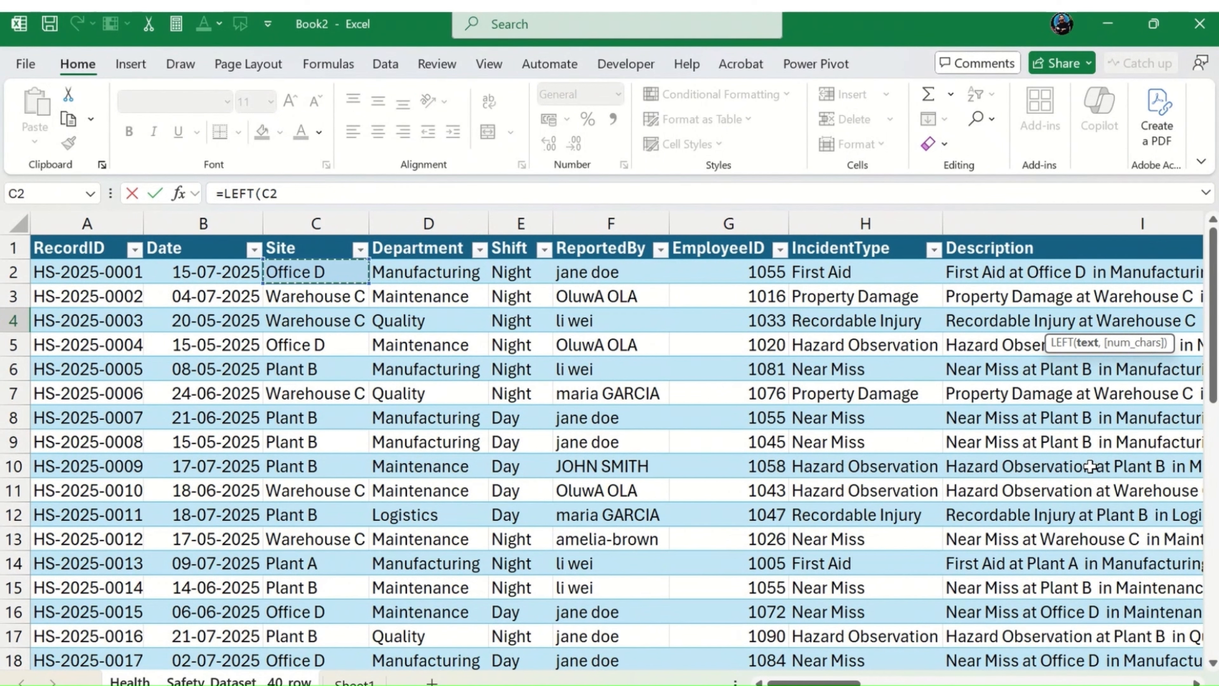
Step: Set the LEFT formula to return 3 characters, column-lock its reference as $C2, and enter it
type(",3")
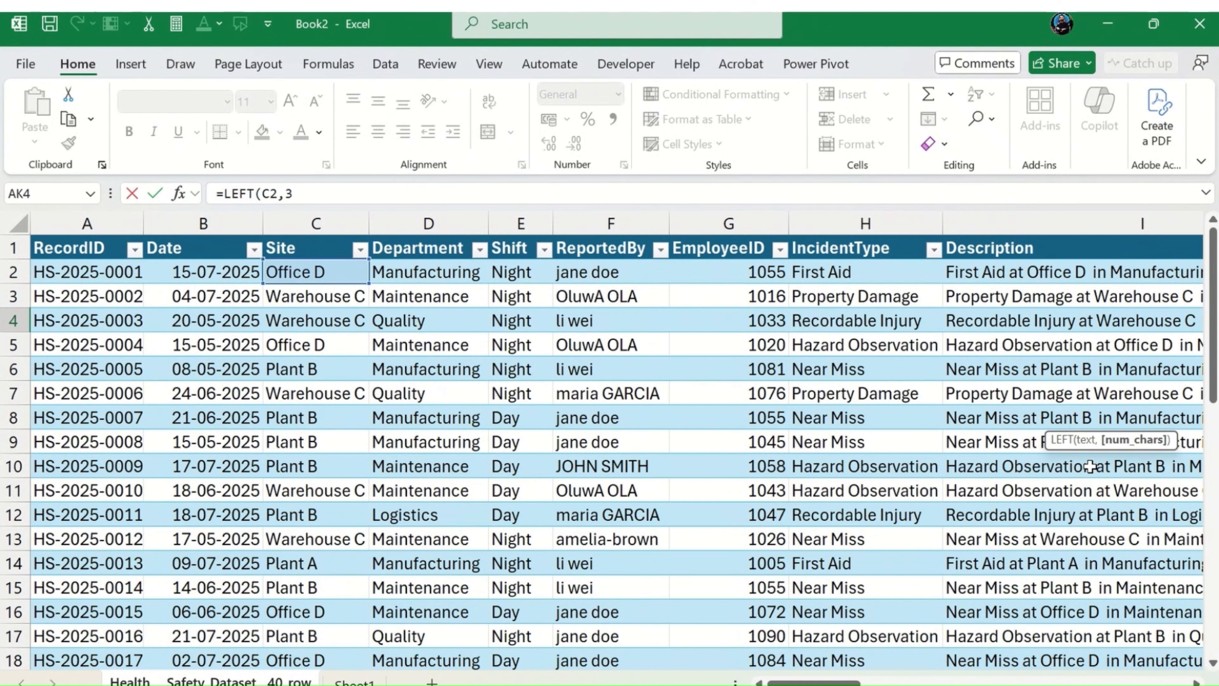
type(")")
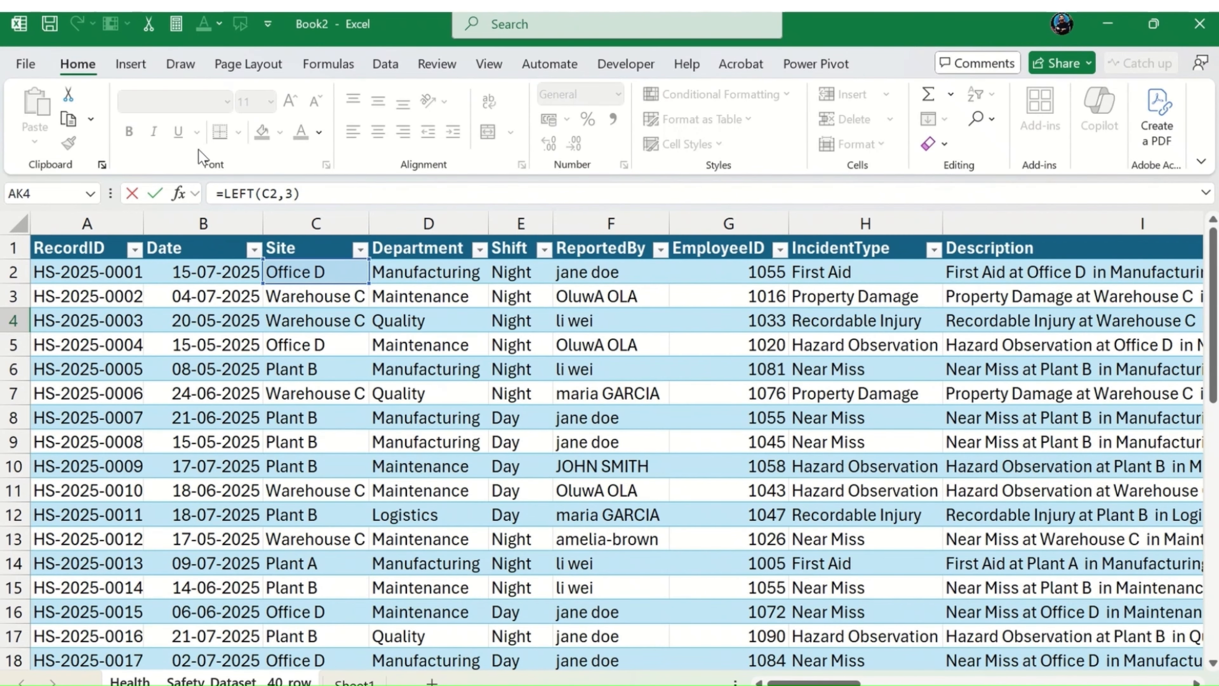
left_click(265, 193)
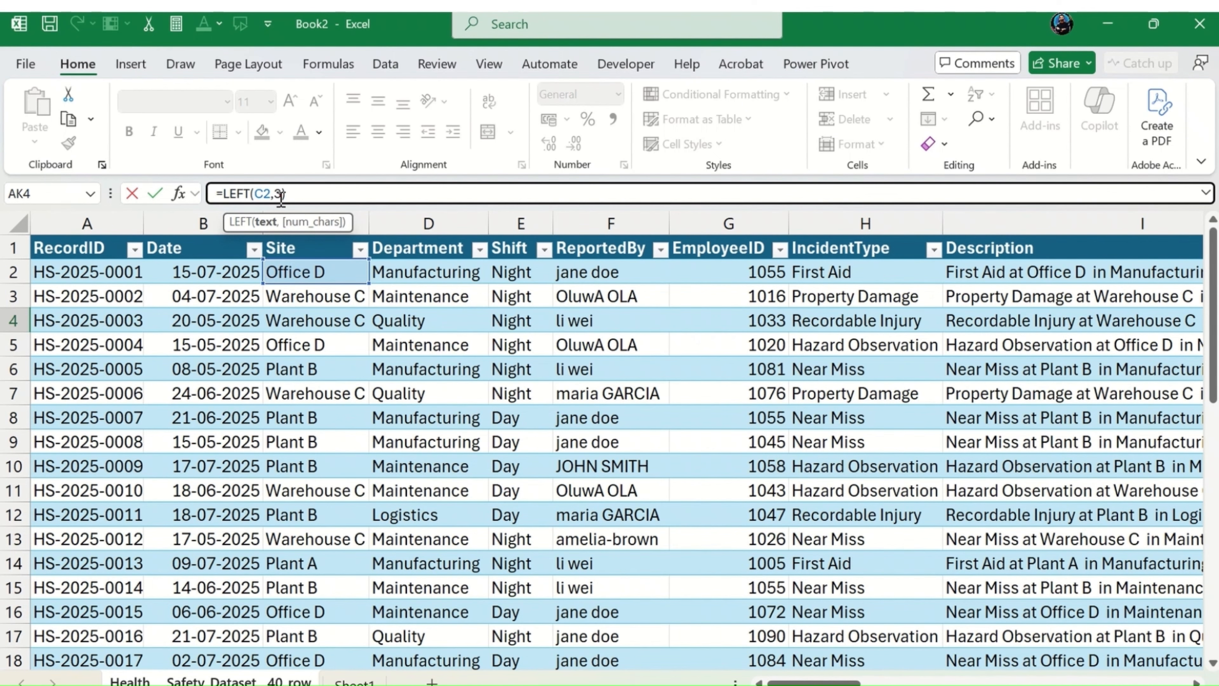
key("Return")
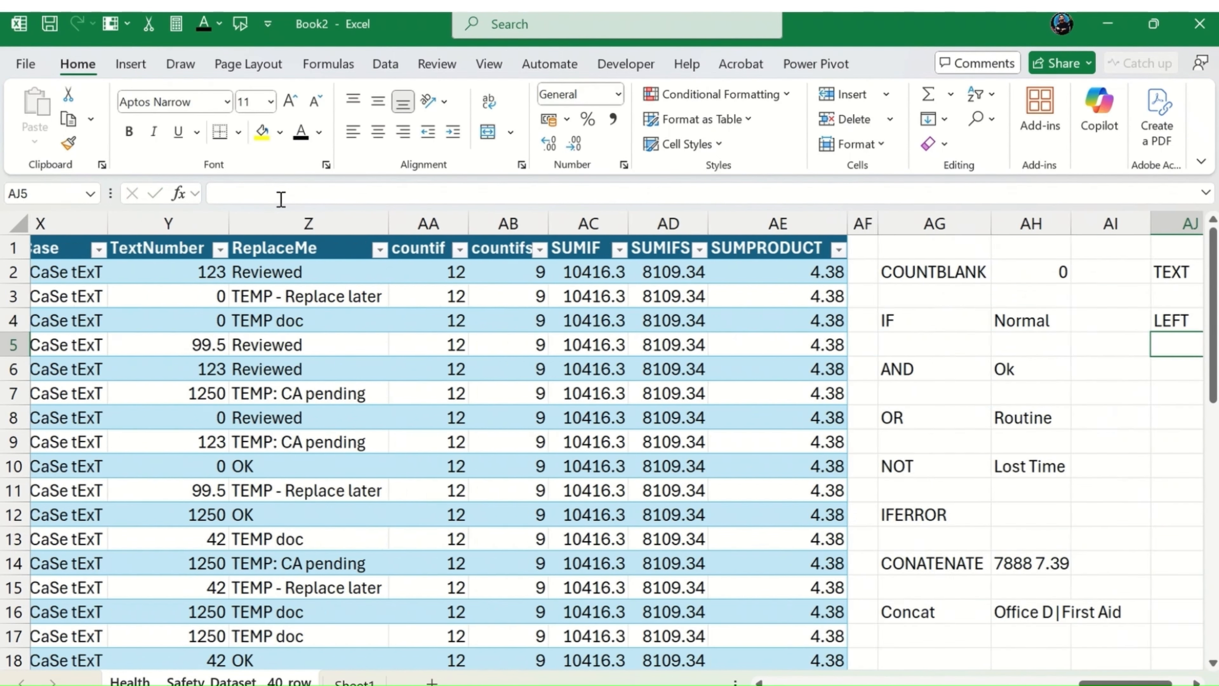
Step: Try filling the LEFT formula from AK4 down to AK15, and undo the fill
key("Right")
key("Up")
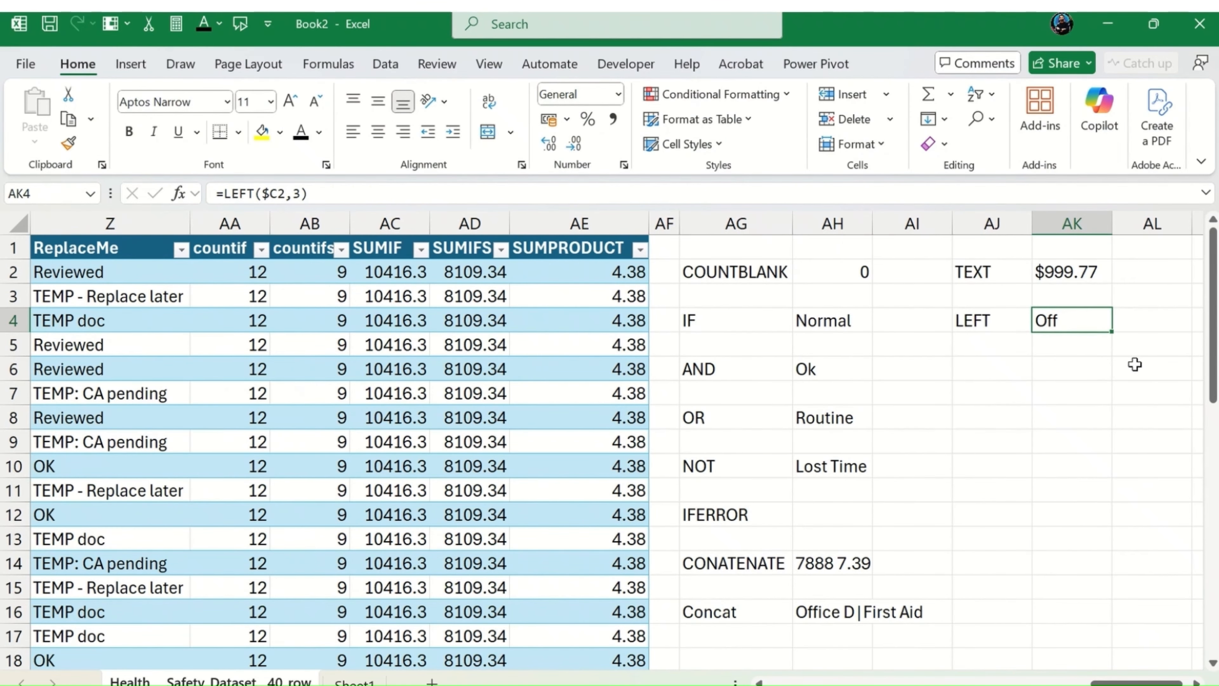
left_click_drag(1111, 331, 1079, 587)
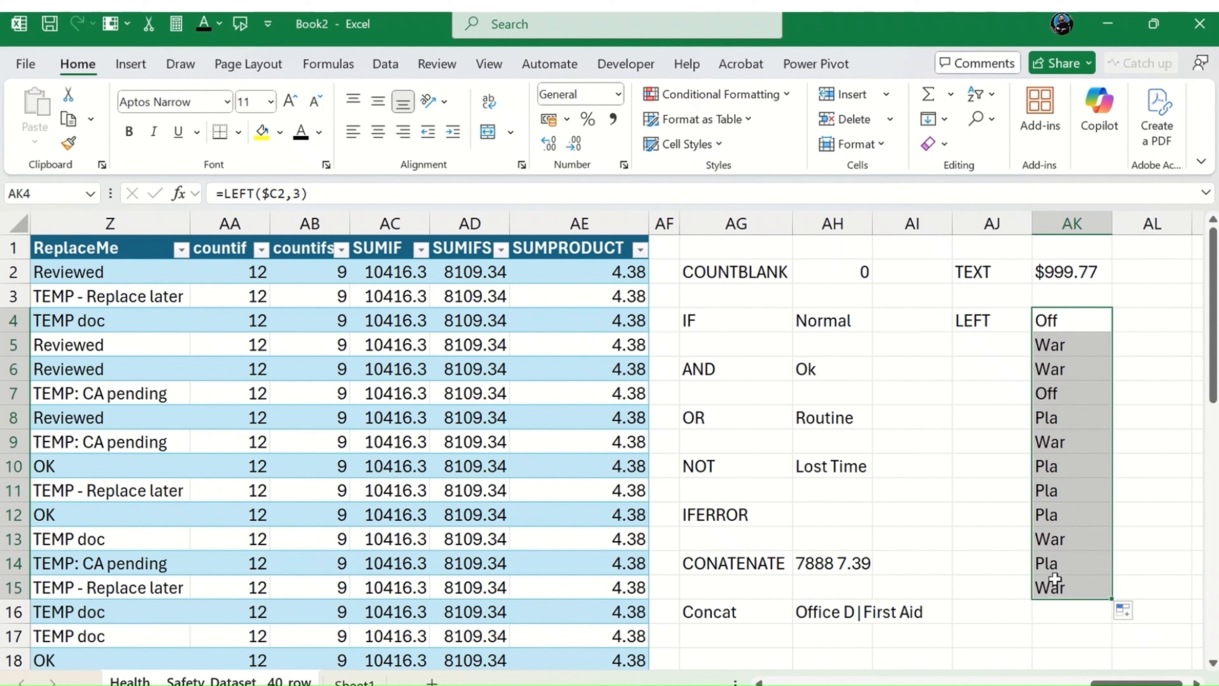
key("ctrl+z")
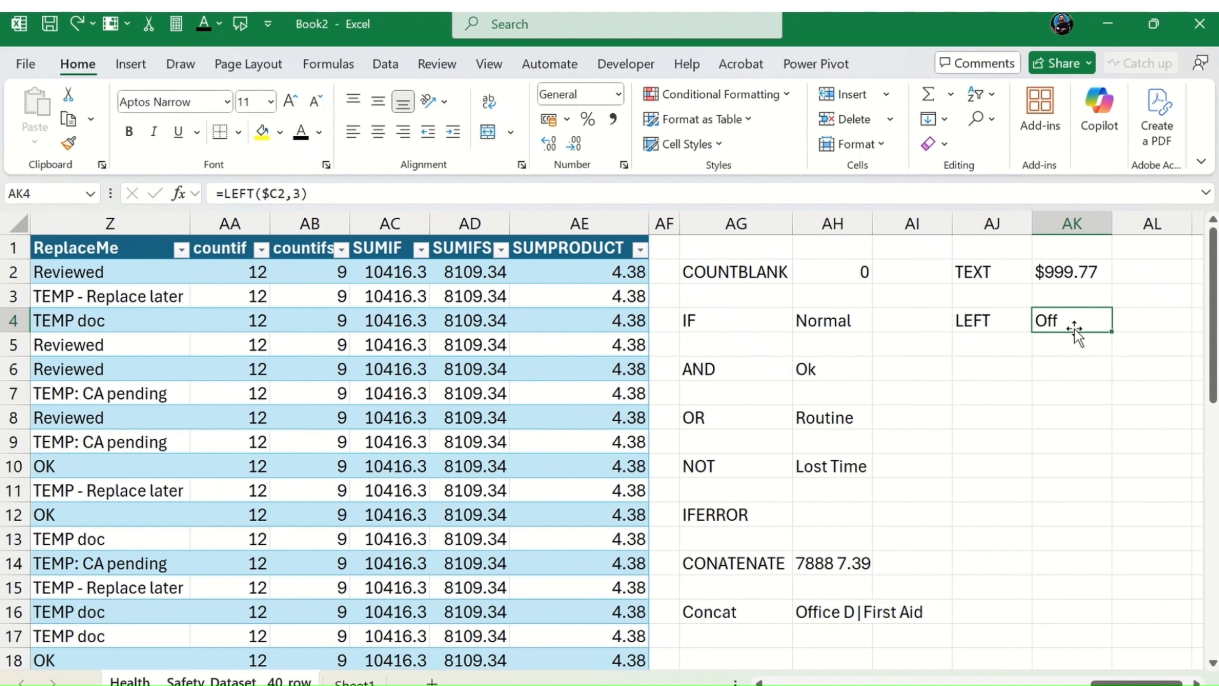
Step: Enter the label RIGHT in AJ6
key("Down")
key("Down")
key("Left")
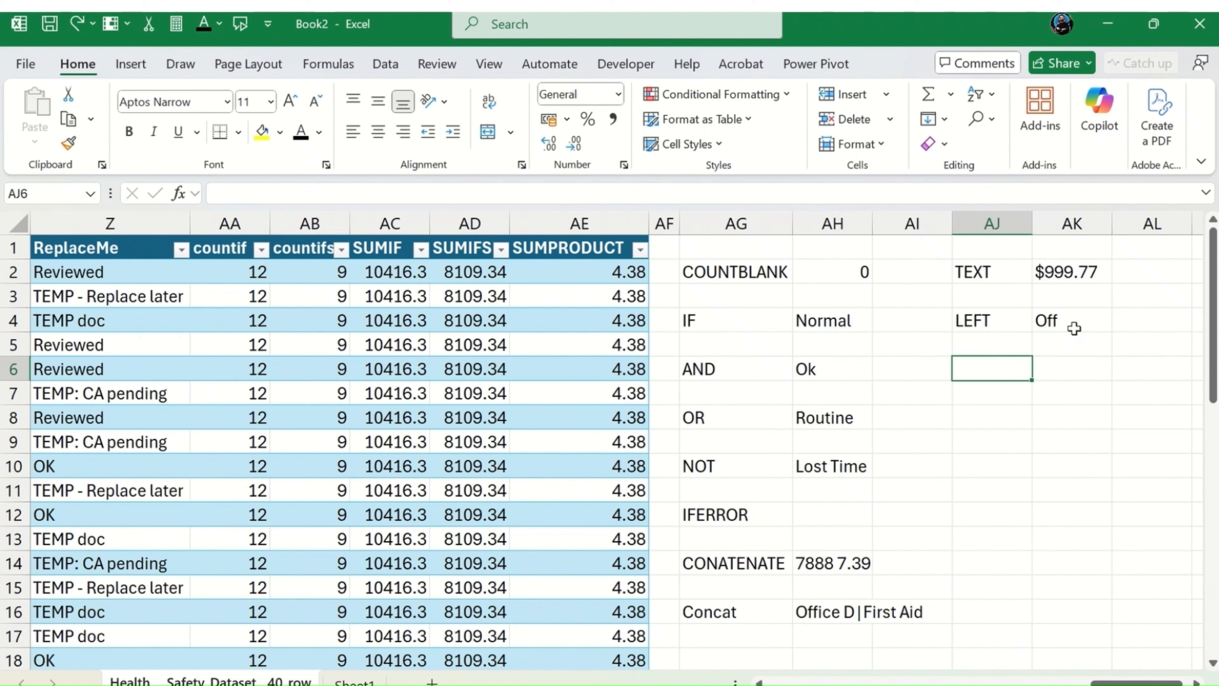
type("RIGH")
key("BackSpace")
key("BackSpace")
key("BackSpace")
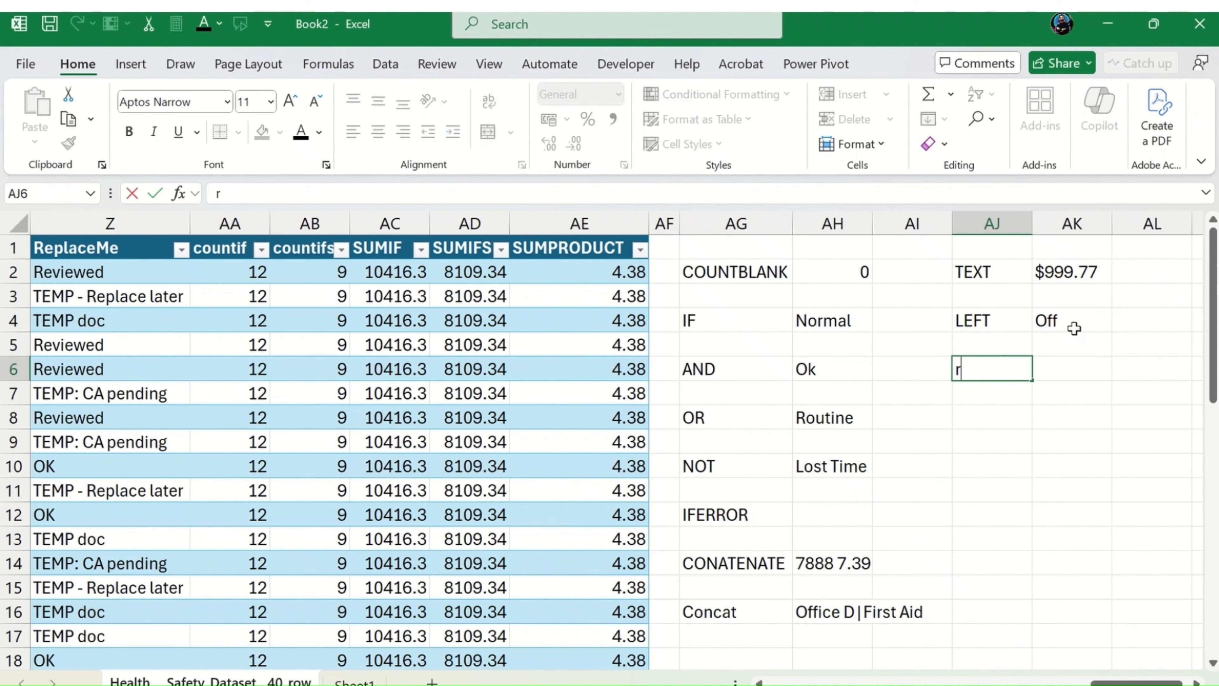
key("BackSpace")
type("RIGHT")
key("Tab")
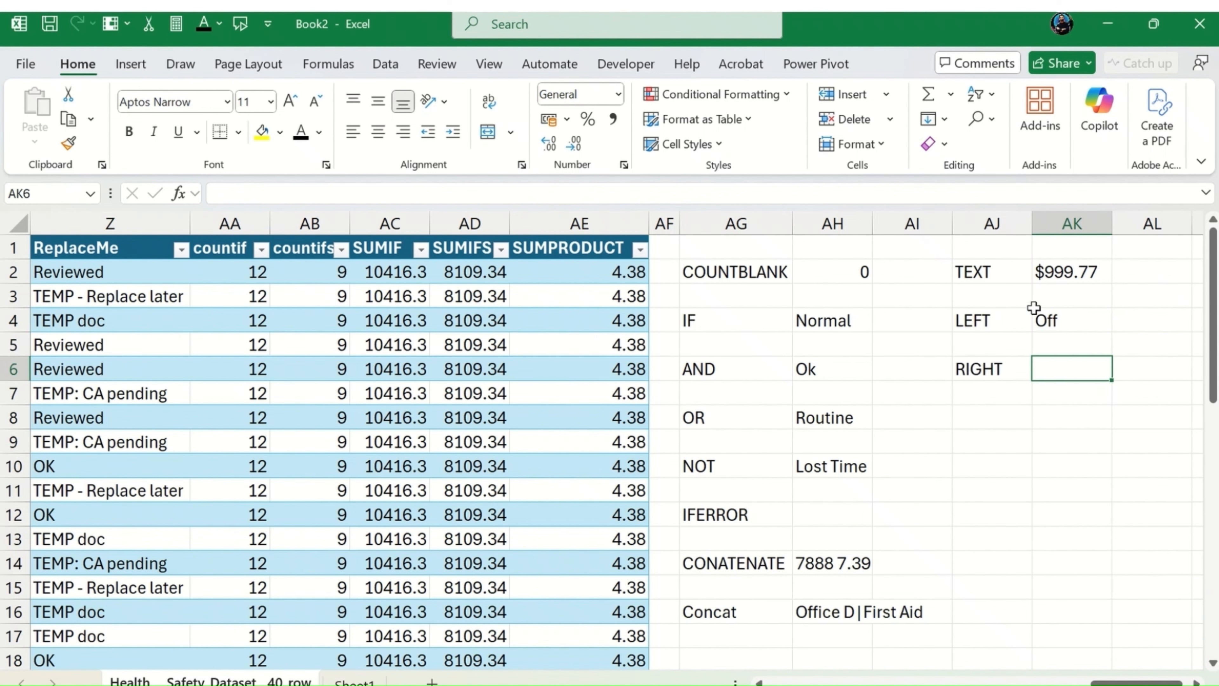
Step: Copy the LEFT formula text from AK4 into AK6 without changing its reference
left_click(1052, 321)
left_click_drag(307, 193, 213, 194)
key("ctrl+c")
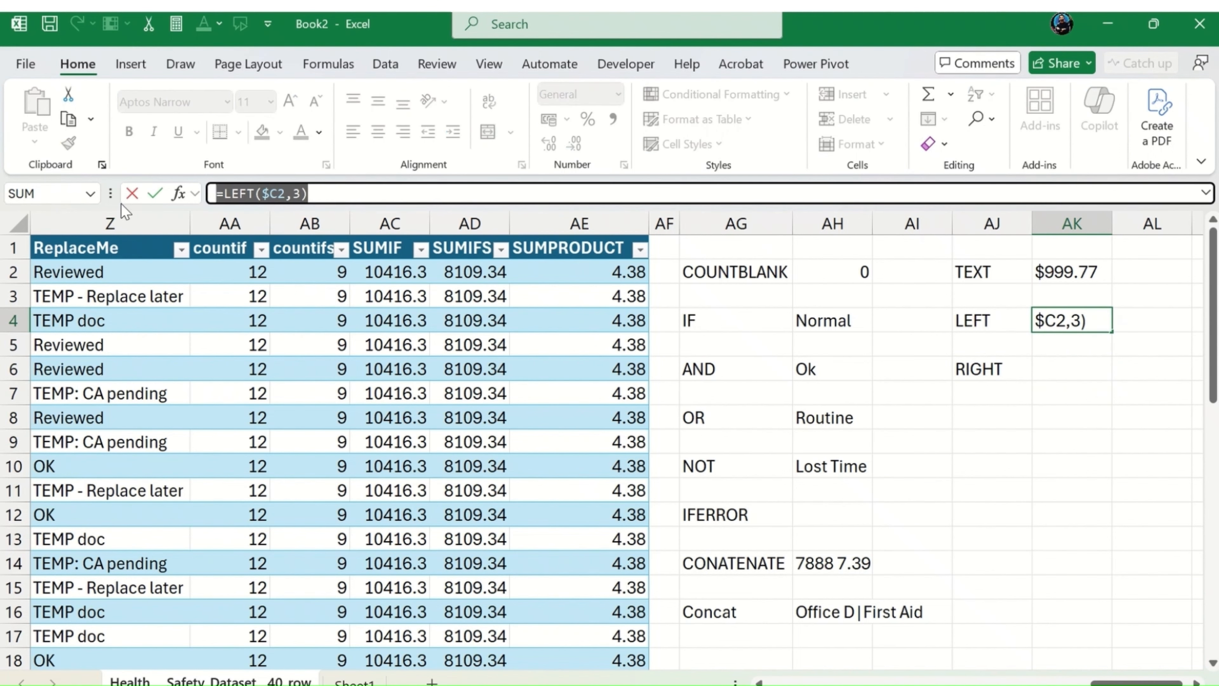
key("Escape")
left_click(1051, 363)
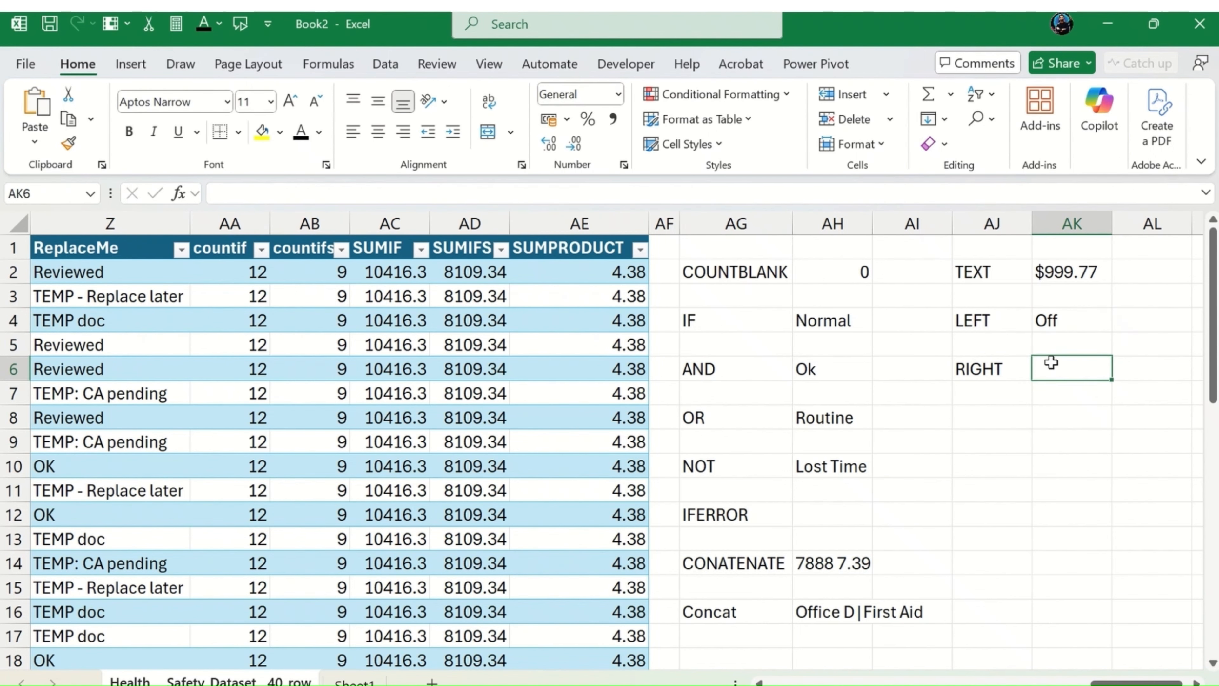
left_click(354, 193)
key("ctrl+v")
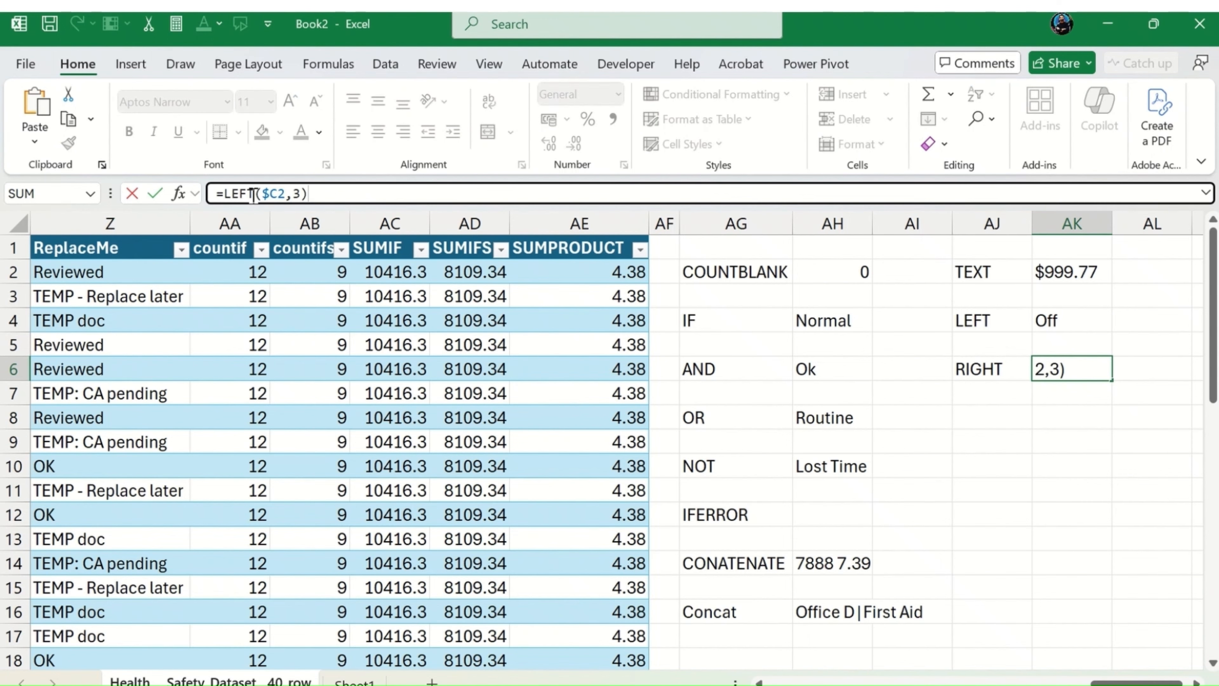
Step: Change the function in AK6 from LEFT to RIGHT and enter =RIGHT($C2,3)
double_click(240, 193)
type("rIGH")
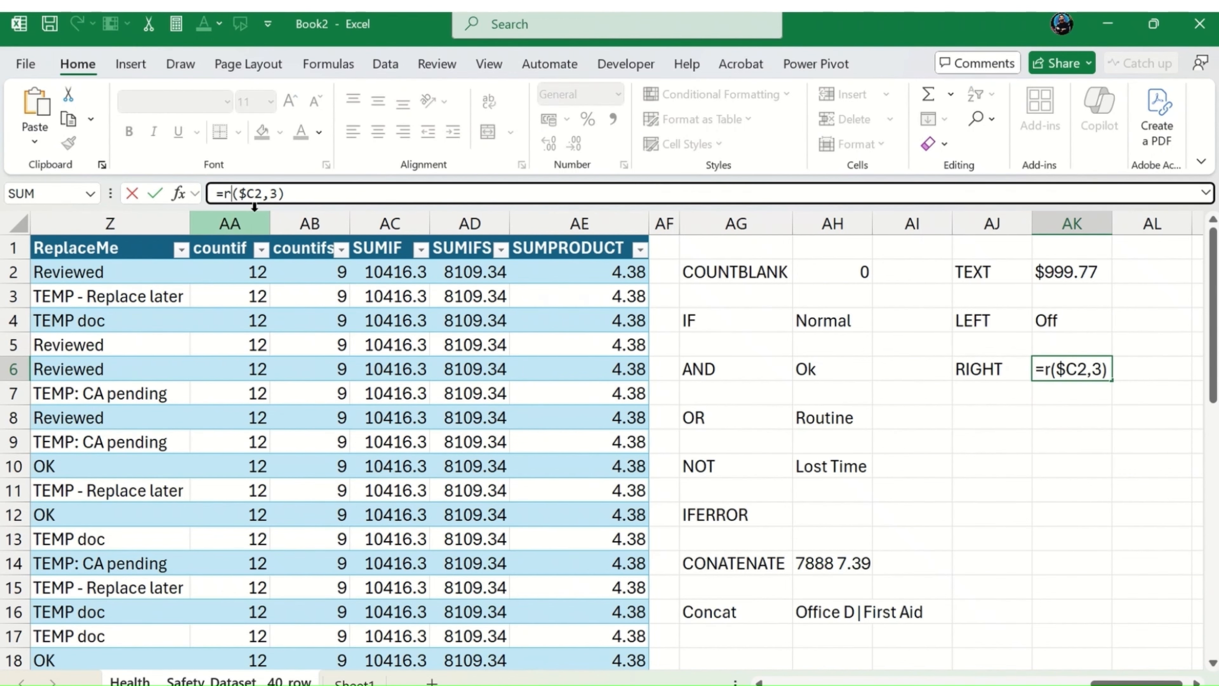
key("Tab")
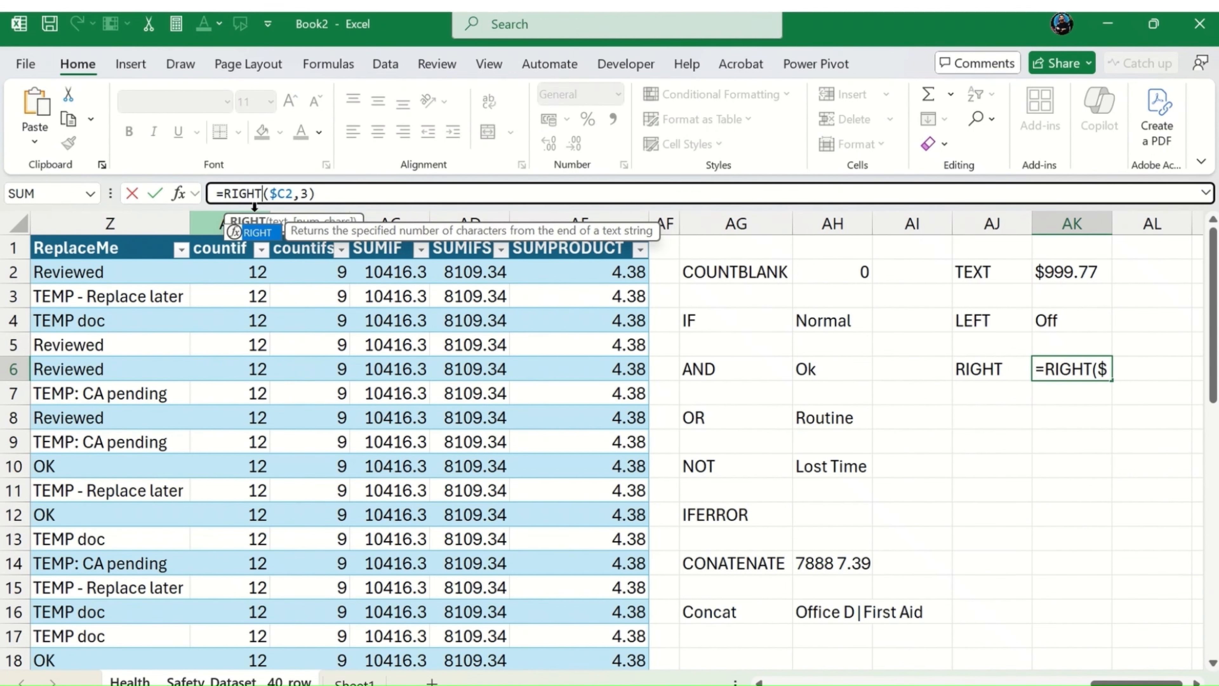
key("Return")
key("Up")
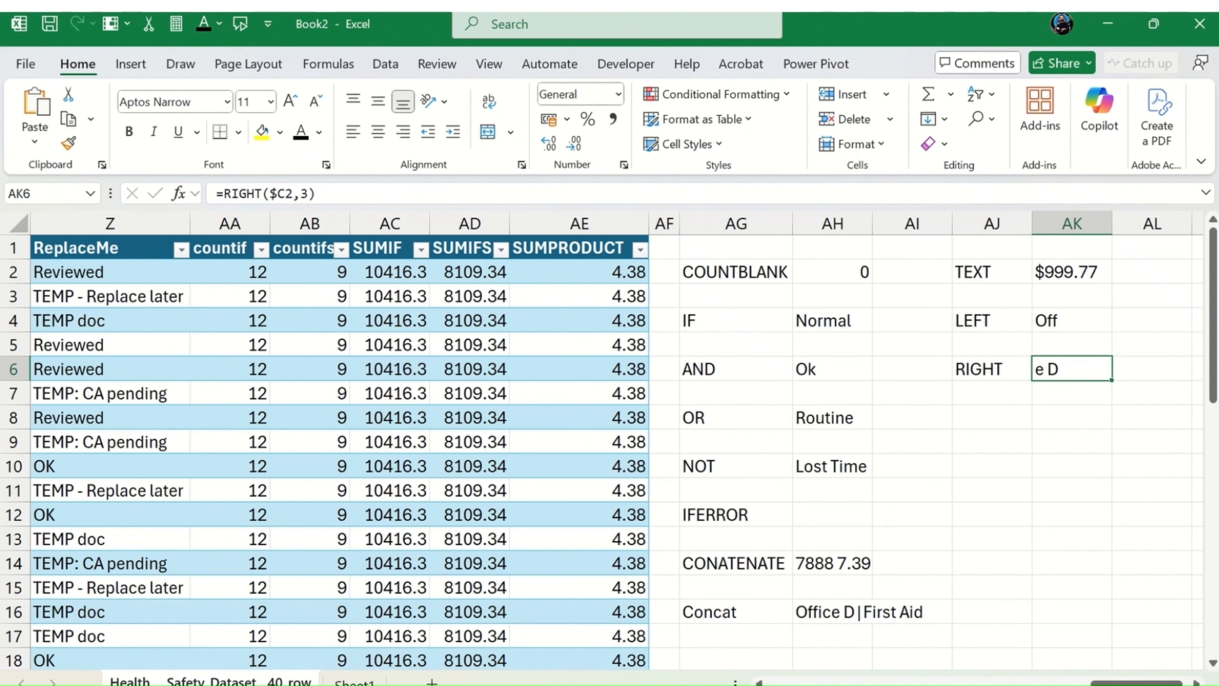
Step: Edit the RIGHT formula in AK6 to take 10 characters from the Email reference $T2
left_click_drag(1136, 683, 995, 683)
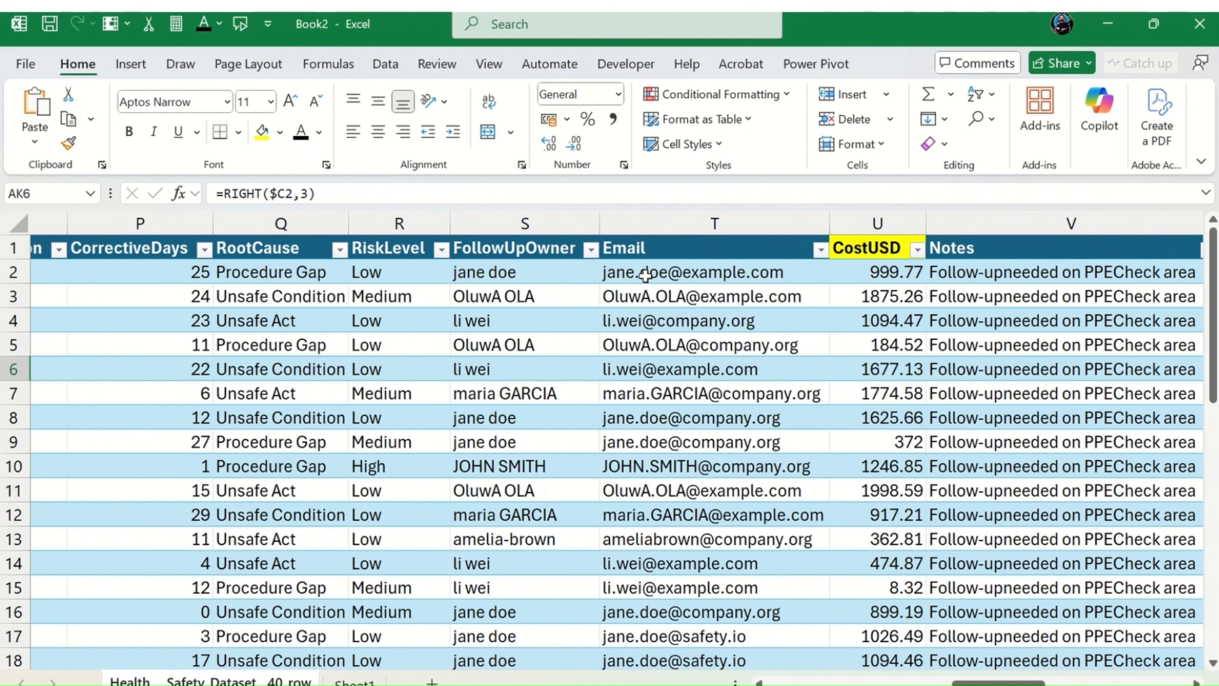
left_click_drag(989, 681, 1133, 683)
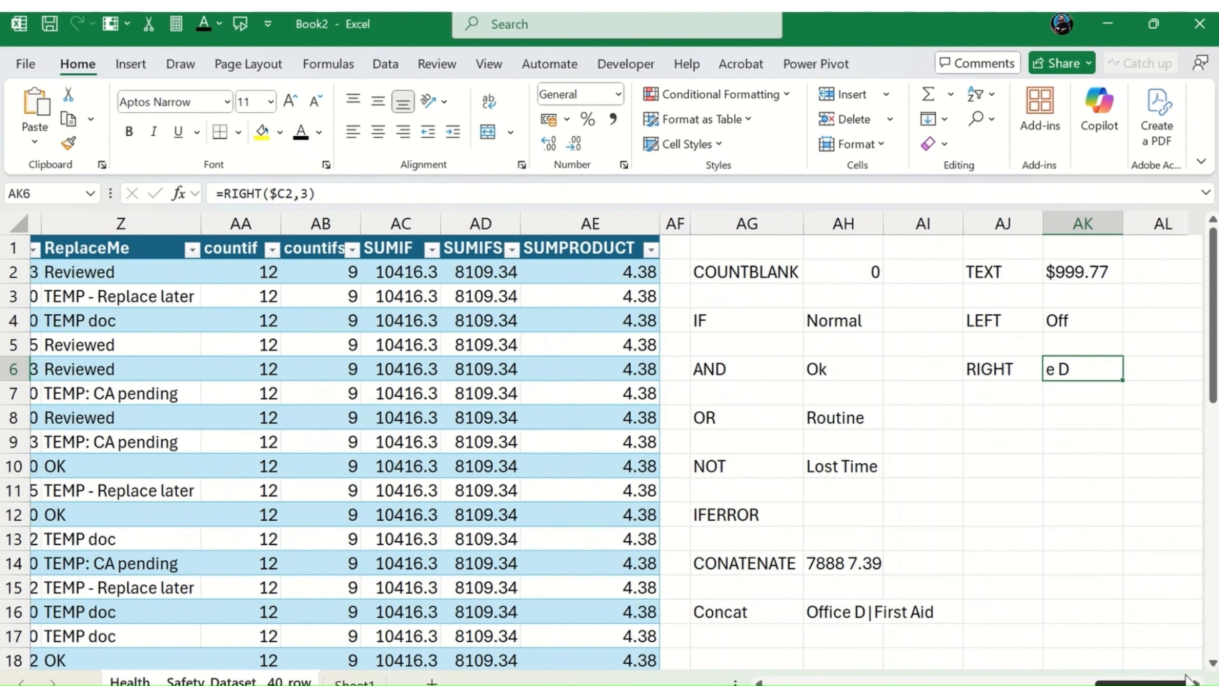
left_click(284, 193)
key("BackSpace")
type("t")
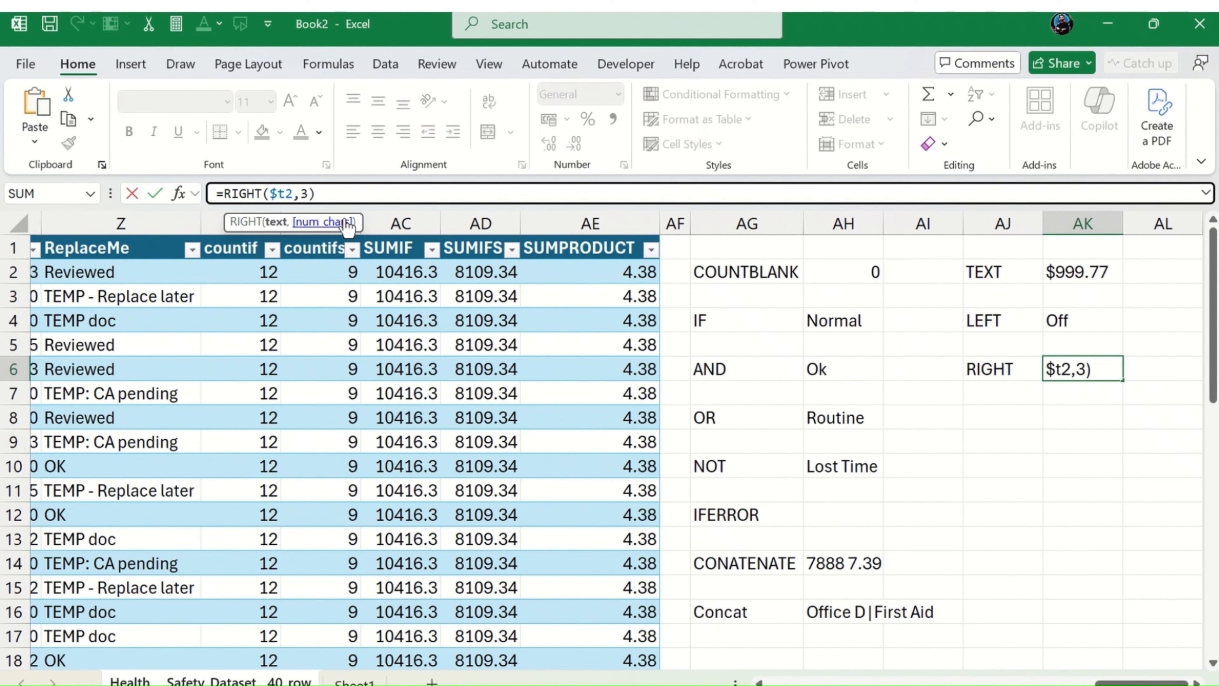
key("Right")
key("Right")
key("Delete")
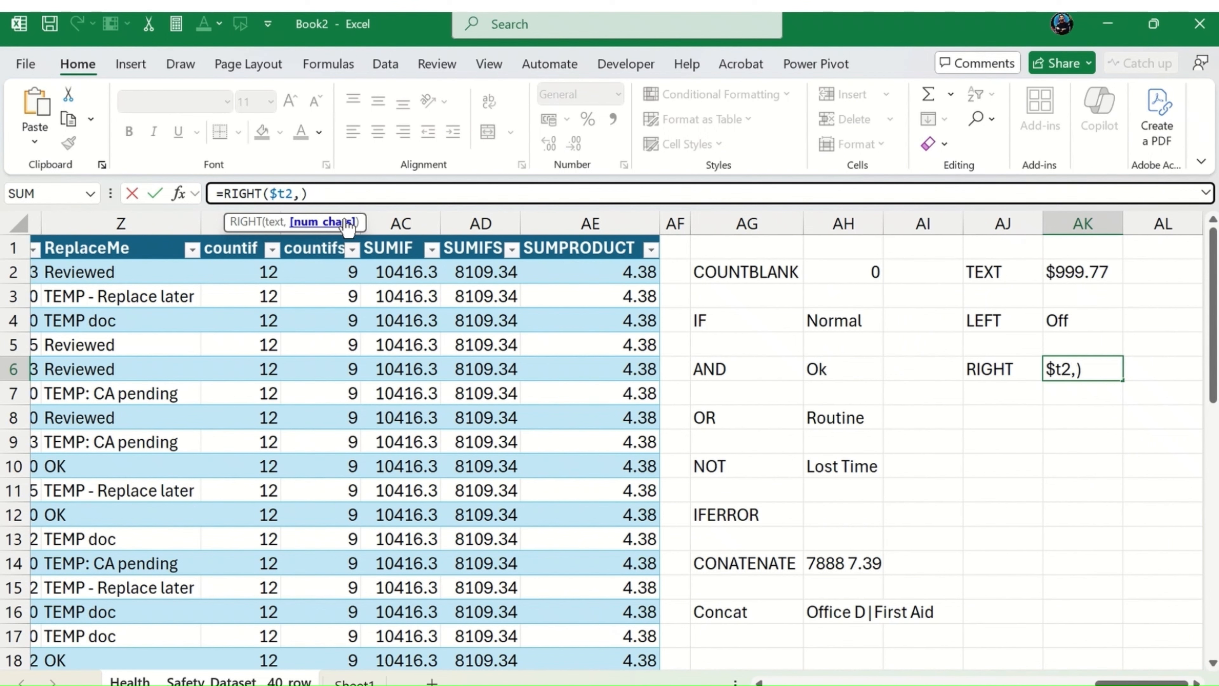
type("10")
key("Return")
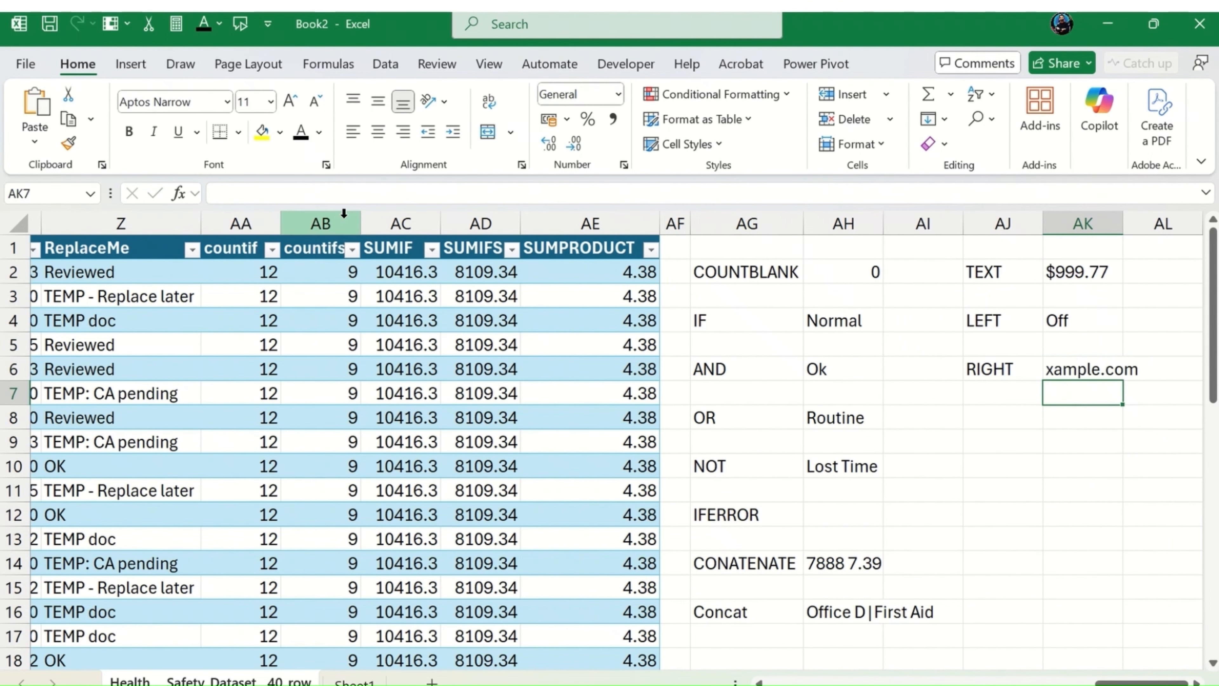
Step: Try filling the RIGHT formula from AK6 down to AK15, and undo the fill
key("Up")
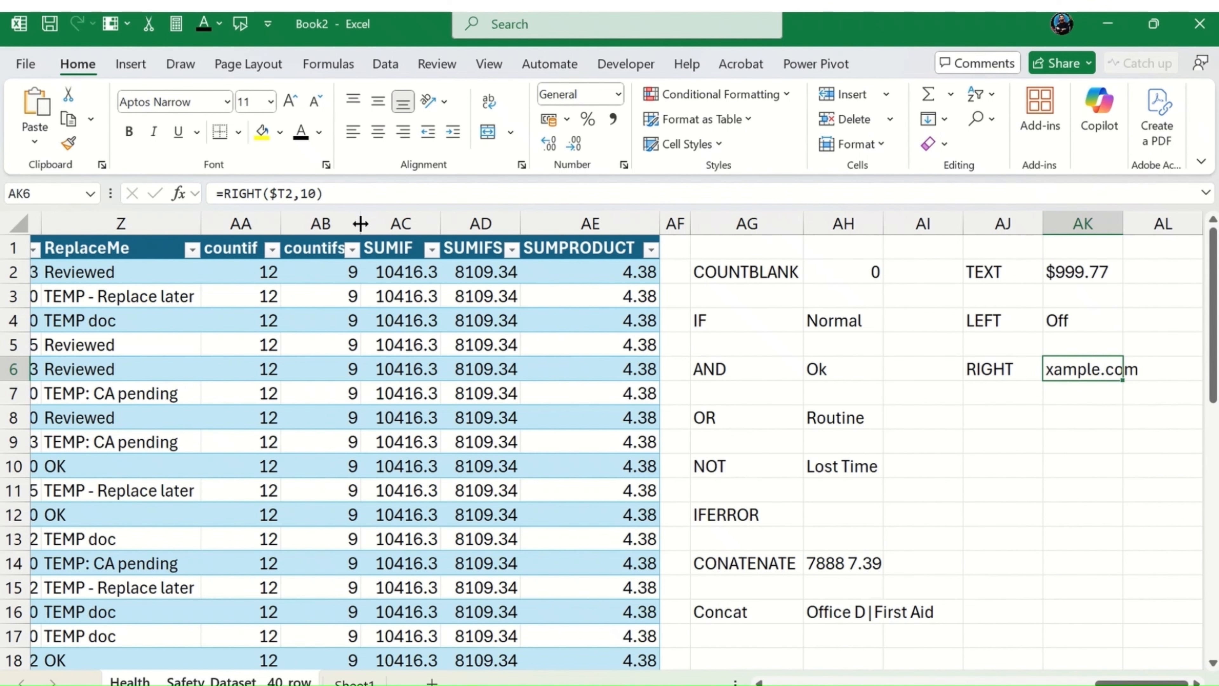
left_click_drag(1123, 380, 1126, 592)
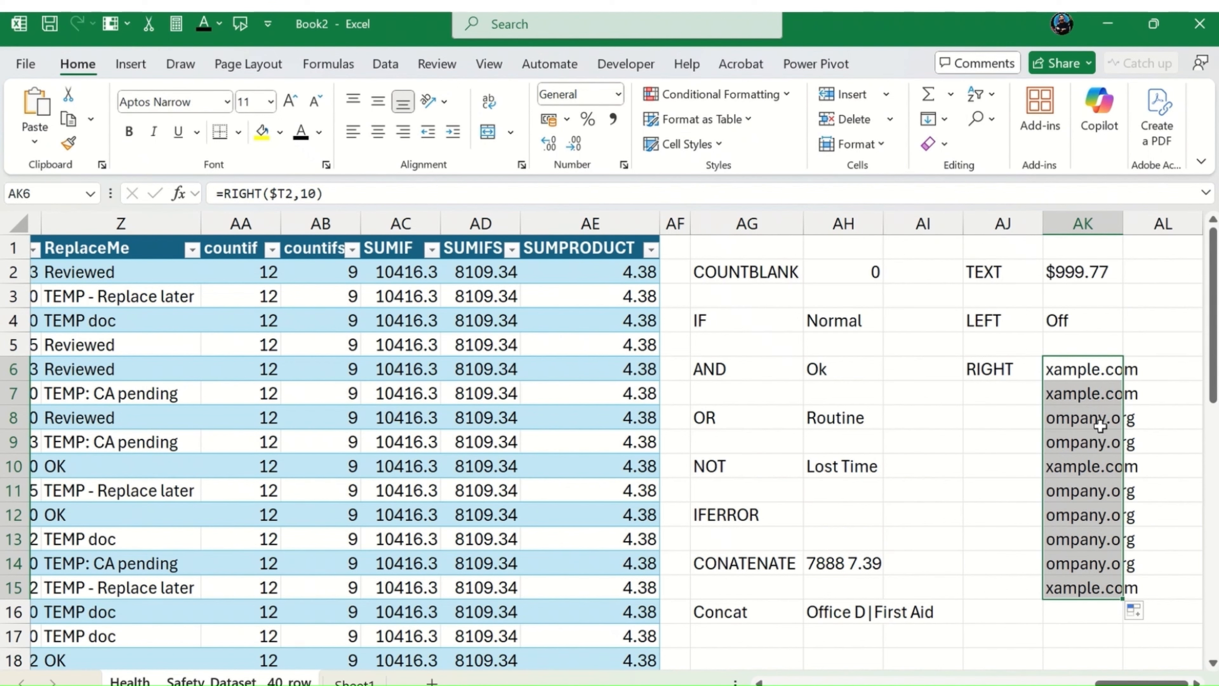
key("ctrl+z")
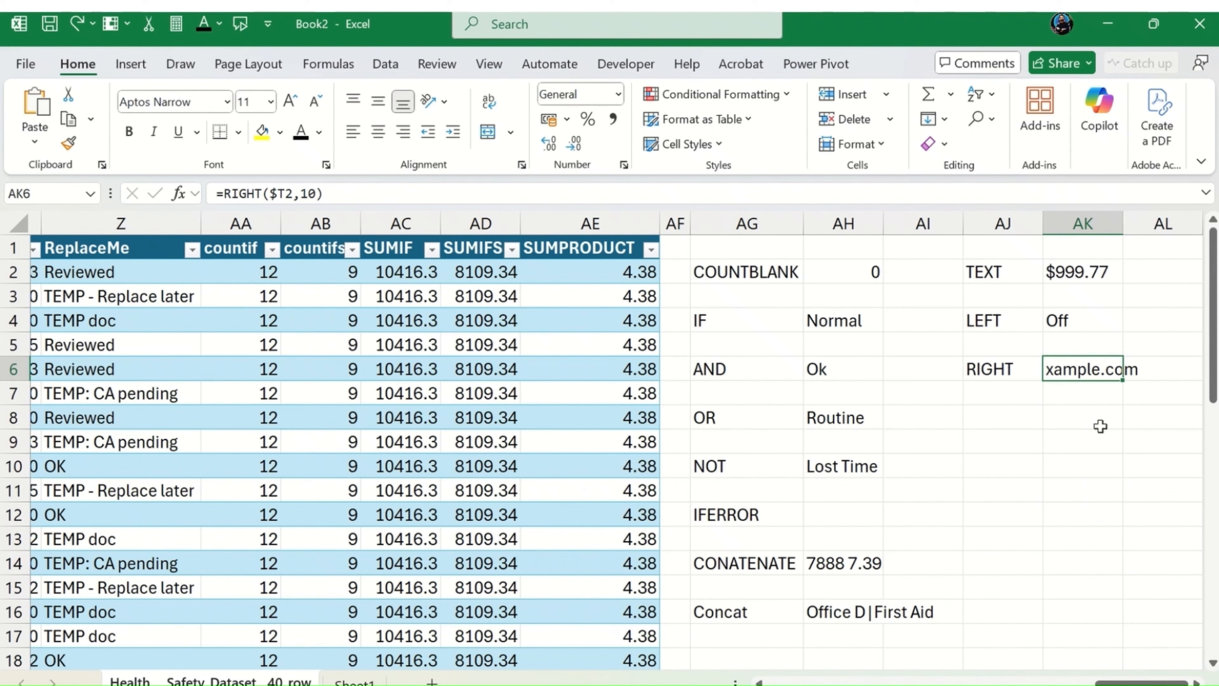
Step: Enter the label MID in AJ8
left_click(982, 416)
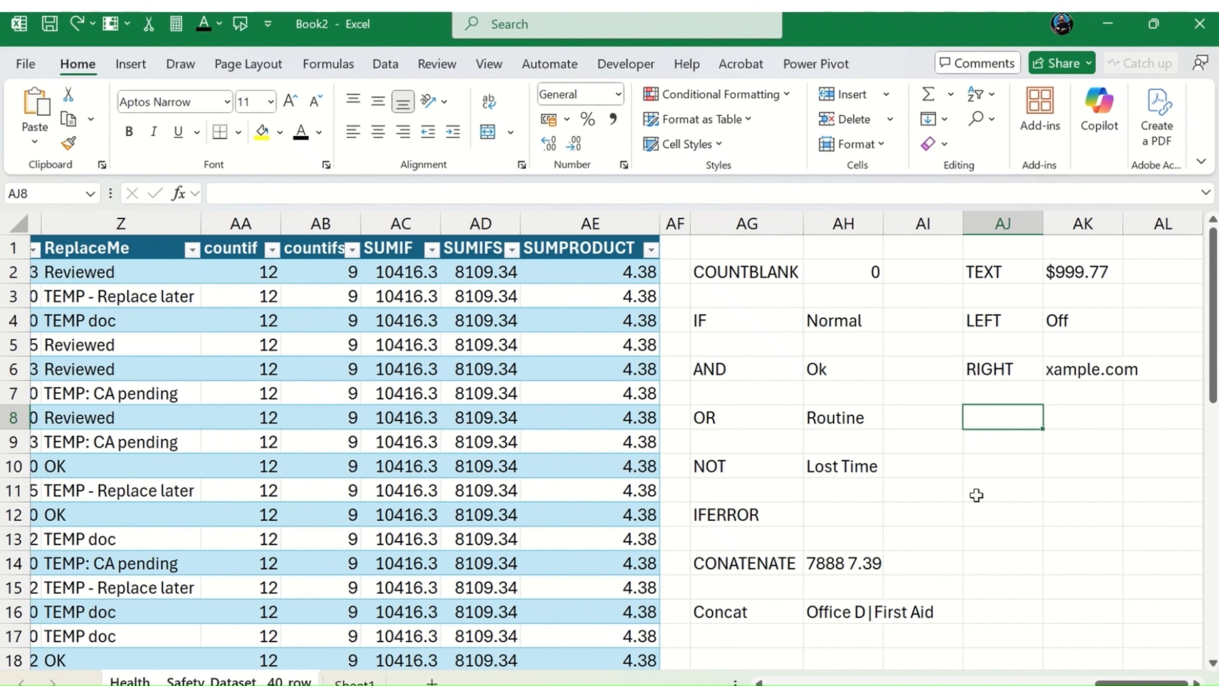
type("mid")
key("BackSpace")
key("BackSpace")
key("BackSpace")
type("MID")
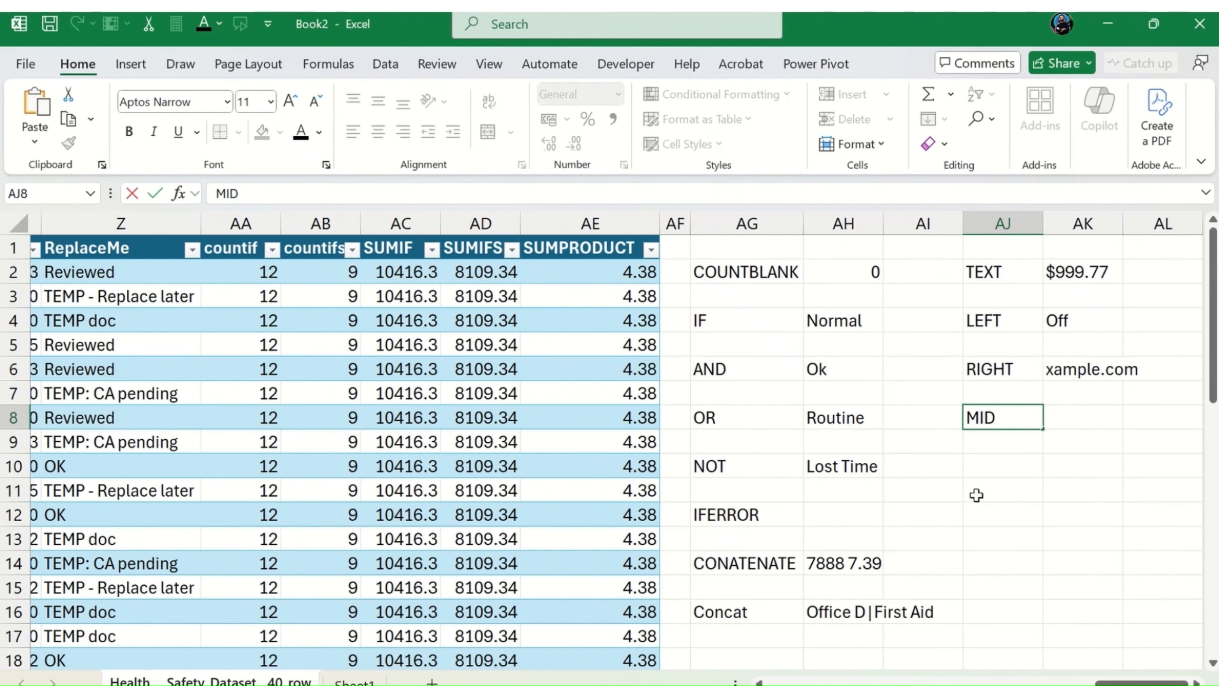
key("Tab")
Step: Start a MID formula in AK8 that takes its text from the first Description entry, I2
type("=")
key("BackSpace")
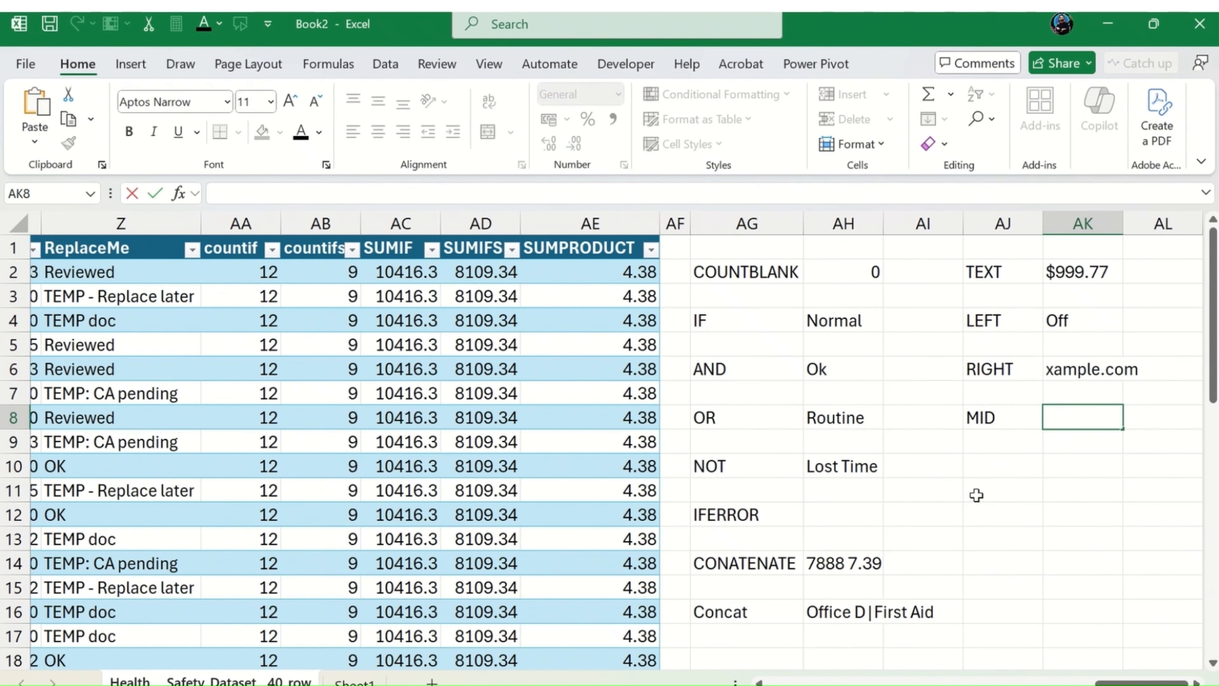
type("=m")
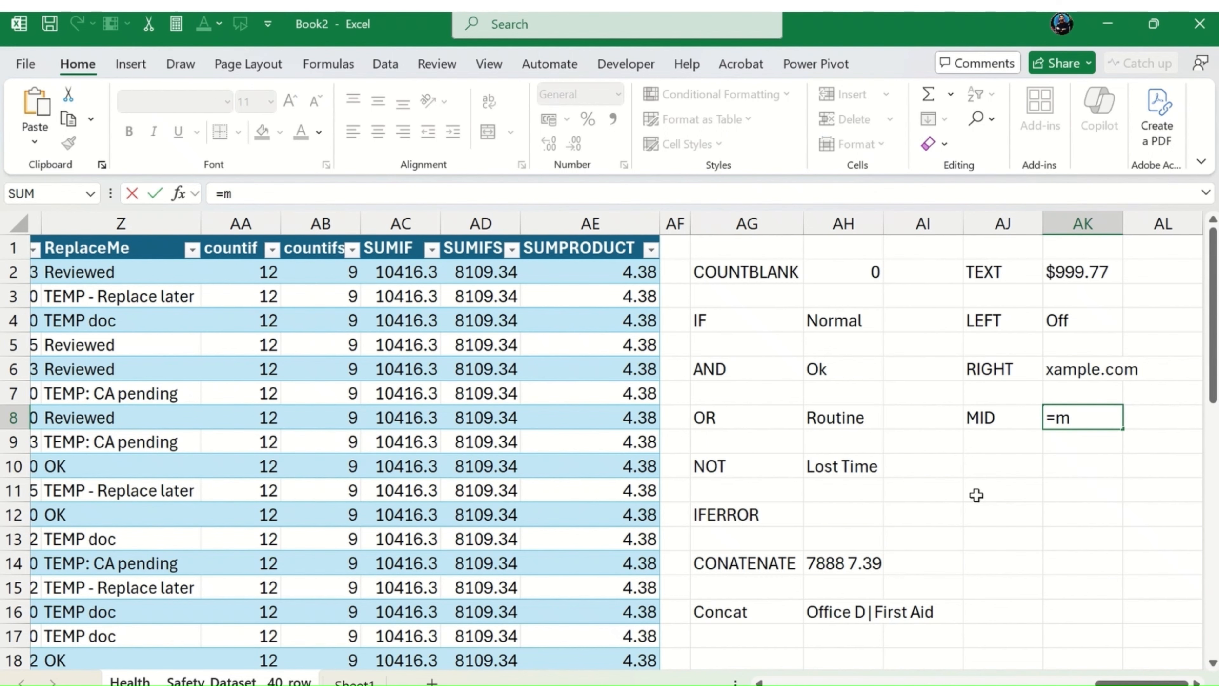
type("id(")
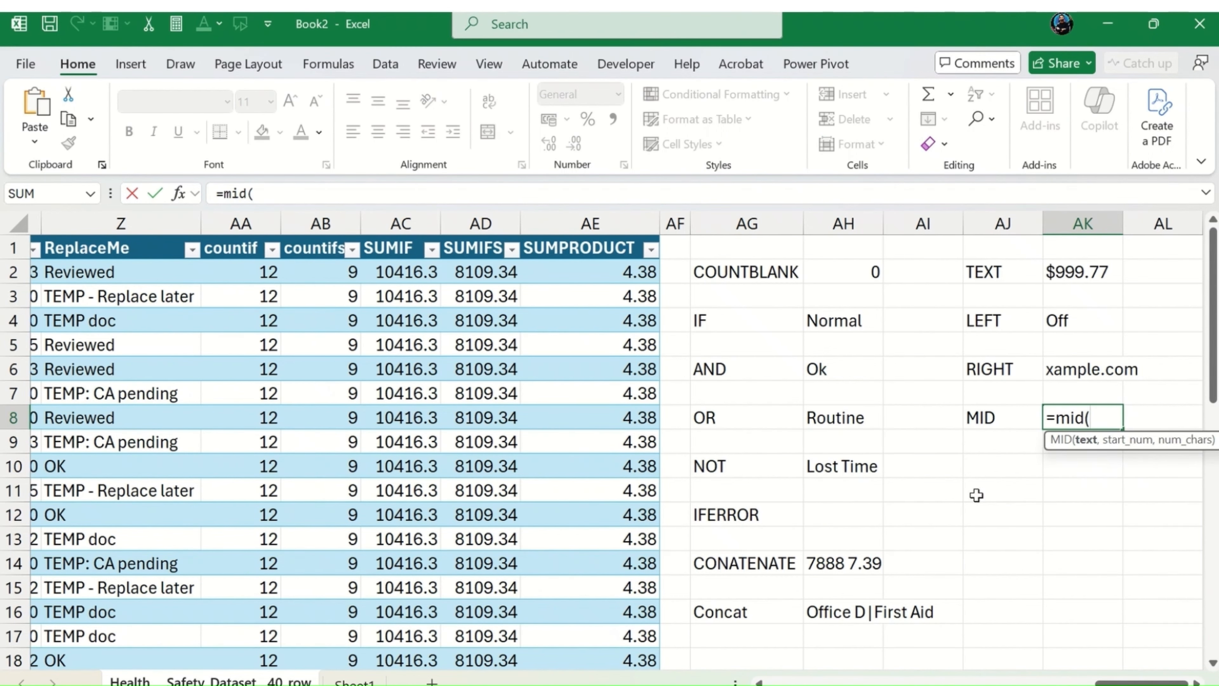
key("Left")
key("Left")
key("Left")
key("Left")
key("Left")
key("Left")
key("Left")
key("Left")
key("Left")
key("Left")
key("Left")
key("Left")
key("Left")
key("Left")
key("Left")
key("Left")
key("Left")
key("Left")
key("Left")
key("Left")
key("Left")
key("Left")
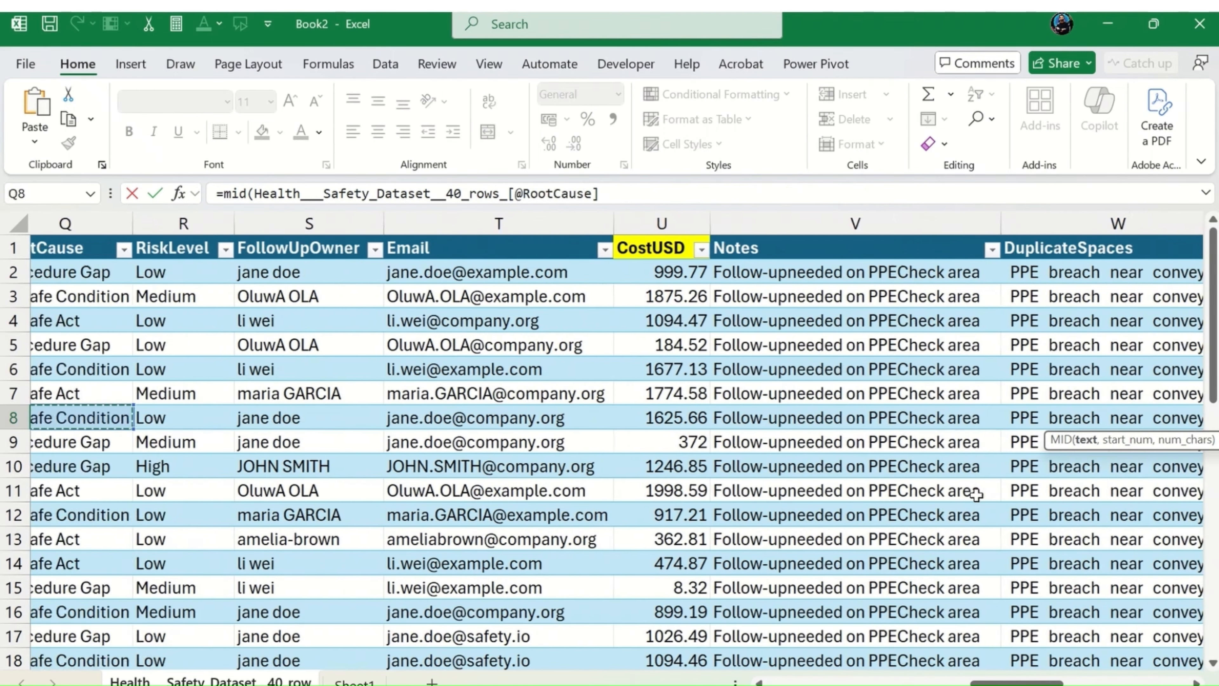
key("Right")
key("Right")
key("Right")
key("Right")
key("Right")
key("Right")
key("Right")
key("Right")
key("Right")
key("Right")
key("Right")
key("Right")
key("Right")
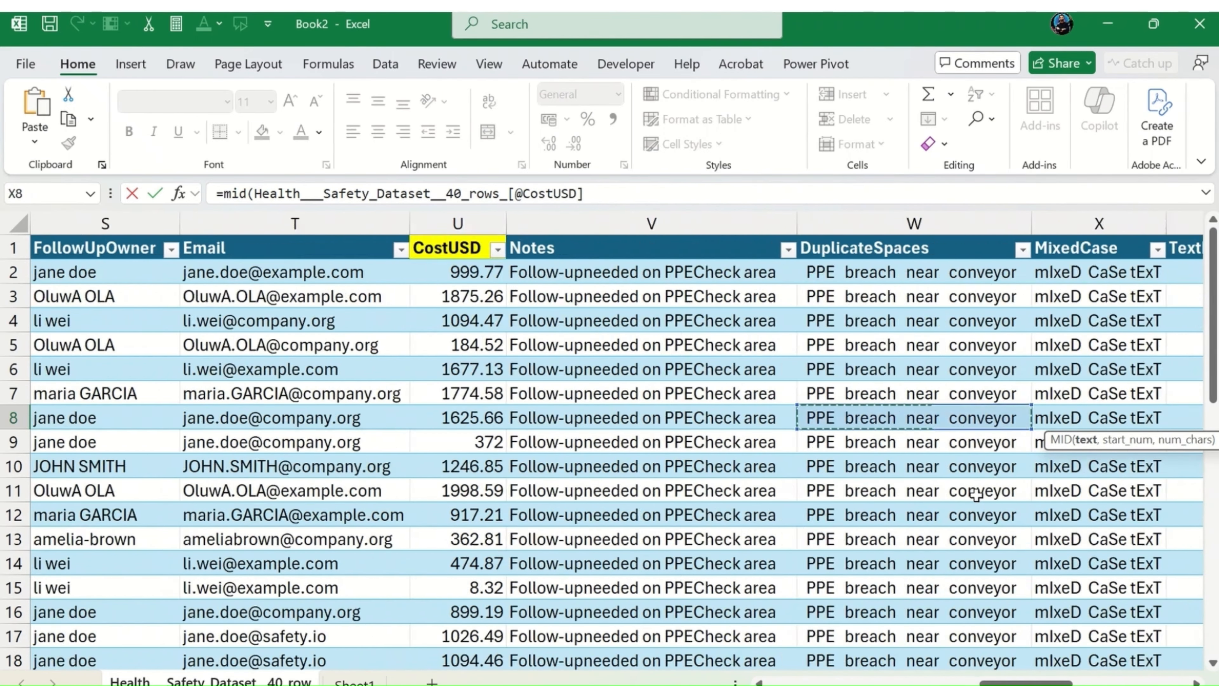
key("Left")
key("Left")
key("Left")
key("Left")
key("Right")
key("Right")
key("Right")
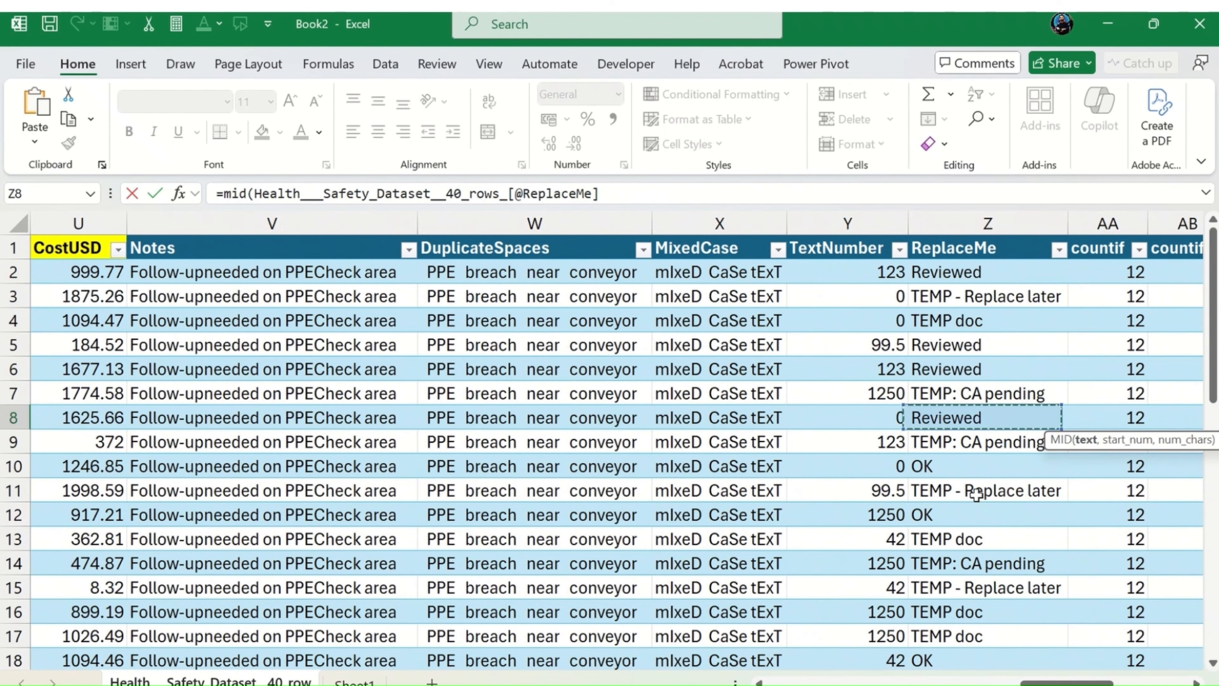
key("Right")
key("Left")
key("Left")
key("Left")
key("Left")
key("Left")
key("Left")
key("Left")
key("Left")
key("Left")
key("Left")
key("Left")
key("Left")
key("Left")
key("Left")
key("Left")
key("Left")
key("Left")
key("Left")
key("Left")
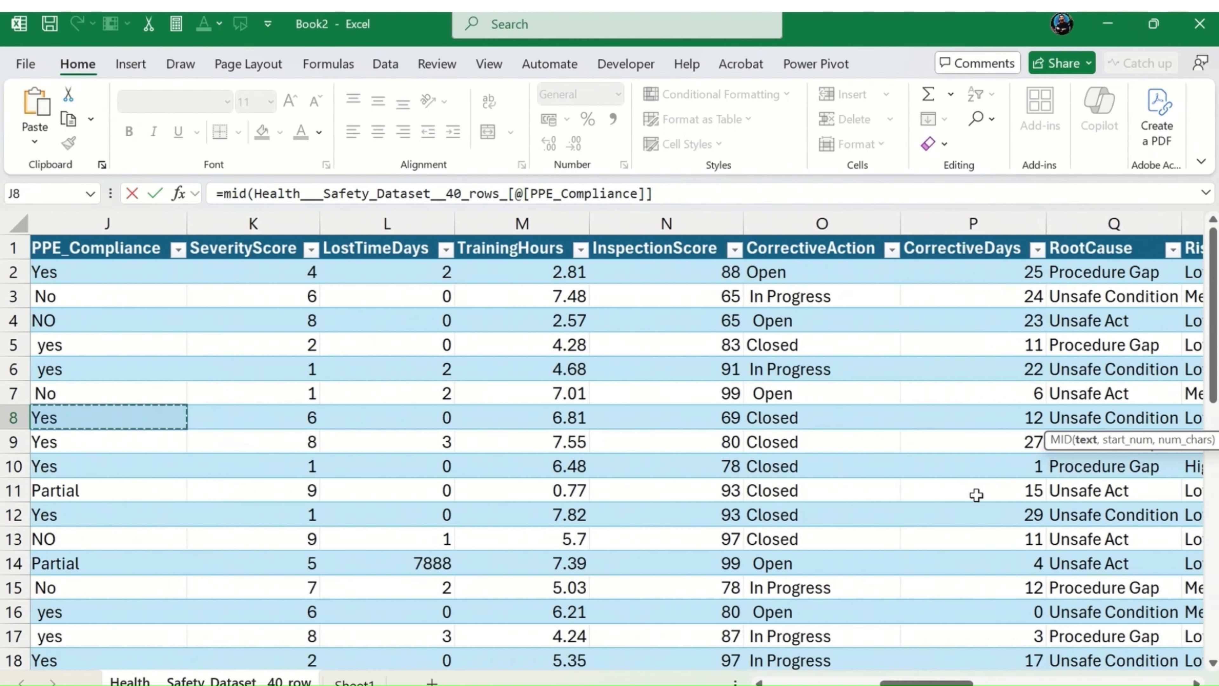
key("Up")
key("Up")
key("Up")
key("Up")
key("Up")
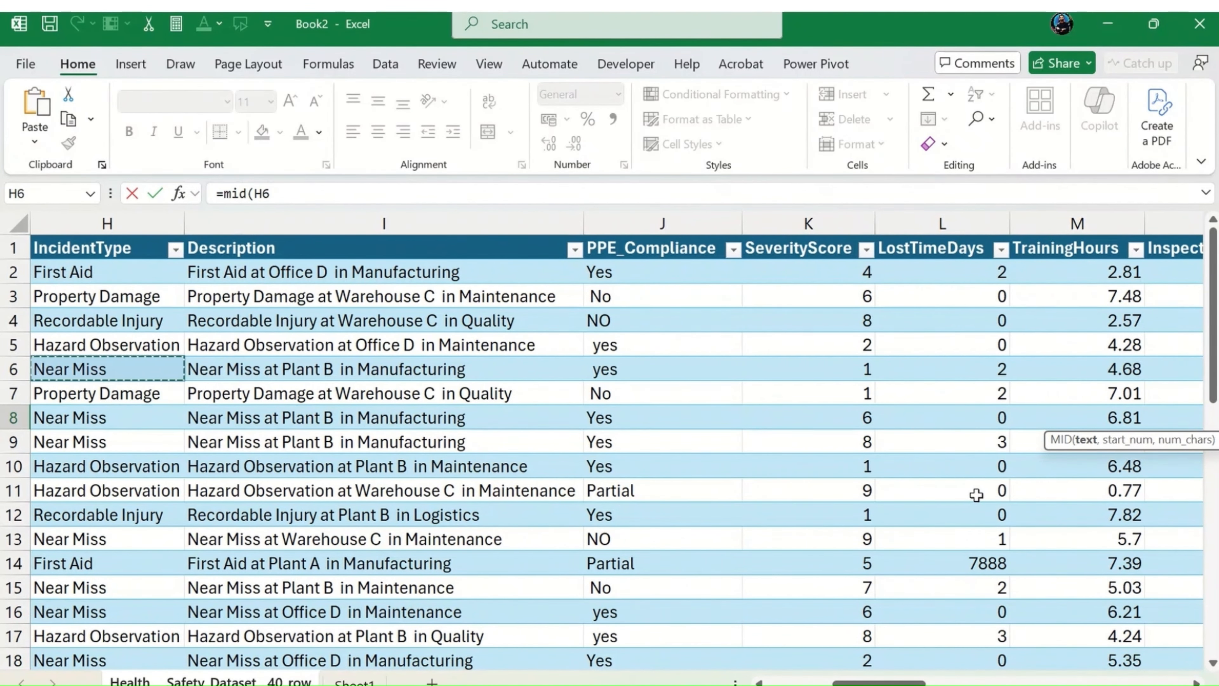
key("Right")
key("Up")
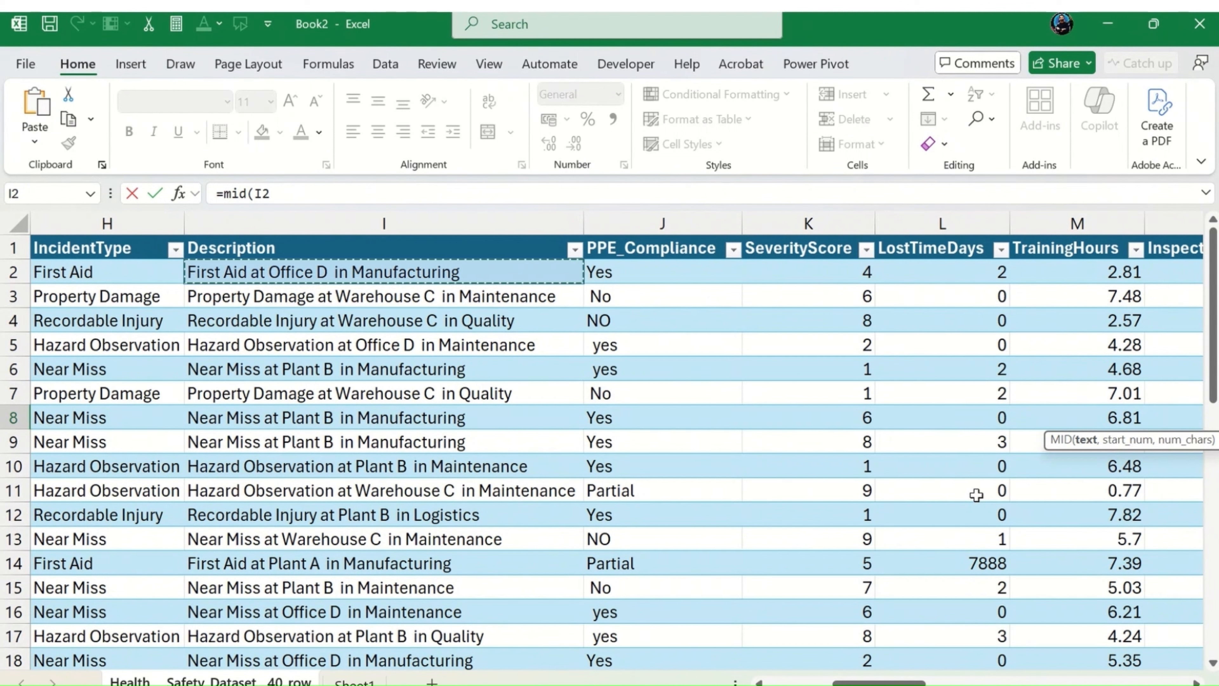
Step: Complete the MID formula in AK8 as =MID(I2,6,12), extracting 12 characters starting at position 6
type(",")
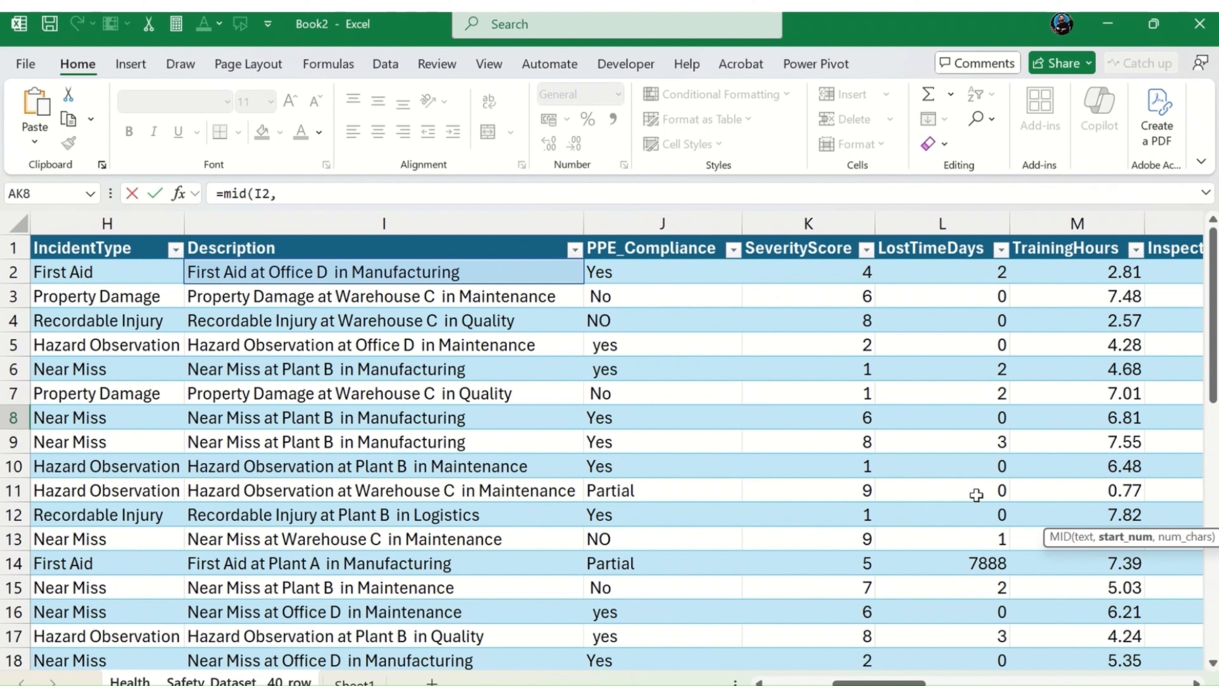
type("6,12")
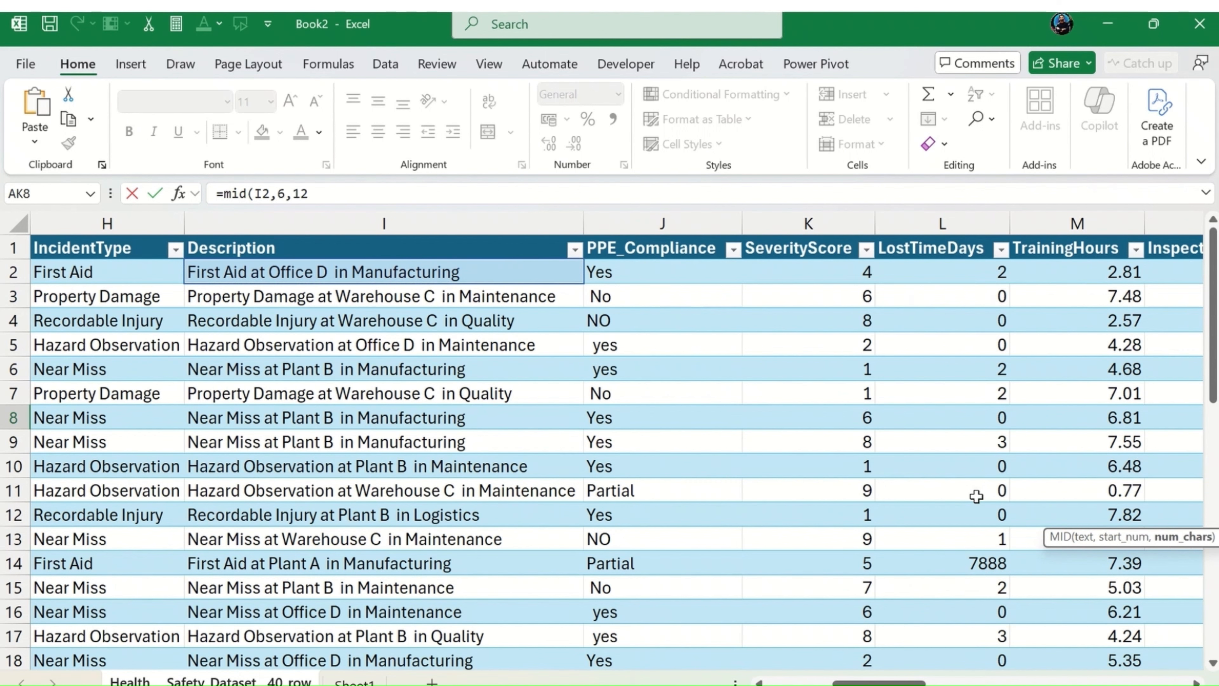
type(")")
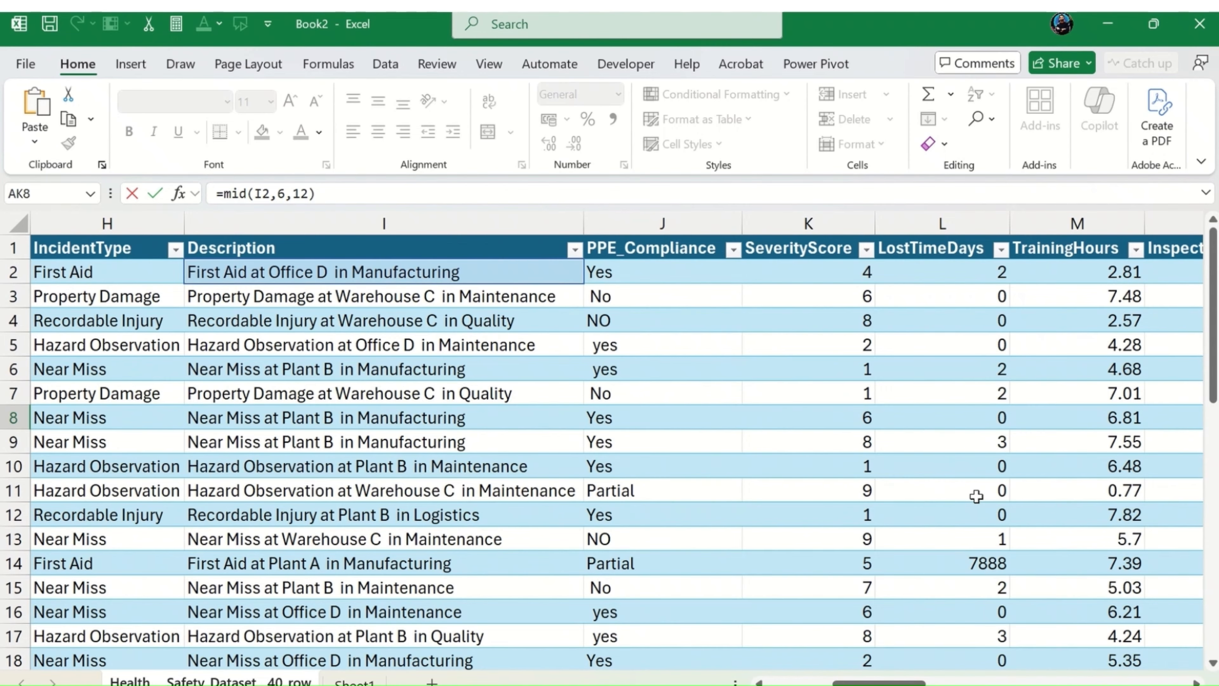
key("Return")
key("Up")
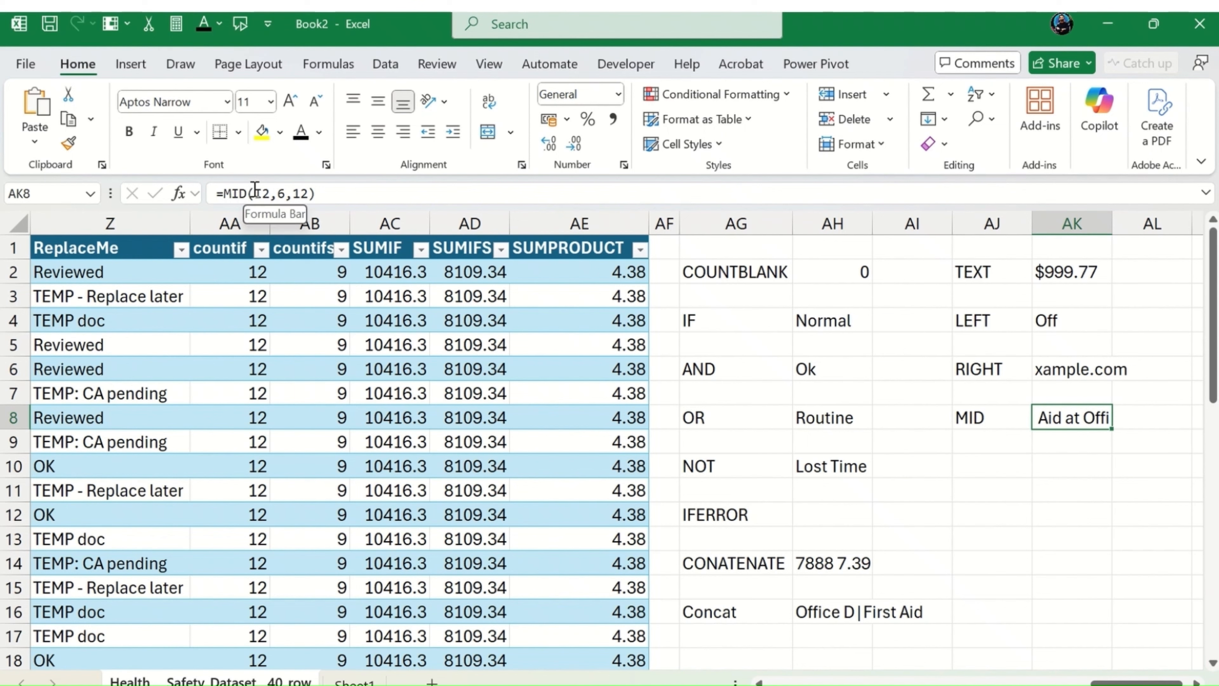
Step: Enter the label LEN in AJ10 and the formula =LEN(V2) in AK10 to count the first note's characters
left_click(1016, 467)
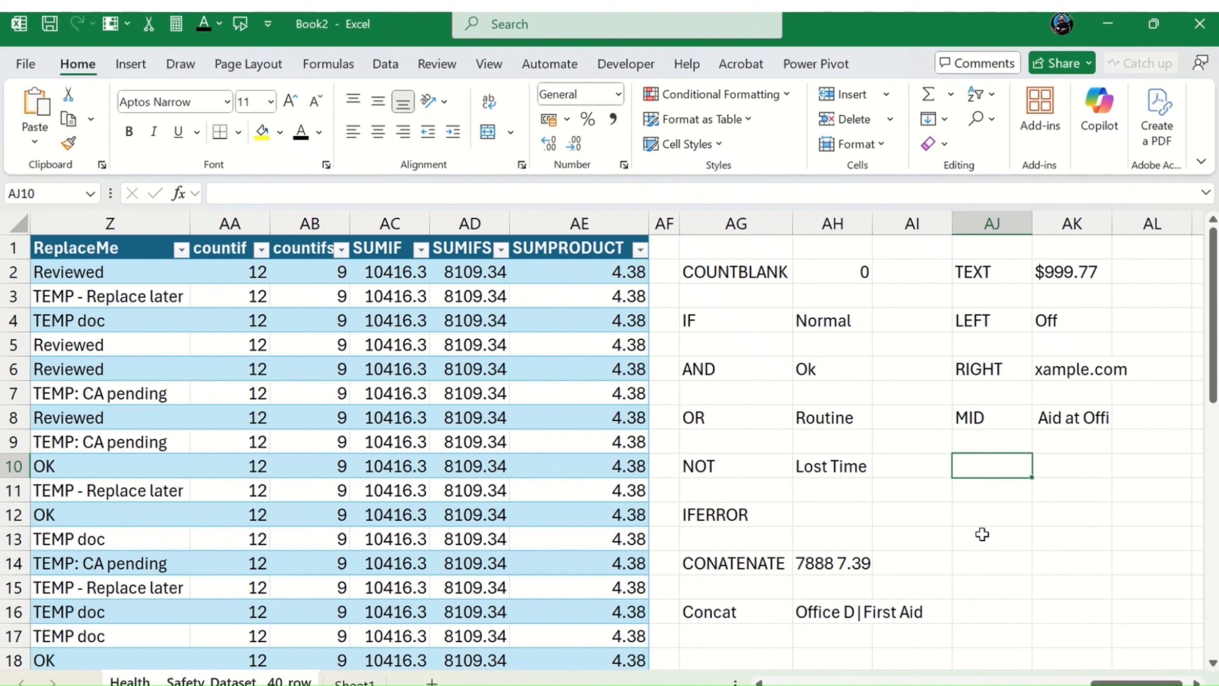
type("LEN")
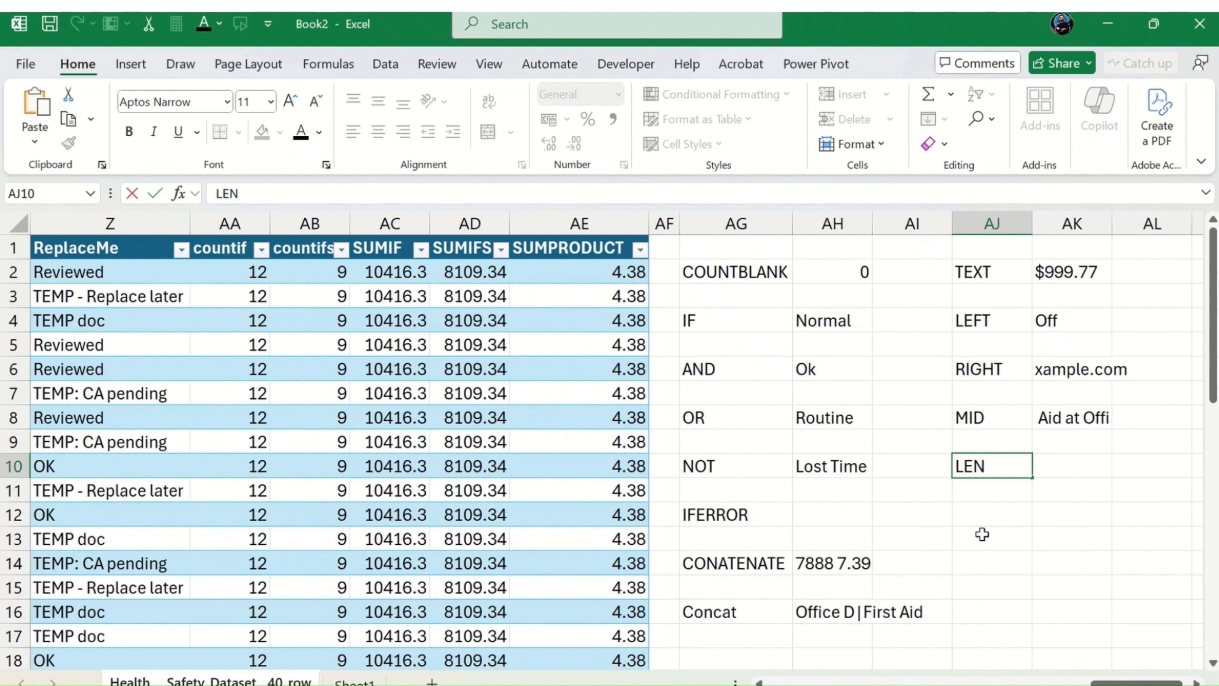
key("Tab")
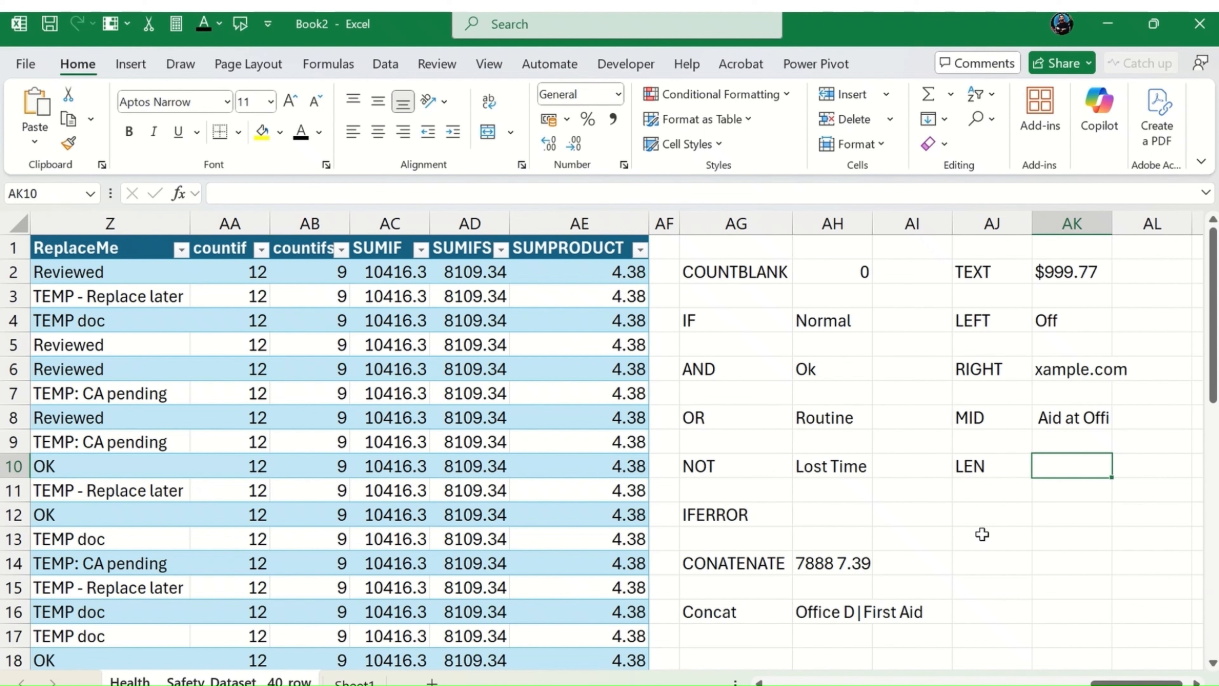
type("=LEN(")
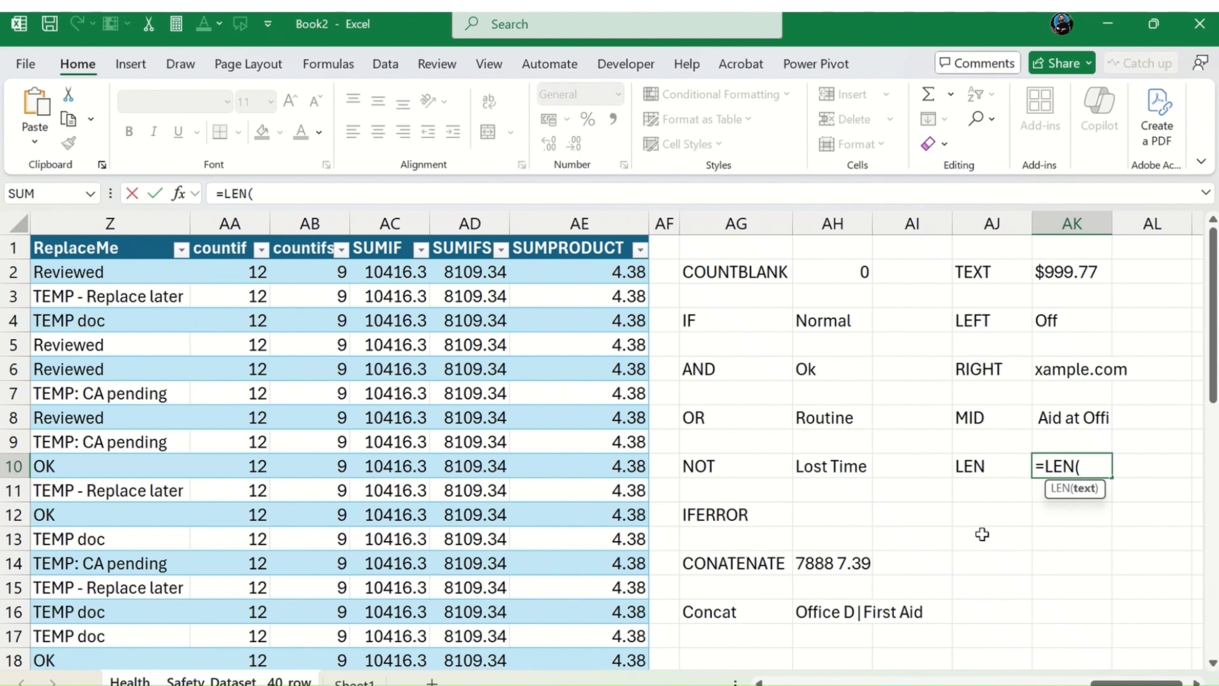
type("V2)")
key("Return")
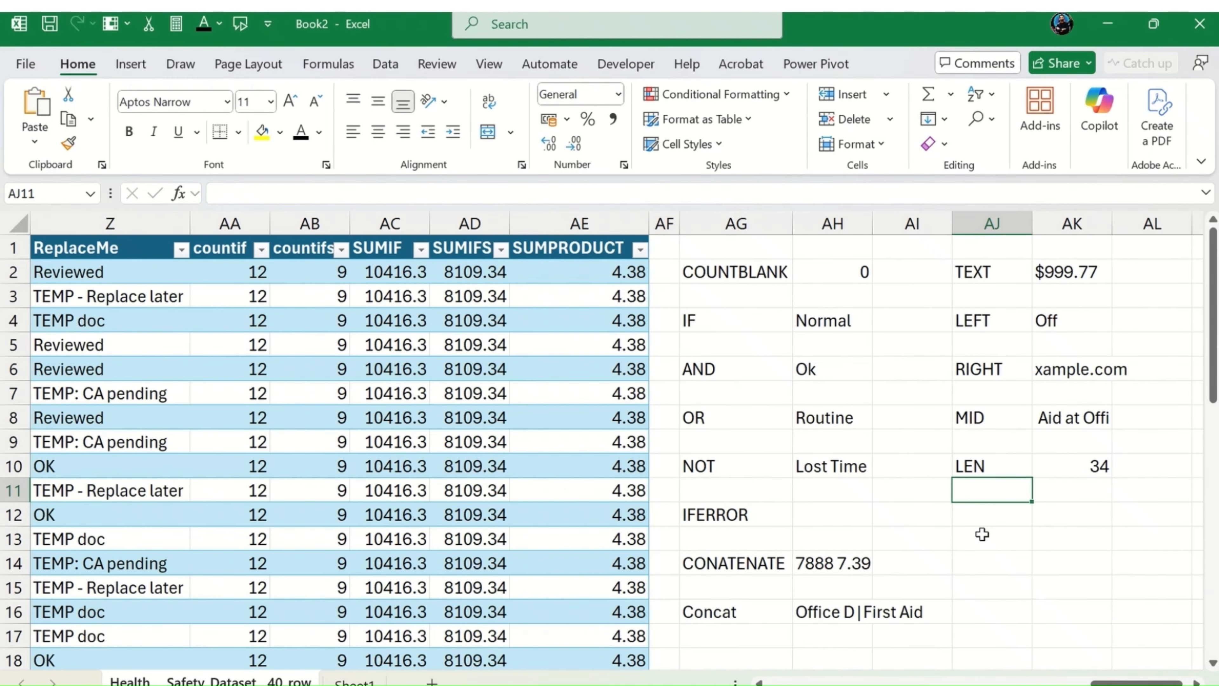
key("Up")
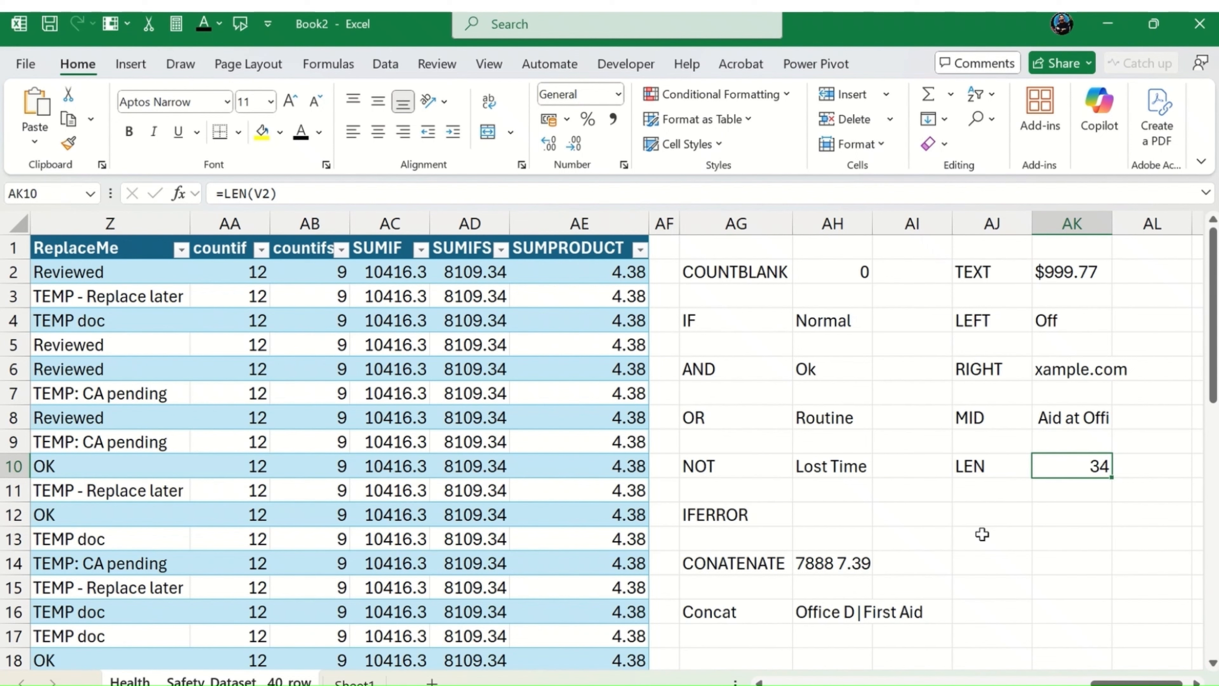
Step: Enter the label FIND in AJ12, two rows below the LEN label
key("Left")
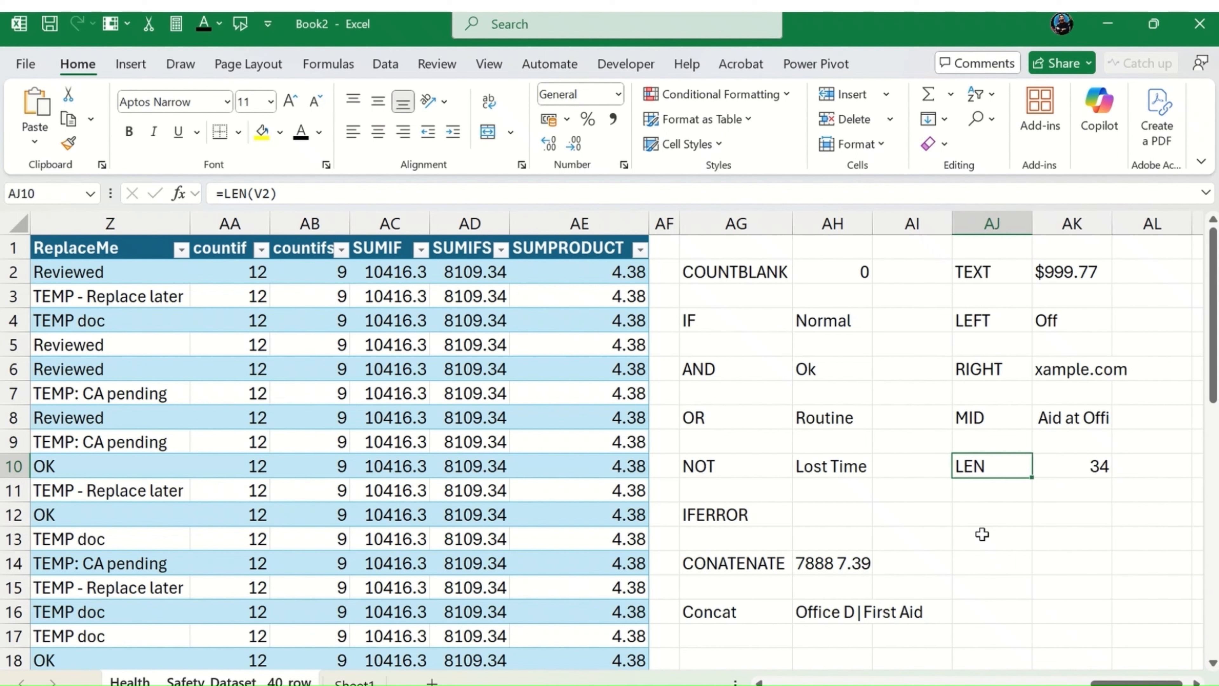
key("Right")
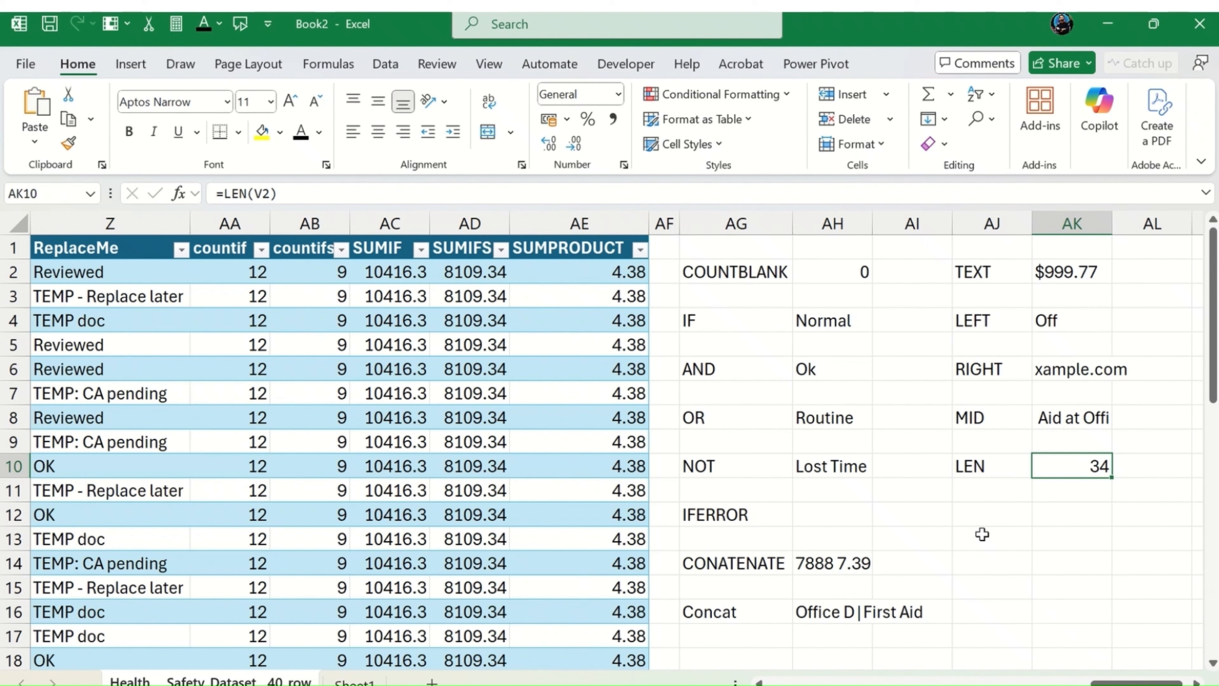
key("Left")
key("Right")
key("Down")
key("Left")
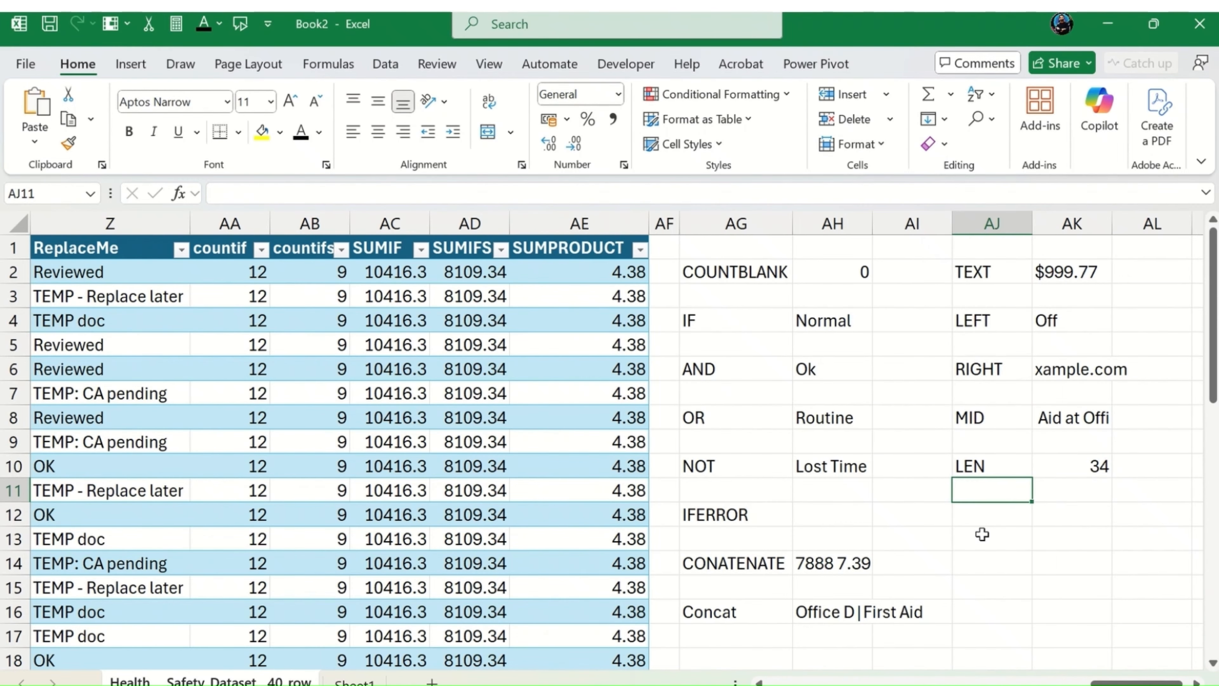
key("Down")
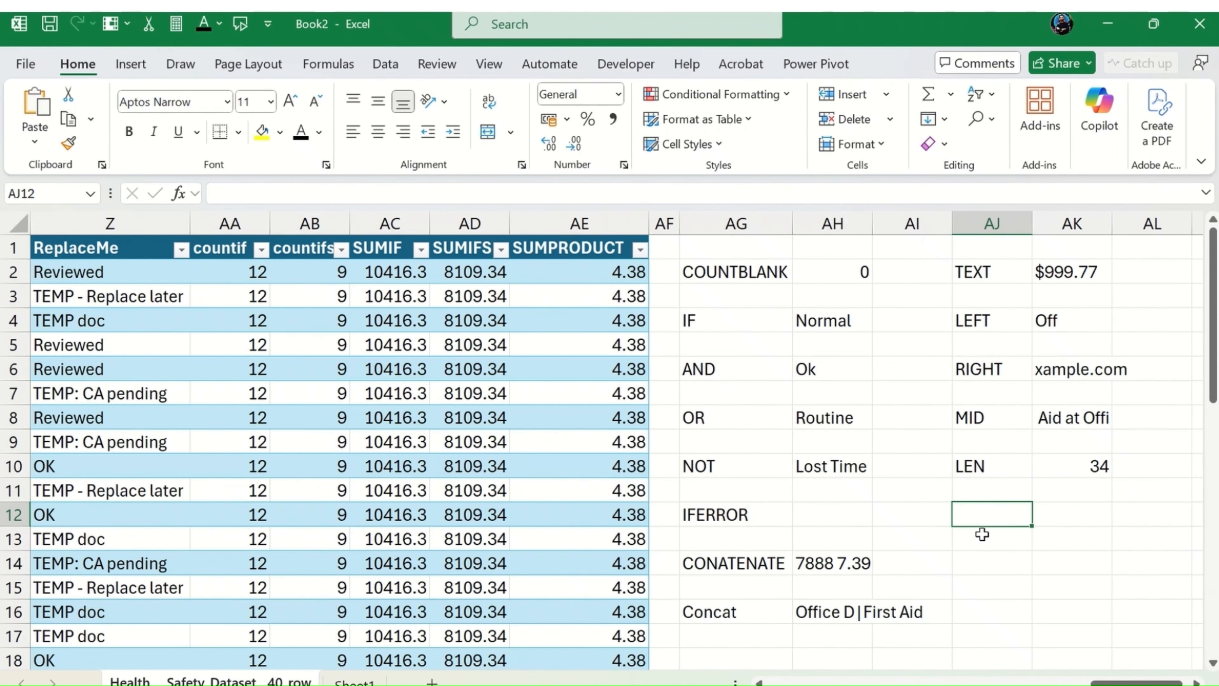
key("Down")
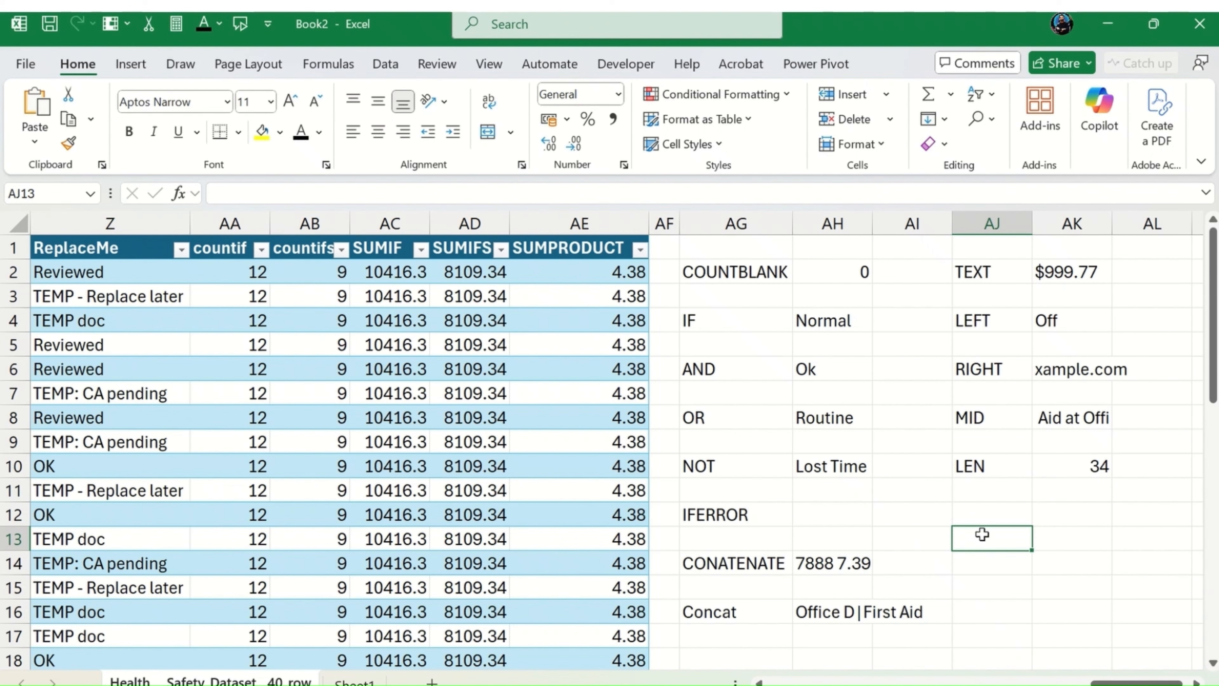
key("Up")
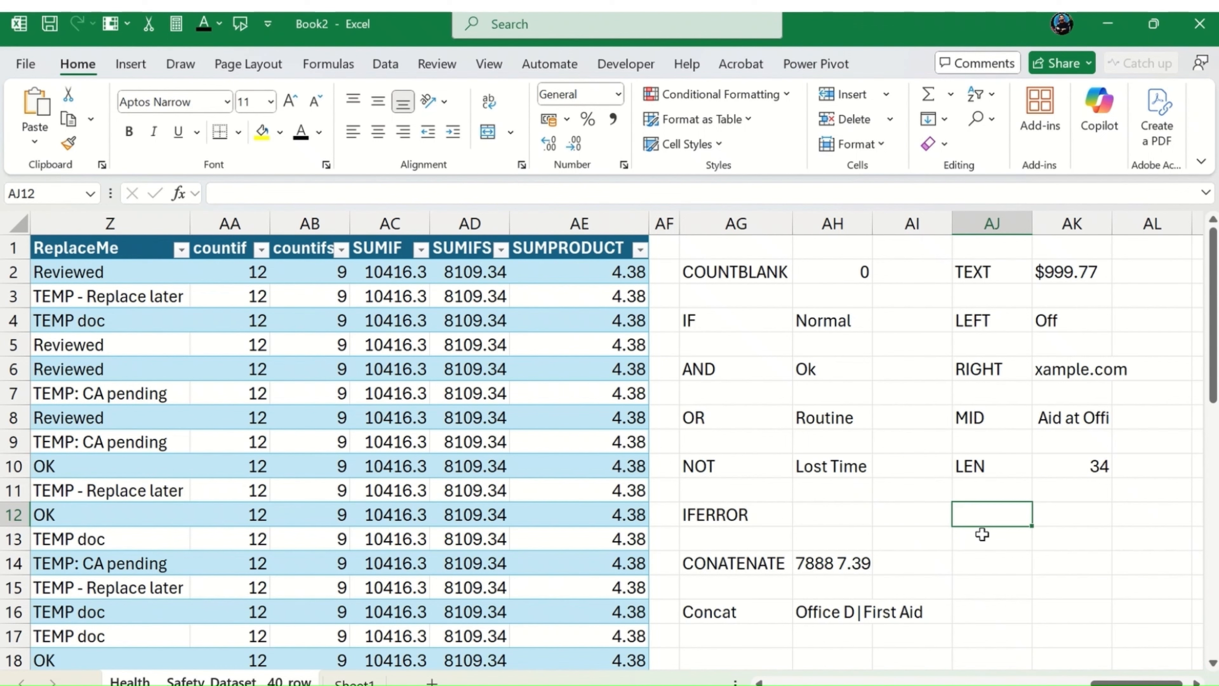
type("FIND")
key("Tab")
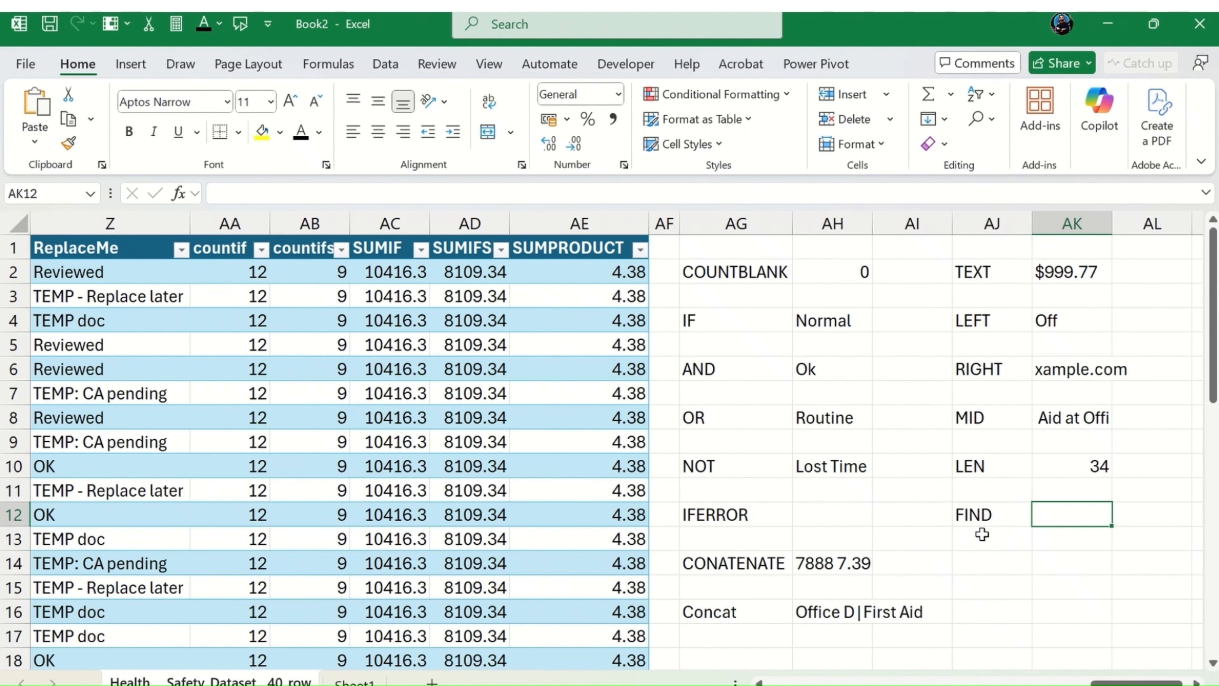
Step: Start a FIND formula in AK12 with "chemical" as the text to find
type("=FIND(")
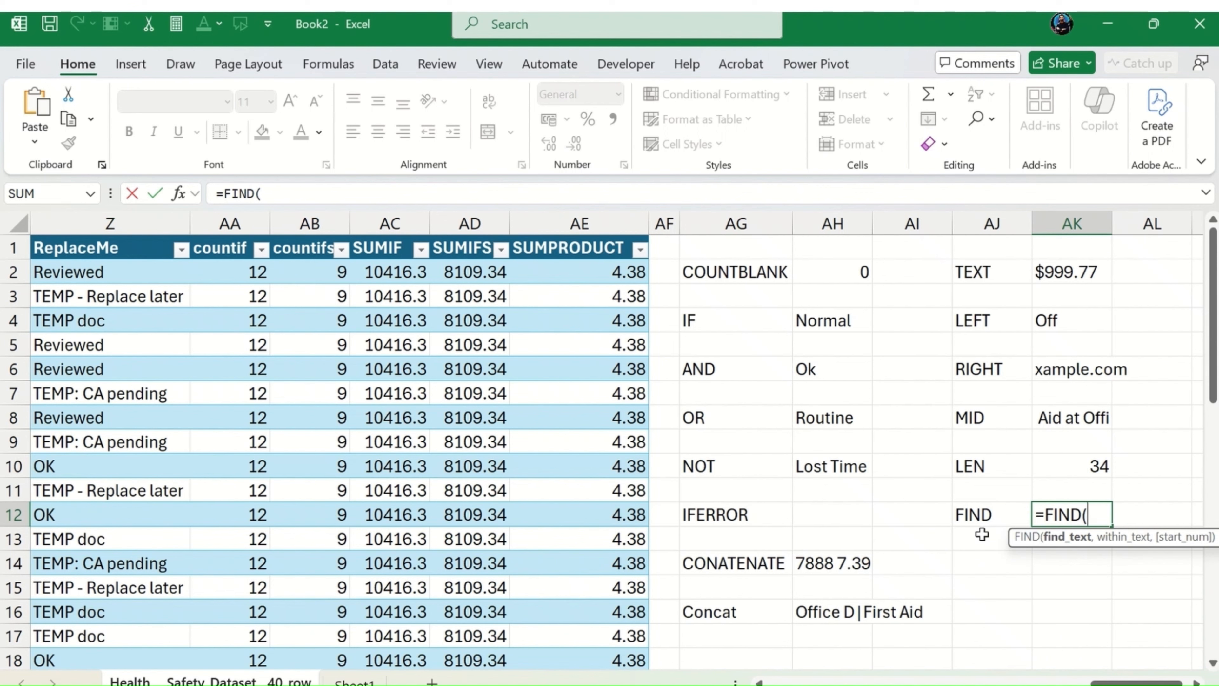
type("\"")
key("BackSpace")
type("chemical")
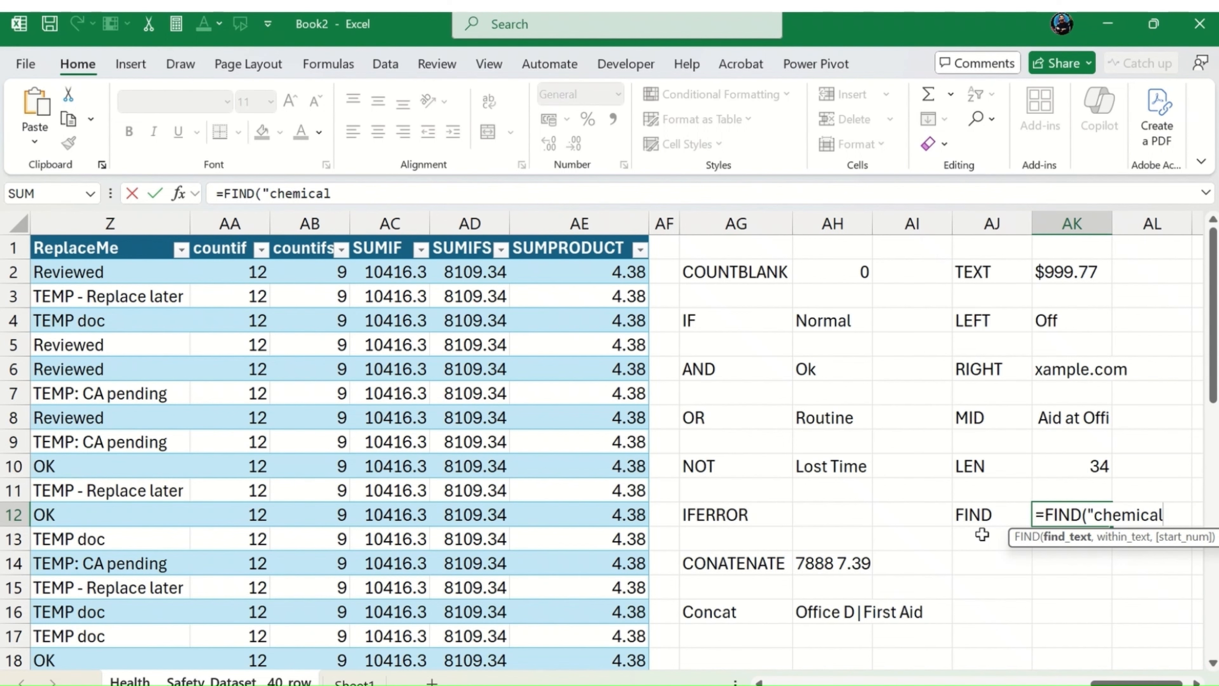
type("\",$I2(")
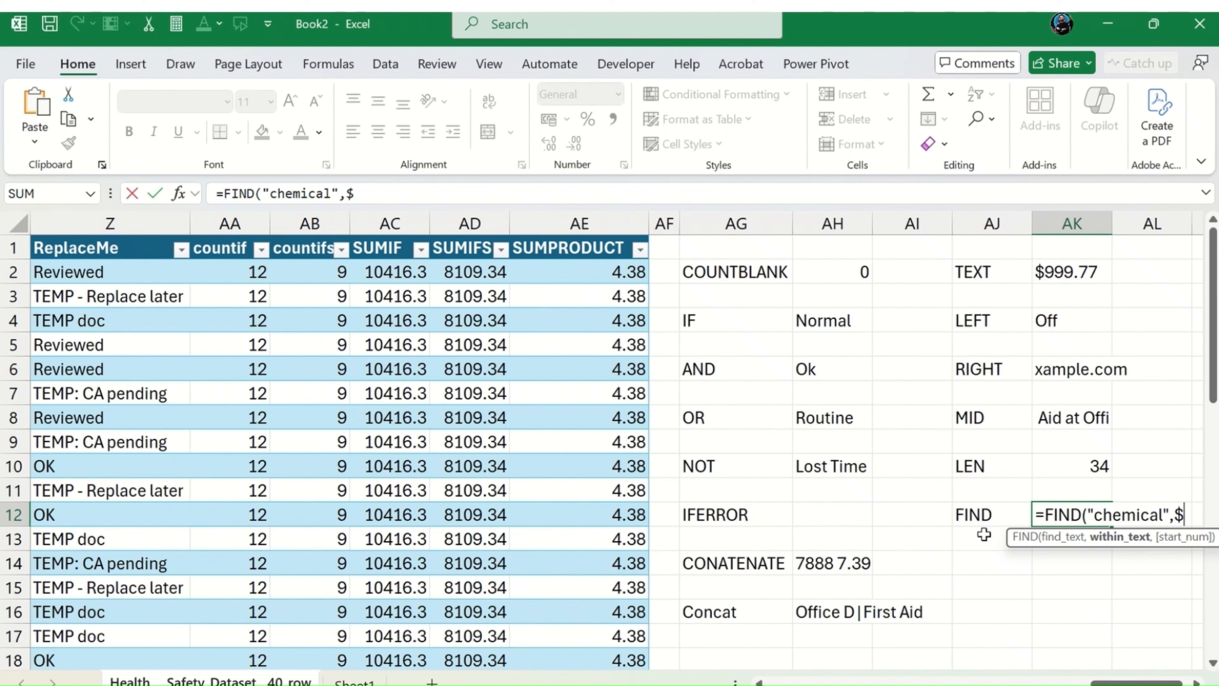
Step: Complete the FIND formula in AK12 as =FIND("chemical",$I2), searching the first incident description
type("I2(")
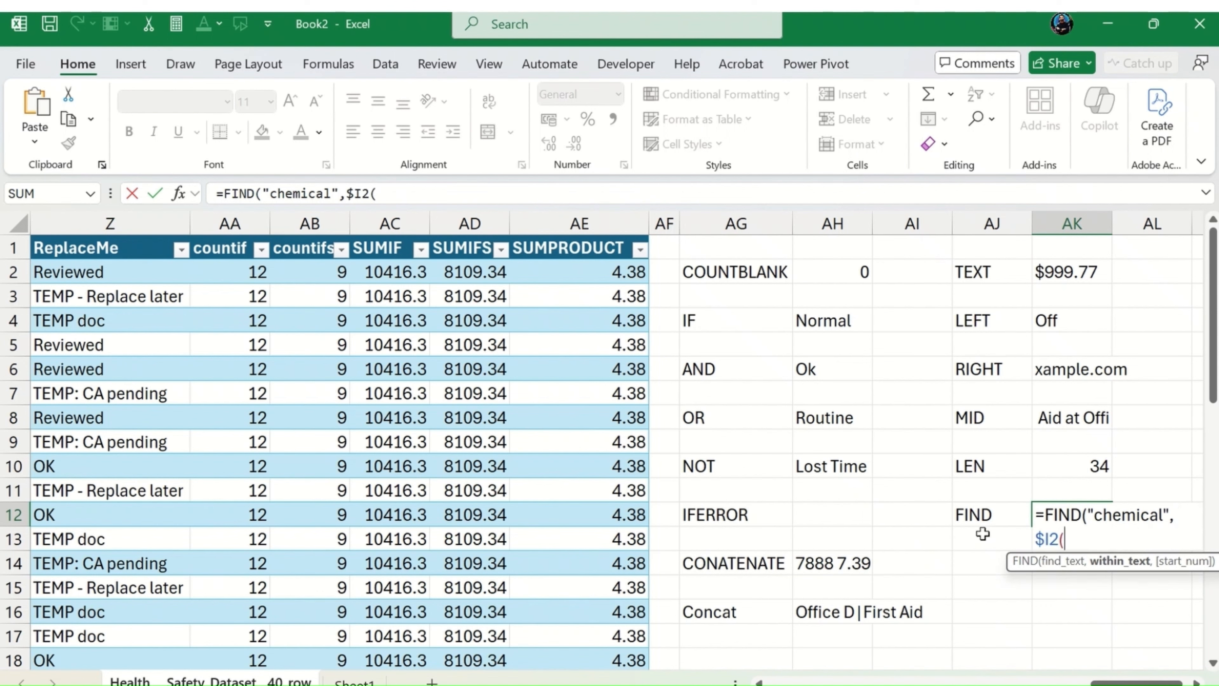
key("Return")
key("Return")
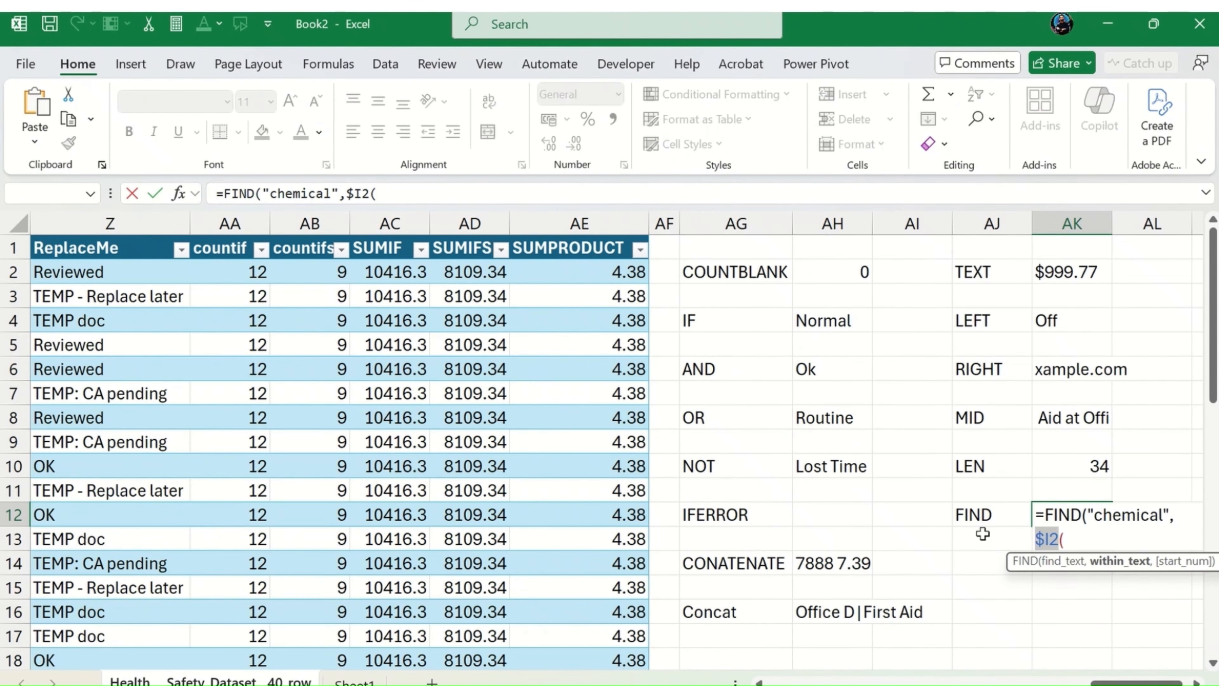
key("Right")
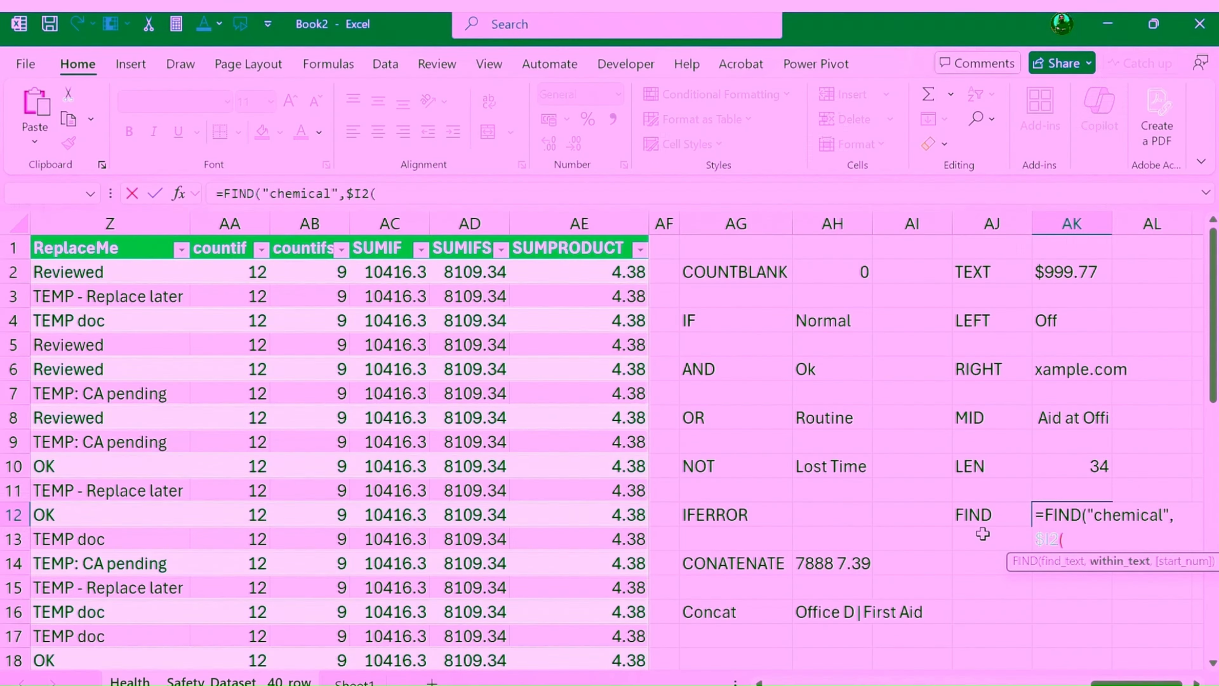
key("BackSpace")
type(")")
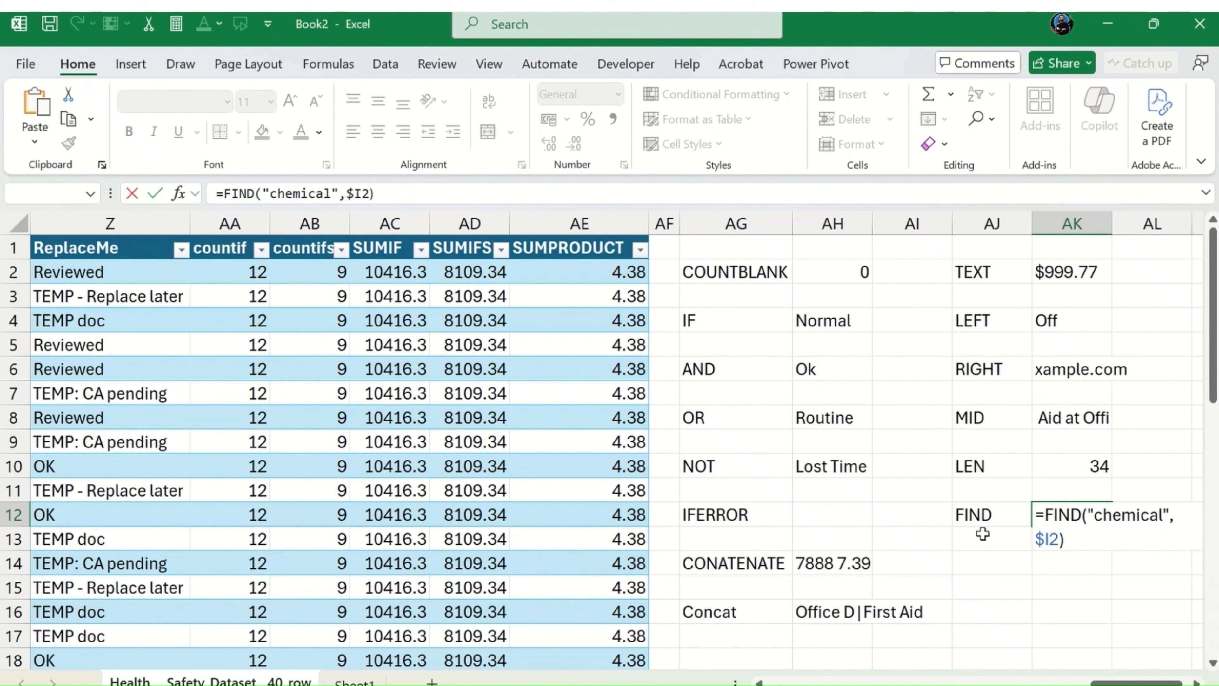
left_click(982, 534)
Step: Copy the FIND formula from AK12 down column AK through row 43
key("Up")
key("Right")
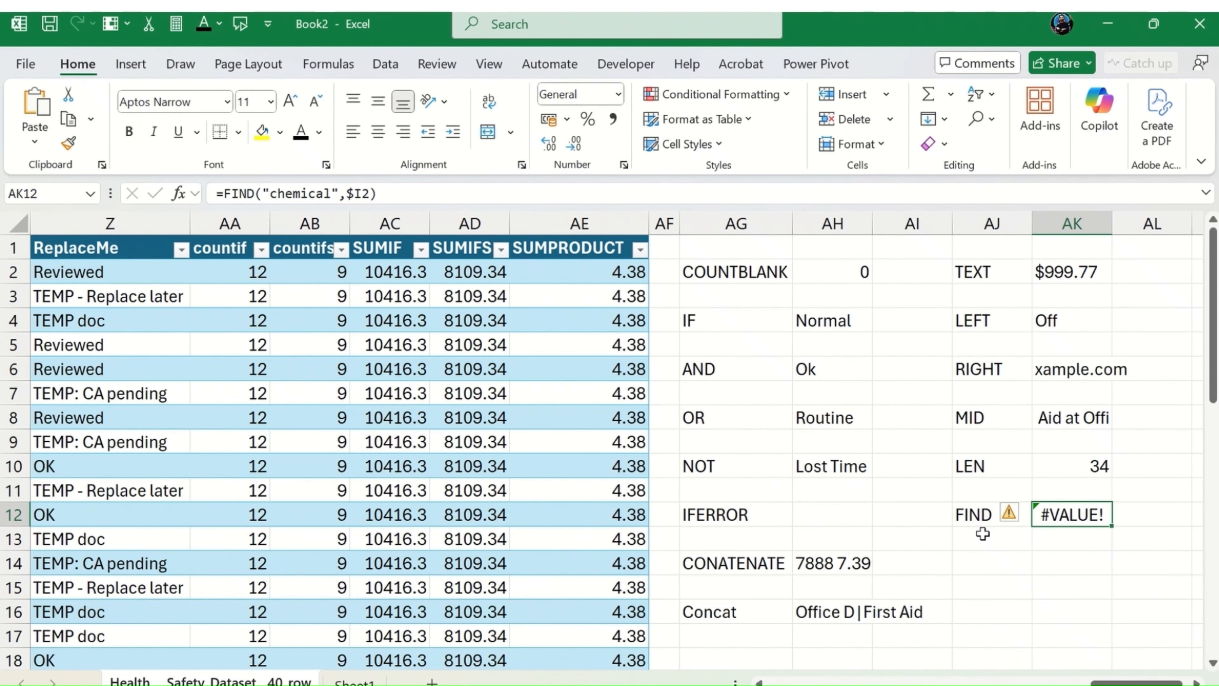
left_click_drag(1111, 526, 1072, 538)
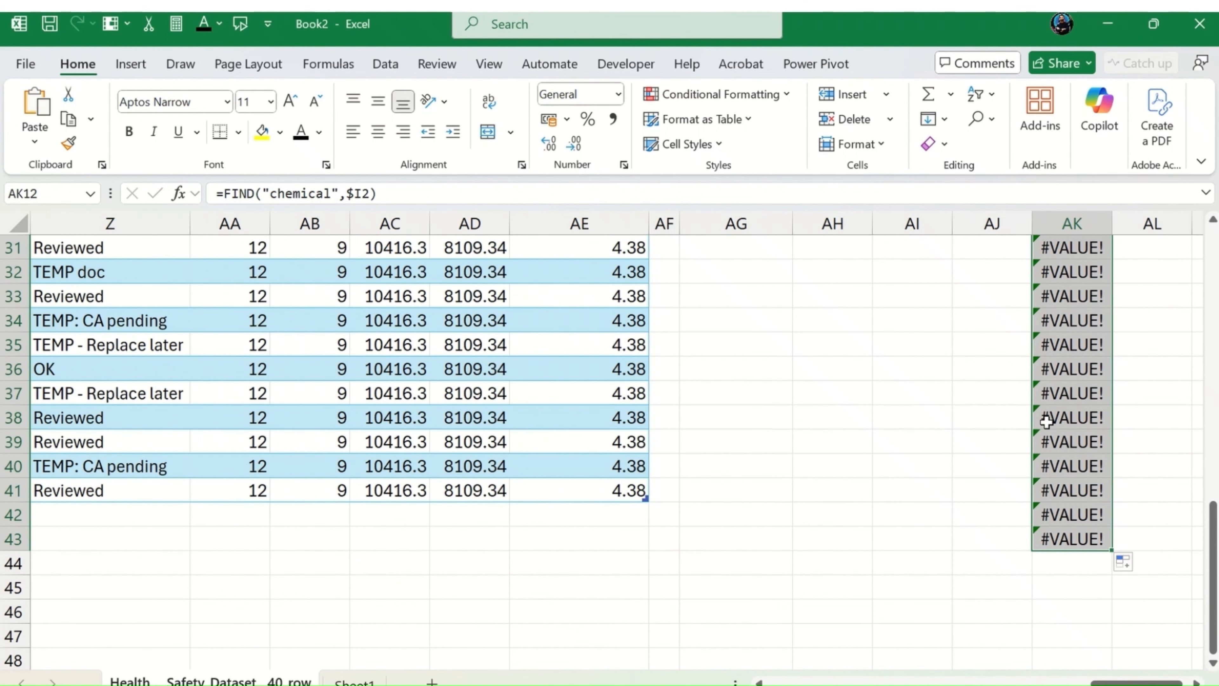
scroll(1048, 422, "up", 10)
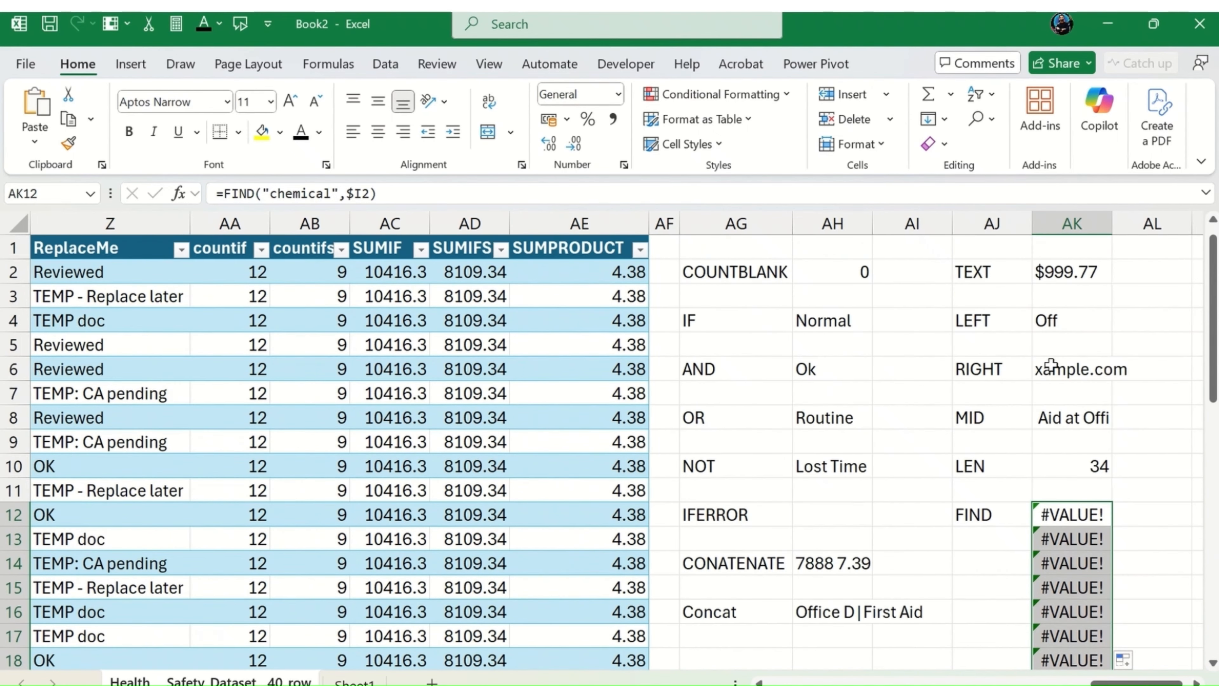
Step: Replace the word "Hazard" with "chemical" in the incident description in cell I10
left_click(500, 360)
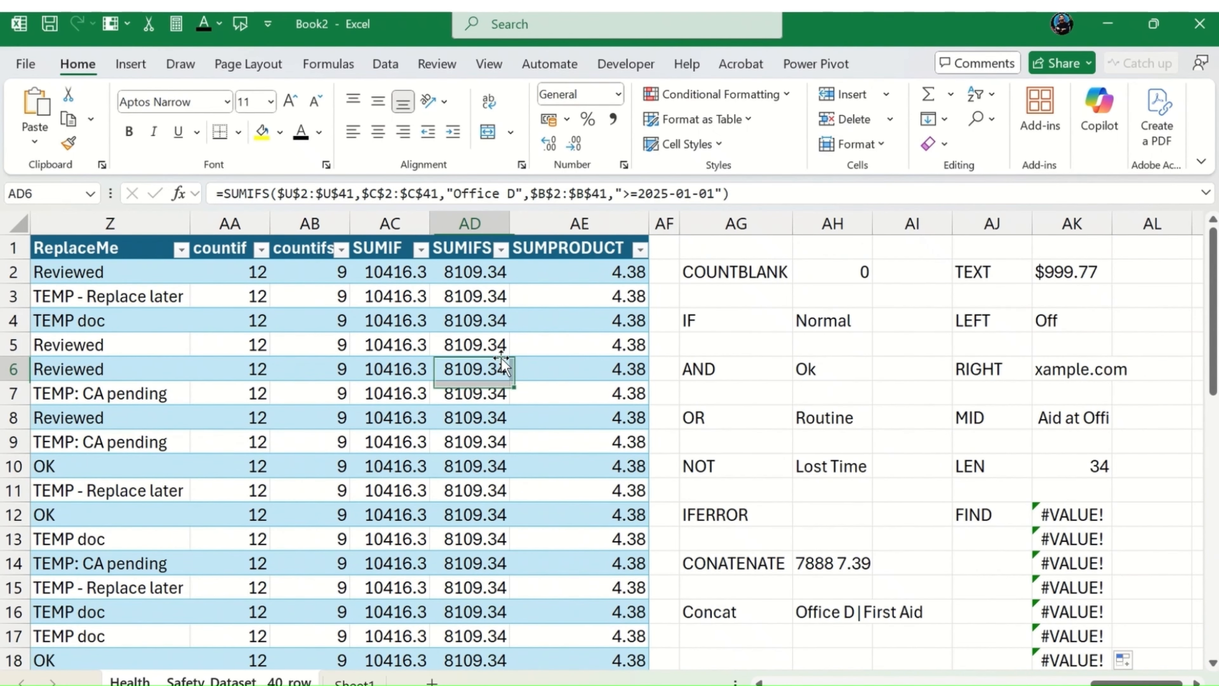
key("Left")
key("Left")
key("Left")
key("Left")
key("Left")
key("Left")
key("Left")
key("Left")
key("Left")
key("Left")
key("Left")
key("Left")
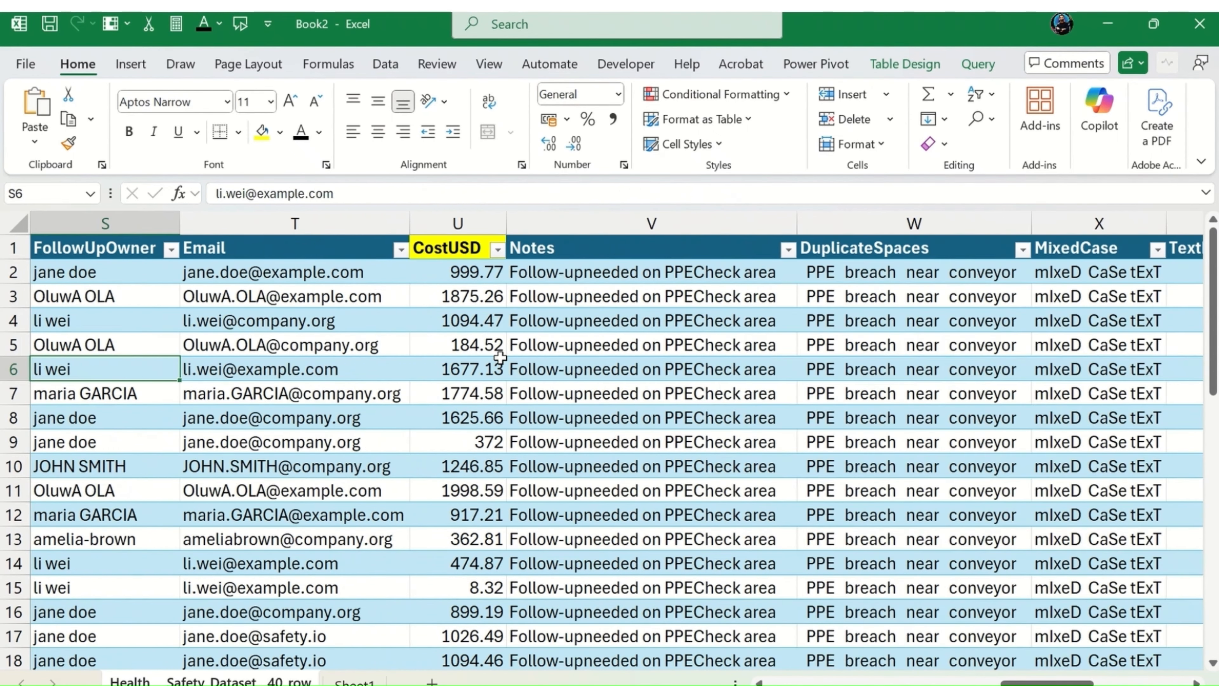
key("Left")
key("Left")
key("Left")
key("Left")
key("Left")
key("Left")
key("Left")
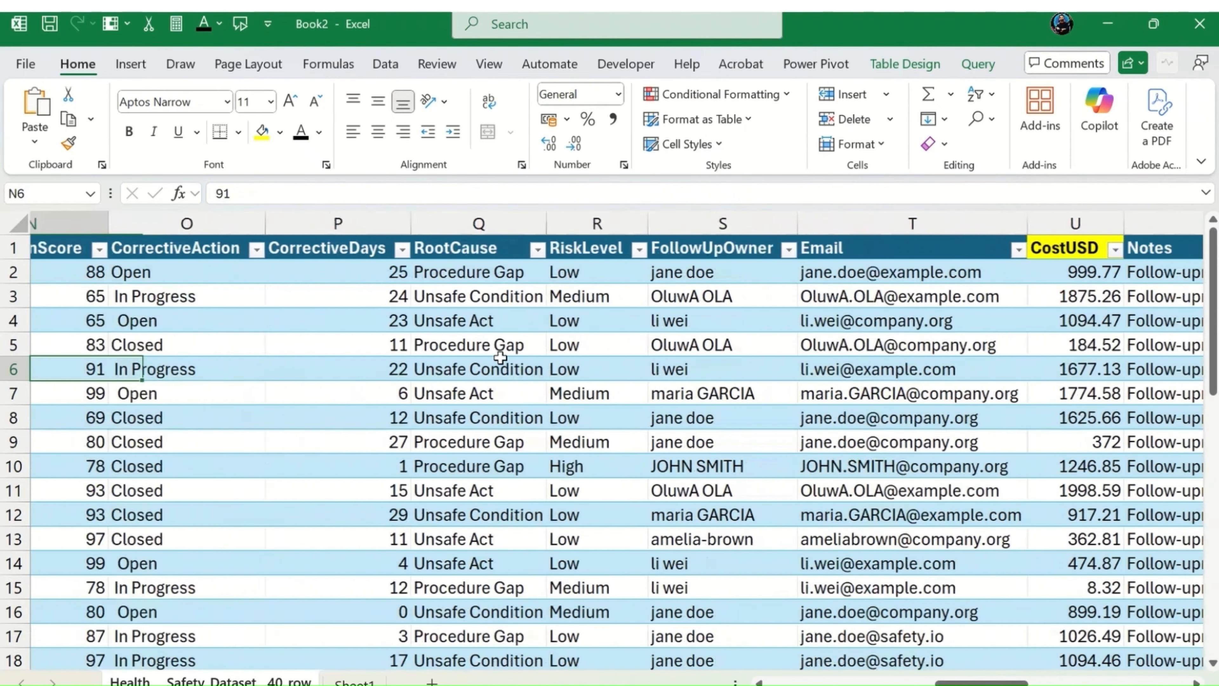
key("Left")
key("Left")
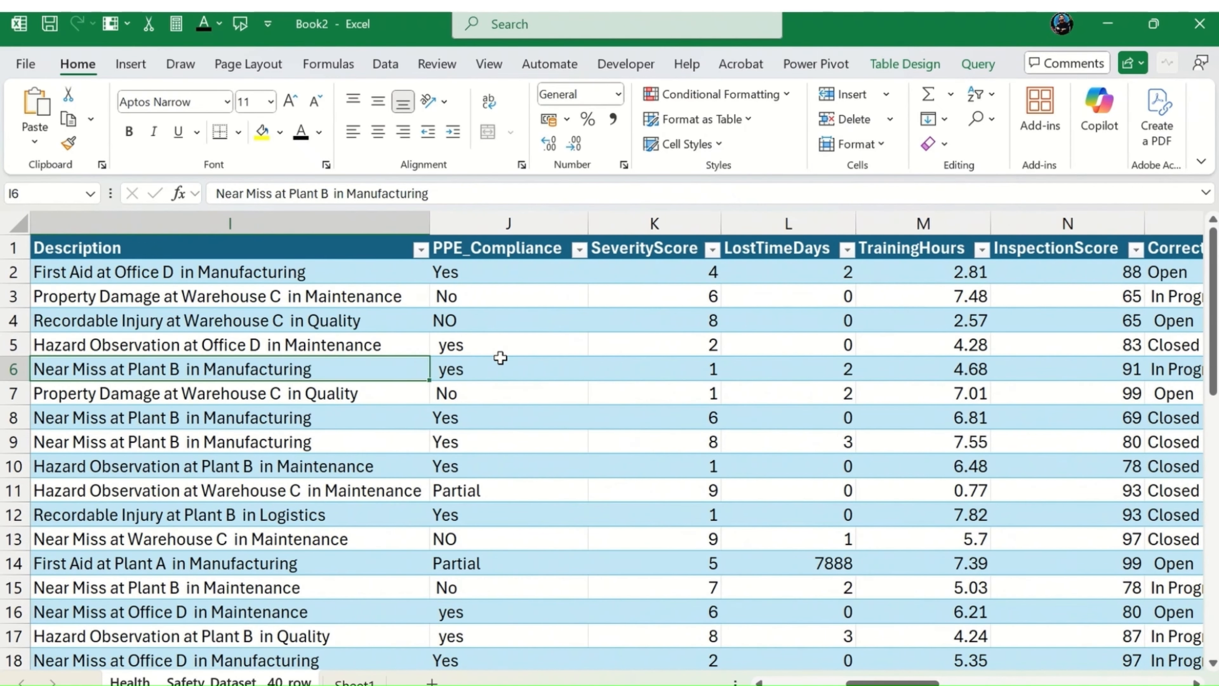
key("Left")
key("Right")
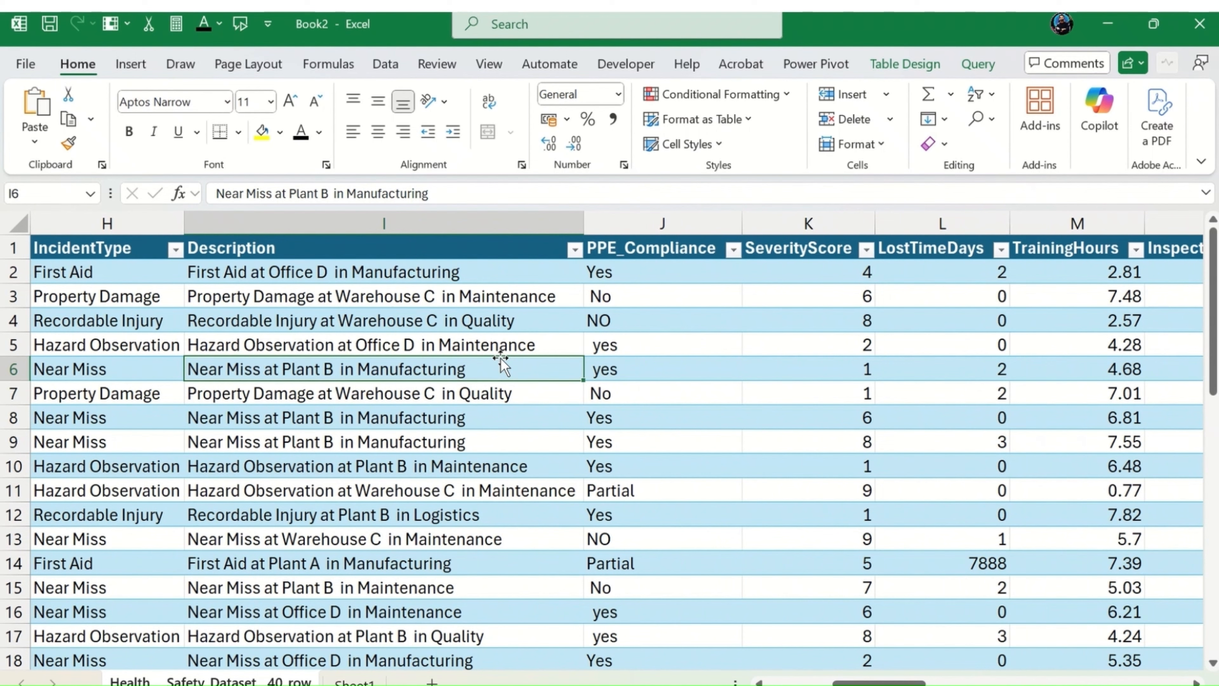
key("Down")
key("Down")
key("Down")
key("Down")
key("Down")
key("Down")
key("Down")
key("Down")
key("Down")
key("Down")
key("Down")
key("Down")
key("Down")
key("Down")
key("Down")
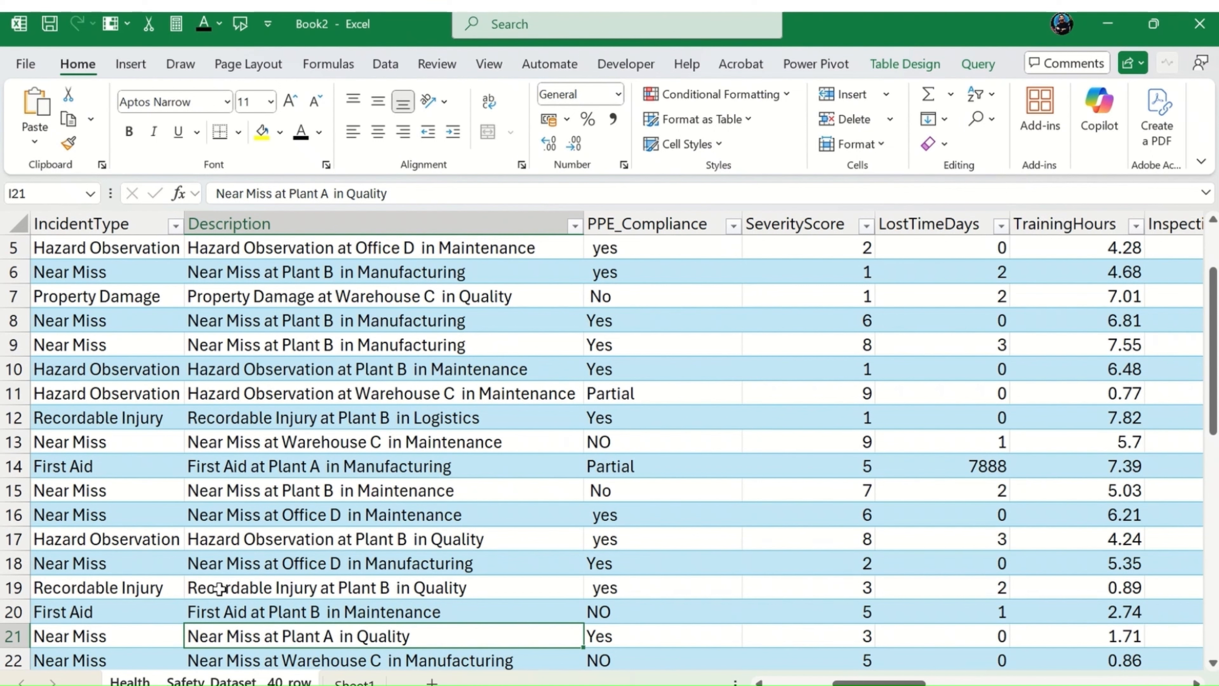
left_click(280, 583)
left_click(240, 371)
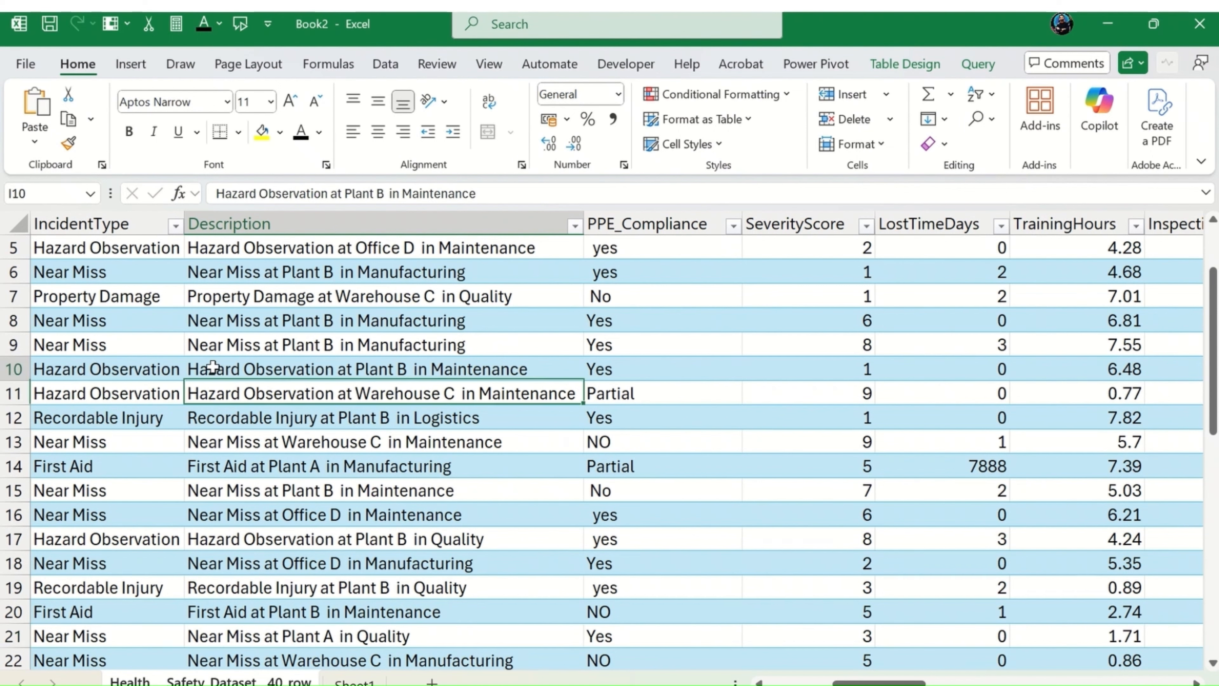
double_click(214, 368)
double_click(214, 369)
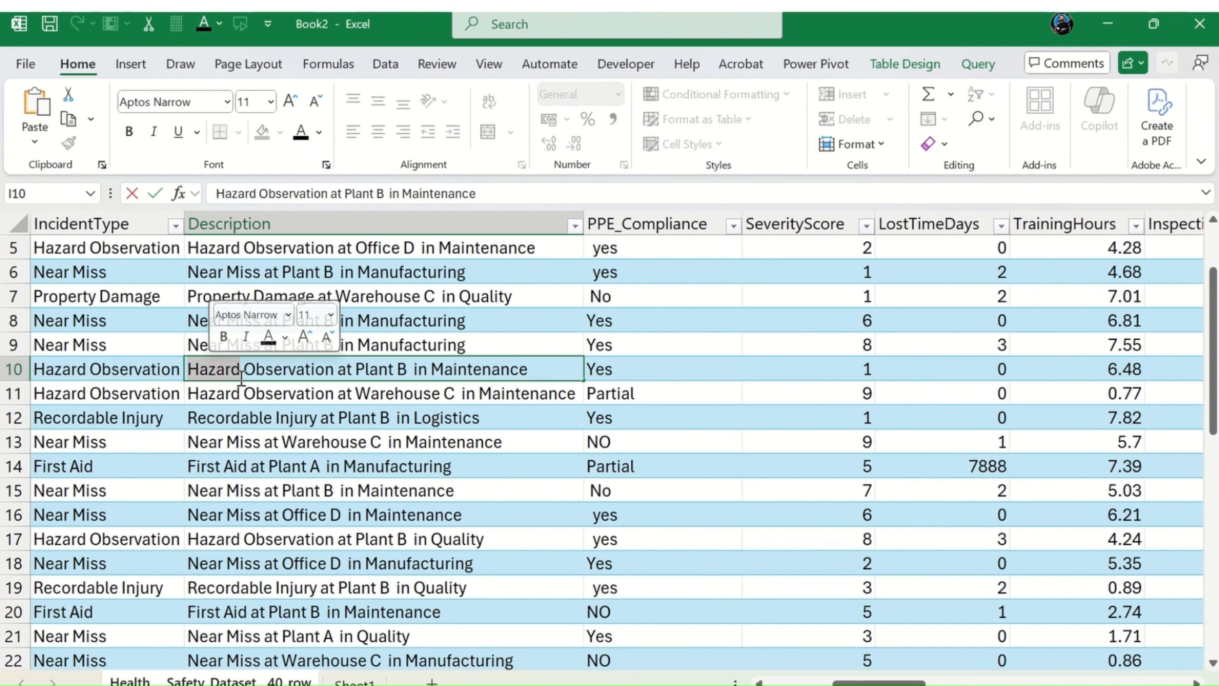
type("chemical")
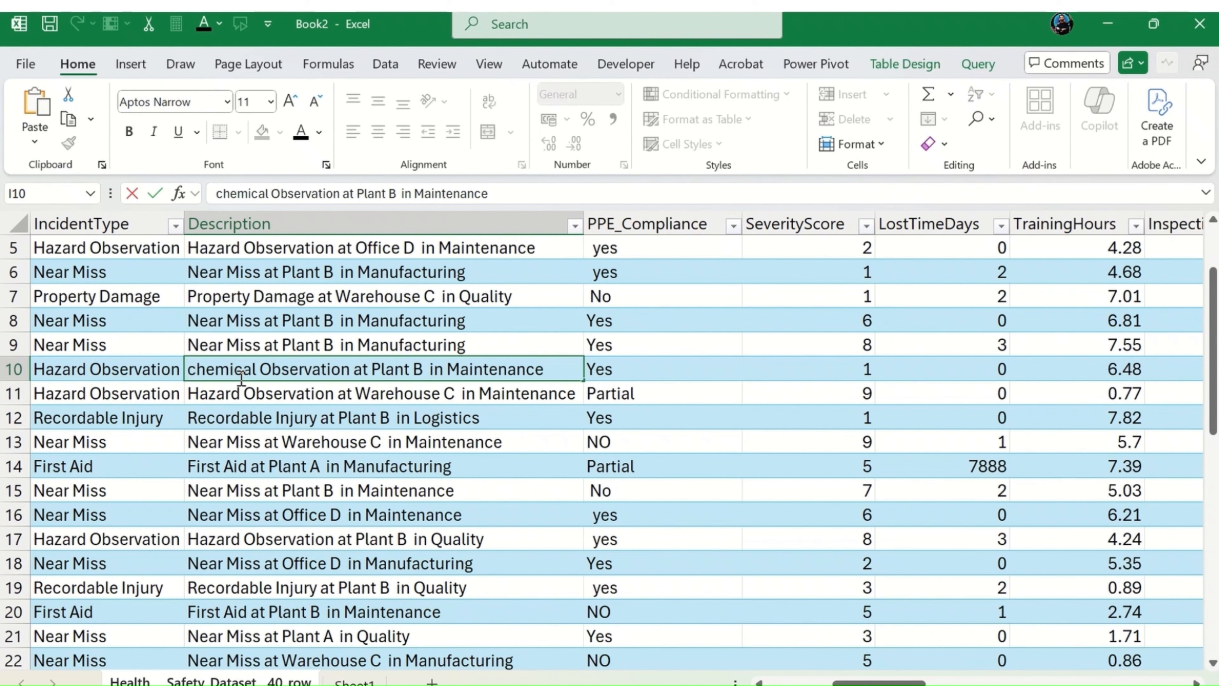
key("Return")
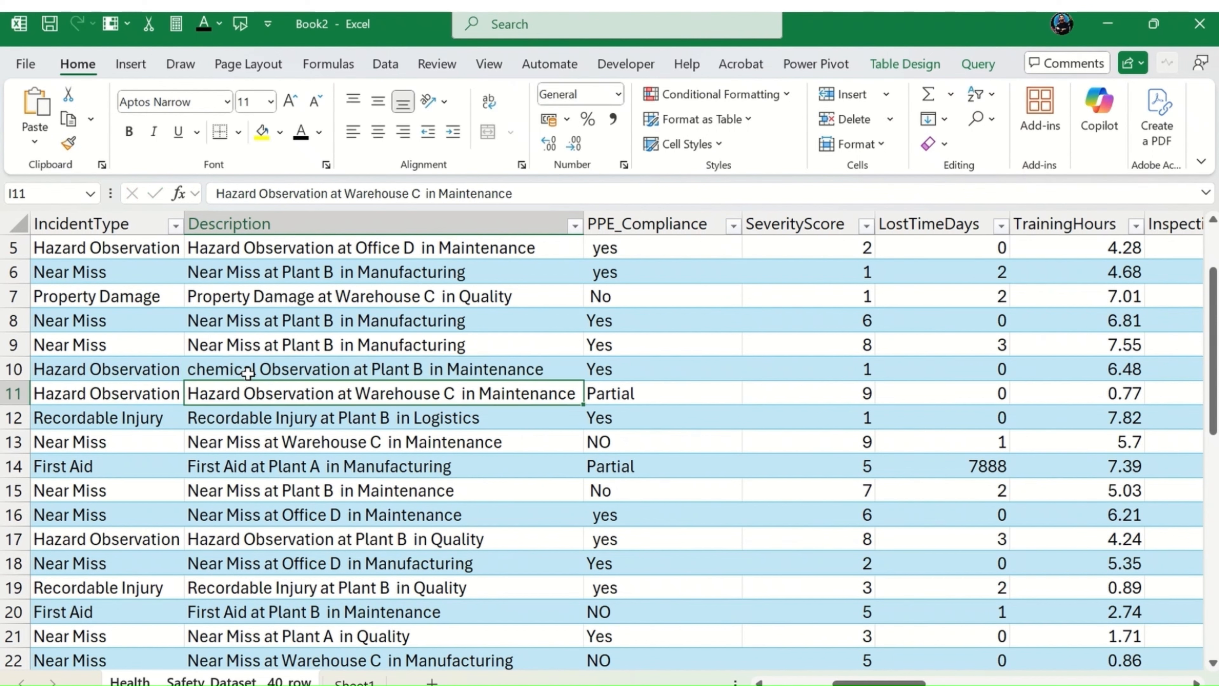
Step: Compare the copied FIND formulas and their results in column AK, checking AK14, AK12 and AK20
left_click_drag(867, 682, 1132, 682)
left_click(1099, 465)
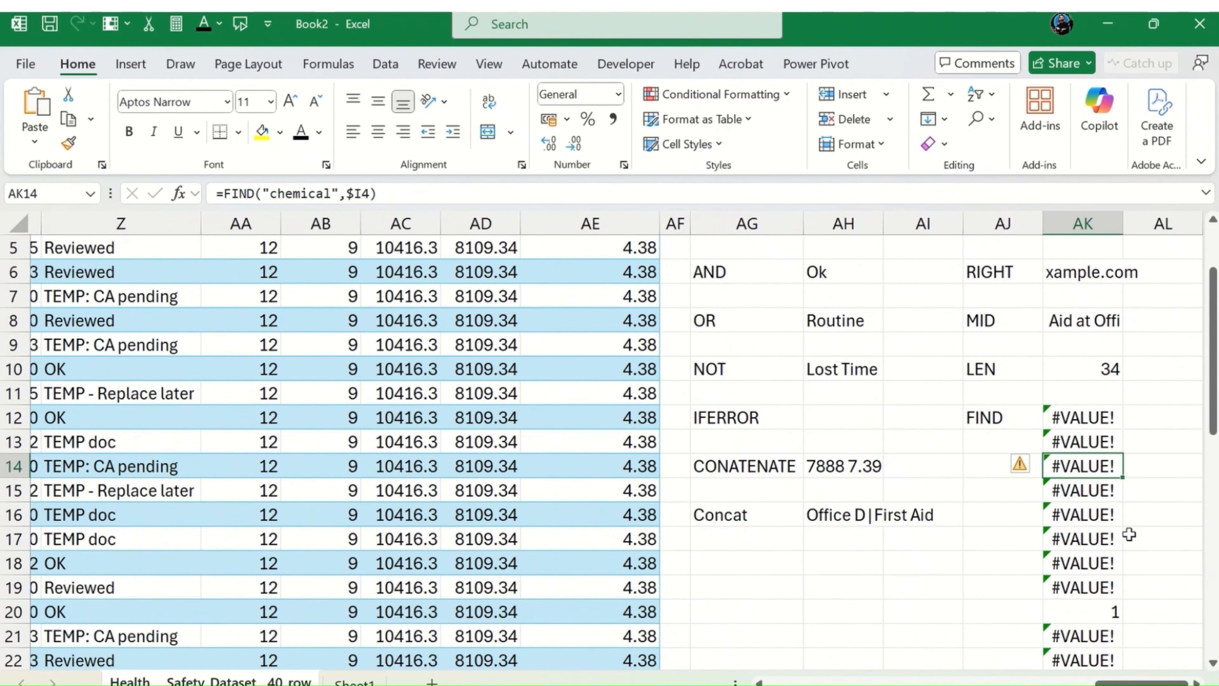
scroll(1127, 534, "down", 2)
left_click(1064, 464)
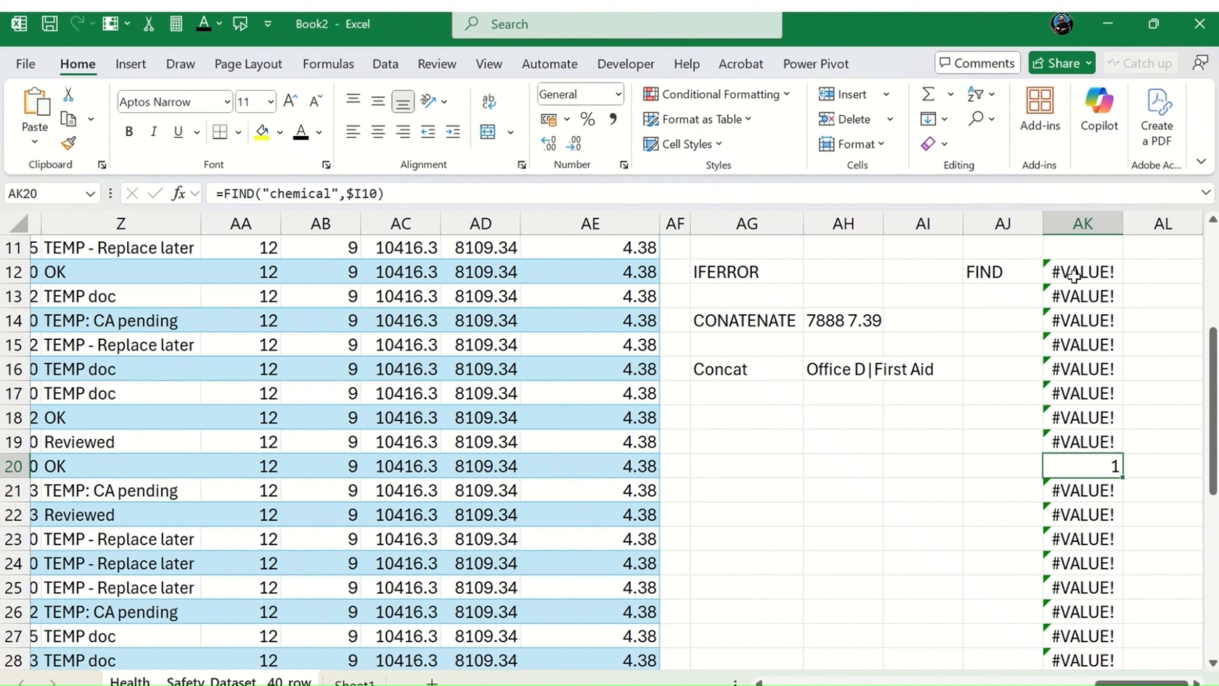
left_click(1086, 267)
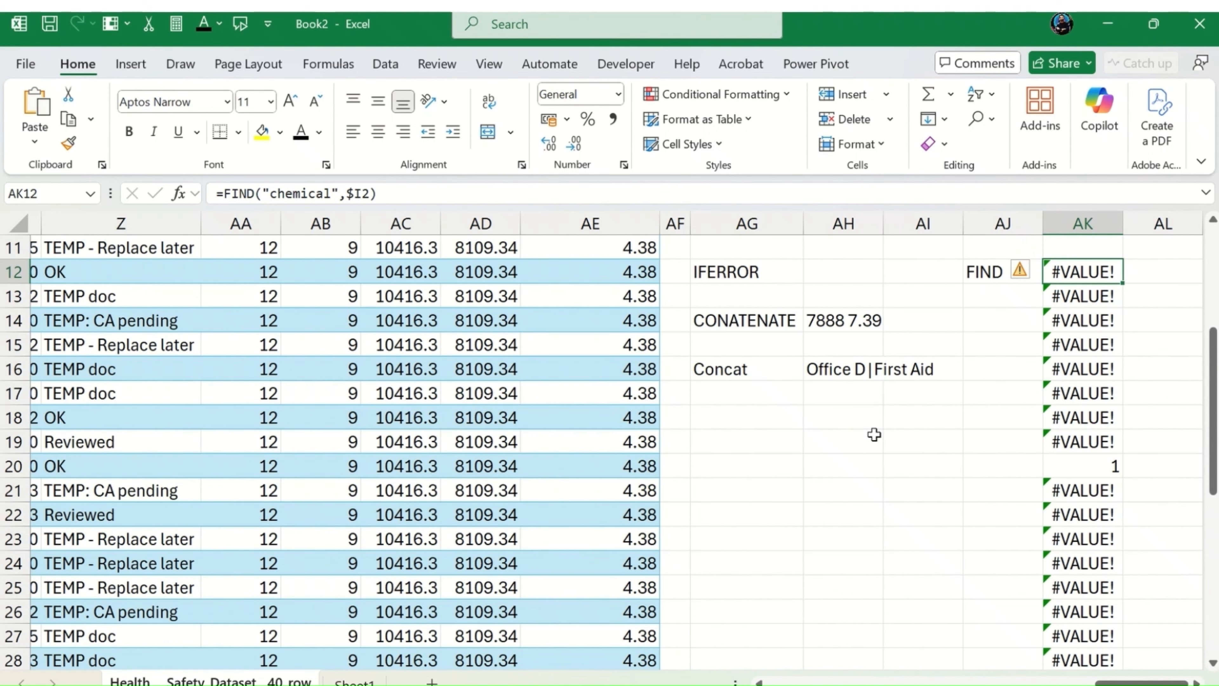
left_click(1061, 465)
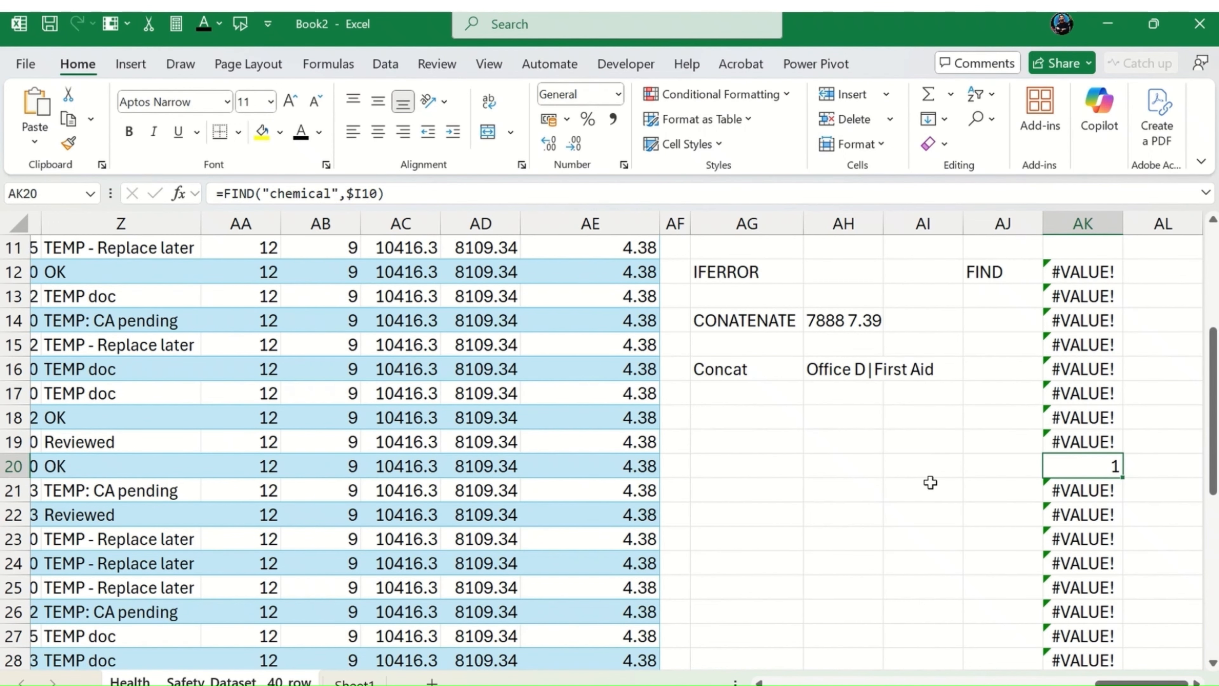
left_click_drag(1117, 683, 1112, 683)
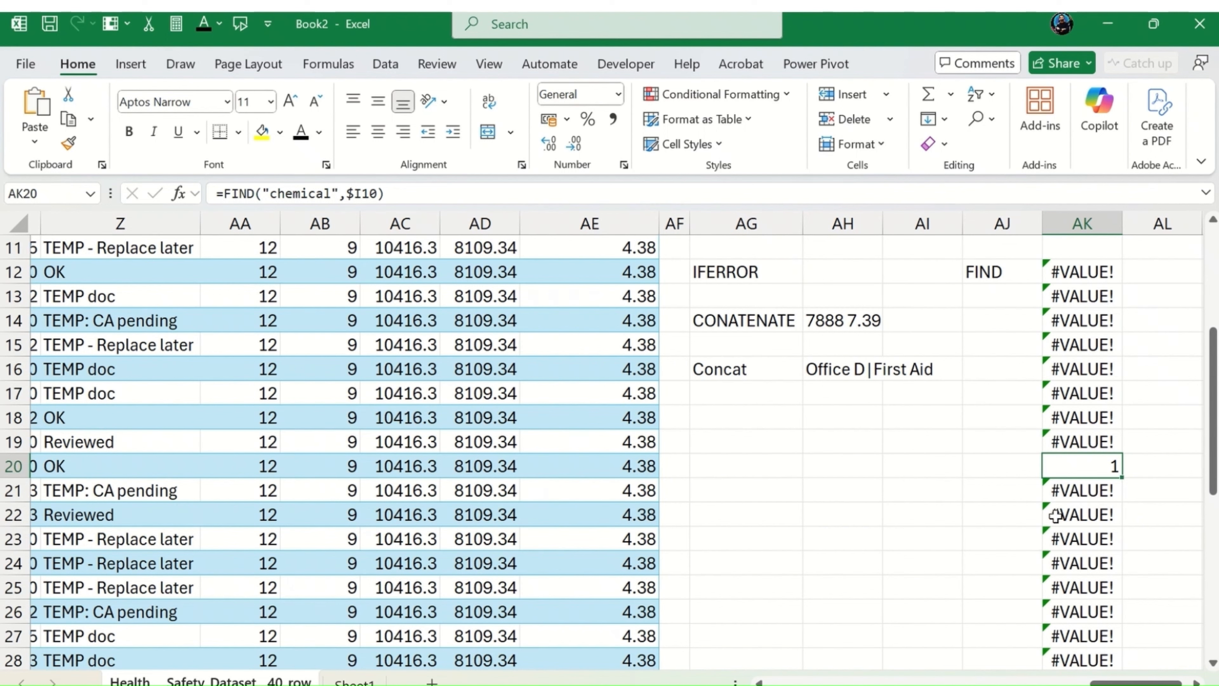
Step: Clear the copied FIND formulas from AK13 downward, keeping only the original in AK12, and select AJ14
left_click(1096, 291)
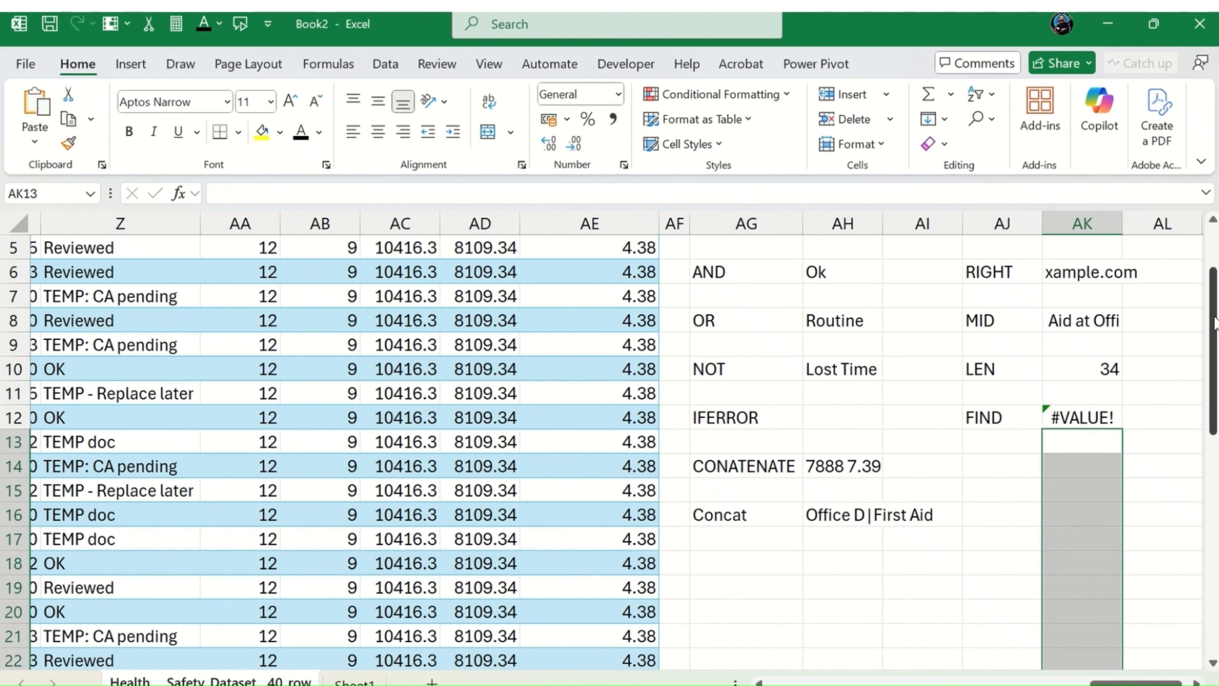
key("Up")
key("Left")
key("Down")
key("Down")
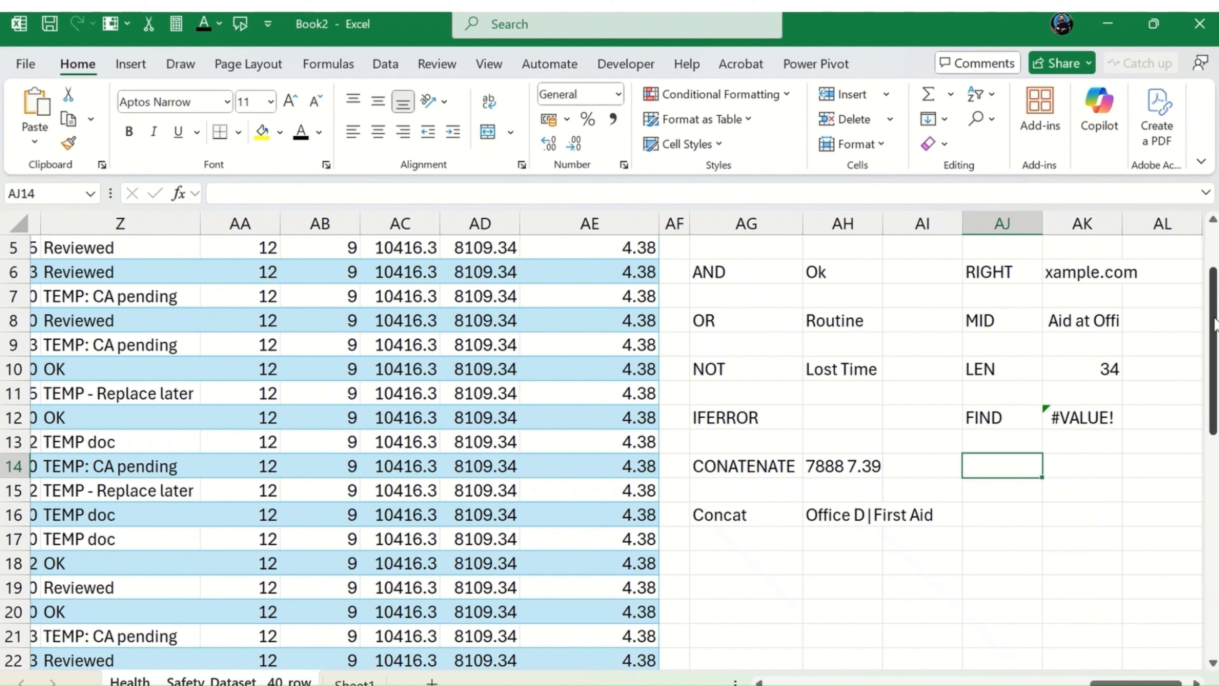
Step: Enter the formula =SEARCH("chemical",$I2) in AJ14, two rows below the FIND label
type("=")
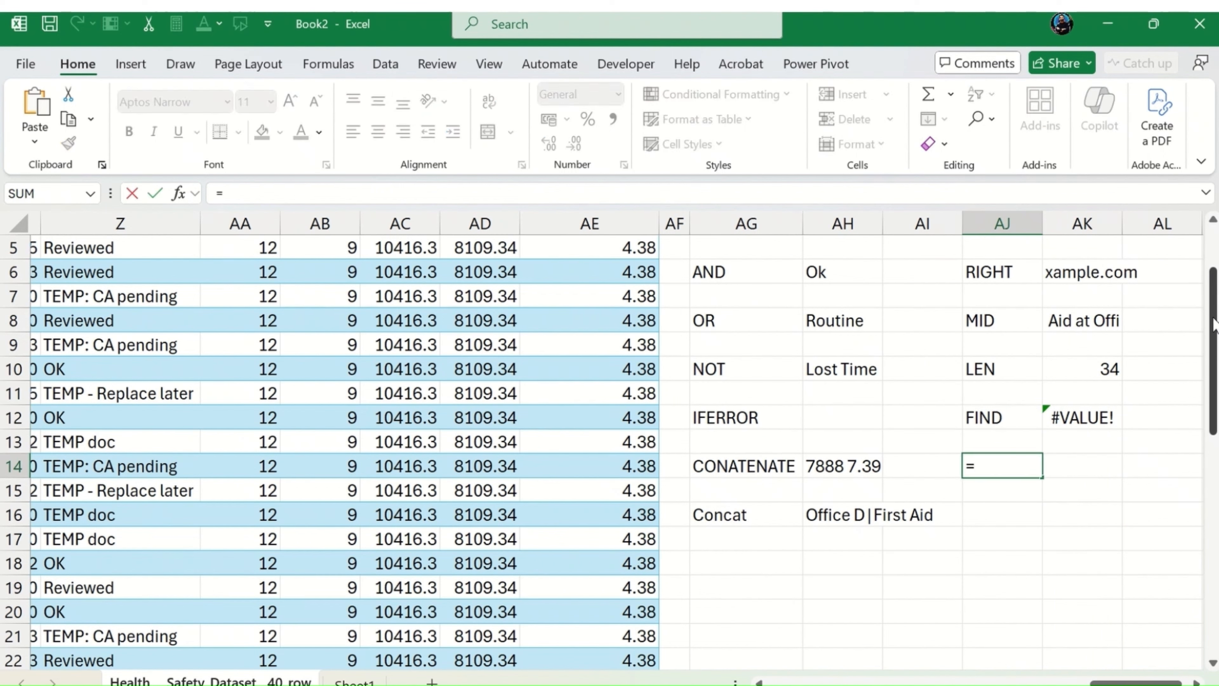
type("sear")
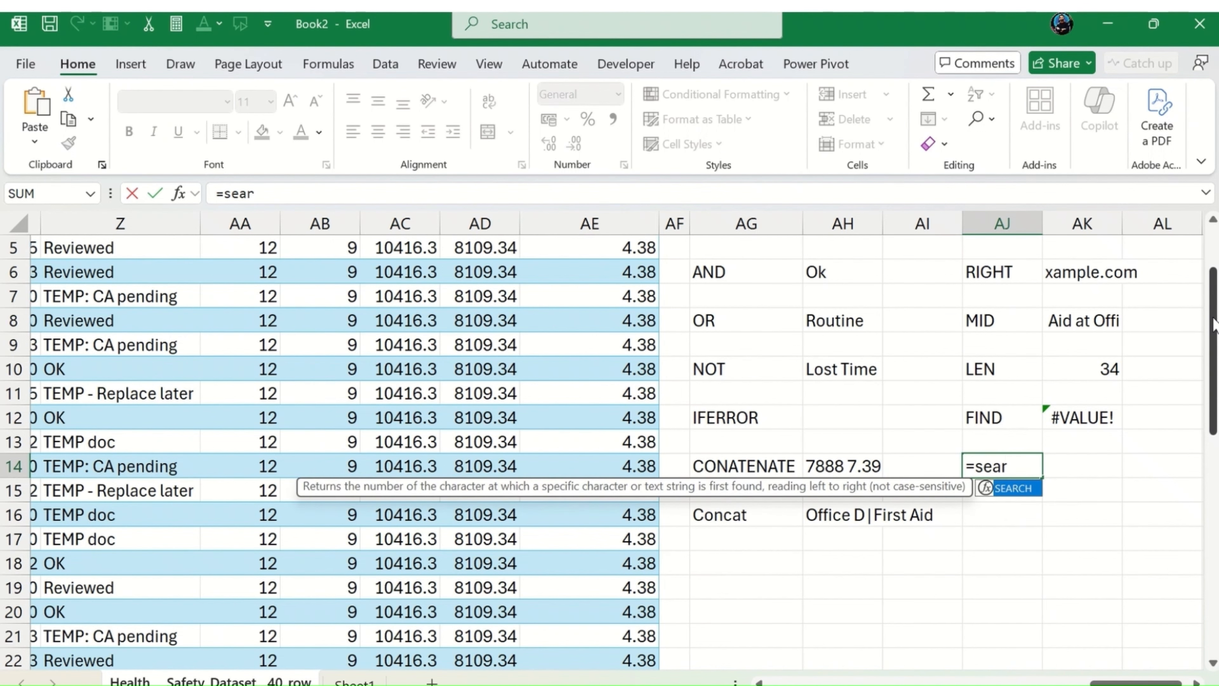
key("Tab")
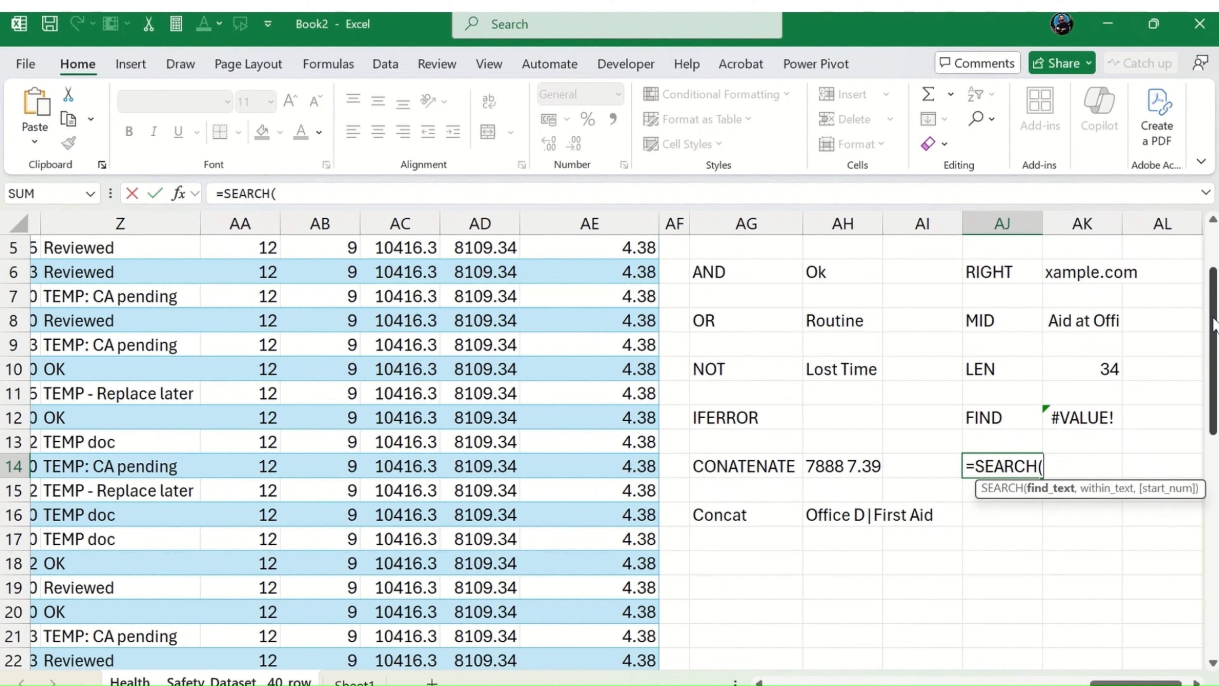
type("\"chee")
key("BackSpace")
type("mica")
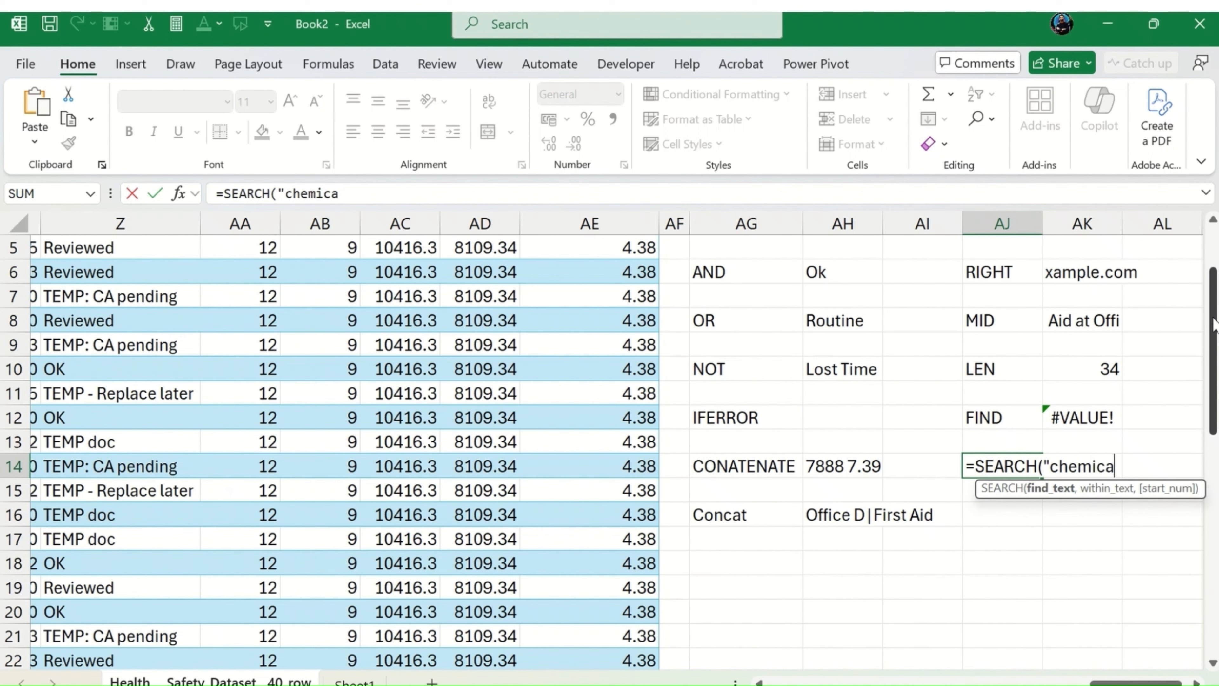
type("l\",")
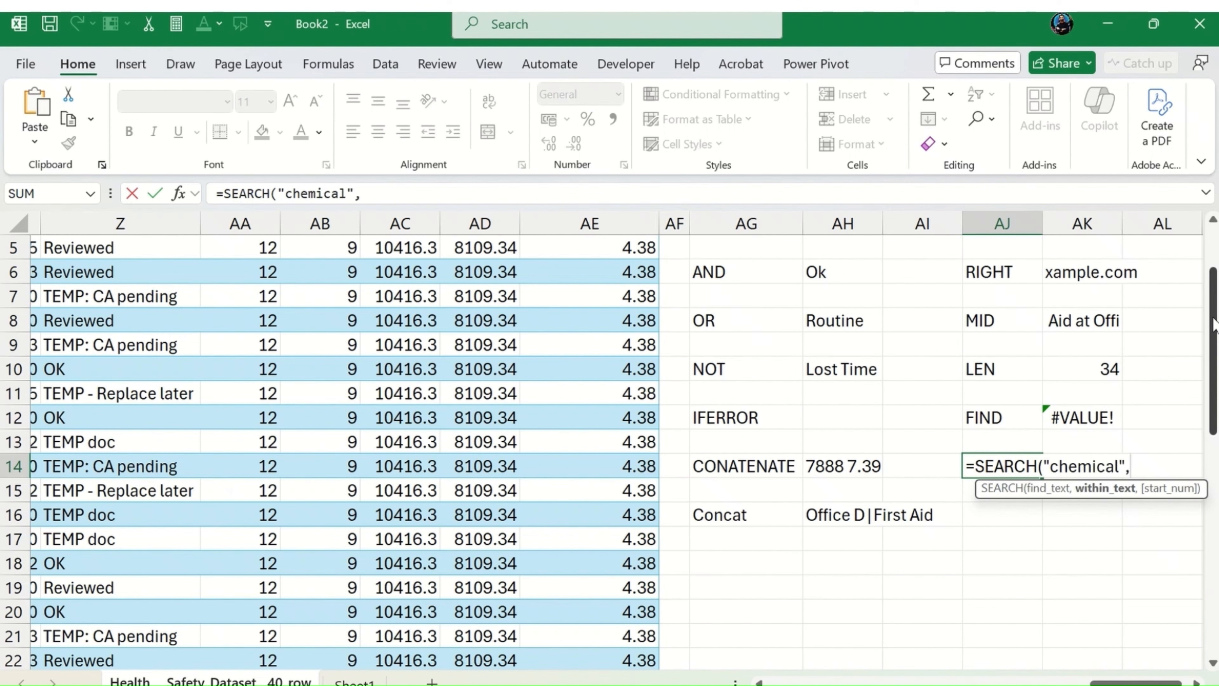
type("$i")
key("BackSpace")
type("I2)")
key("Return")
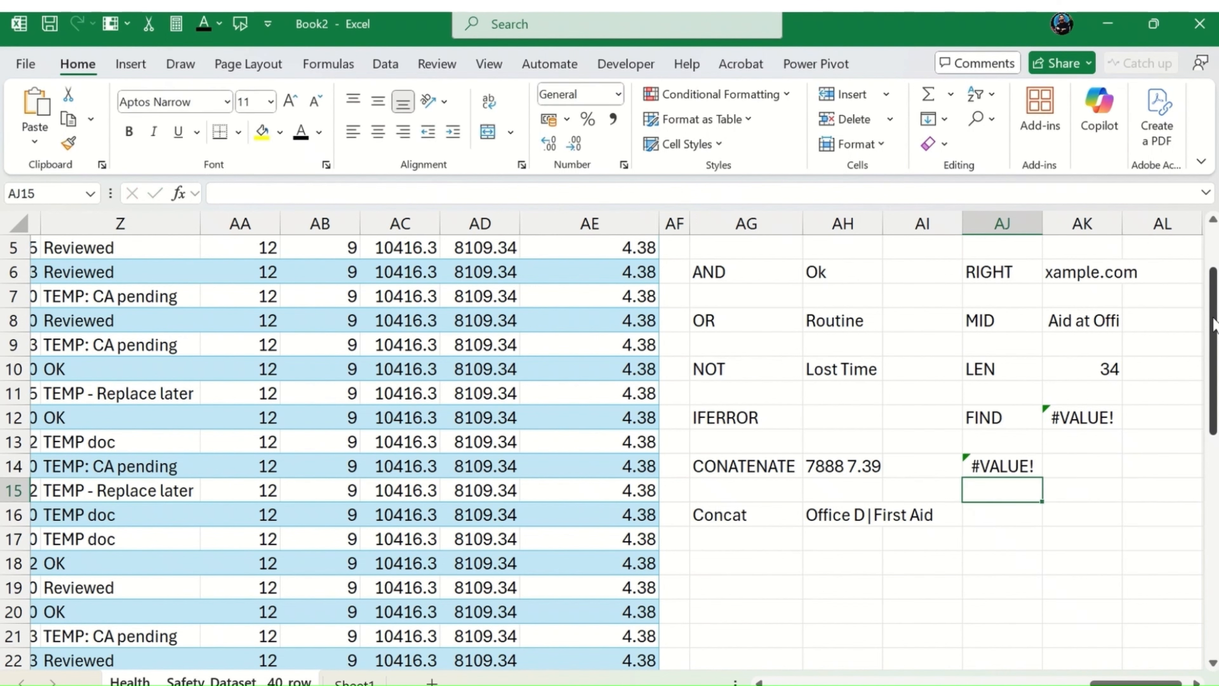
Step: Copy the SEARCH formula from AJ14 down column AJ past row 28
key("Up")
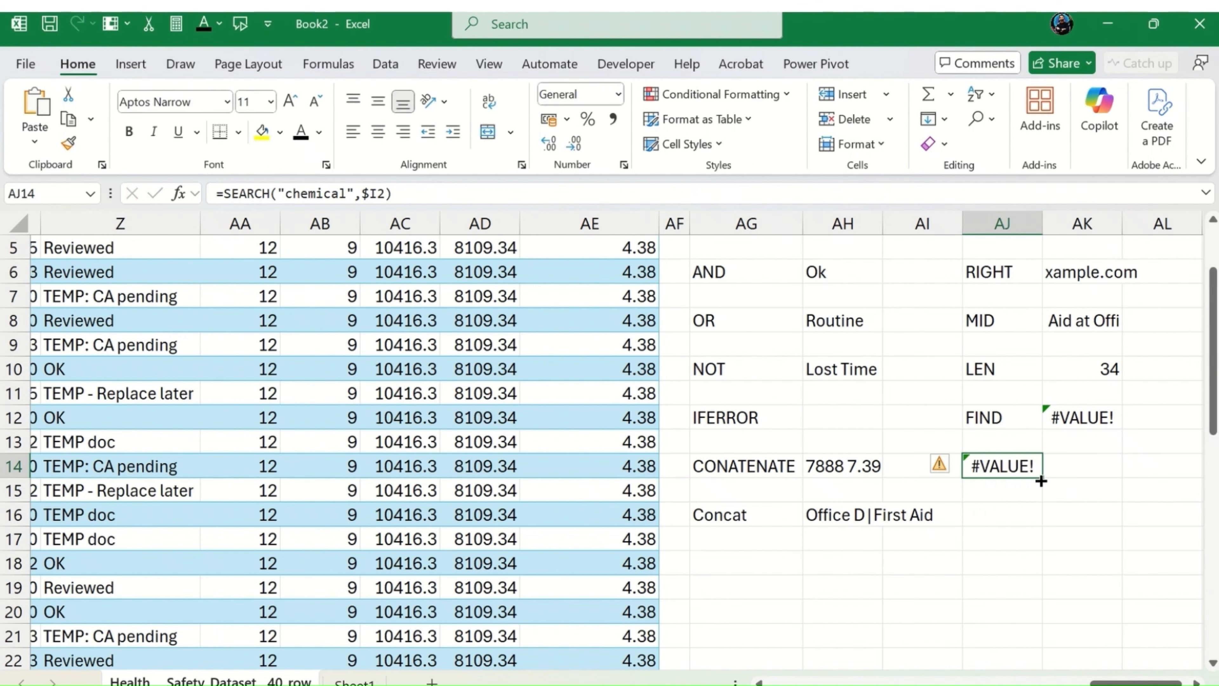
left_click_drag(1042, 477, 1040, 619)
scroll(1035, 547, "up", 6)
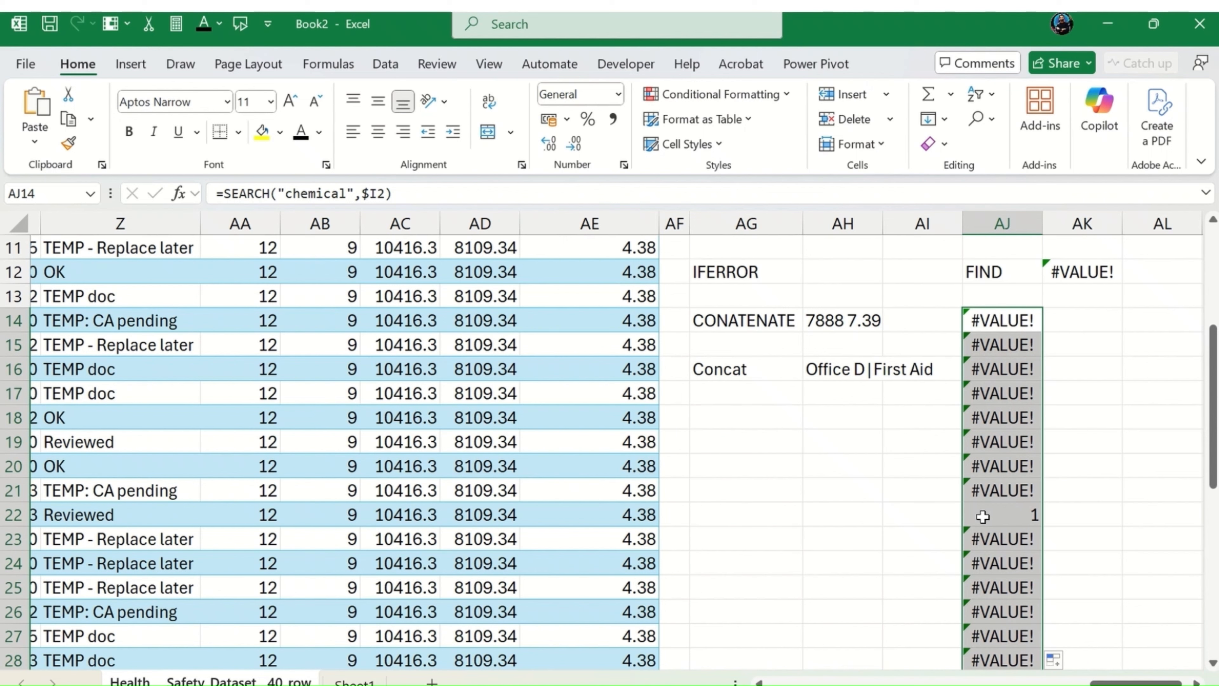
Step: Move the block of SEARCH formulas from column AJ to column AK, starting at AK14
key("ctrl+x")
key("Right")
key("ctrl+v")
Step: Enter the label Search in AJ14 beside the first SEARCH formula
key("Left")
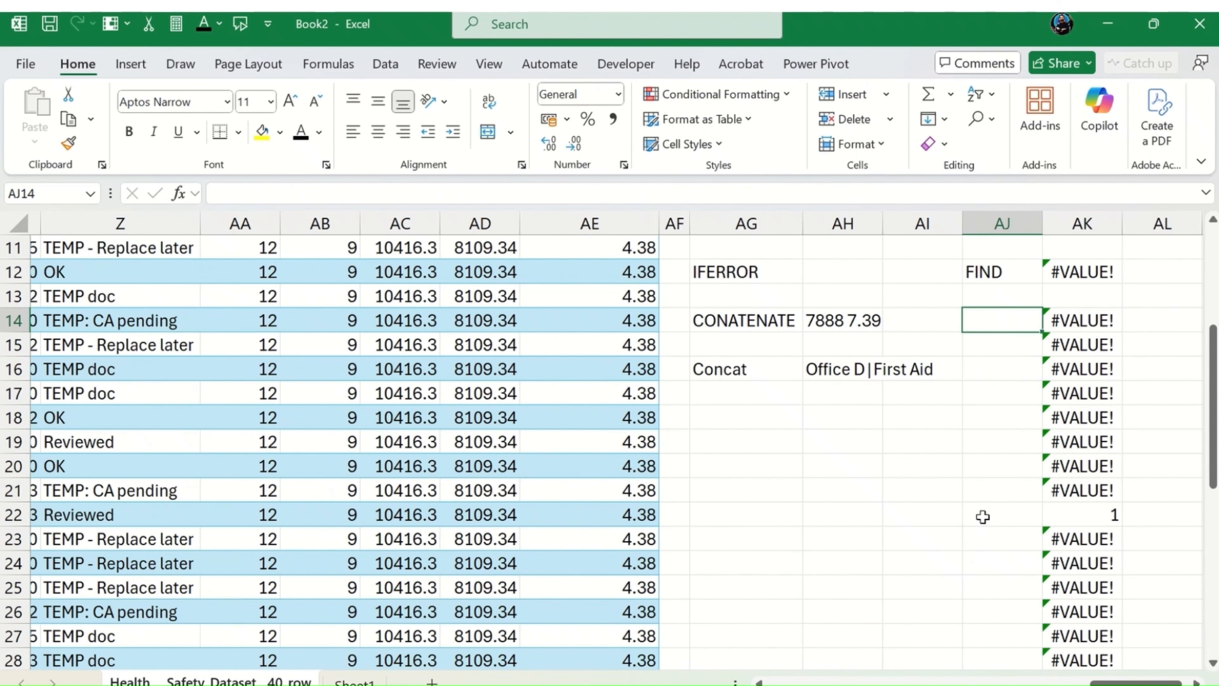
type("Search")
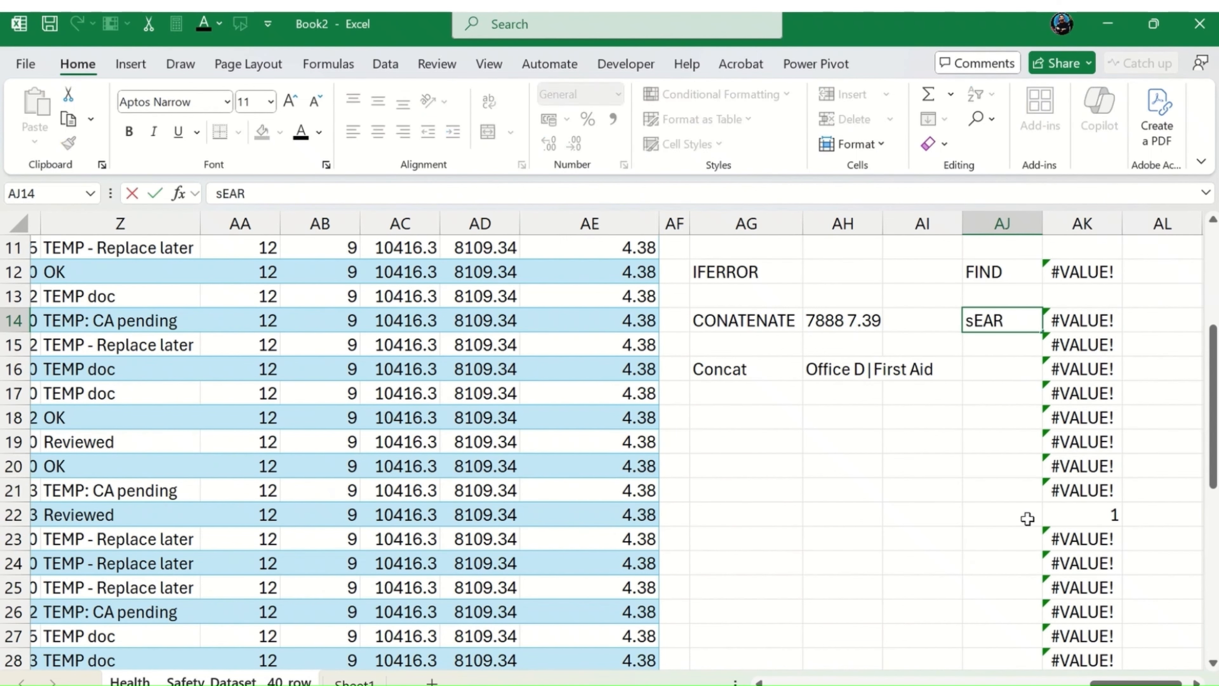
key("Return")
key("Right")
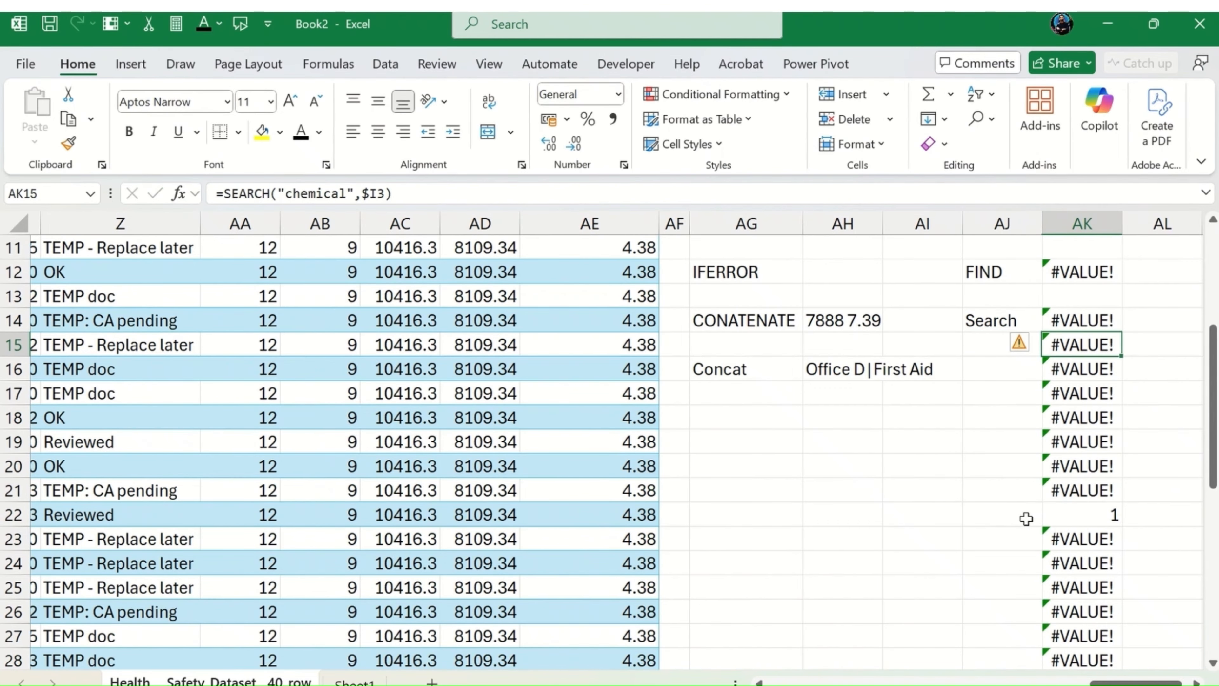
Step: Clear the copied SEARCH formulas from AK15 downward, keeping only the one in AK14
key("ctrl+shift+Down")
key("Delete")
scroll(1022, 516, "up", 7)
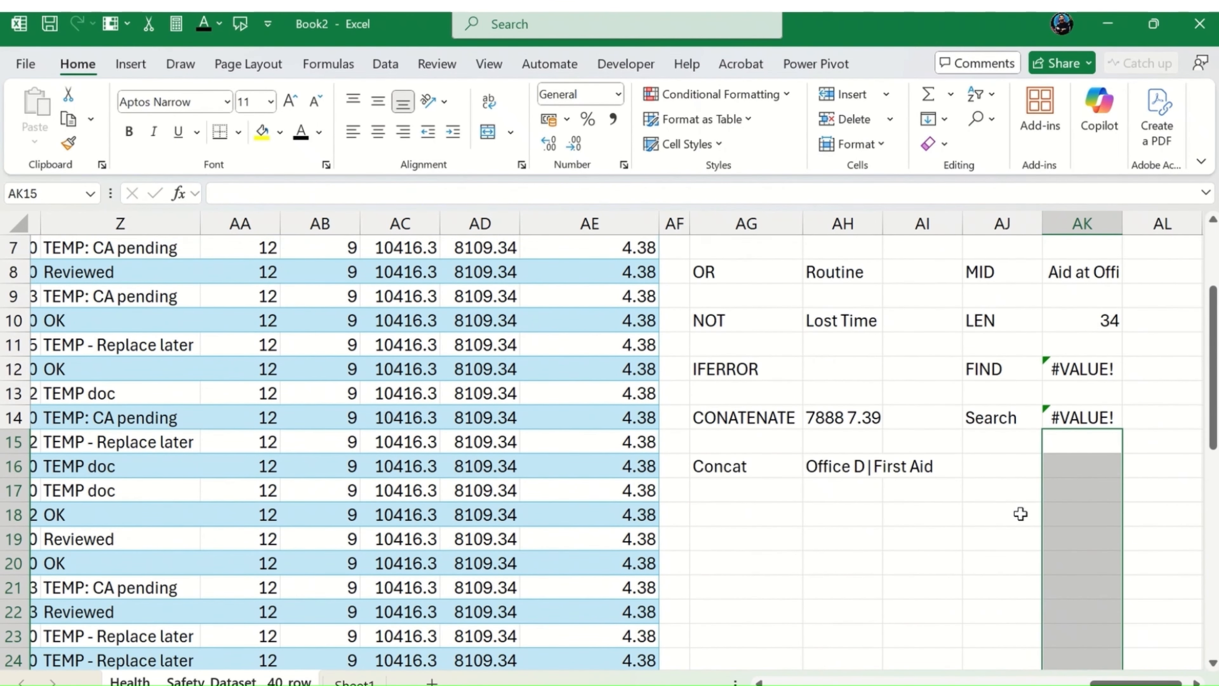
Step: Examine the ReplaceMe column around row 18 for a text value suited to a substitution example
key("Left")
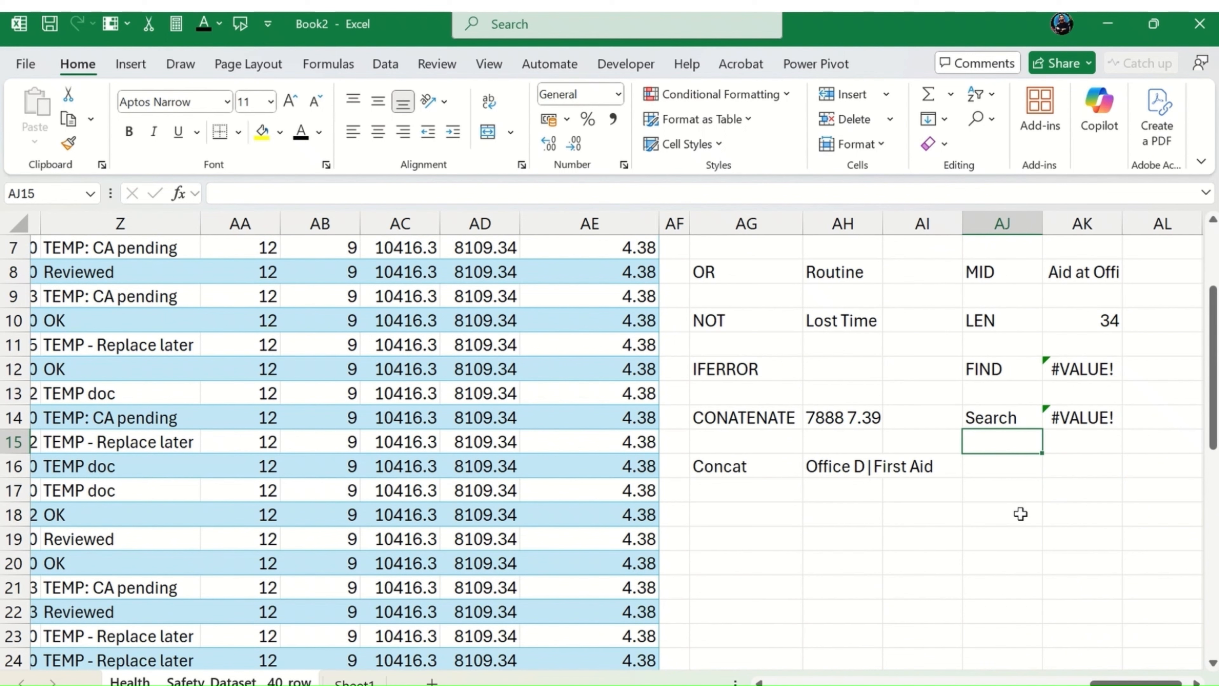
key("Down")
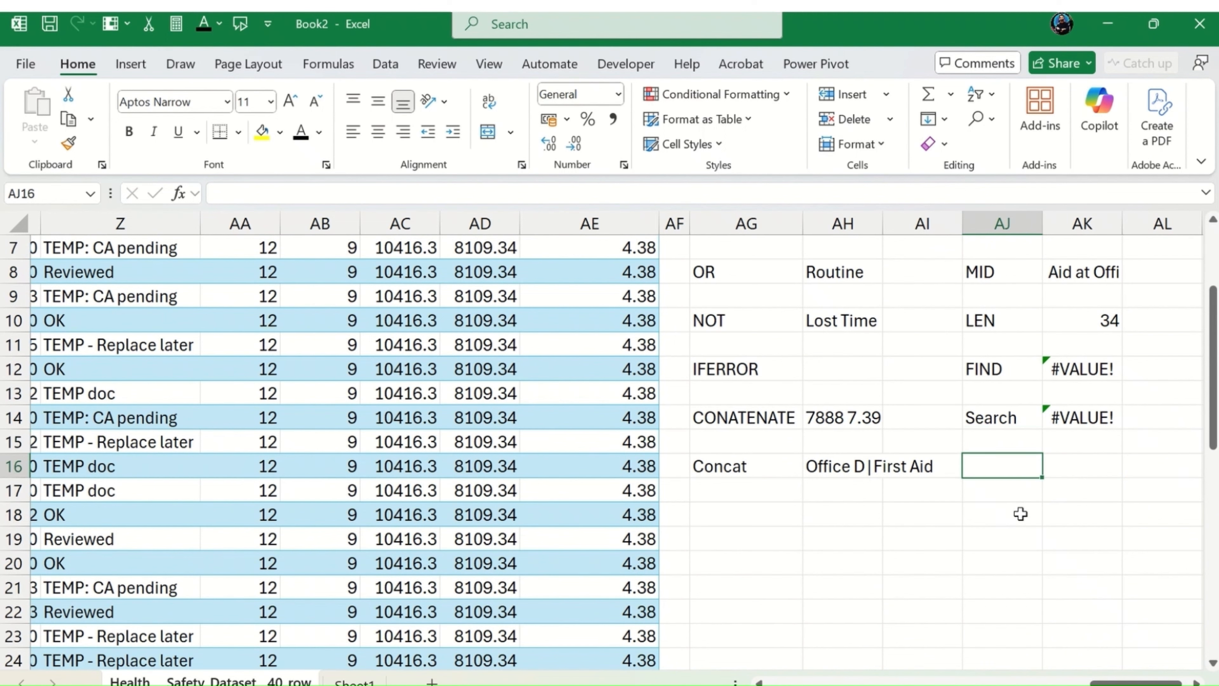
key("Left")
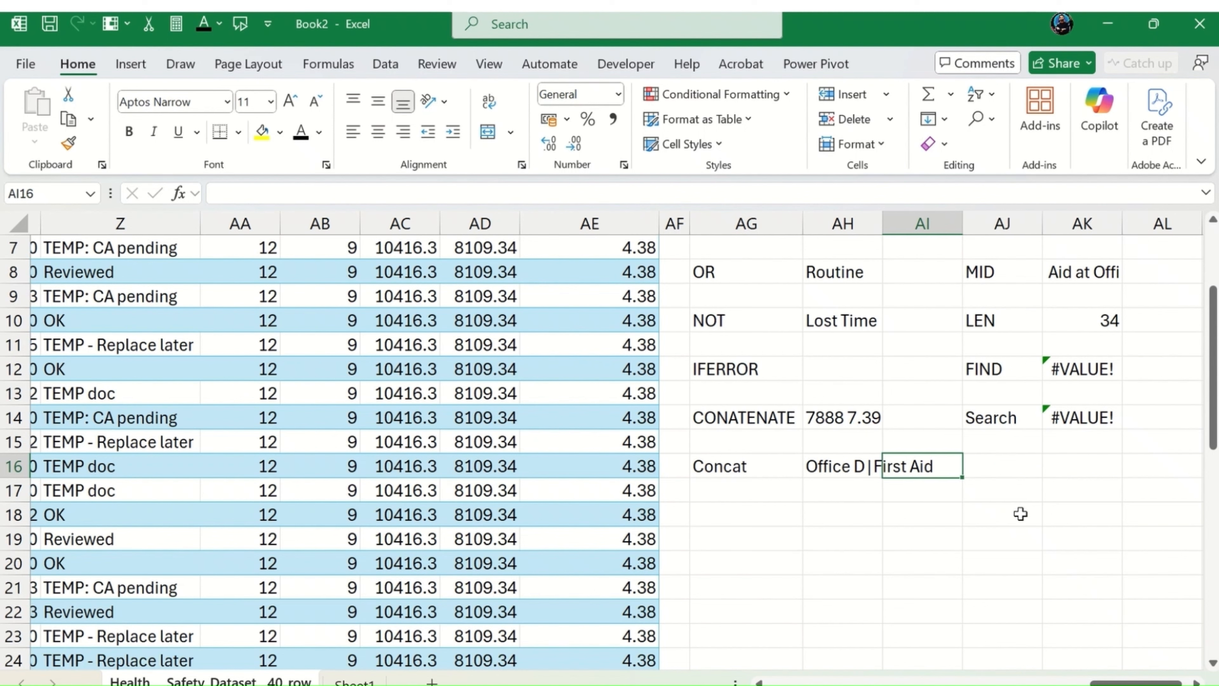
key("Right")
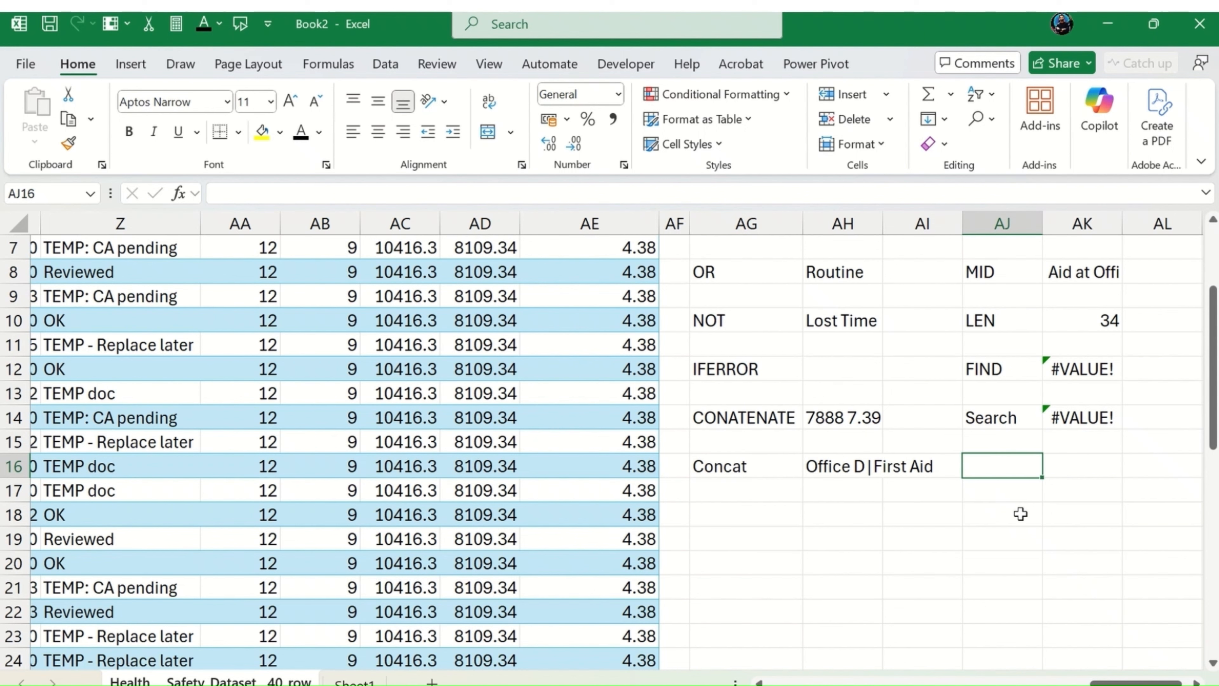
key("Left")
key("Left")
key("Left")
key("Left")
key("Left")
key("Left")
key("Left")
key("Left")
key("Left")
key("Left")
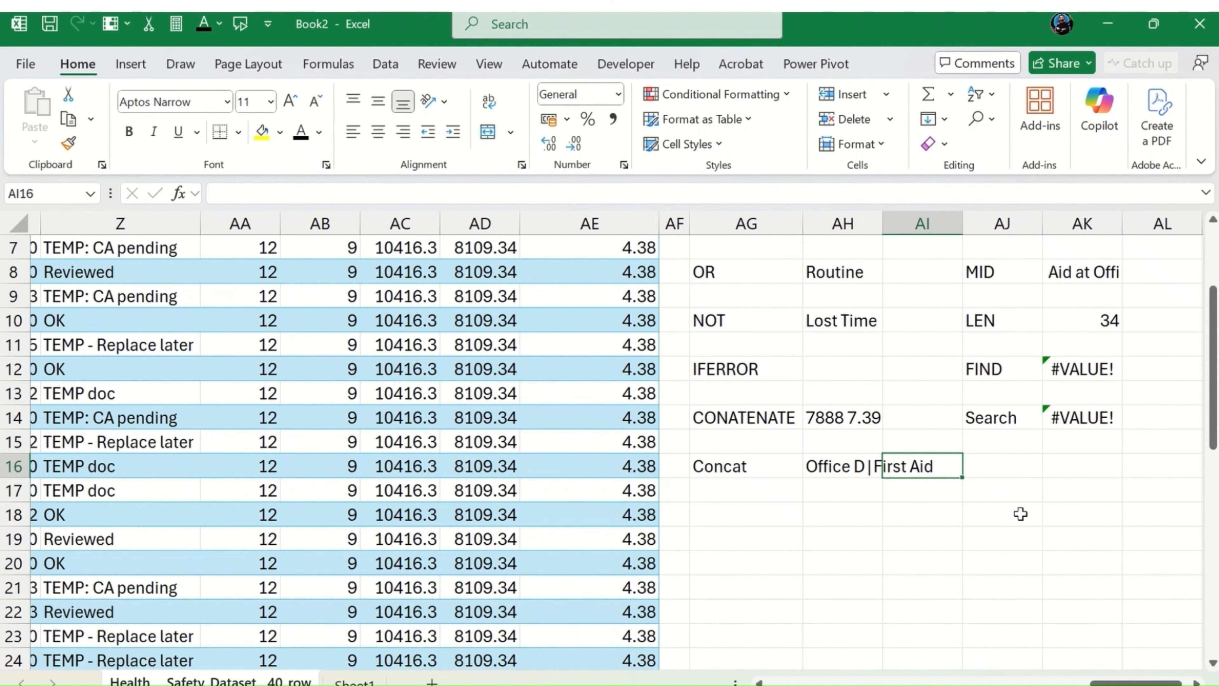
key("Left")
key("Down")
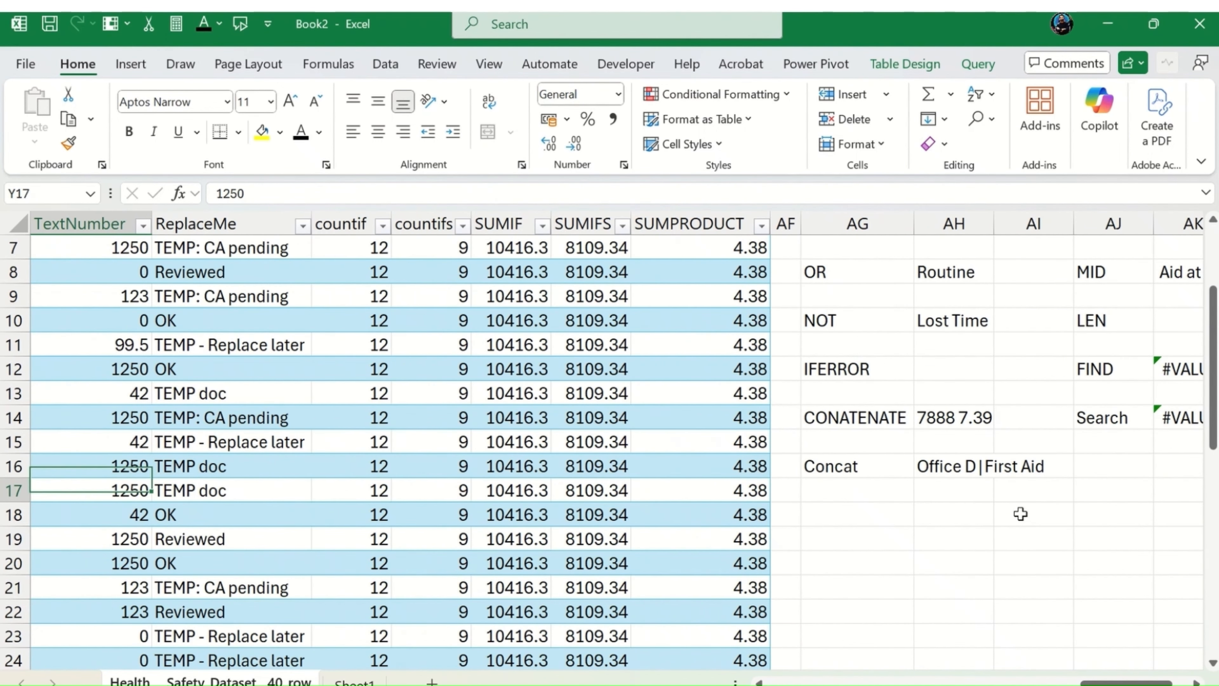
key("Right")
key("Down")
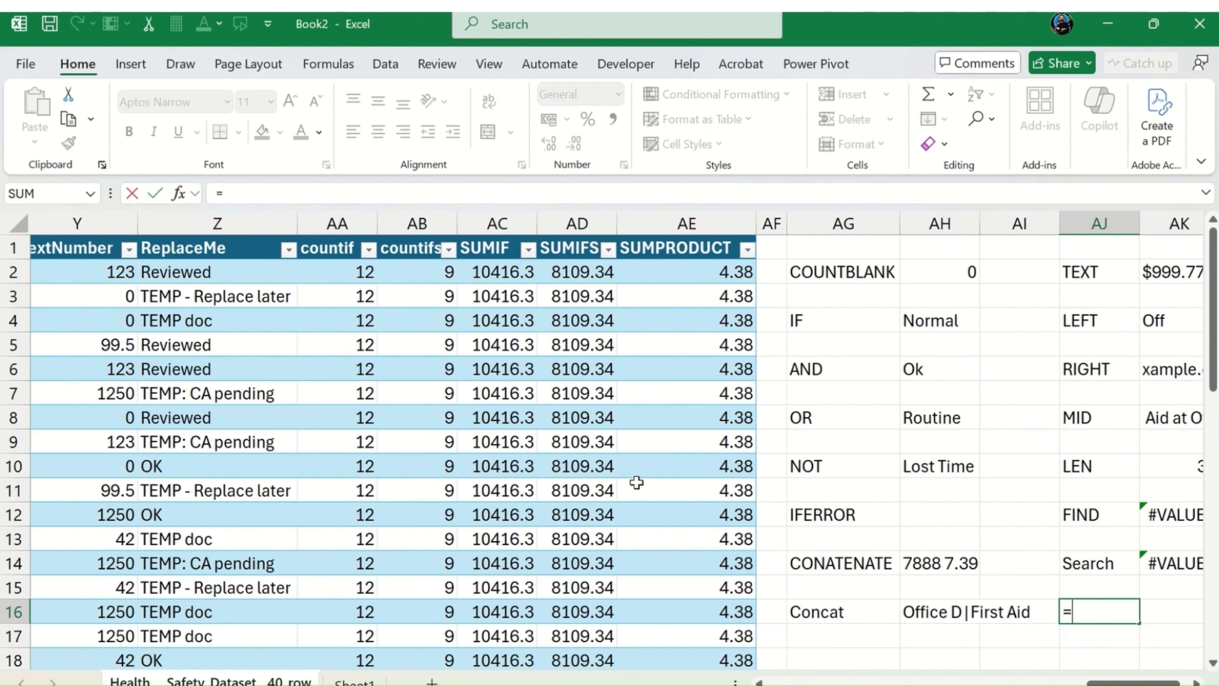
Step: Begin a SUBSTITUTE formula in AJ16 with Z18 as its text argument
type("sub")
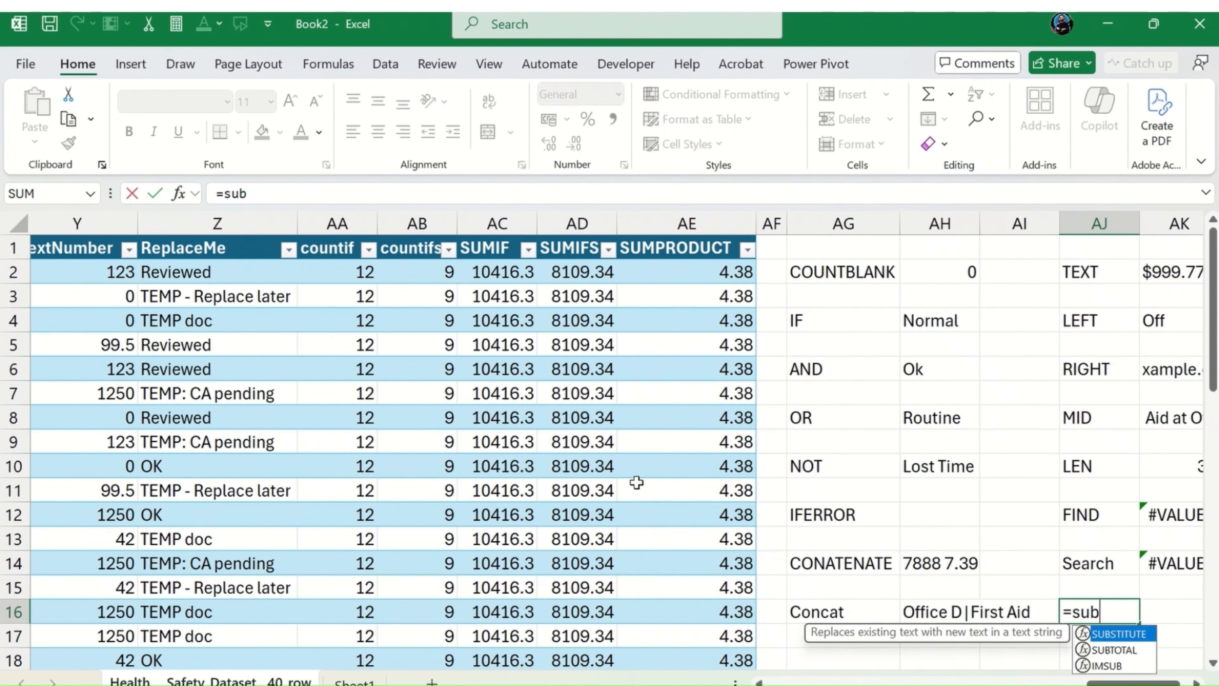
key("Tab")
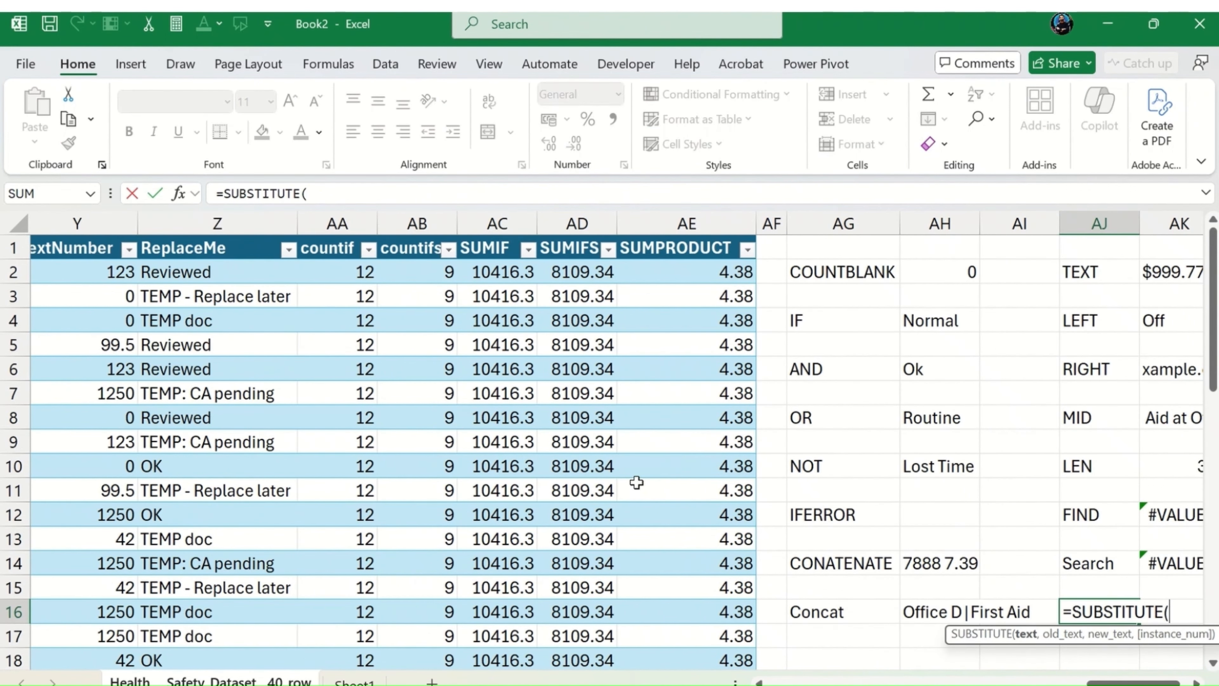
key("Left")
key("Left")
key("Left")
key("Left")
key("Left")
key("Left")
key("Left")
key("Left")
key("Left")
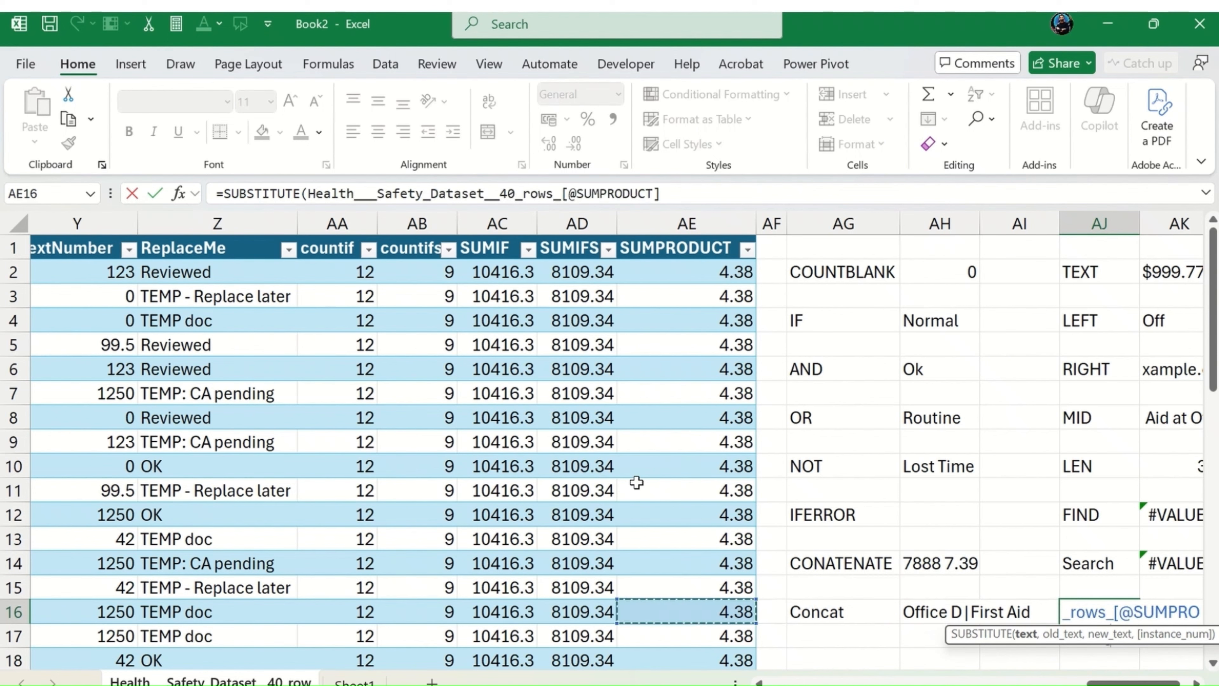
key("Left")
key("Left")
key("Right")
key("Down")
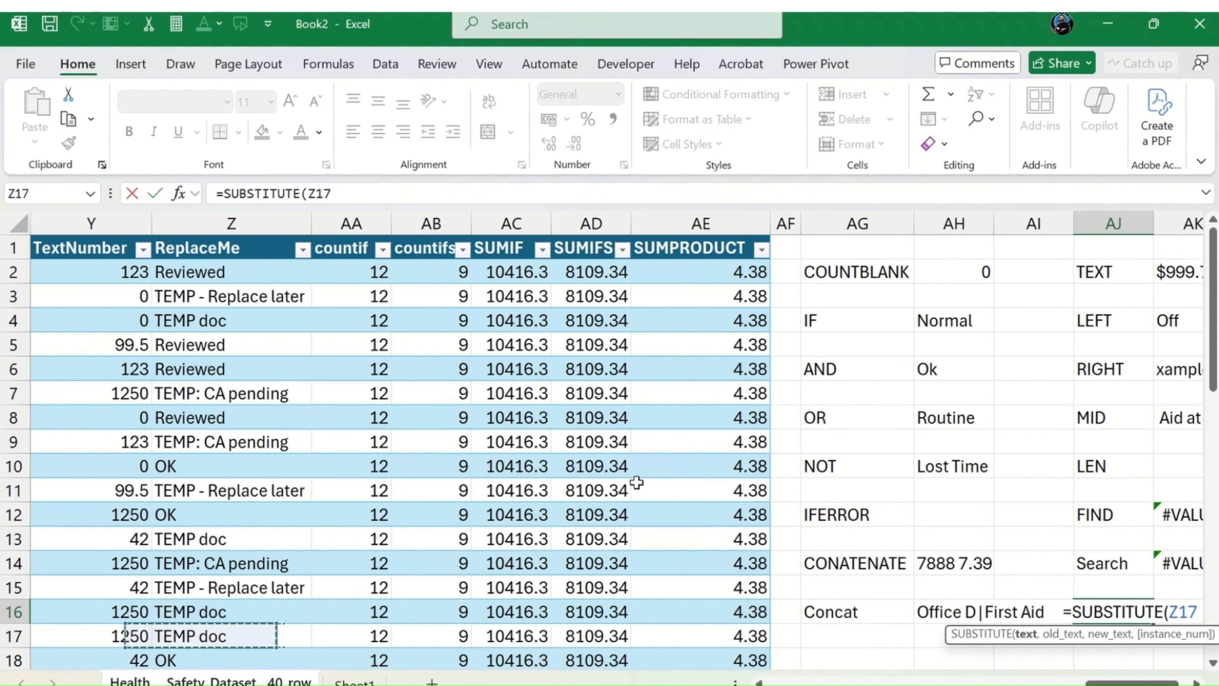
key("Down")
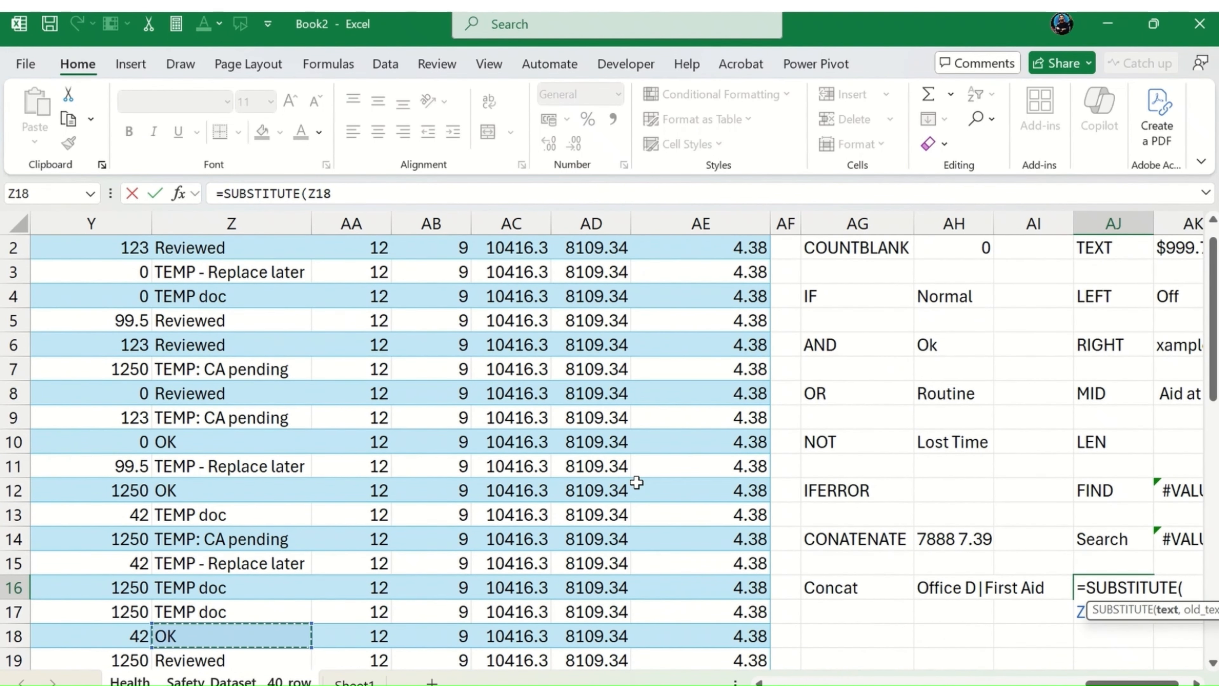
type(",")
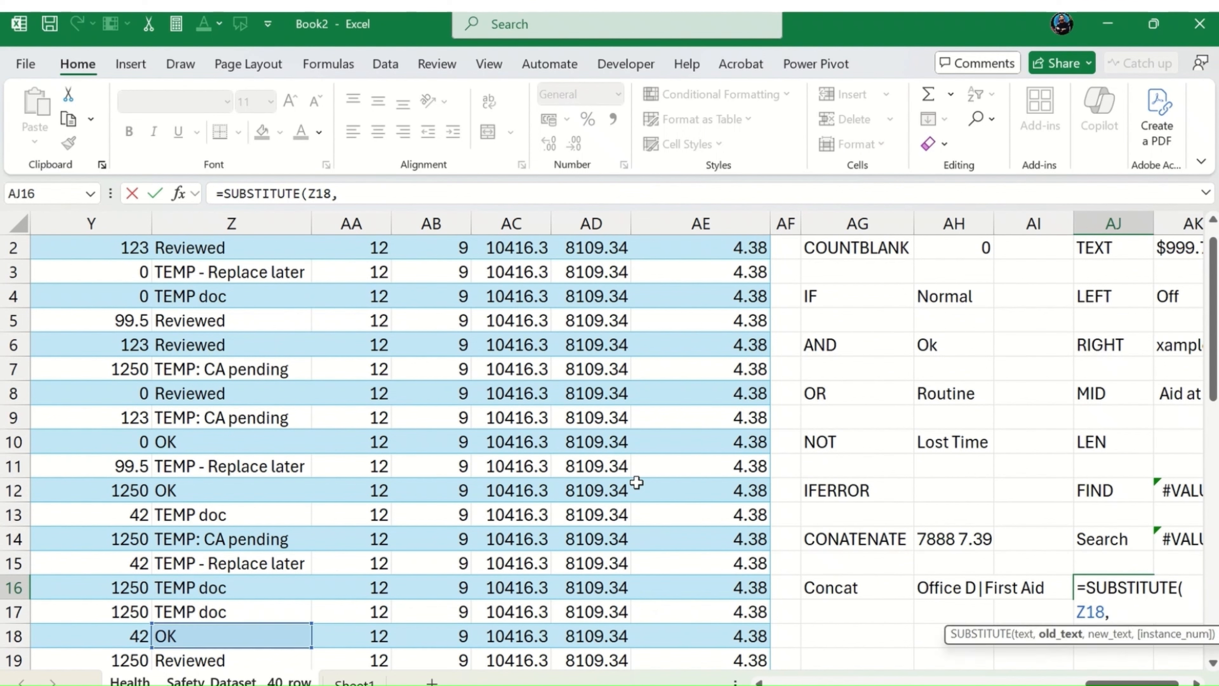
type("\"OK\",")
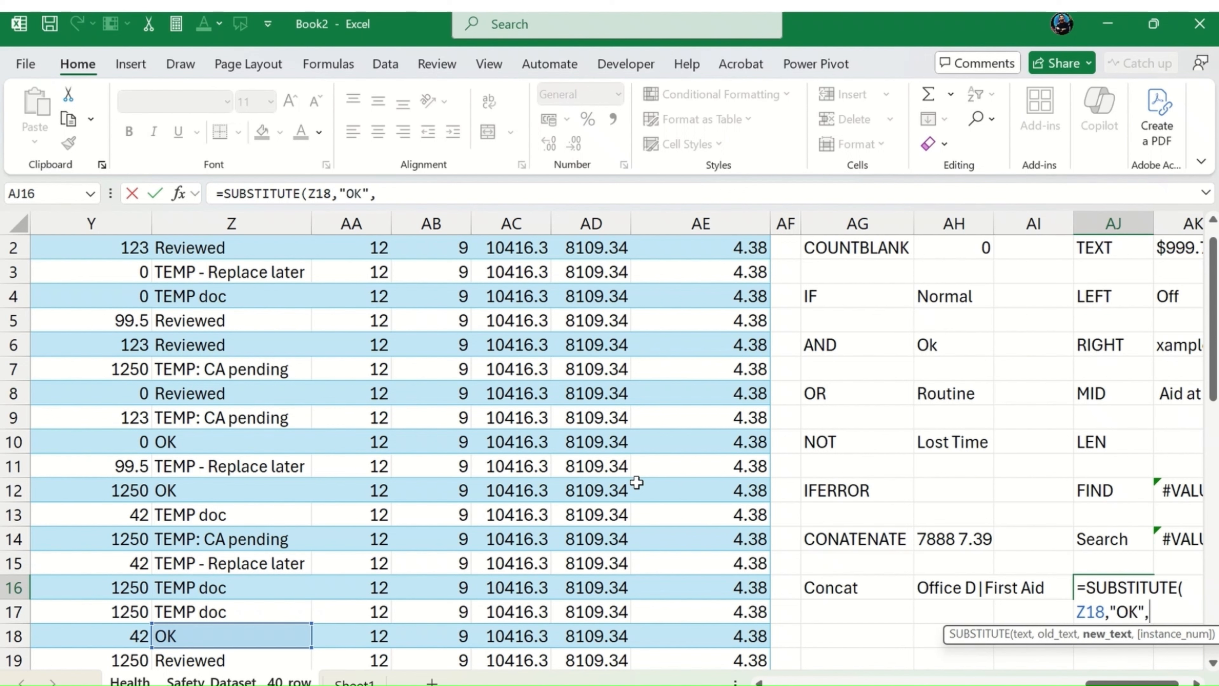
Step: Complete the SUBSTITUTE formula in AJ16 with "OK" as the old text and "HOW ARE" as the new text
type("HOW ARE")
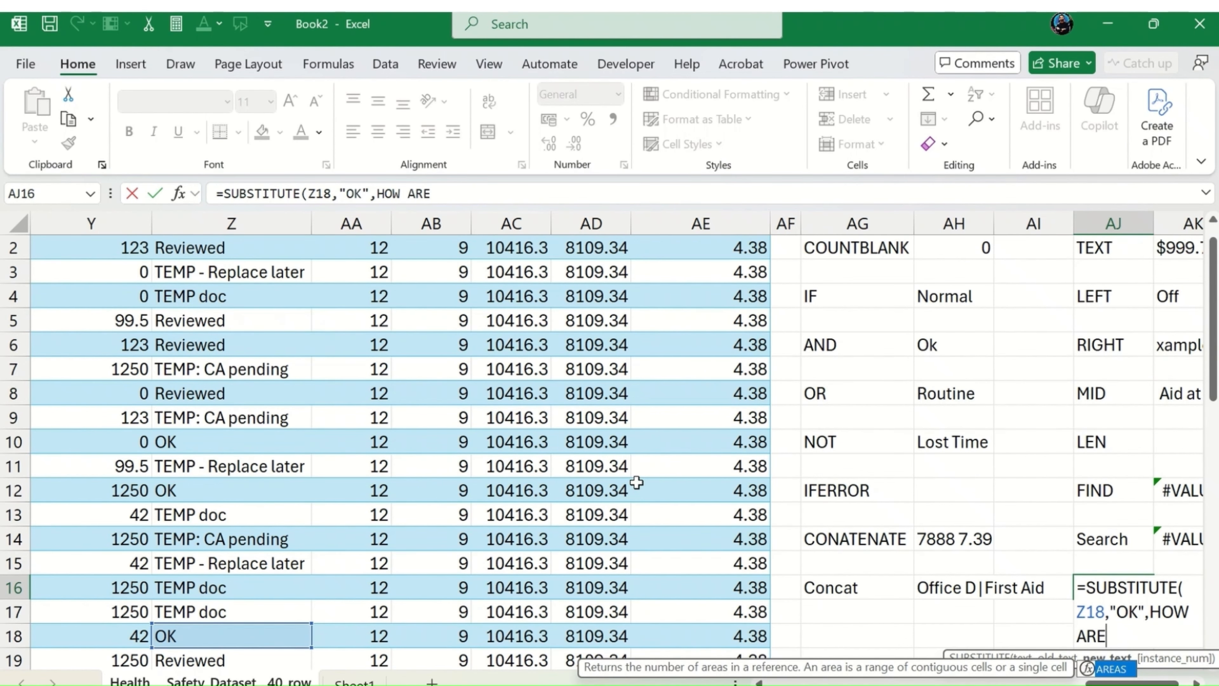
type("\"")
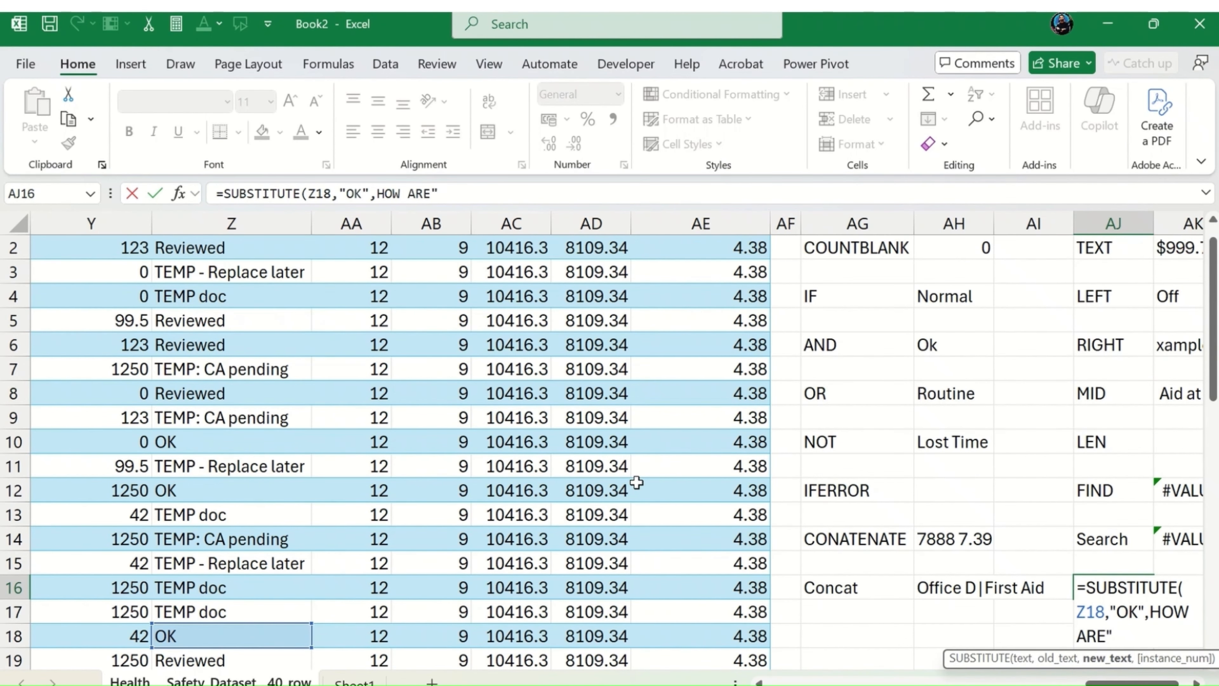
left_click(372, 191)
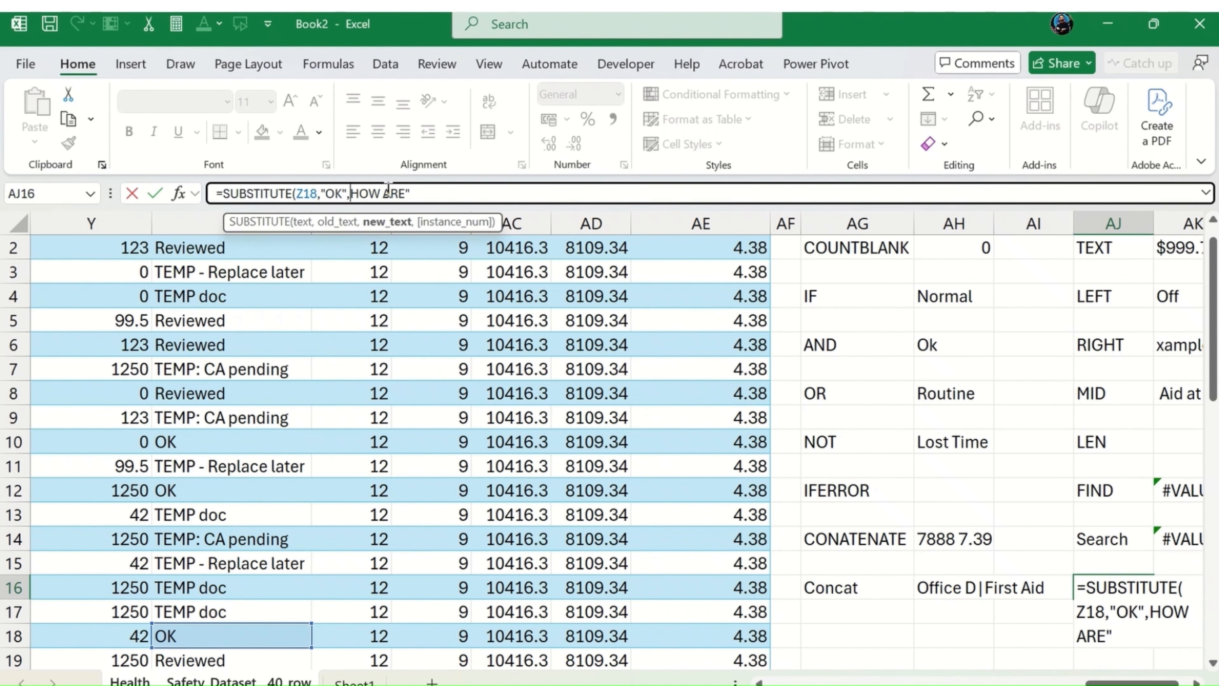
type("\"")
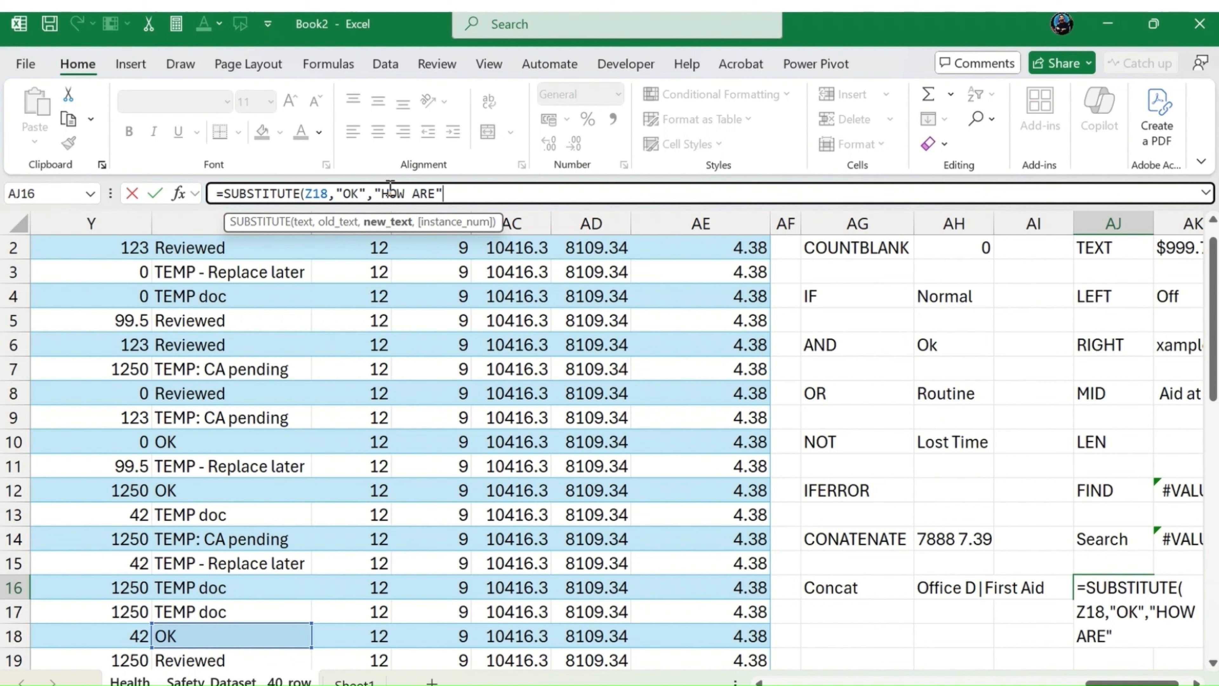
type(")")
key("shift+Return")
Step: Move the SUBSTITUTE formula from AJ16 to AK16 and enter the label substitute in AJ16
key("Down")
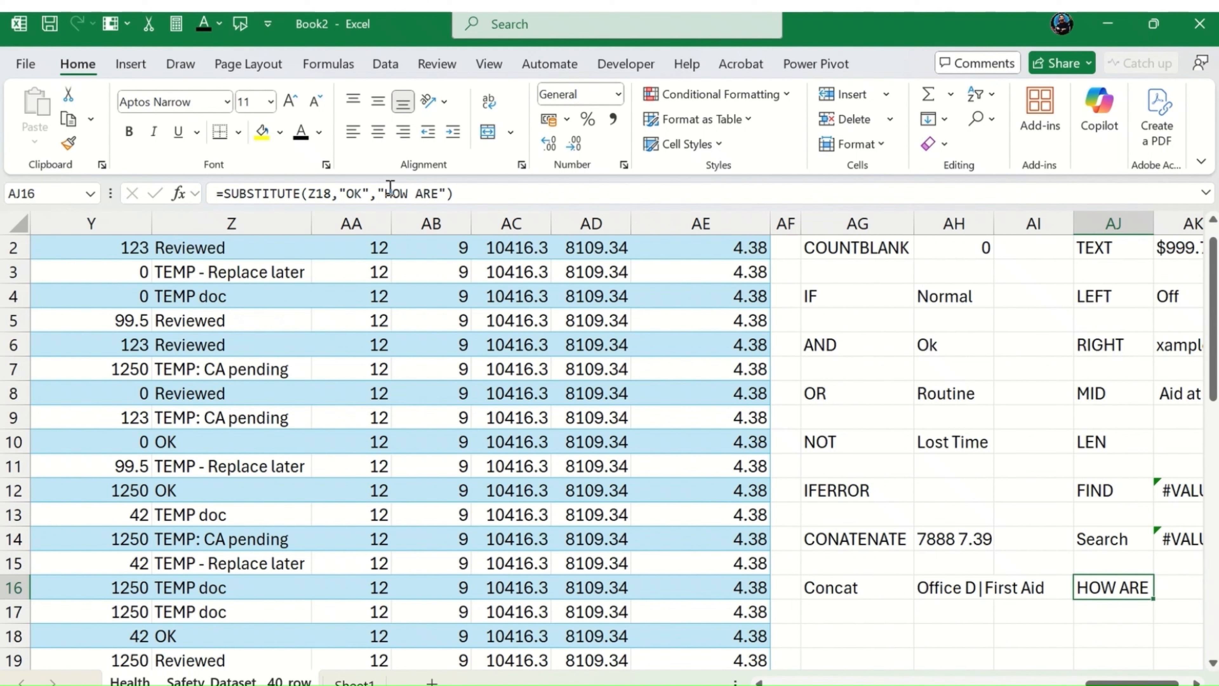
type("substitu")
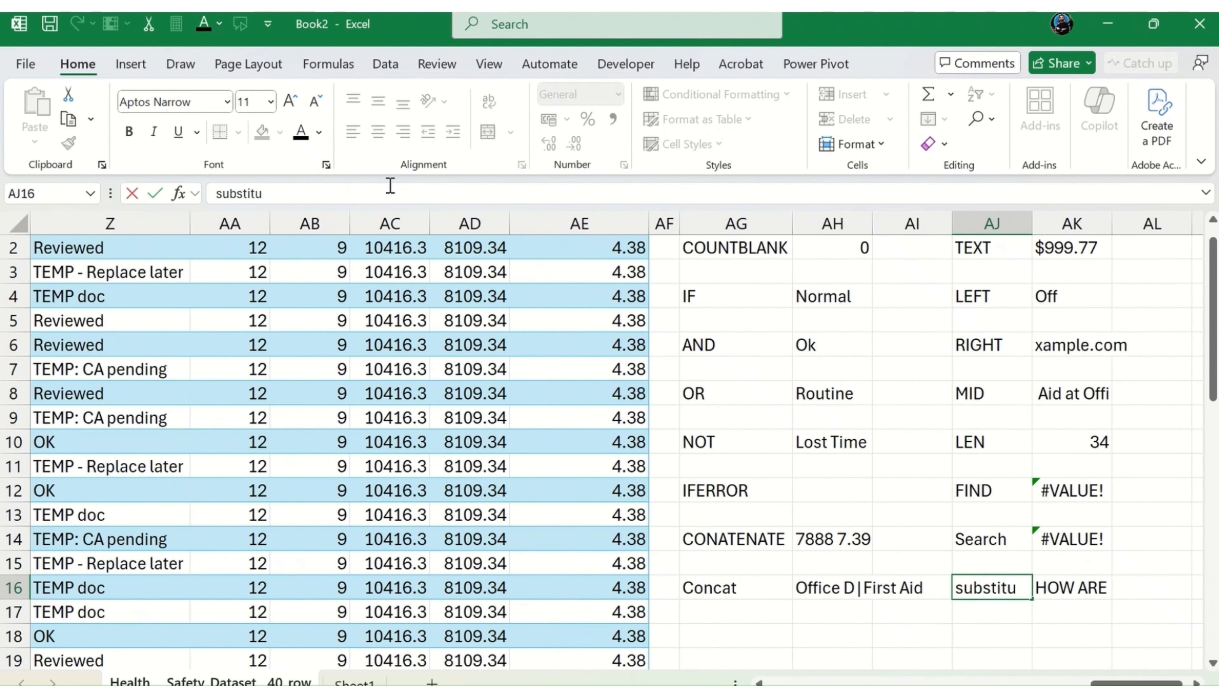
type("te")
key("Return")
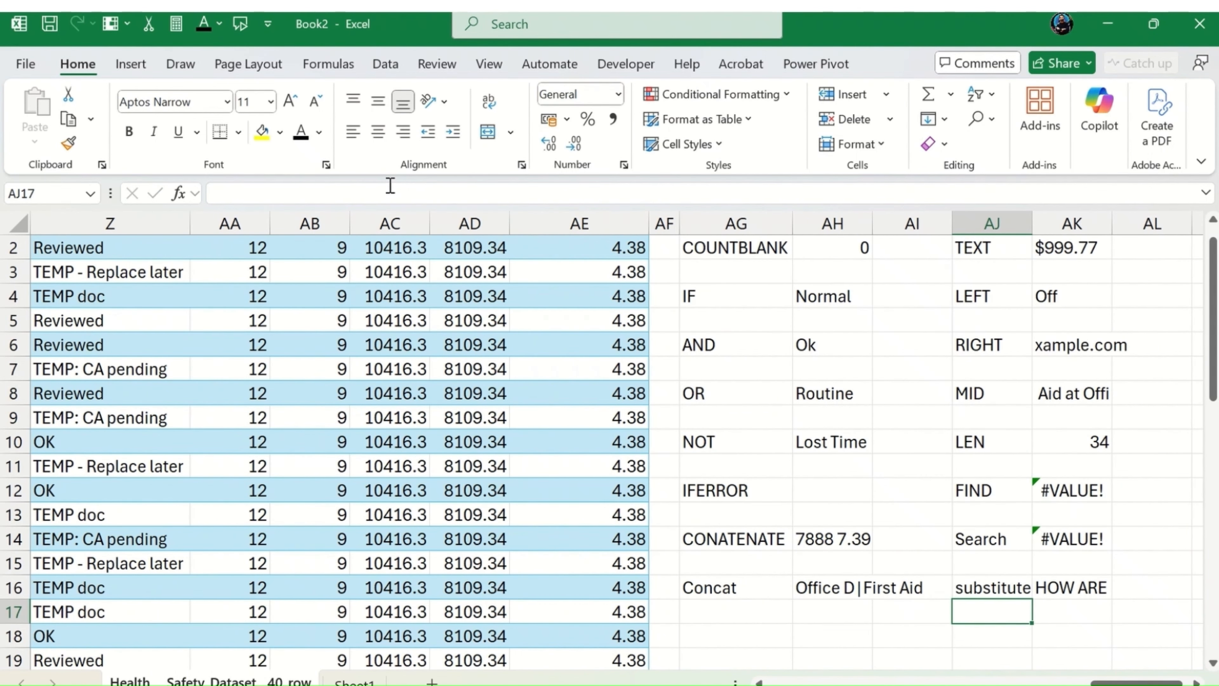
Step: Enter the label TEXTJOIN in AM2 to start a new column of function examples
key("Right")
key("Right")
key("Up")
key("Up")
key("Up")
key("Up")
key("Up")
key("Up")
key("Up")
key("Up")
key("Up")
key("Up")
key("Up")
key("Up")
key("Up")
key("Up")
key("Up")
key("Up")
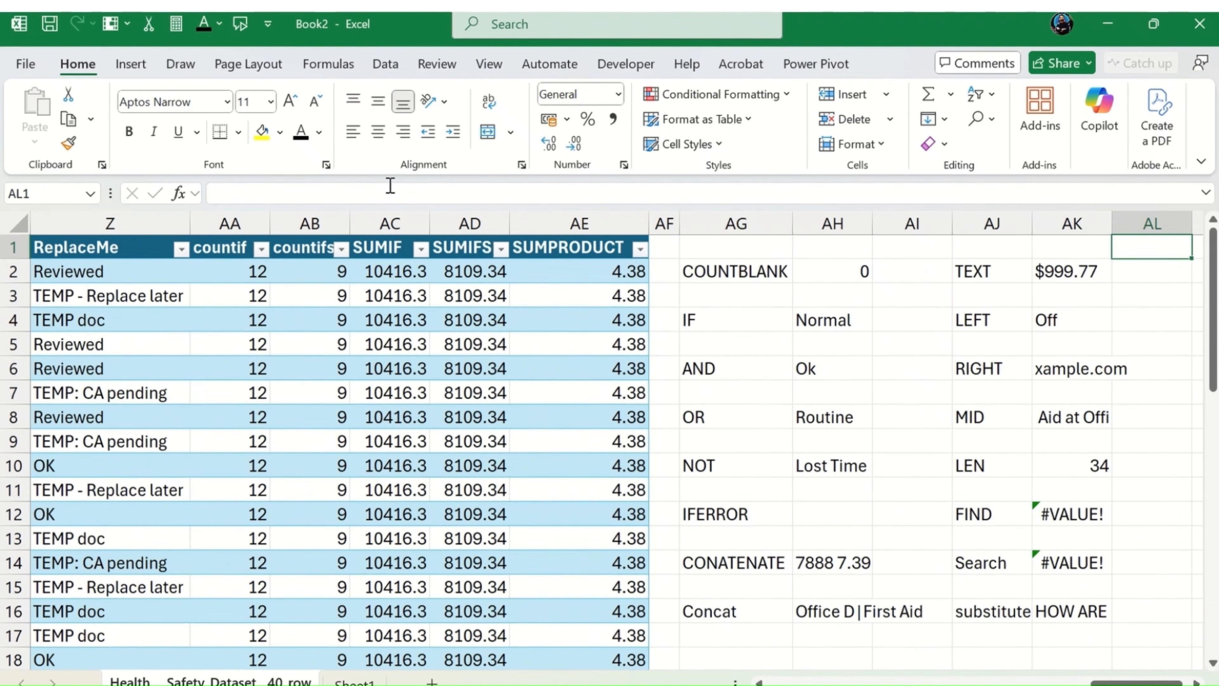
key("Right")
key("Right")
key("Right")
key("Right")
key("Down")
key("Left")
key("Left")
key("Left")
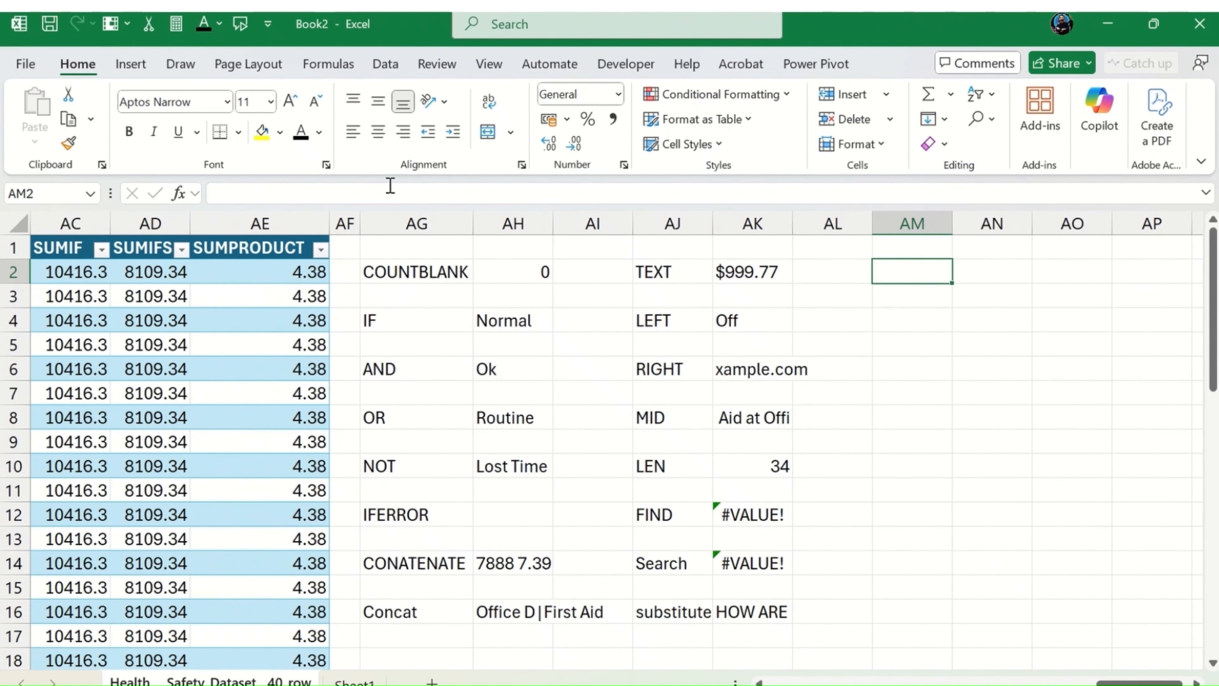
type("=t")
key("BackSpace")
key("BackSpace")
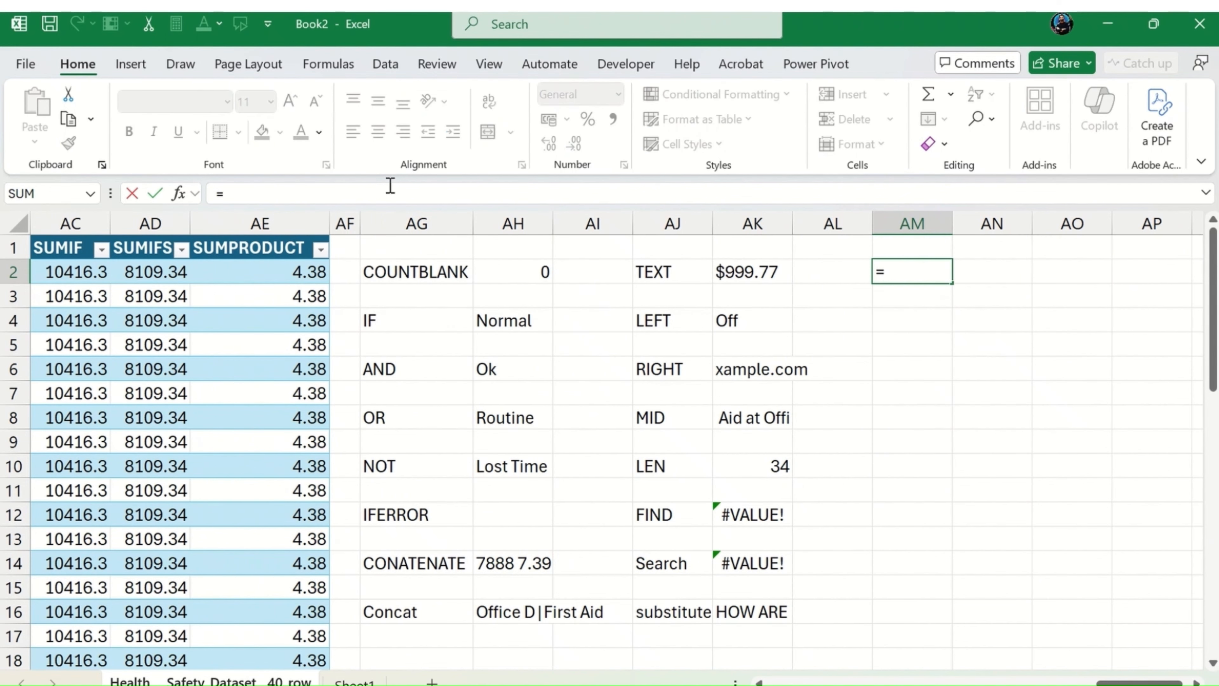
type("TEXTJOIN")
key("Tab")
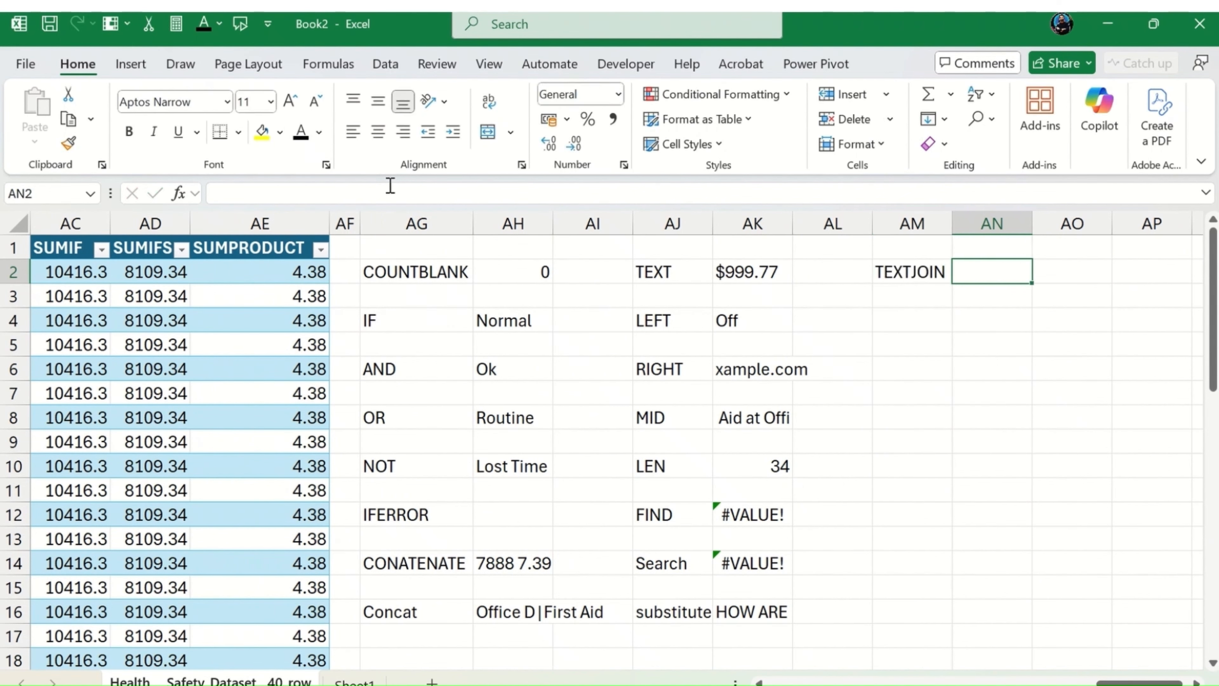
Step: Begin a TEXTJOIN formula in AN2 with a comma as the delimiter and TRUE to ignore empty cells
type("=textjoi")
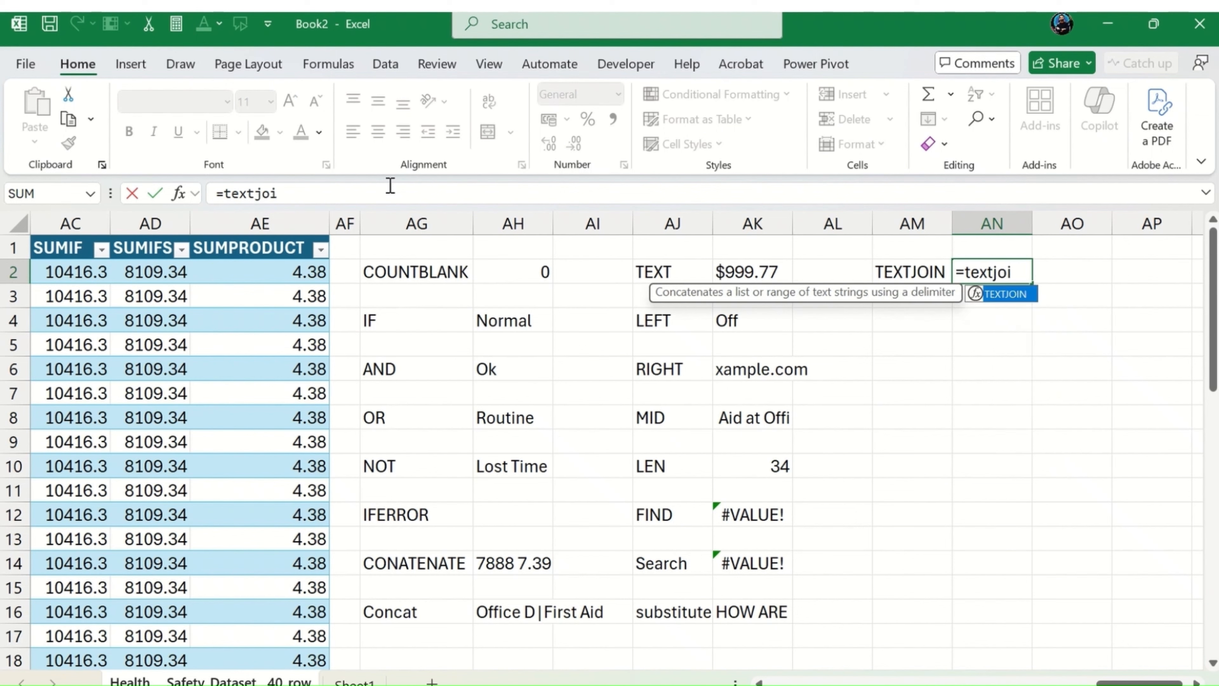
key("Tab")
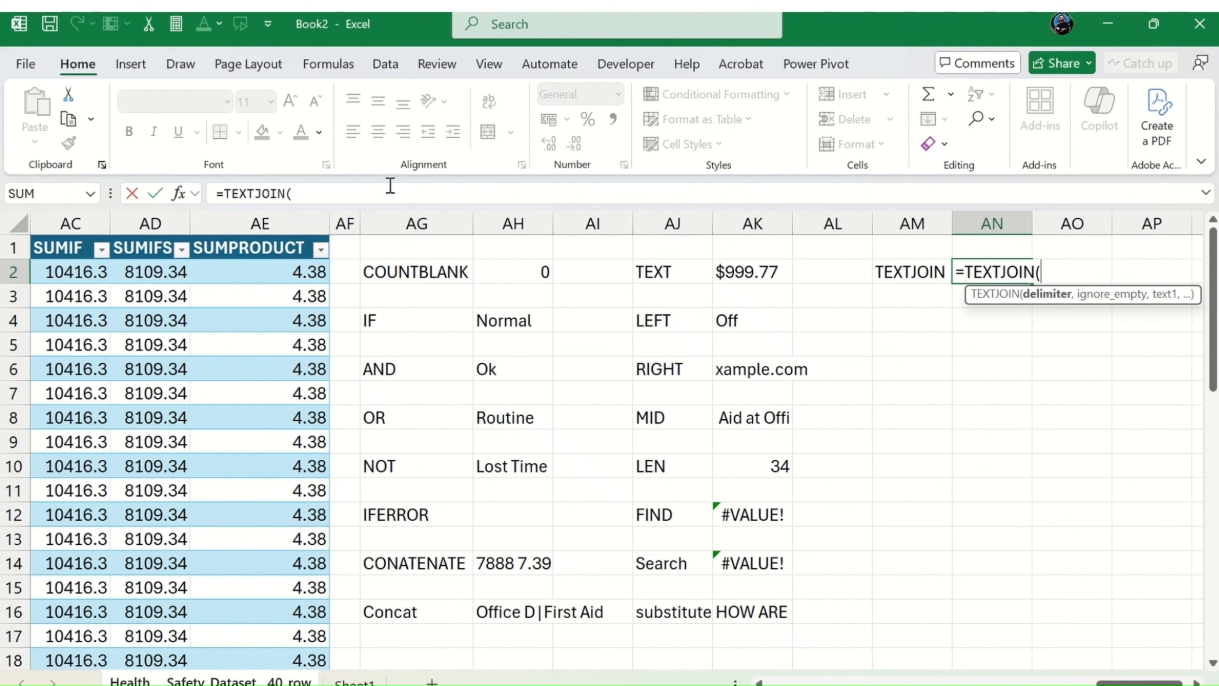
type("\",\",")
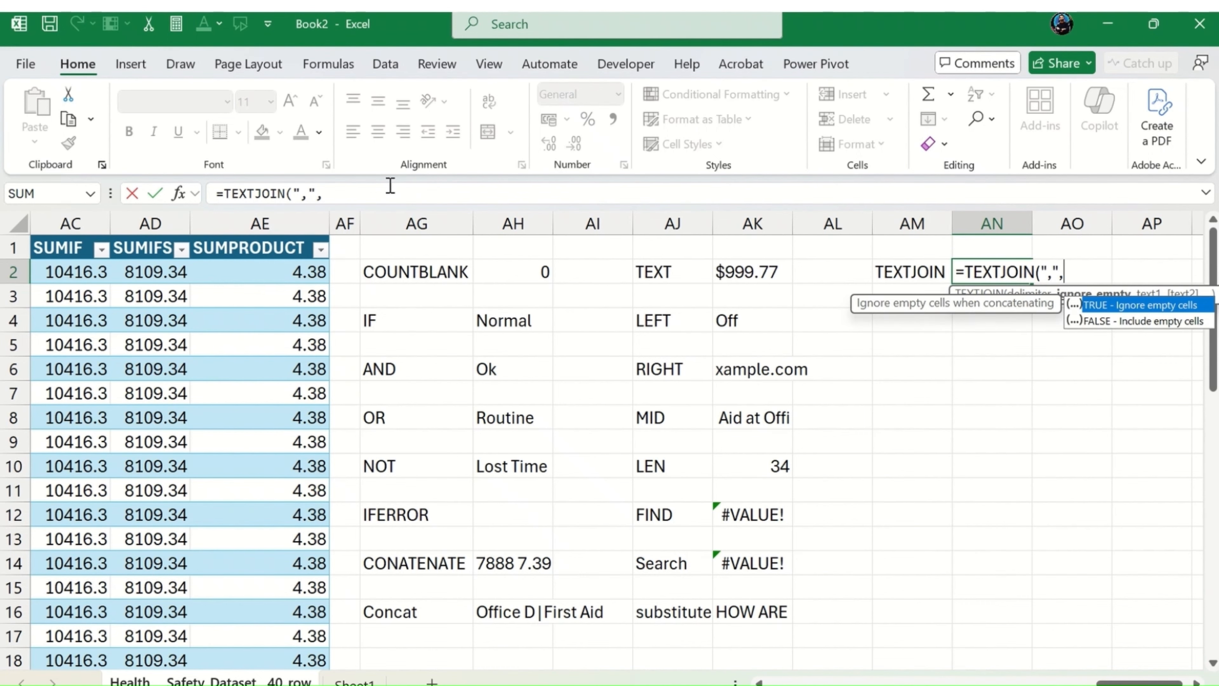
key("Tab")
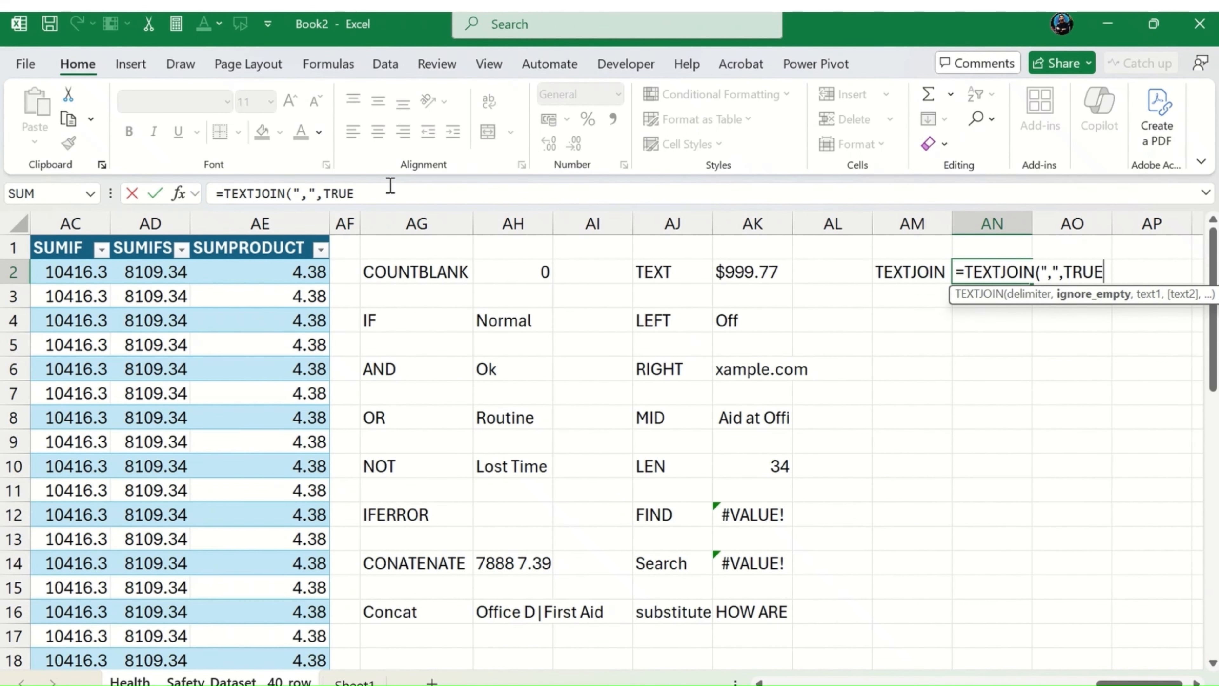
Step: Complete the TEXTJOIN formula in AN2 with C2, F2 and LEFT(I2,30) as its text arguments, accepting the closing-parenthesis correction
type(",")
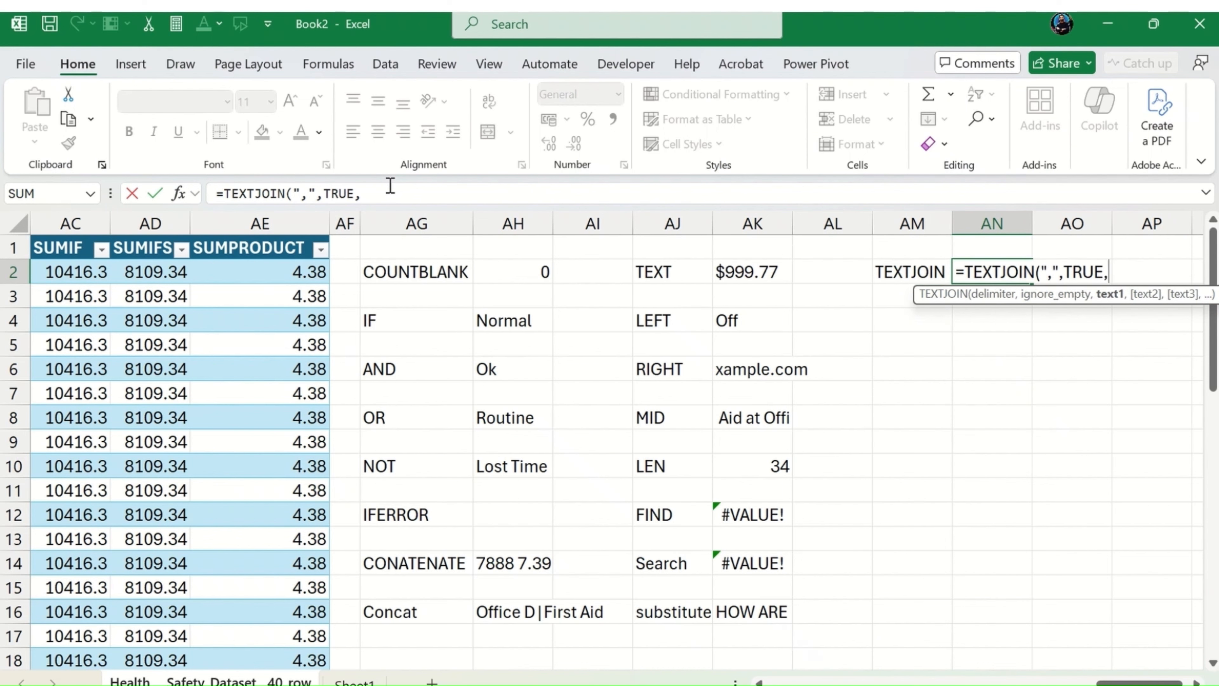
type("c")
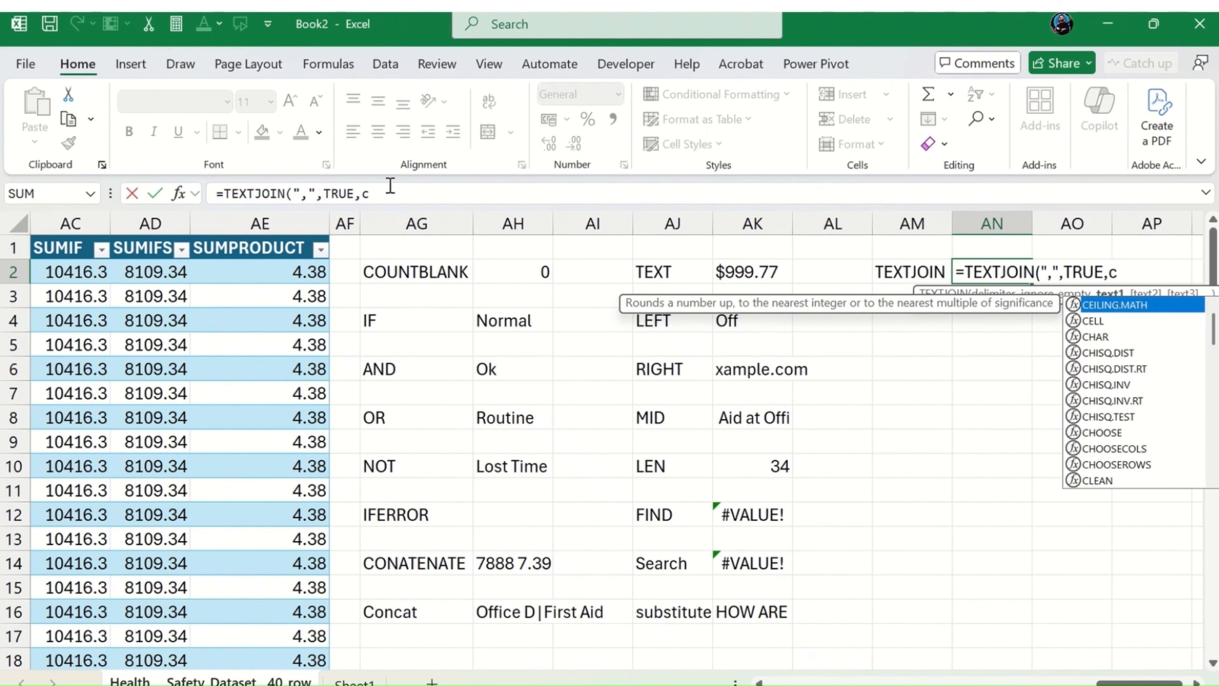
type("2,")
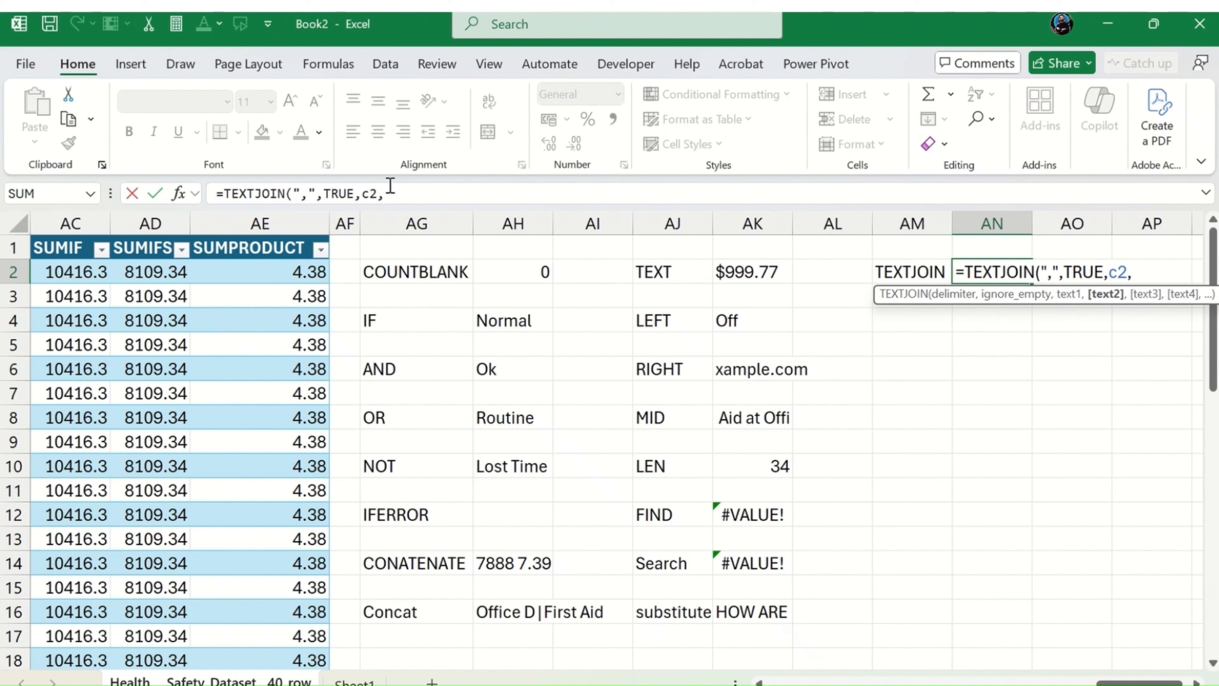
type("f")
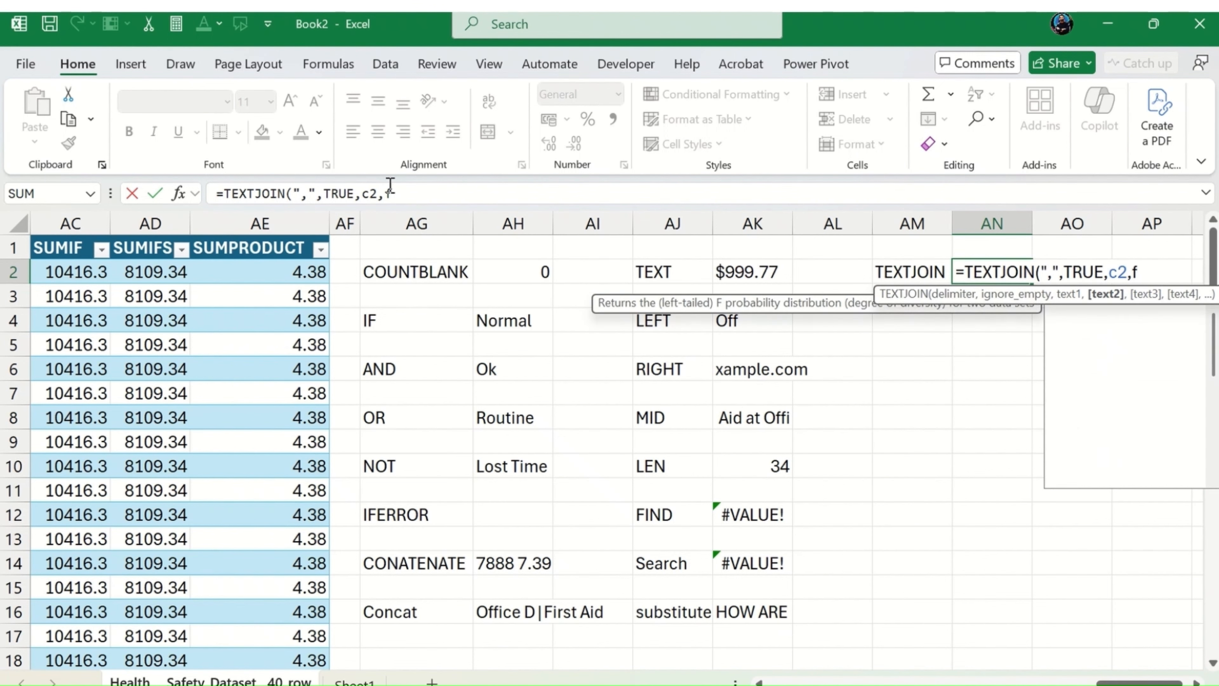
type("2,")
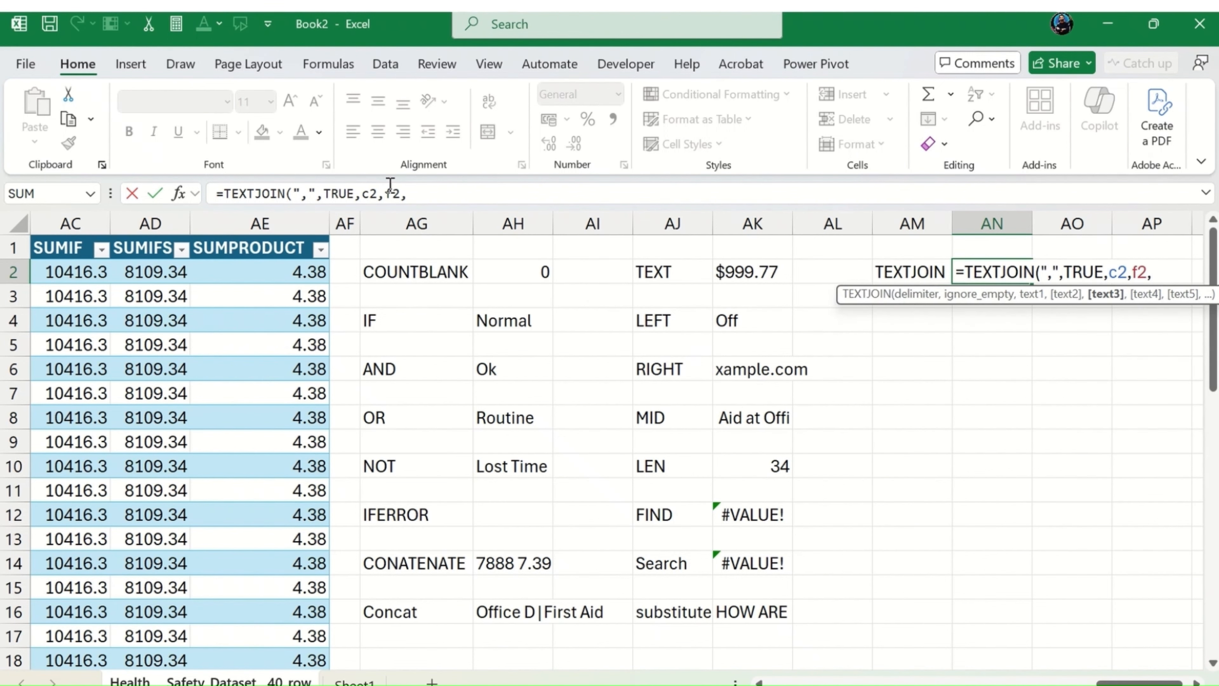
type("left")
key("Tab")
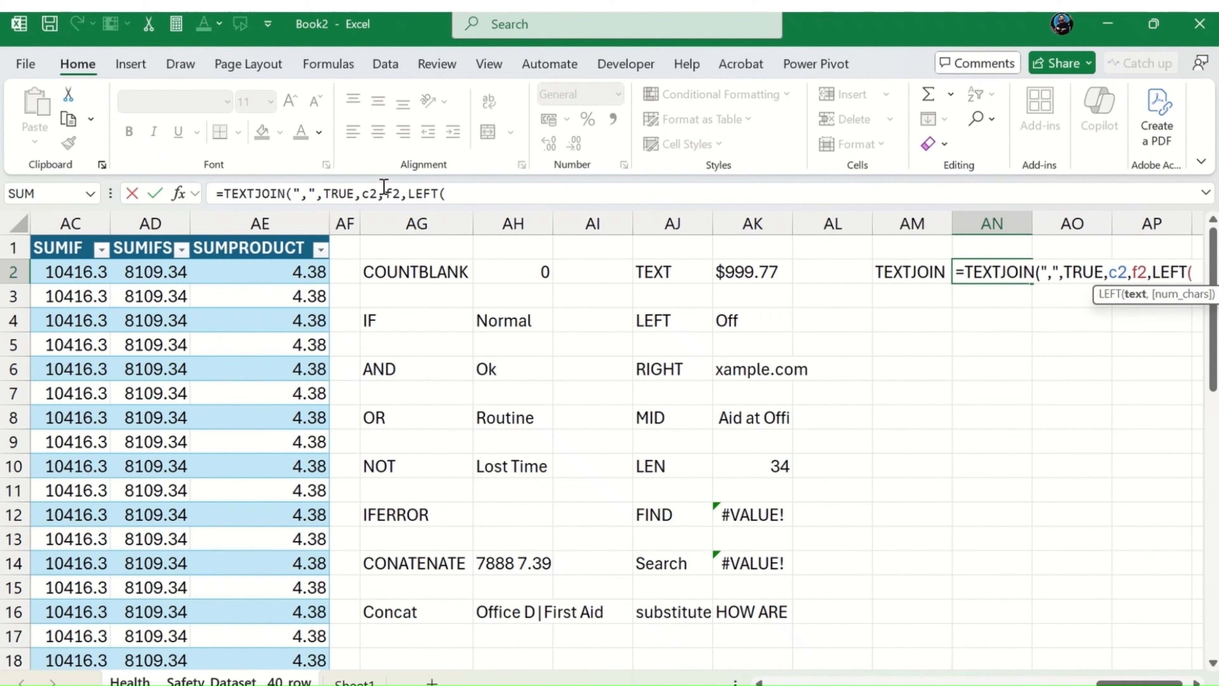
type("i")
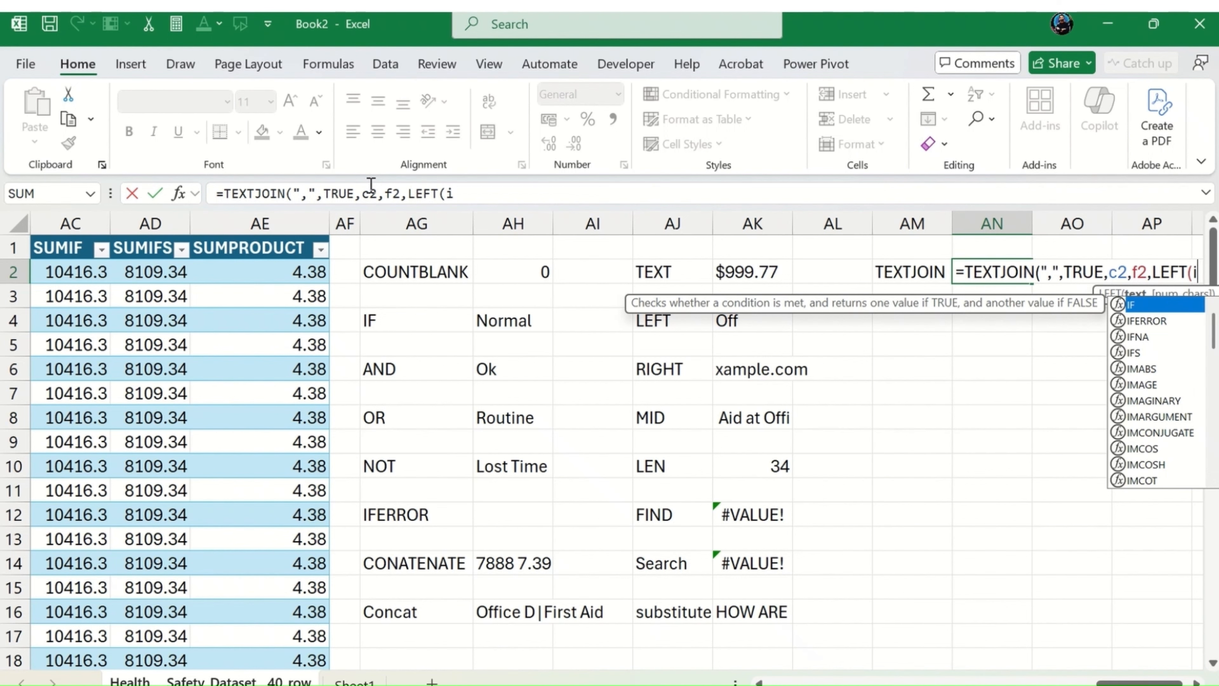
type("2")
type(",")
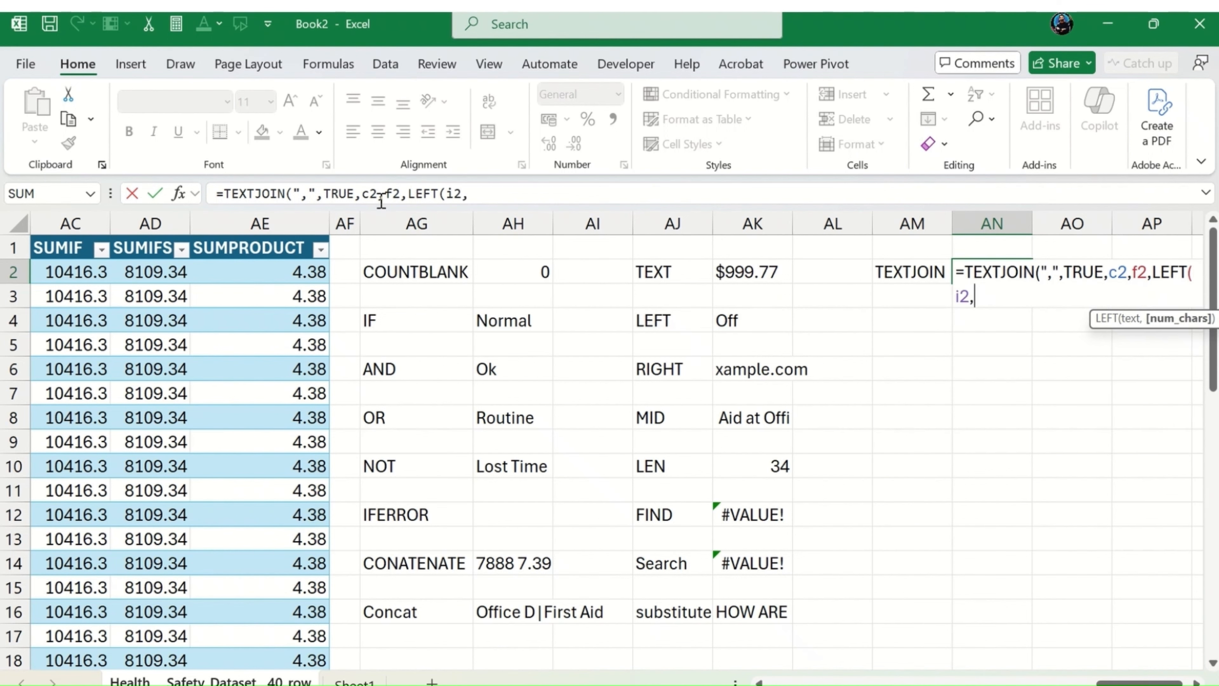
type("30)")
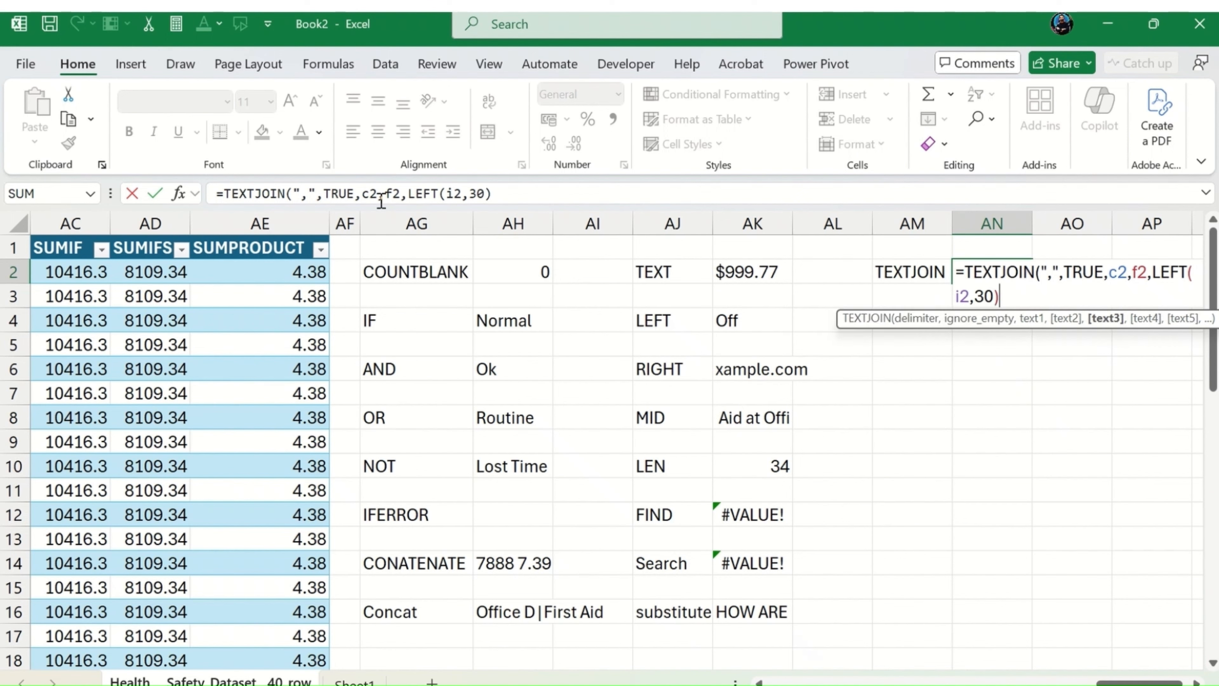
key("Return")
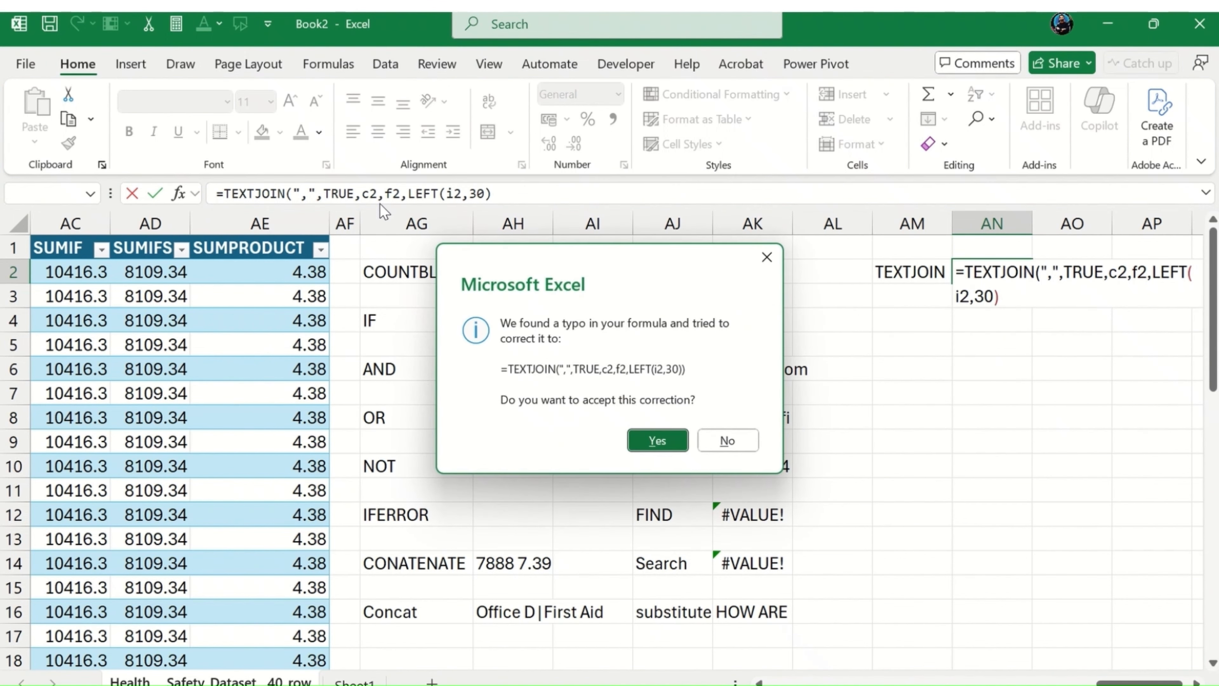
key("Return")
Step: Auto-fit the width of column AN to the joined text in AN2
key("Right")
key("Up")
key("Right")
key("Right")
key("Right")
key("Right")
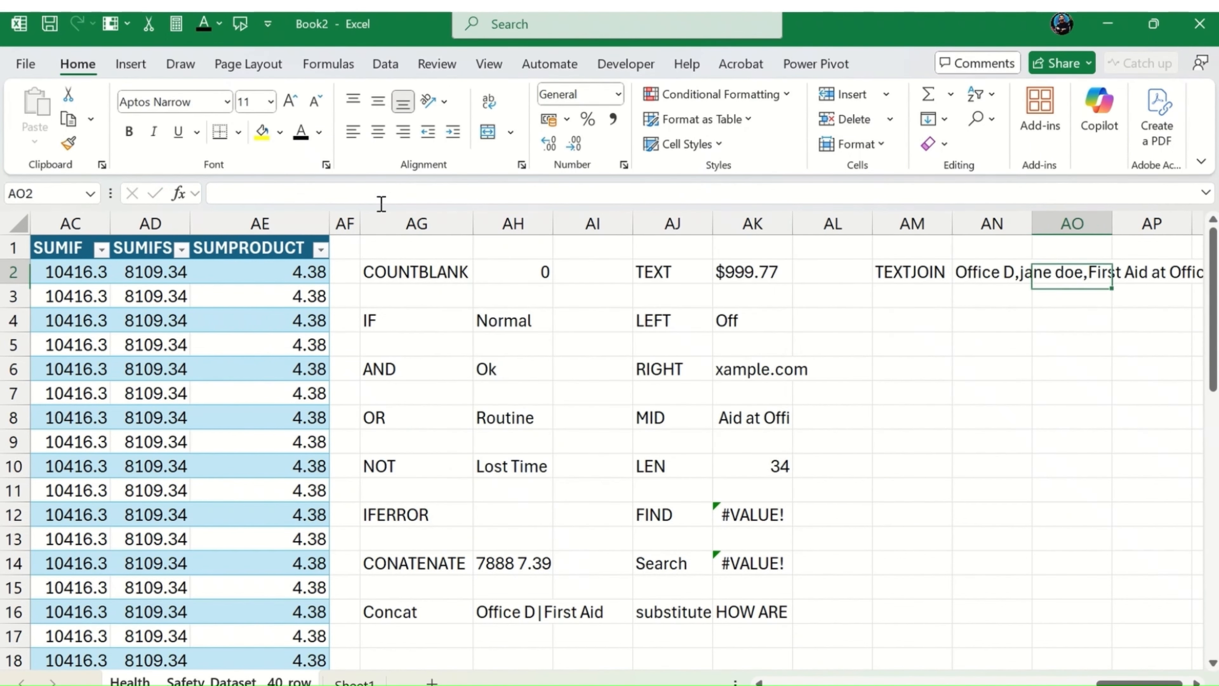
key("Left")
key("Left")
key("Left")
key("Left")
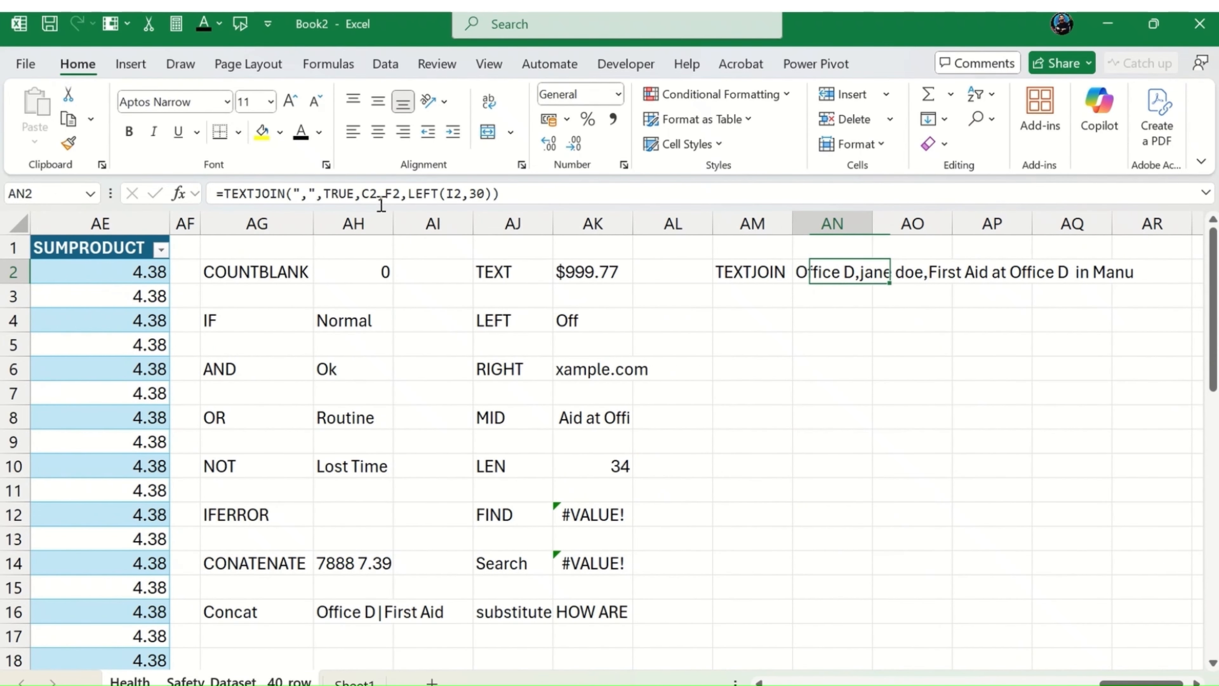
double_click(872, 224)
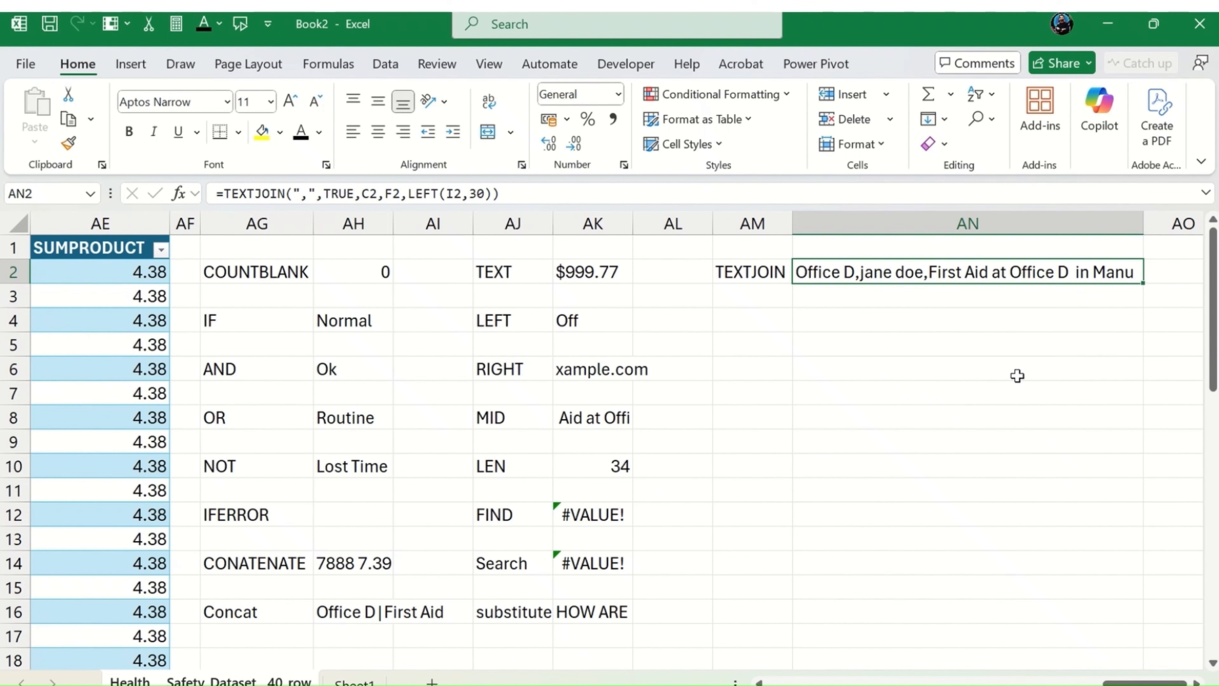
Step: Enter the formula =TODAY() in AM4
key("Left")
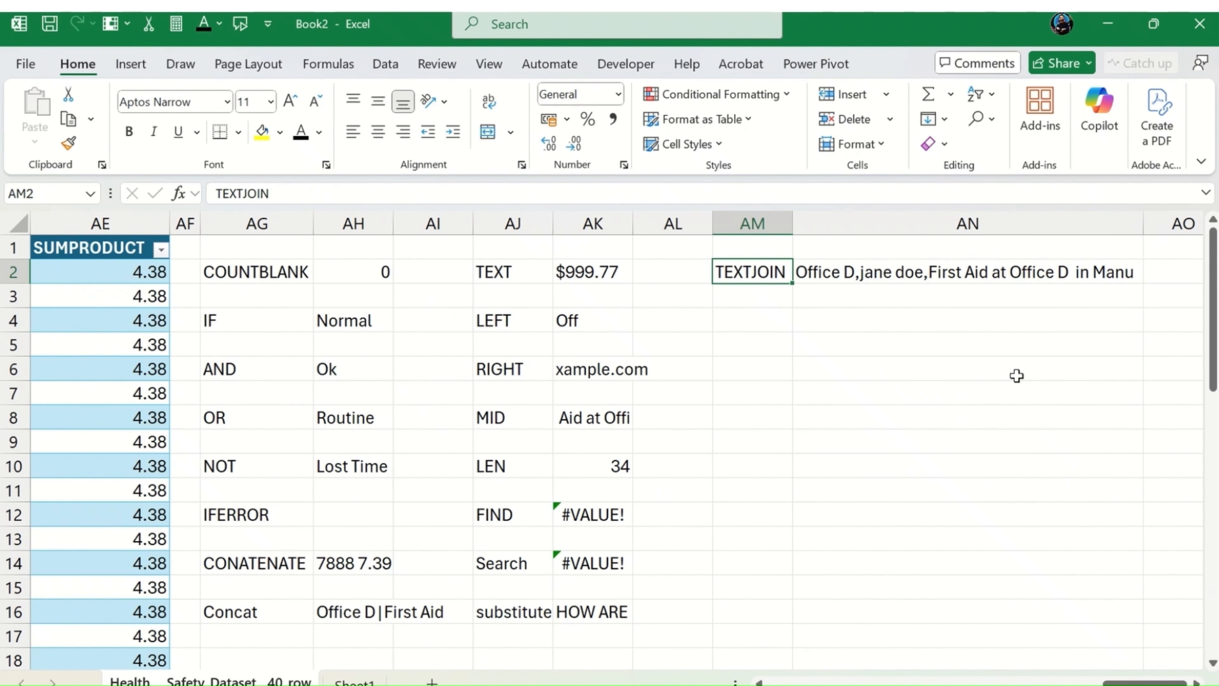
key("Down")
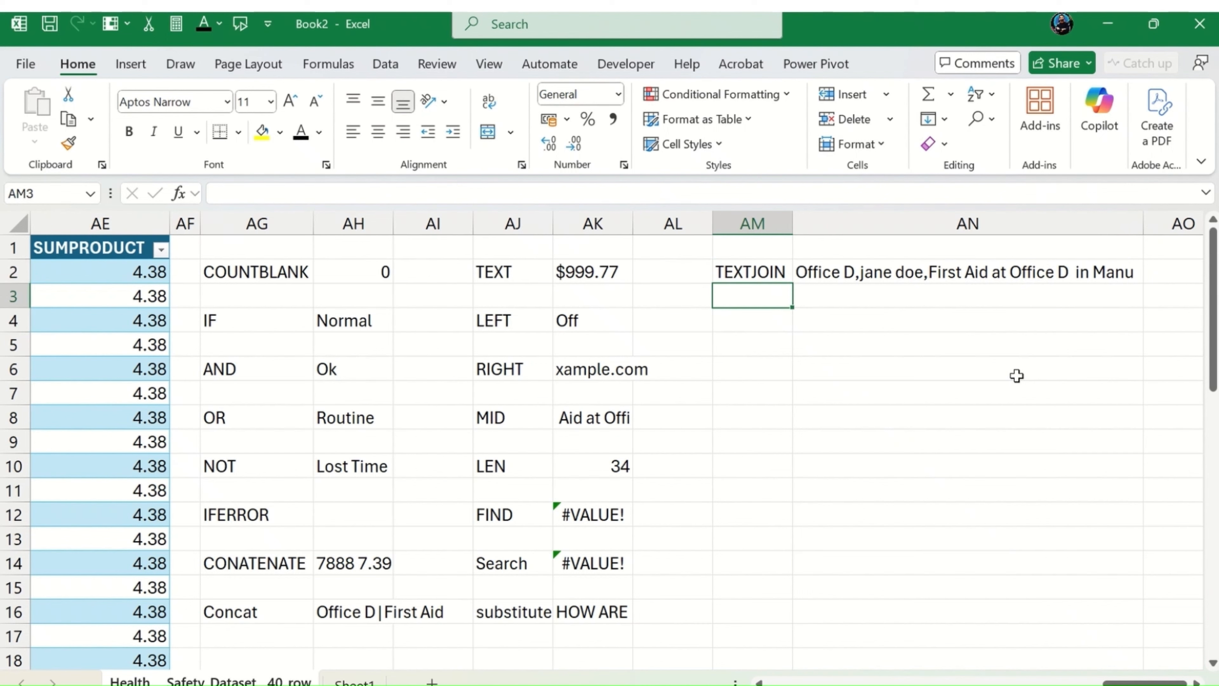
key("Down")
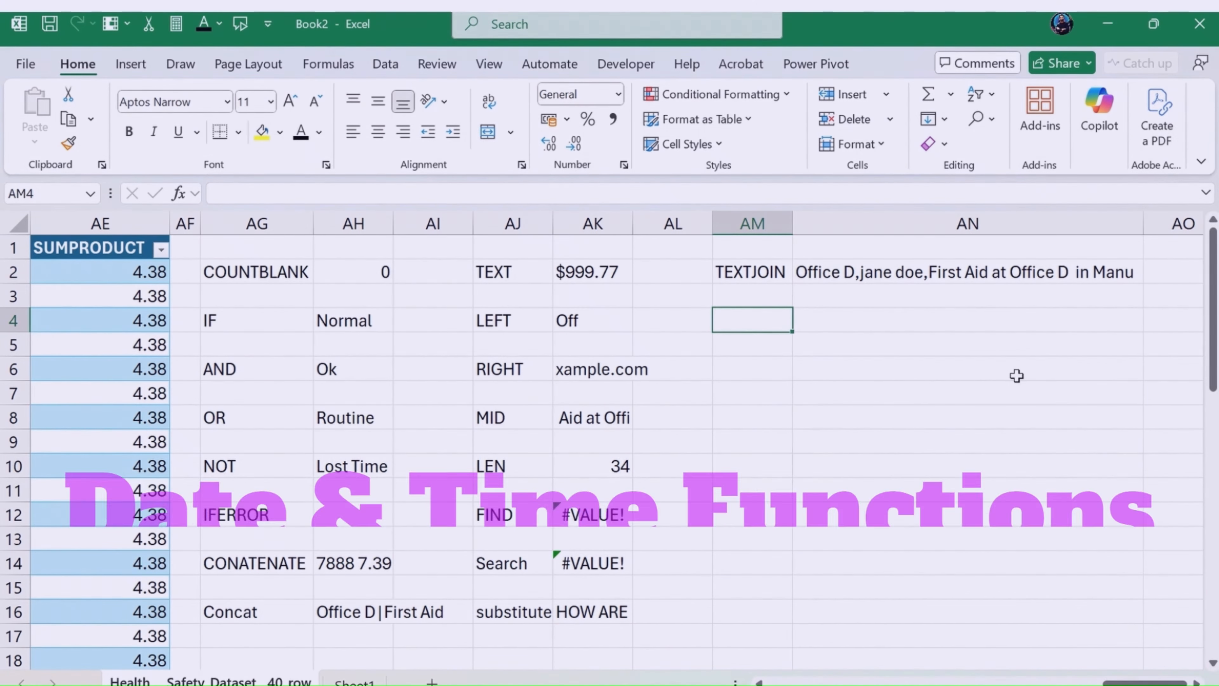
type("=TO")
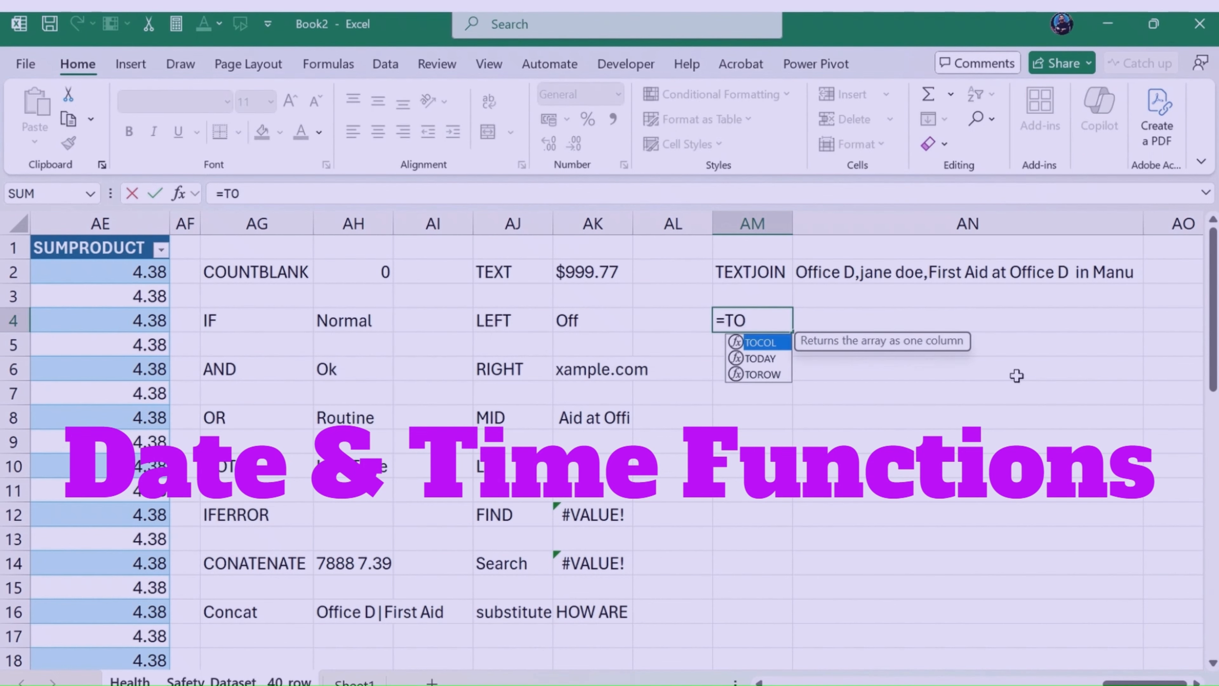
type("DAY()")
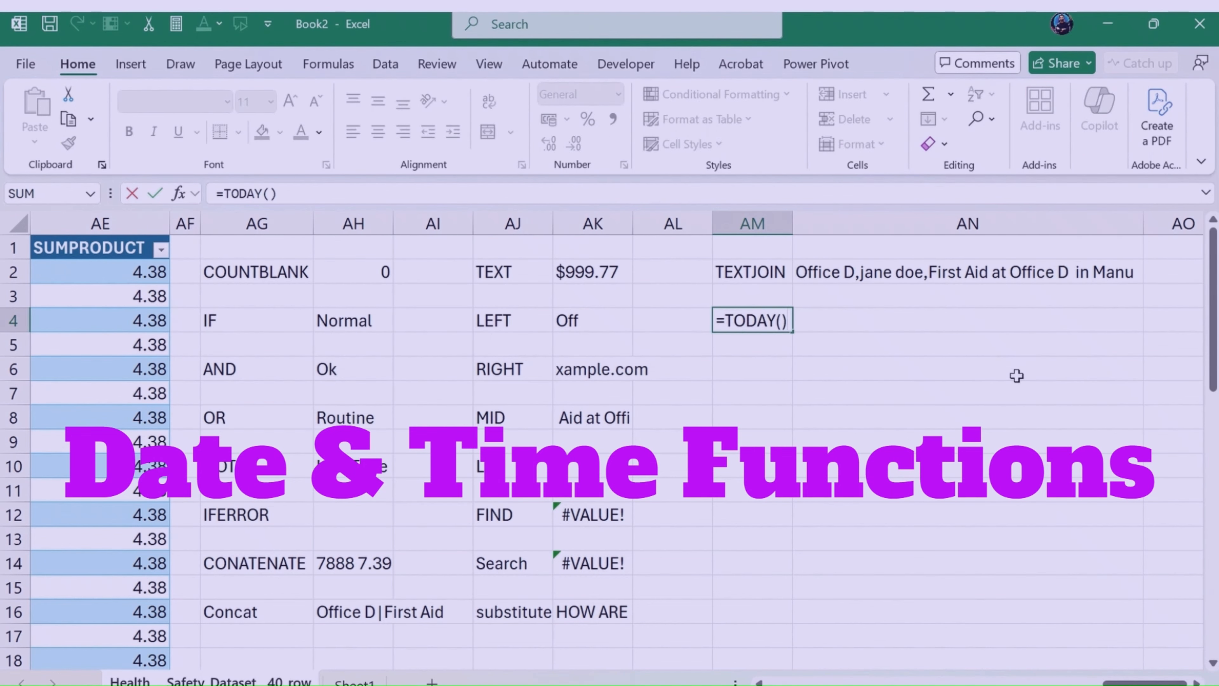
key("Return")
Step: Insert the current date, 10-09-2025, as a static value in AN4 beside the TODAY formula
key("Up")
key("Right")
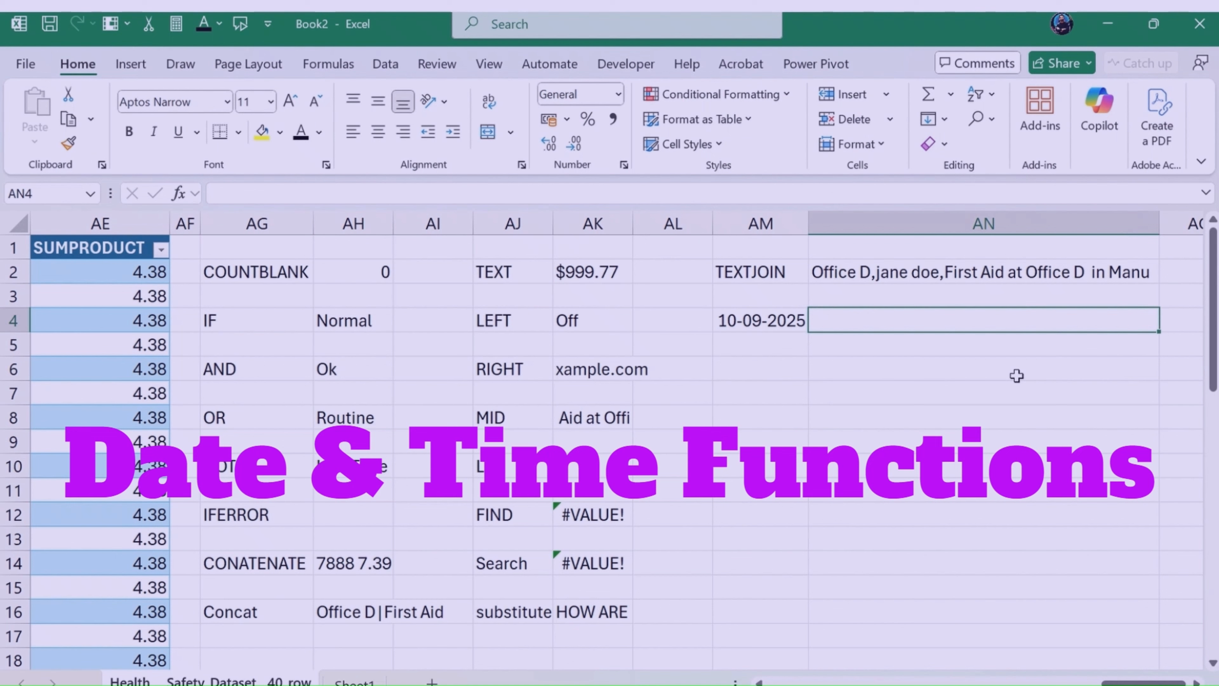
key("ctrl+semicolon")
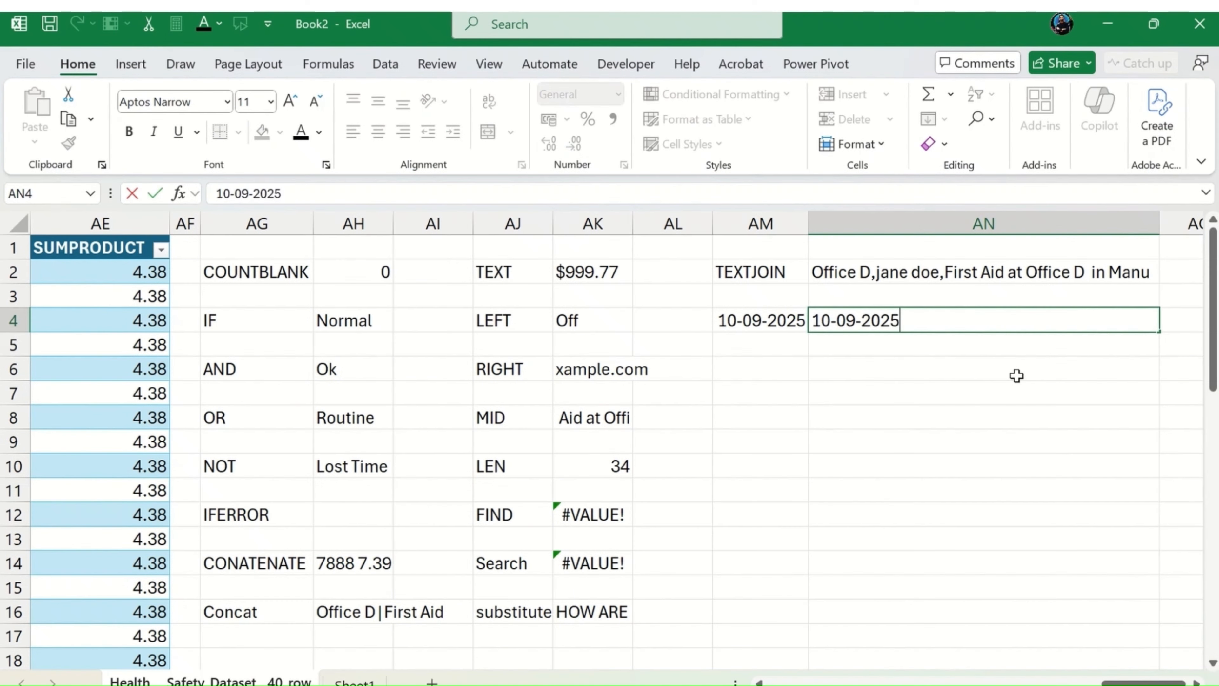
key("Return")
key("Up")
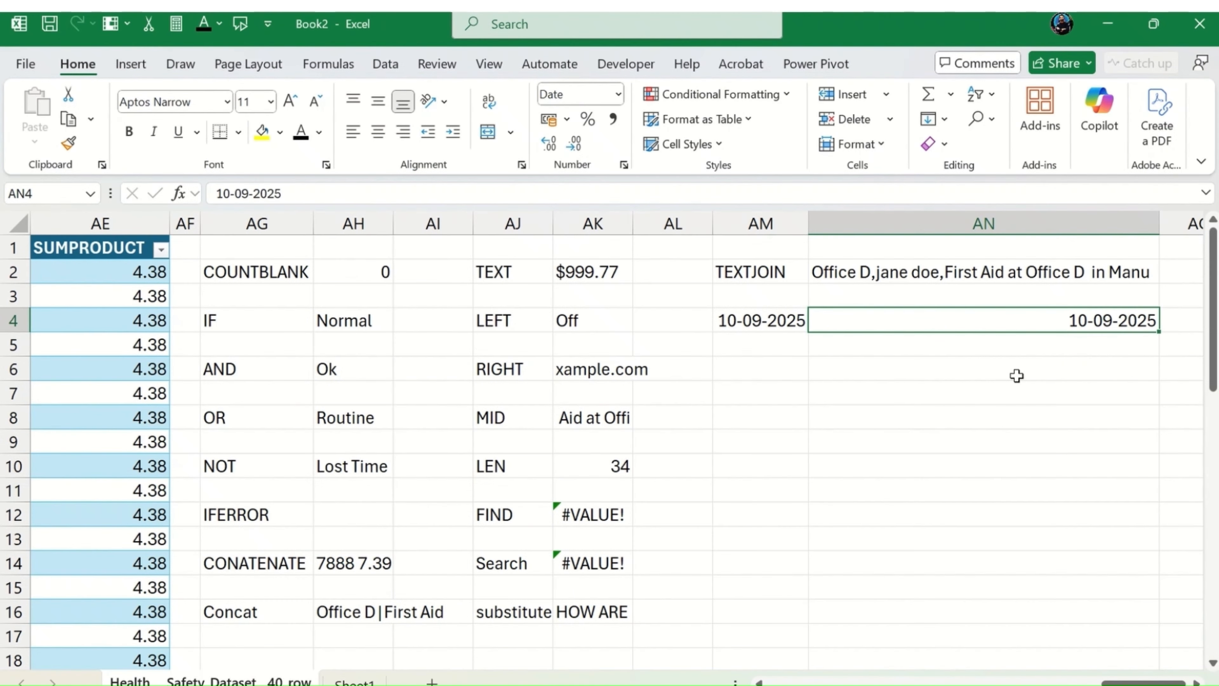
key("Left")
key("Right")
key("Right")
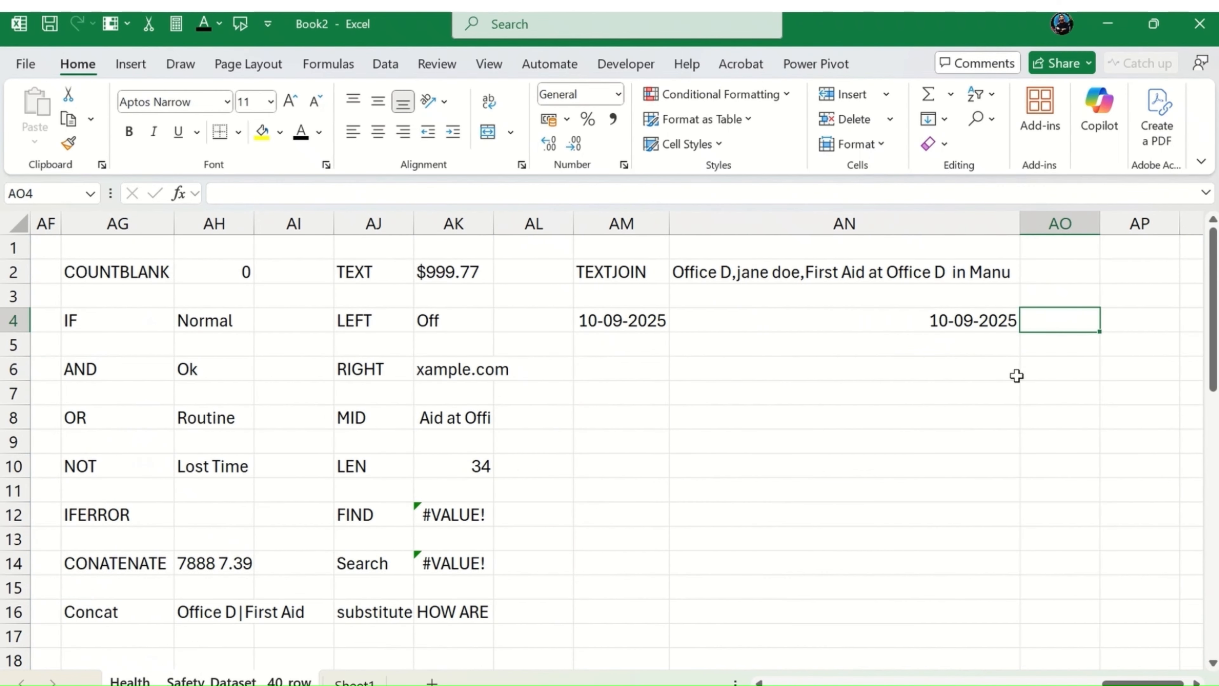
key("Left")
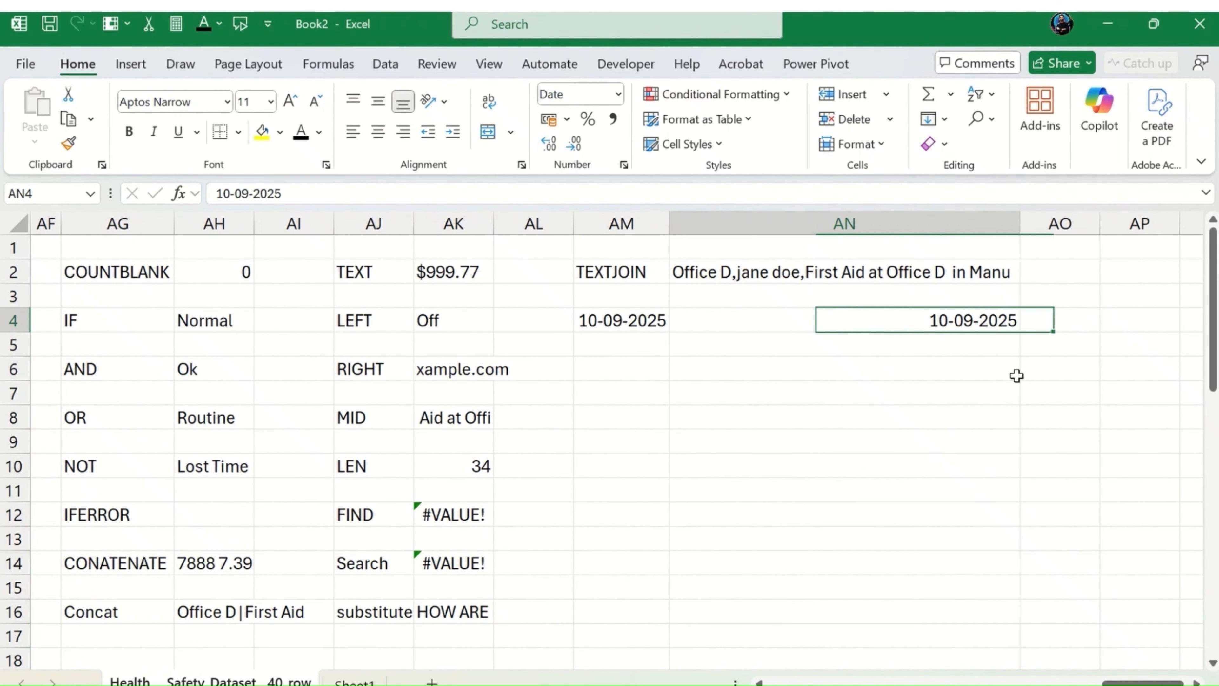
Step: Enter the formula =NOW() in AM6 to return the current date and time
key("Left")
key("Down")
key("Down")
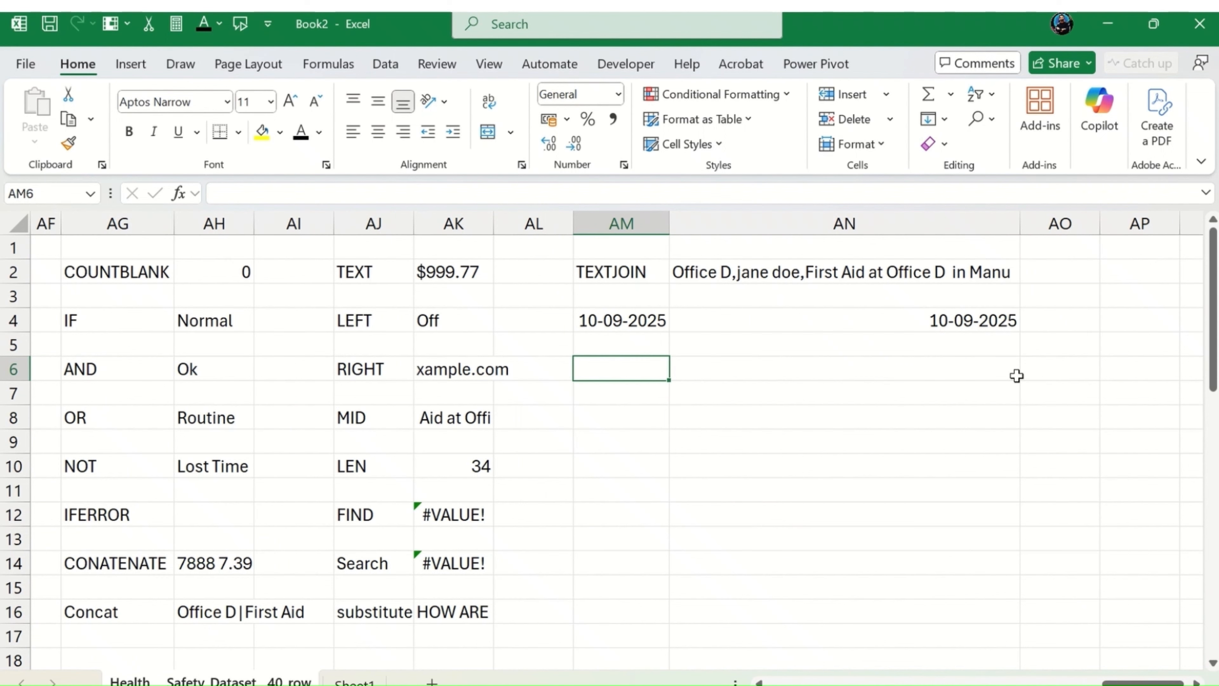
type("=")
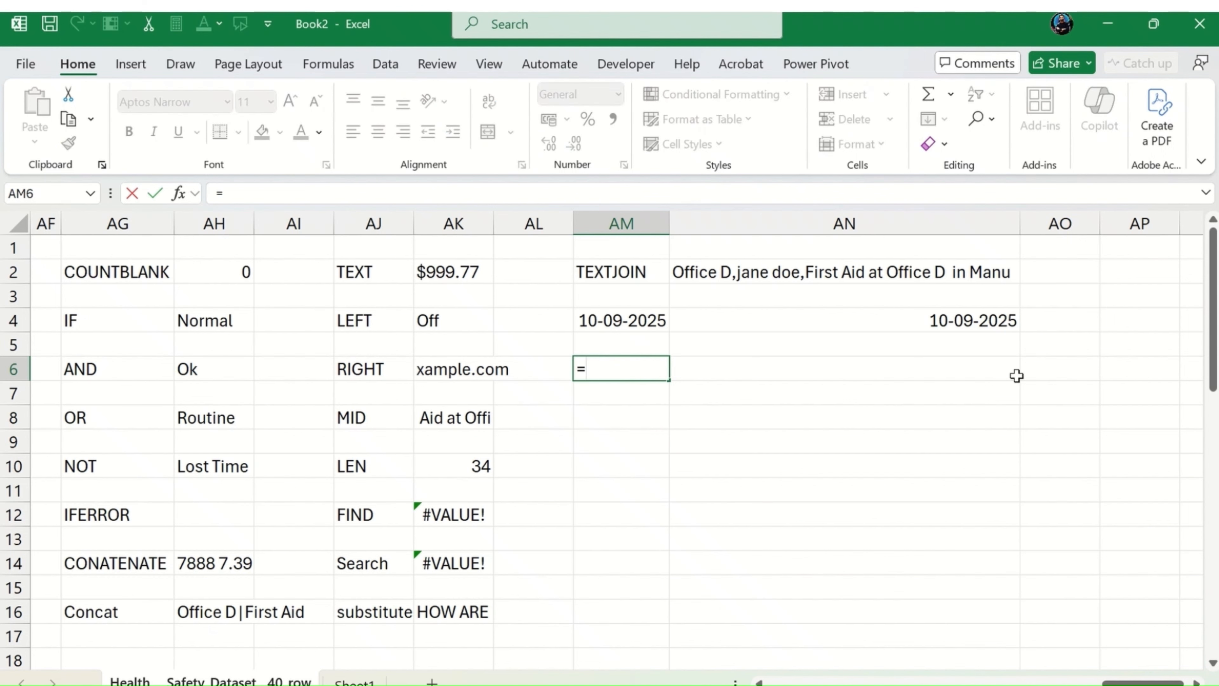
type("NOW()")
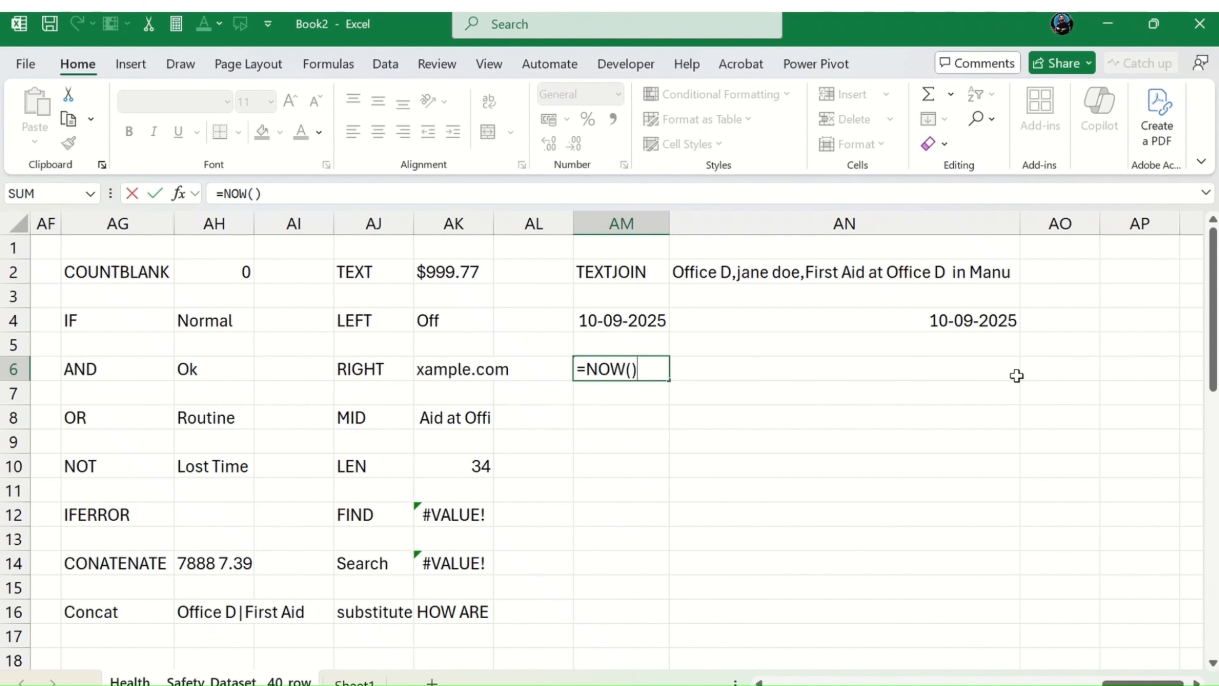
key("Return")
key("Up")
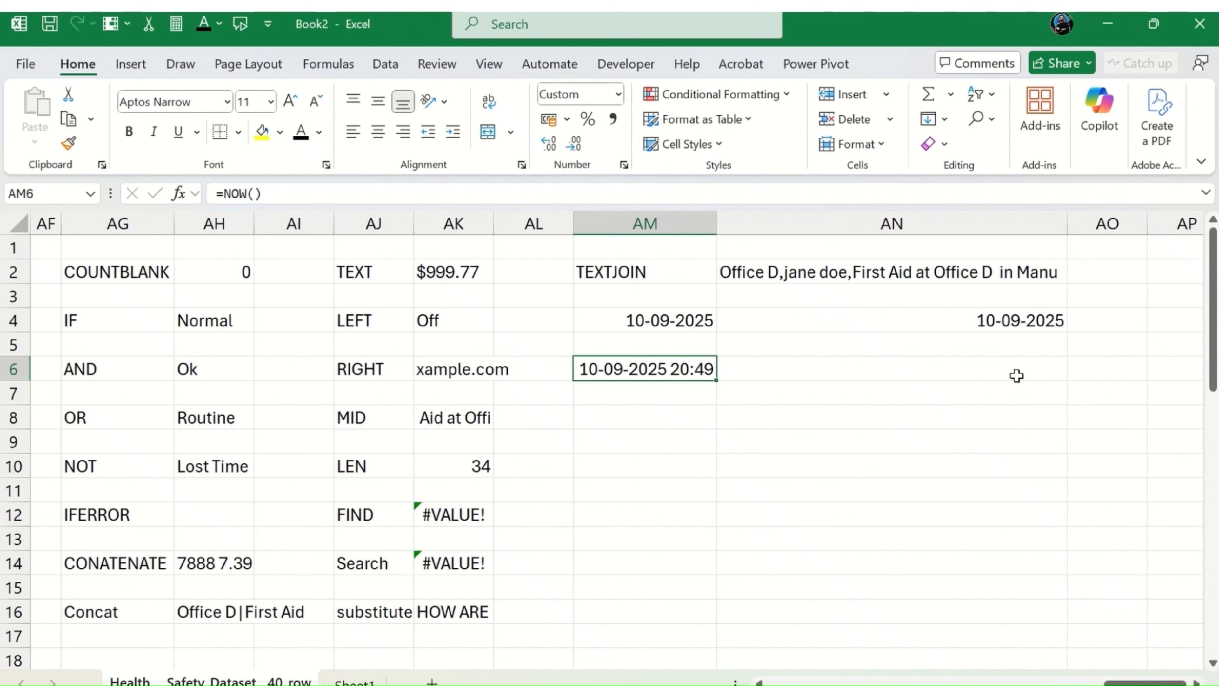
key("Down")
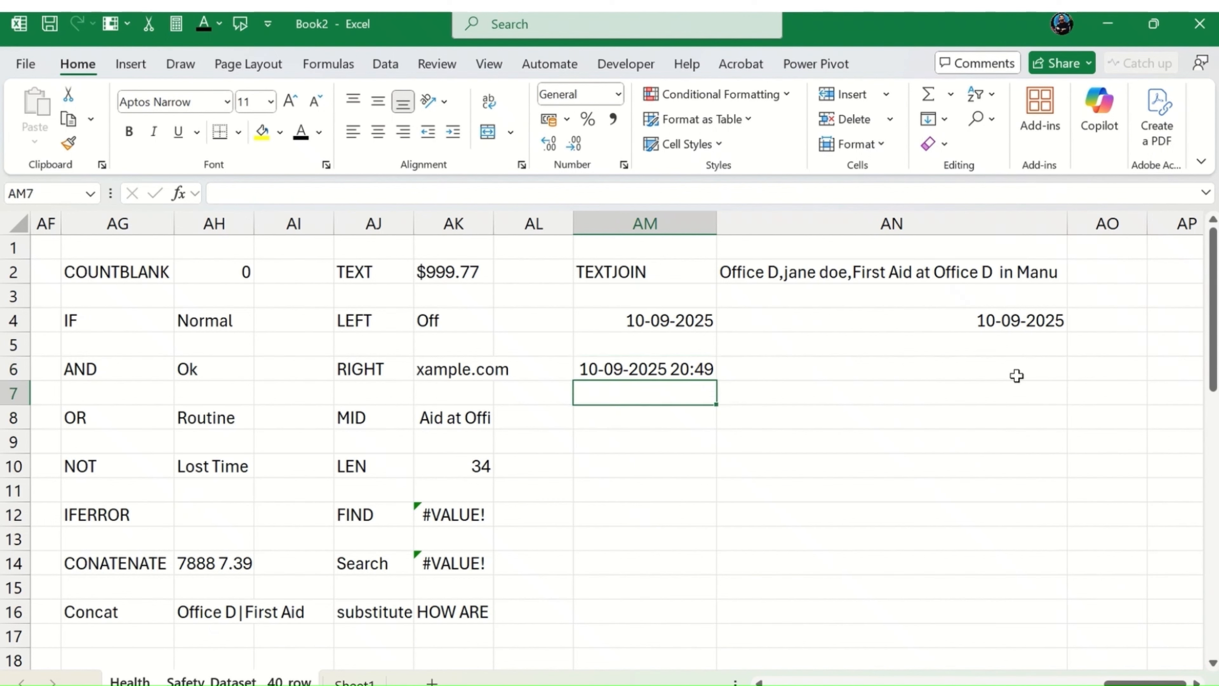
key("Up")
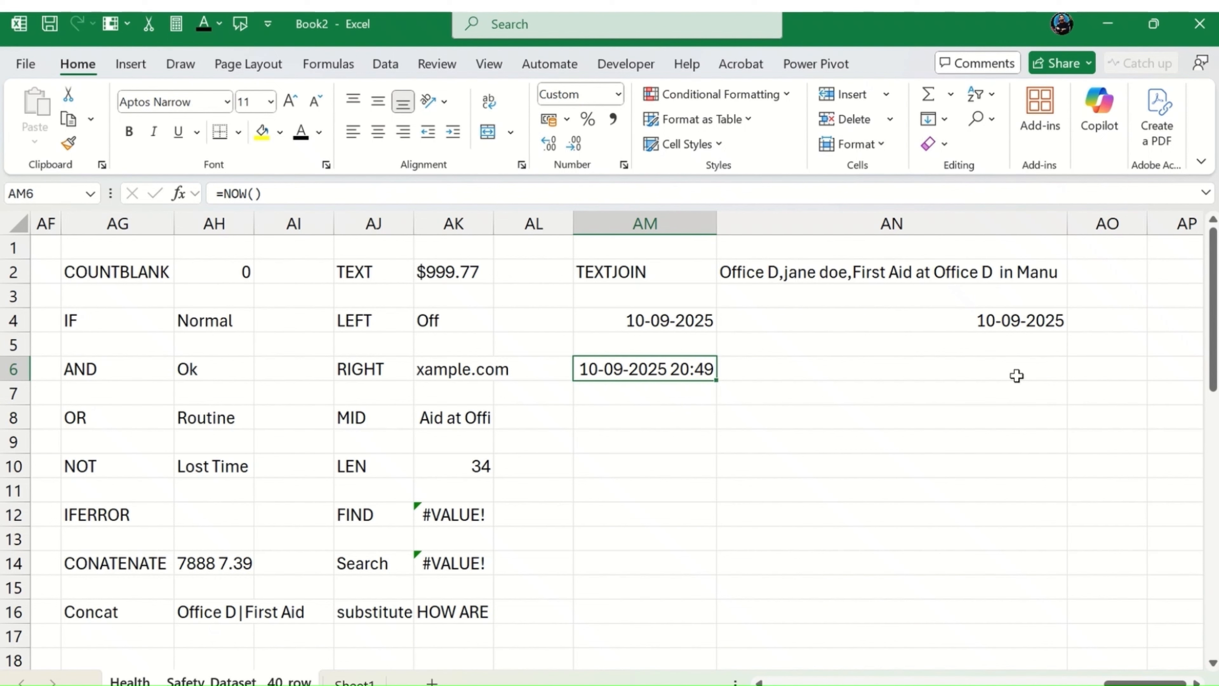
Step: Enter the formula =DATE(2007,9,1) in AM8 to build a date from year, month and day
key("Down")
key("Down")
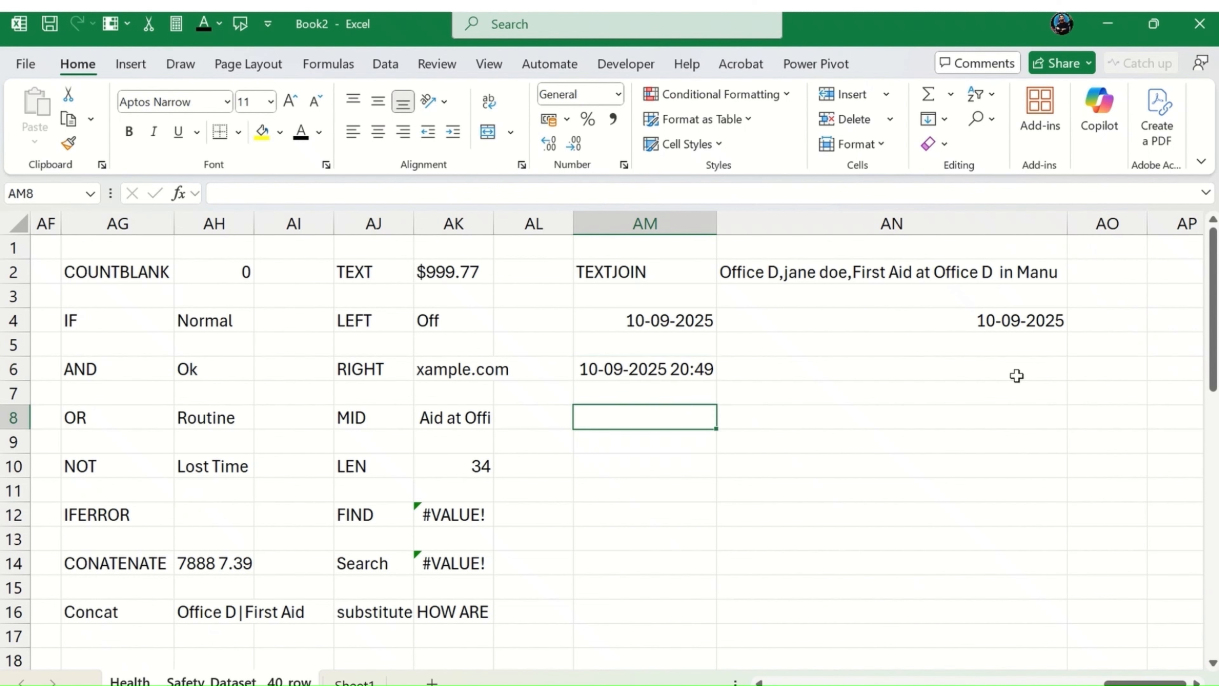
key("Down")
key("Up")
type("=dat")
key("Tab")
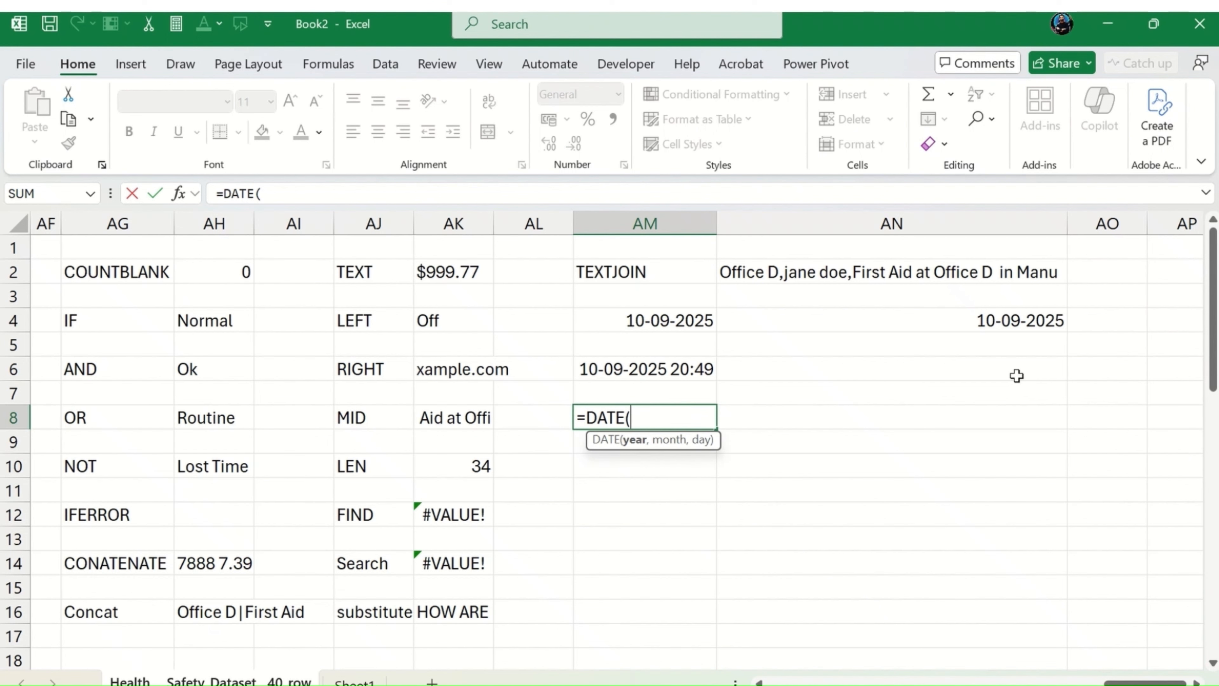
type("7")
key("BackSpace")
type("2007m")
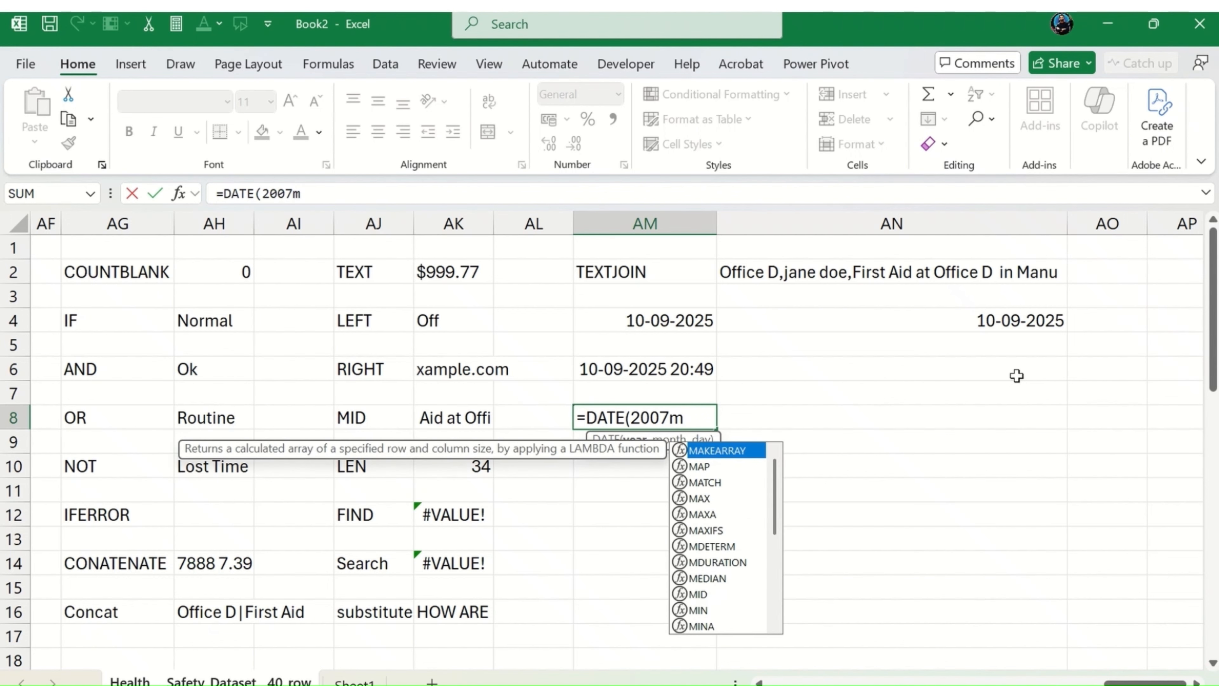
key("BackSpace")
type(",")
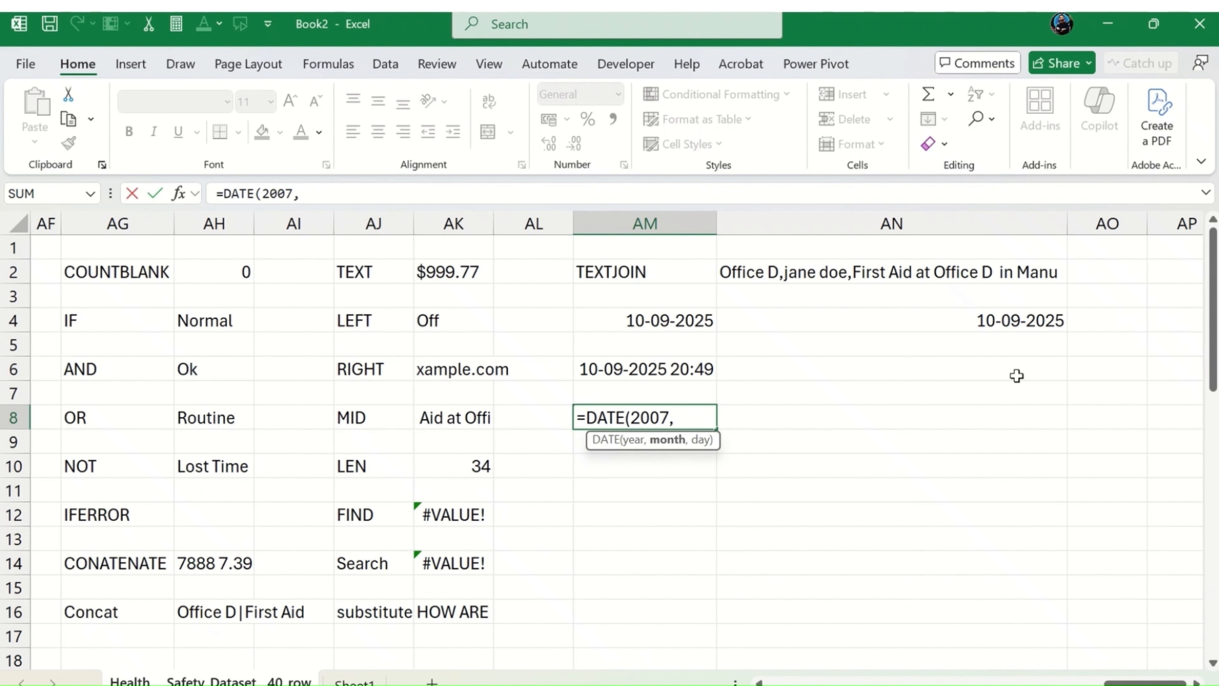
type("9,1)")
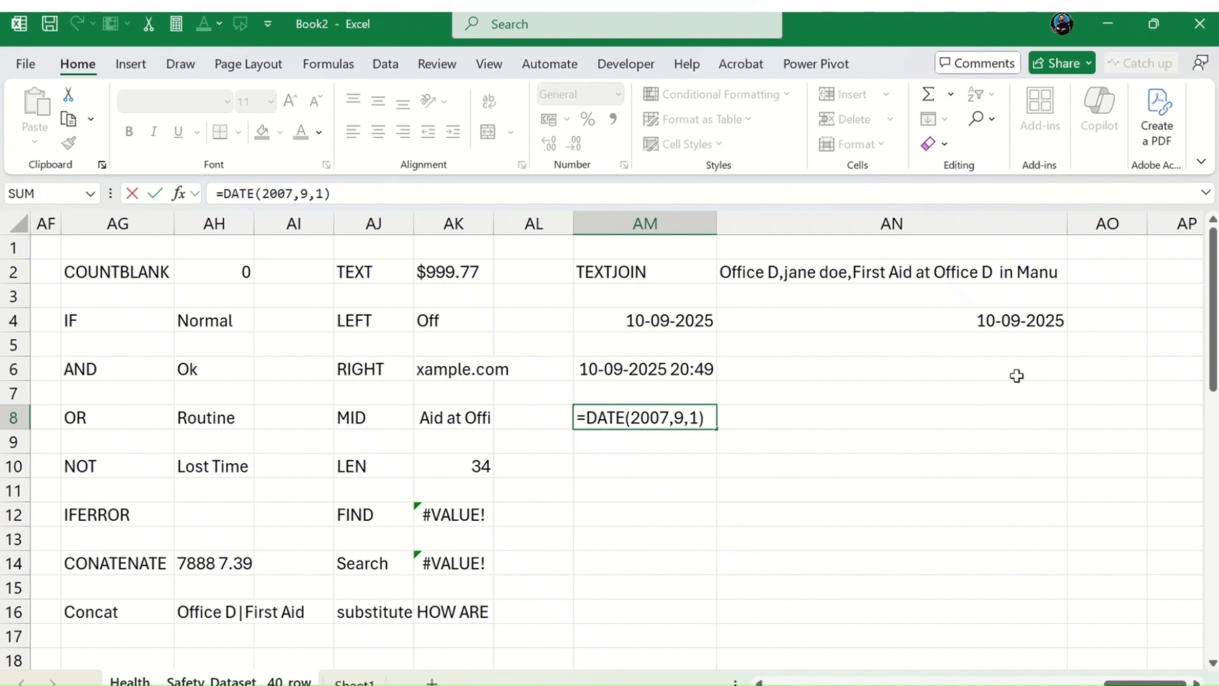
key("Return")
key("Up")
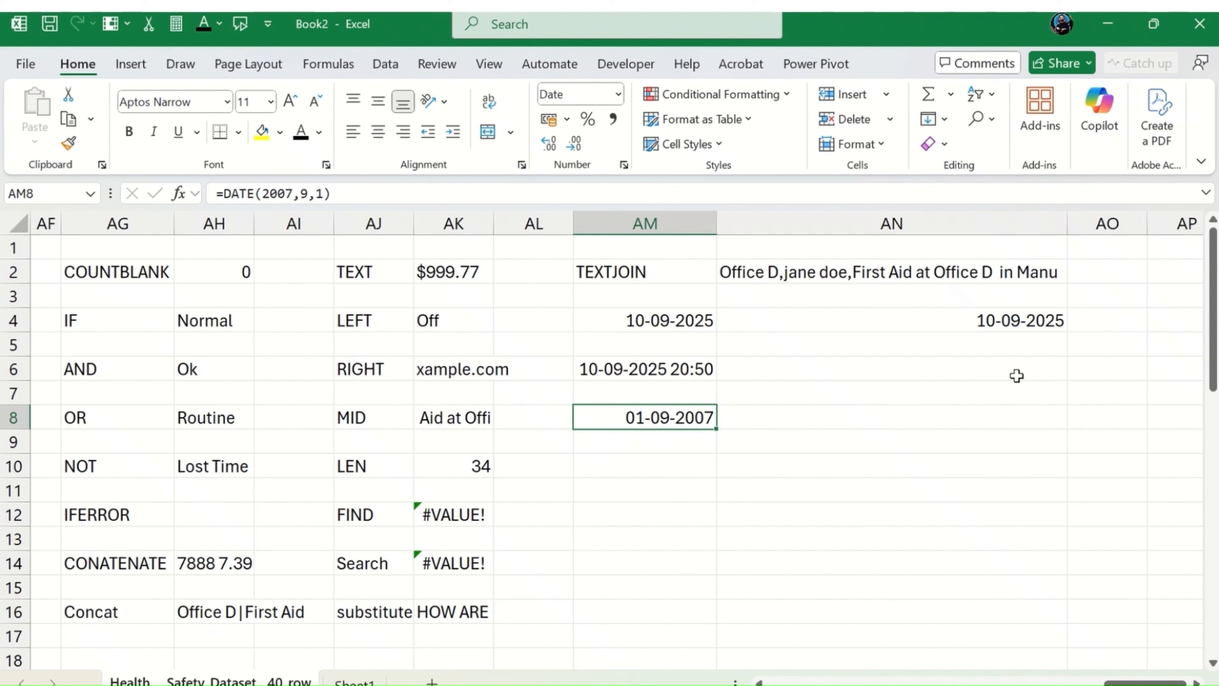
Step: Enter the label DATEDIF in AM10, two rows below the DATE formula
key("Down")
key("Down")
key("Right")
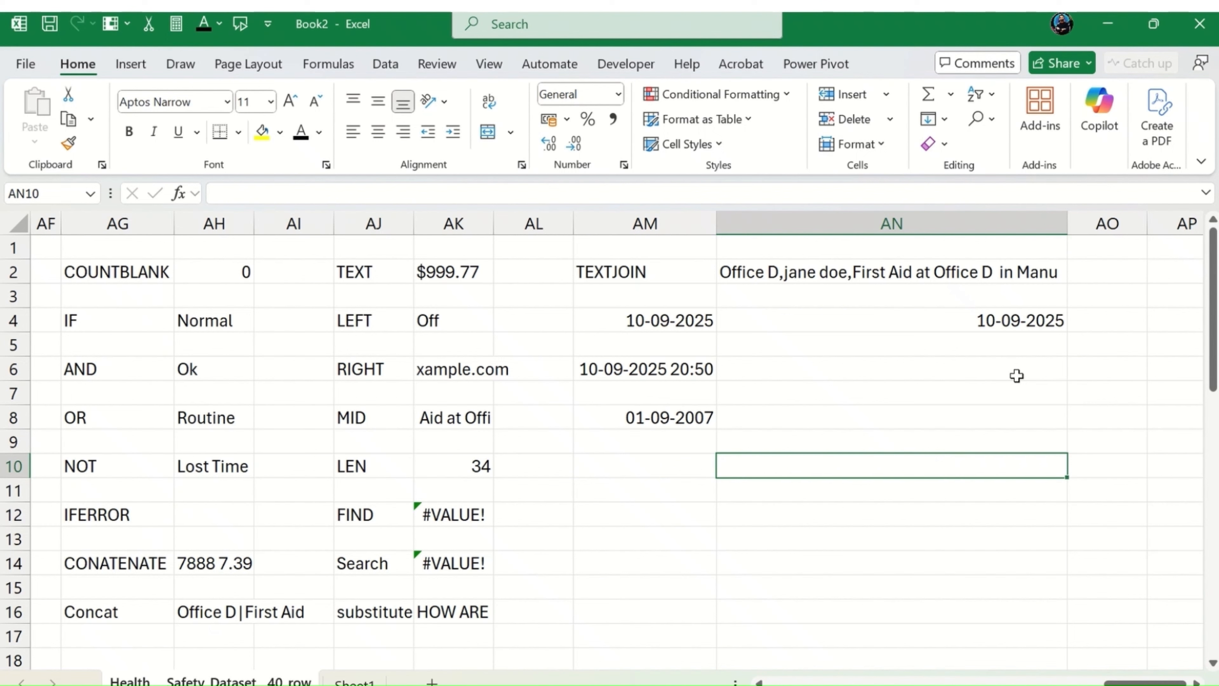
key("Left")
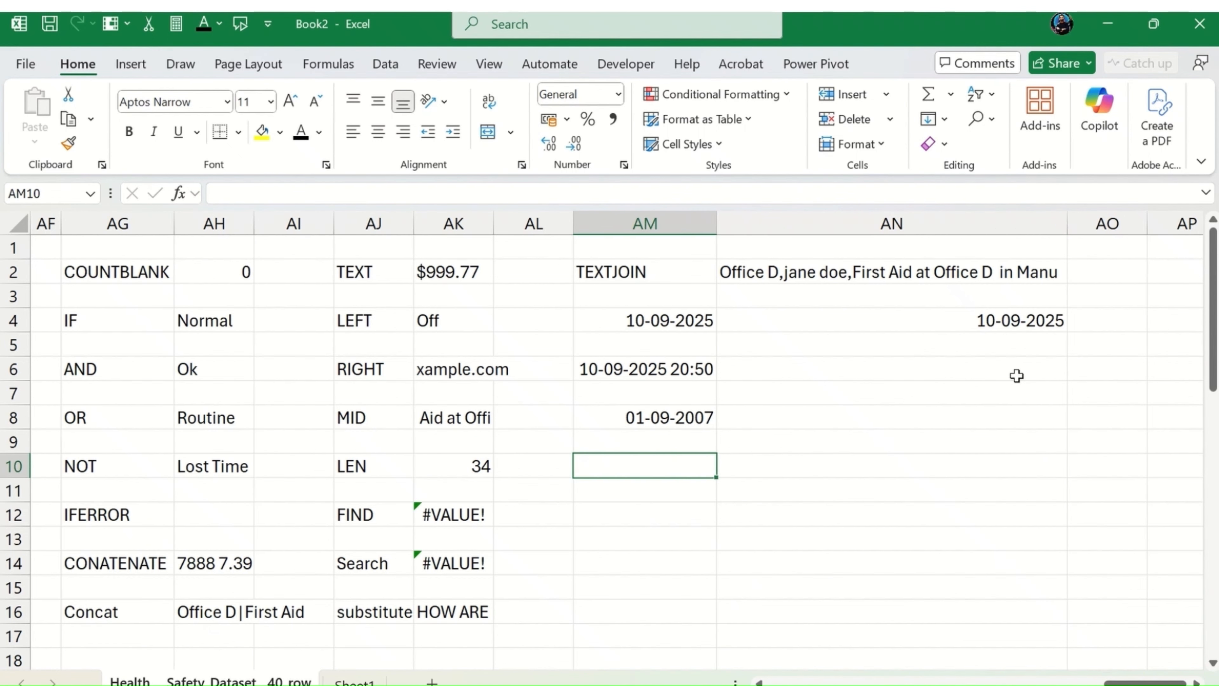
type("DATEDIF")
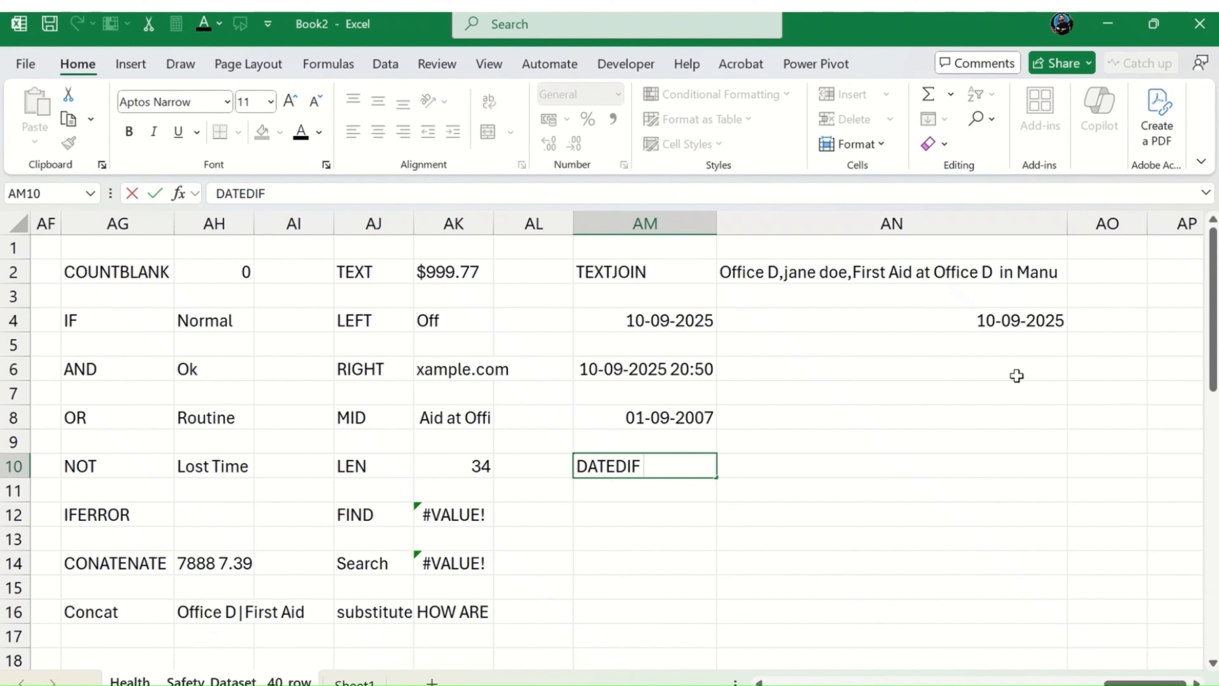
key("Return")
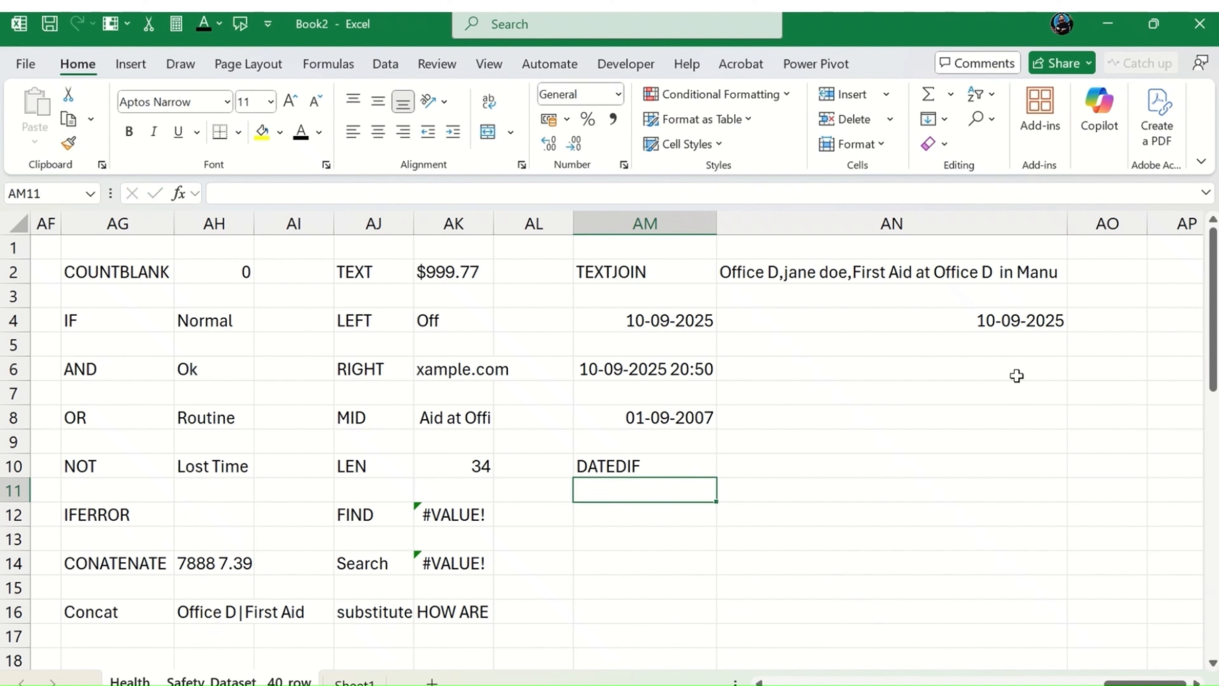